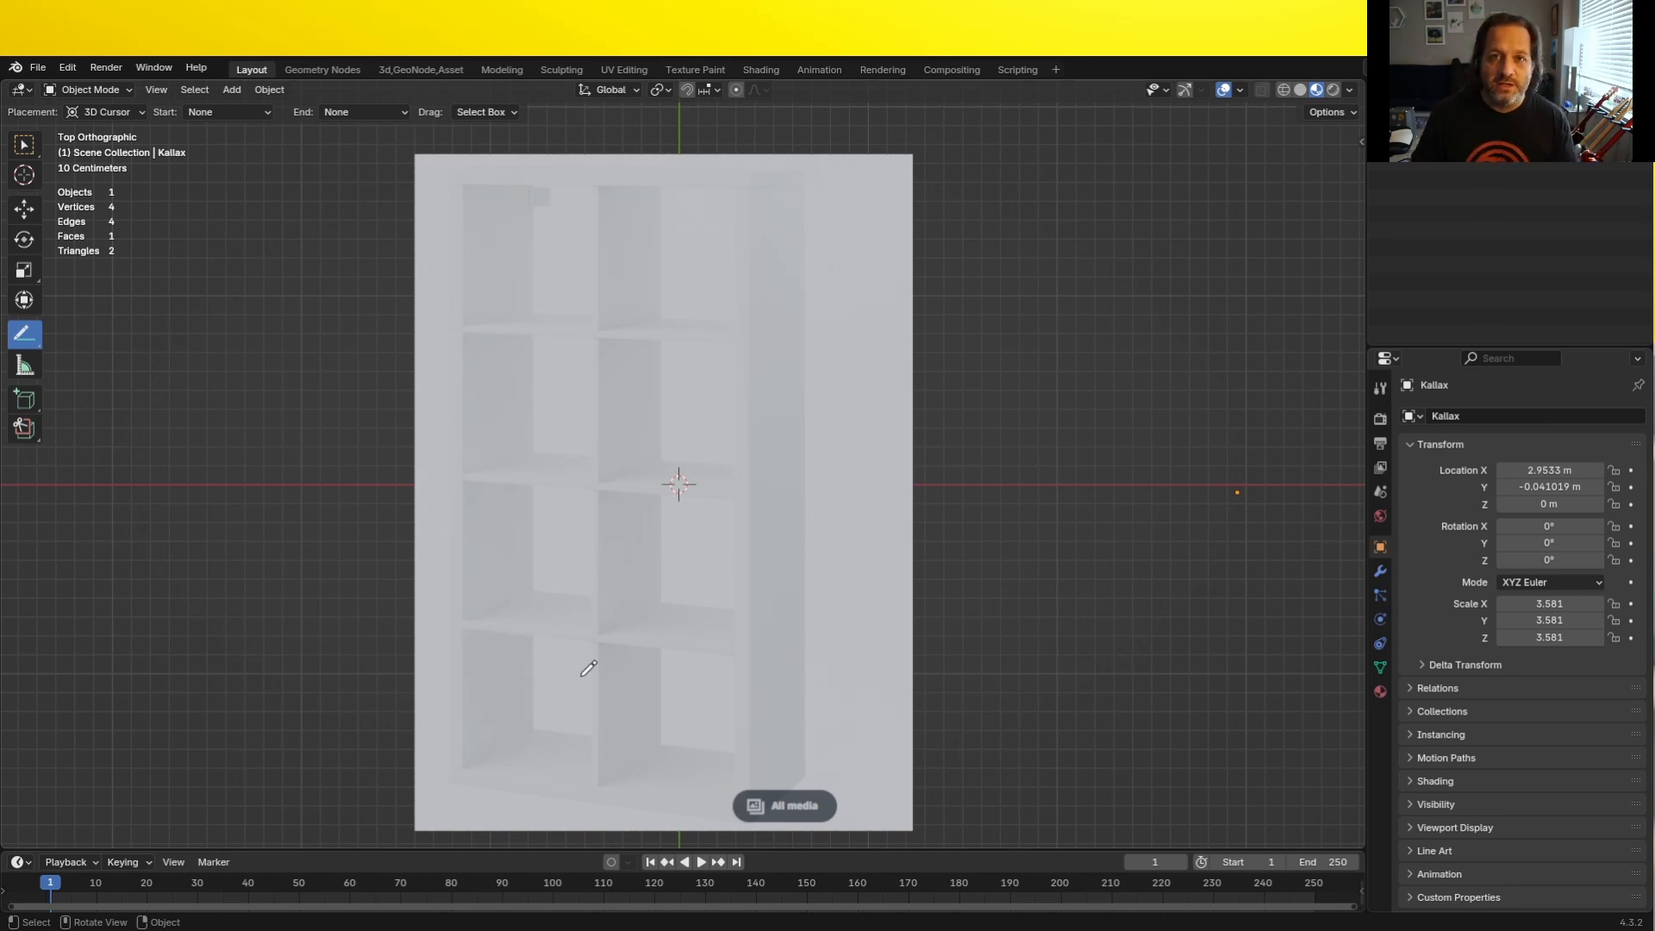
# - Annotate the shelf reference image with a long vertical line down its first column and a near-horizontal line across the lowest cubbies
pyautogui.click(530, 251)
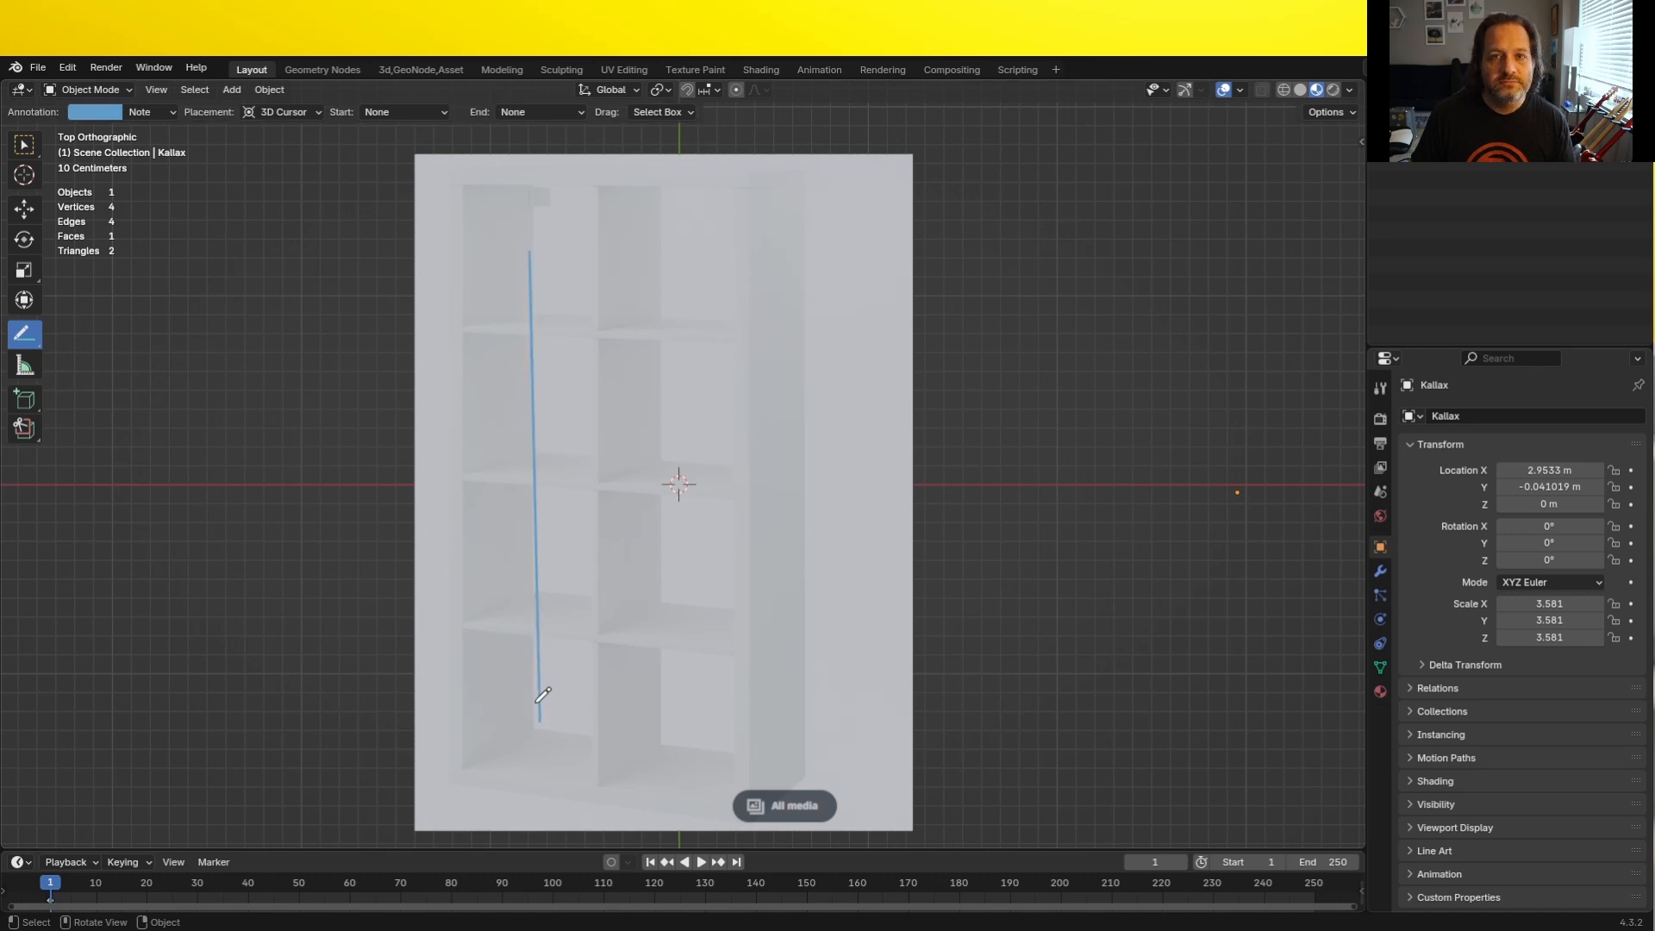
pyautogui.click(538, 709)
pyautogui.click(681, 723)
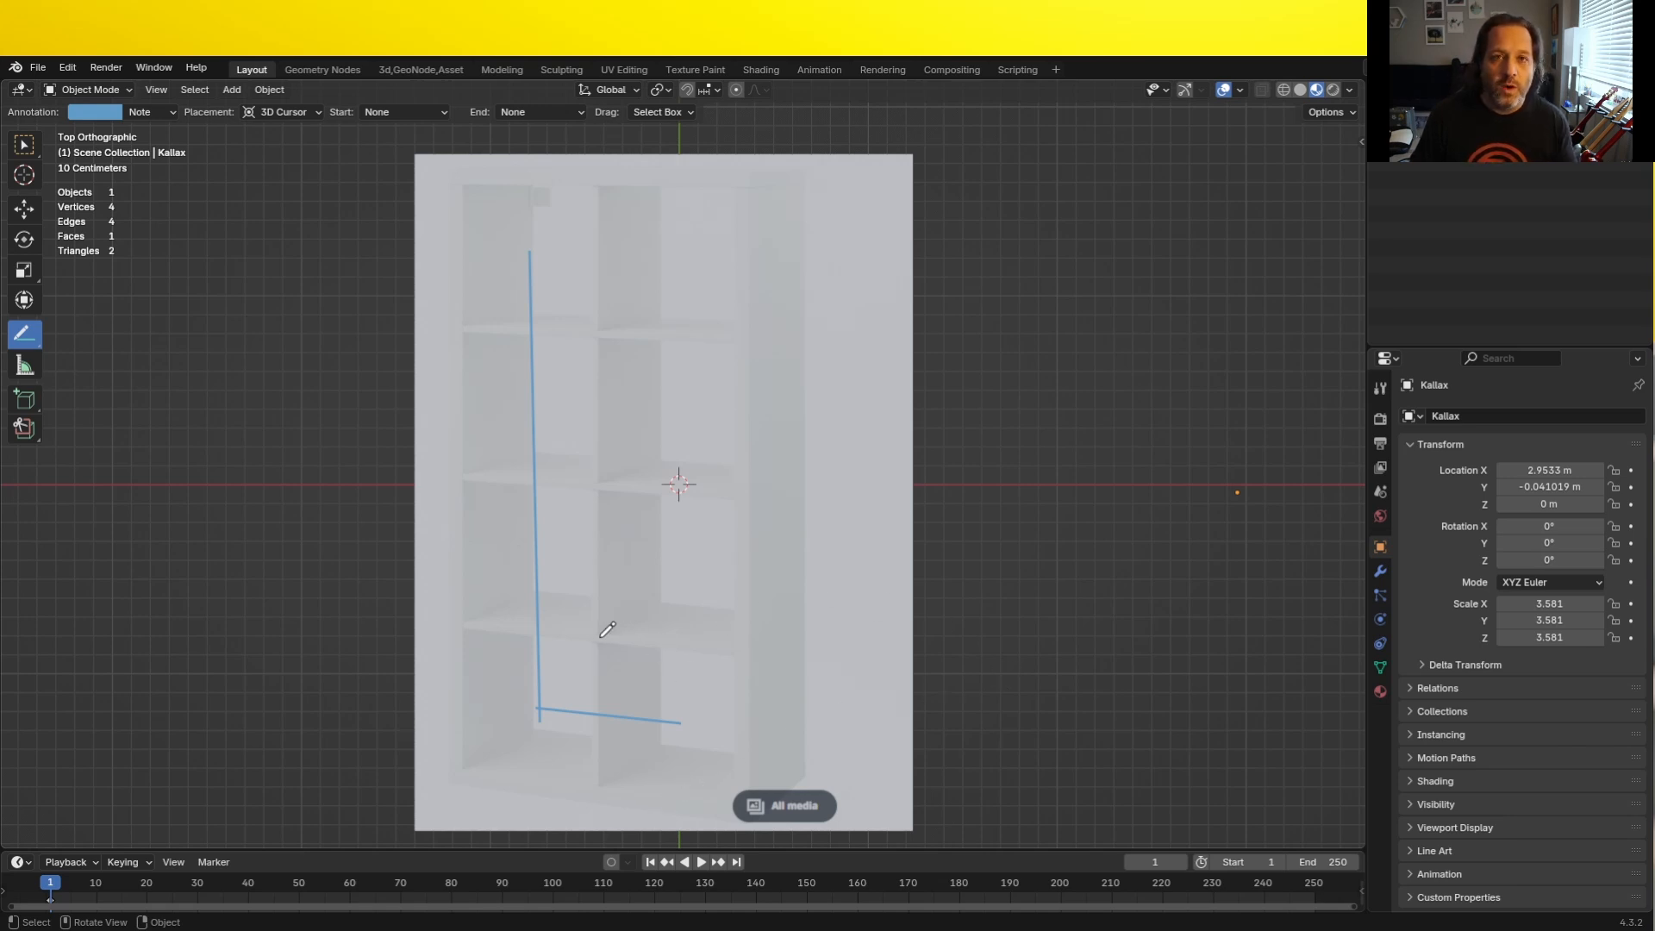
pyautogui.moveTo(604, 496)
pyautogui.mouseDown()
pyautogui.moveTo(622, 618)
pyautogui.moveTo(664, 599)
pyautogui.moveTo(608, 631)
pyautogui.moveTo(731, 649)
pyautogui.mouseUp()
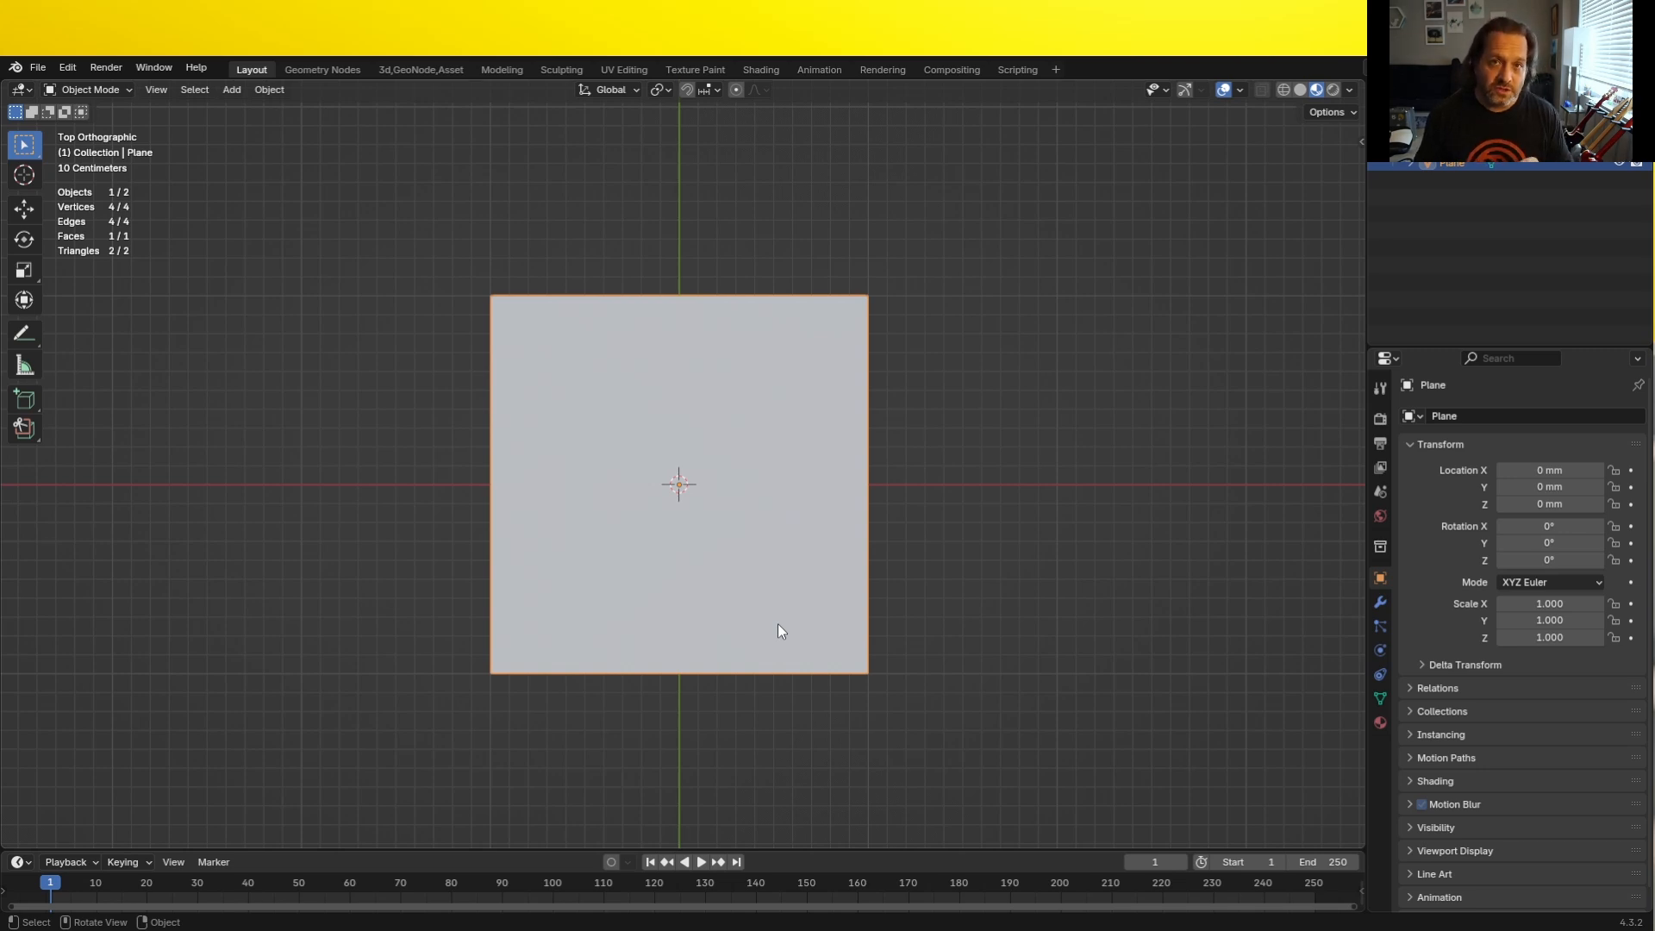
# - View the plane in perspective, enlarge the timeline area and switch it to the Geometry Node Editor
pyautogui.moveTo(778, 625); pyautogui.dragTo(496, 344, button='middle')
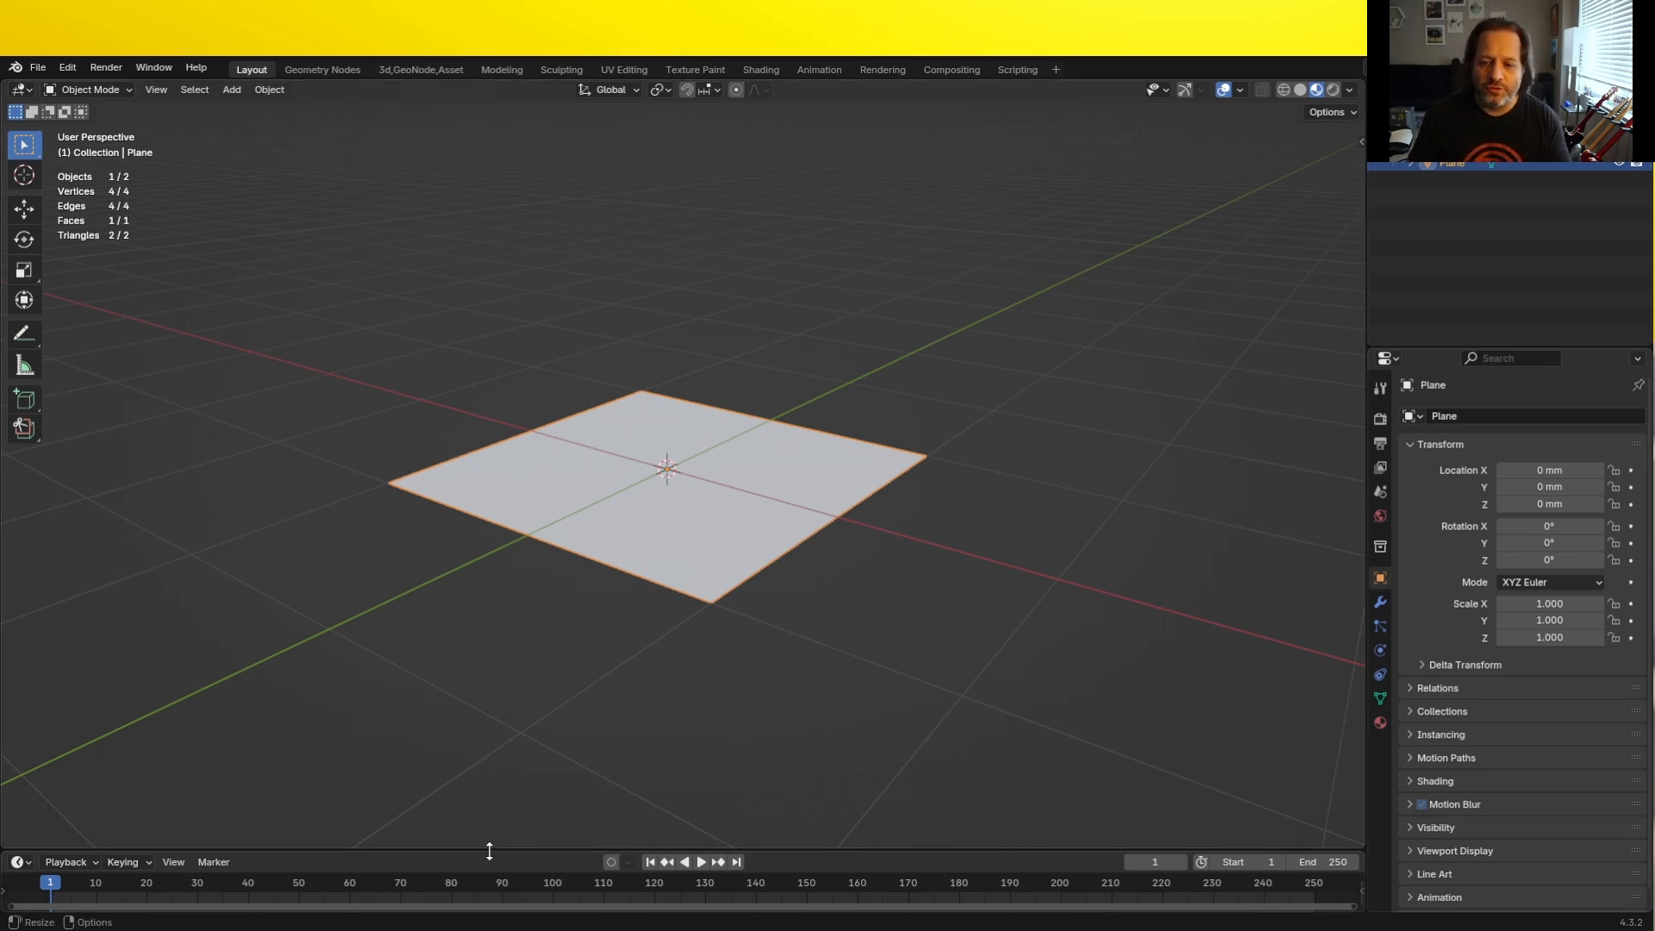
pyautogui.moveTo(484, 849); pyautogui.dragTo(446, 549)
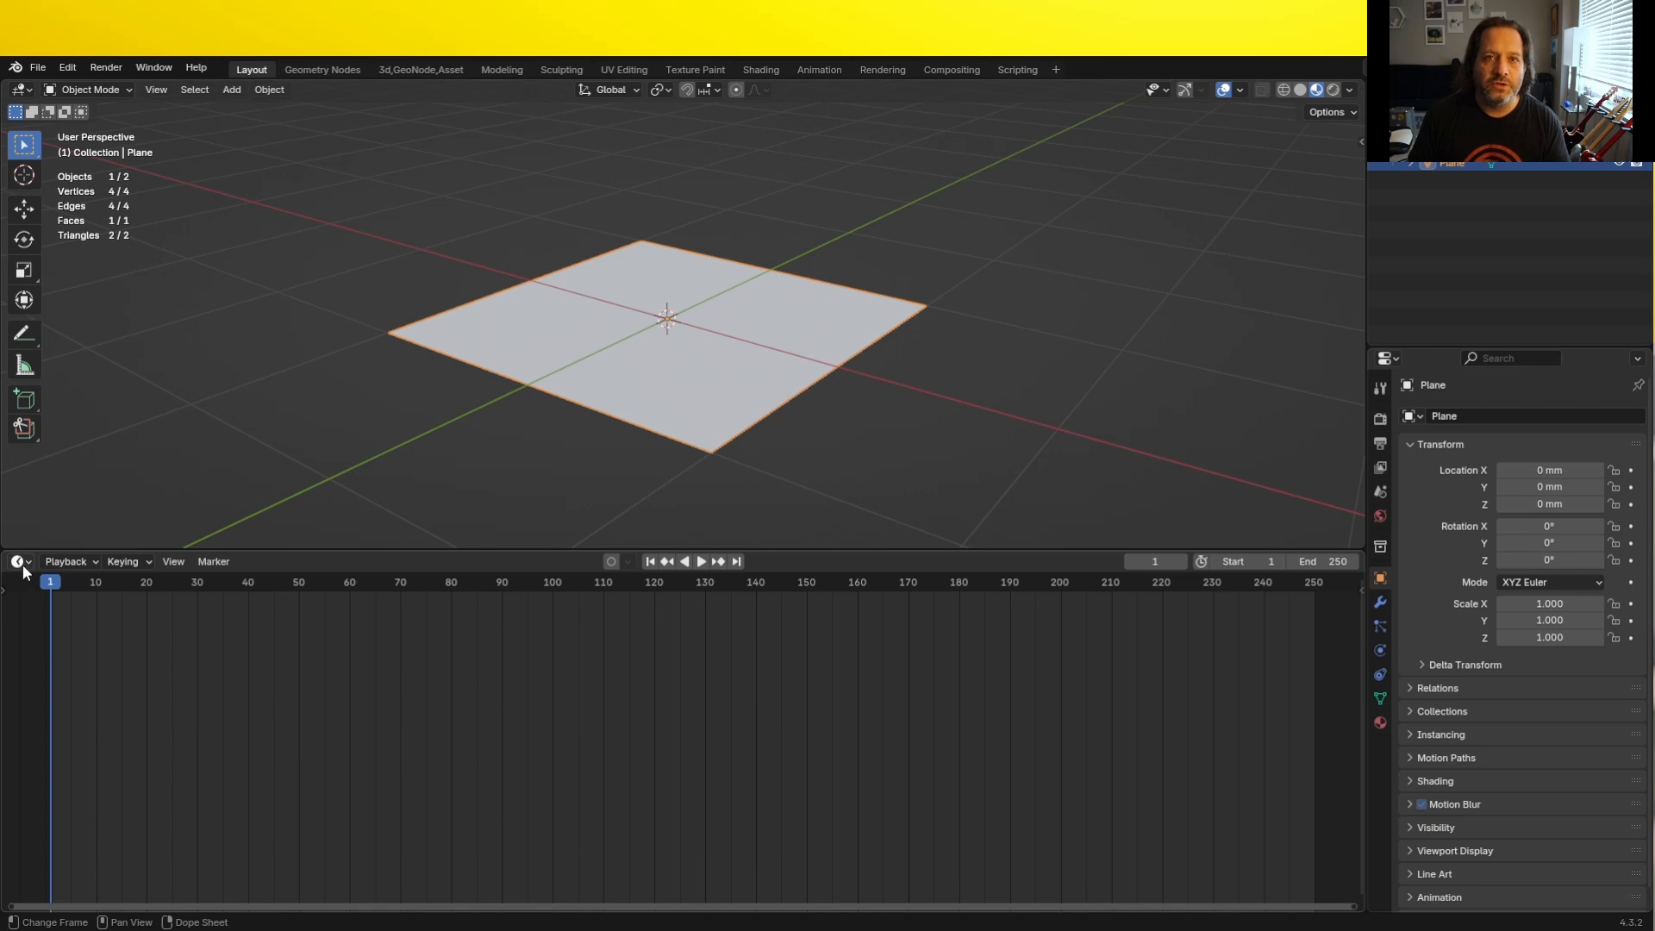
pyautogui.click(19, 561)
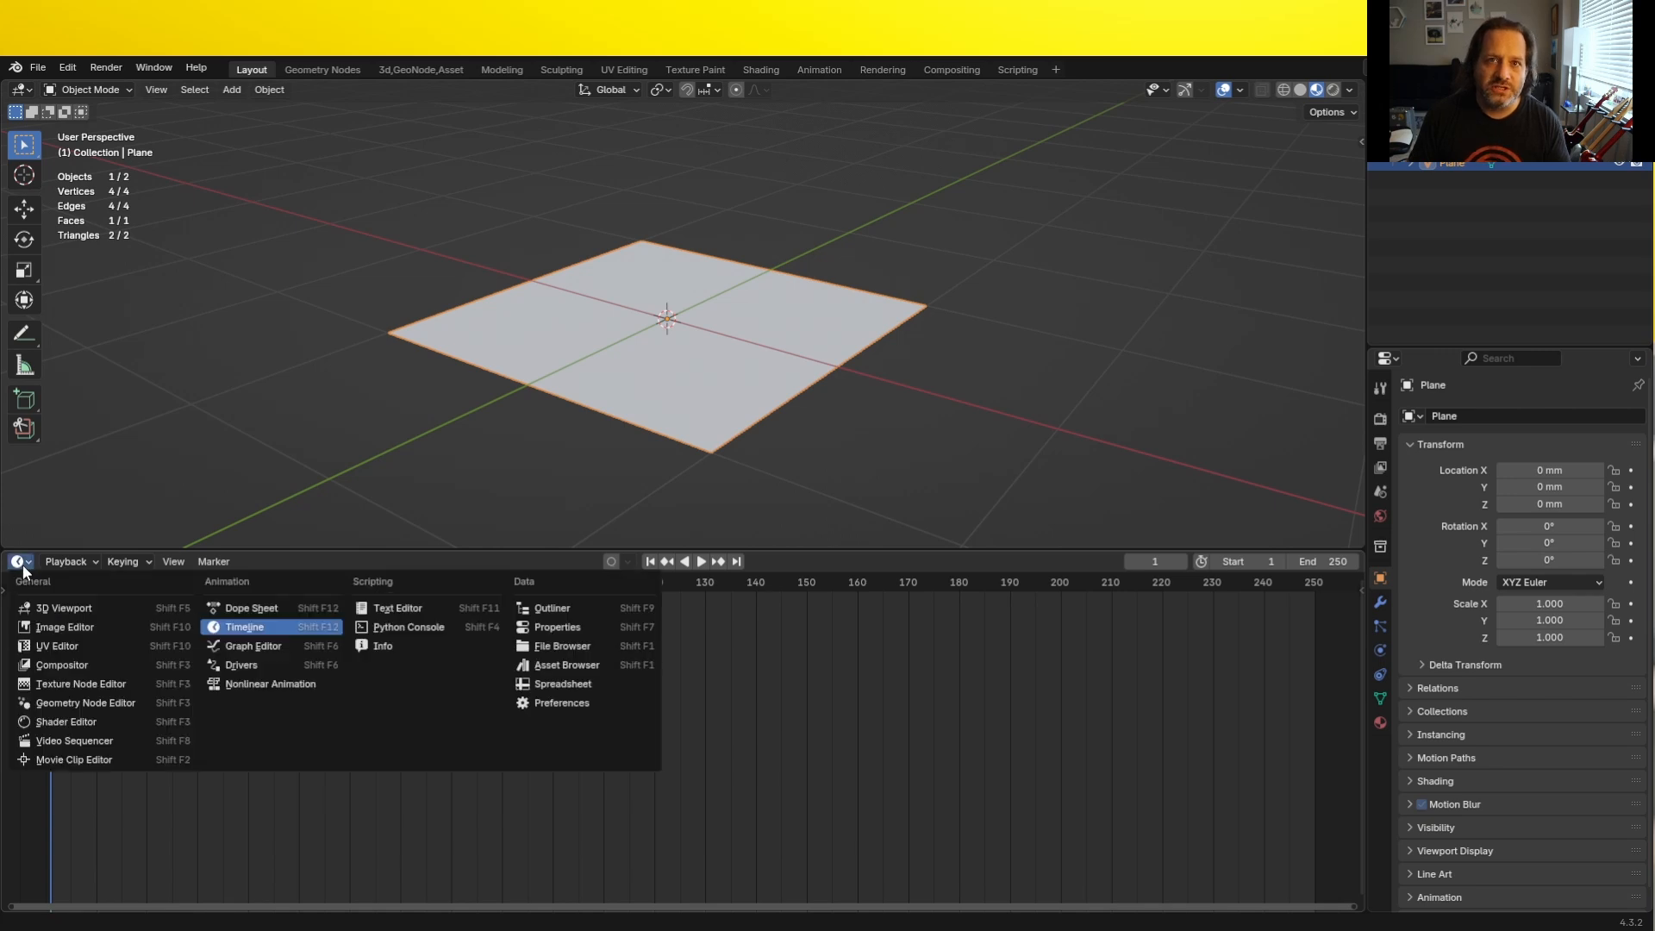
pyautogui.click(123, 704)
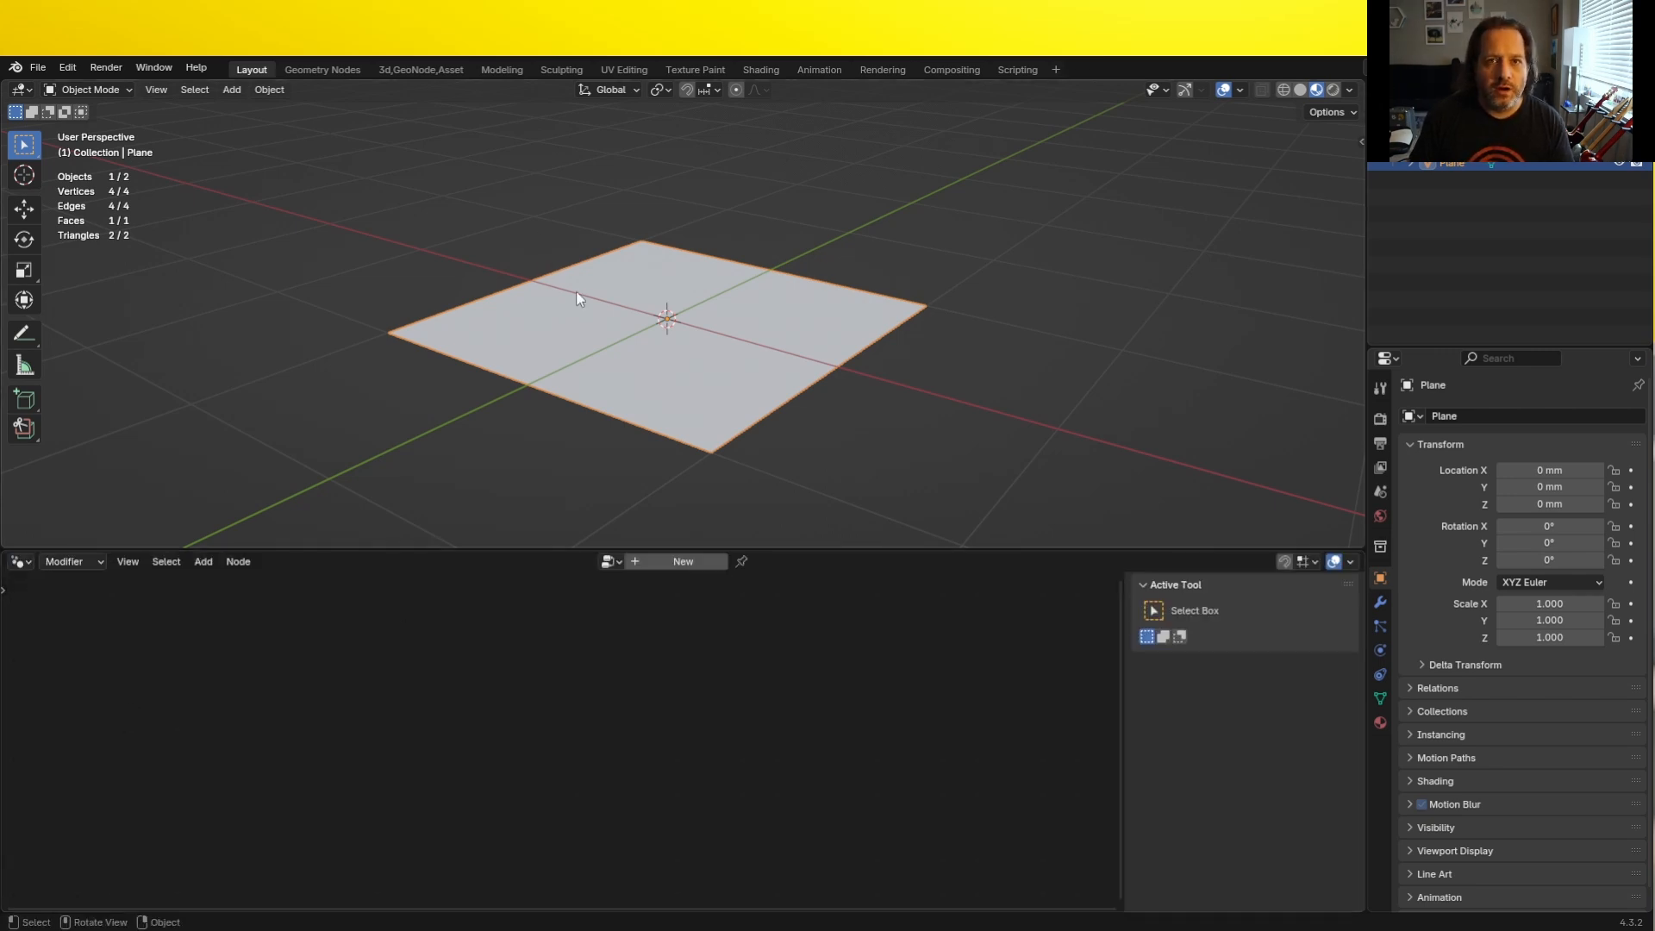
# - Create a new geometry nodes group on the plane and give the node editor more height
pyautogui.click(680, 561)
pyautogui.moveTo(680, 553); pyautogui.dragTo(668, 432)
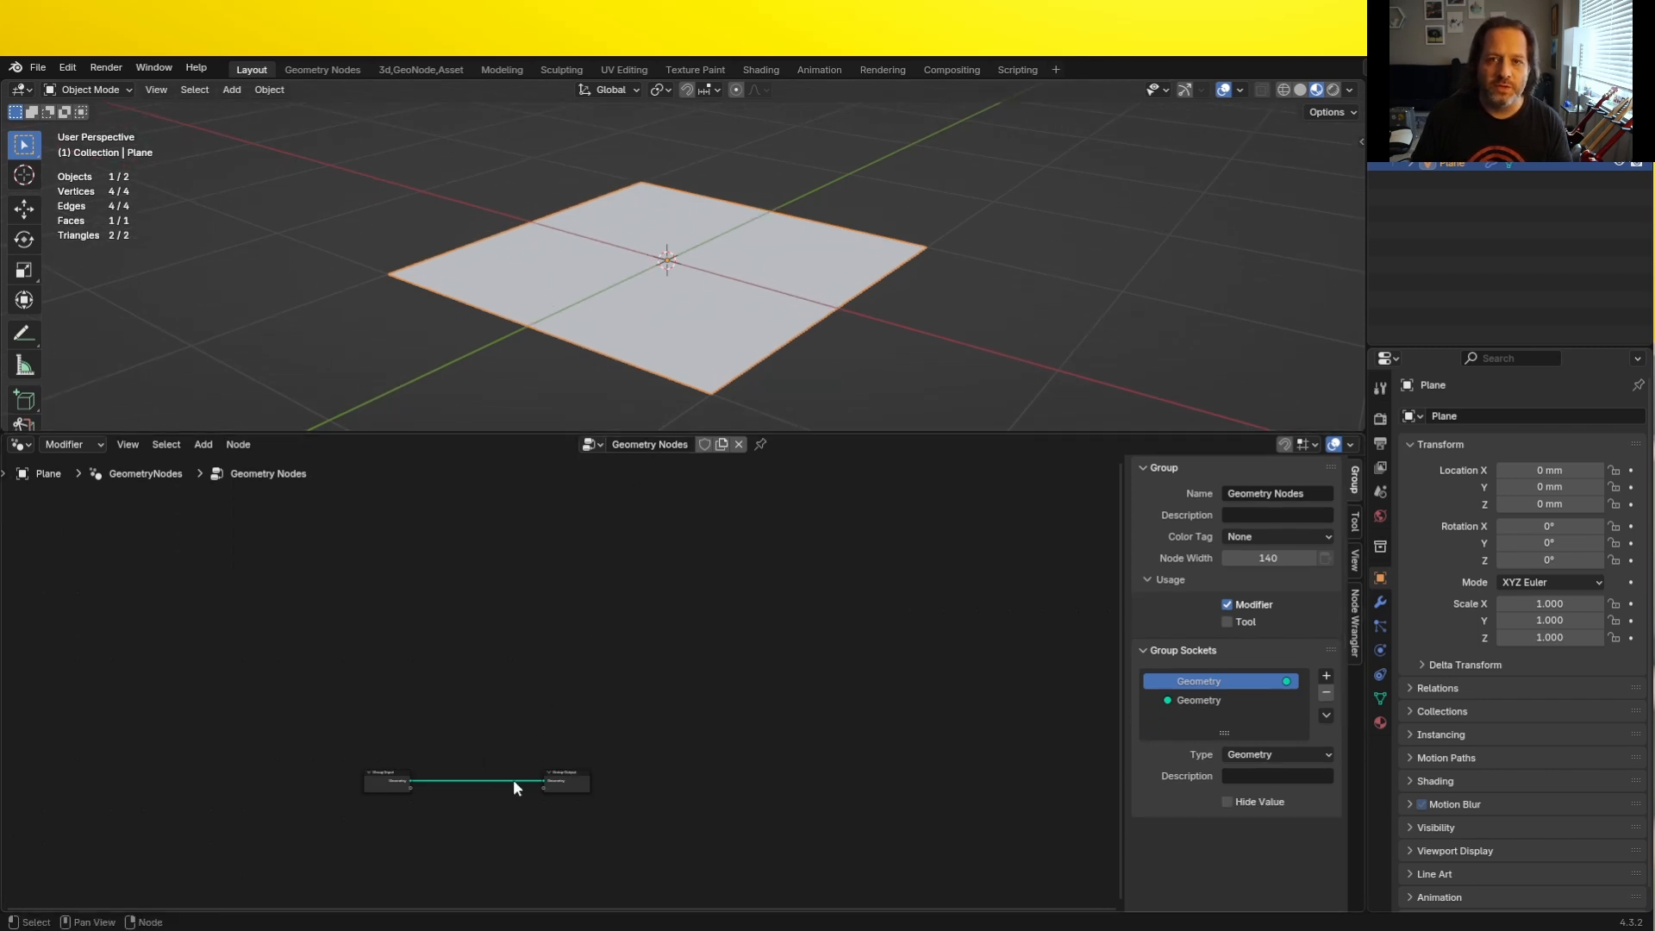
pyautogui.scroll(8, 514, 779)
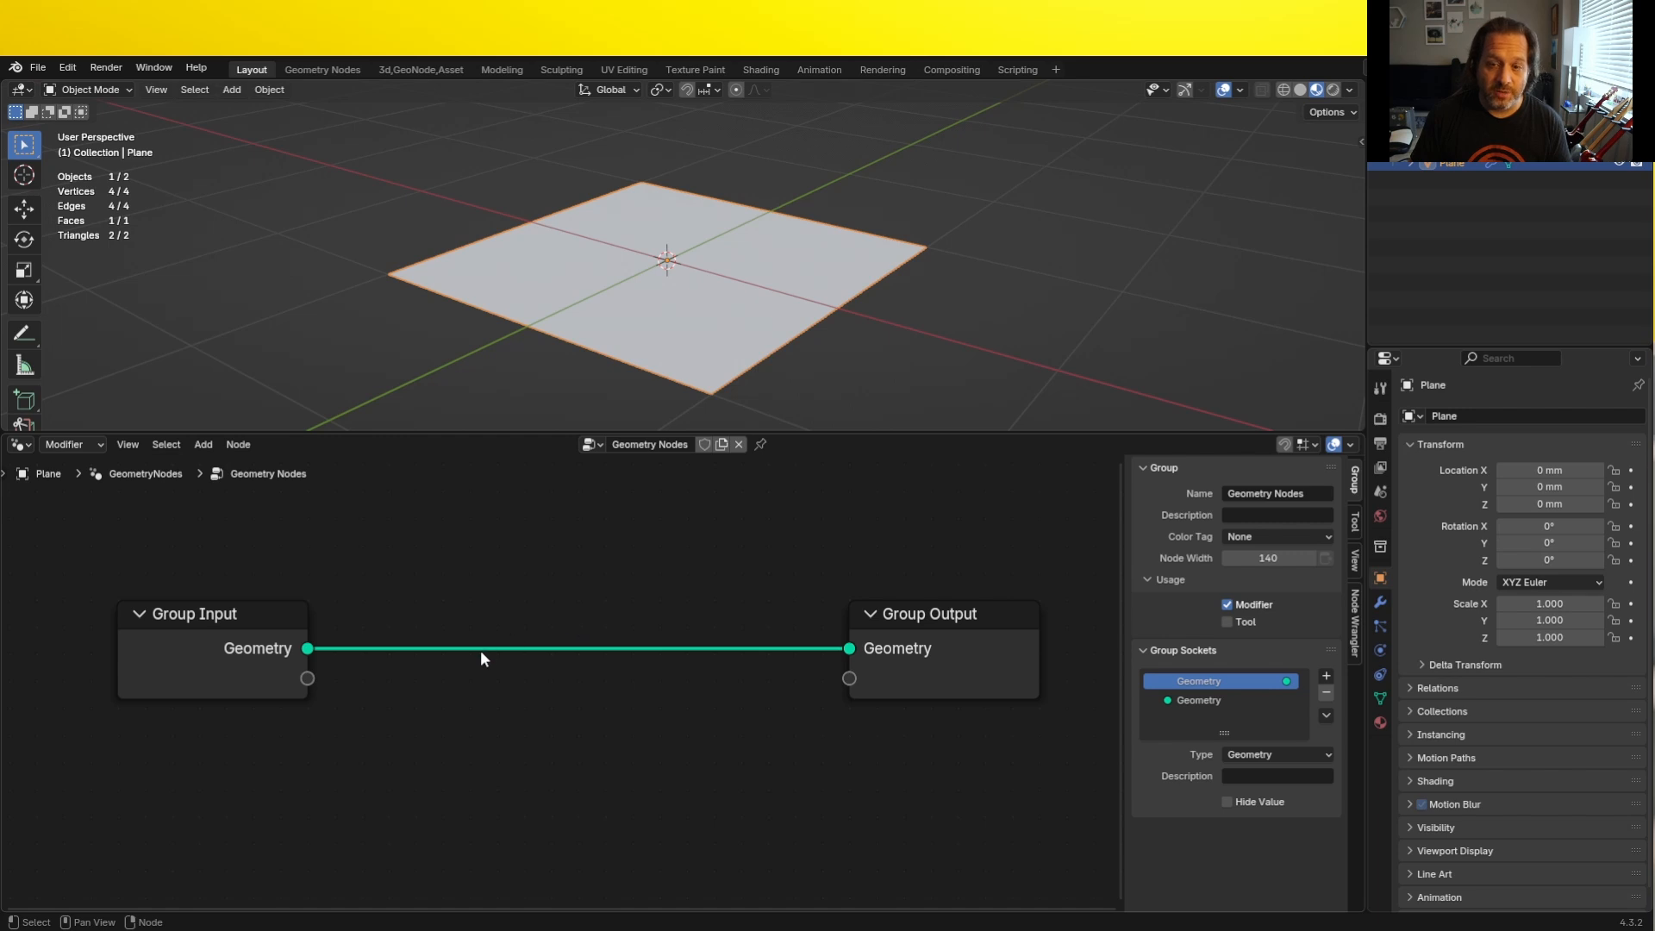
# - Cut the link between Group Input and Group Output and remove the Geometry input socket from the group
pyautogui.keyDown('ctrl'); pyautogui.moveTo(493, 603); pyautogui.dragTo(464, 686, button='right'); pyautogui.keyUp('ctrl')
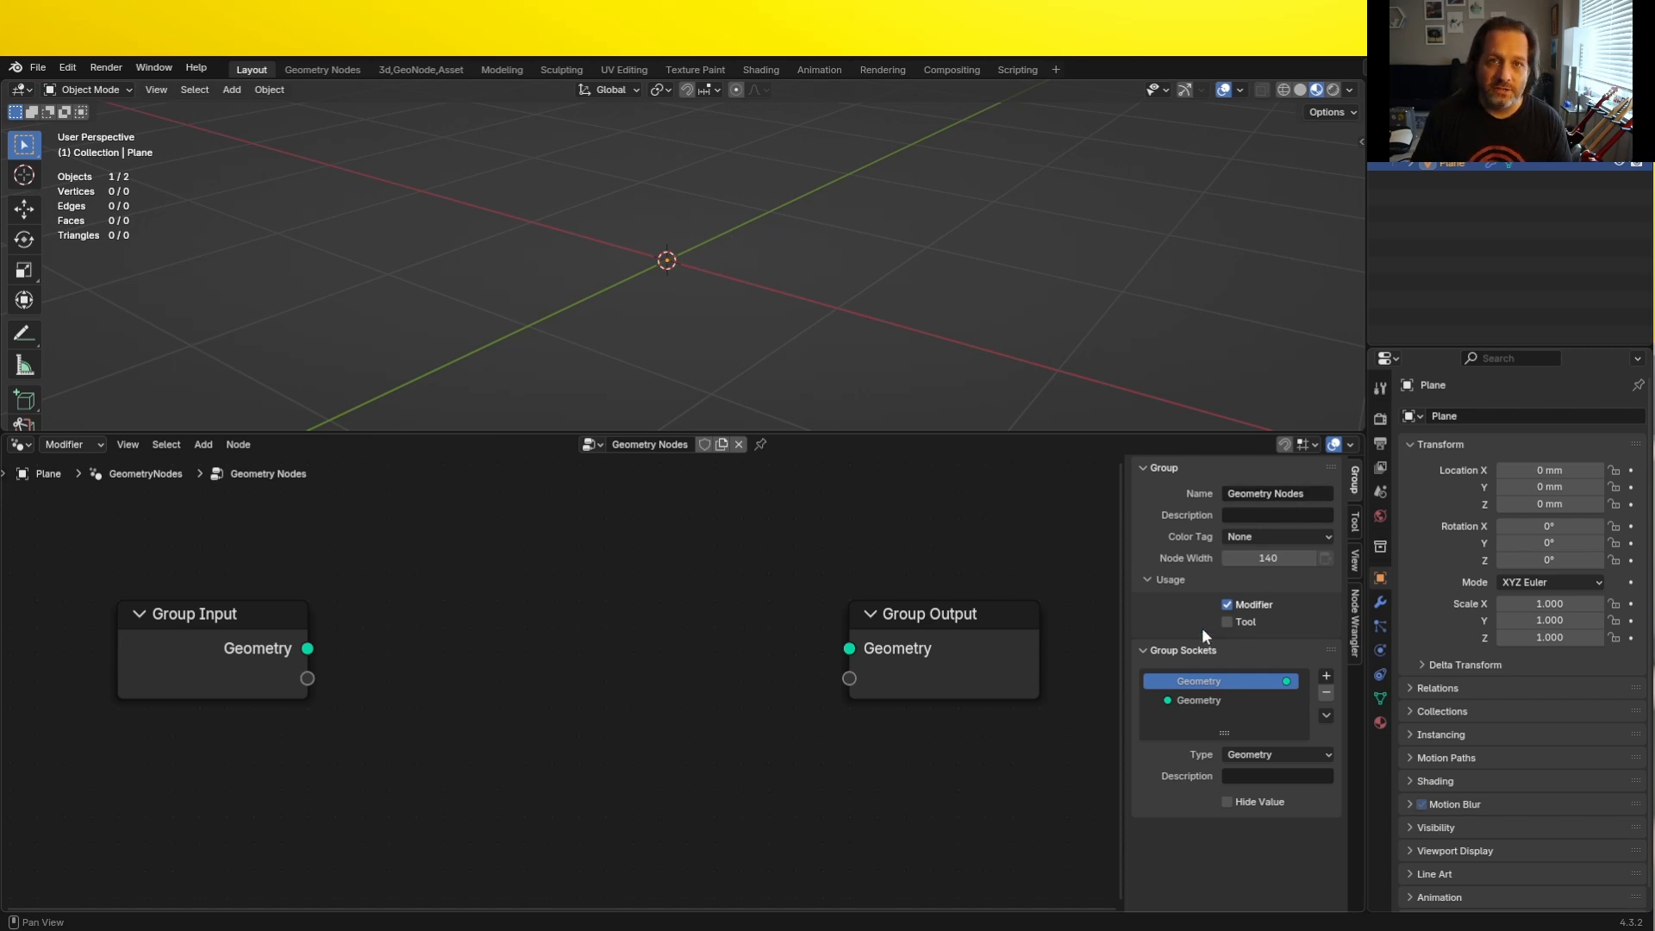
pyautogui.press('n')
pyautogui.press('n')
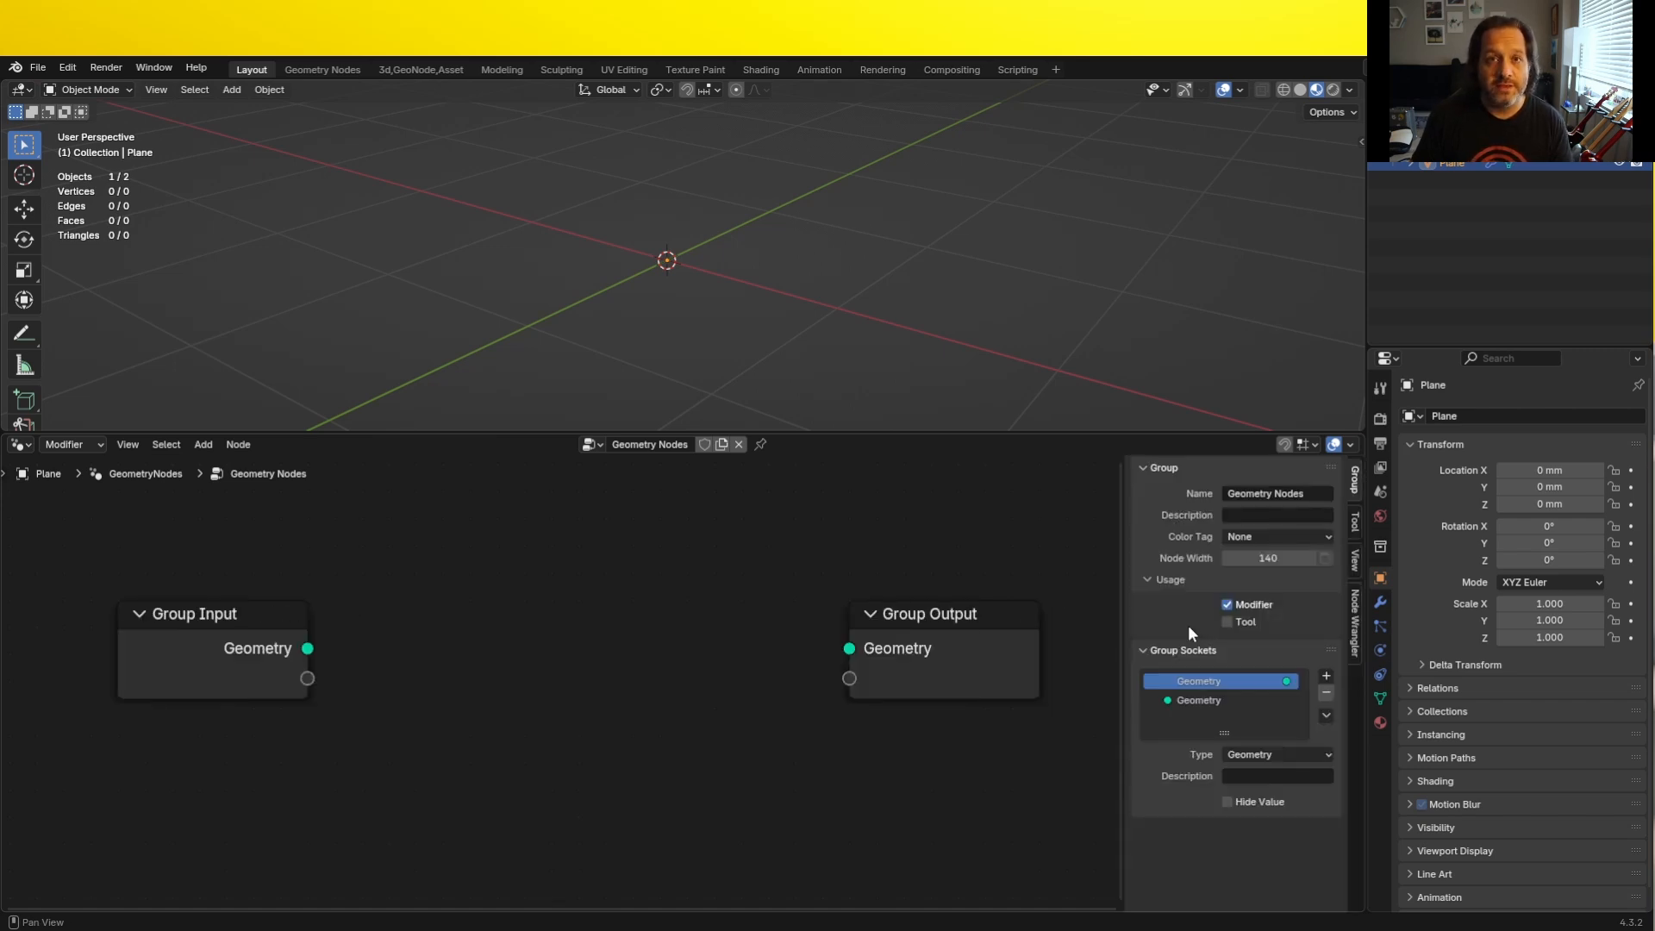
pyautogui.click(1205, 700)
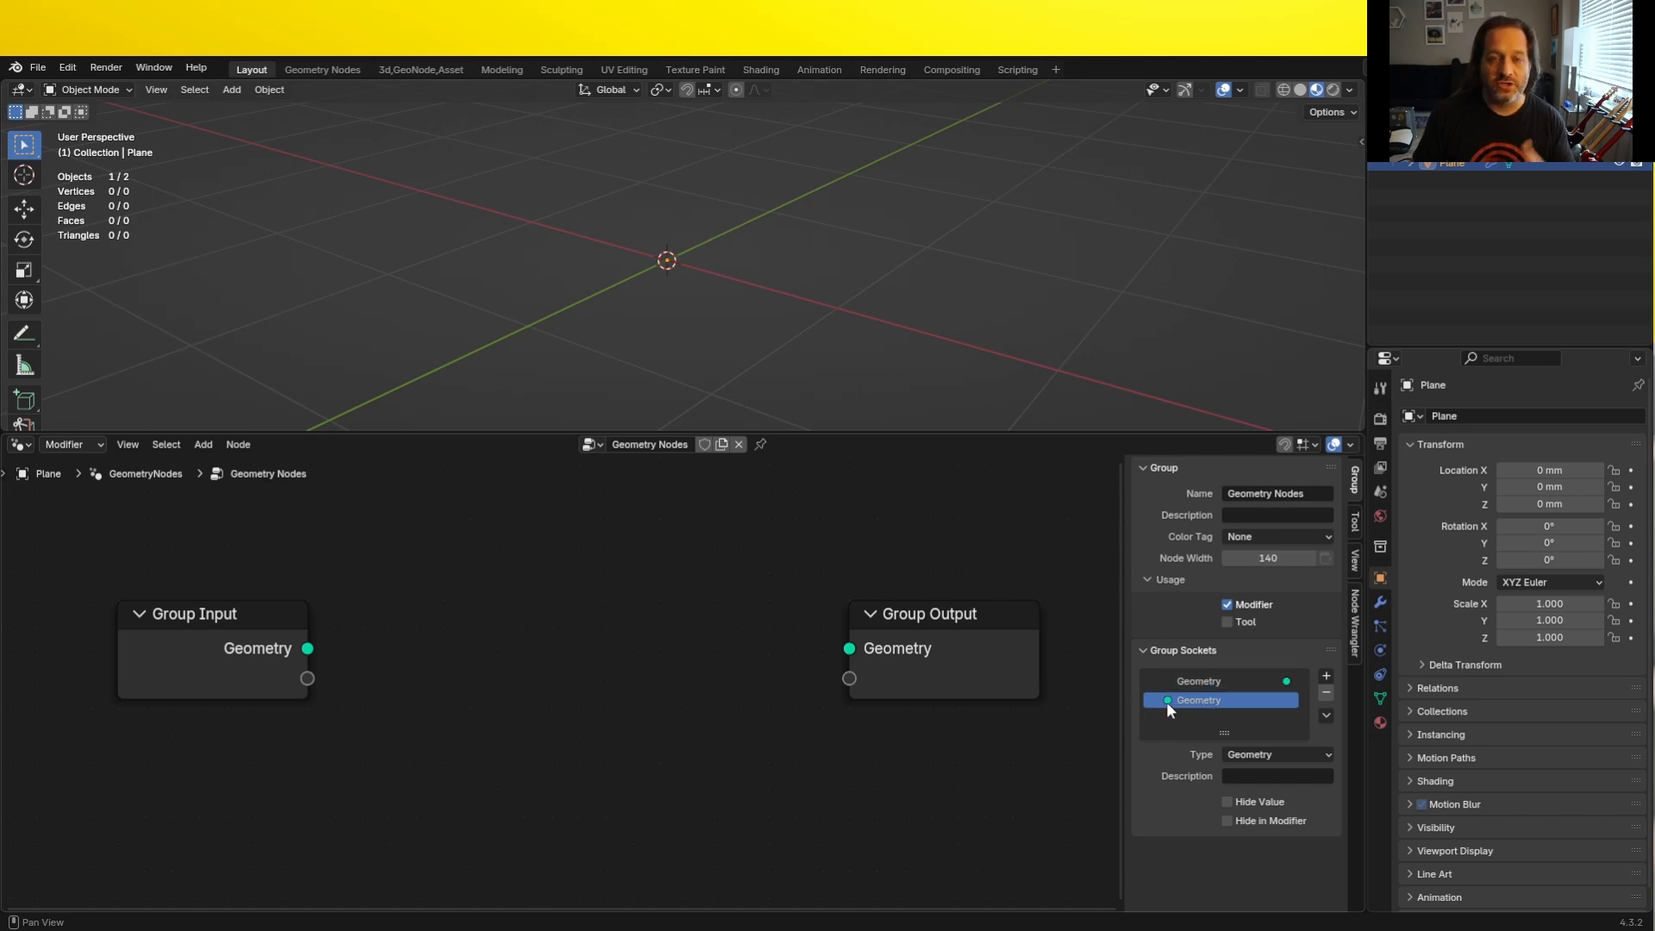
pyautogui.click(1326, 694)
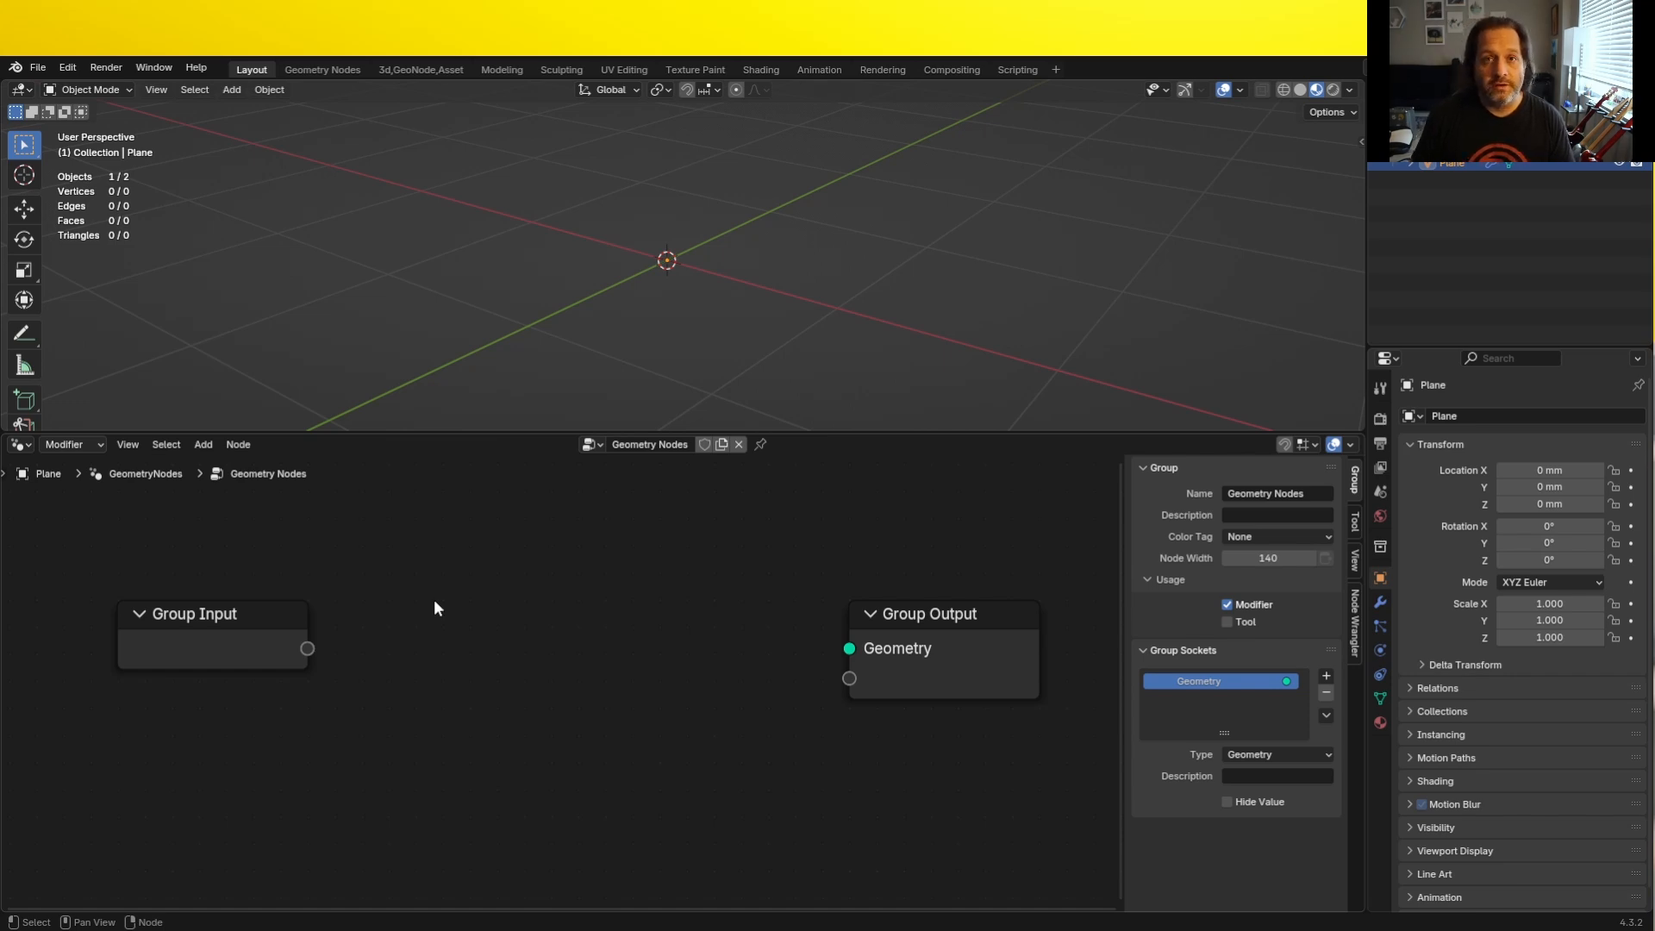
# - Add a group input socket named "Cubbies High" and set its type to Integer
pyautogui.click(1326, 674)
pyautogui.click(1342, 694)
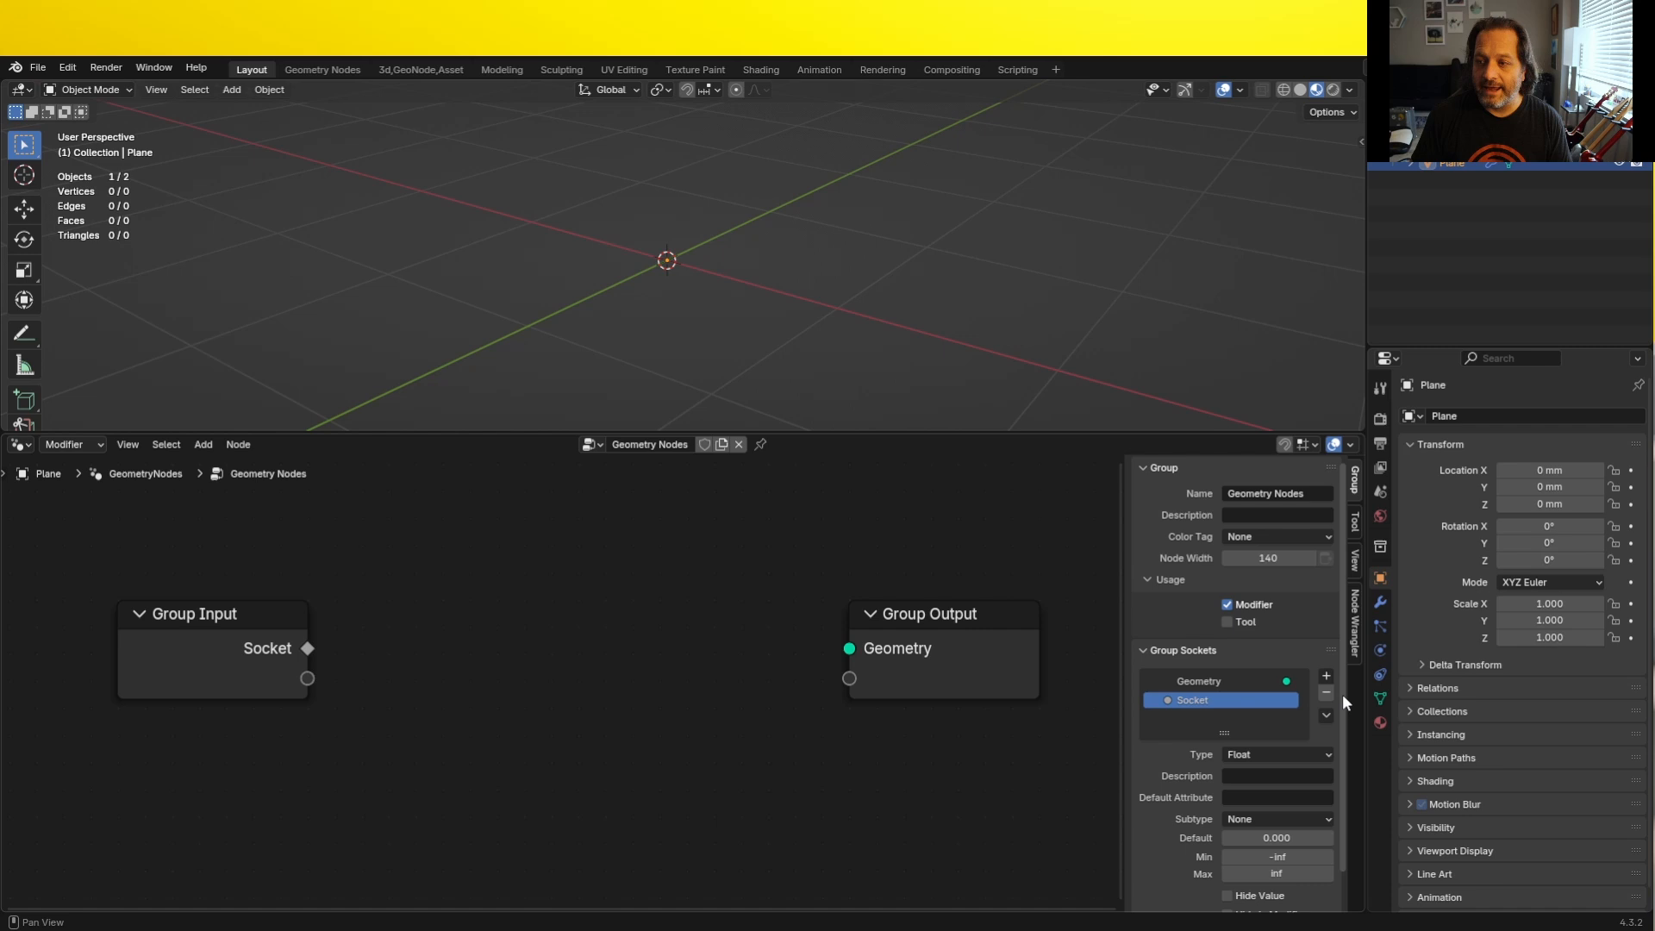
pyautogui.doubleClick(1220, 700)
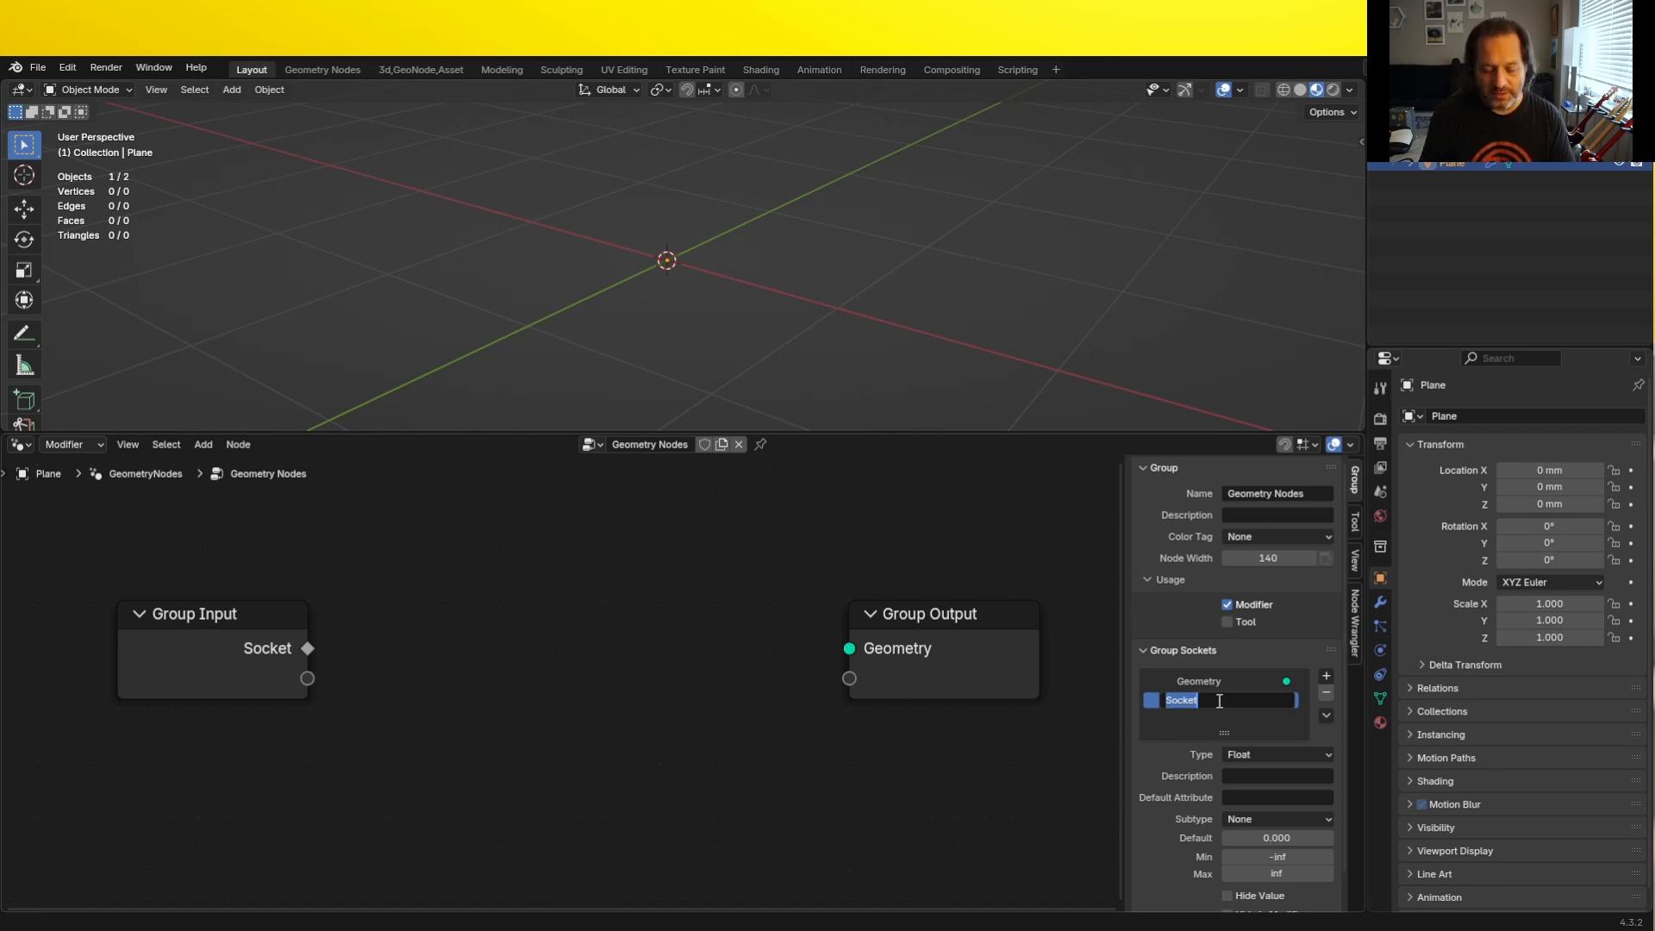
pyautogui.write('Cubbies High')
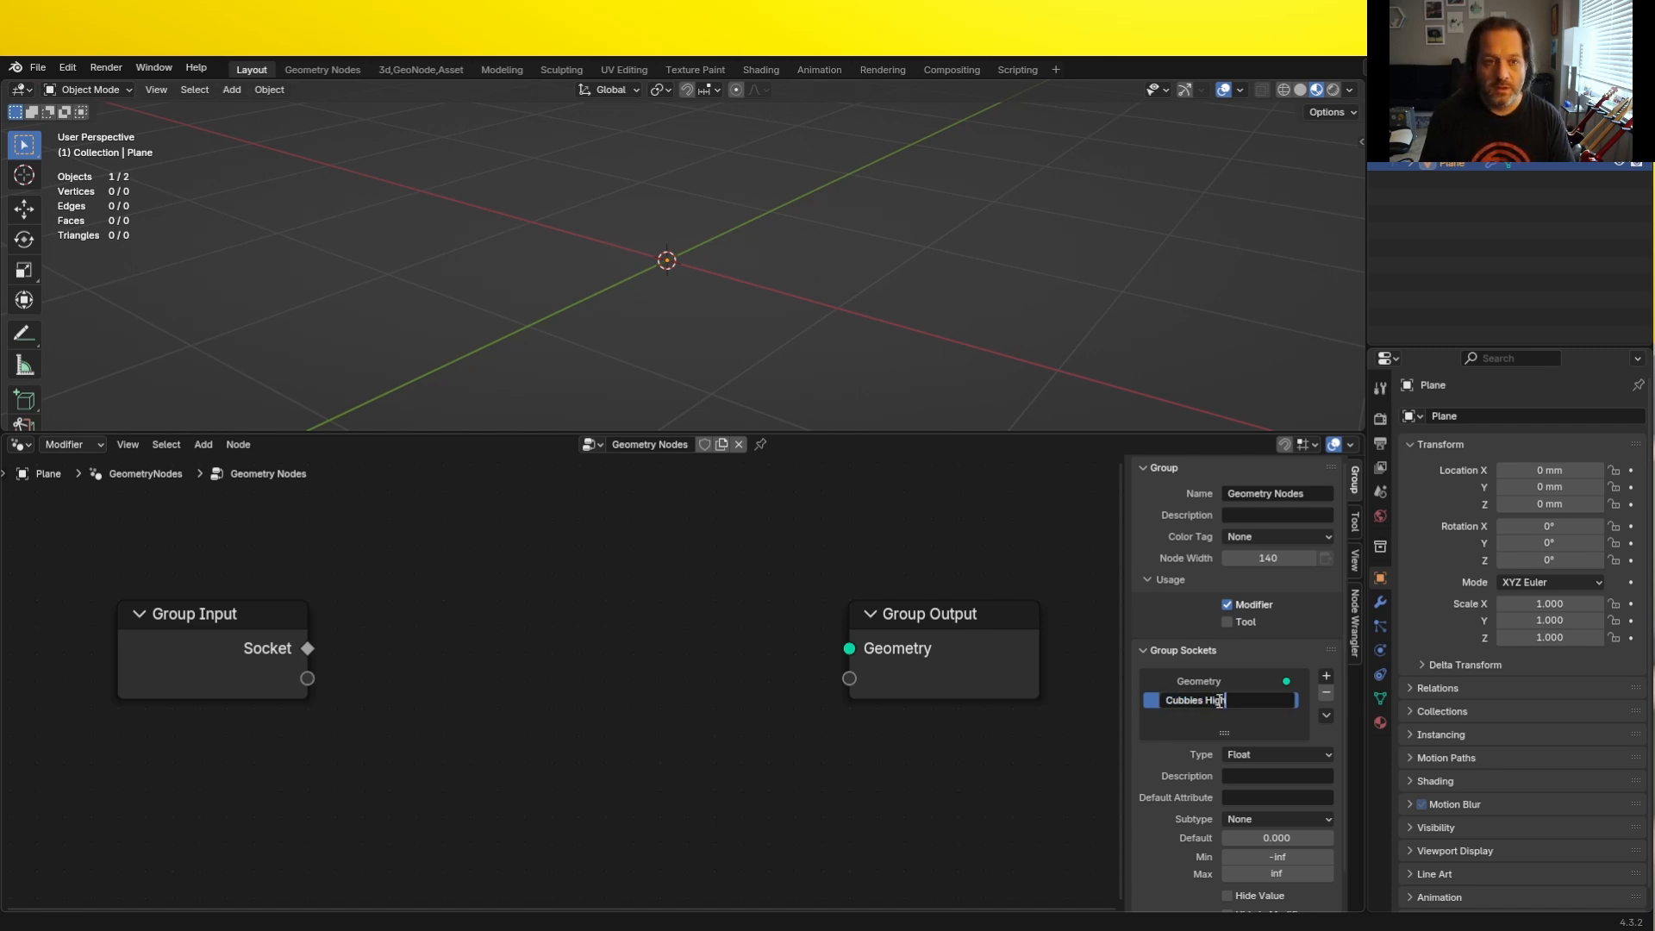
pyautogui.press('Return')
pyautogui.click(1248, 753)
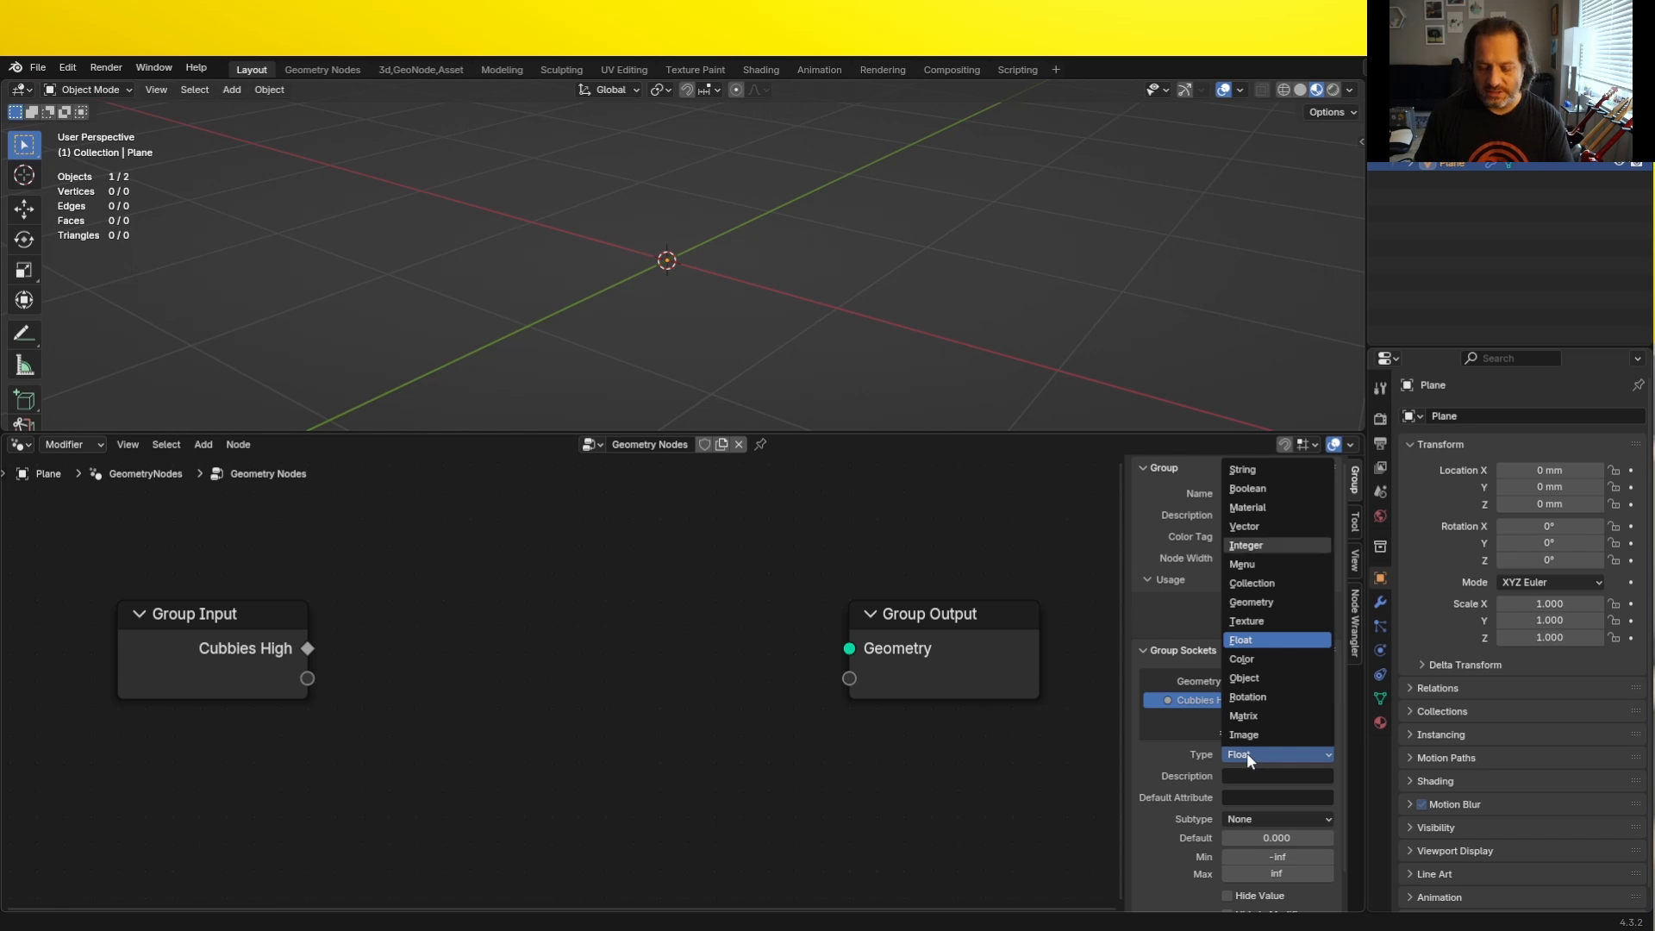
pyautogui.click(1241, 755)
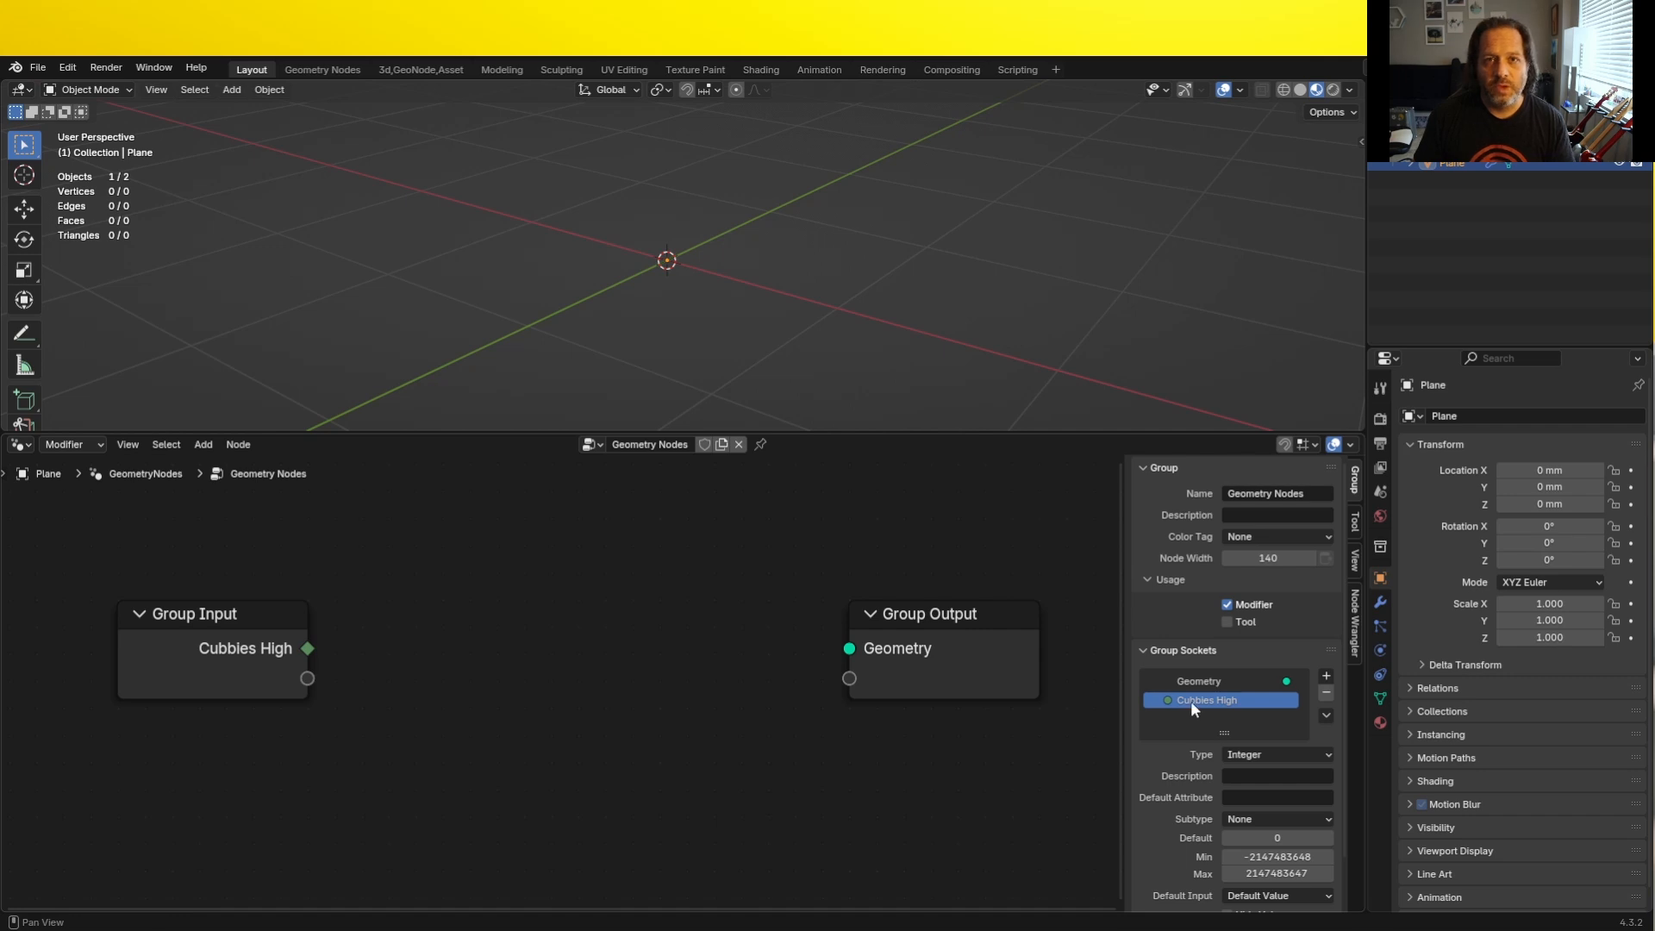
# - Duplicate the Cubbies High input socket and rename the copy "Cubbies Wide"
pyautogui.click(1326, 715)
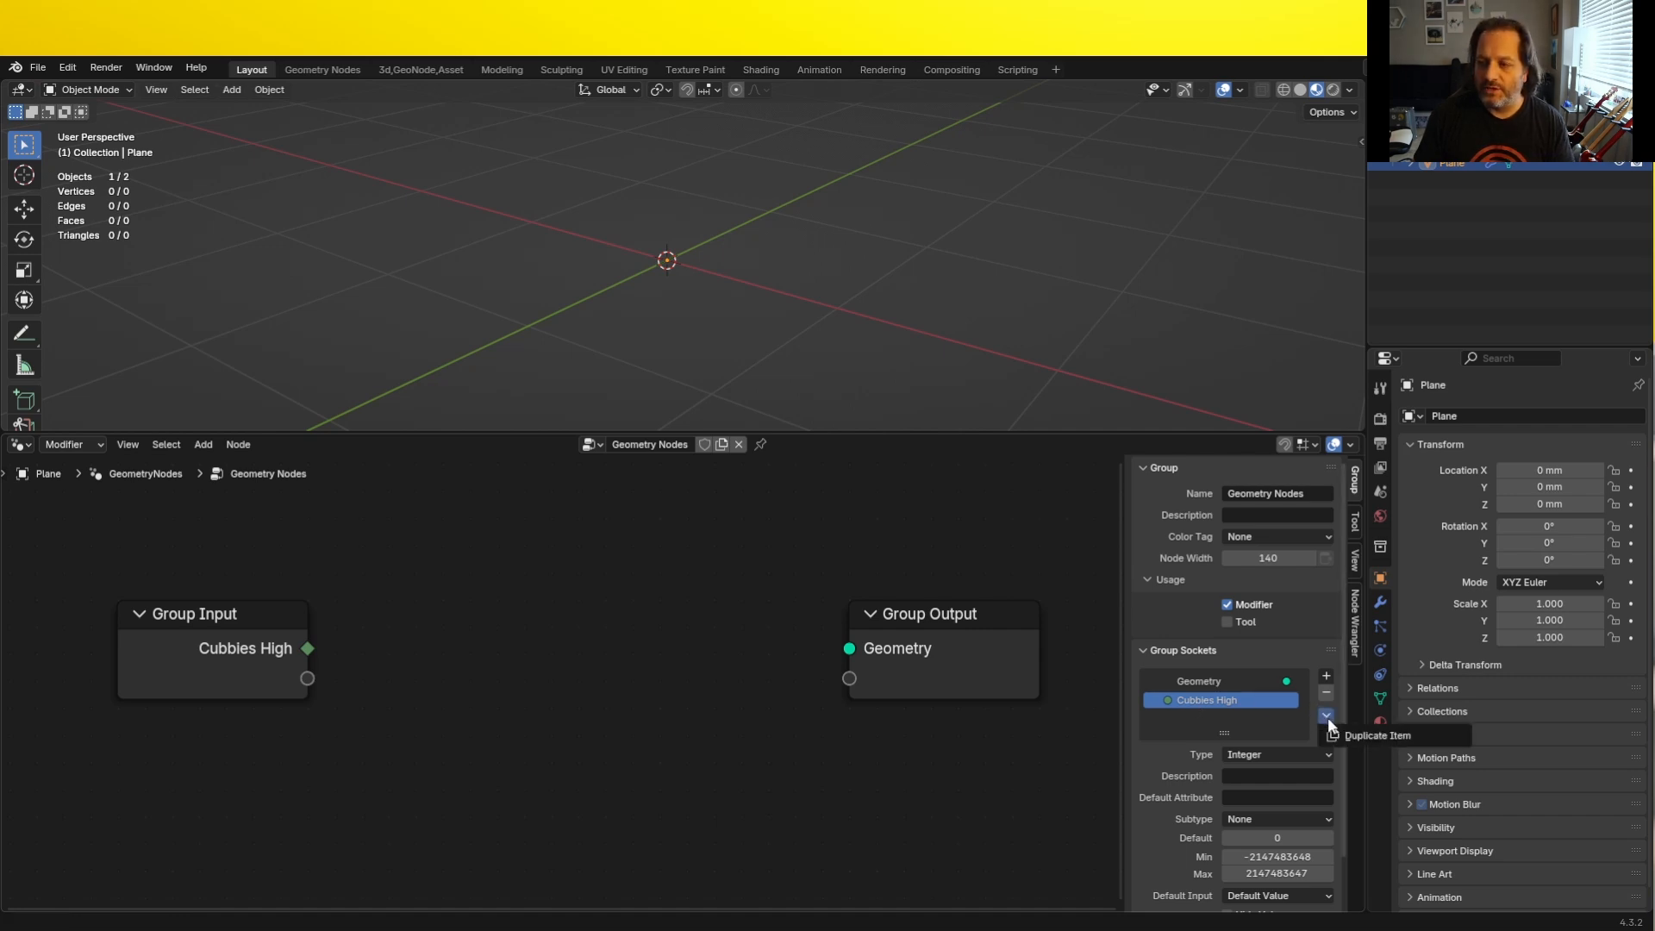
pyautogui.click(1335, 732)
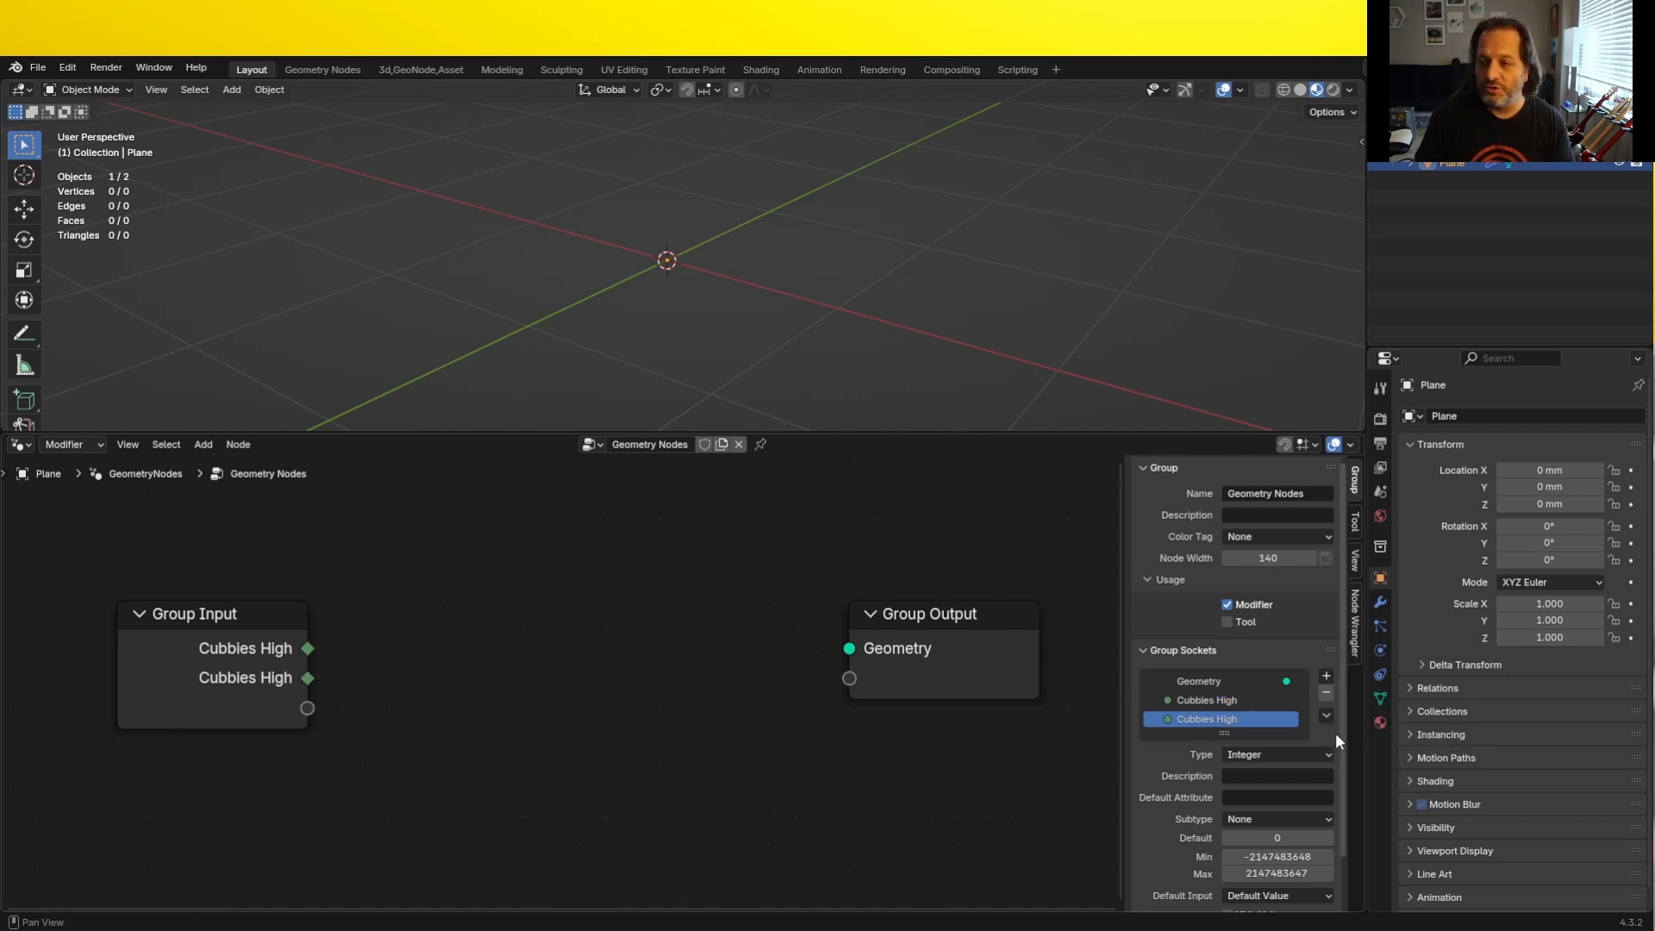
pyautogui.doubleClick(1228, 718)
pyautogui.click(1225, 721)
pyautogui.press('BackSpace')
pyautogui.press('BackSpace')
pyautogui.press('BackSpace')
pyautogui.press('BackSpace')
pyautogui.write('Wide')
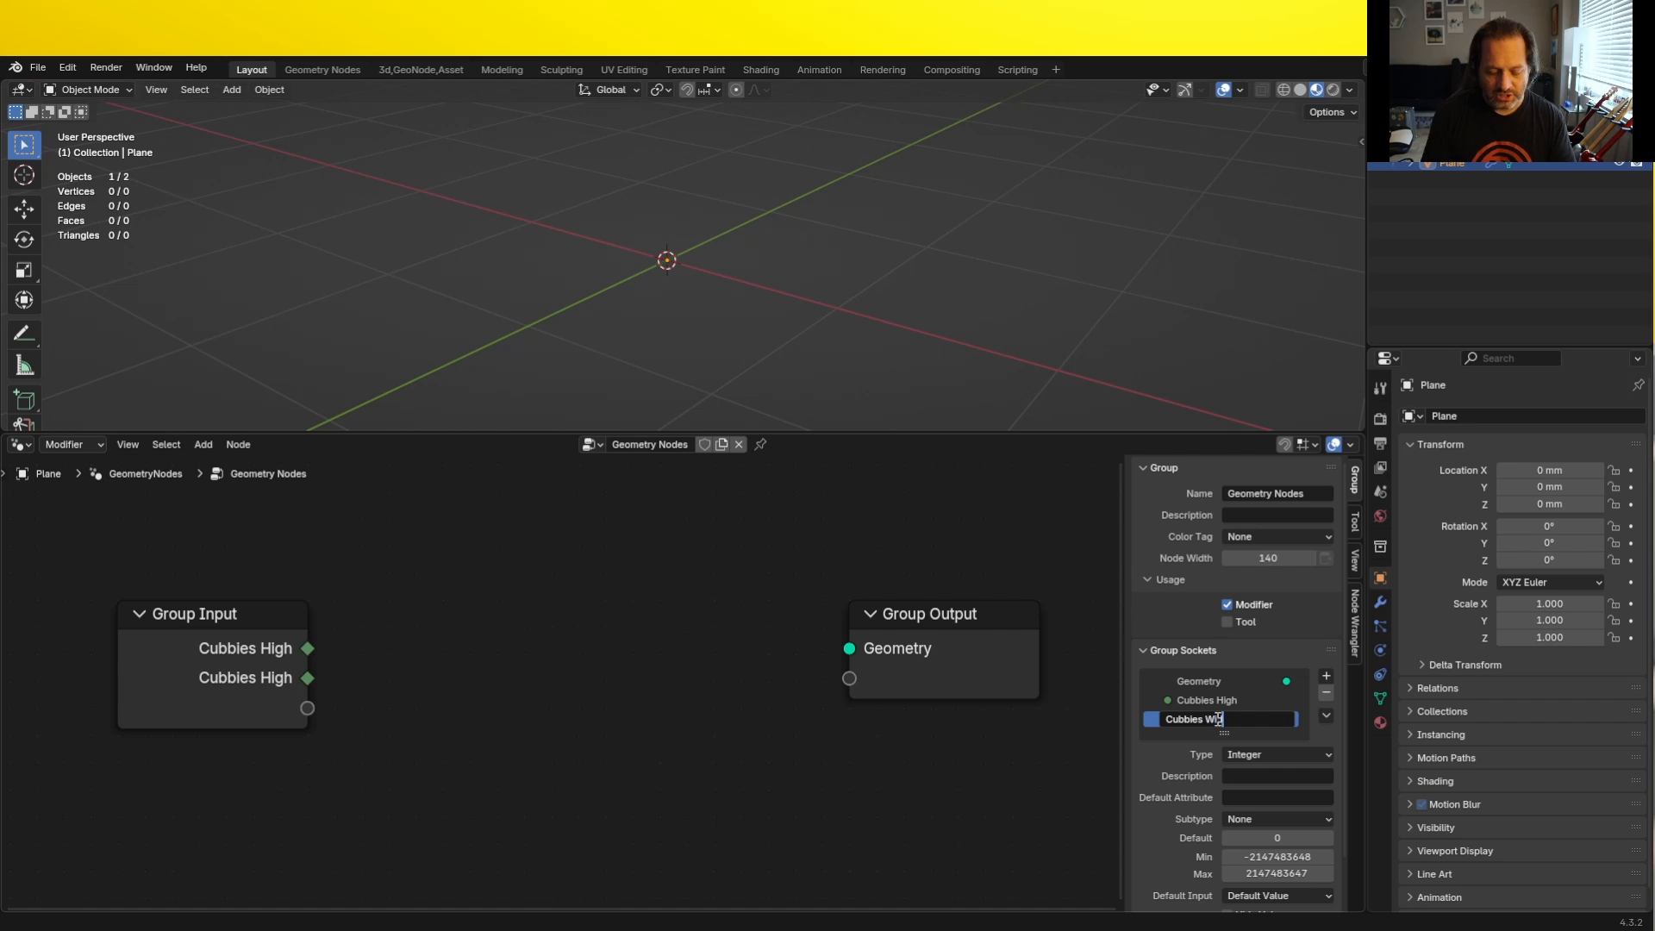
pyautogui.press('Return')
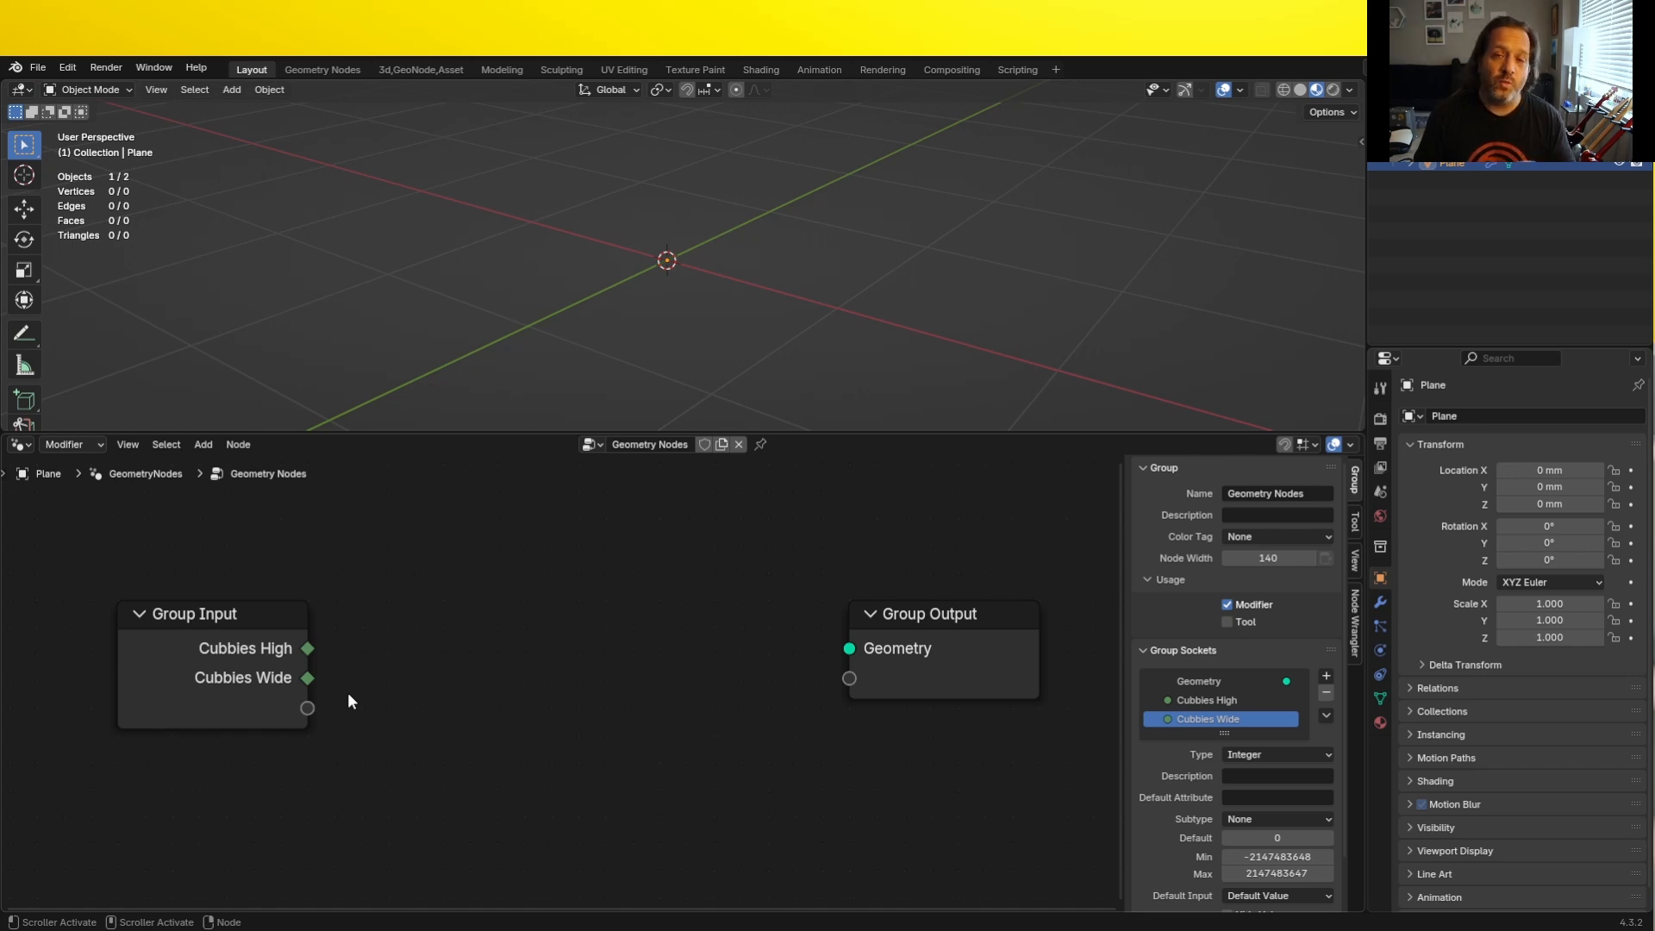
# - Add a float input socket named "Cubby Size" and set its subtype to Distance
pyautogui.click(1326, 674)
pyautogui.click(1355, 695)
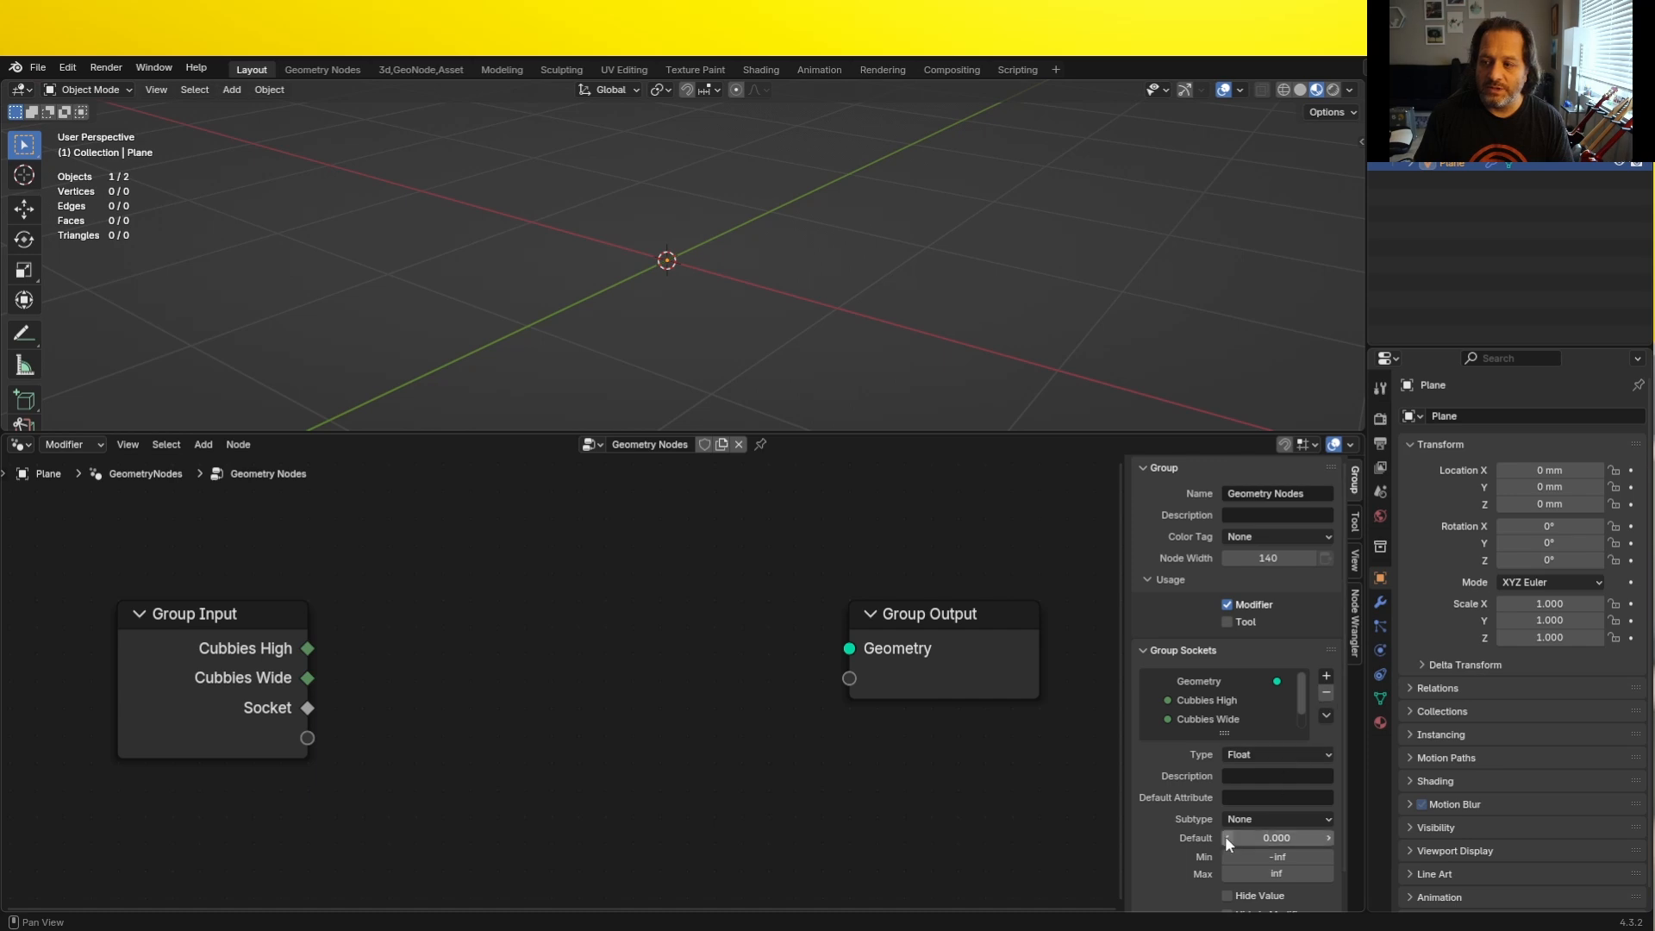
pyautogui.scroll(-1, 1204, 724)
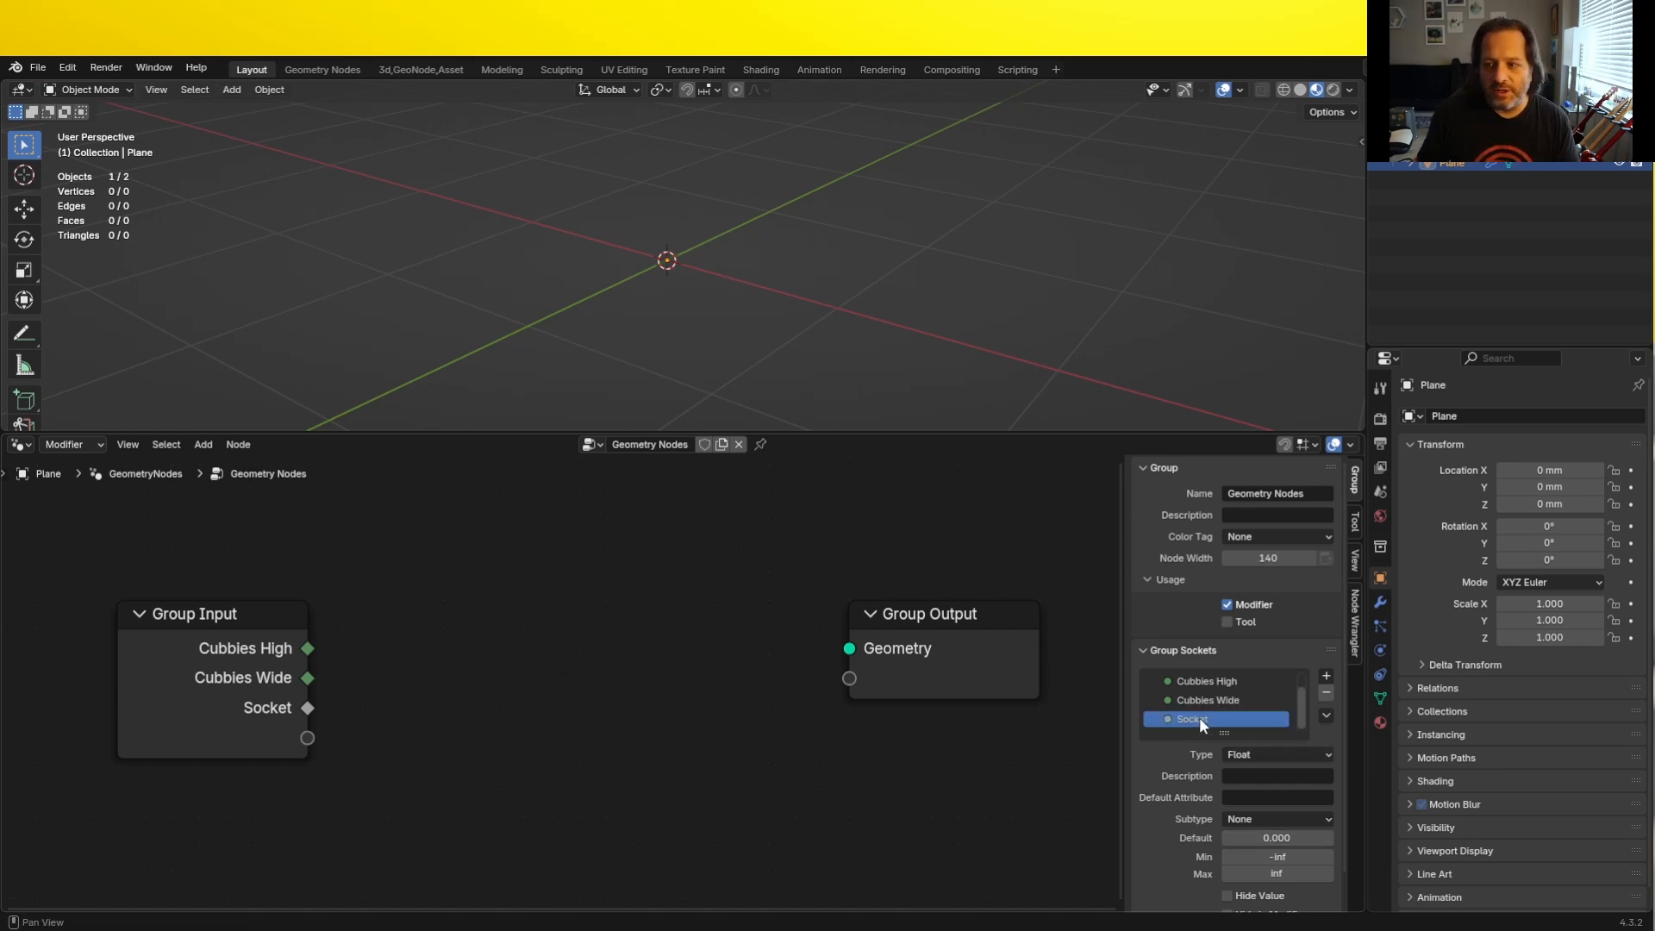
pyautogui.doubleClick(1204, 720)
pyautogui.write('Cub')
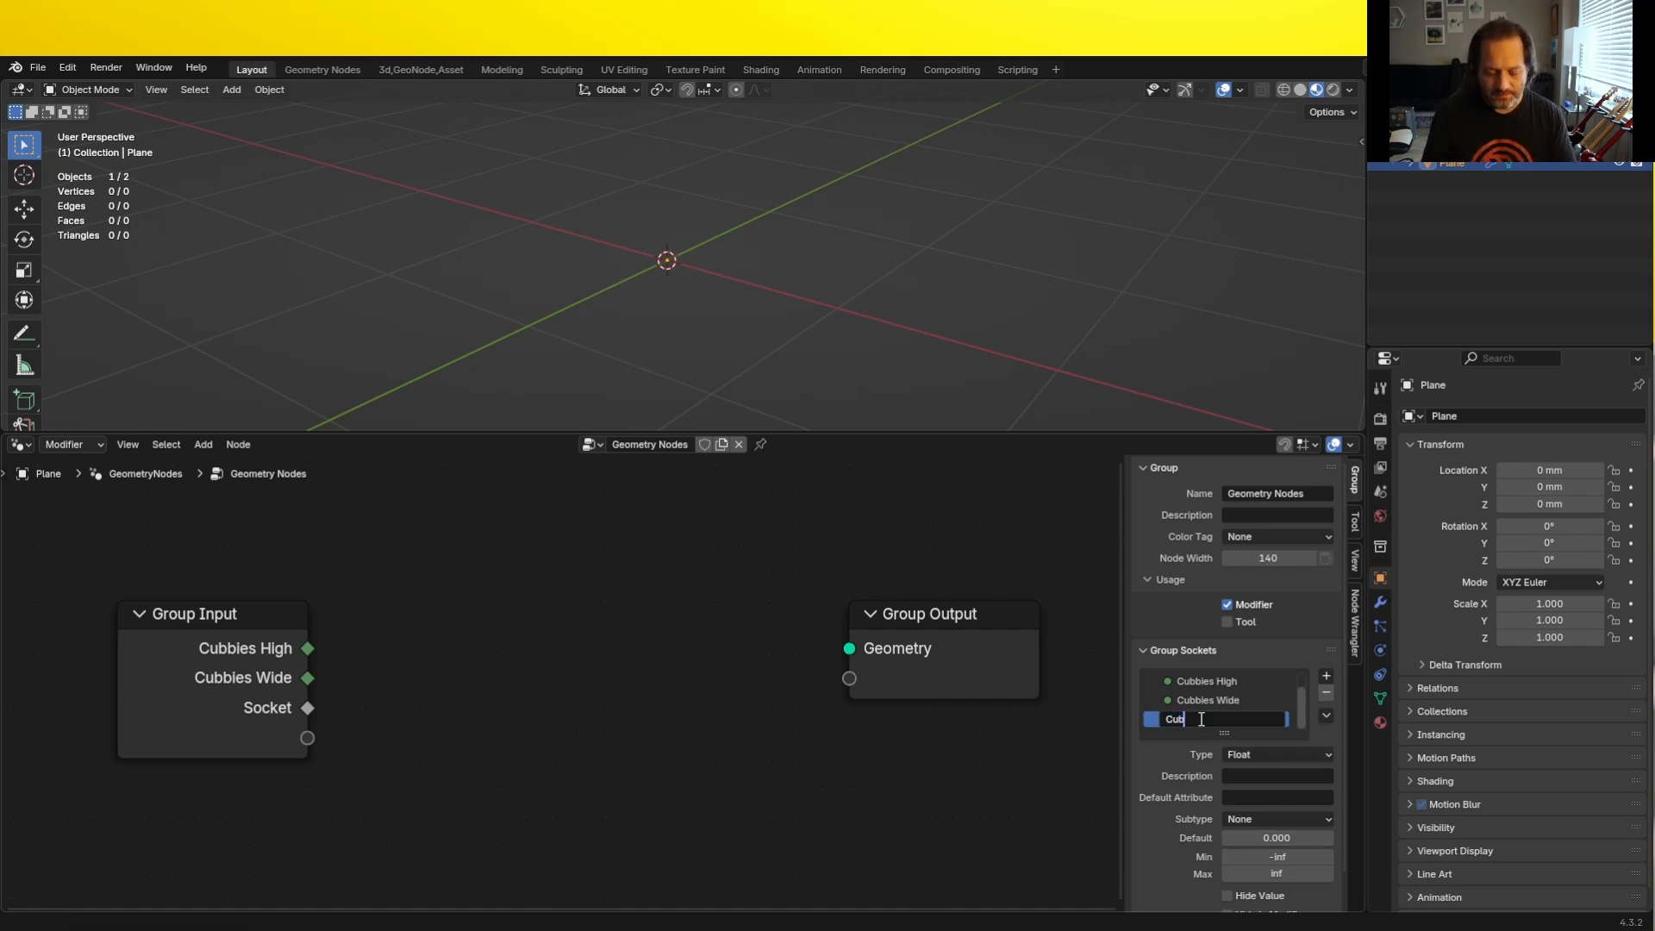
pyautogui.write('by Size')
pyautogui.press('Return')
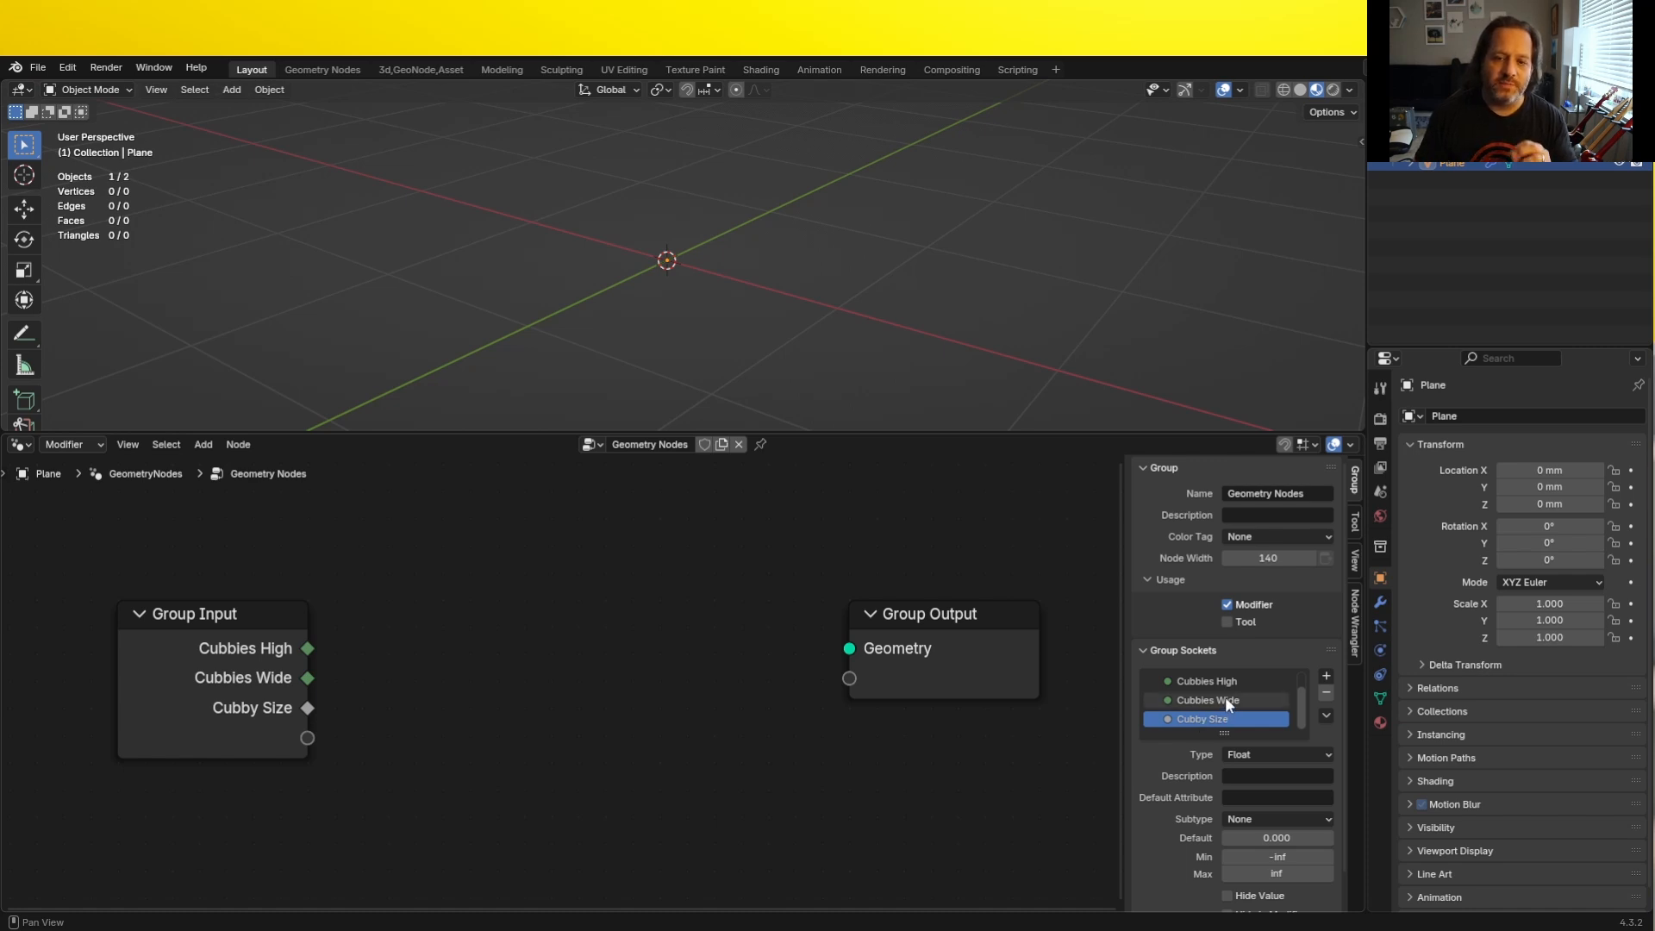
pyautogui.click(1287, 818)
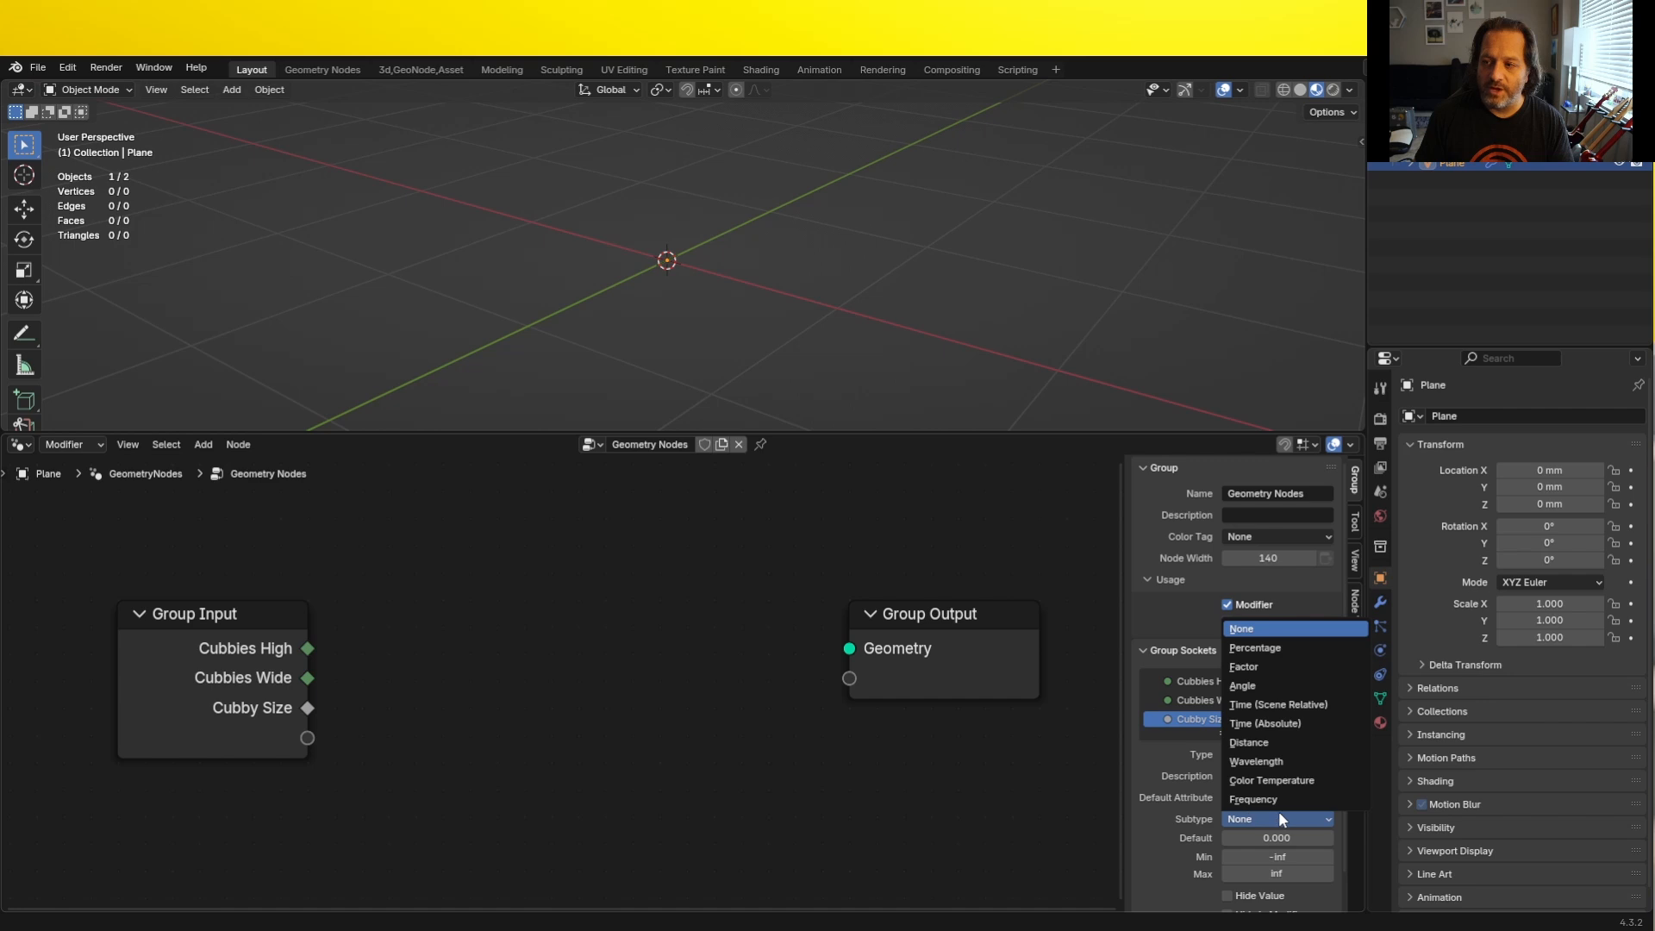
pyautogui.click(1280, 744)
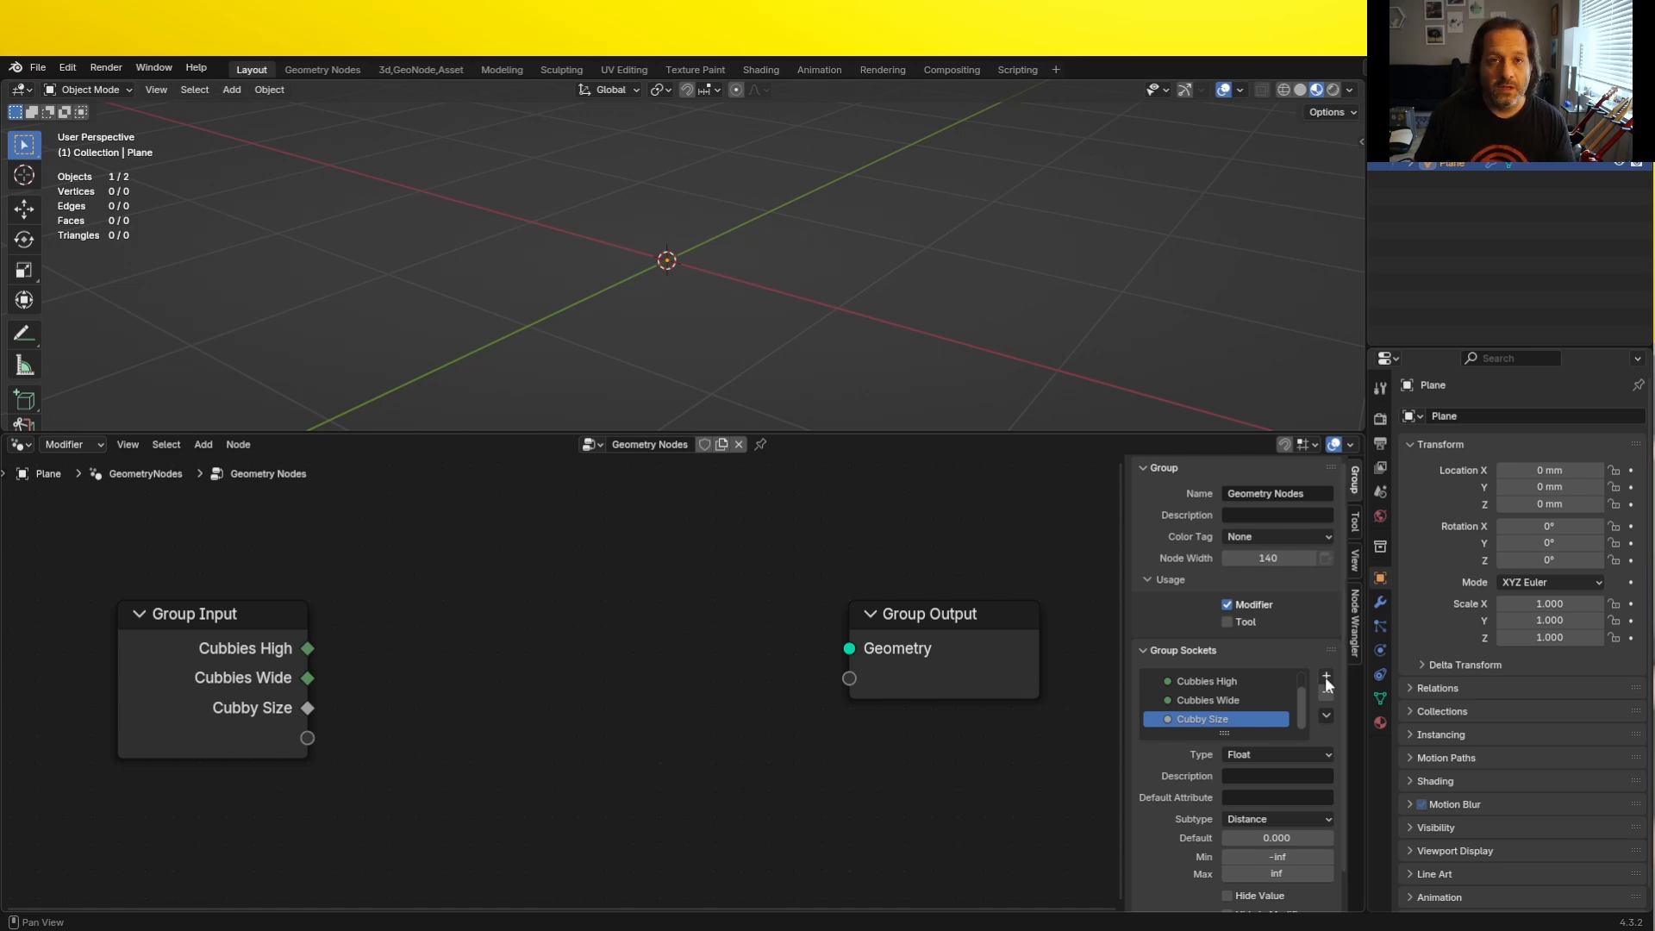
# - Duplicate the Cubby Size input socket and rename the copy "Frame Thickness"
pyautogui.click(1326, 715)
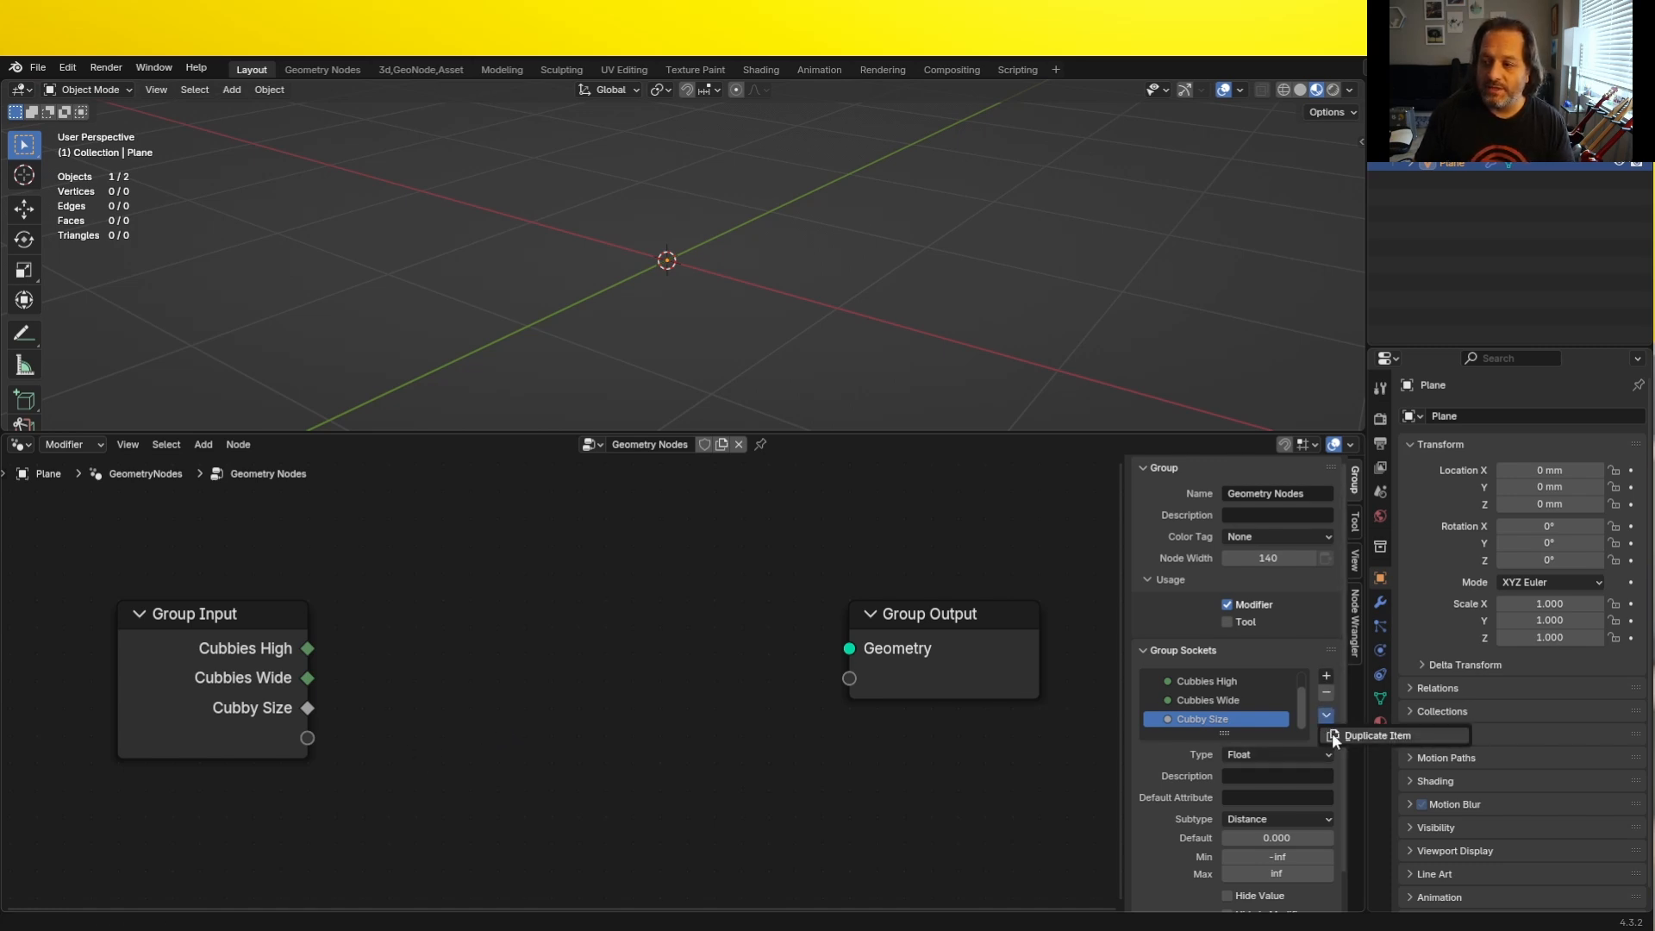
pyautogui.click(1337, 735)
pyautogui.doubleClick(1206, 719)
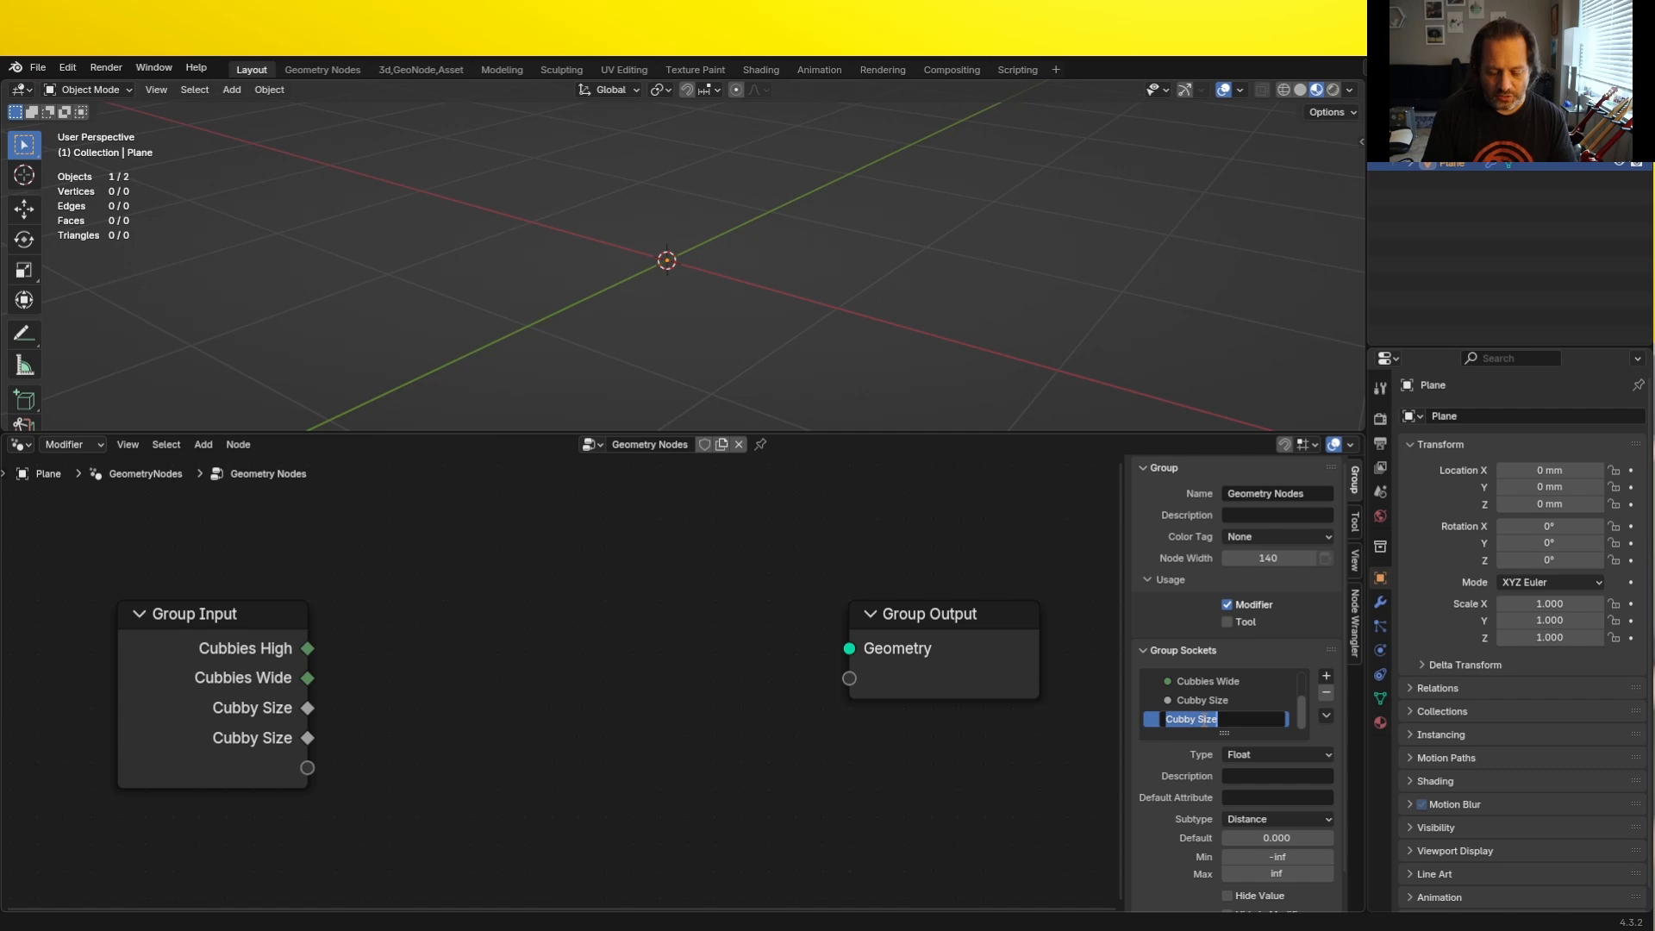
pyautogui.write('Frame T')
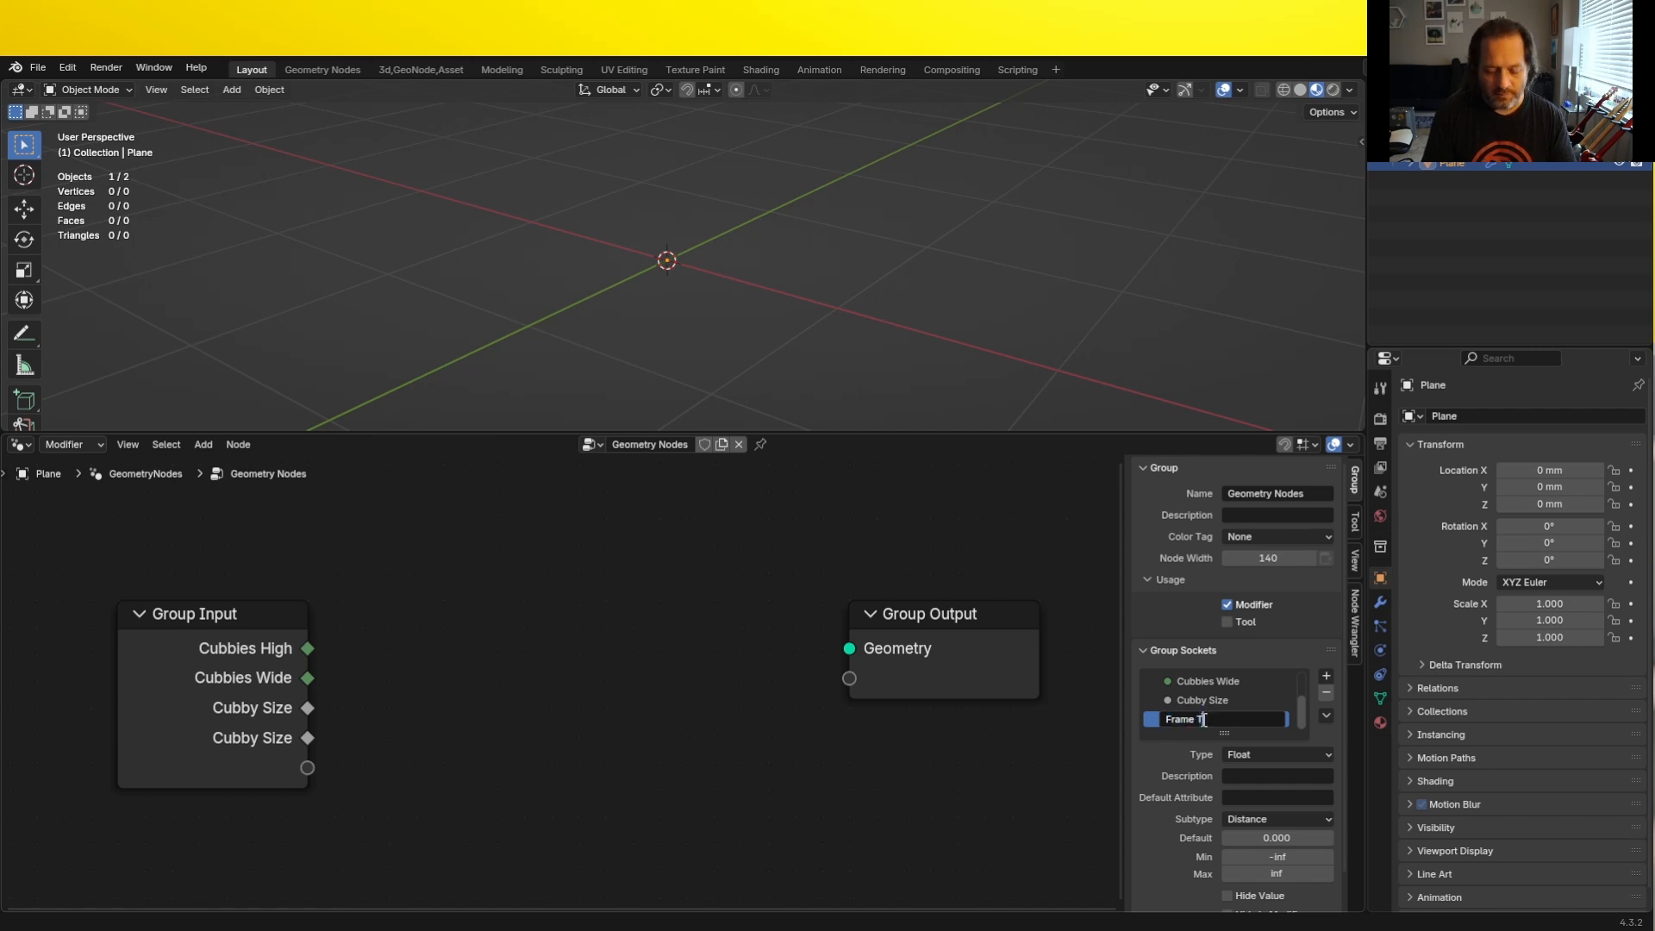
pyautogui.write('hickness')
pyautogui.press('Return')
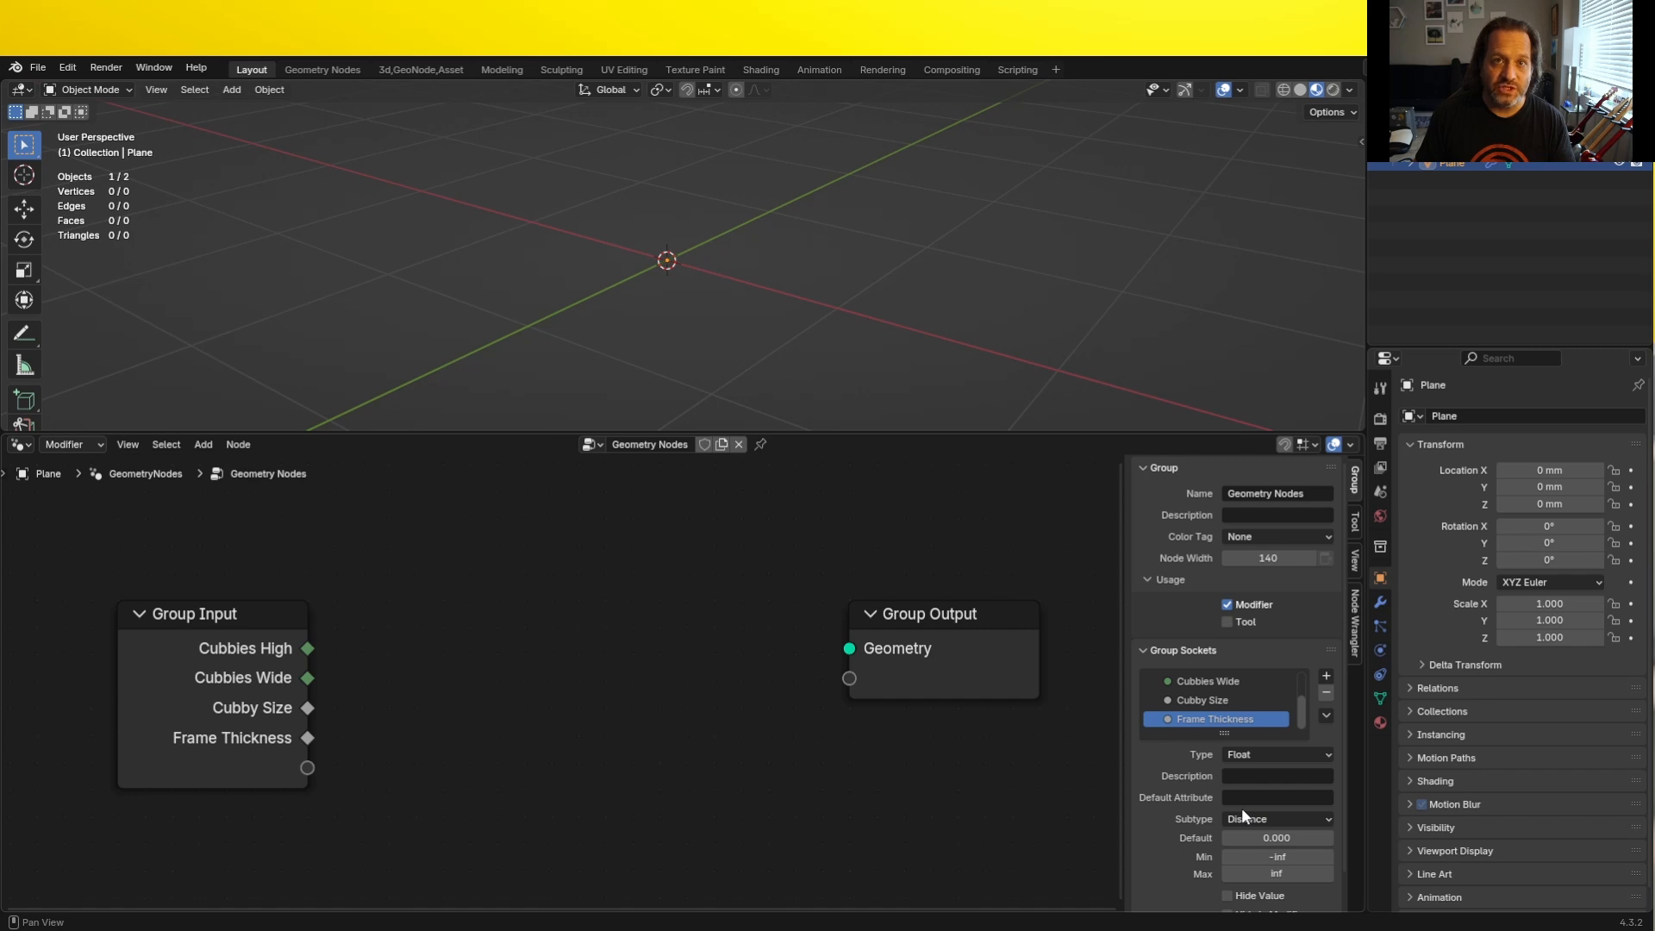
# - Duplicate the Frame Thickness input socket and rename the copy "Divider Thickness"
pyautogui.click(1325, 715)
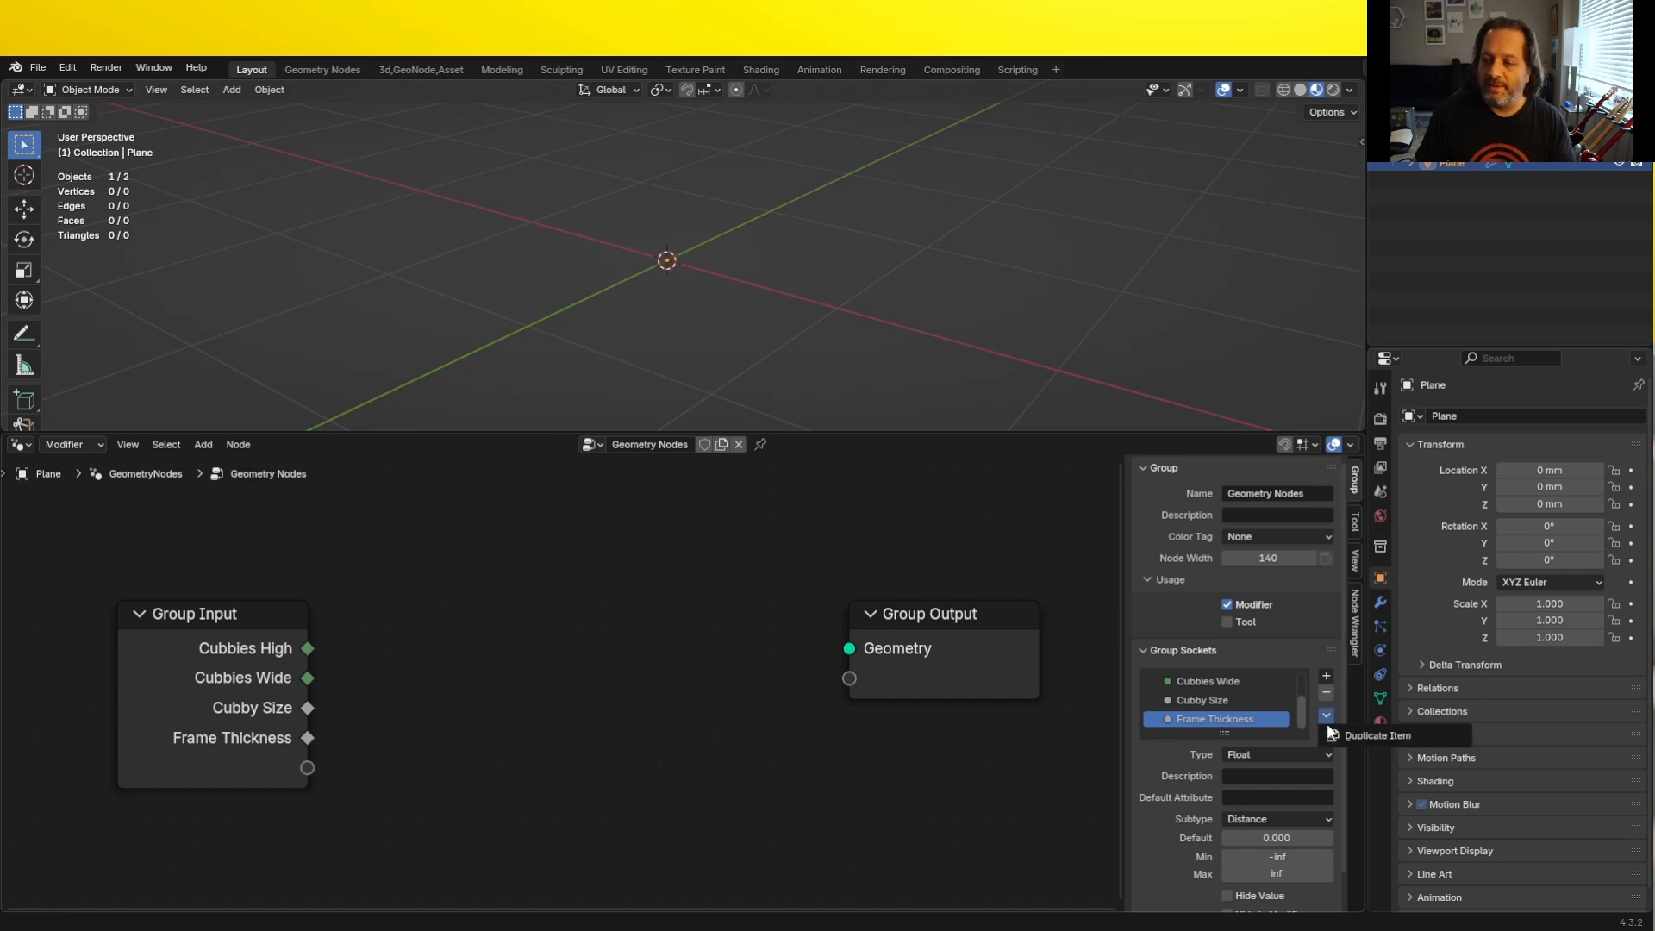
pyautogui.click(1324, 734)
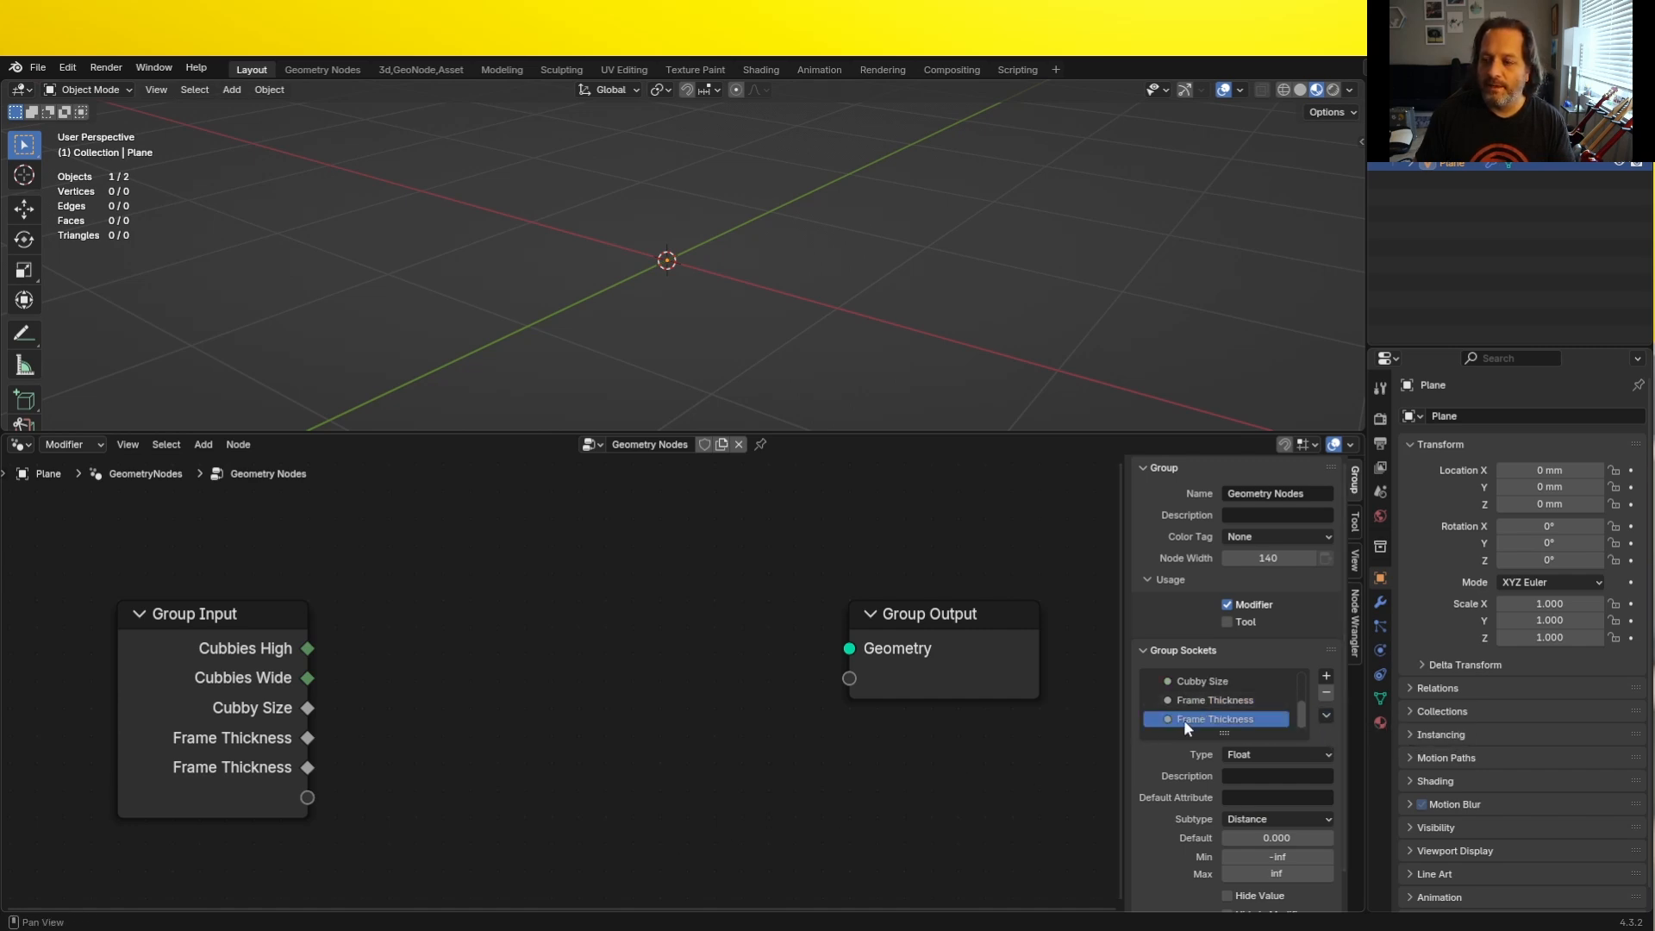
pyautogui.doubleClick(1182, 721)
pyautogui.doubleClick(1183, 721)
pyautogui.write('Divider')
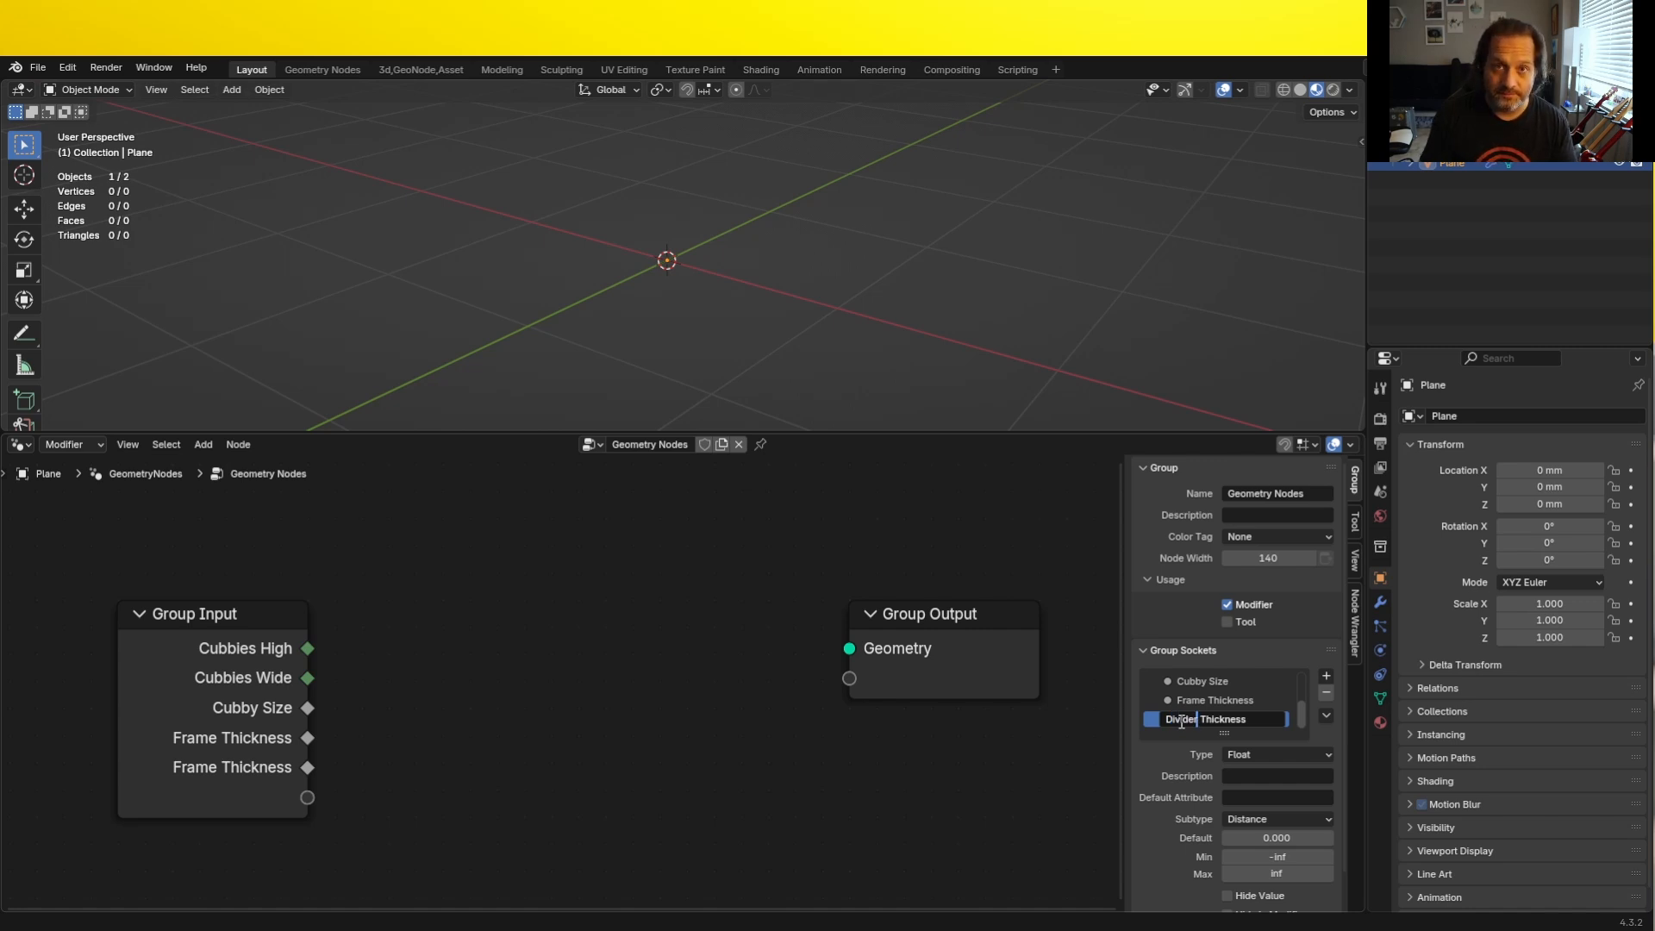
pyautogui.press('Return')
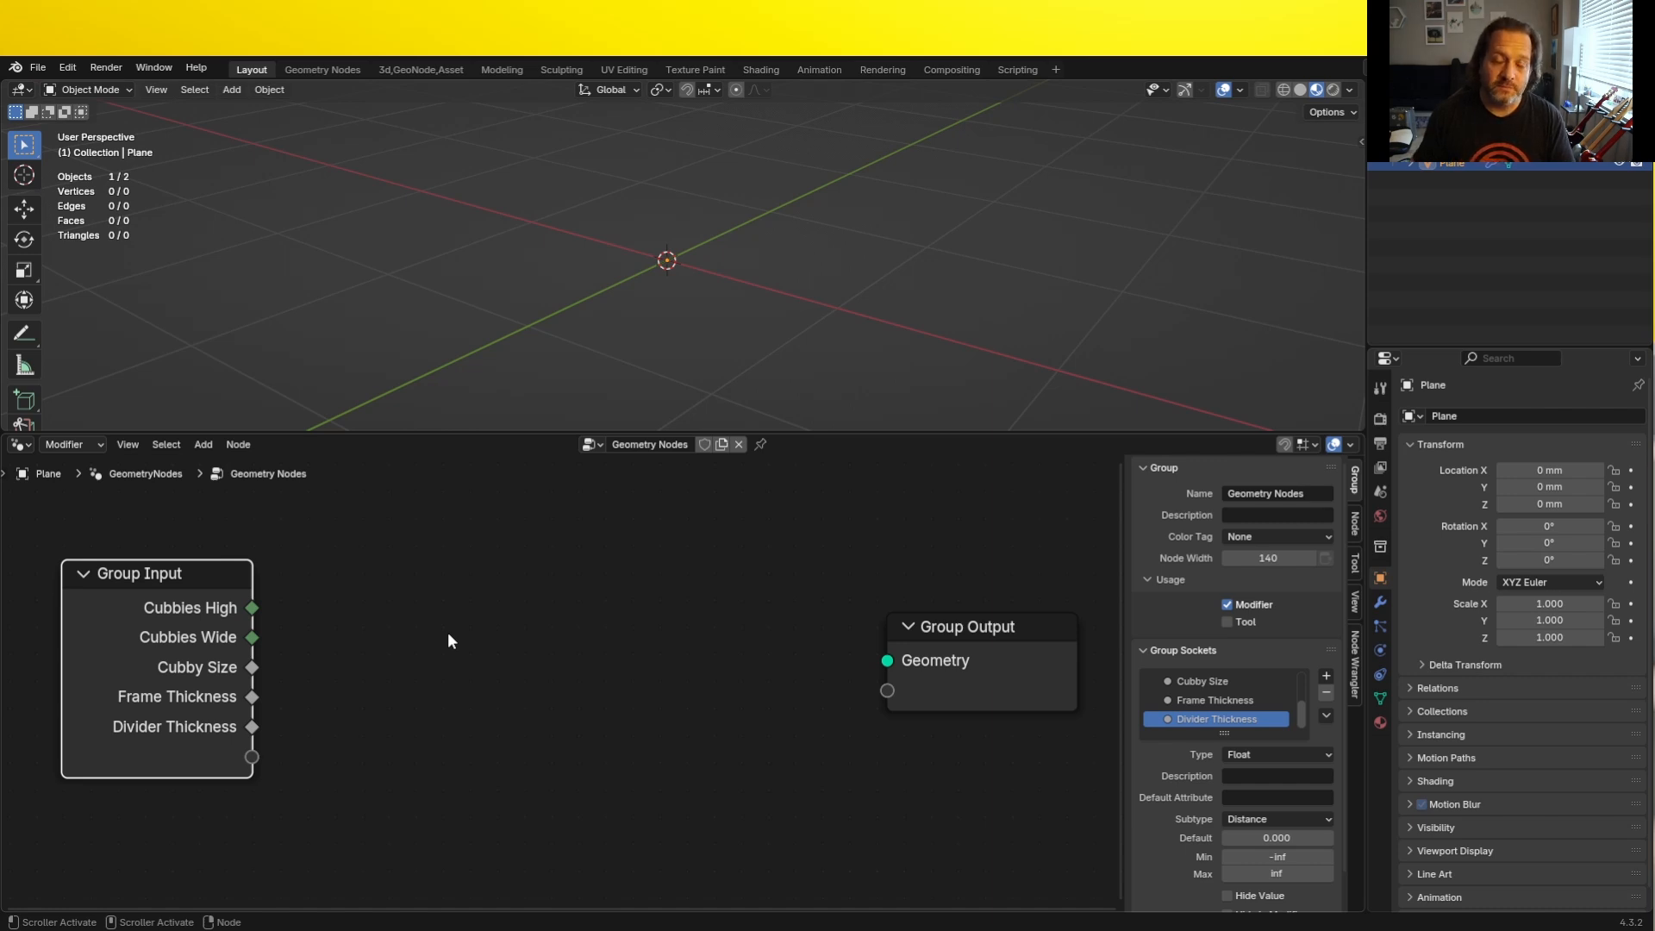
# - Add a Cube mesh primitive node between the Group Input and Group Output nodes
pyautogui.click(447, 632)
pyautogui.hotkey('shift', 'a')
pyautogui.moveTo(500, 619)
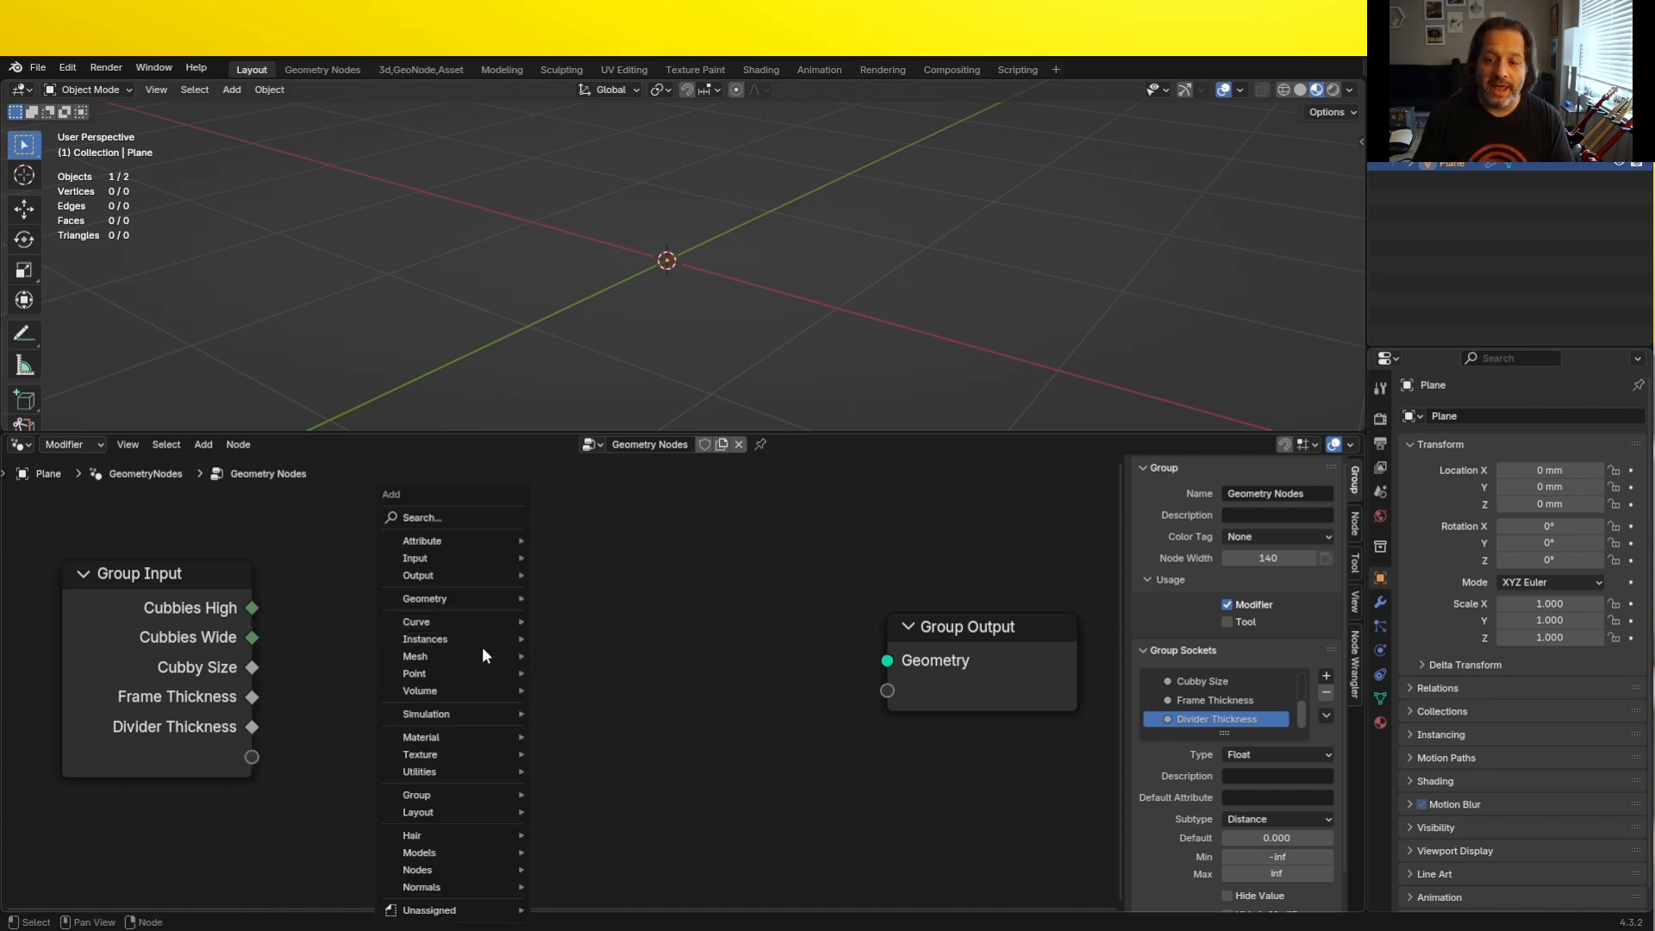
pyautogui.moveTo(469, 653)
pyautogui.moveTo(624, 708)
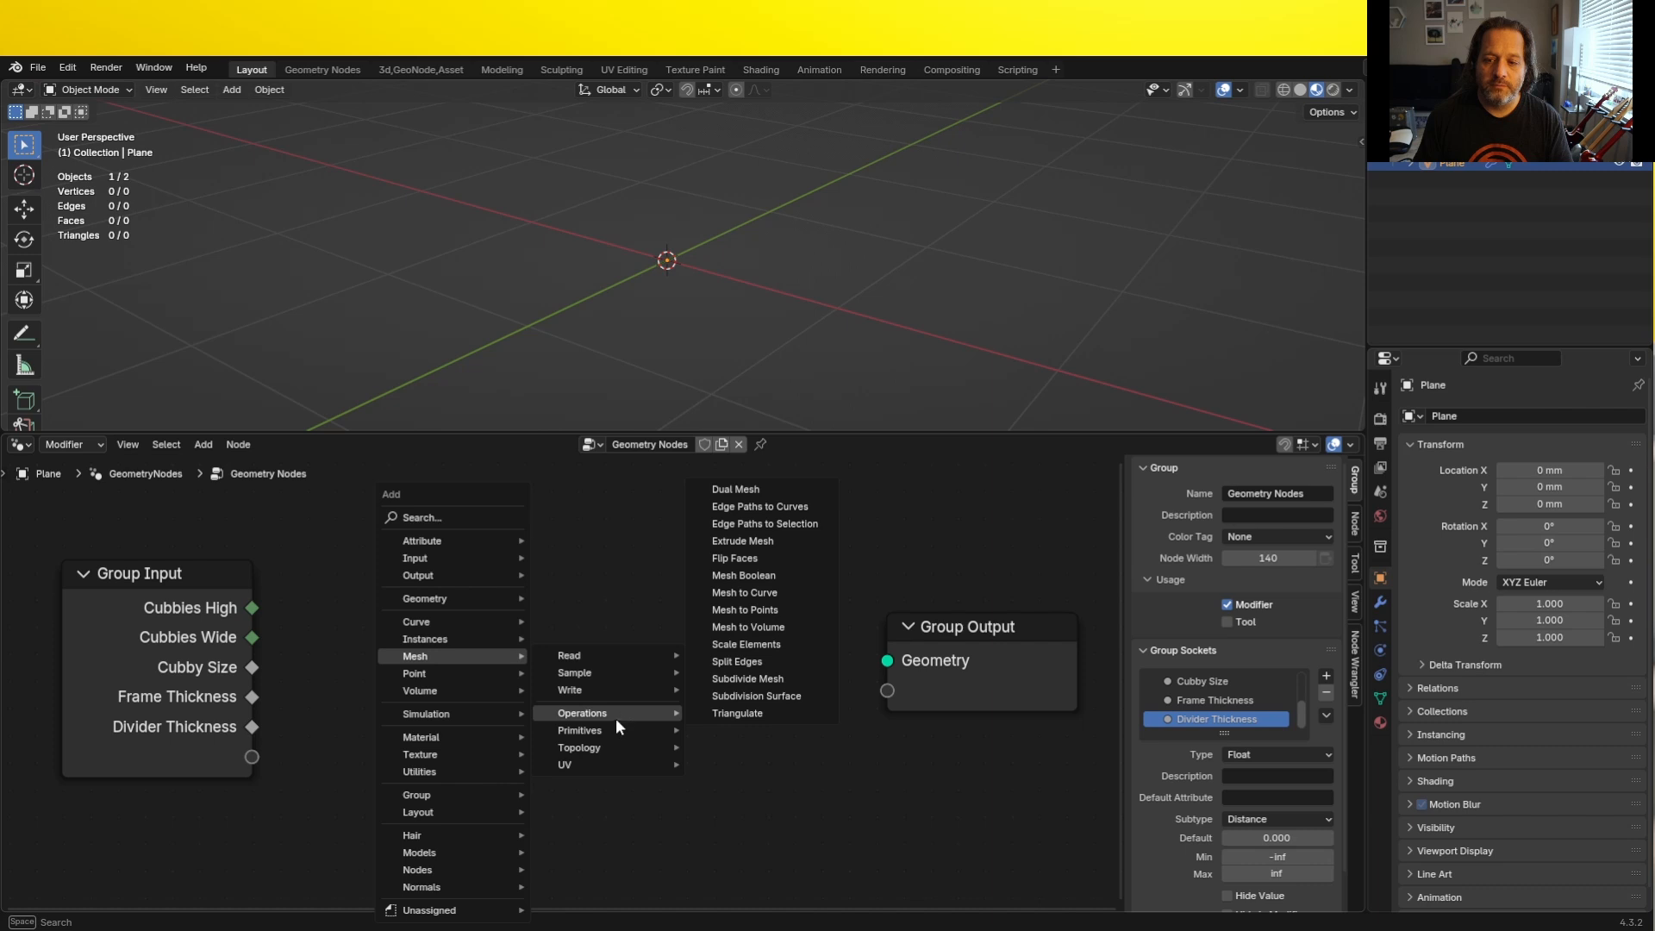
pyautogui.click(767, 751)
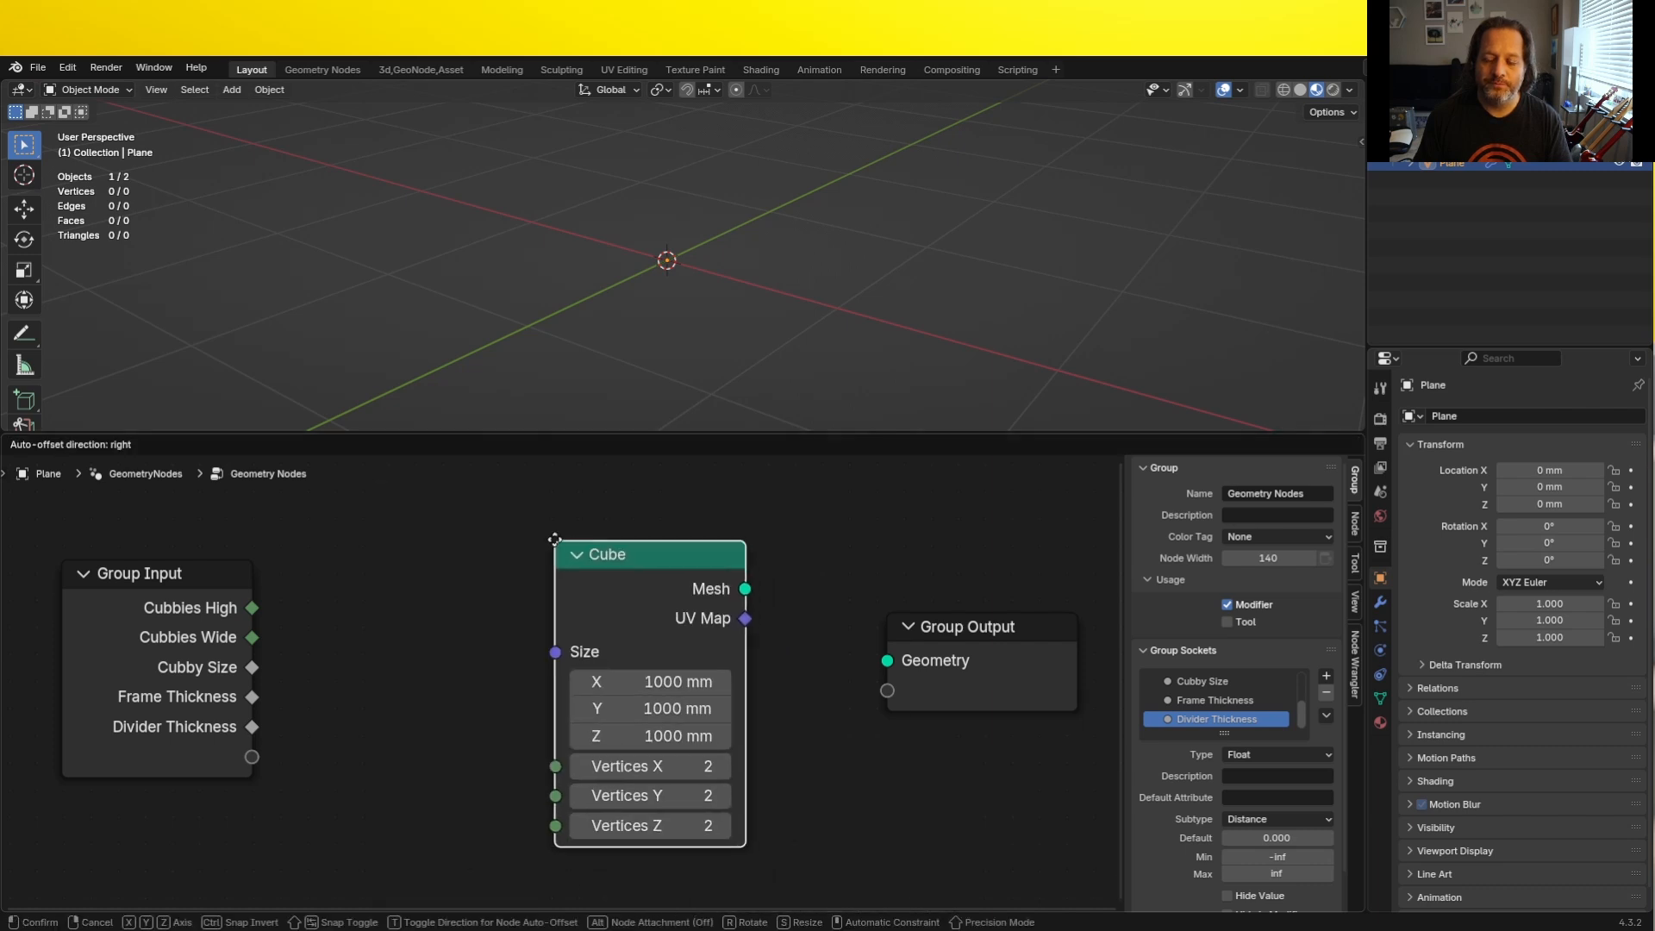
pyautogui.click(548, 503)
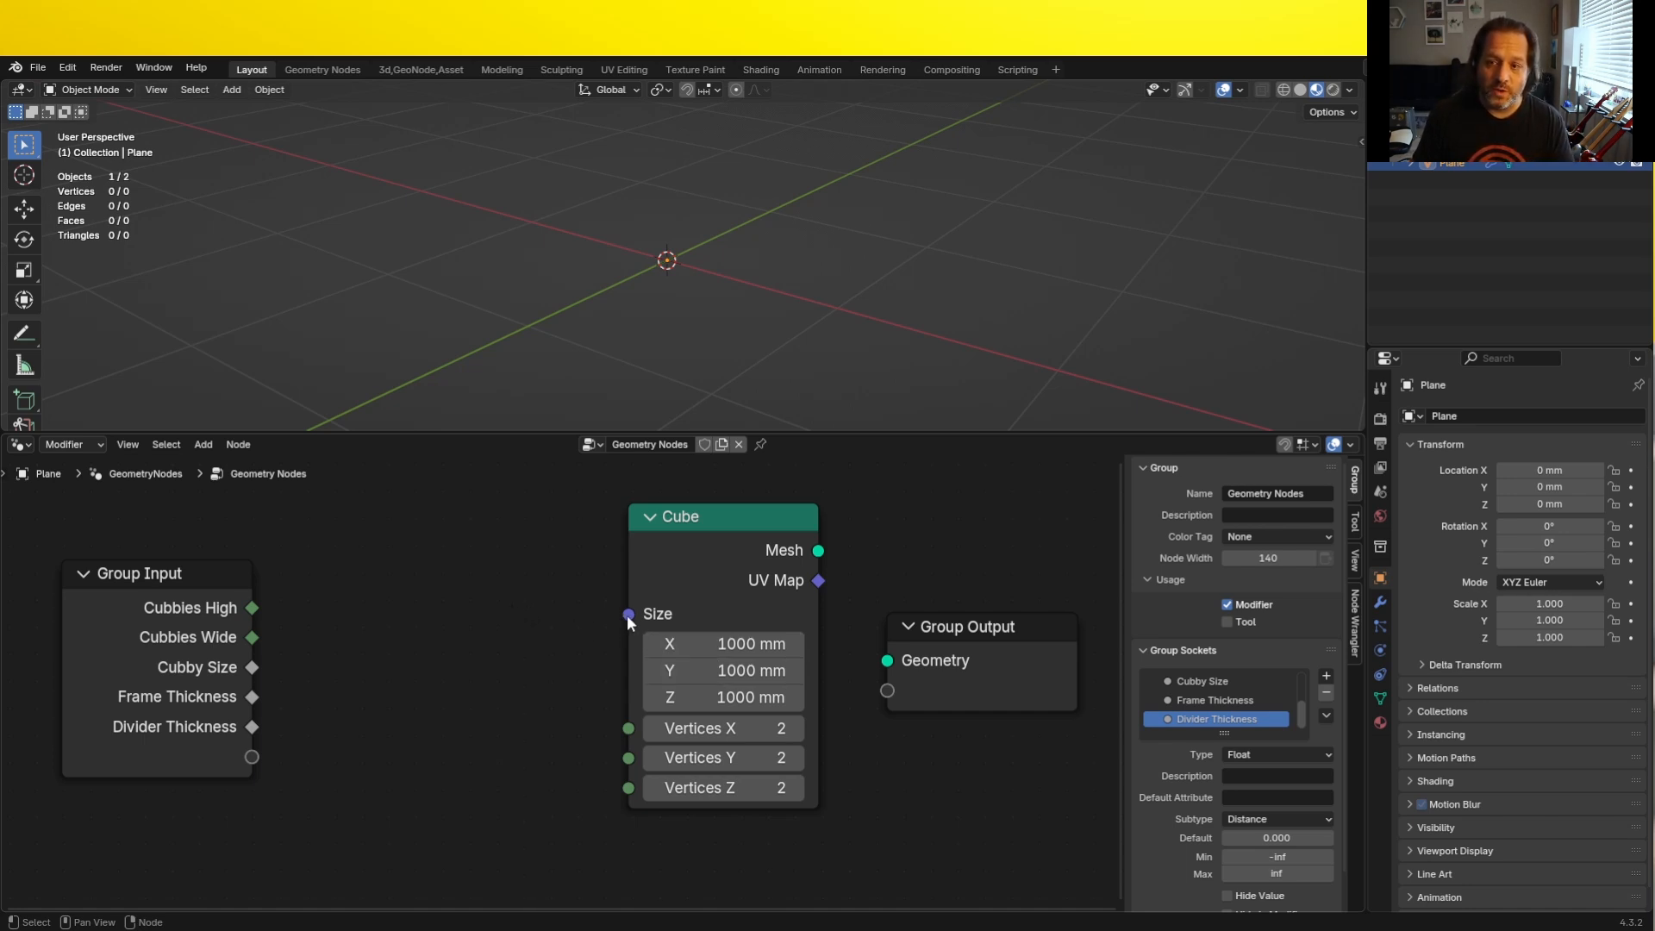
# - Add a Combine XYZ node that feeds the Cube node's Size input
pyautogui.moveTo(628, 613); pyautogui.dragTo(556, 666)
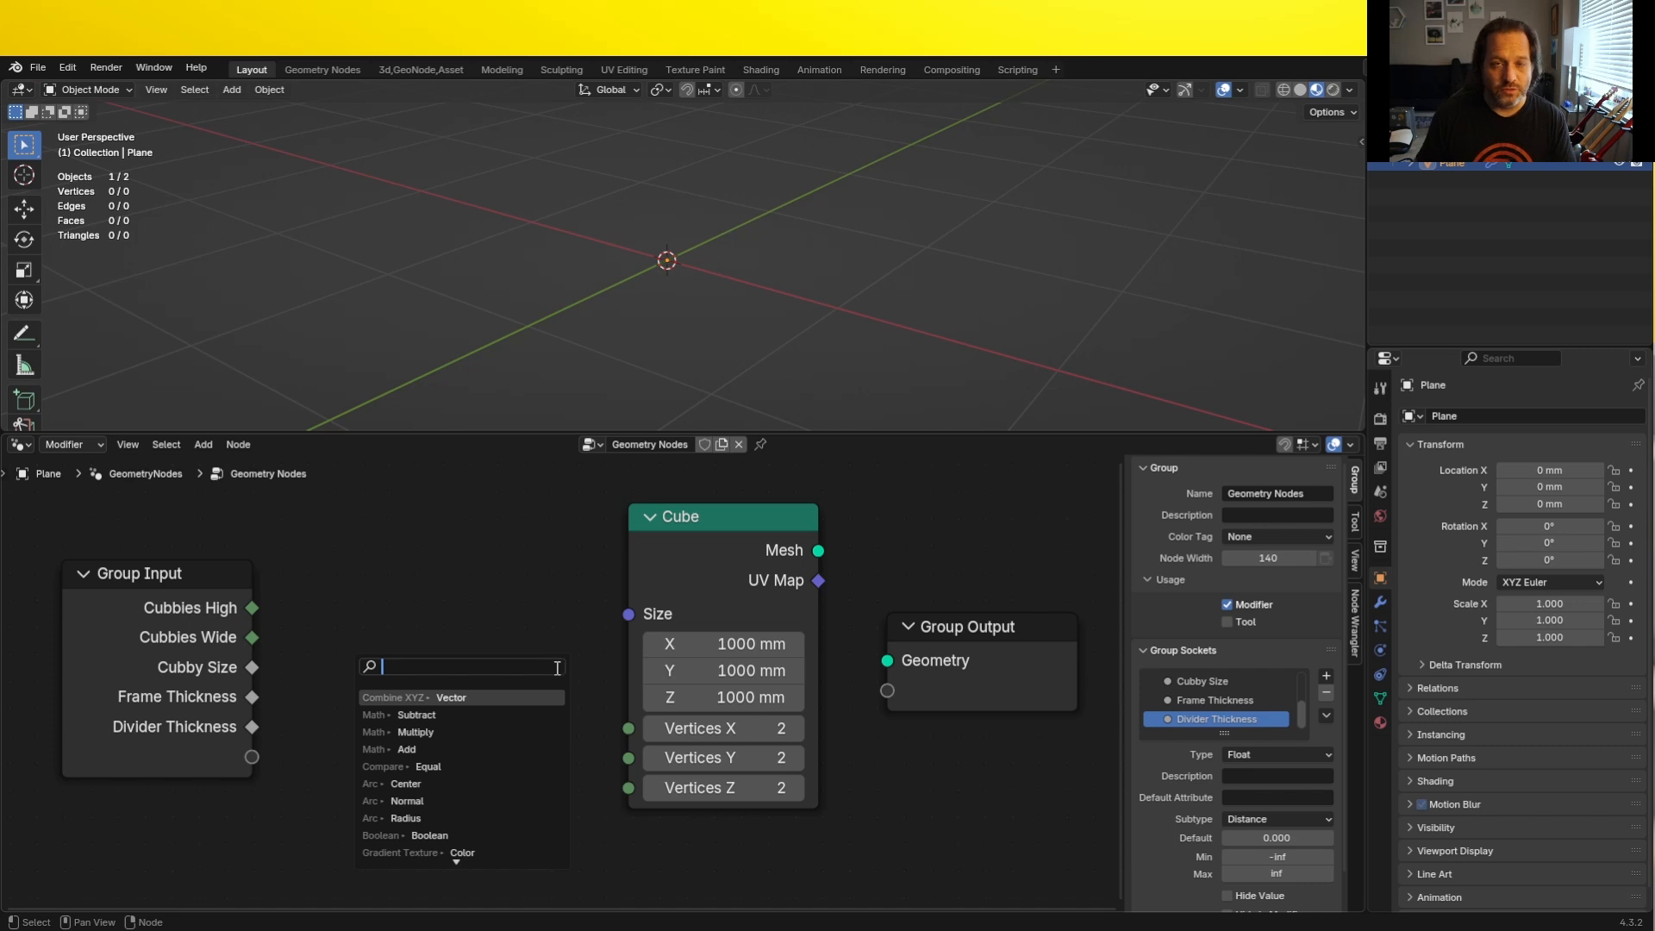
pyautogui.write('combine')
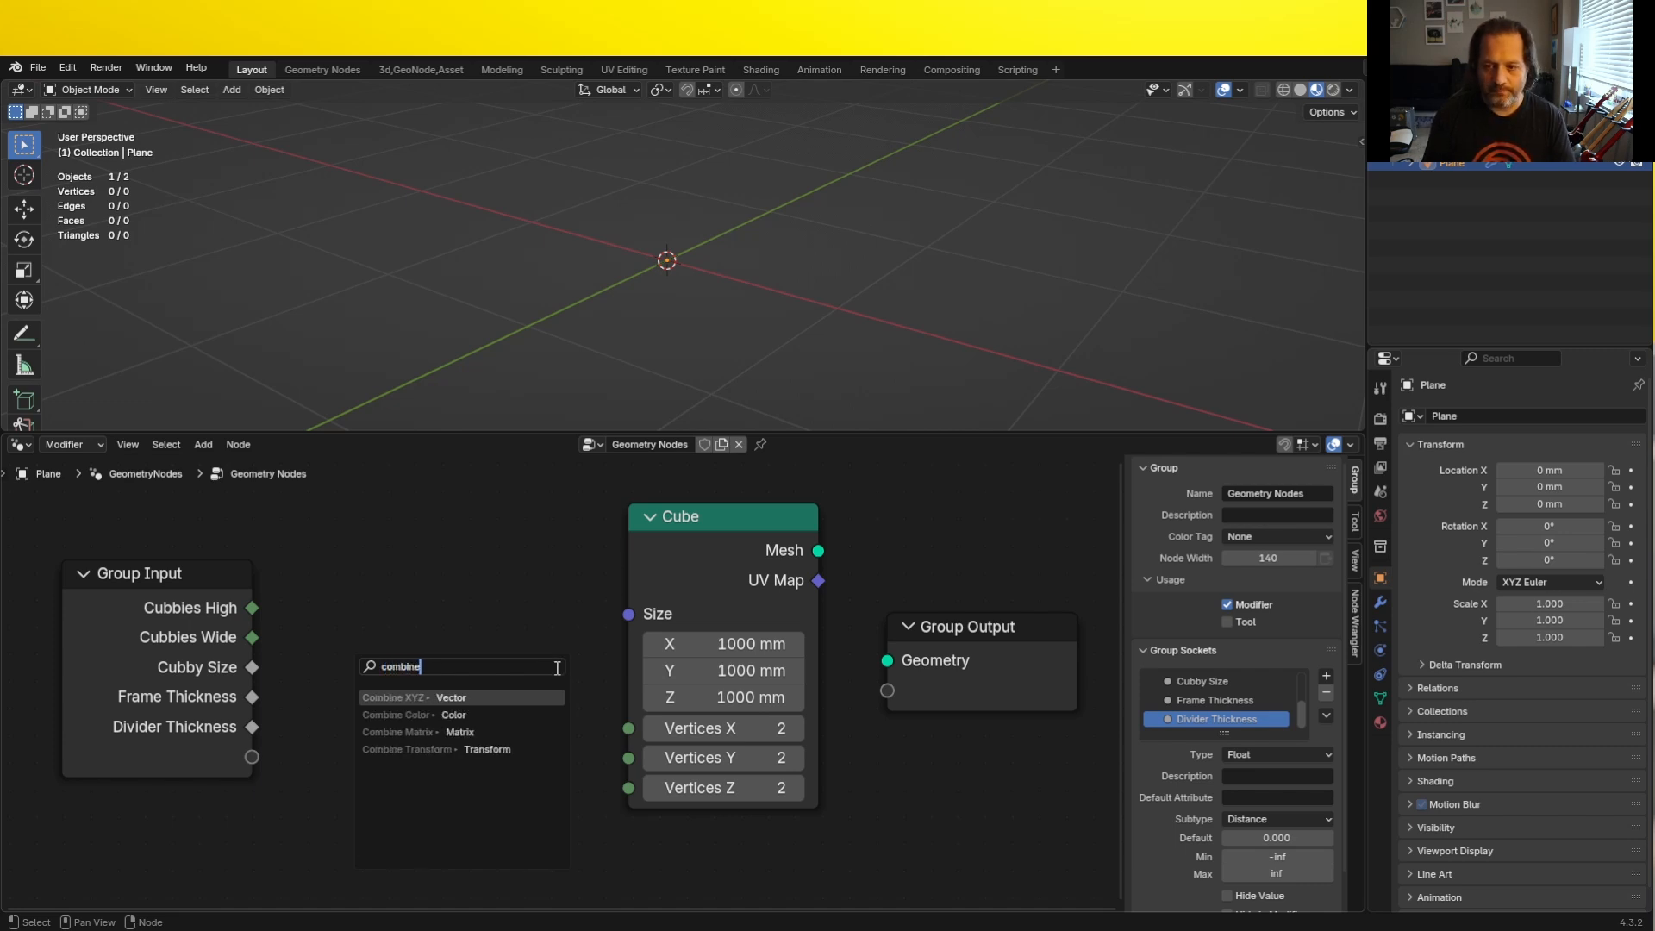
pyautogui.press('Return')
pyautogui.click(584, 634)
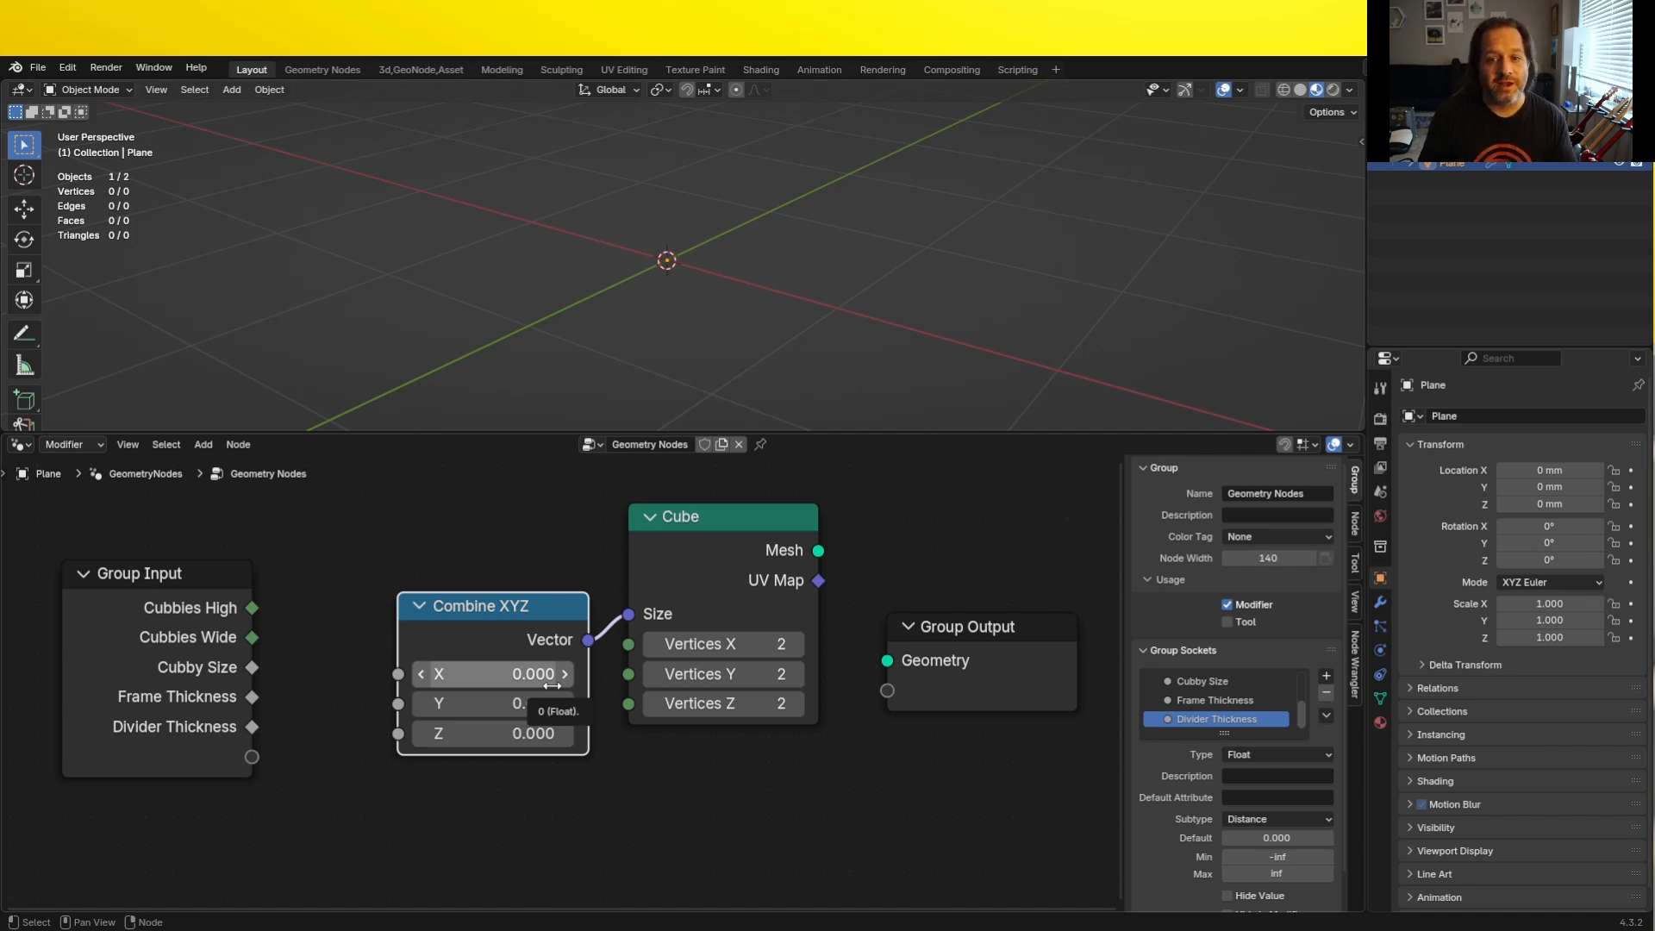
# - Connect Frame Thickness to Z and Cubby Size to Y of Combine XYZ, and move the Group Input node farther away from it
pyautogui.moveTo(252, 698); pyautogui.dragTo(369, 723)
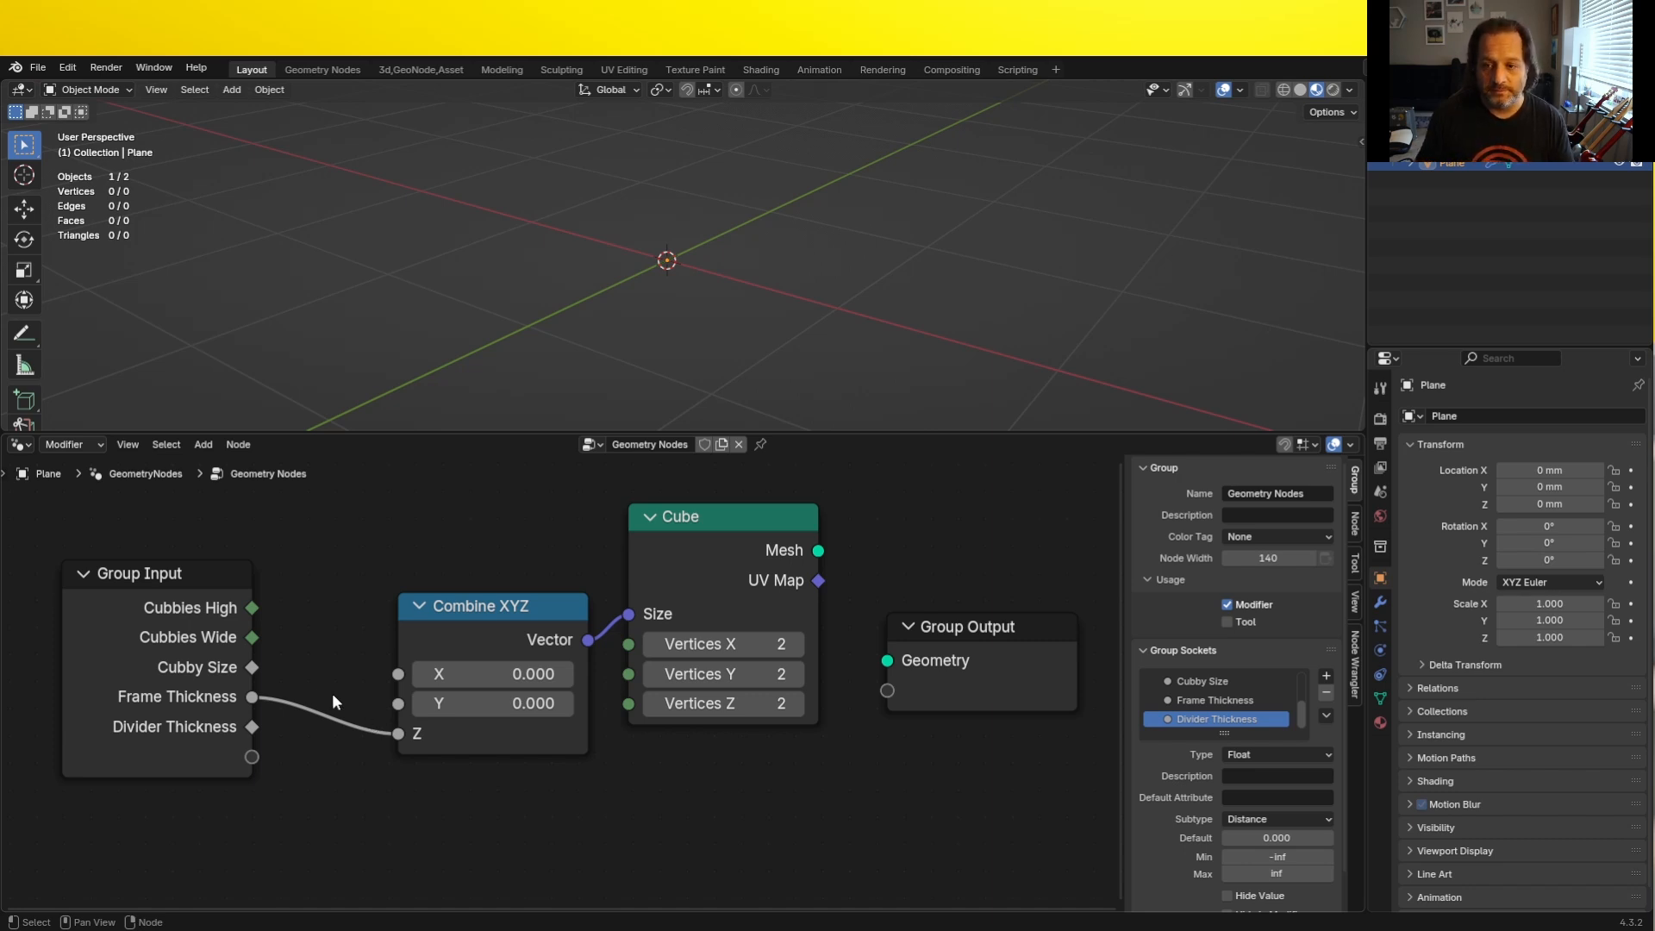
pyautogui.moveTo(252, 667); pyautogui.dragTo(391, 711)
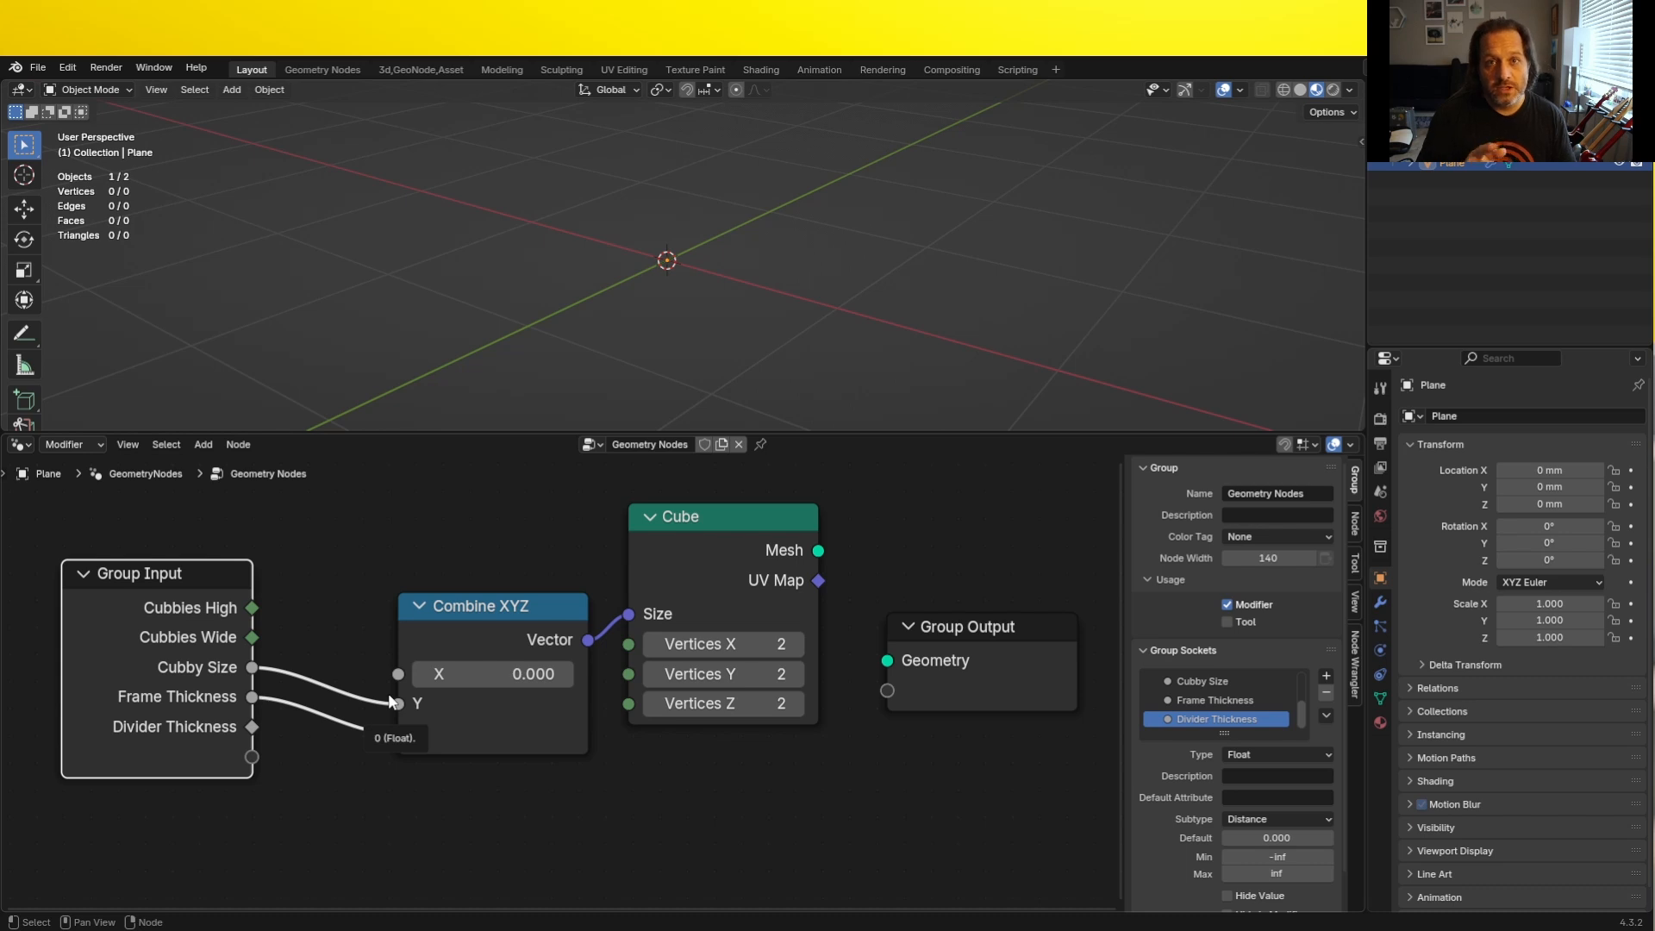
pyautogui.scroll(-5, 431, 694)
pyautogui.moveTo(462, 687); pyautogui.dragTo(618, 682, button='middle')
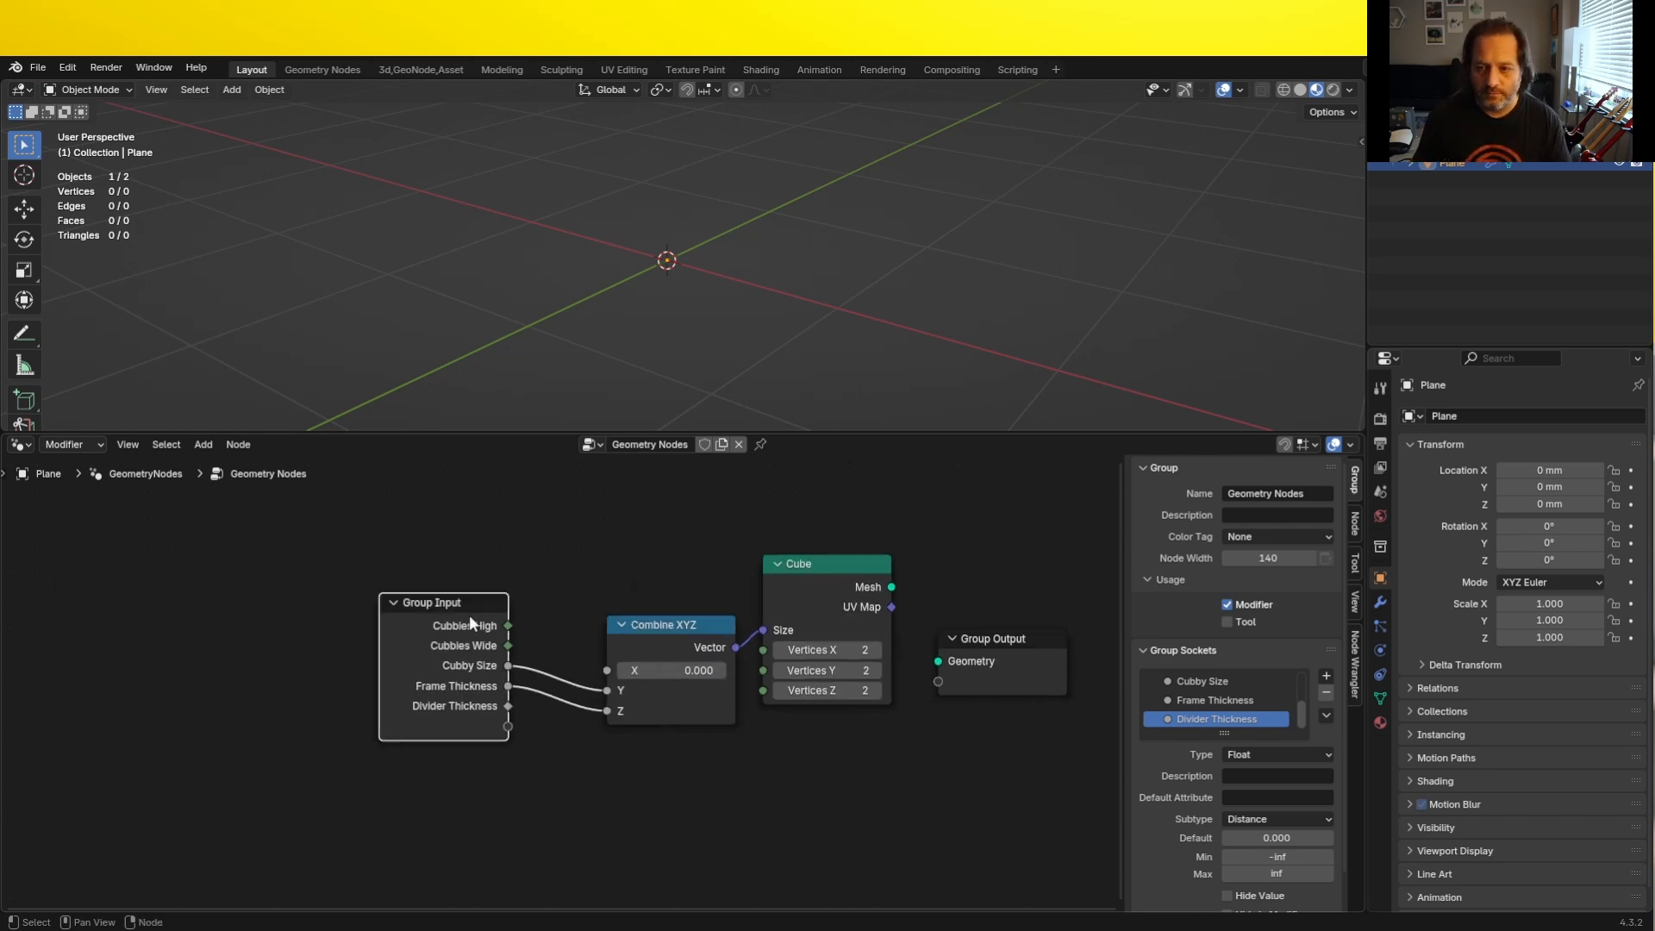
pyautogui.moveTo(472, 613); pyautogui.dragTo(227, 592)
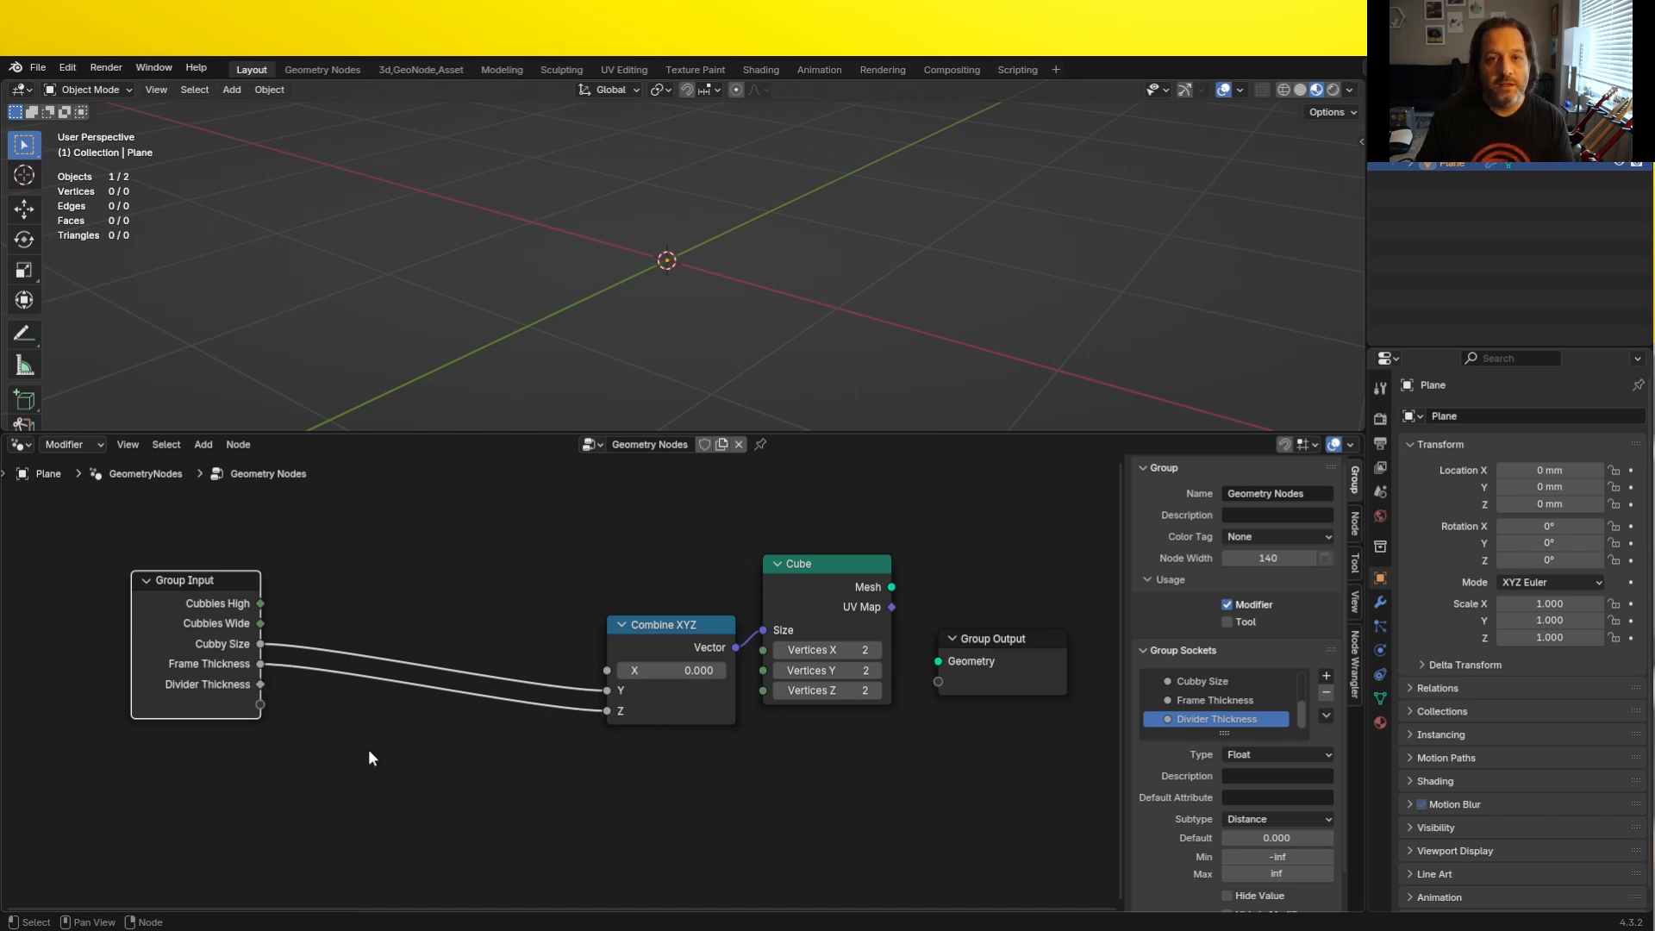
# - Add a Math node set to Multiply that multiplies Frame Thickness by 2
pyautogui.moveTo(259, 677); pyautogui.dragTo(372, 734)
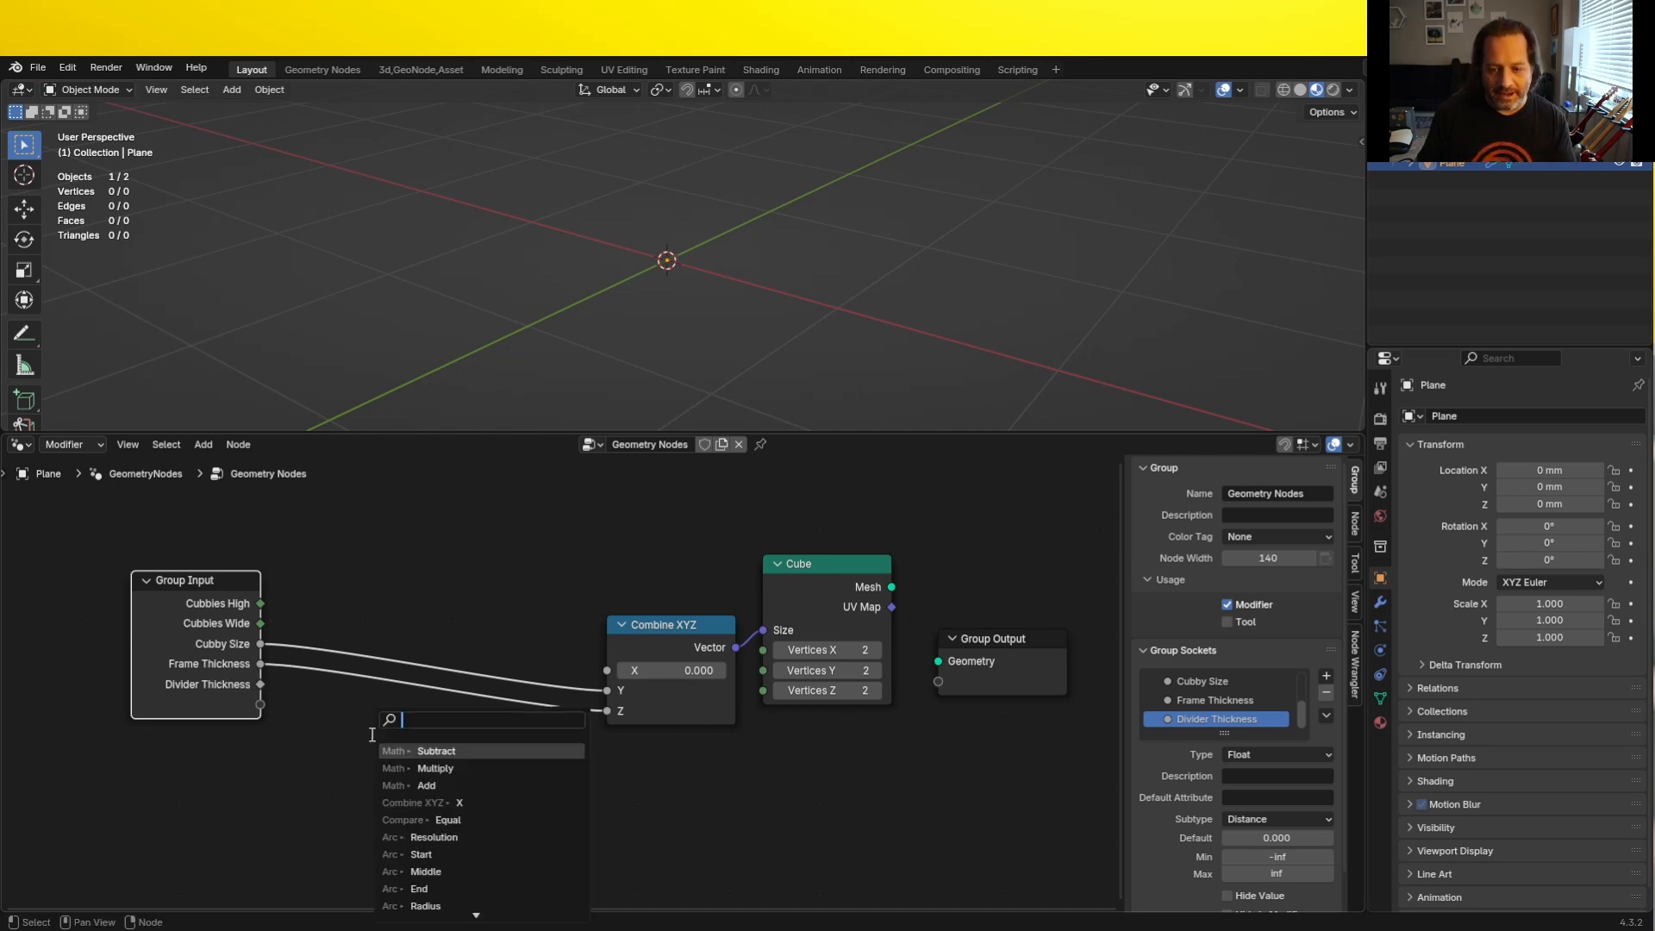
pyautogui.write('math')
pyautogui.press('Return')
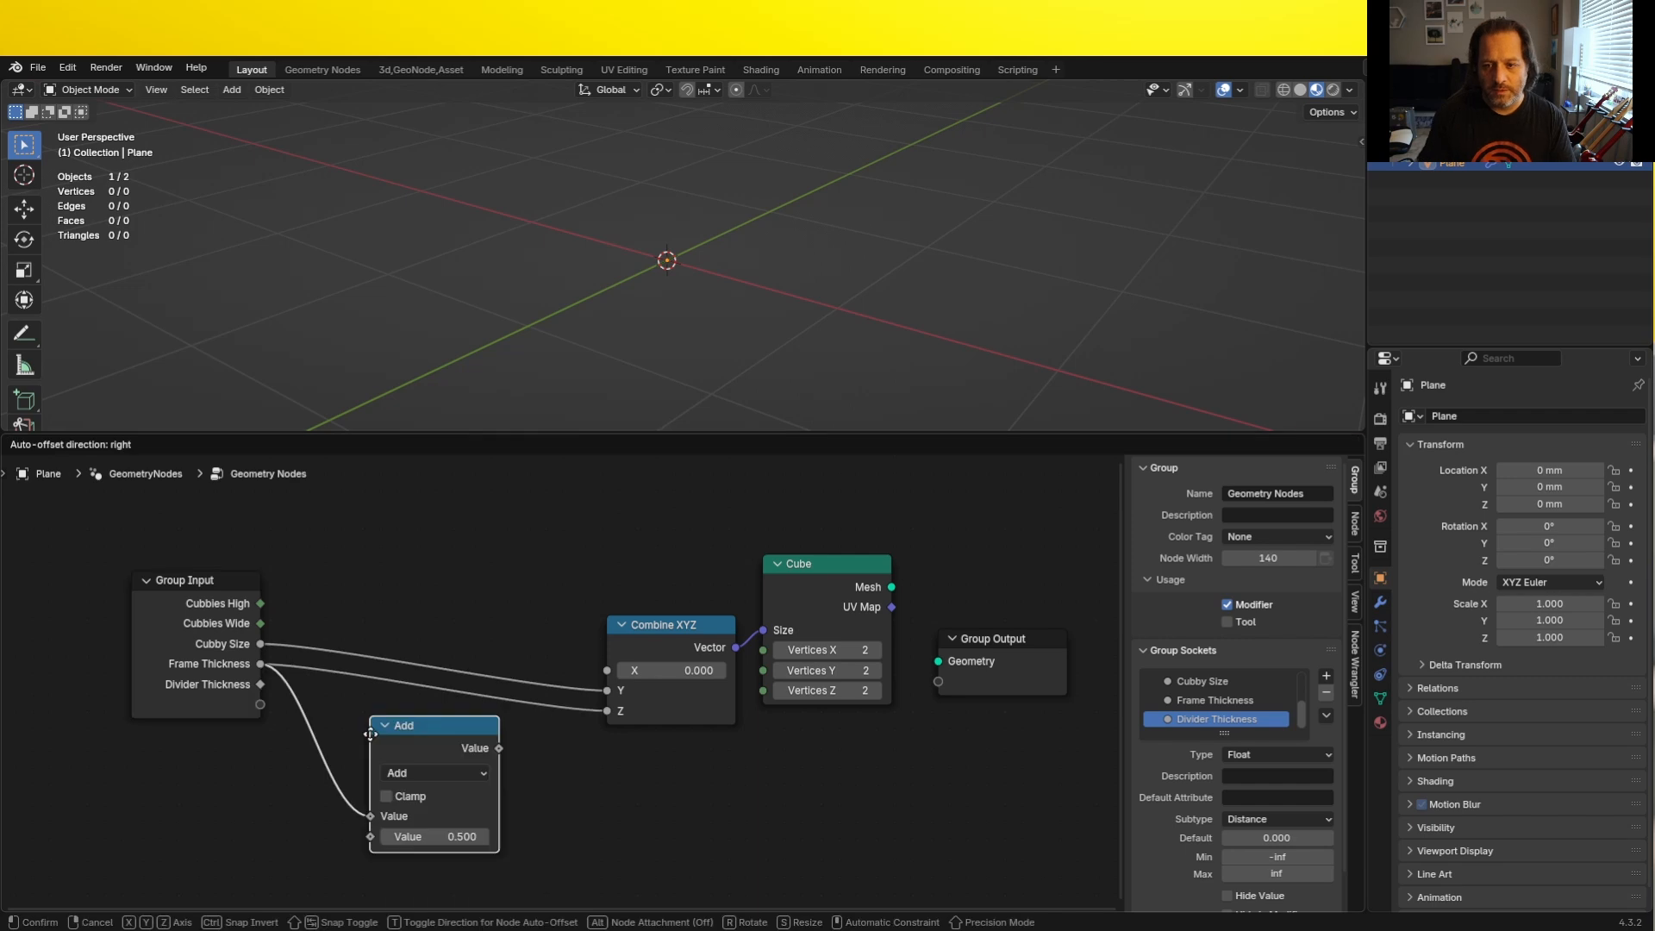
pyautogui.click(406, 774)
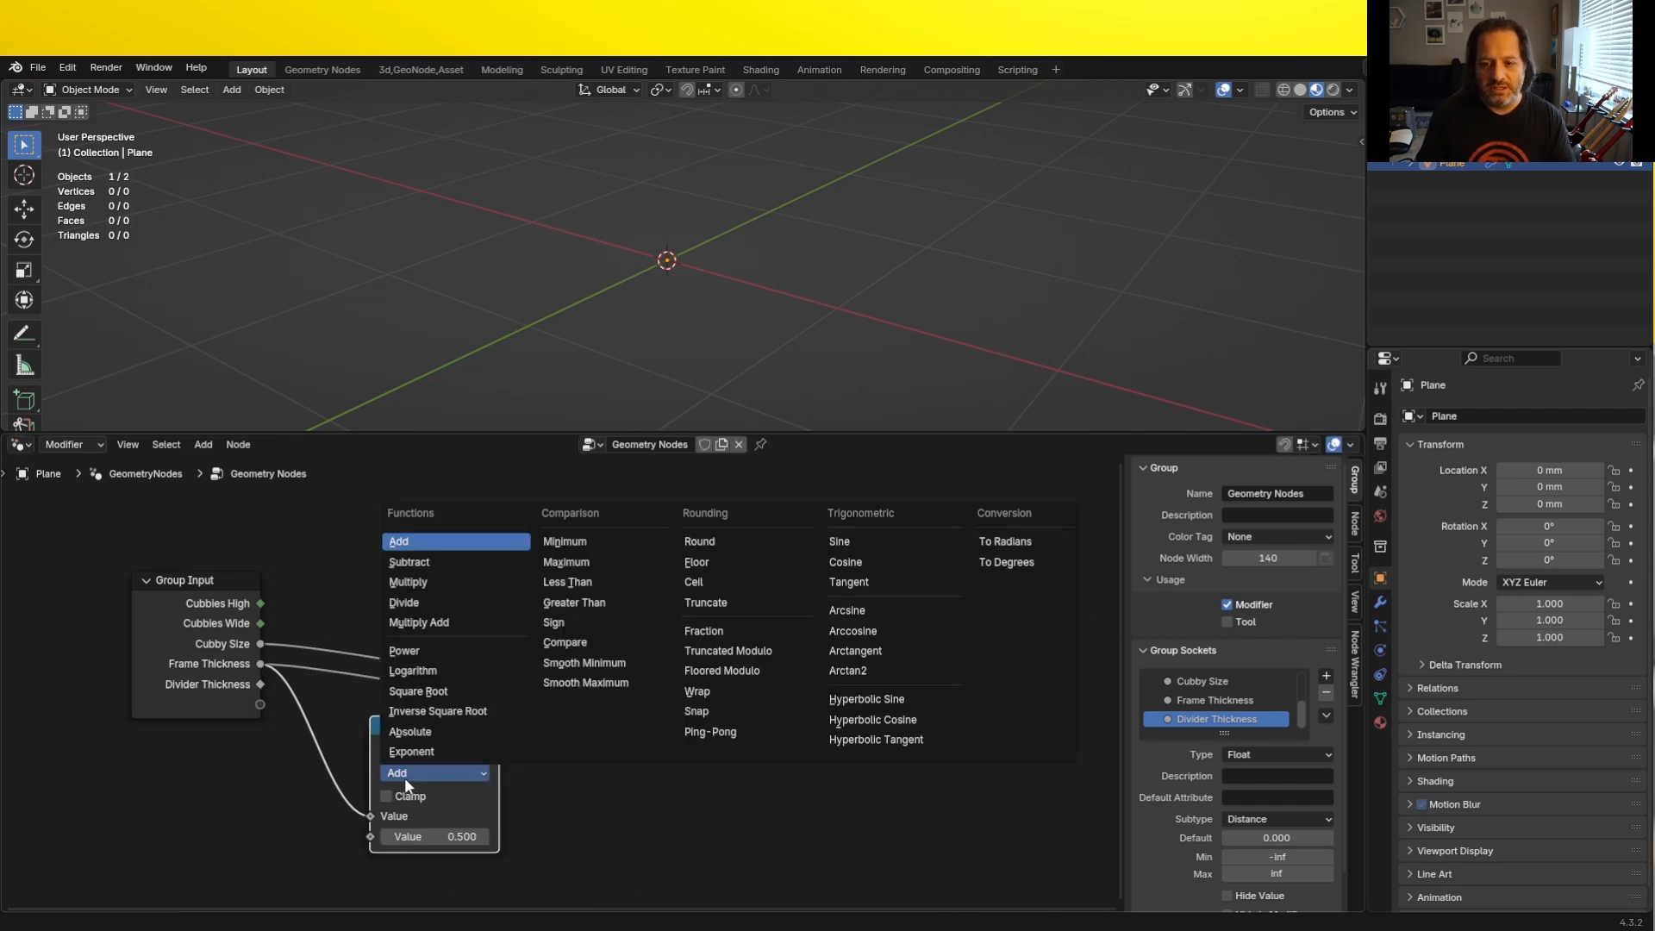
pyautogui.click(407, 581)
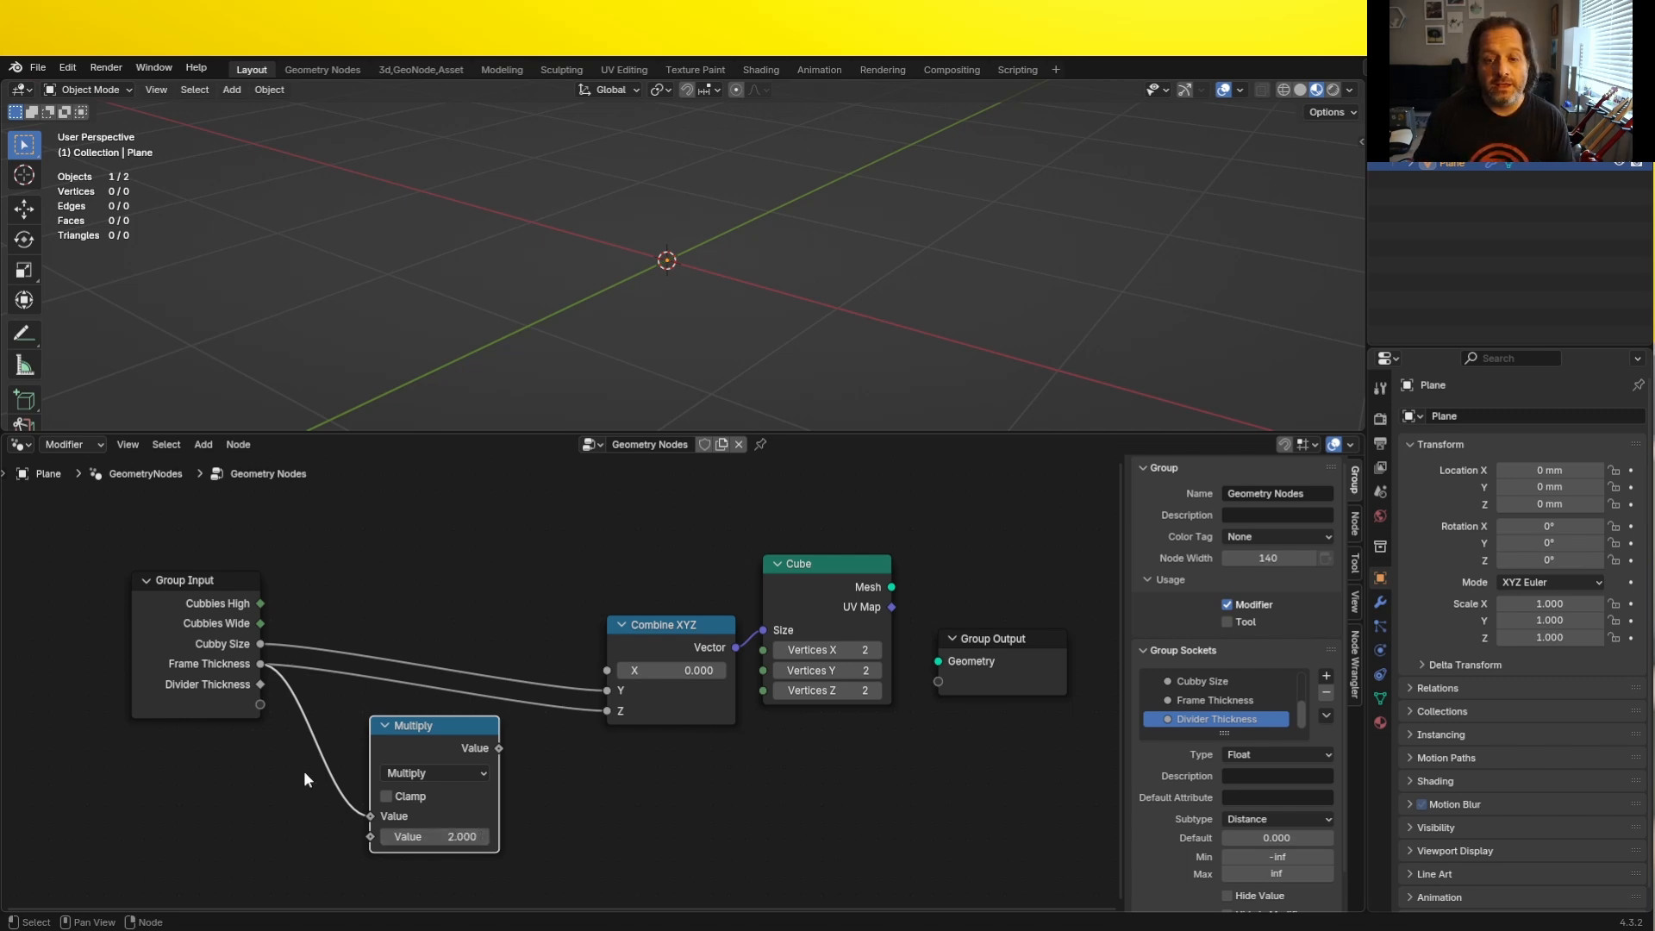
# - Add a second Multiply node below the first that multiplies Cubbies Wide by Cubby Size
pyautogui.moveTo(260, 624)
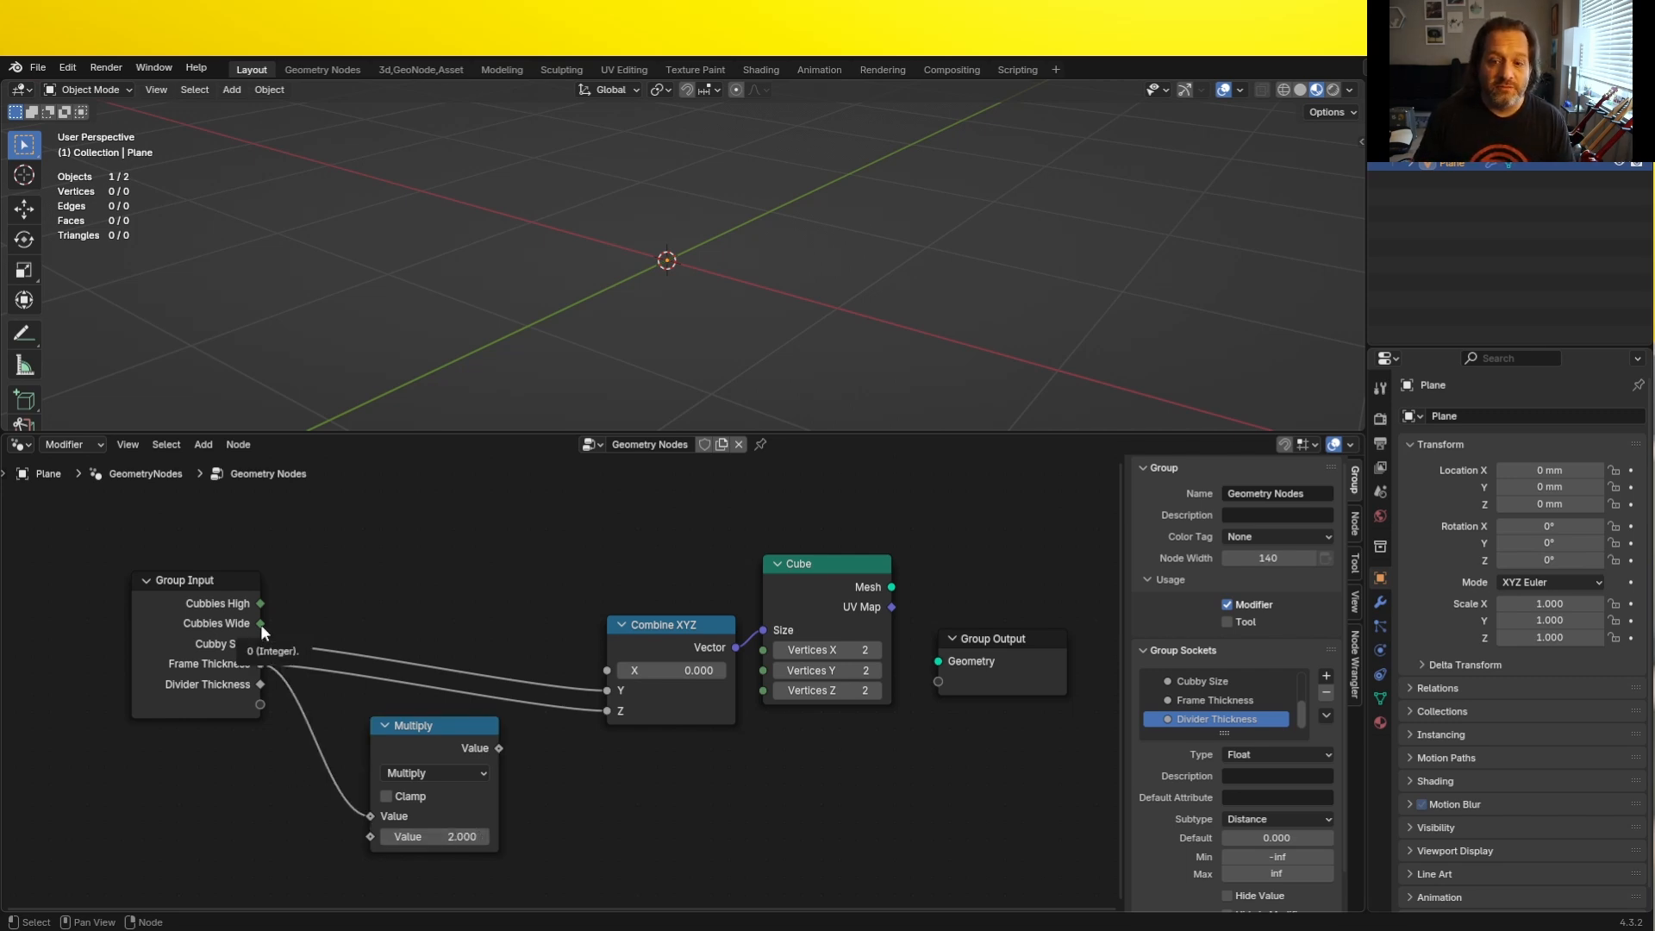
pyautogui.moveTo(260, 624); pyautogui.dragTo(583, 814)
pyautogui.write('mu')
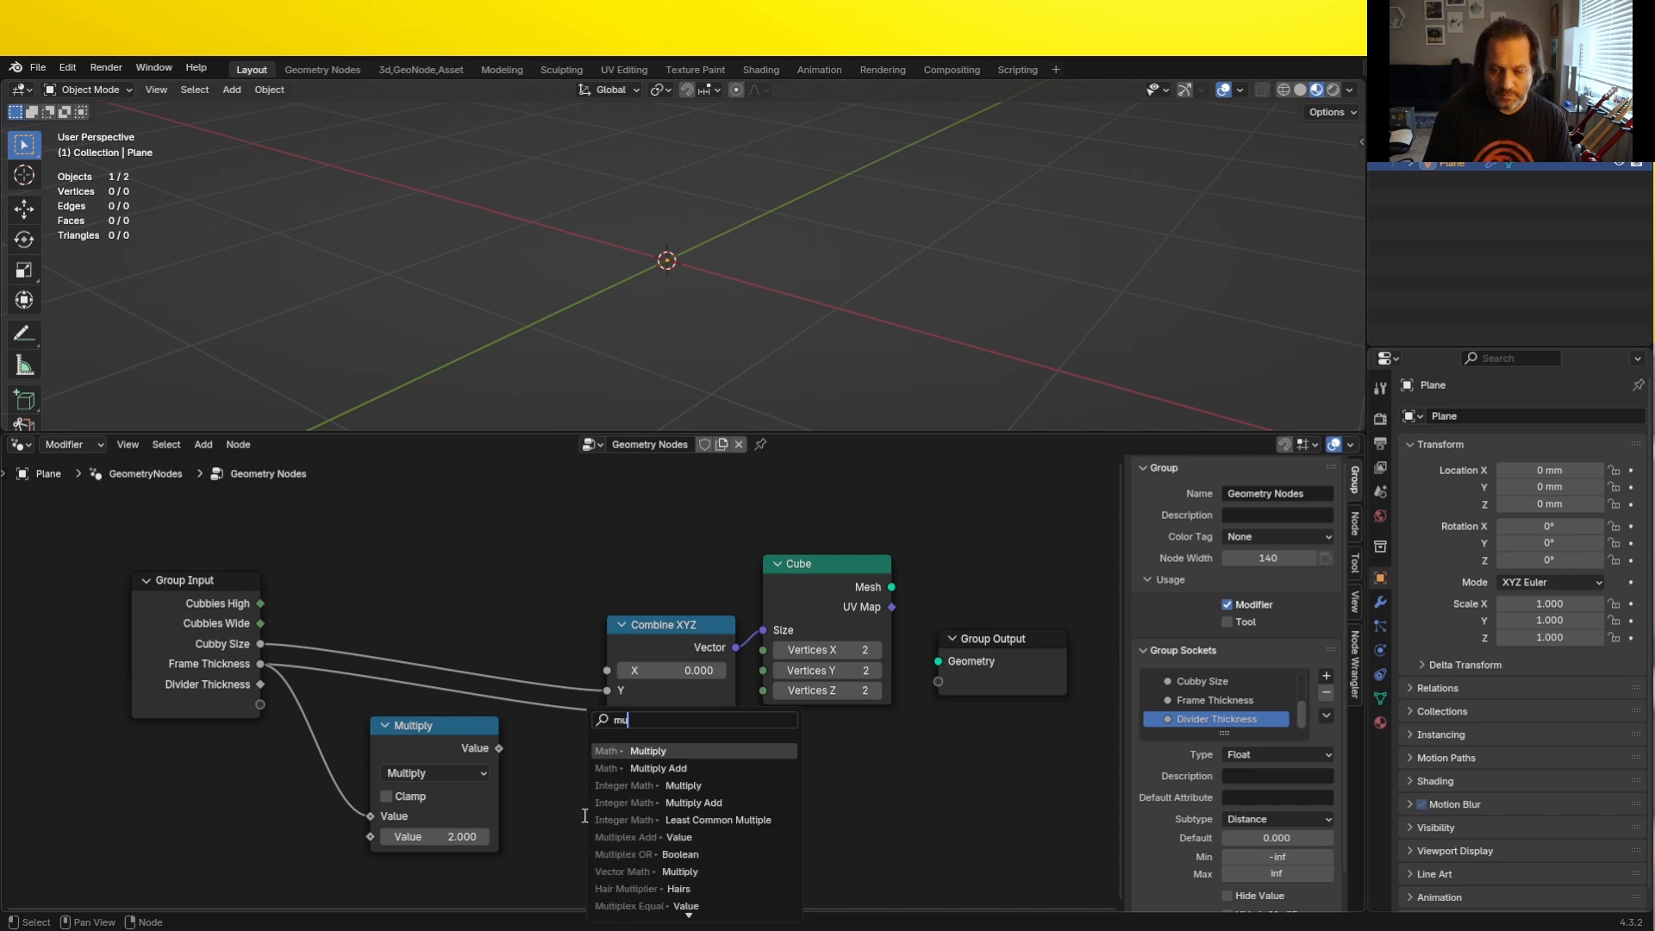
pyautogui.press('Return')
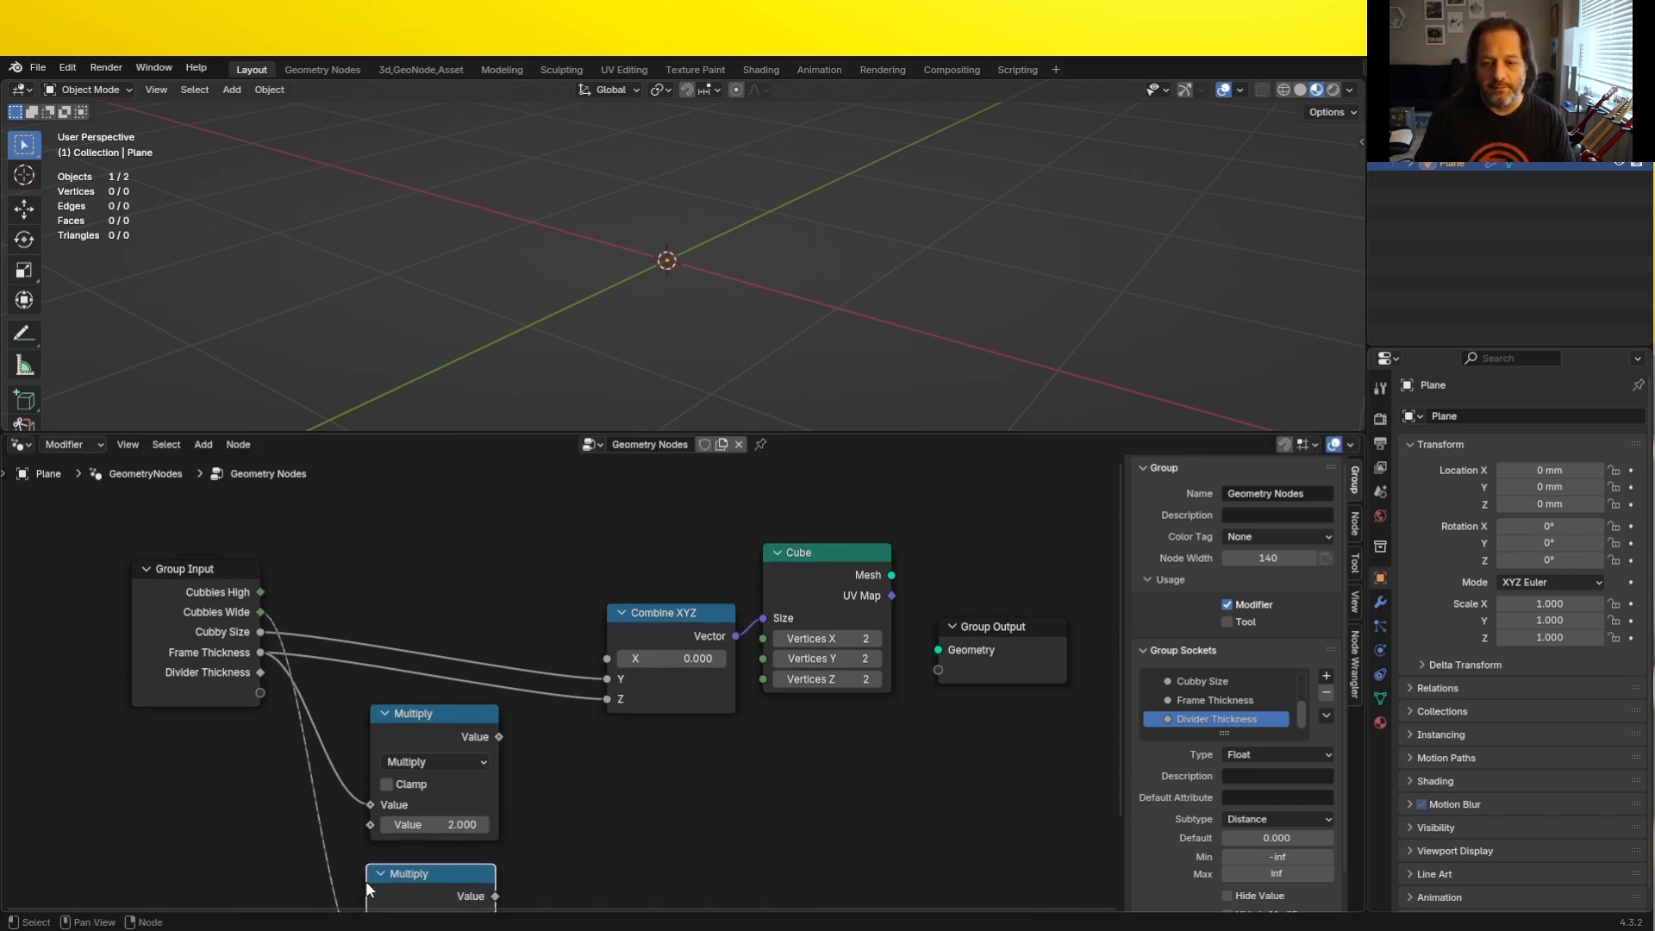
pyautogui.click(366, 881)
pyautogui.scroll(-3, 369, 773)
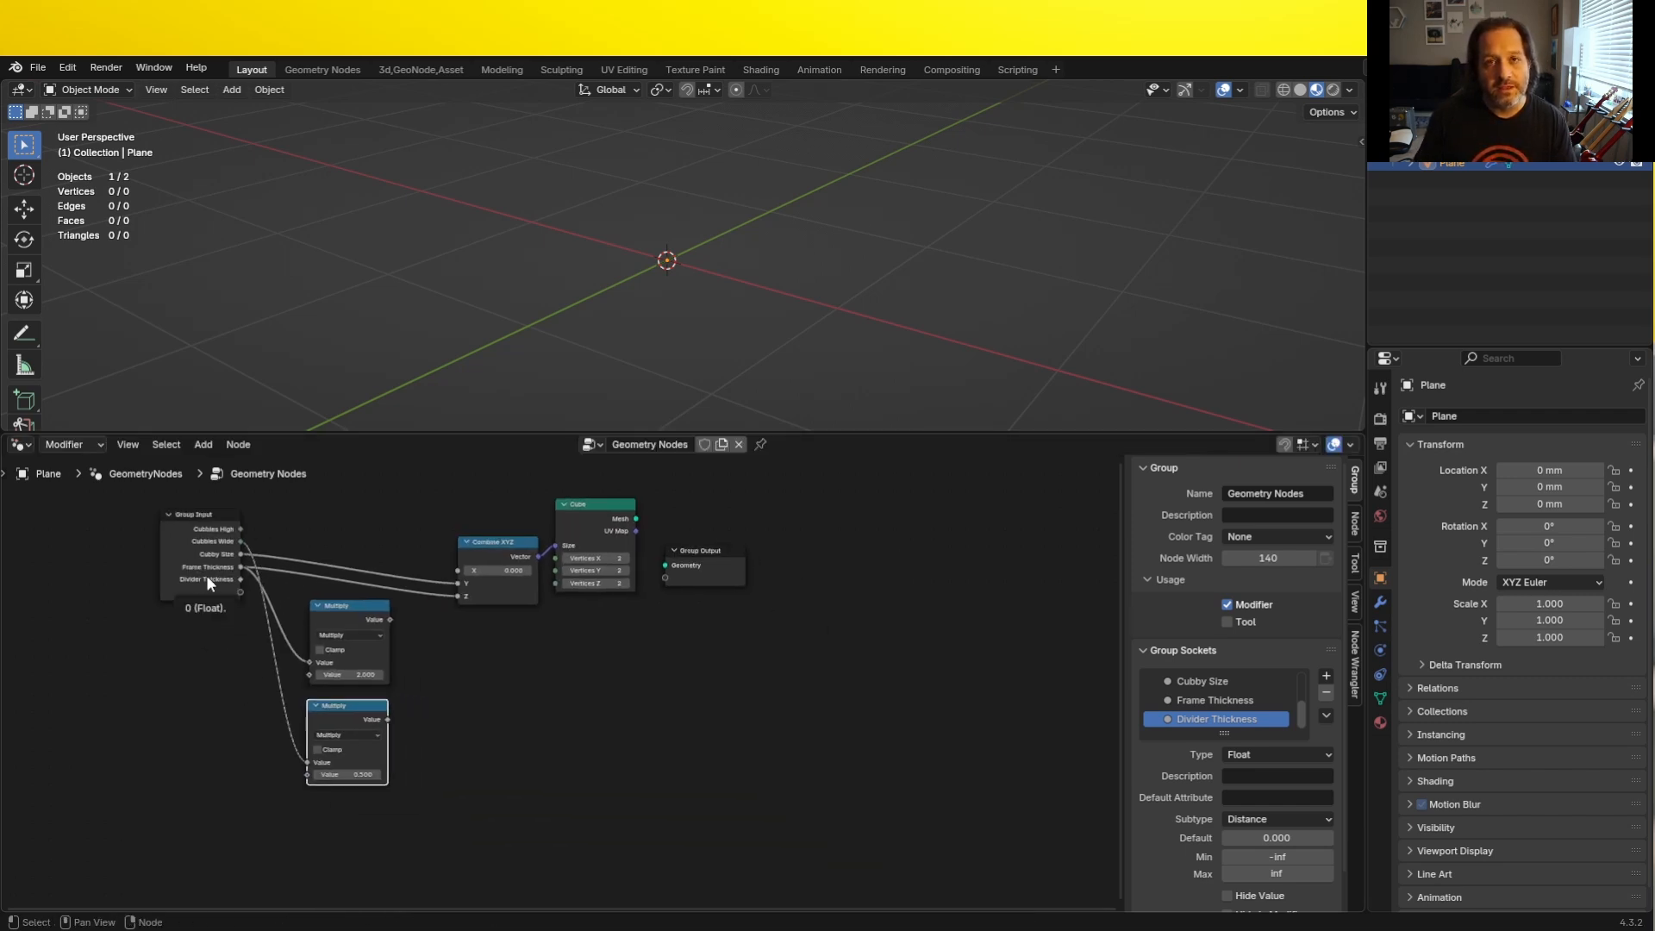
pyautogui.moveTo(239, 551); pyautogui.dragTo(317, 771)
# - Spread the node layout by moving Group Input away from the Multiply nodes and the Combine XYZ, Cube and Group Output nodes farther along
pyautogui.moveTo(187, 524); pyautogui.dragTo(133, 519)
pyautogui.moveTo(742, 629); pyautogui.dragTo(435, 502)
pyautogui.press('g')
pyautogui.click(648, 502)
pyautogui.scroll(4, 360, 757)
pyautogui.moveTo(360, 756); pyautogui.dragTo(496, 833, button='middle')
pyautogui.click(478, 770)
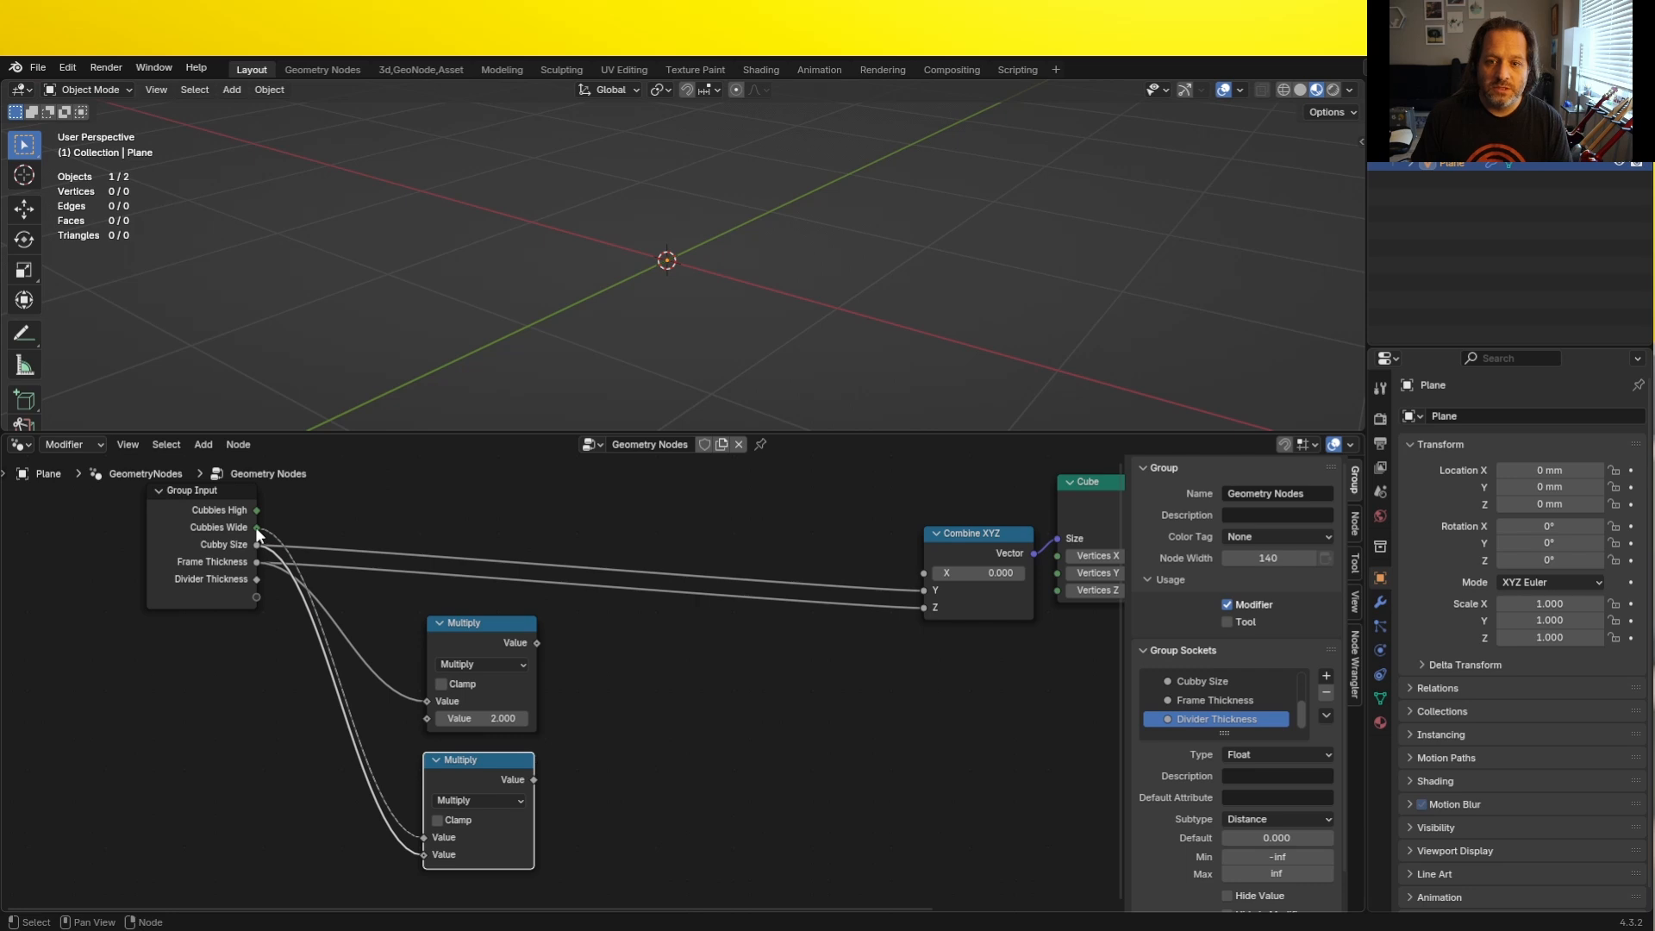
# - Subtract 1 from Cubbies Wide with a Subtract node and multiply the result by Divider Thickness in a new Multiply node
pyautogui.moveTo(257, 528); pyautogui.dragTo(659, 699)
pyautogui.write('sub')
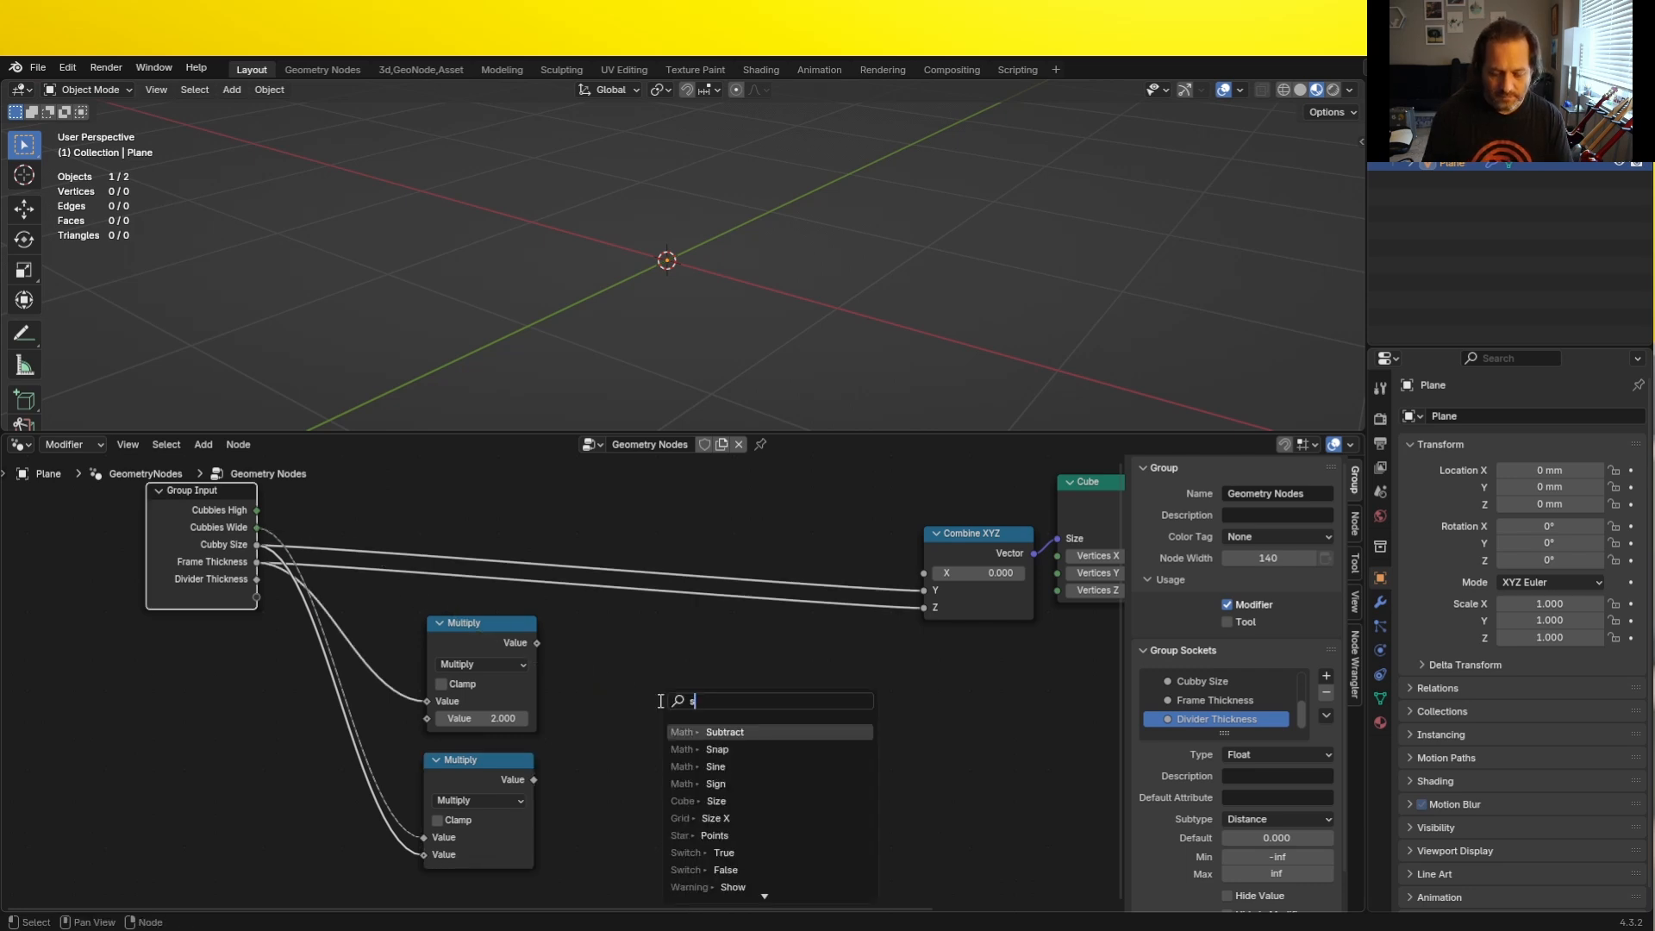
pyautogui.press('Return')
pyautogui.click(659, 699)
pyautogui.doubleClick(735, 785)
pyautogui.write('1')
pyautogui.press('Return')
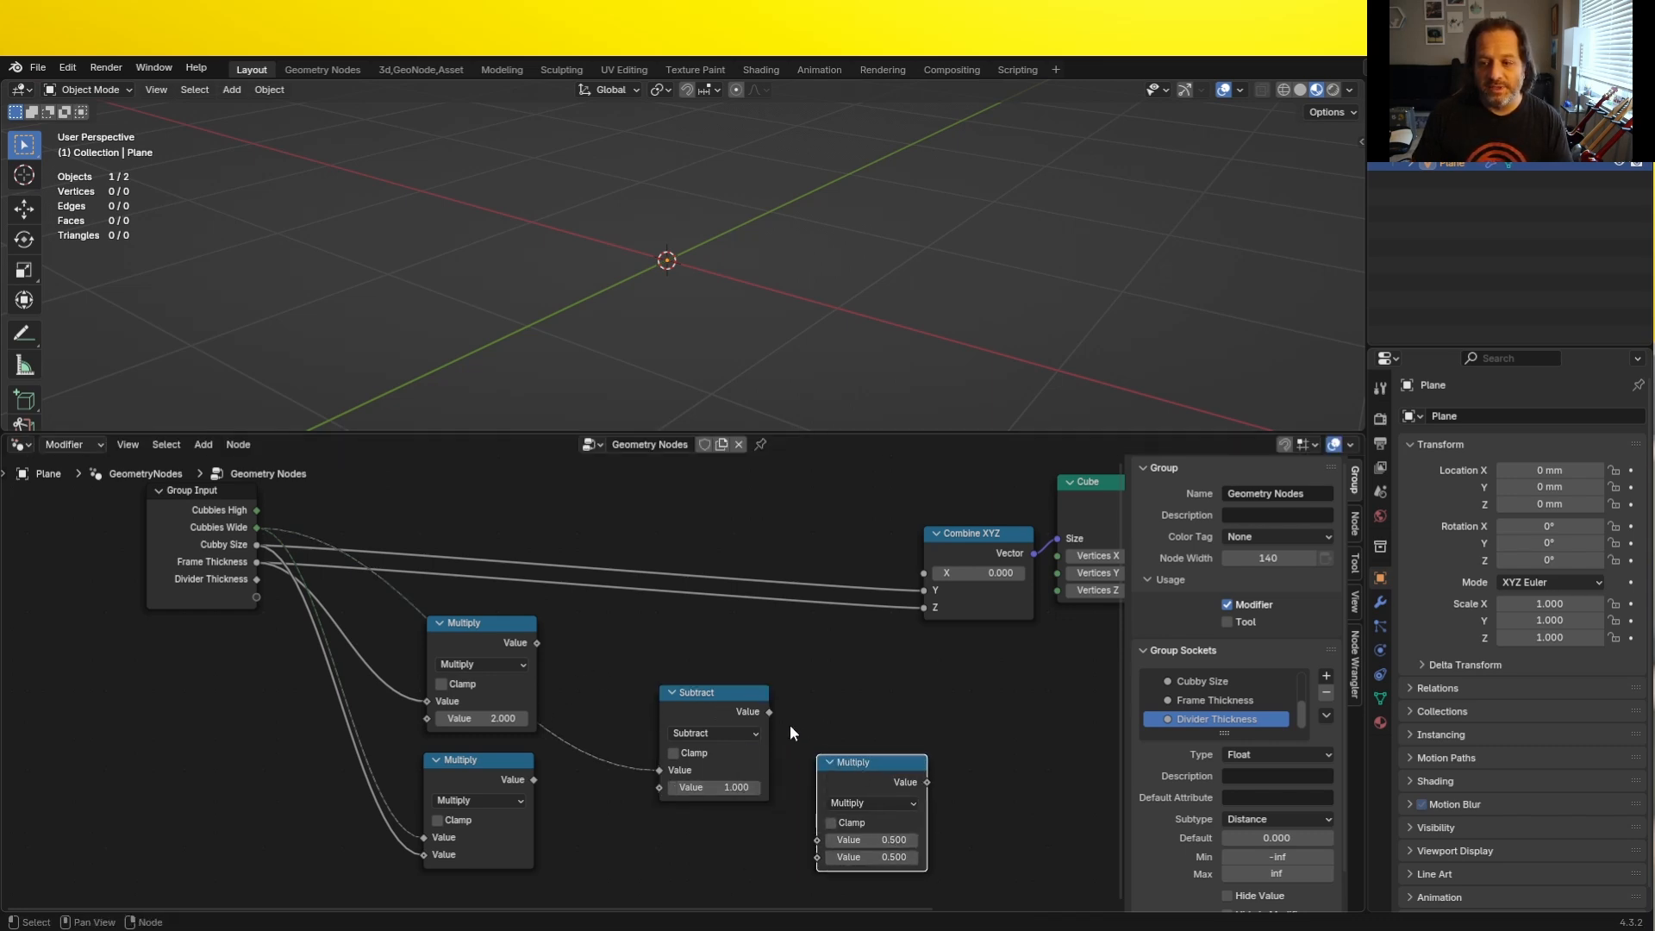
pyautogui.moveTo(768, 712); pyautogui.dragTo(818, 842)
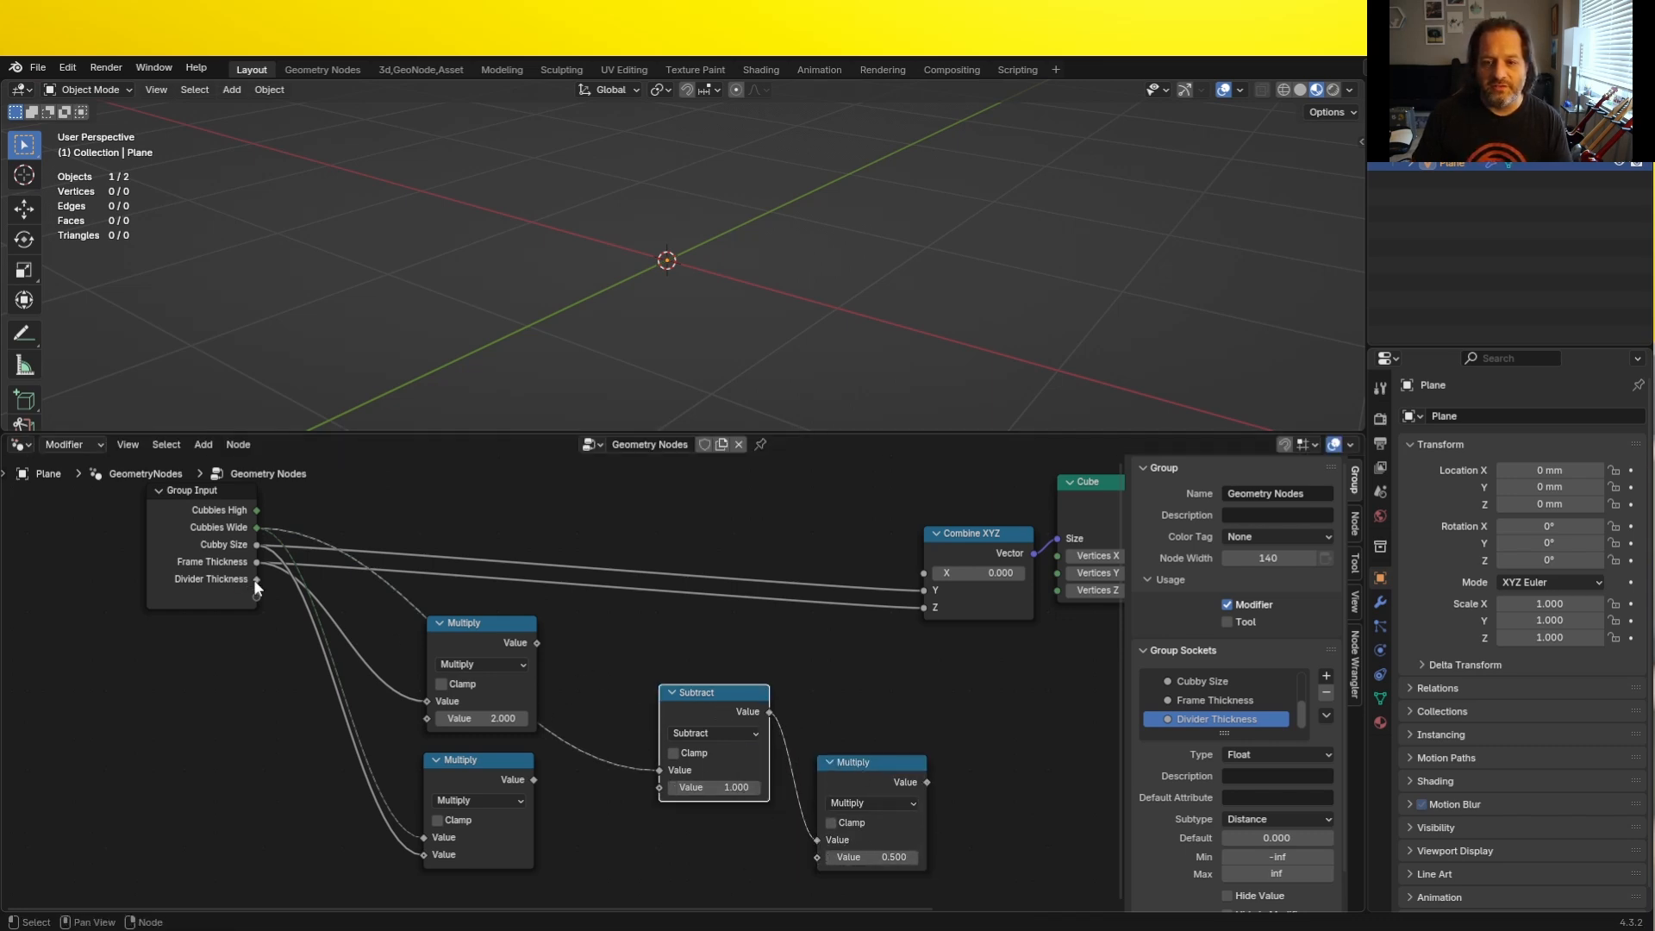
pyautogui.moveTo(257, 579); pyautogui.dragTo(817, 857)
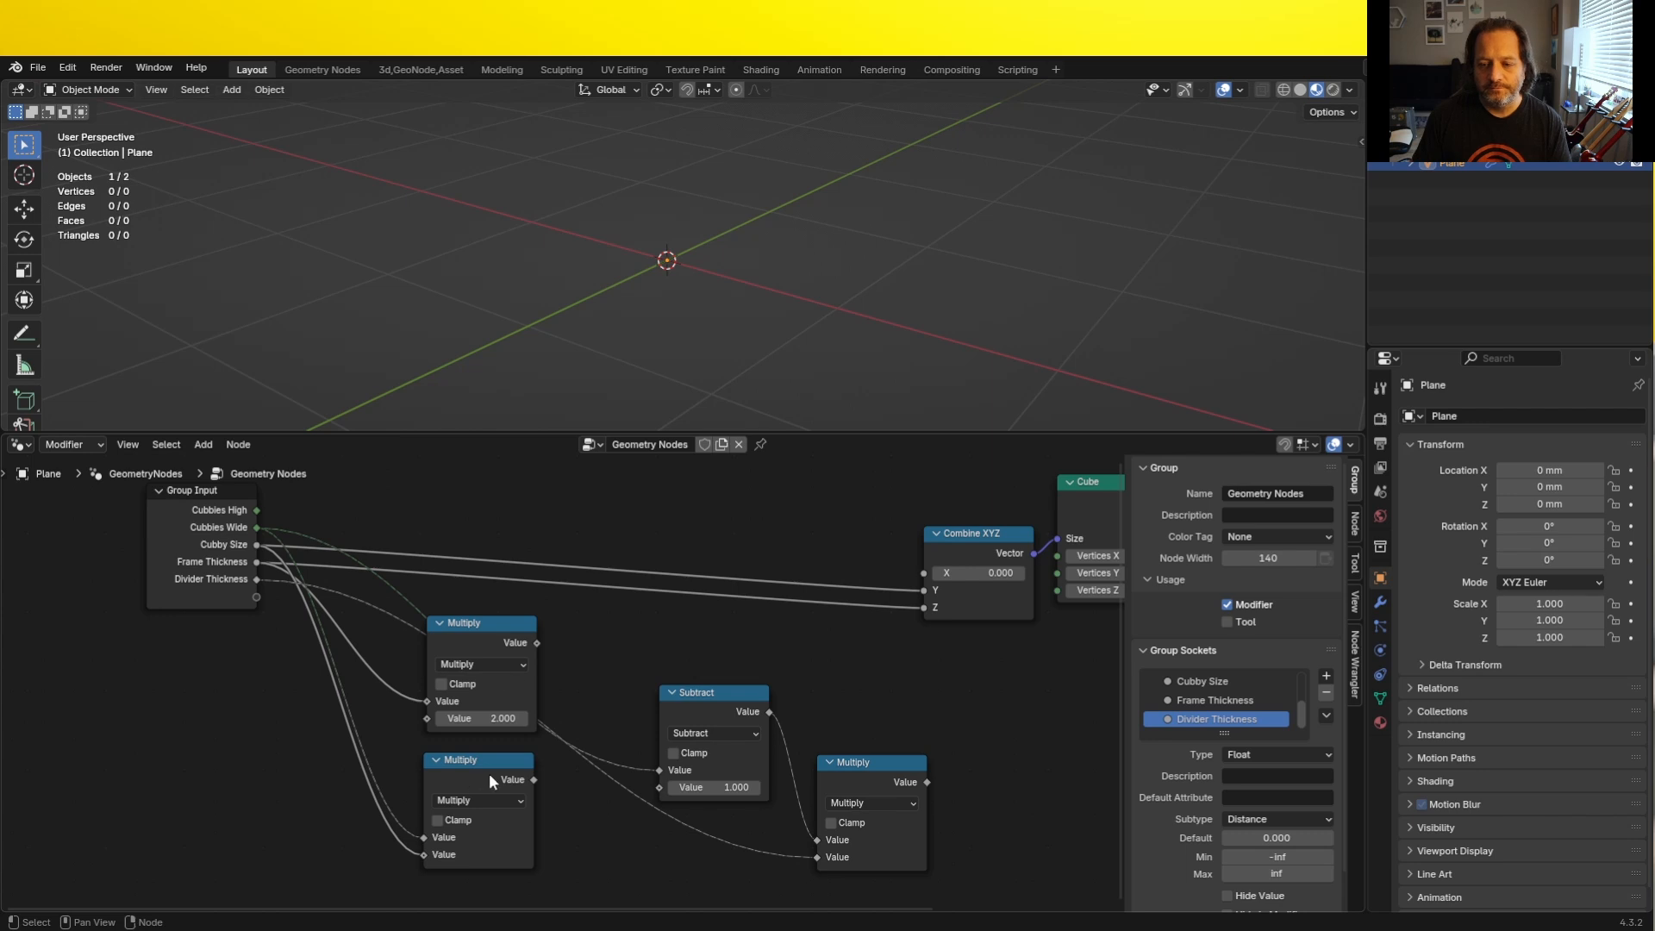
# - Stack the Subtract node and the two Multiply nodes fed directly by Group Input in one column, with Subtract uppermost
pyautogui.scroll(-5, 489, 773)
pyautogui.moveTo(489, 773); pyautogui.dragTo(498, 678, button='middle')
pyautogui.moveTo(487, 676); pyautogui.dragTo(511, 841)
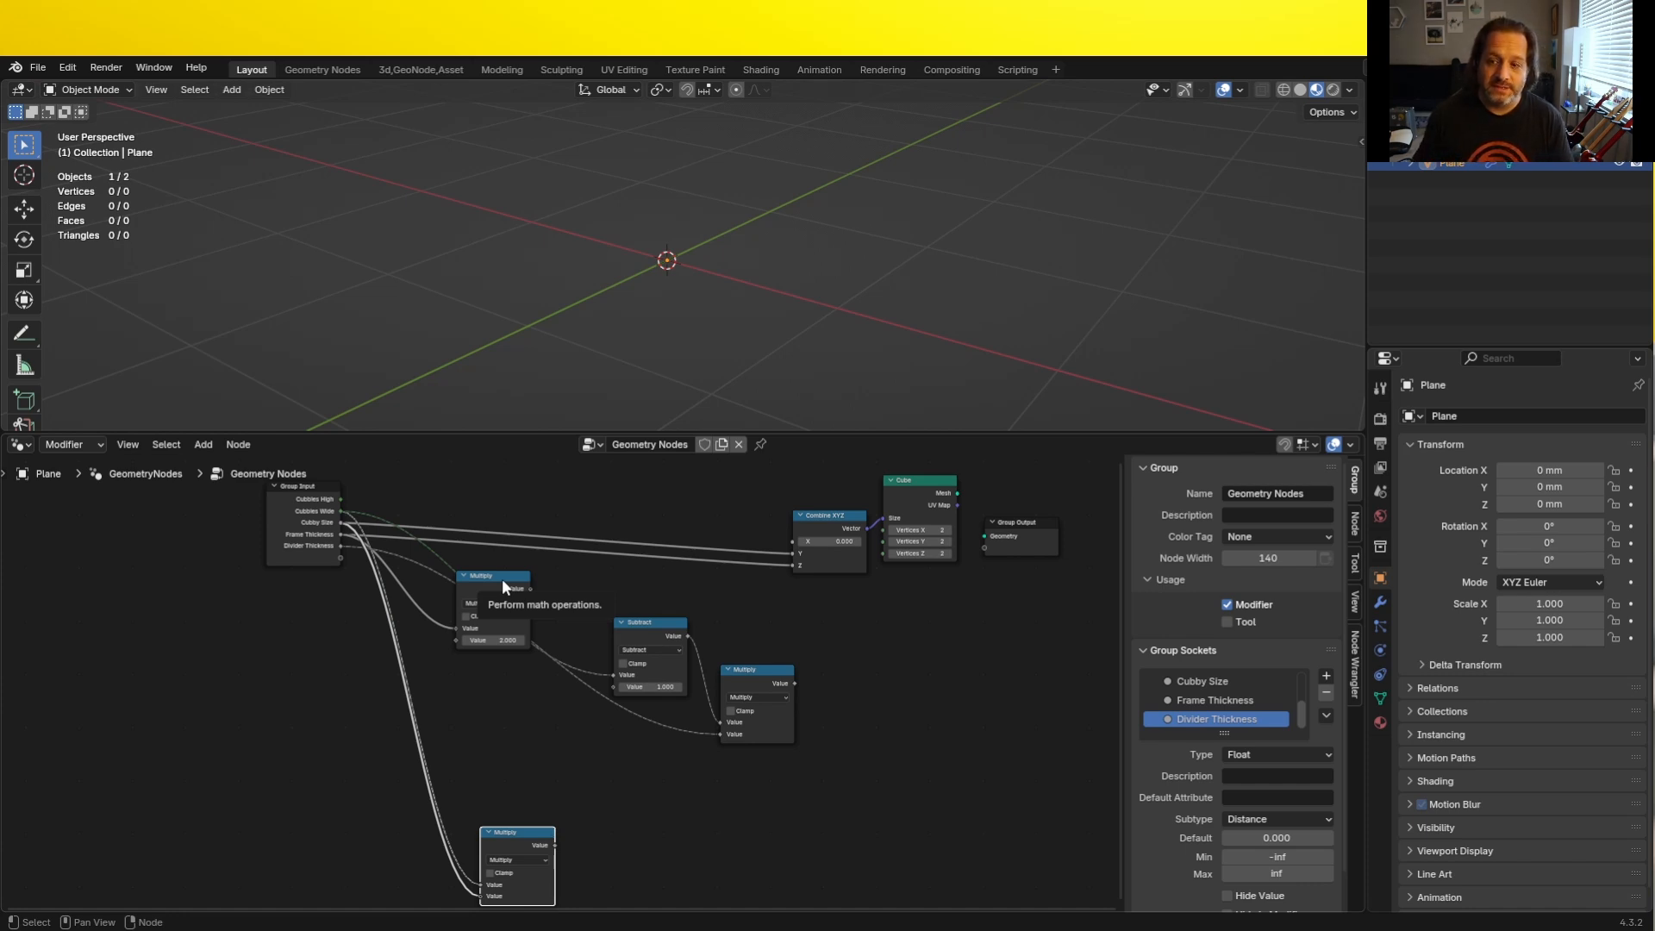
pyautogui.moveTo(640, 632); pyautogui.dragTo(485, 673)
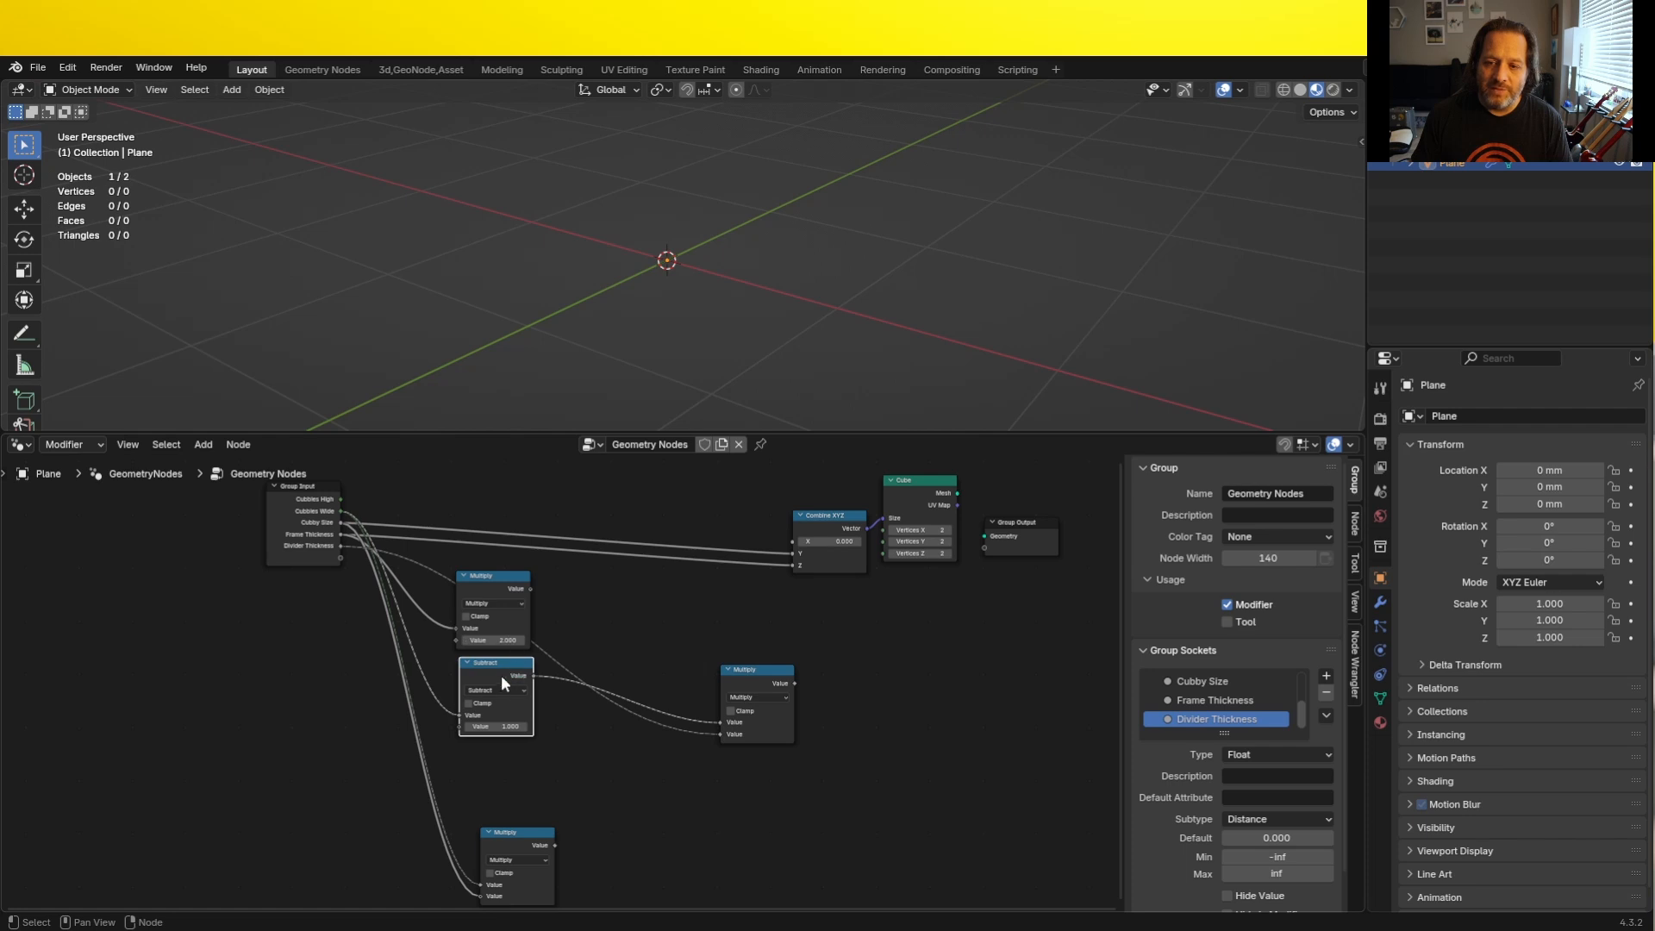
pyautogui.moveTo(500, 583); pyautogui.dragTo(516, 749)
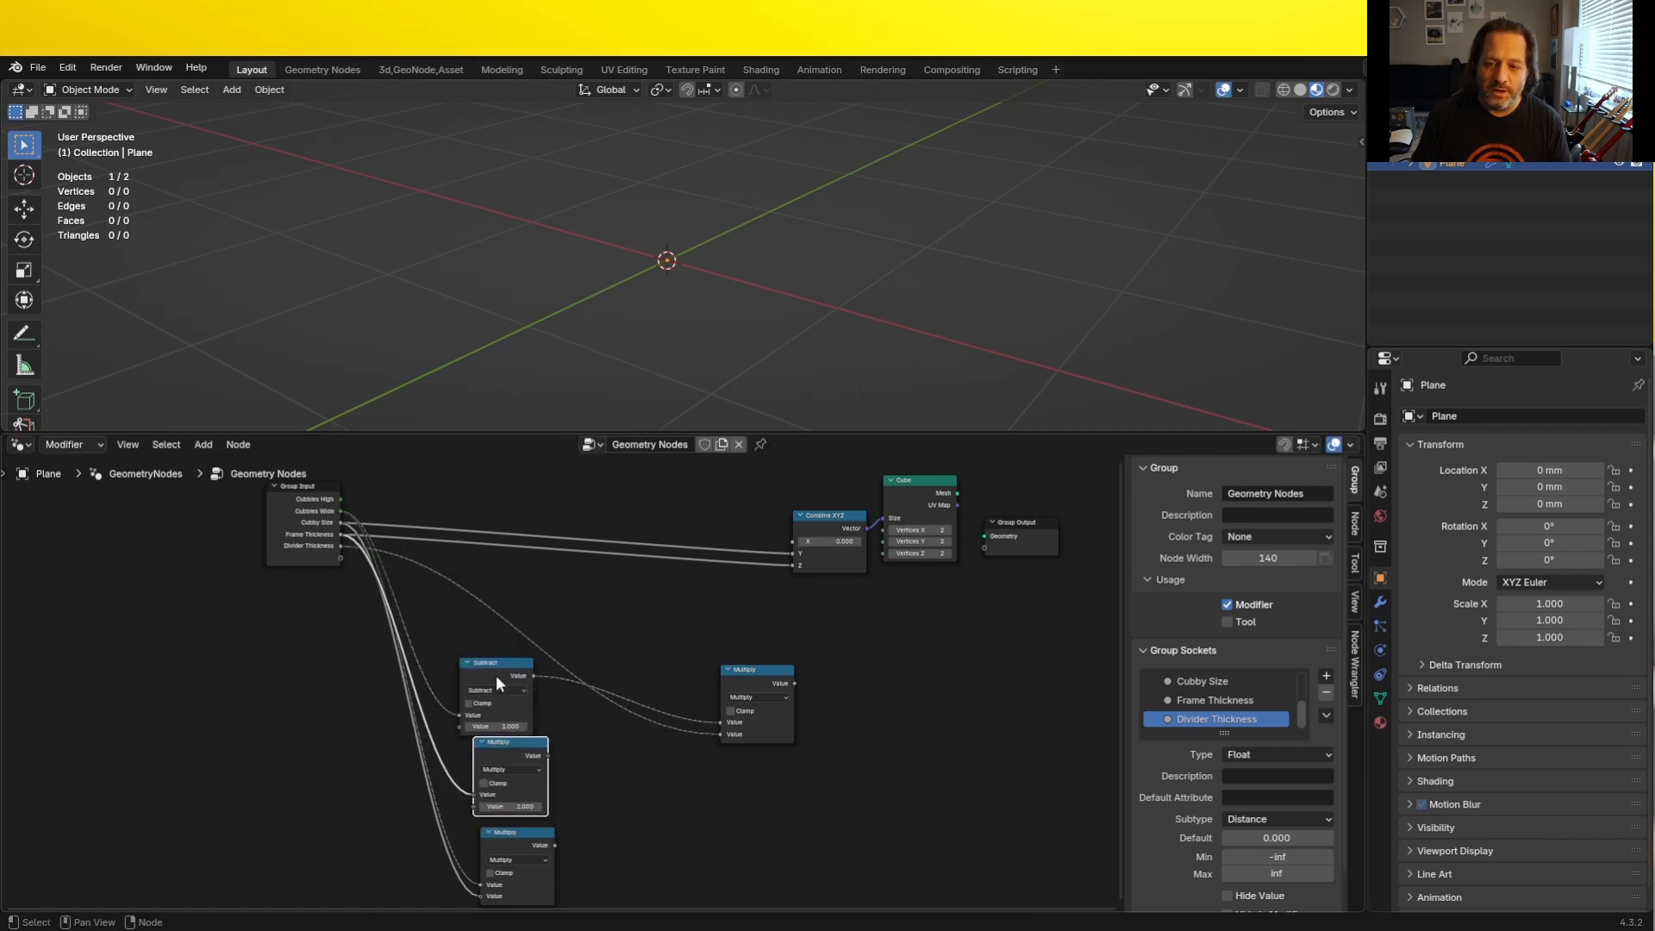
pyautogui.moveTo(496, 668); pyautogui.dragTo(502, 629)
# - Reroute the Divider Thickness link below the Subtract node and tidy the math nodes, placing the Frame Thickness Multiply node lowest
pyautogui.moveTo(563, 674); pyautogui.dragTo(472, 719)
pyautogui.moveTo(726, 664); pyautogui.dragTo(595, 649)
pyautogui.moveTo(594, 649); pyautogui.dragTo(587, 573, button='middle')
pyautogui.moveTo(299, 488); pyautogui.dragTo(305, 549)
pyautogui.scroll(1, 551, 670)
pyautogui.moveTo(501, 771); pyautogui.dragTo(493, 769)
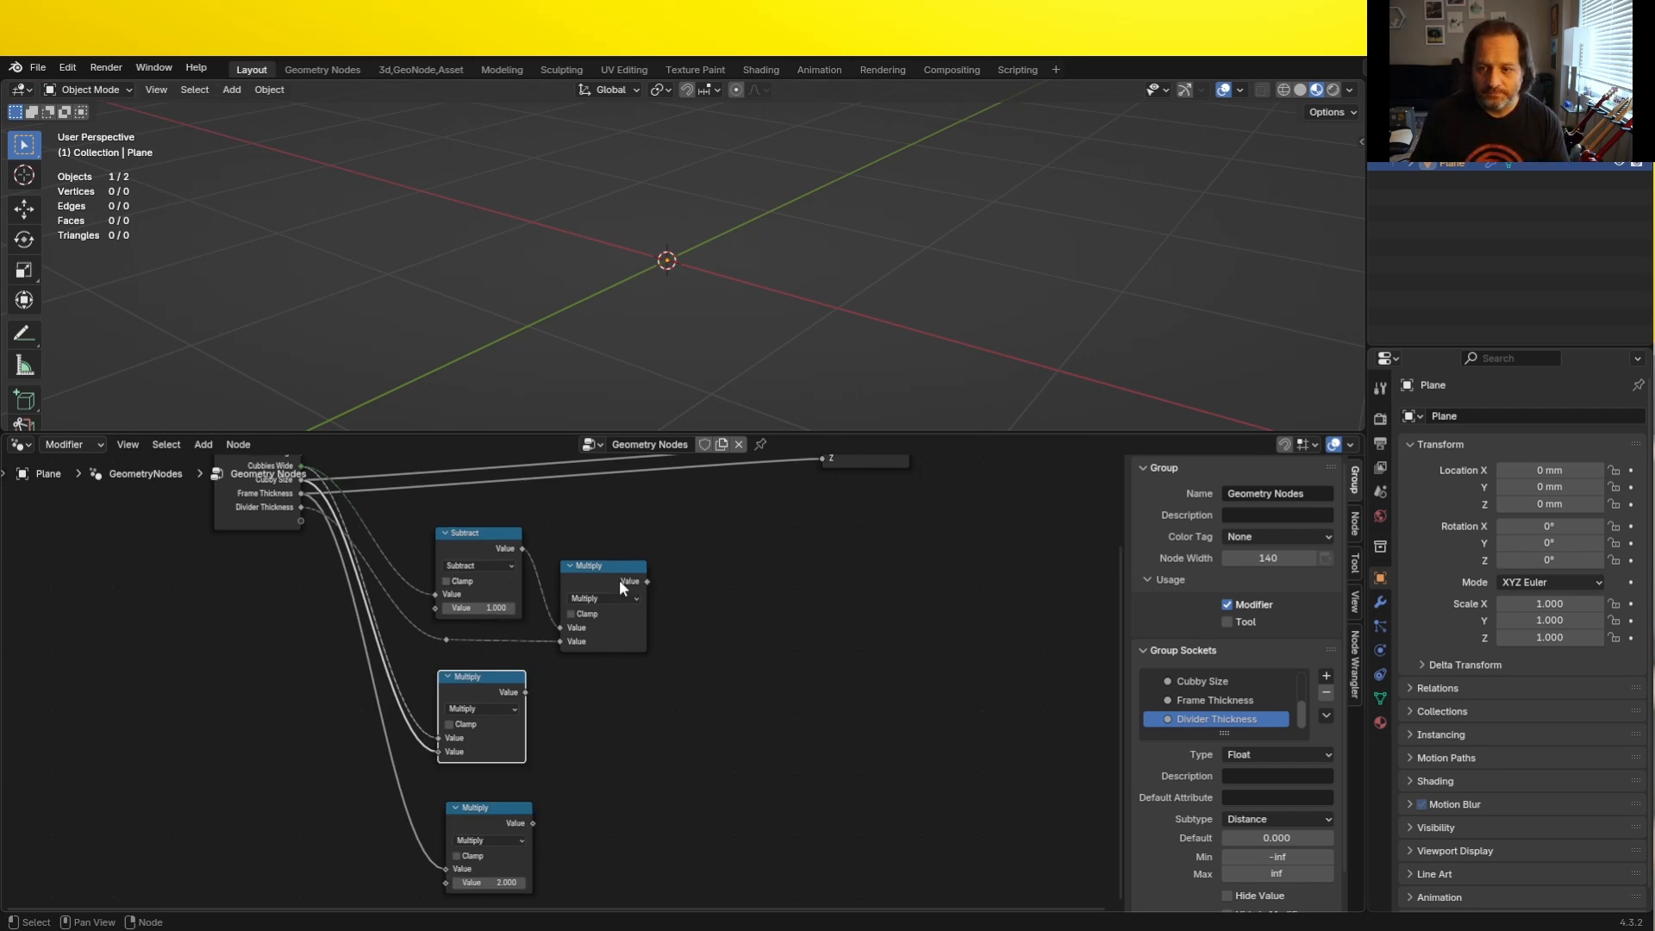
# - Add an Add node that sums the Divider Thickness product and the Cubbies Wide by Cubby Size product
pyautogui.moveTo(646, 581); pyautogui.dragTo(722, 652)
pyautogui.click(732, 680)
pyautogui.click(681, 675)
pyautogui.moveTo(525, 692); pyautogui.dragTo(668, 710)
pyautogui.moveTo(709, 640); pyautogui.dragTo(721, 620)
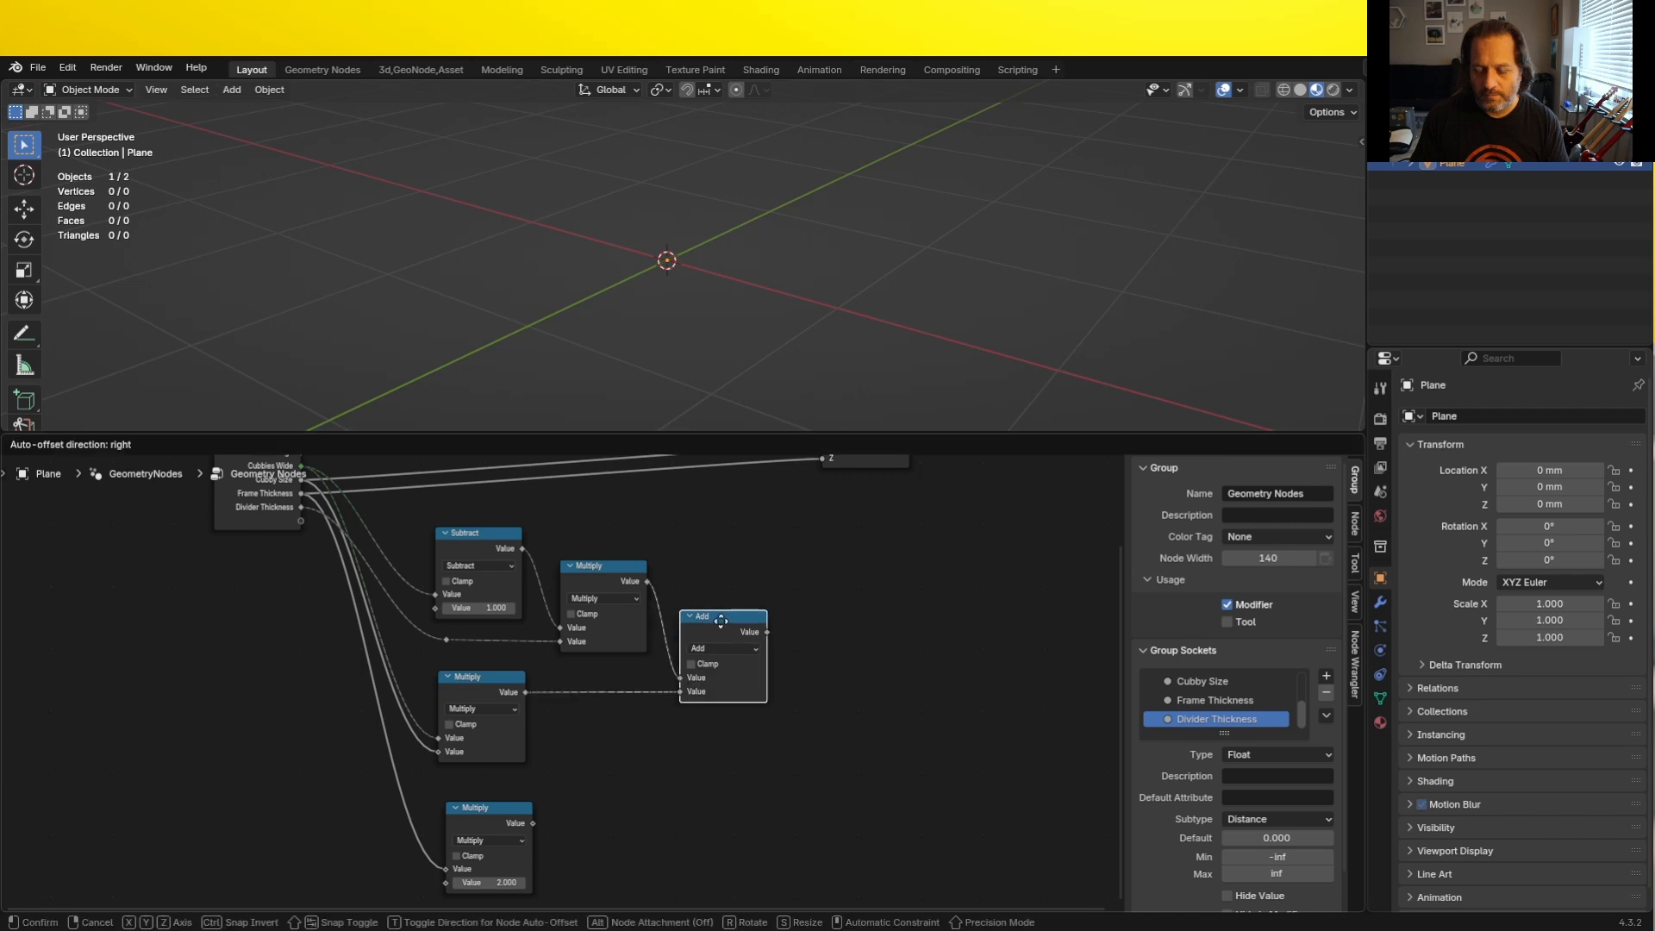
pyautogui.click(721, 621)
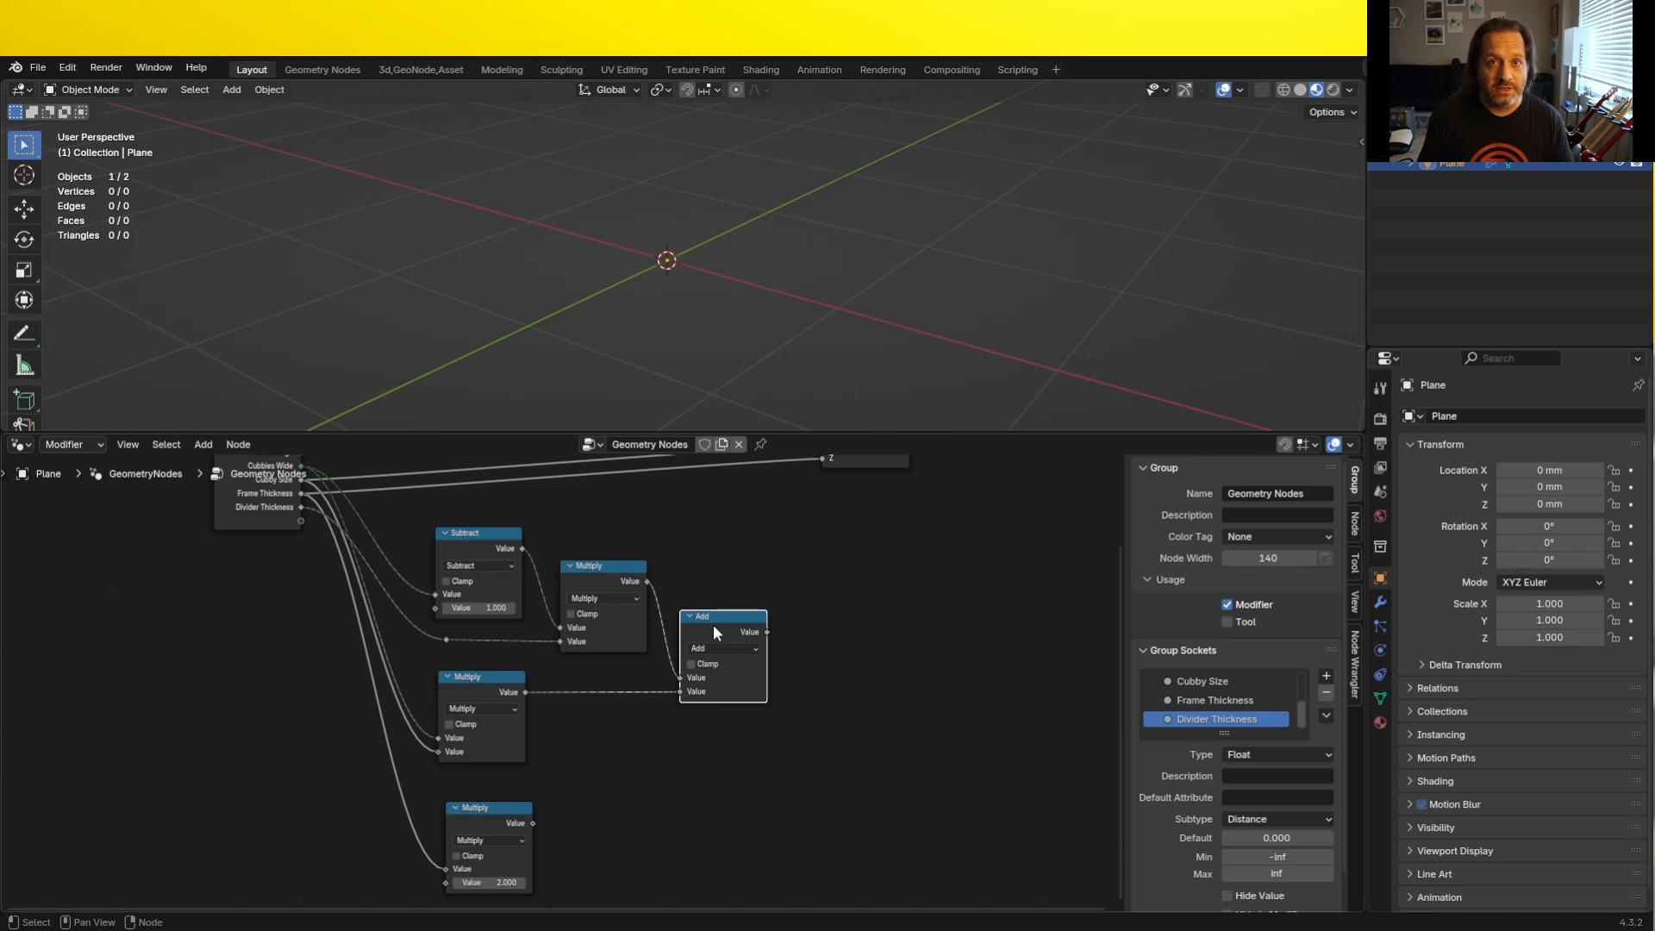
# - Attach a Reroute to the Add node's output and label it "Inside Width"
pyautogui.moveTo(767, 632); pyautogui.dragTo(815, 633)
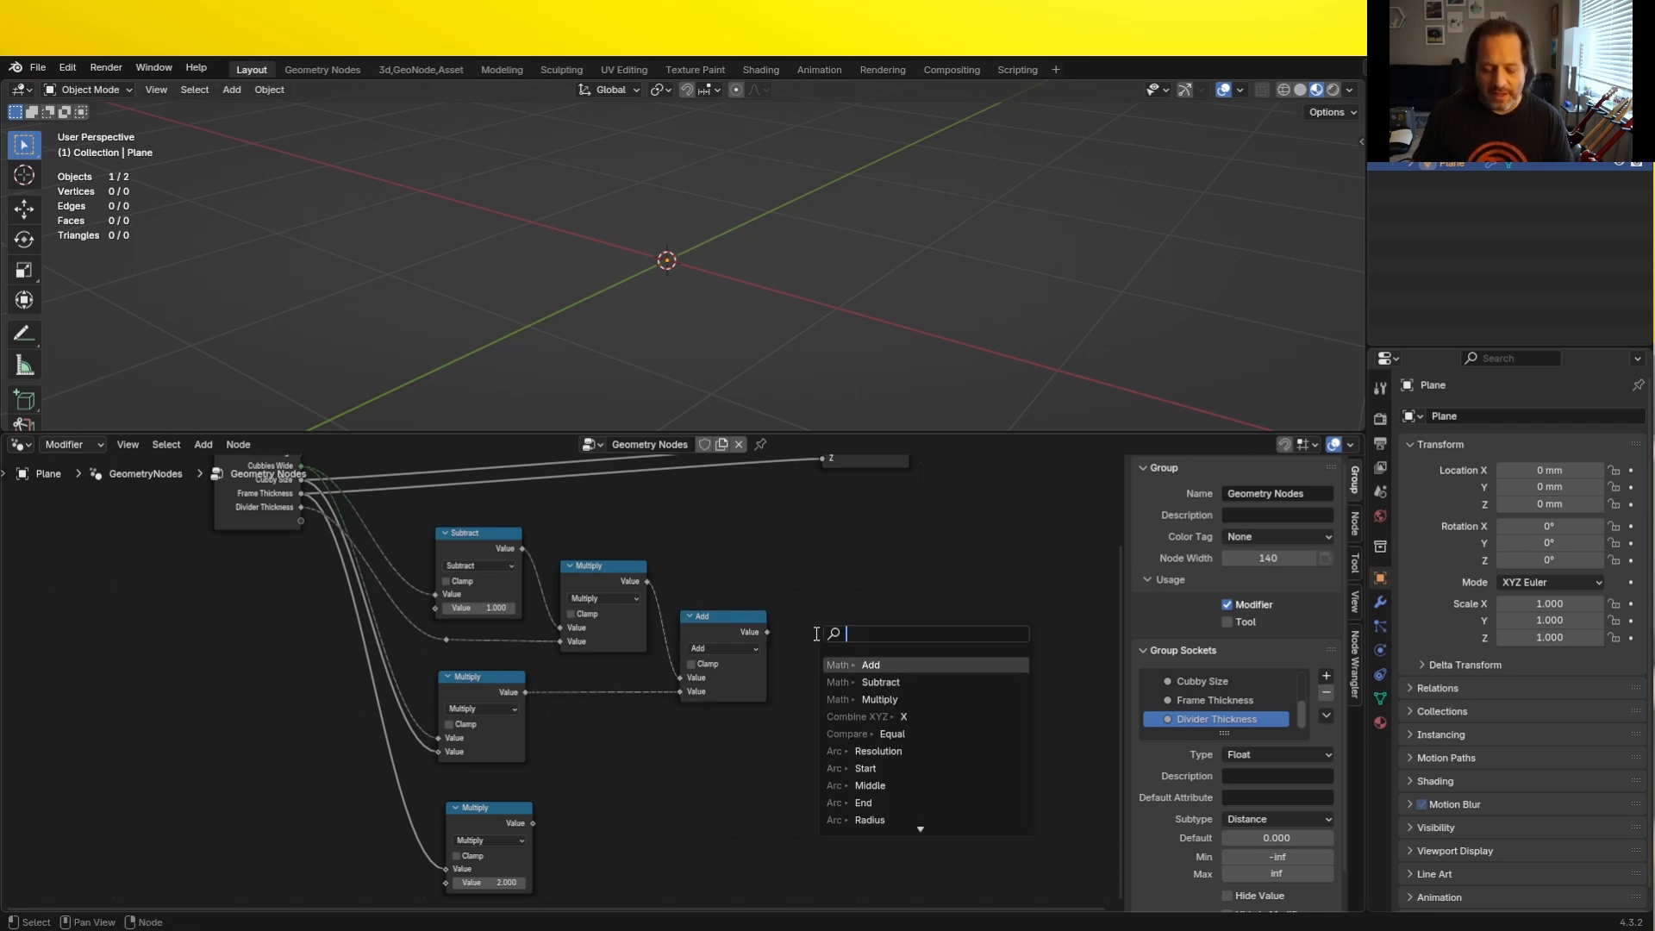
pyautogui.write('r')
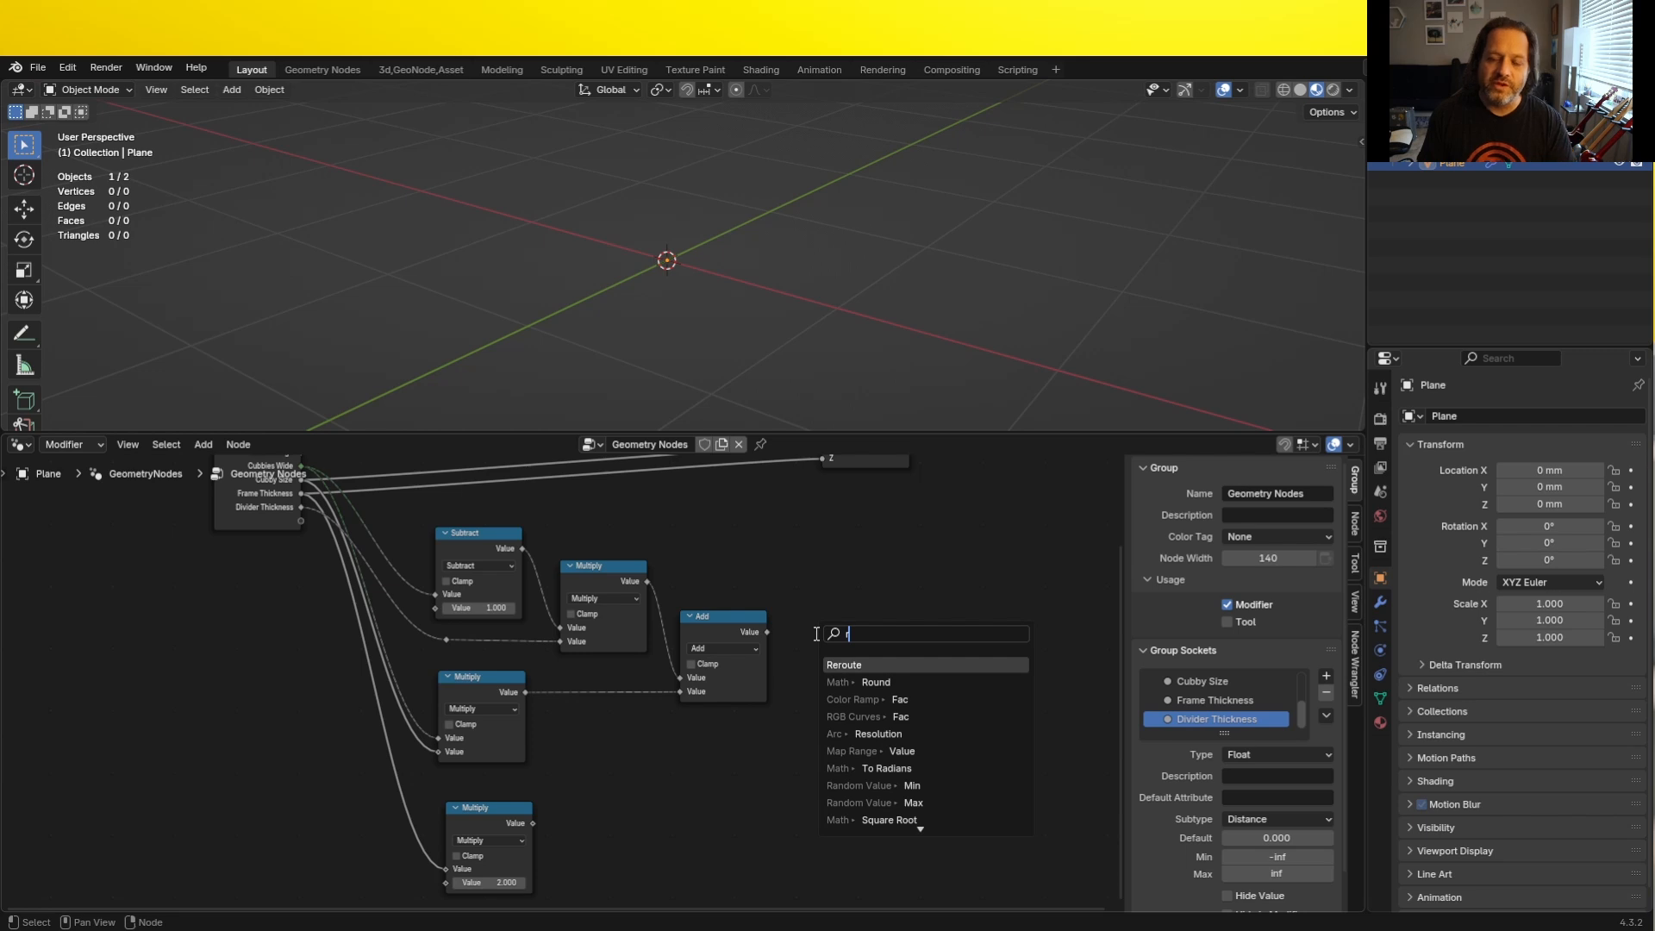
pyautogui.press('Return')
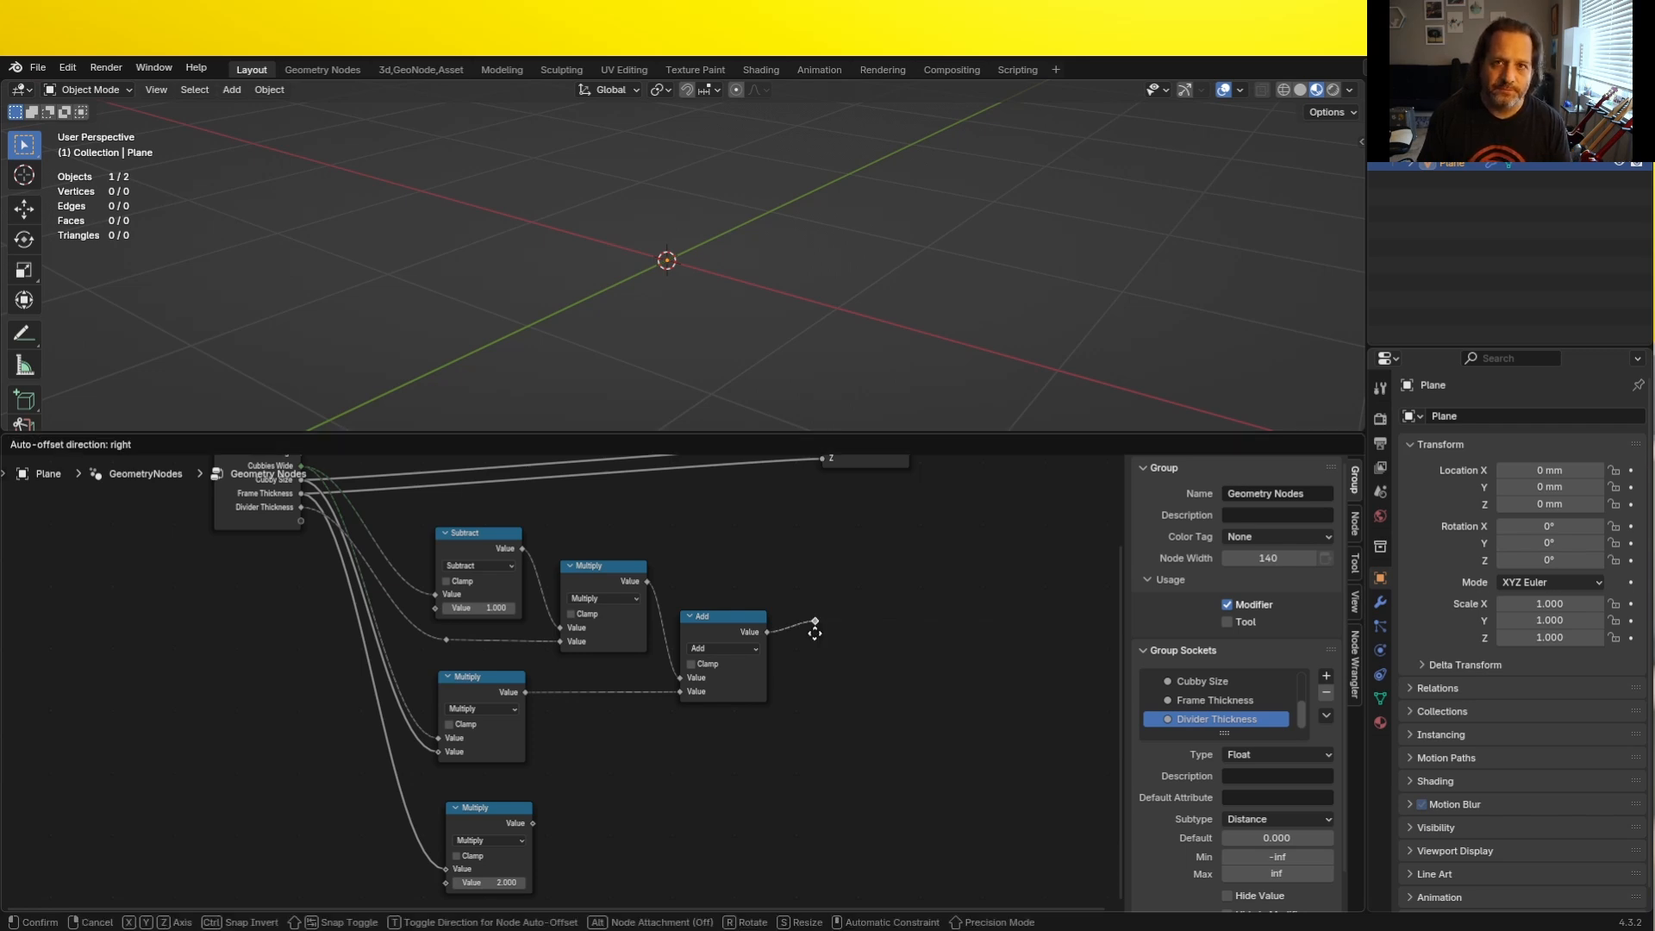
pyautogui.click(819, 633)
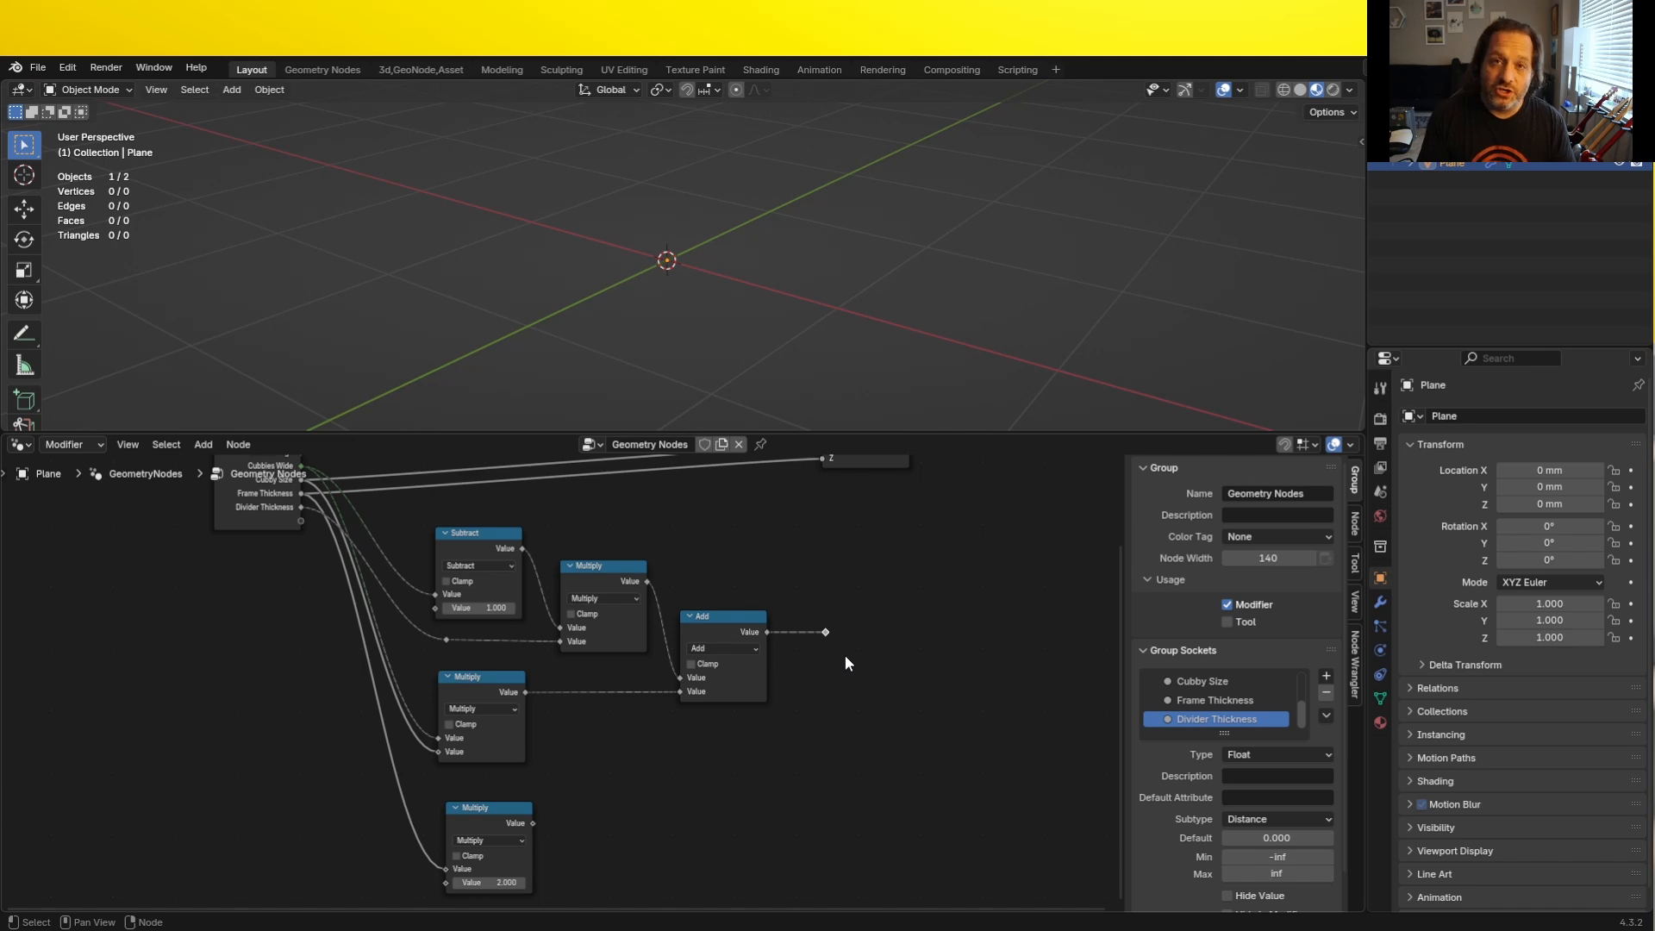
pyautogui.press('ctrl')
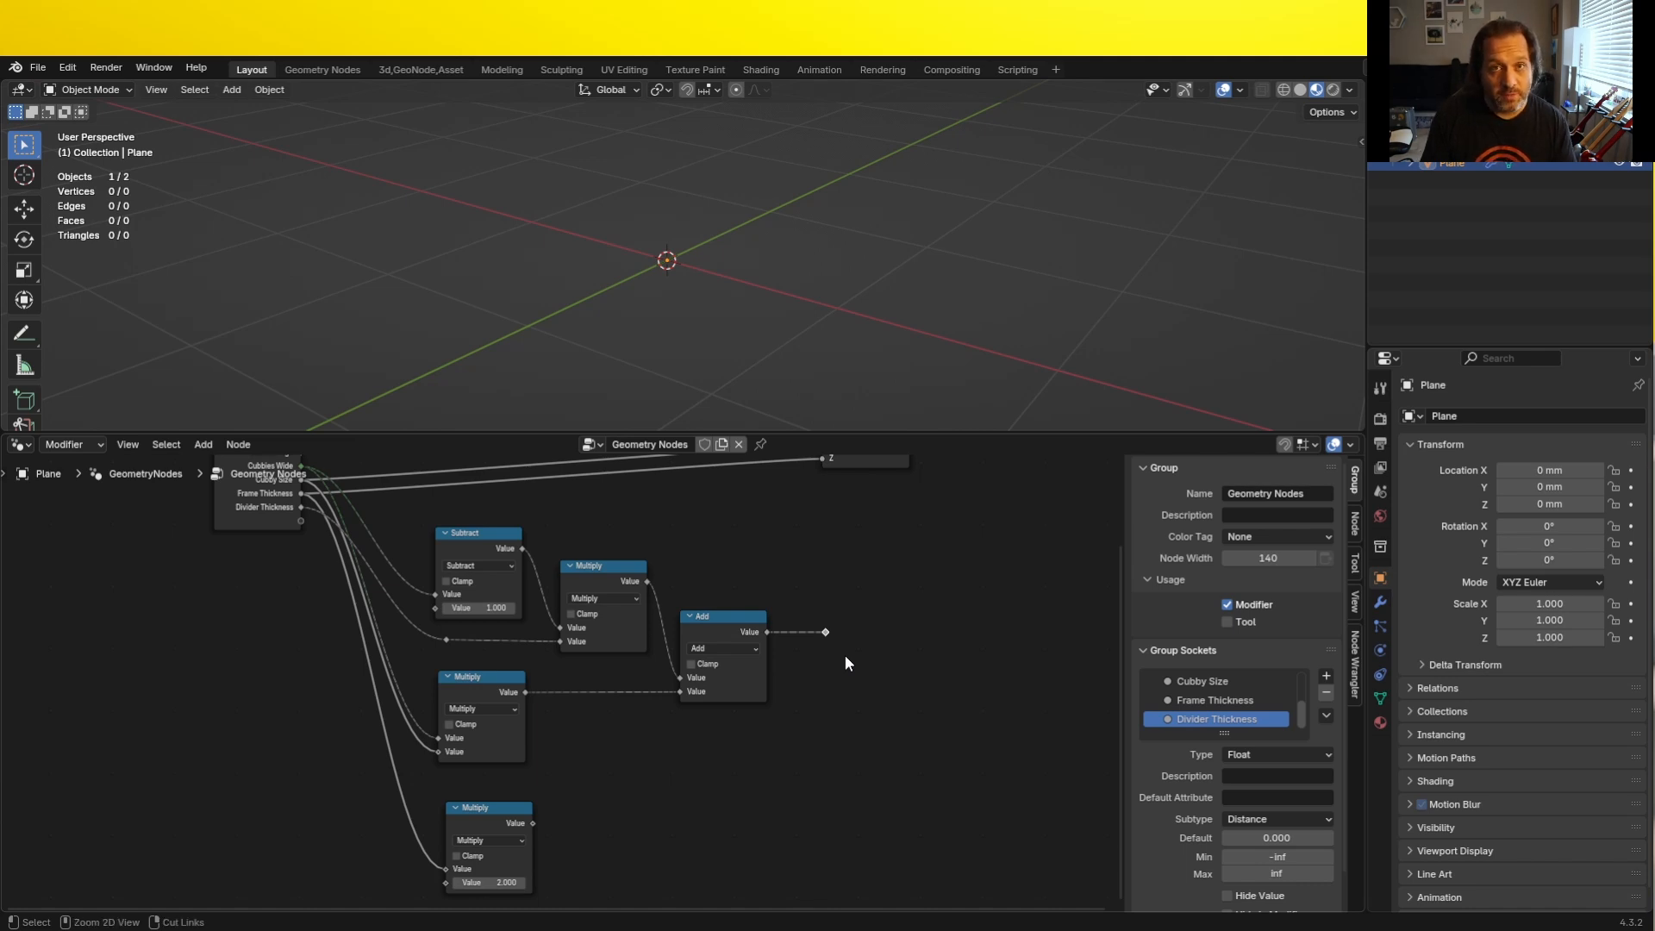
pyautogui.press('F2')
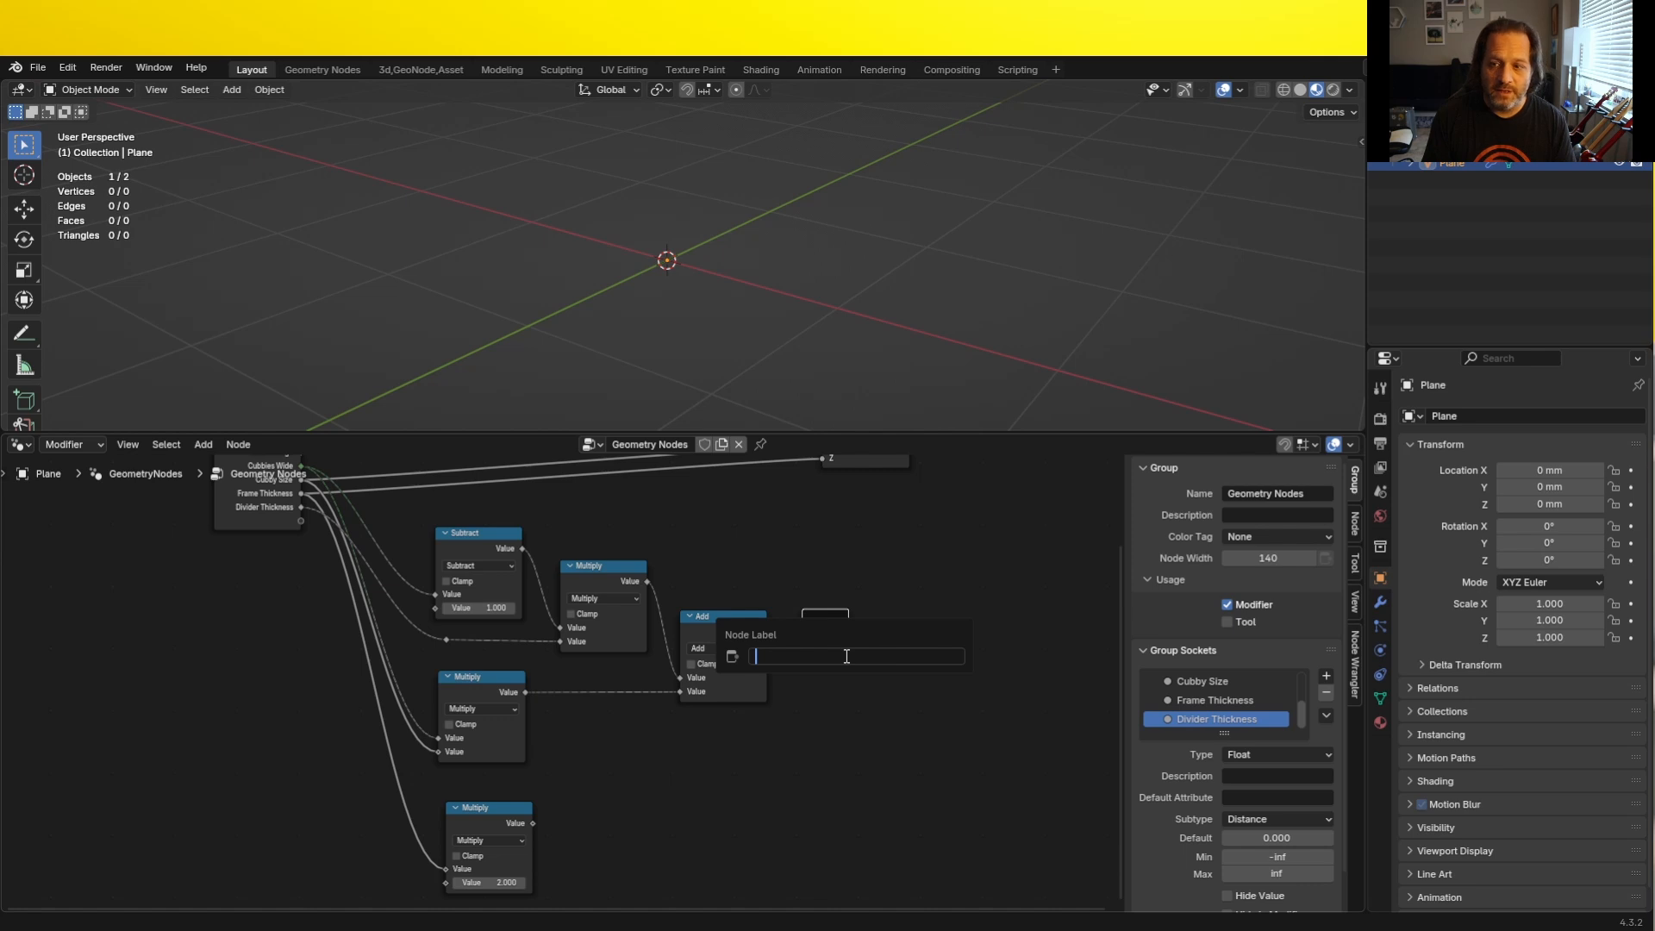
pyautogui.write('Inside Width')
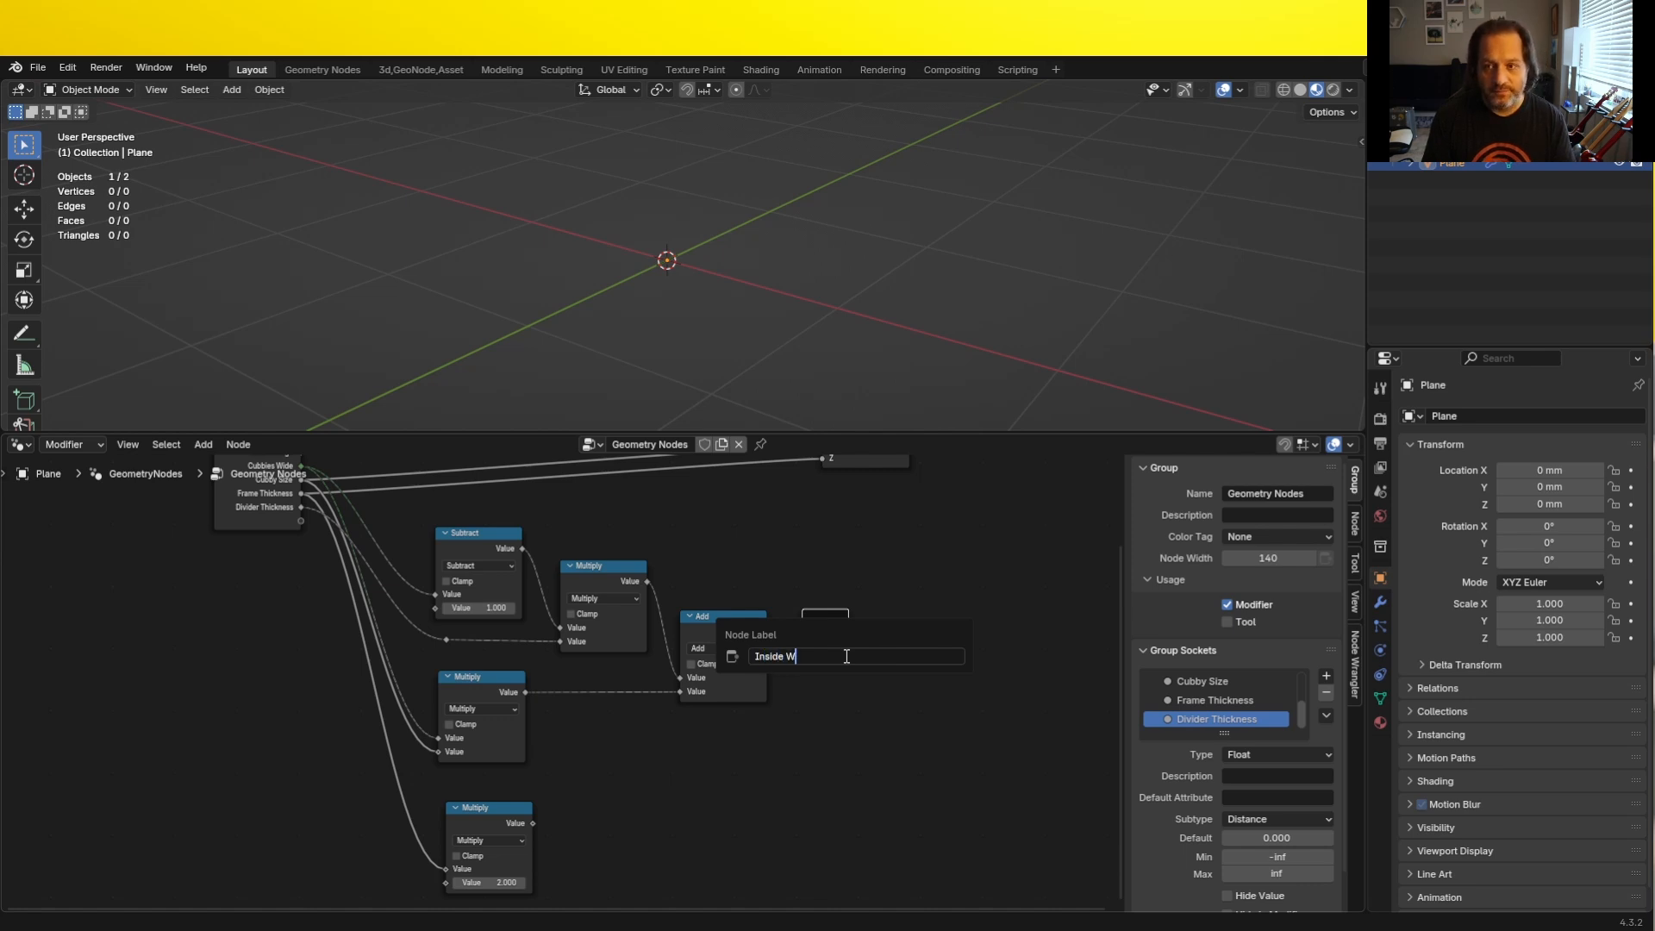
pyautogui.press('Return')
pyautogui.moveTo(844, 655); pyautogui.dragTo(851, 653)
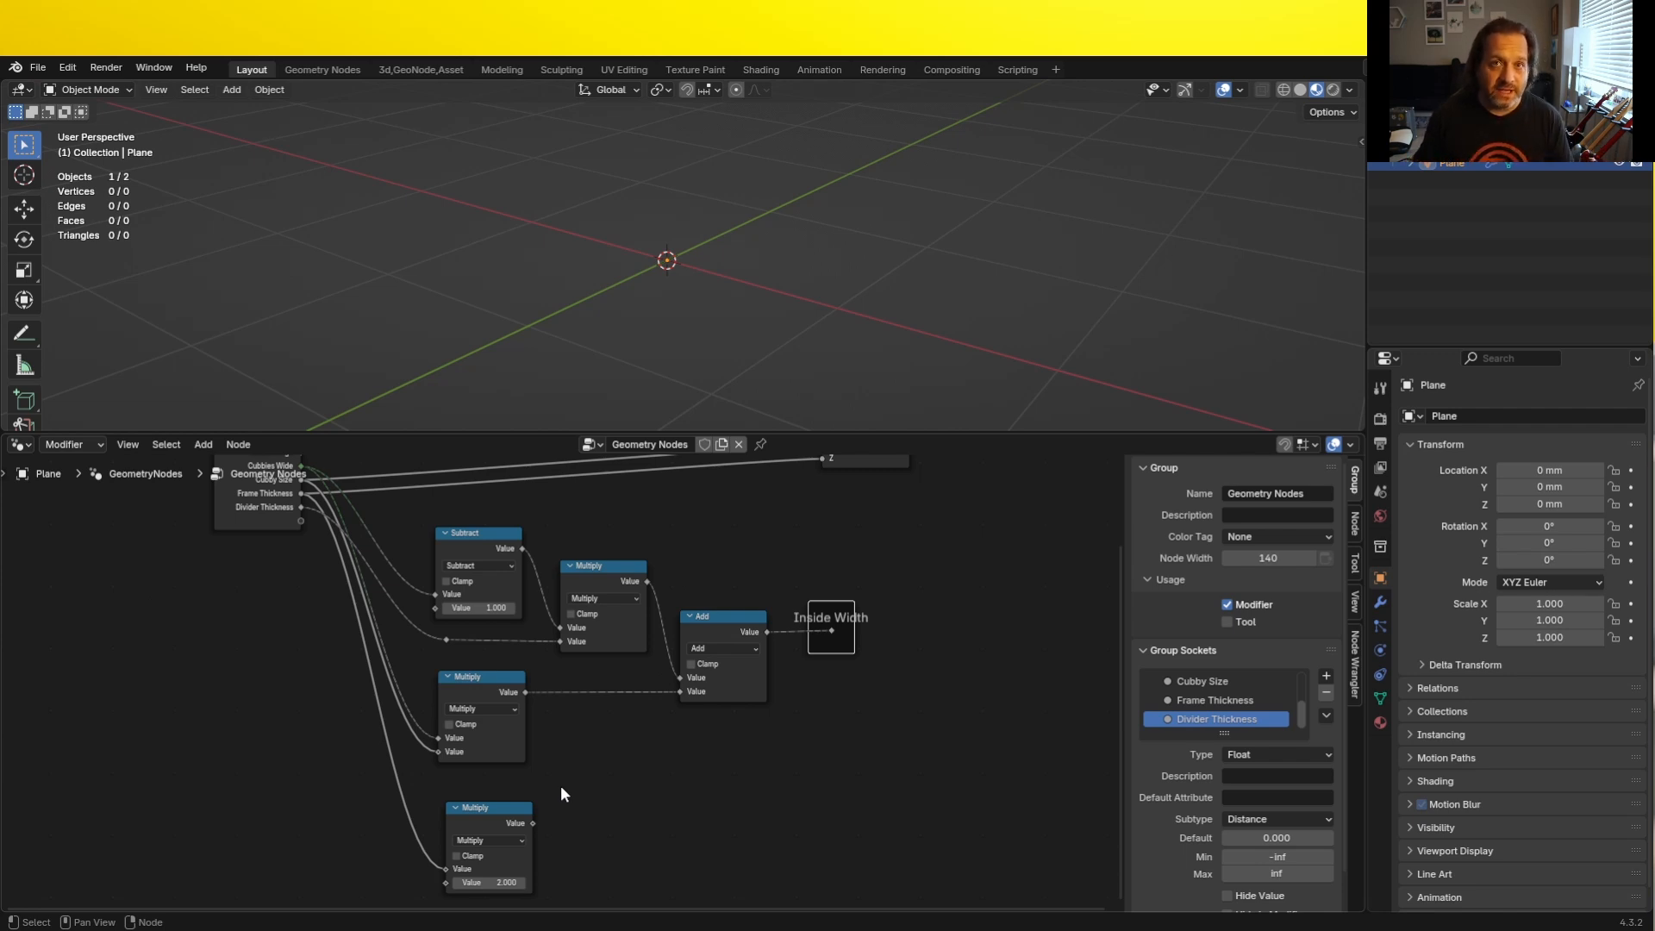
# - Duplicate the Add node below and make it sum the first Add node's output and the Frame Thickness Multiply node's result
pyautogui.click(732, 635)
pyautogui.hotkey('shift', 'd')
pyautogui.click(840, 759)
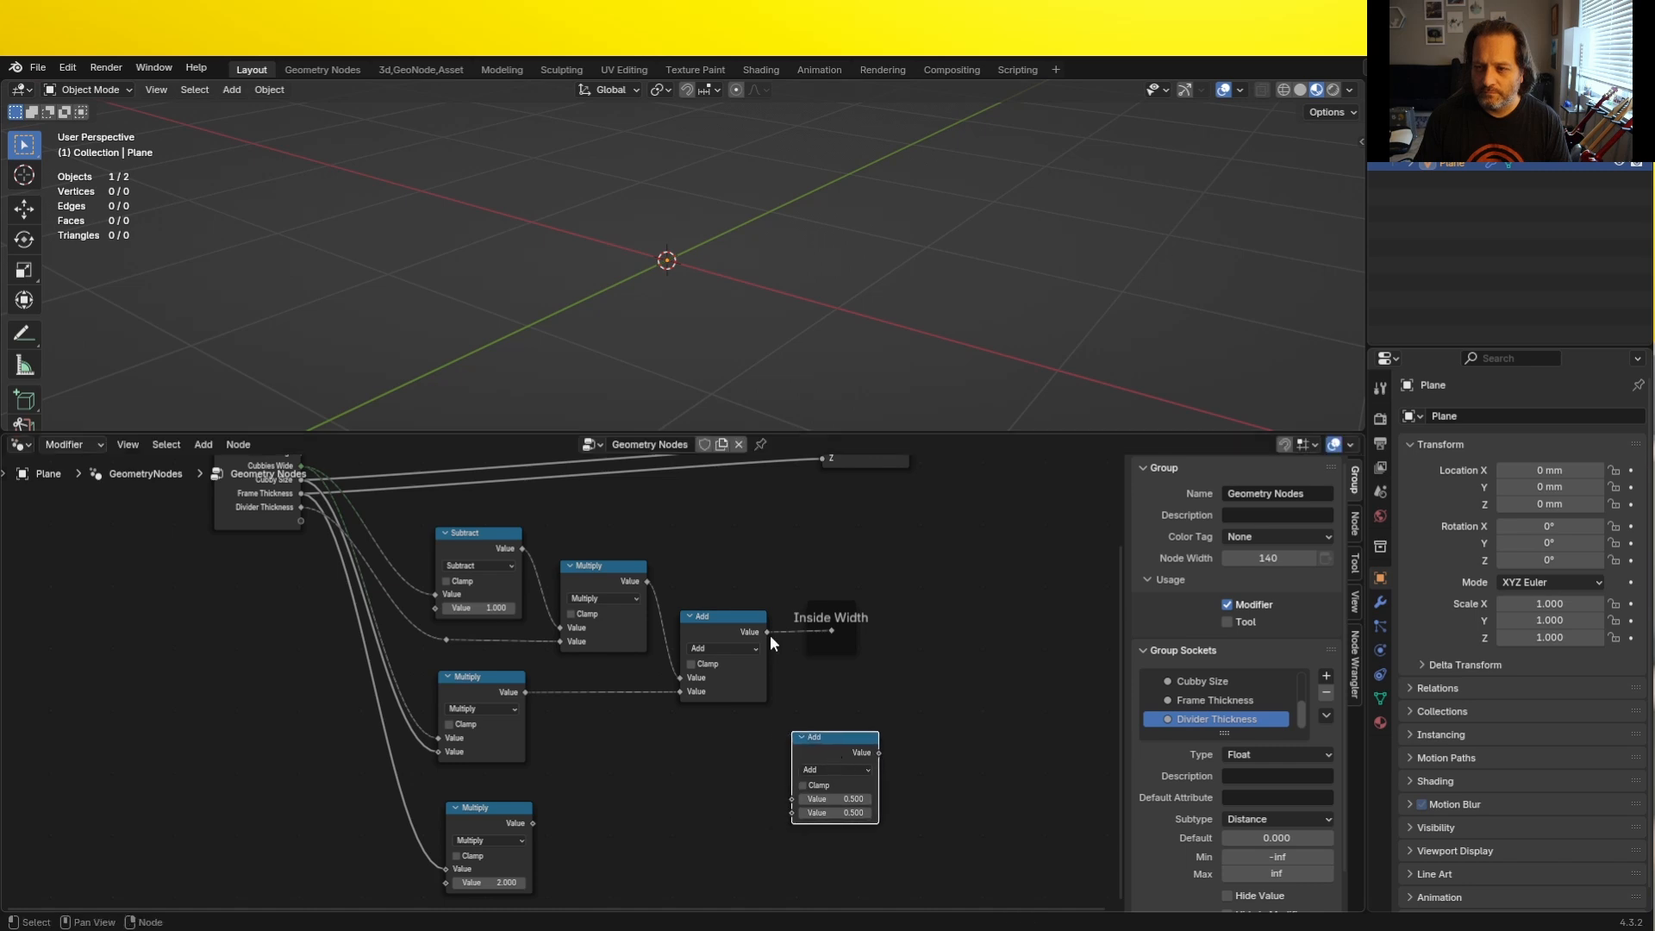
pyautogui.moveTo(769, 634); pyautogui.dragTo(791, 798)
pyautogui.moveTo(533, 825); pyautogui.dragTo(792, 812)
# - Move the Inside Width reroute further along and attach a Reroute labelled "Outside Width" to the second Add node's output
pyautogui.moveTo(835, 645); pyautogui.dragTo(958, 648)
pyautogui.press('Return')
pyautogui.moveTo(880, 754); pyautogui.dragTo(947, 761)
pyautogui.press('F2')
pyautogui.write('Outside Width')
pyautogui.press('Return')
# - Shift the Combine XYZ, Cube and Group Output nodes clear of the width math and connect Outside Width to Combine XYZ's X input
pyautogui.scroll(-4, 915, 768)
pyautogui.moveTo(827, 751); pyautogui.dragTo(680, 727, button='middle')
pyautogui.click(661, 686)
pyautogui.moveTo(636, 700); pyautogui.dragTo(716, 729)
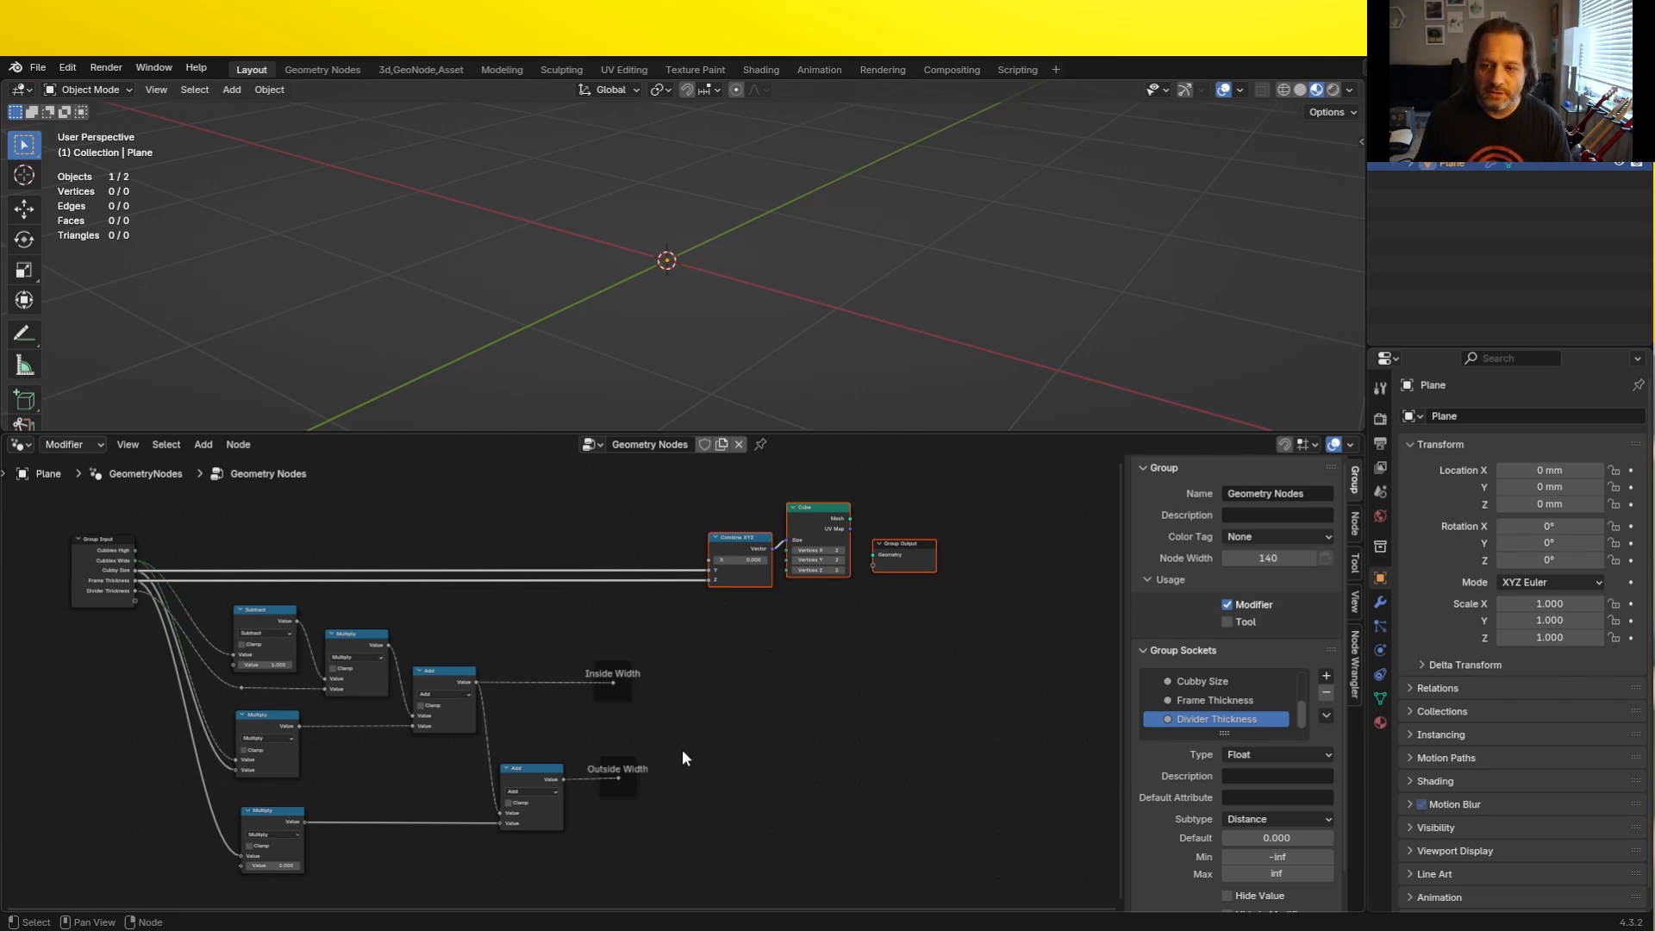
pyautogui.moveTo(615, 774); pyautogui.dragTo(707, 563)
# - Move the Group Output node away from the Cube and connect the Cube's Mesh to its Geometry input
pyautogui.keyDown('shift'); pyautogui.moveTo(831, 622); pyautogui.dragTo(551, 758, button='middle'); pyautogui.keyUp('shift')
pyautogui.scroll(7, 653, 687)
pyautogui.moveTo(703, 677); pyautogui.dragTo(791, 631)
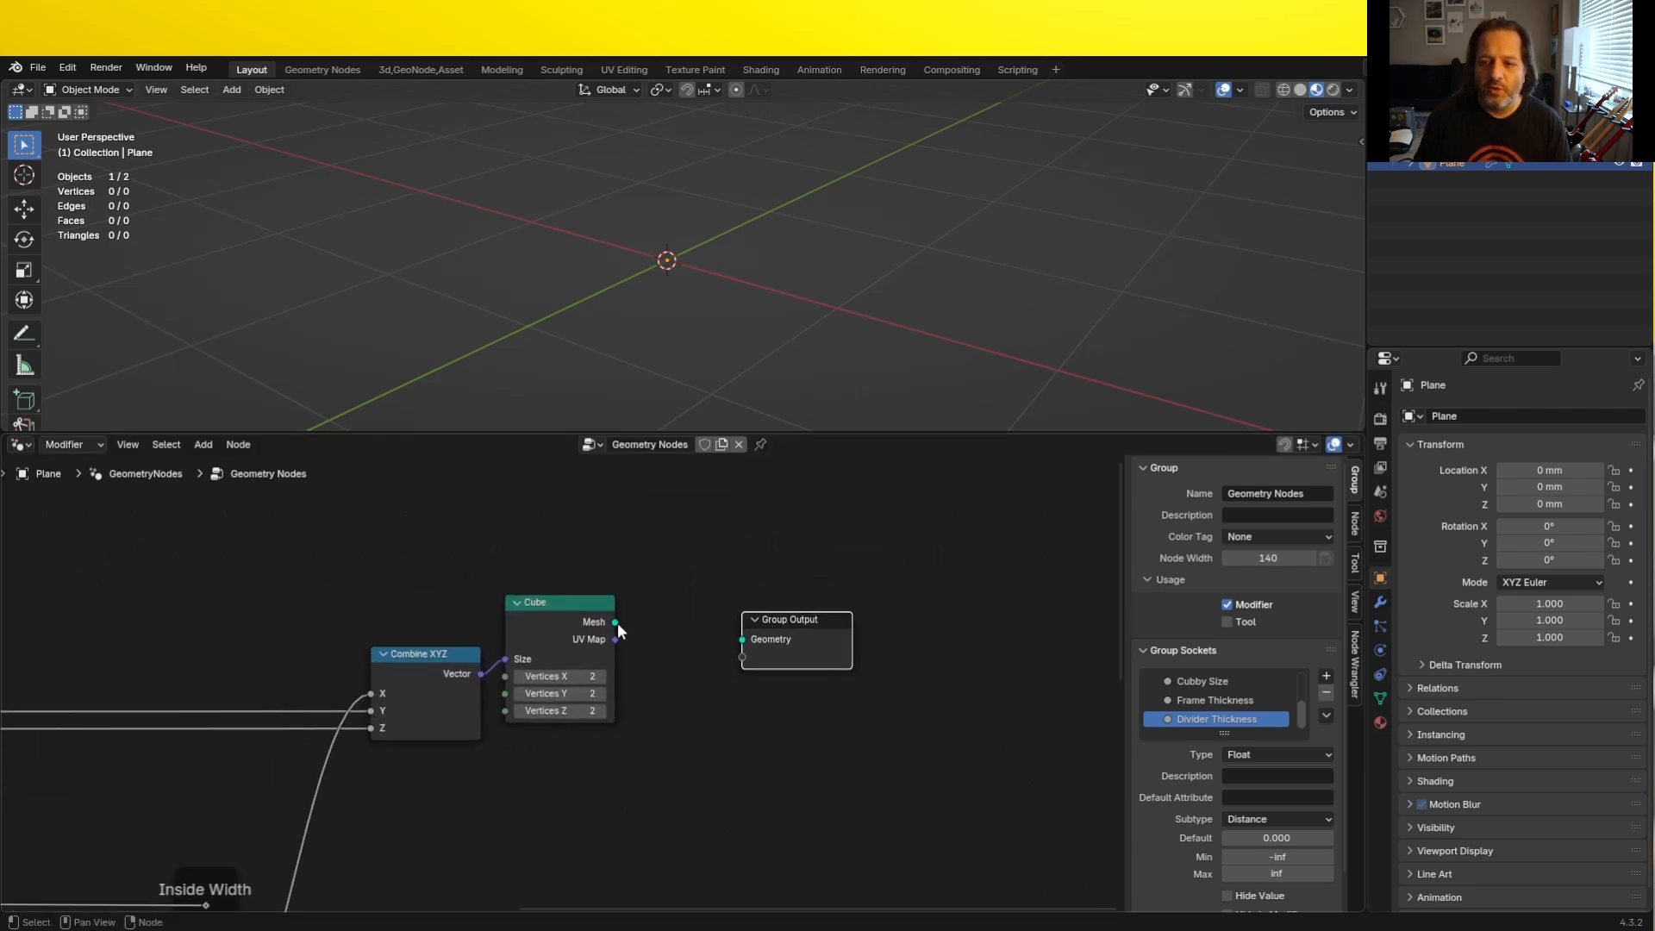
pyautogui.moveTo(615, 622); pyautogui.dragTo(655, 635)
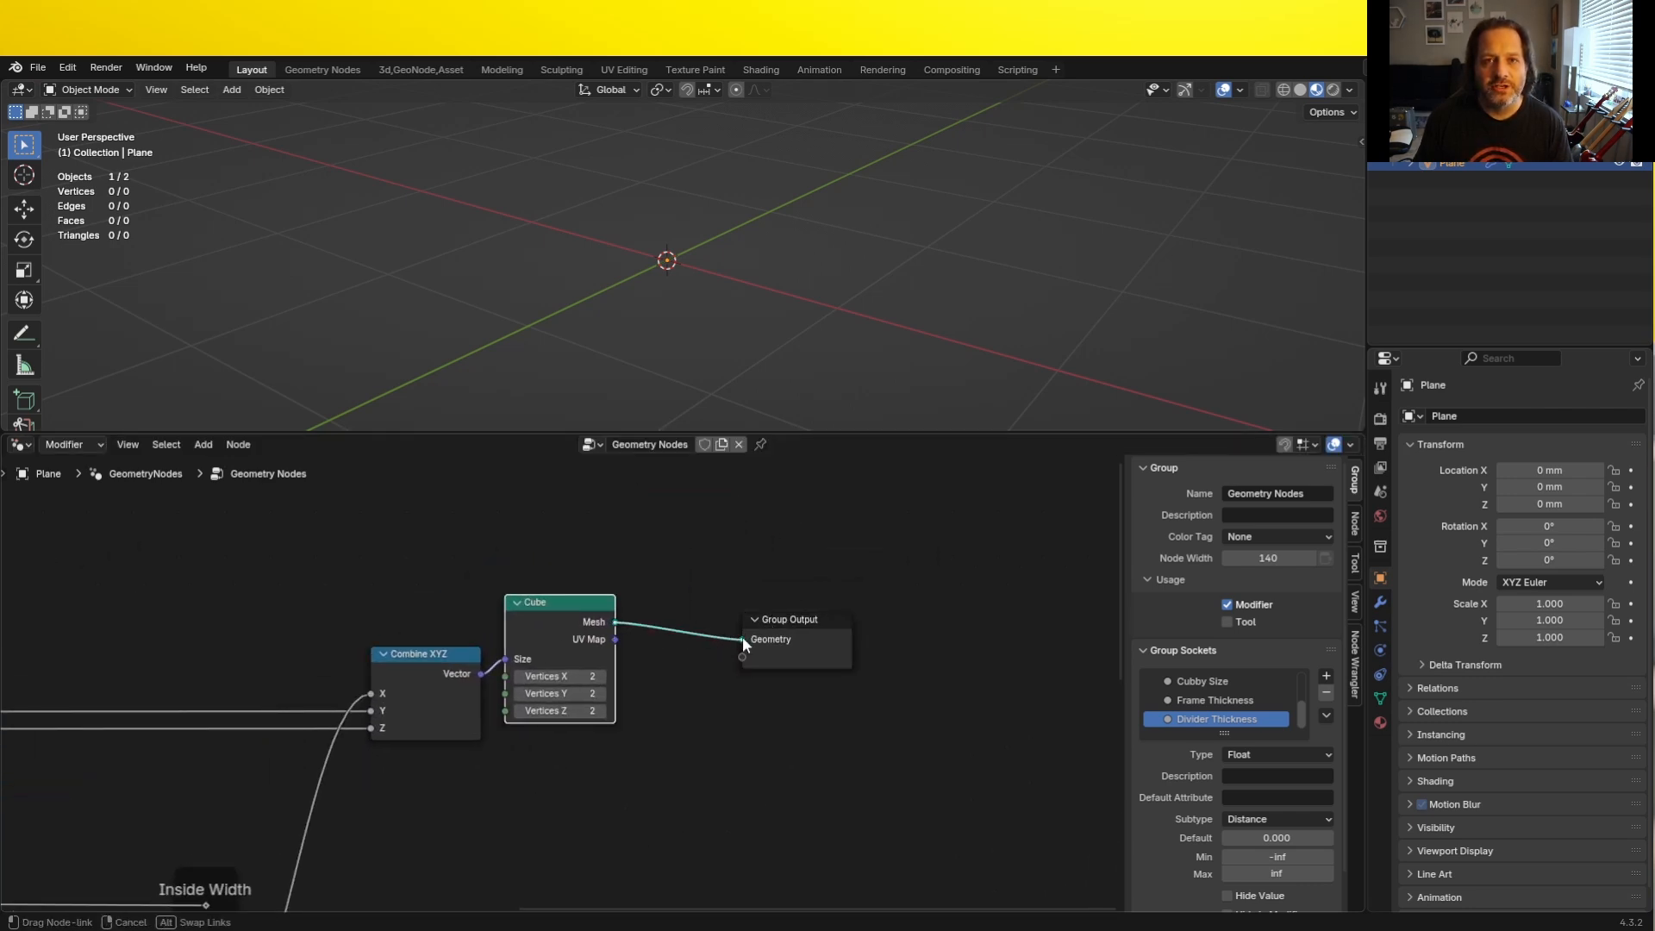
pyautogui.moveTo(739, 638); pyautogui.dragTo(741, 639)
# - View the object from the front and set the modifier's Cubbies High to 4, Cubbies Wide to 2 and Cubby Size to 12"
pyautogui.press('KP_1')
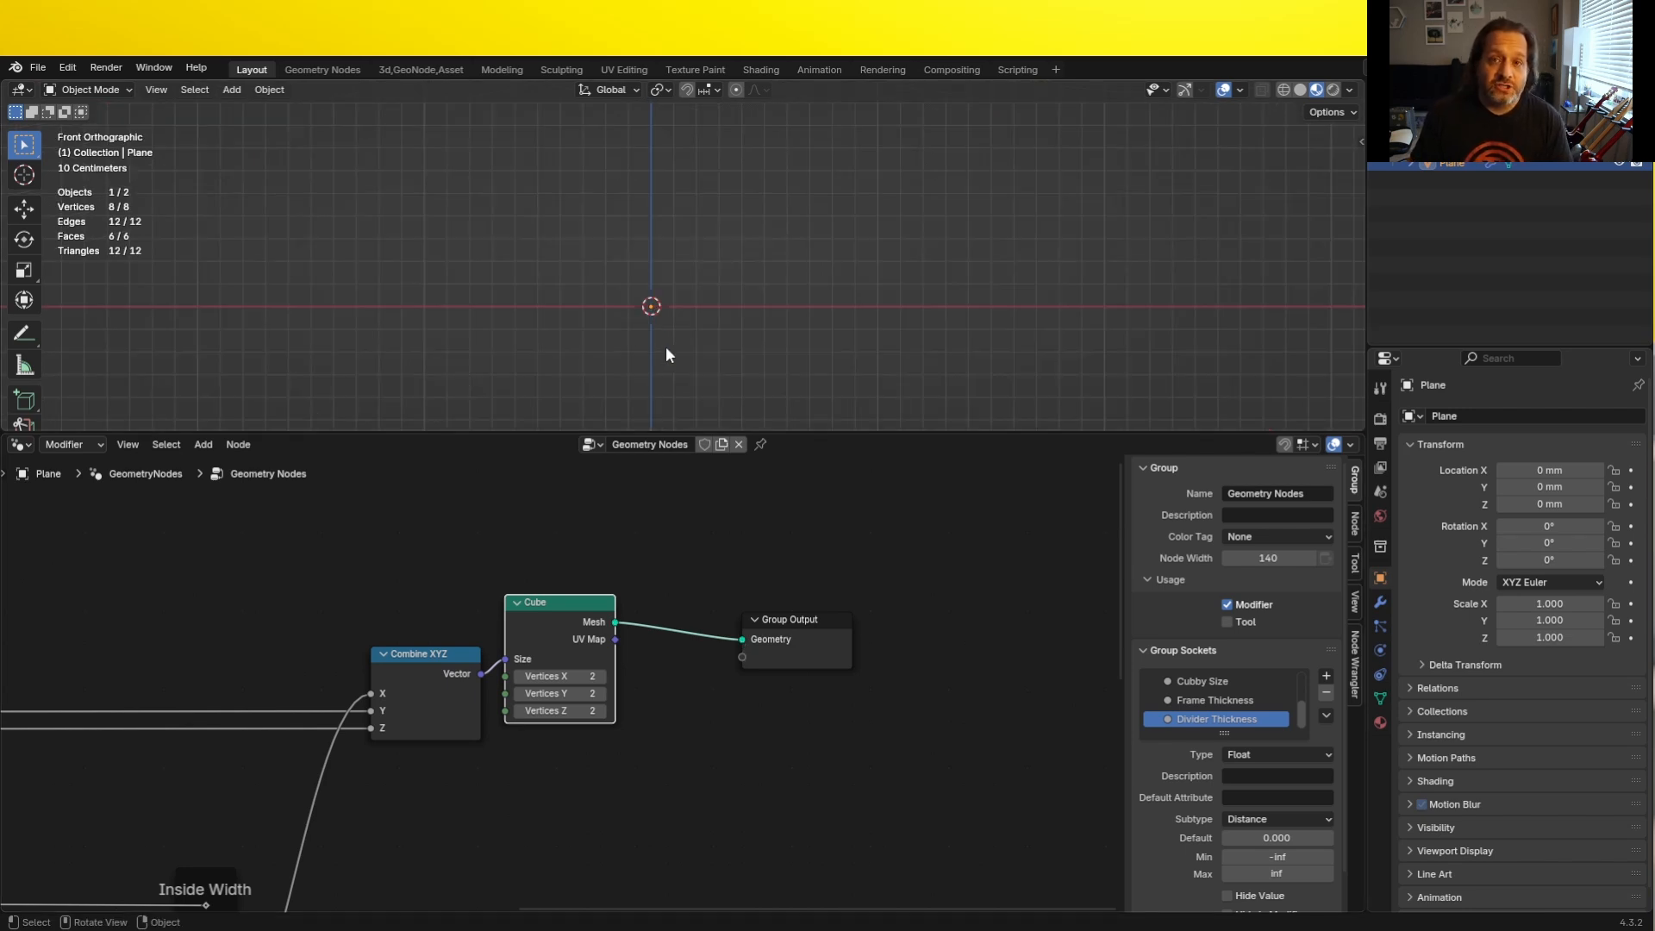
pyautogui.click(1381, 601)
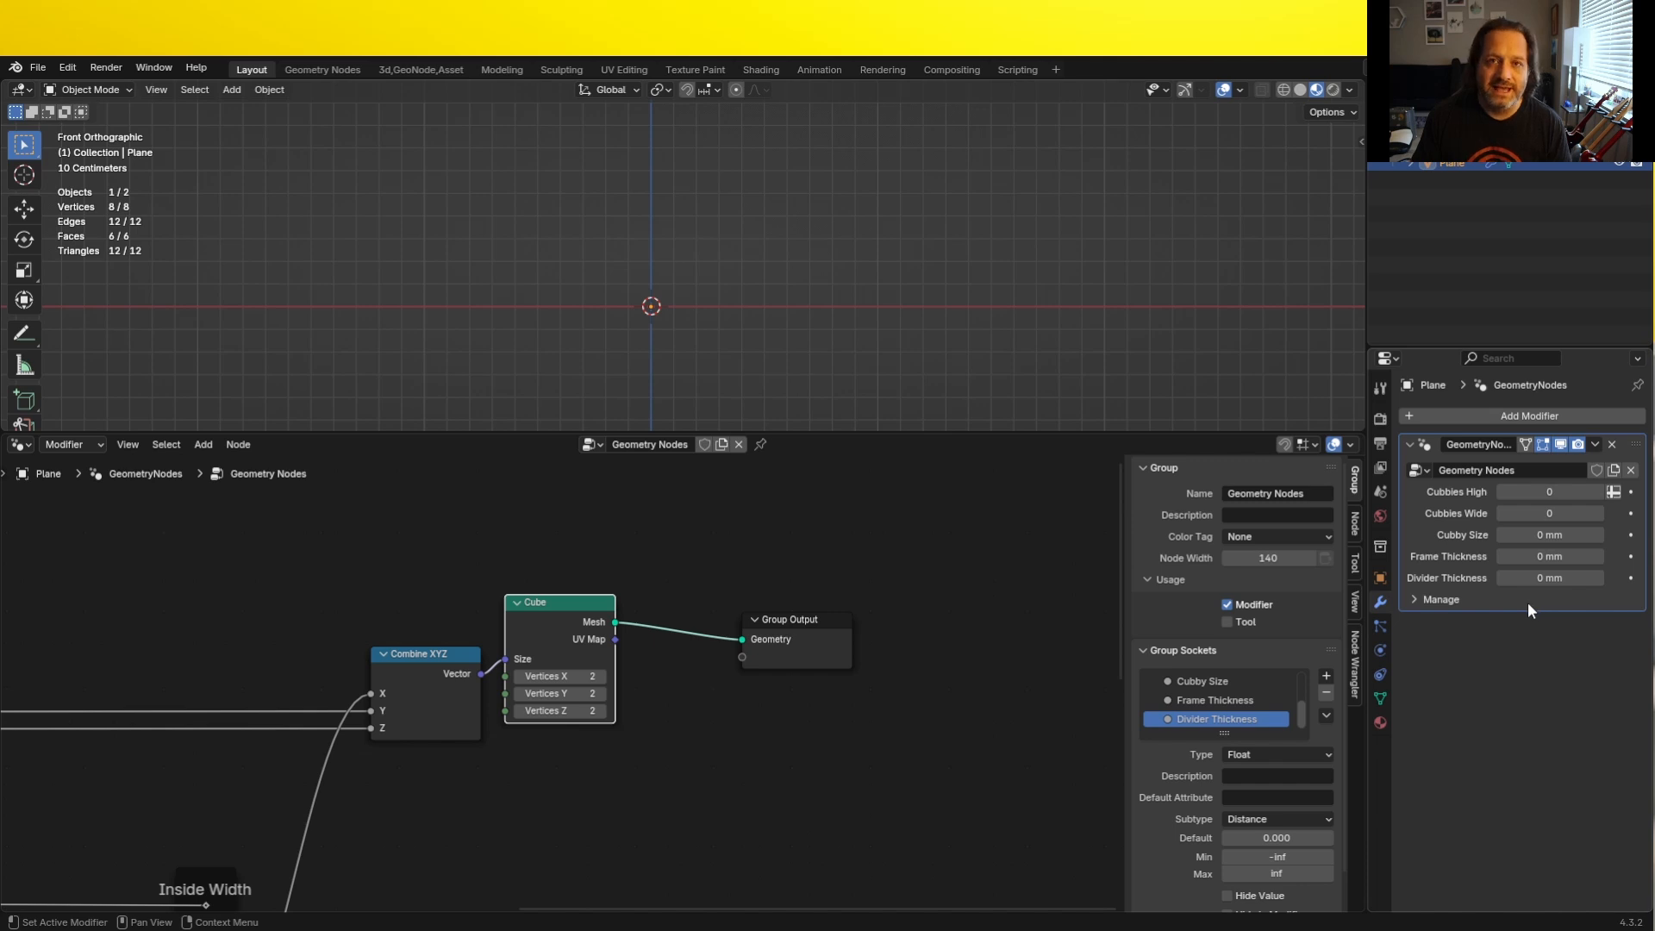
pyautogui.click(1548, 492)
pyautogui.write('4')
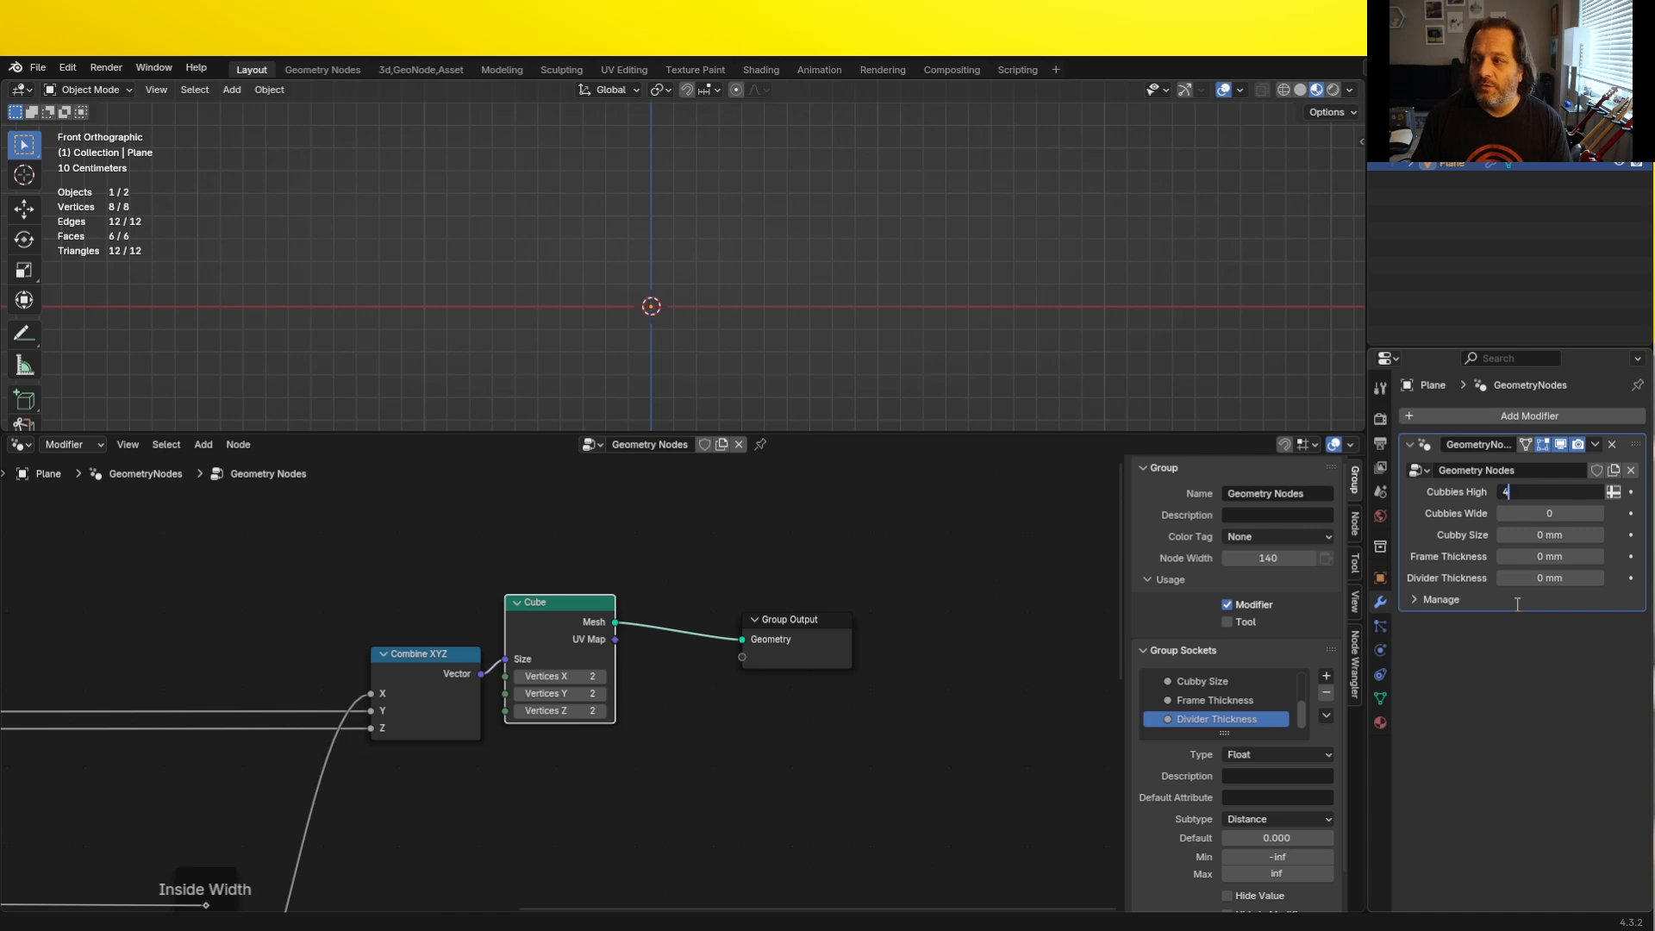
pyautogui.press('Tab')
pyautogui.write('2')
pyautogui.press('Tab')
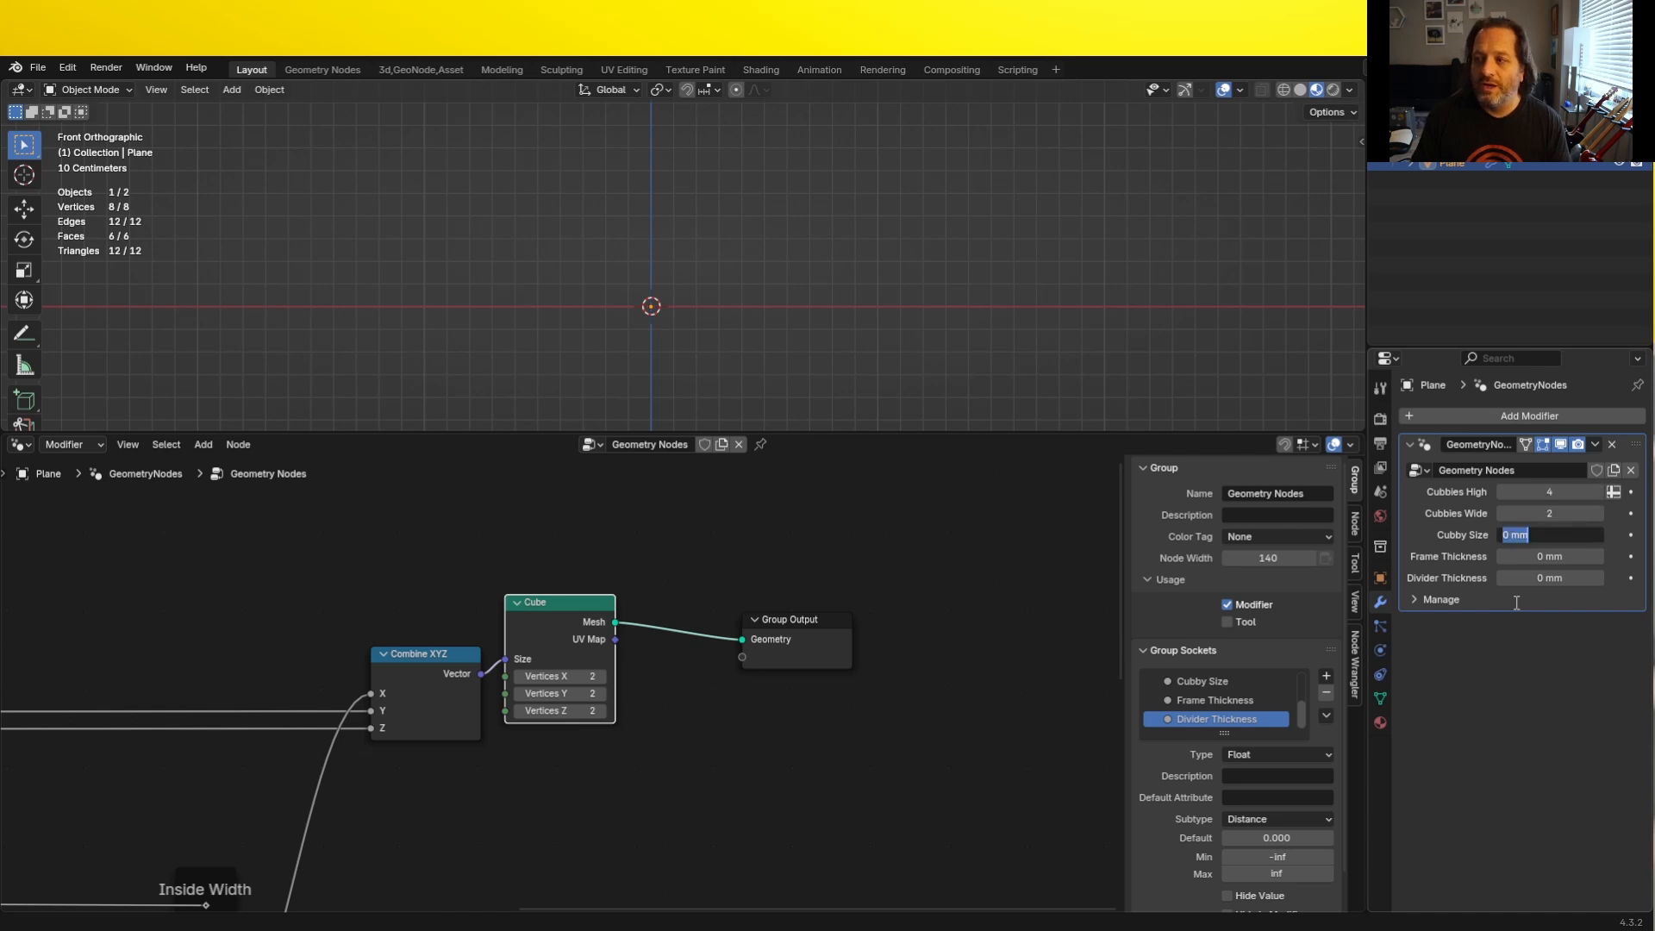
pyautogui.write('12"')
pyautogui.press('Return')
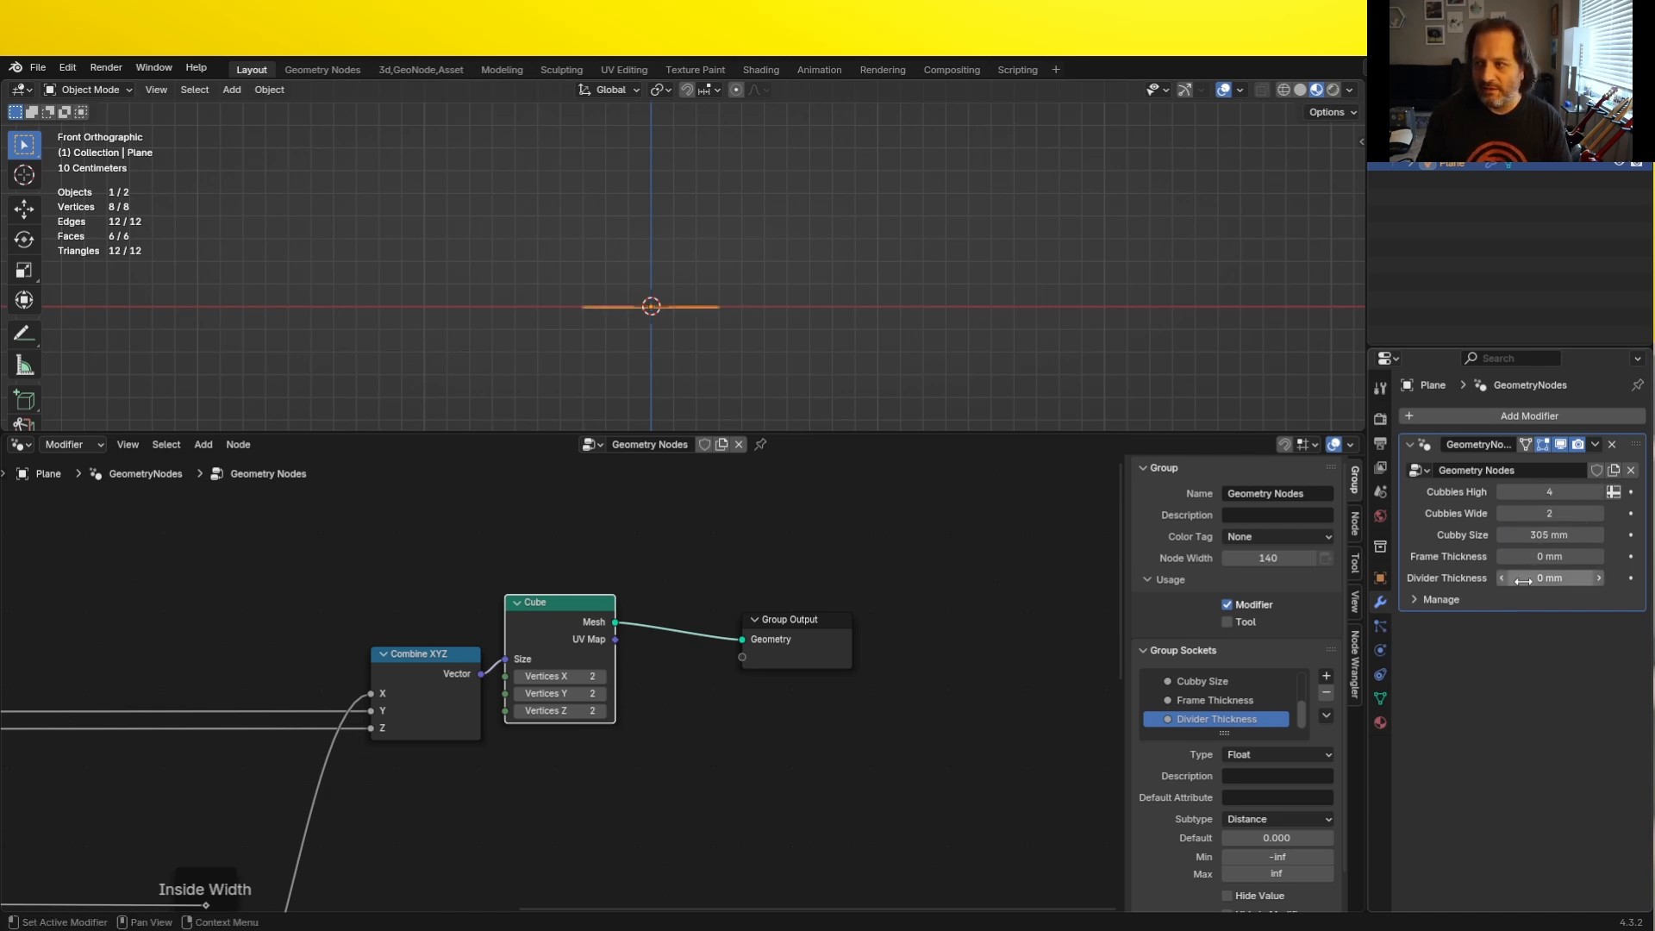
# - Set the modifier's Frame Thickness to 2" and Divider Thickness to .5"
pyautogui.click(1551, 558)
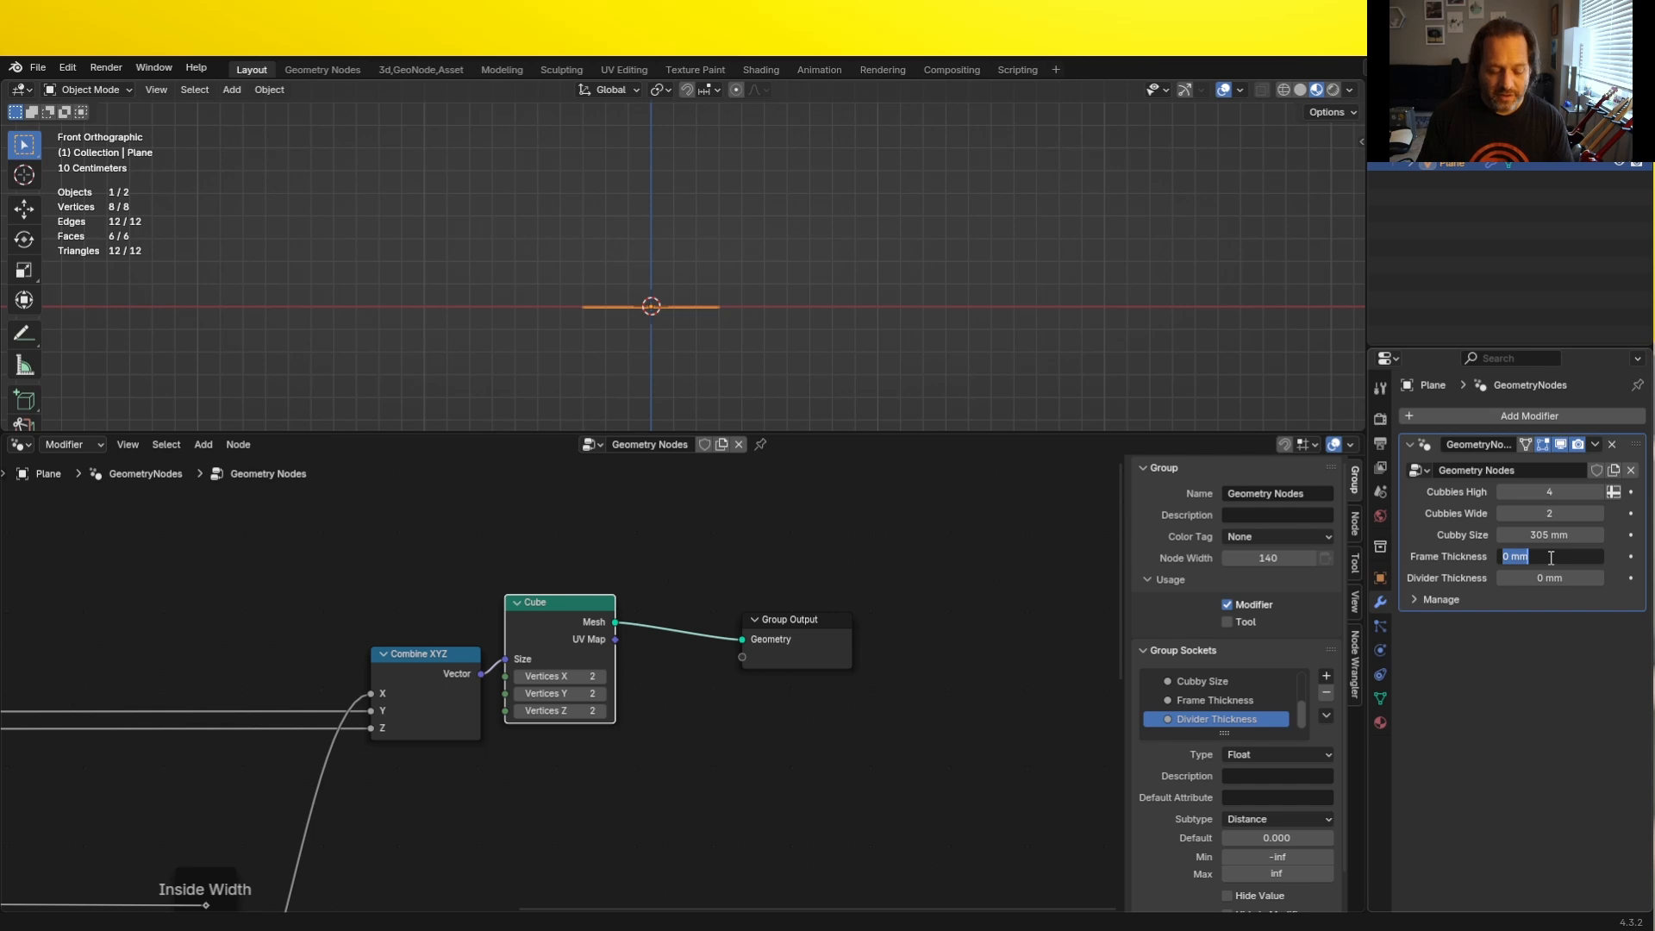
pyautogui.write('2"')
pyautogui.press('Return')
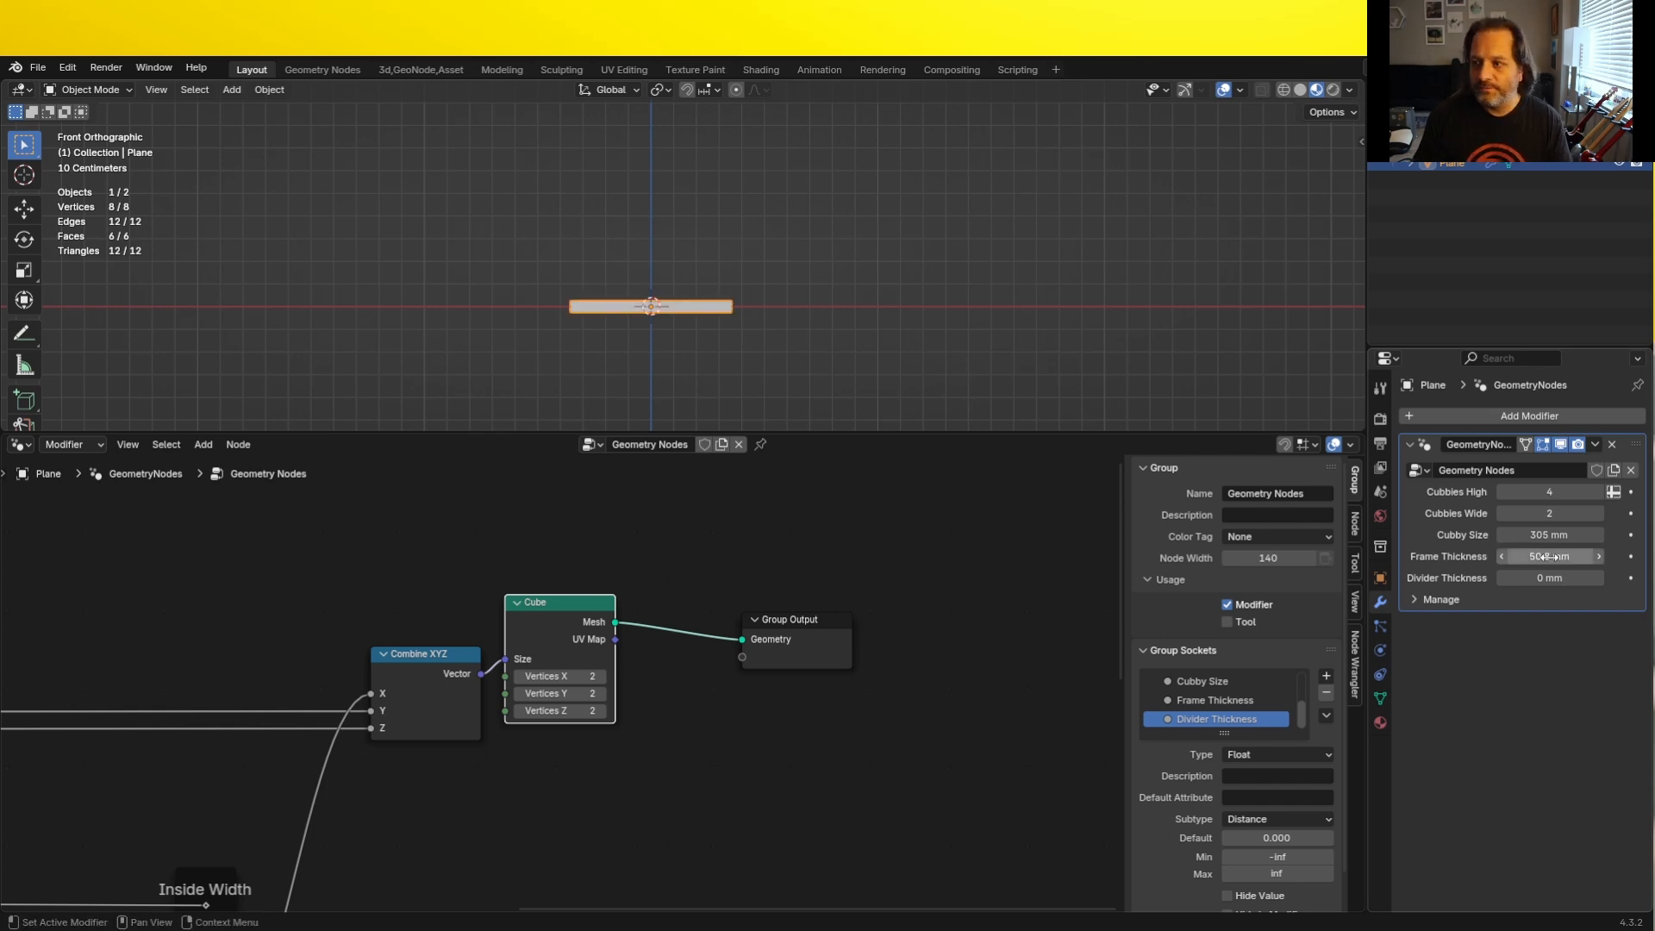
pyautogui.click(1540, 579)
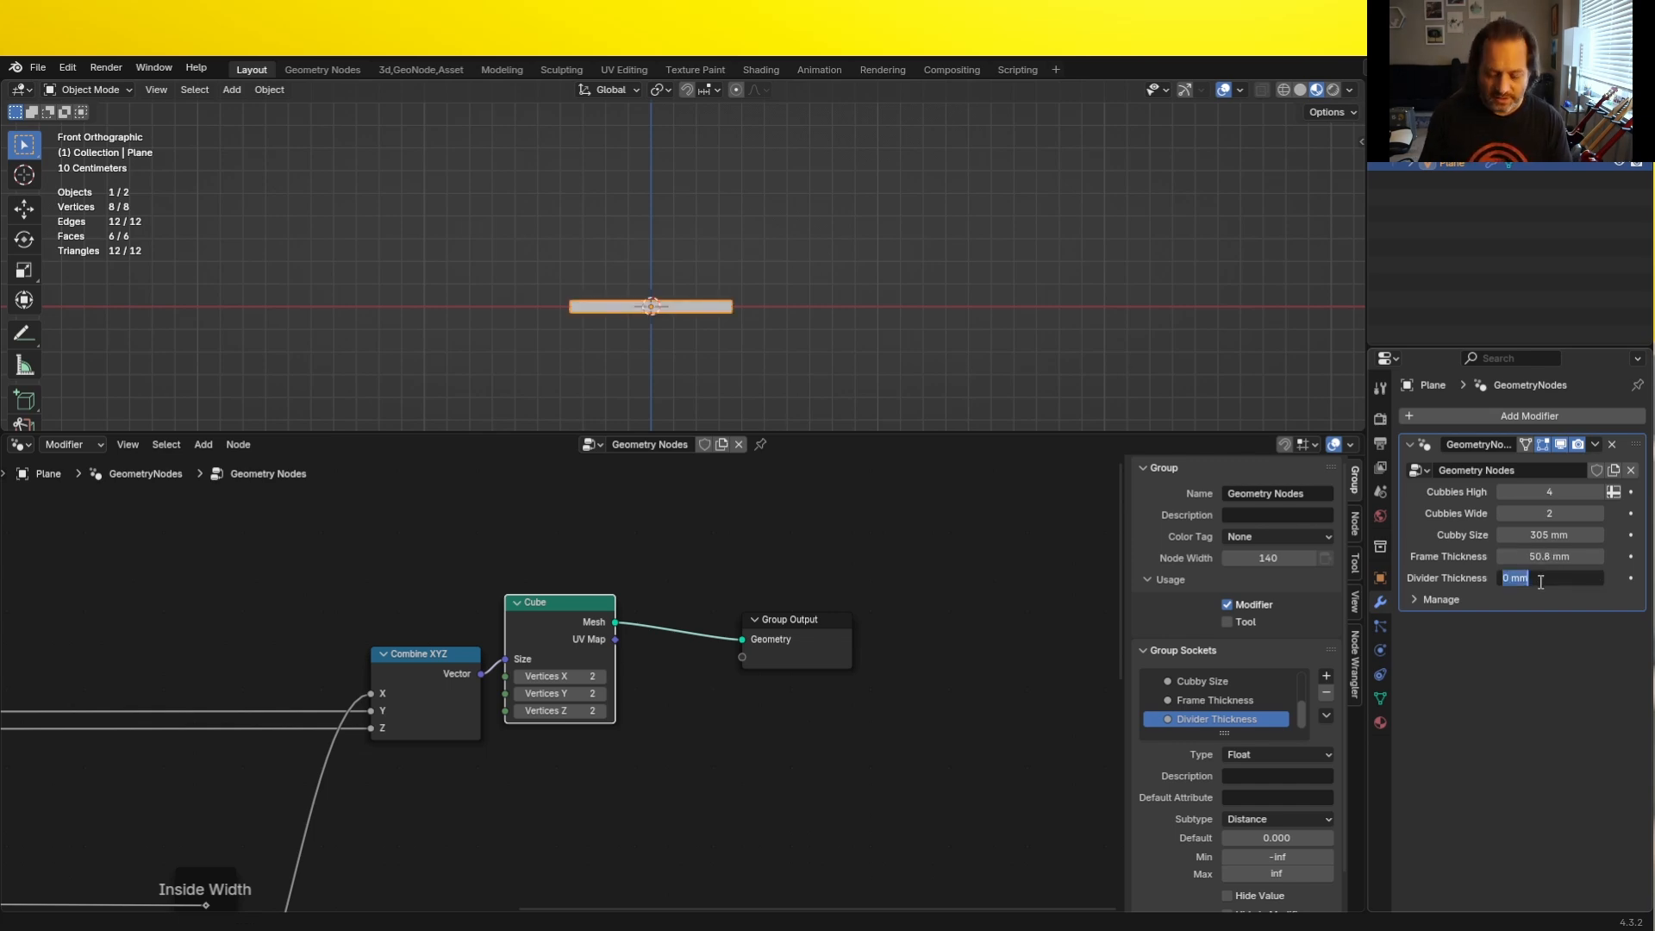
pyautogui.write('.5"')
pyautogui.press('Return')
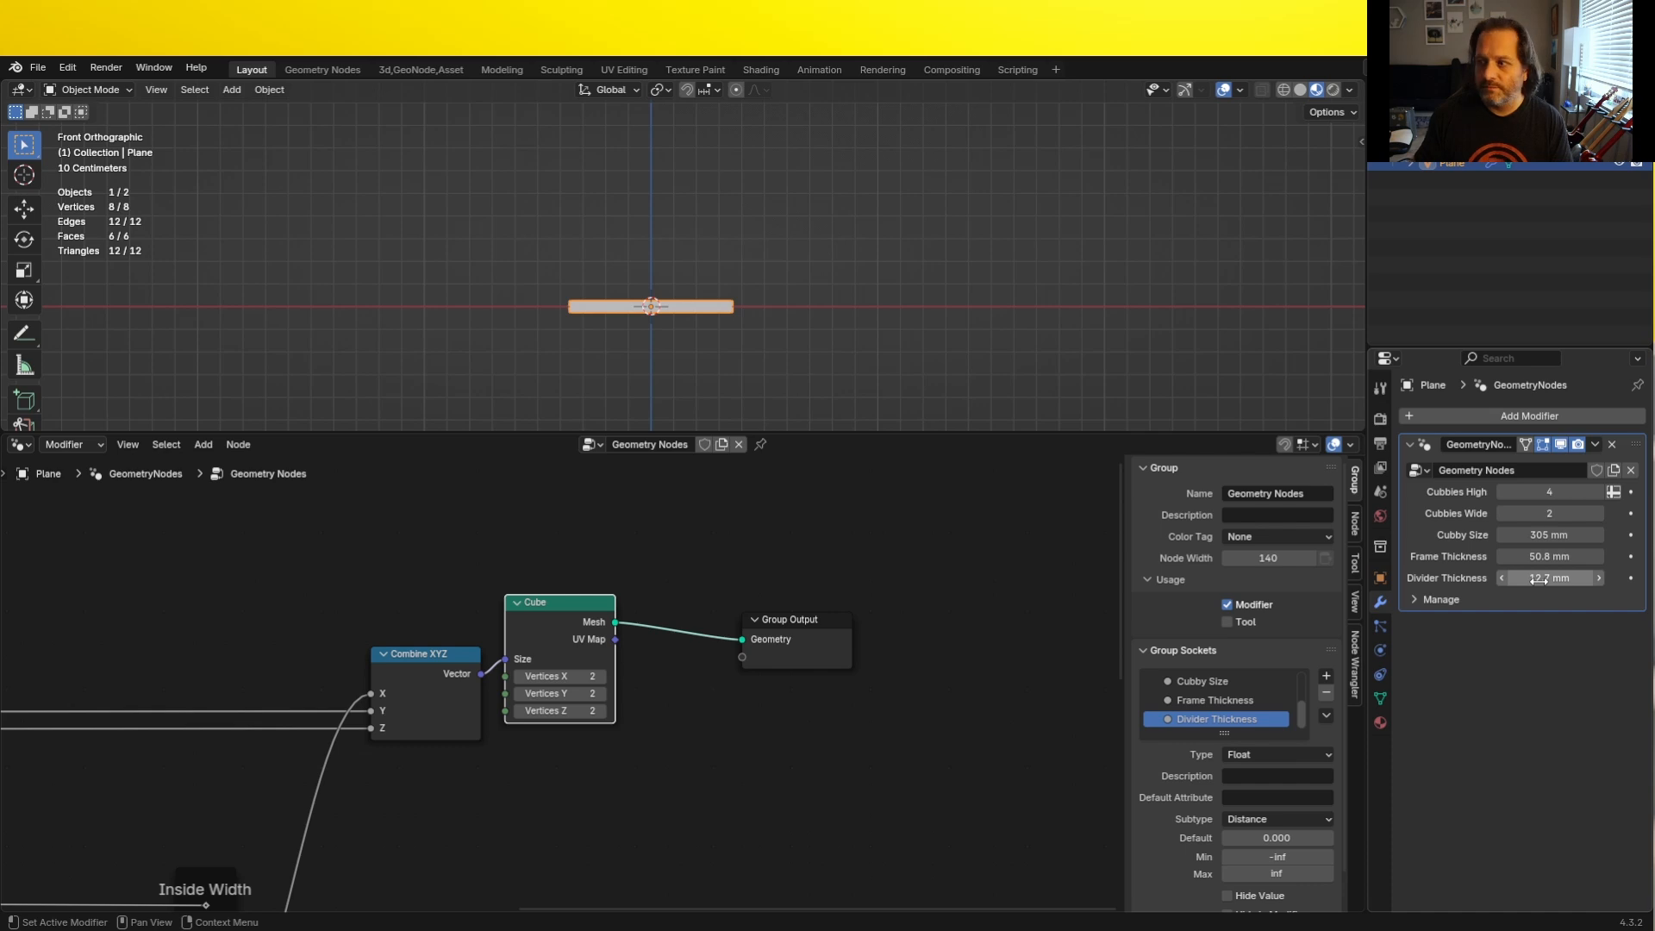
# - Insert a Set Position node between the Cube and the Group Output
pyautogui.moveTo(681, 268); pyautogui.dragTo(715, 307, button='middle')
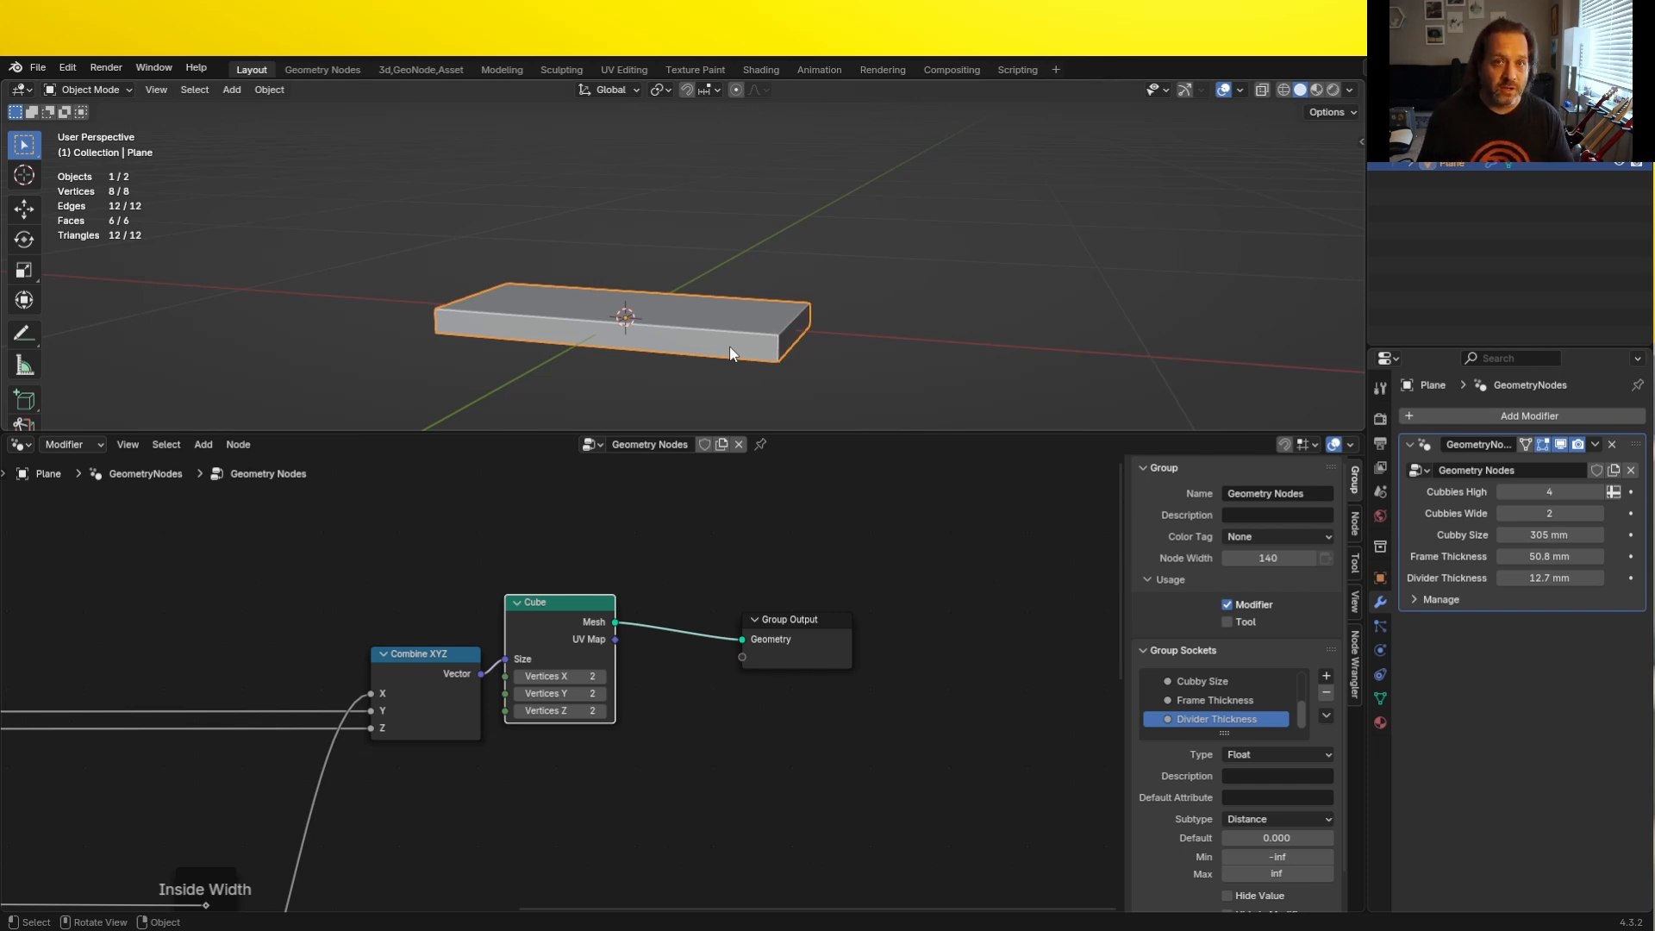
pyautogui.press('KP_1')
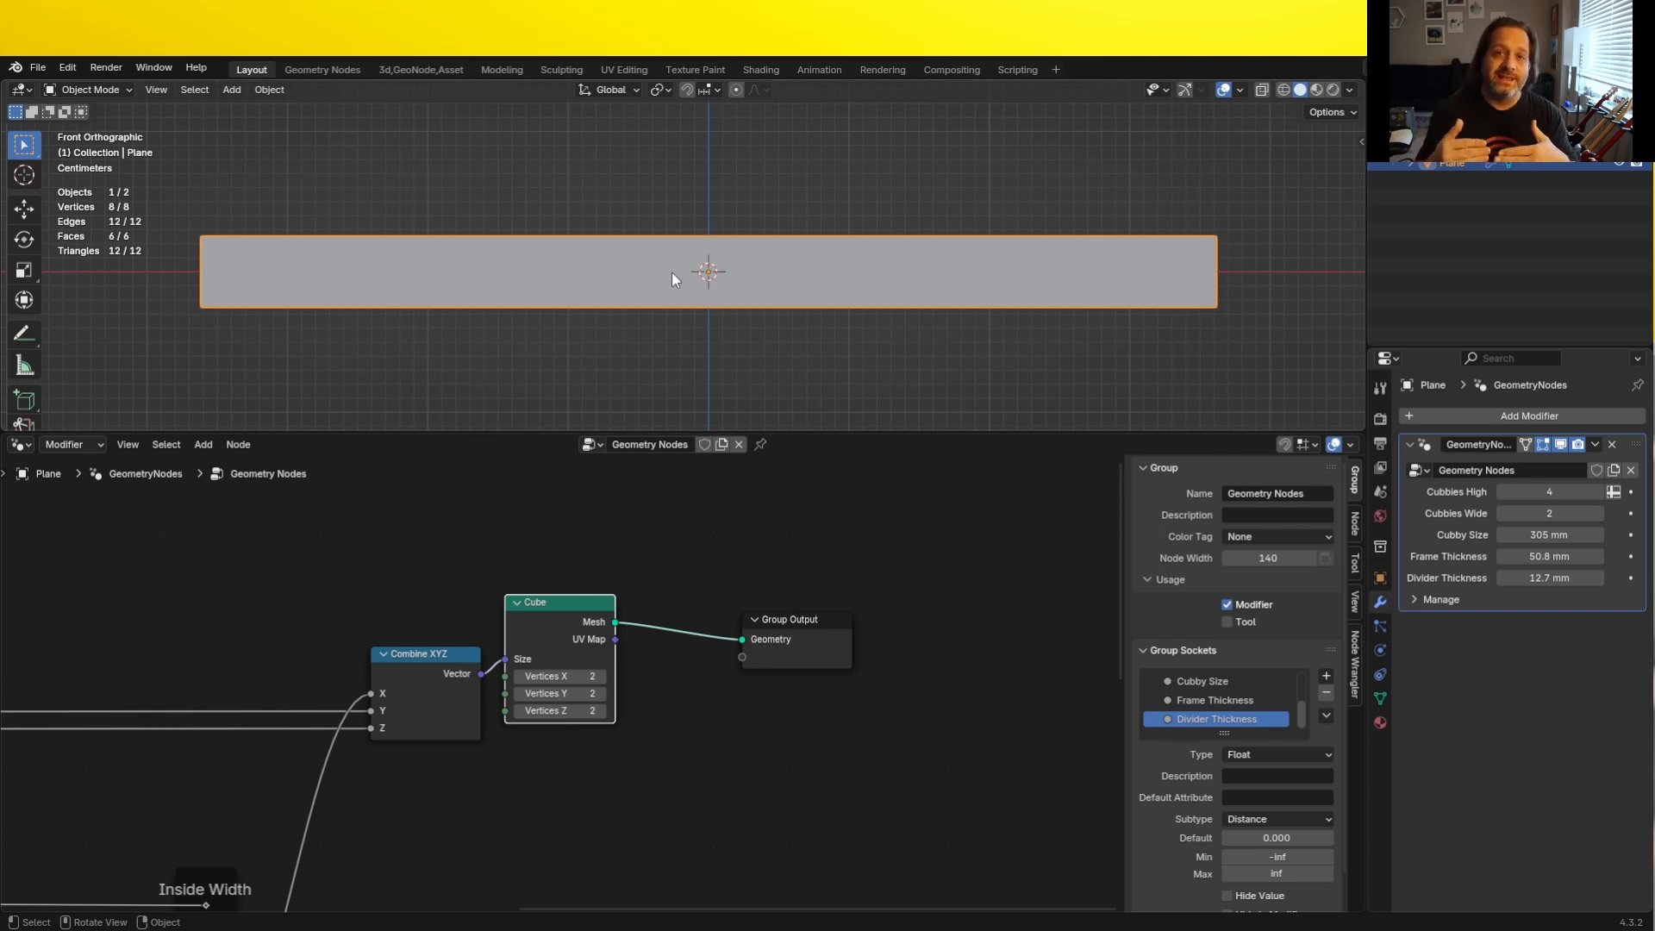
pyautogui.scroll(-2, 711, 573)
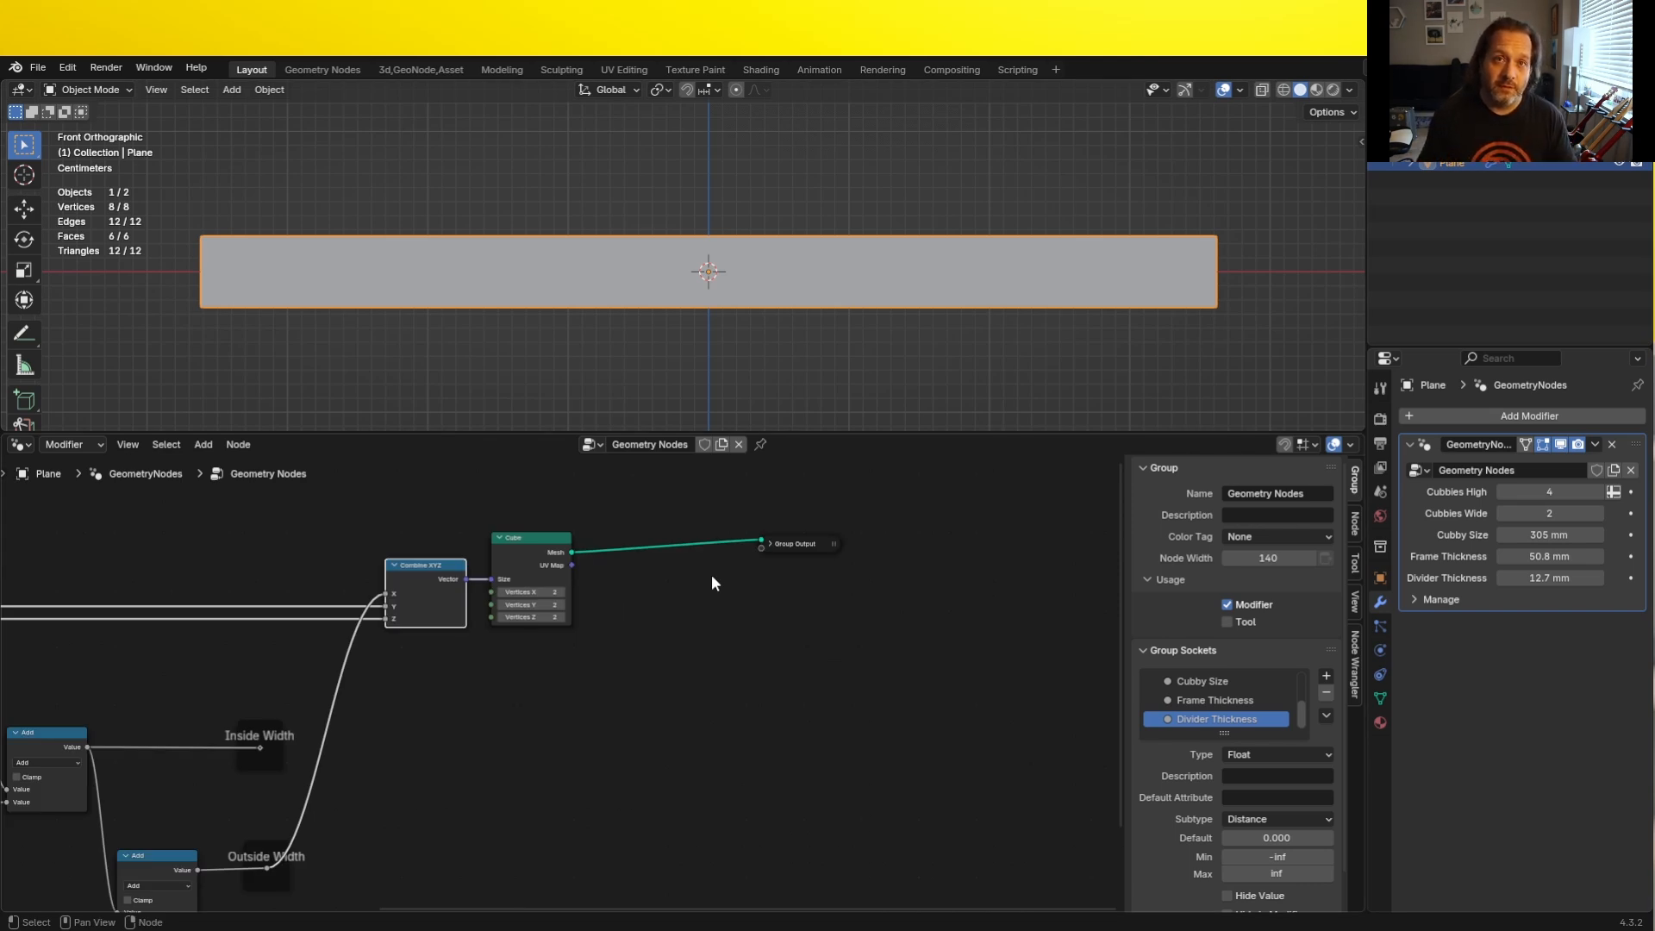
pyautogui.hotkey('shift', 'a')
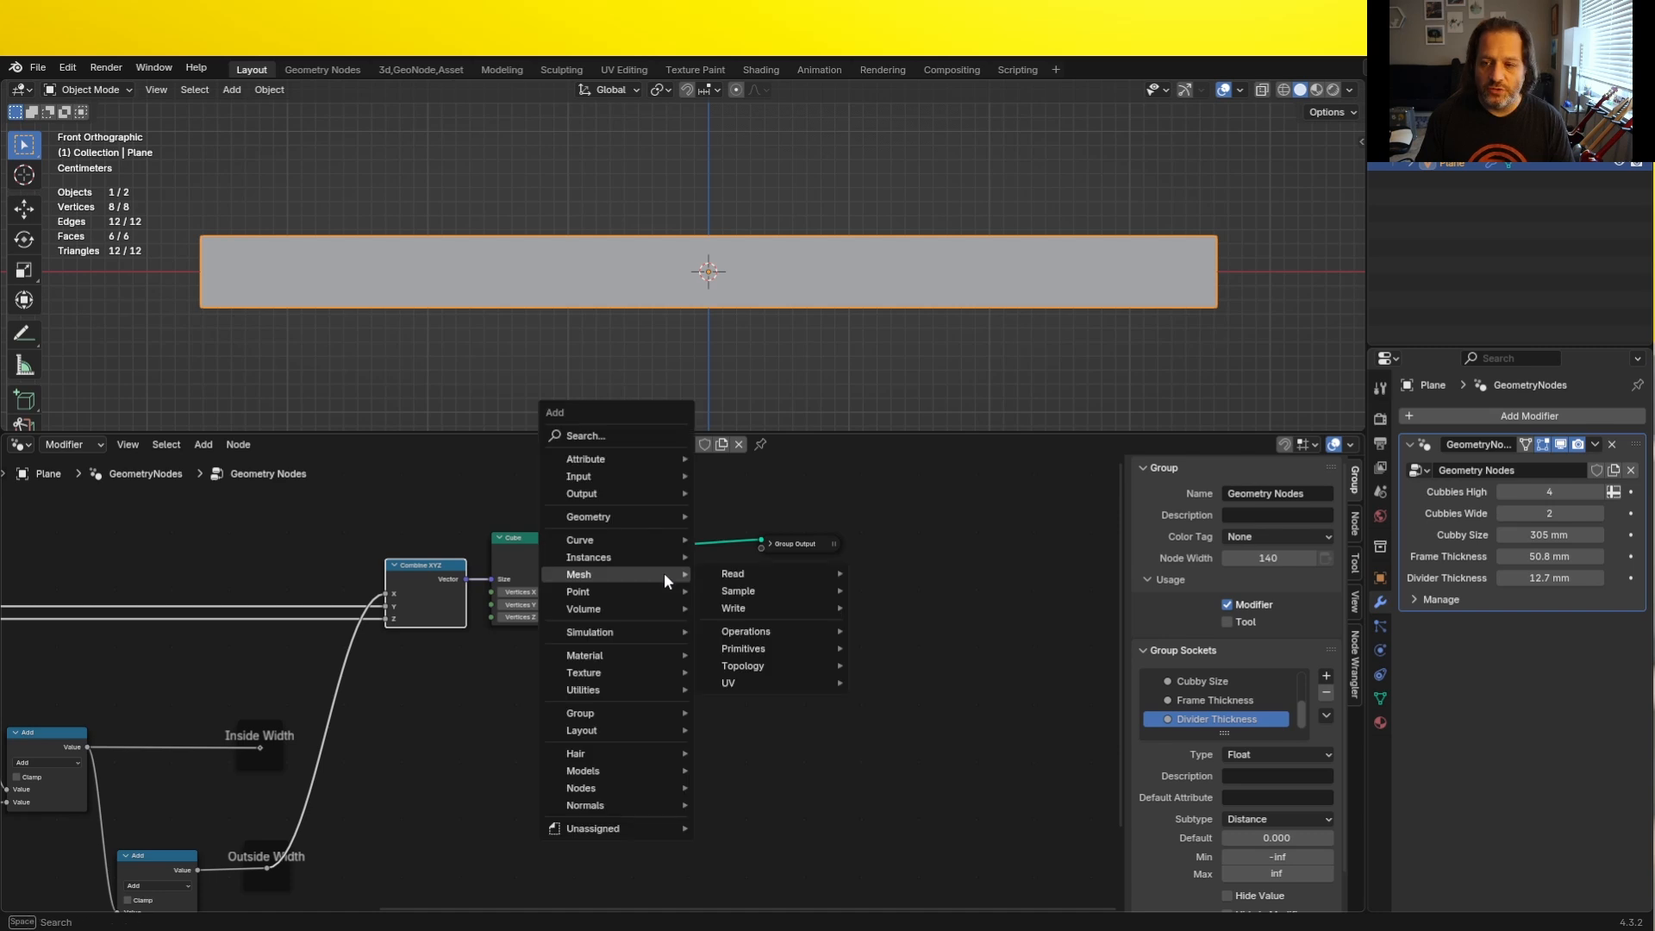
pyautogui.moveTo(623, 516)
pyautogui.moveTo(753, 554)
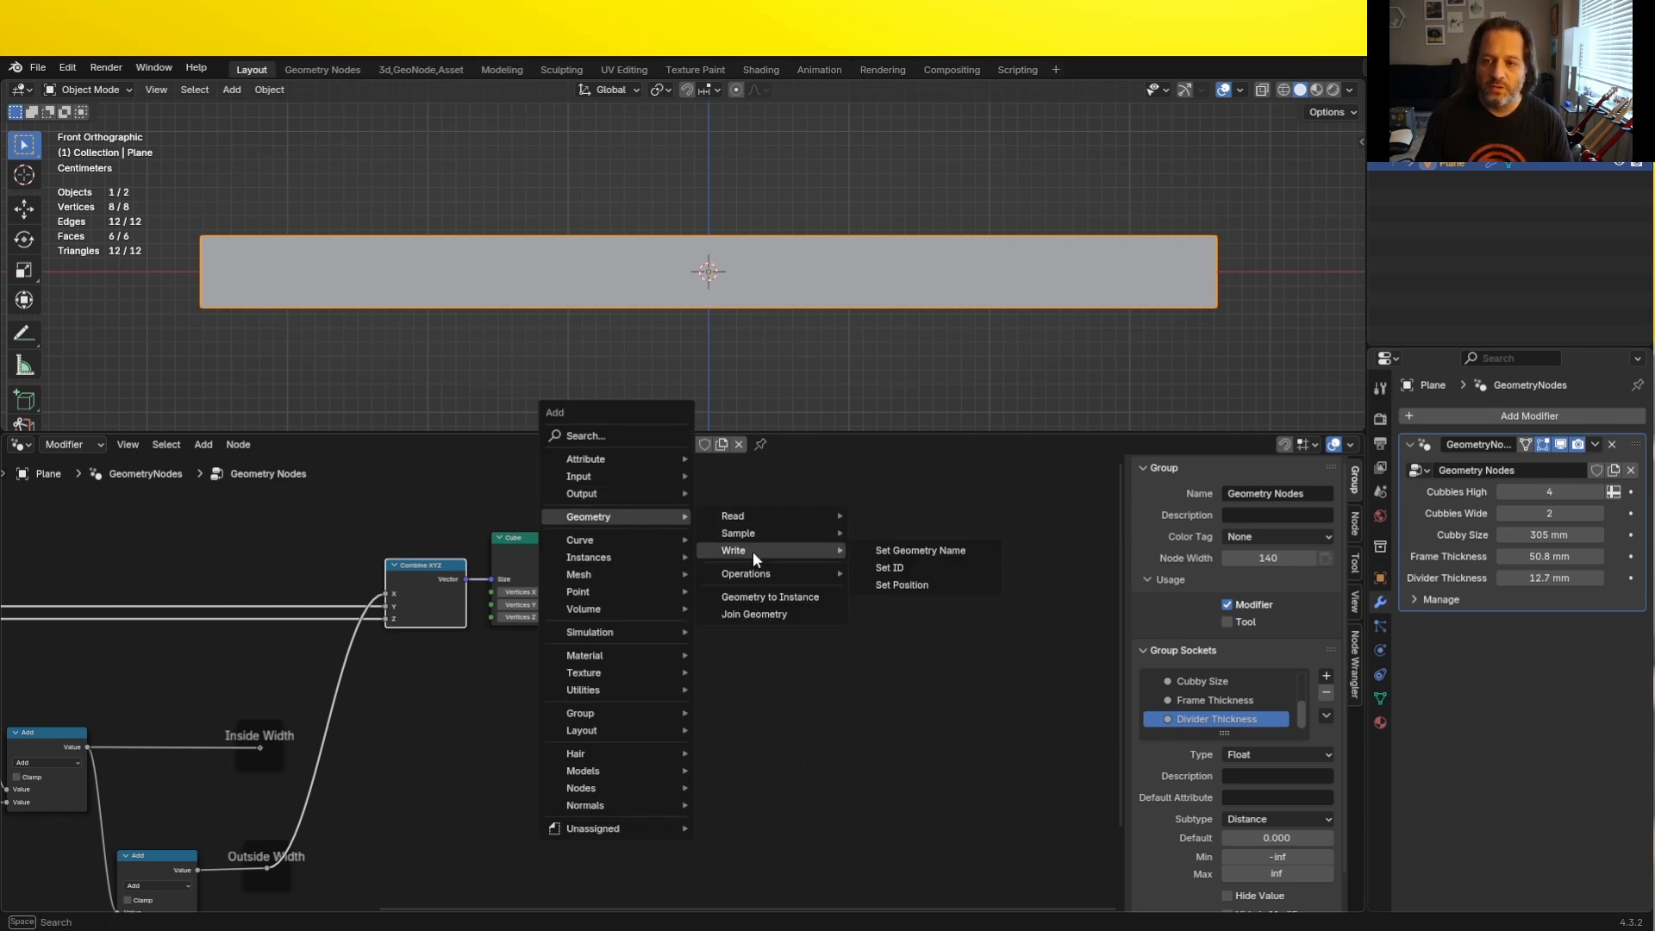
pyautogui.click(897, 583)
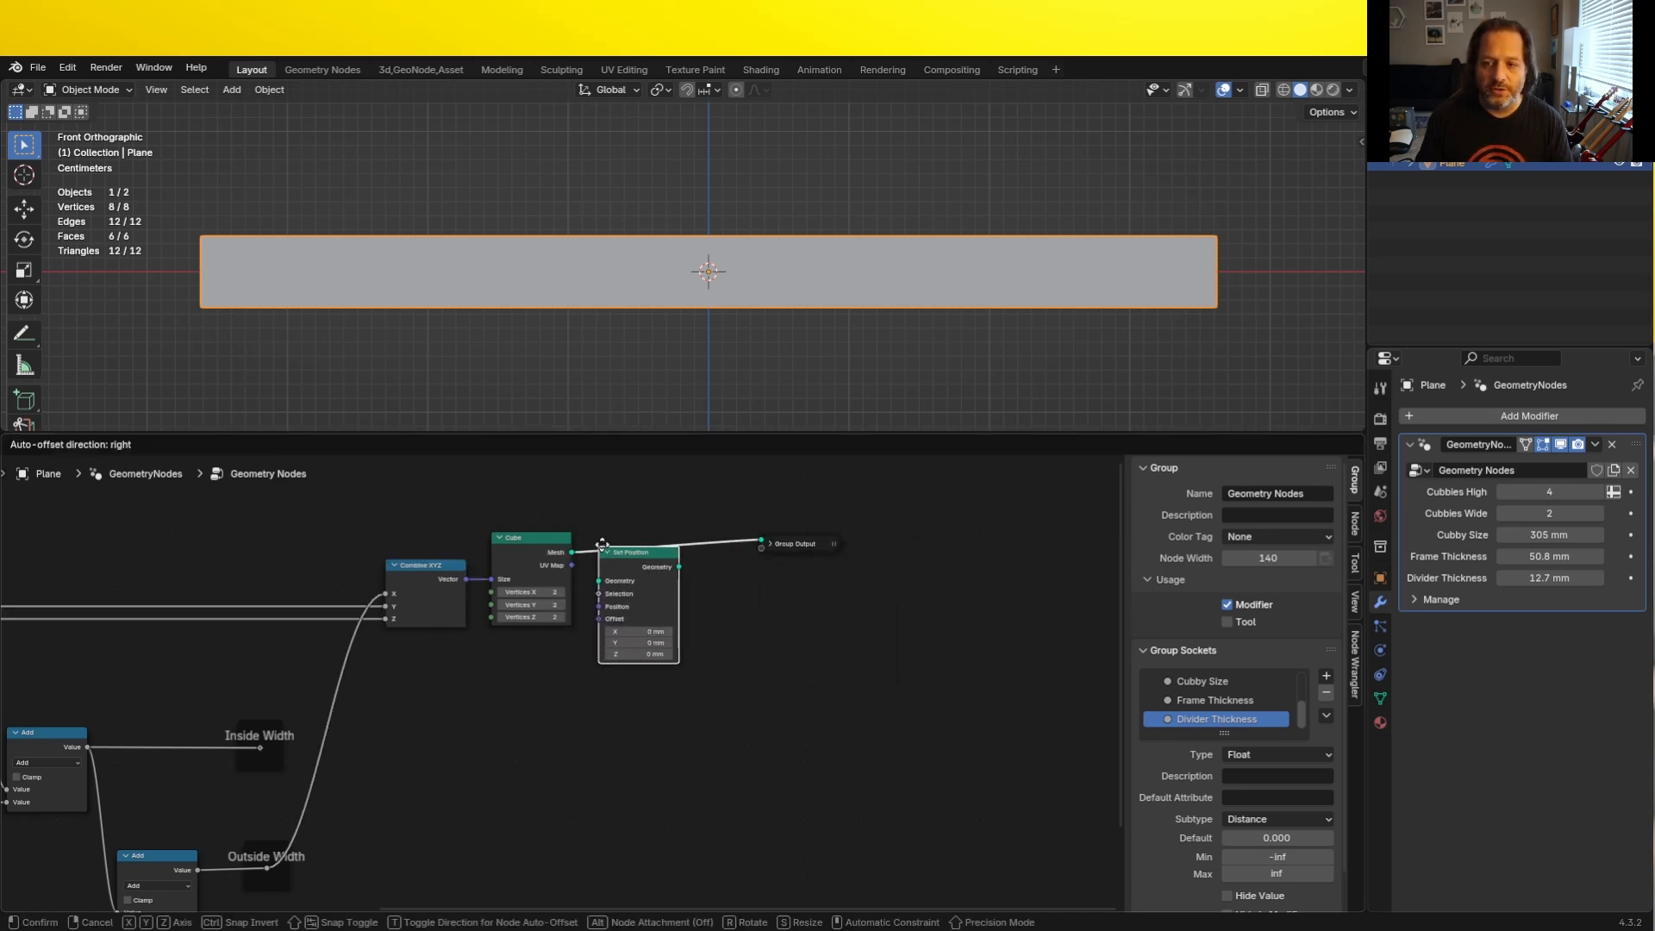
pyautogui.click(622, 574)
pyautogui.scroll(2, 748, 679)
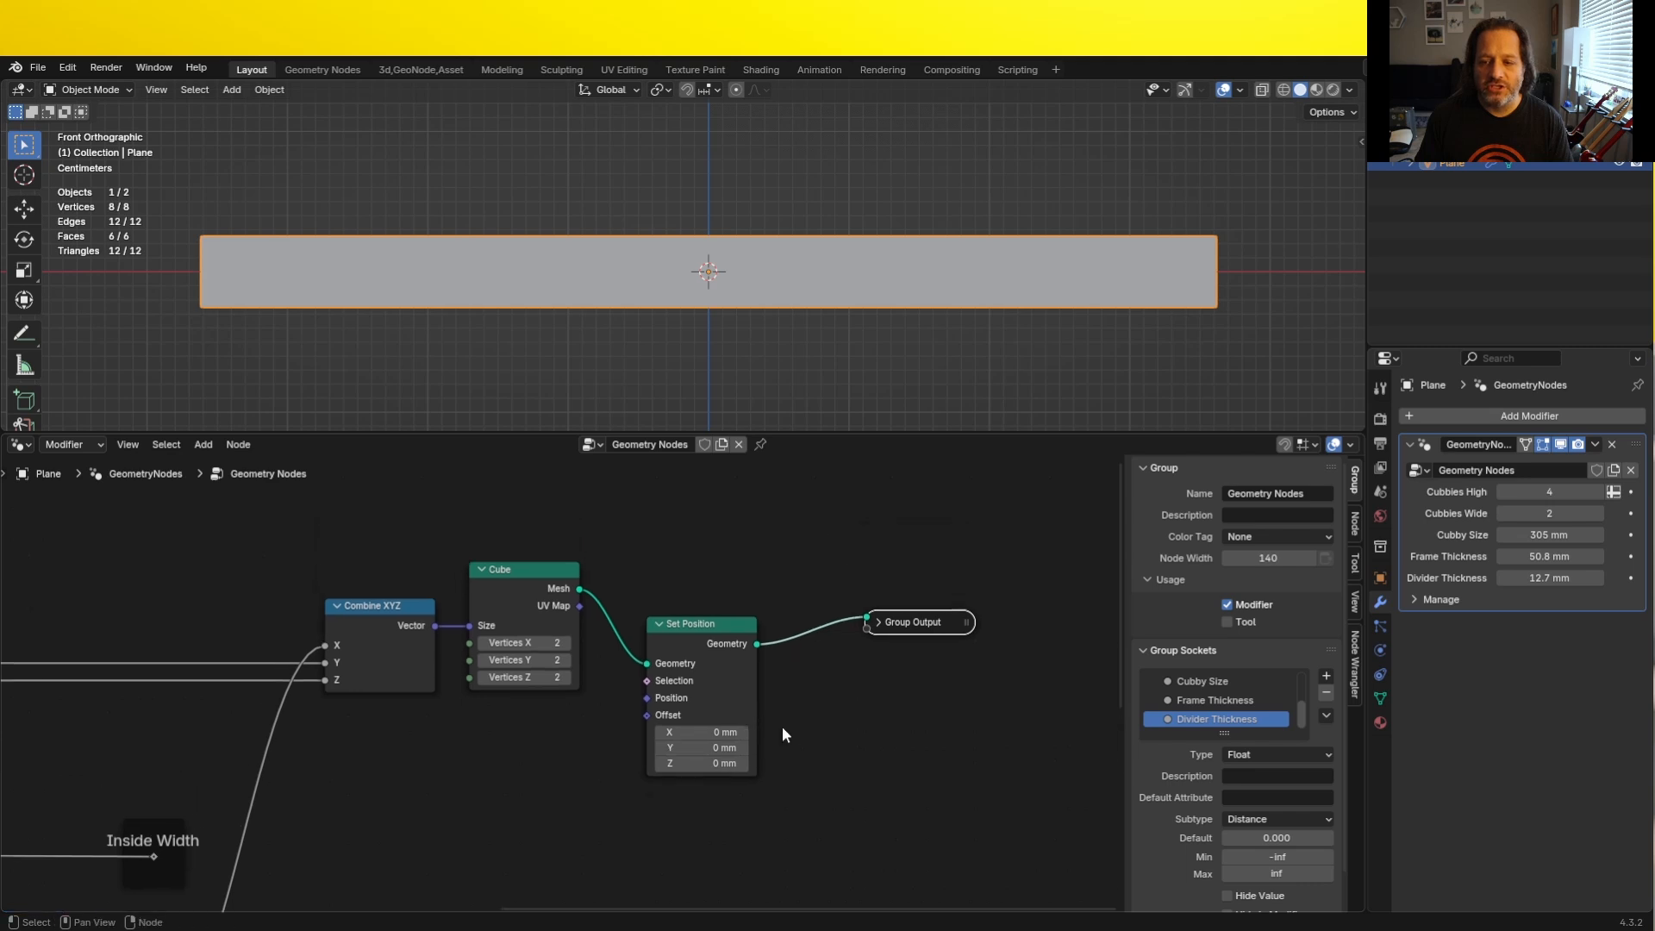
# - Drive the Set Position node's Offset with a new Combine XYZ node and lower its Z value to about -0.040
pyautogui.moveTo(646, 715); pyautogui.dragTo(565, 771)
pyautogui.write('combine')
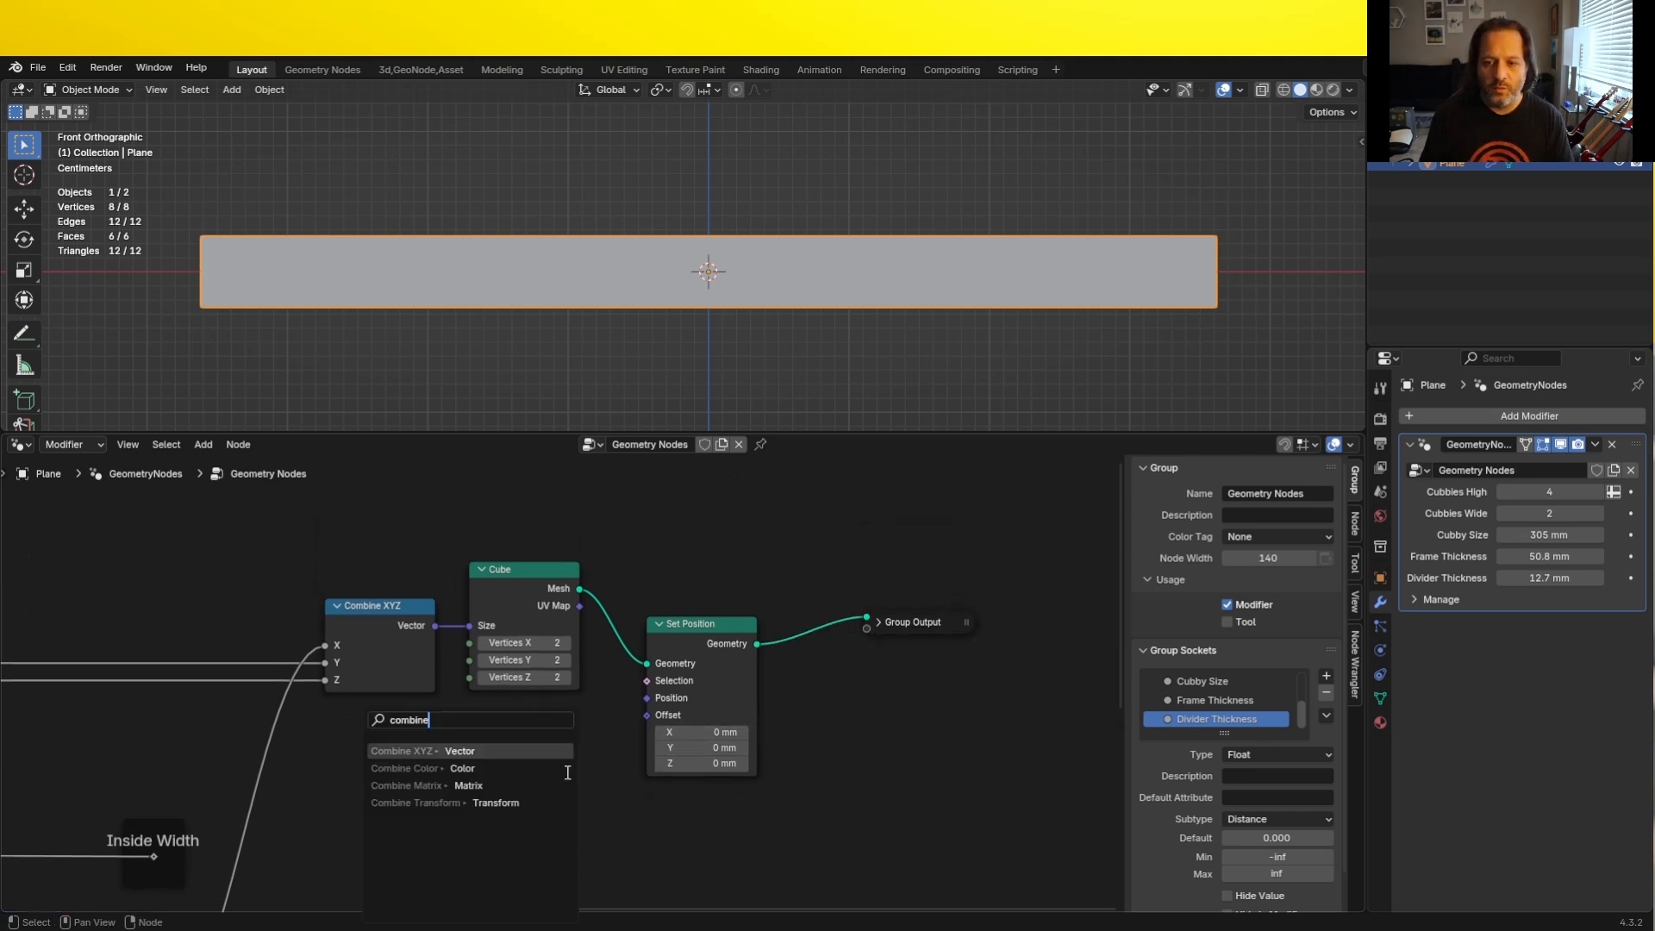
pyautogui.press('Return')
pyautogui.click(566, 772)
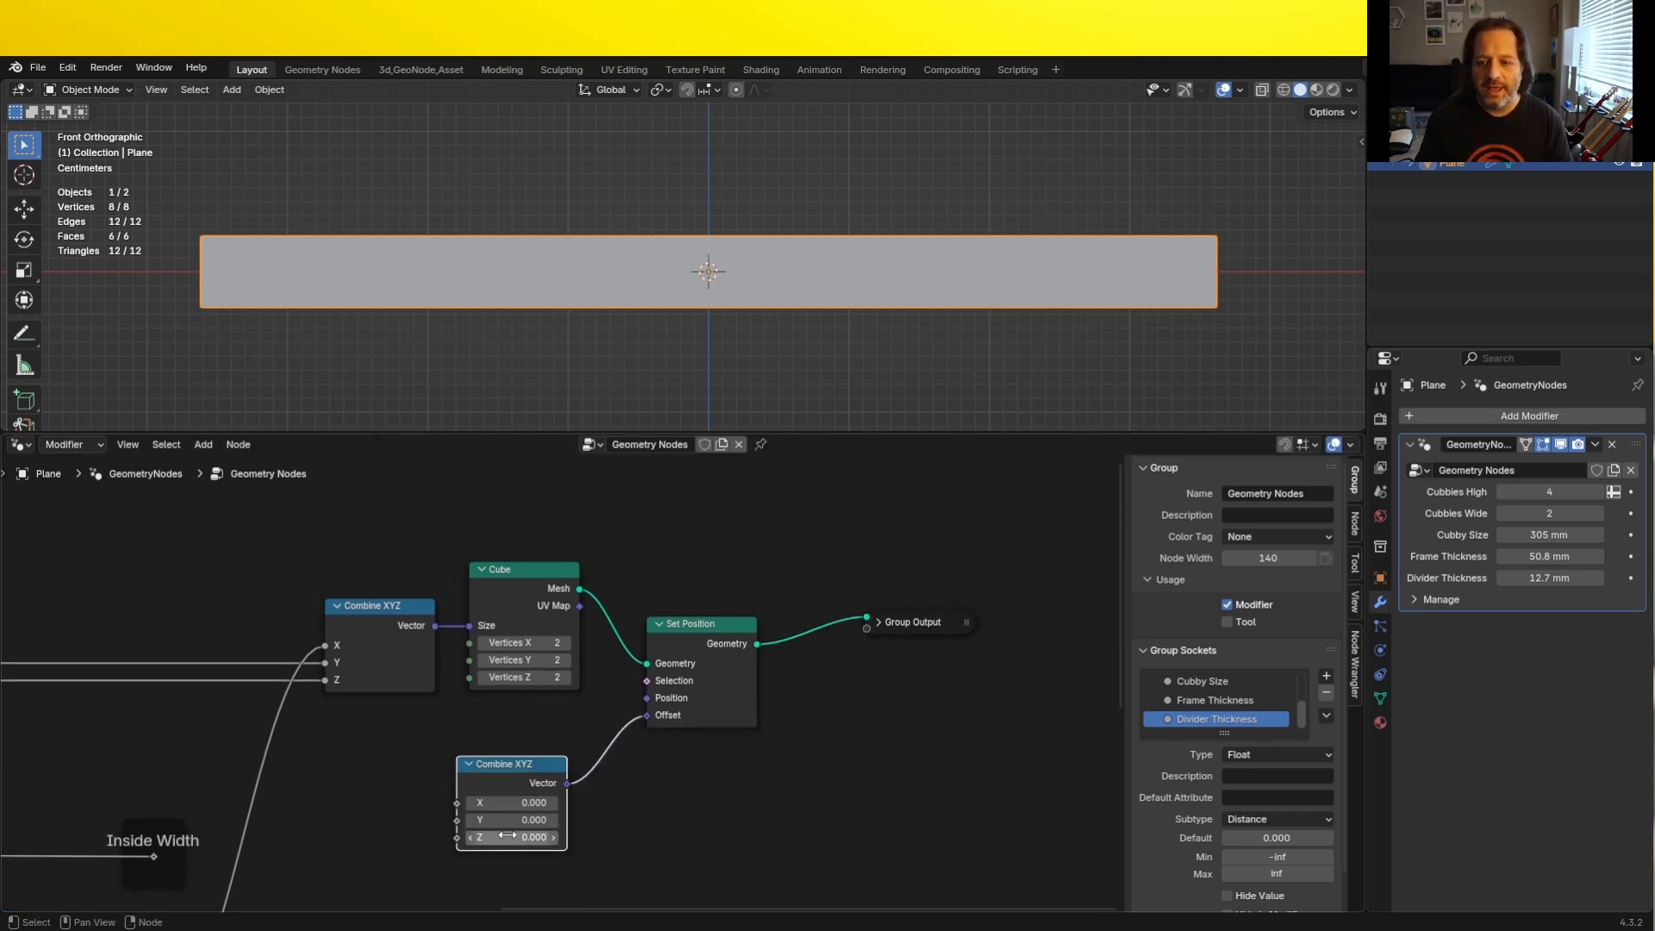
pyautogui.moveTo(510, 837)
pyautogui.mouseDown()
pyautogui.moveTo(533, 837)
pyautogui.moveTo(482, 837)
pyautogui.moveTo(498, 837)
pyautogui.mouseUp()
# - Connect the Group Input's Frame Thickness to the Z input of the Combine XYZ node driving the Offset
pyautogui.scroll(-2, 443, 793)
pyautogui.press('Home')
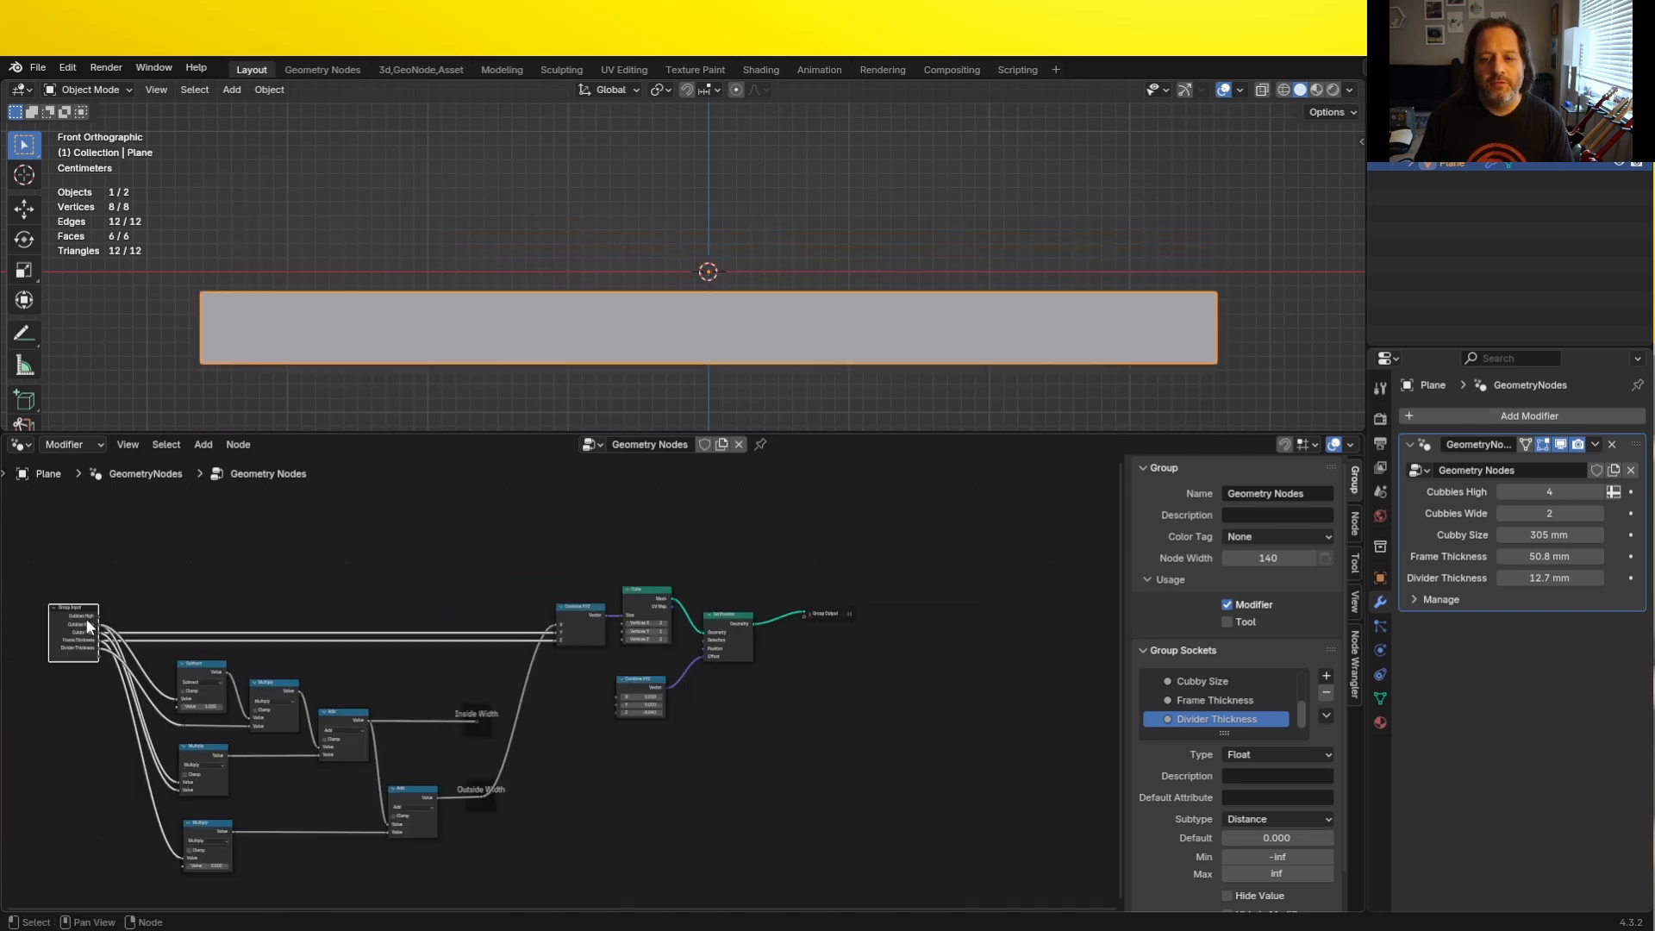
pyautogui.scroll(5, 85, 618)
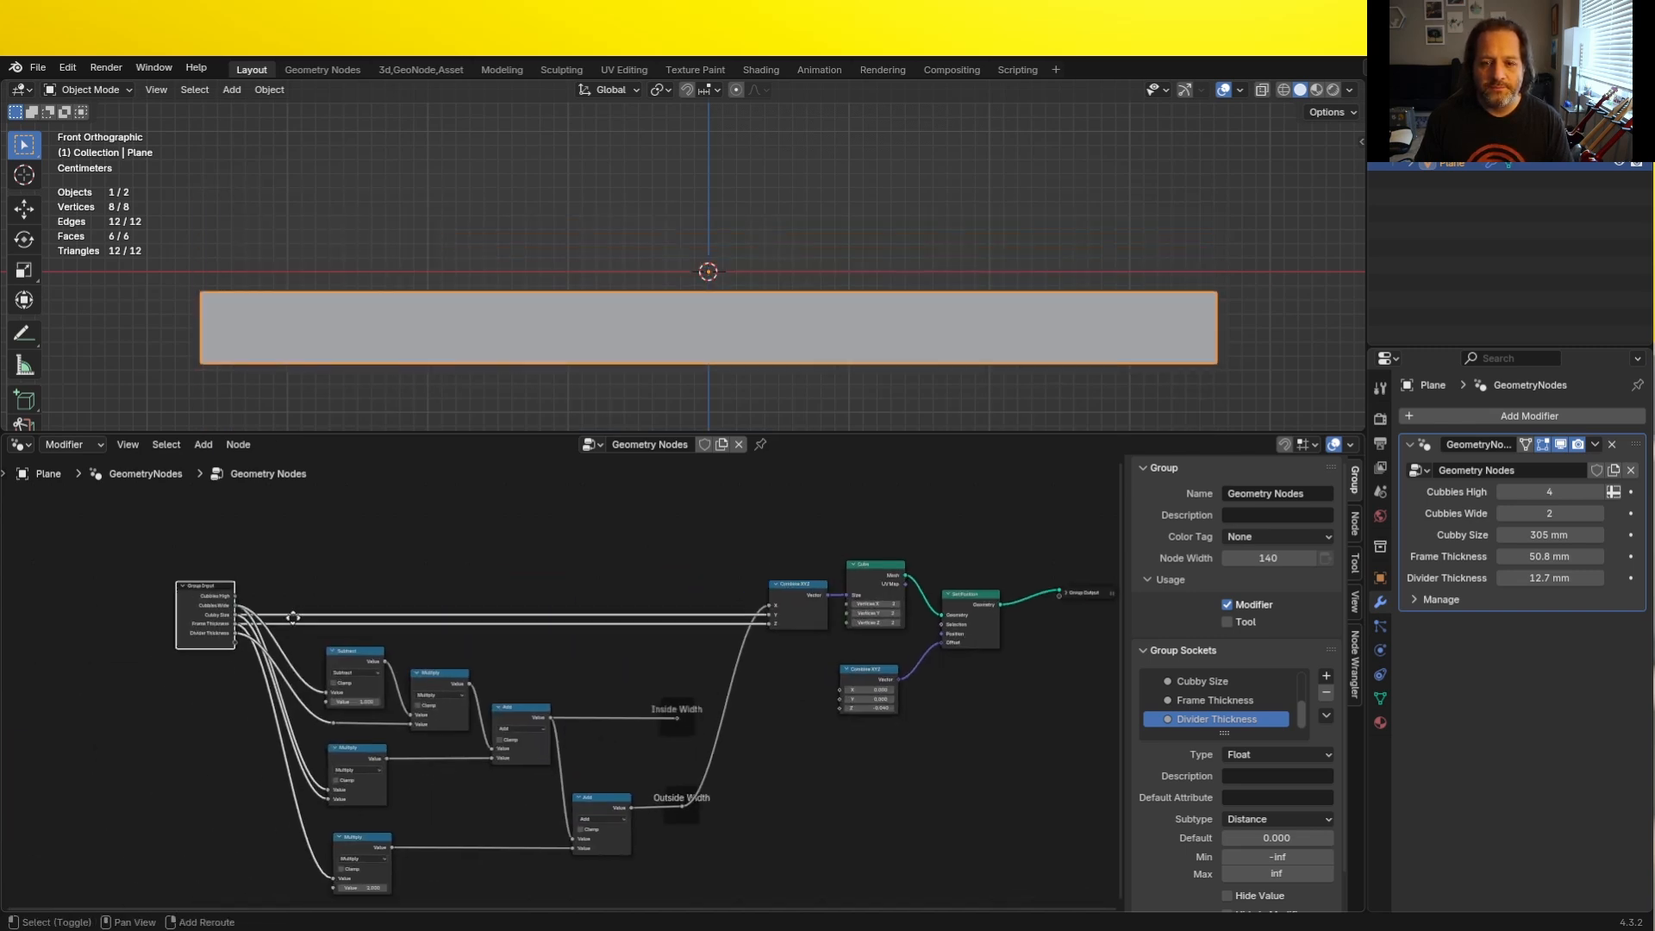
pyautogui.moveTo(132, 620); pyautogui.dragTo(257, 644, button='middle')
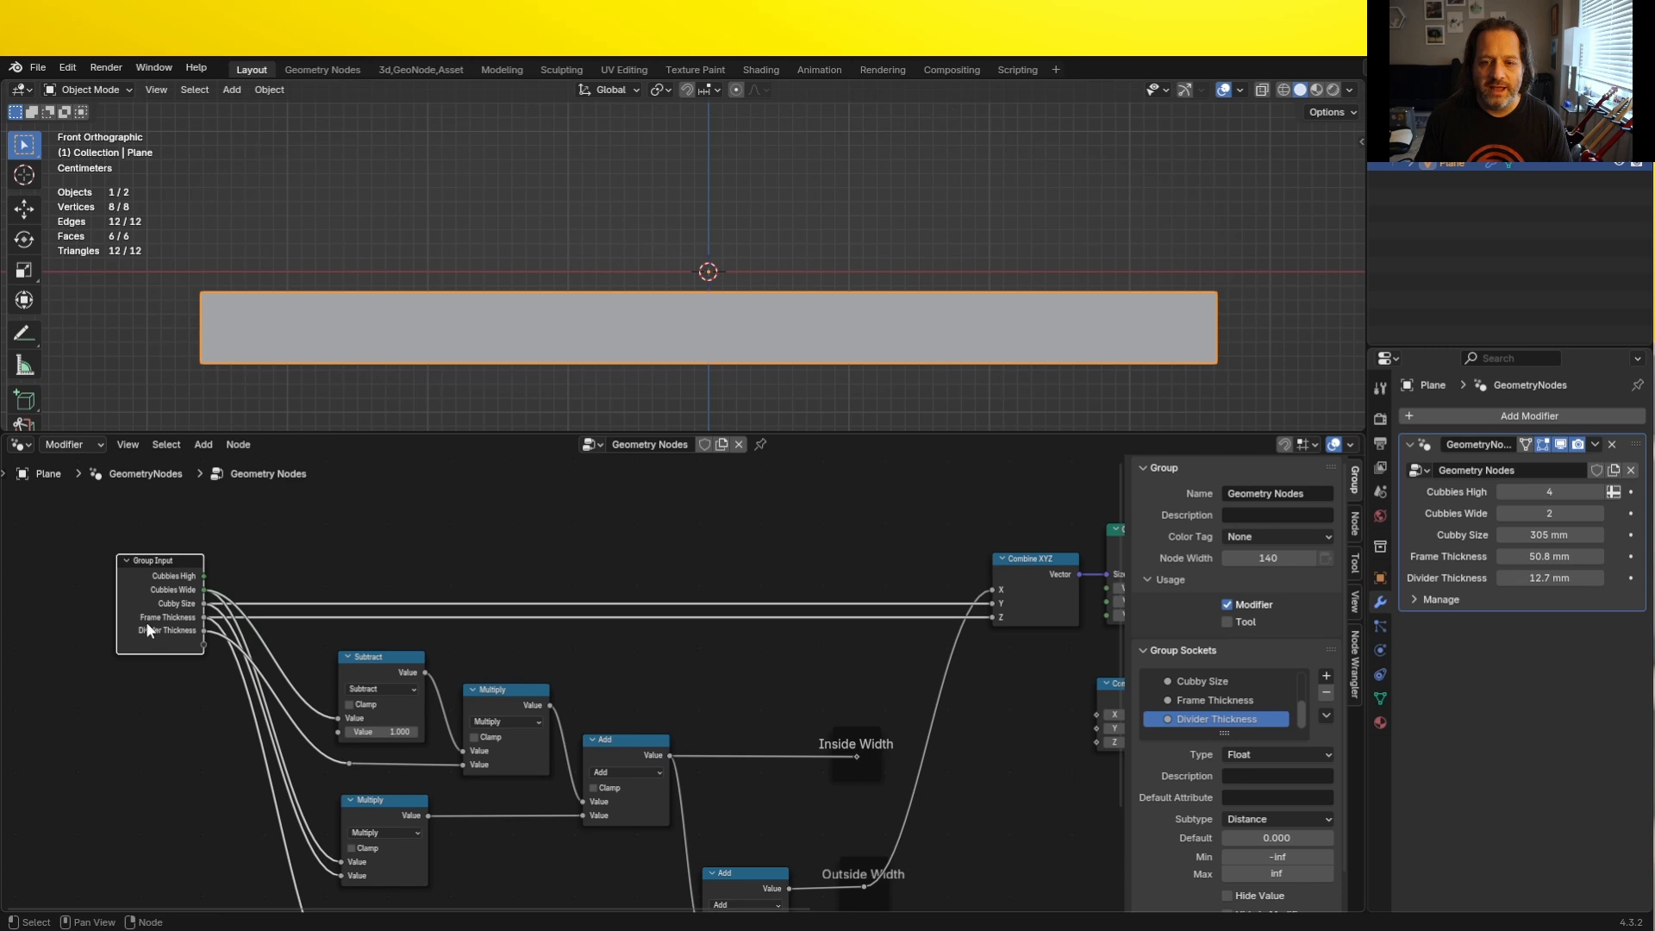
pyautogui.scroll(-7, 185, 619)
pyautogui.scroll(6, 621, 699)
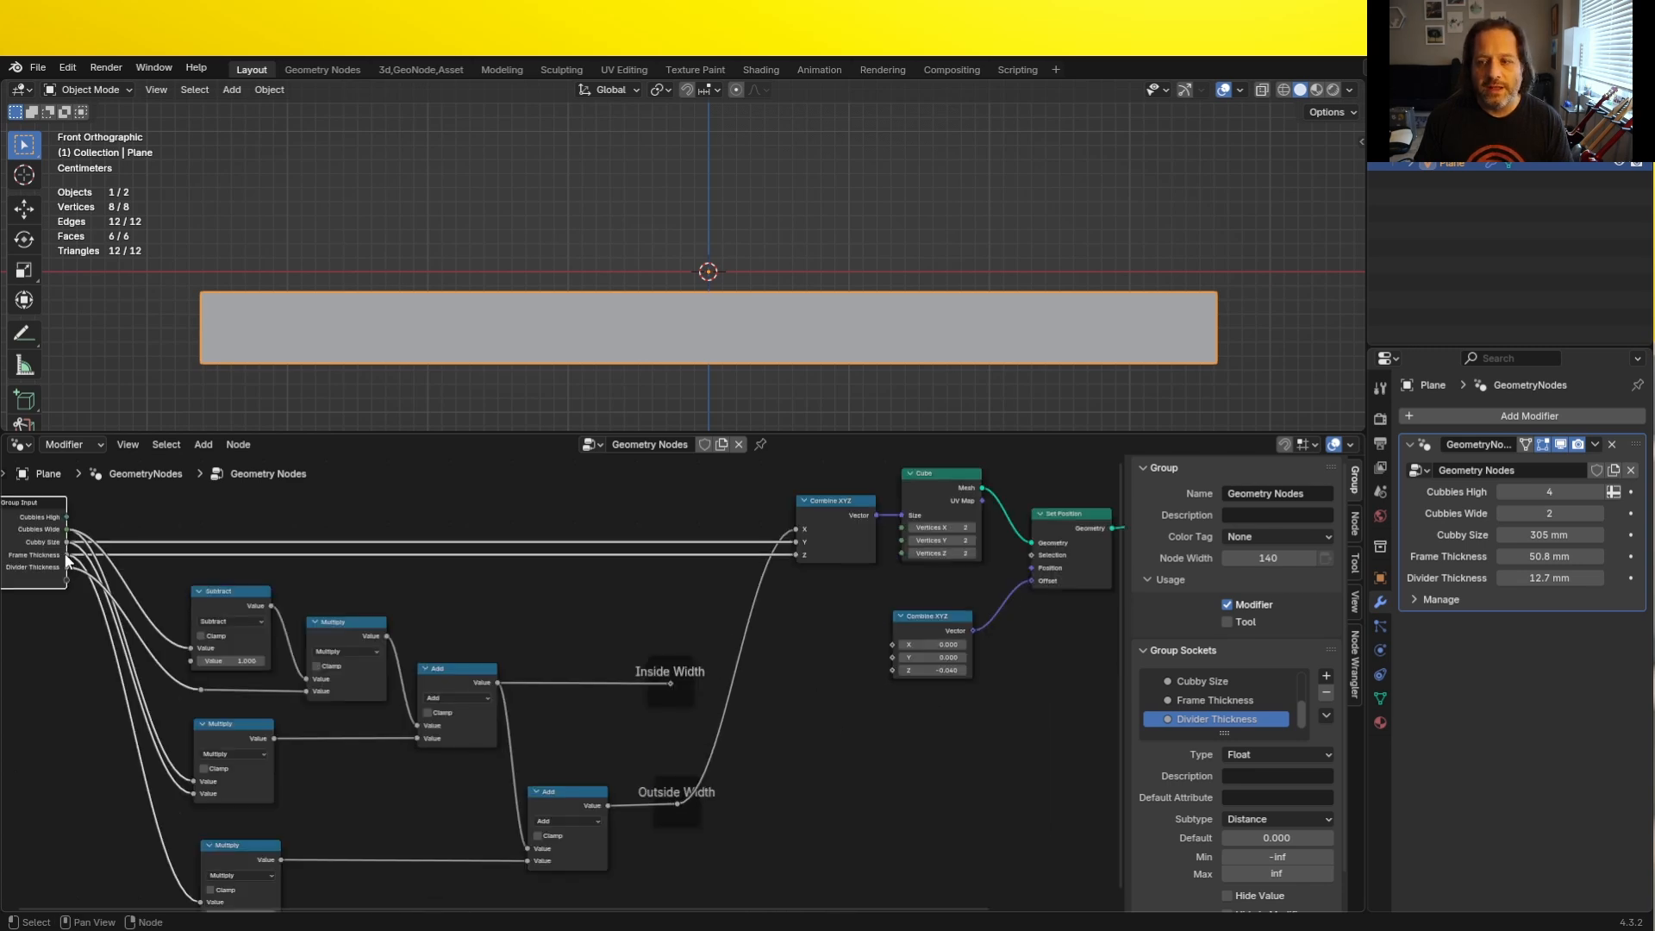
pyautogui.moveTo(68, 555); pyautogui.dragTo(900, 671)
pyautogui.moveTo(897, 676); pyautogui.dragTo(704, 693, button='middle')
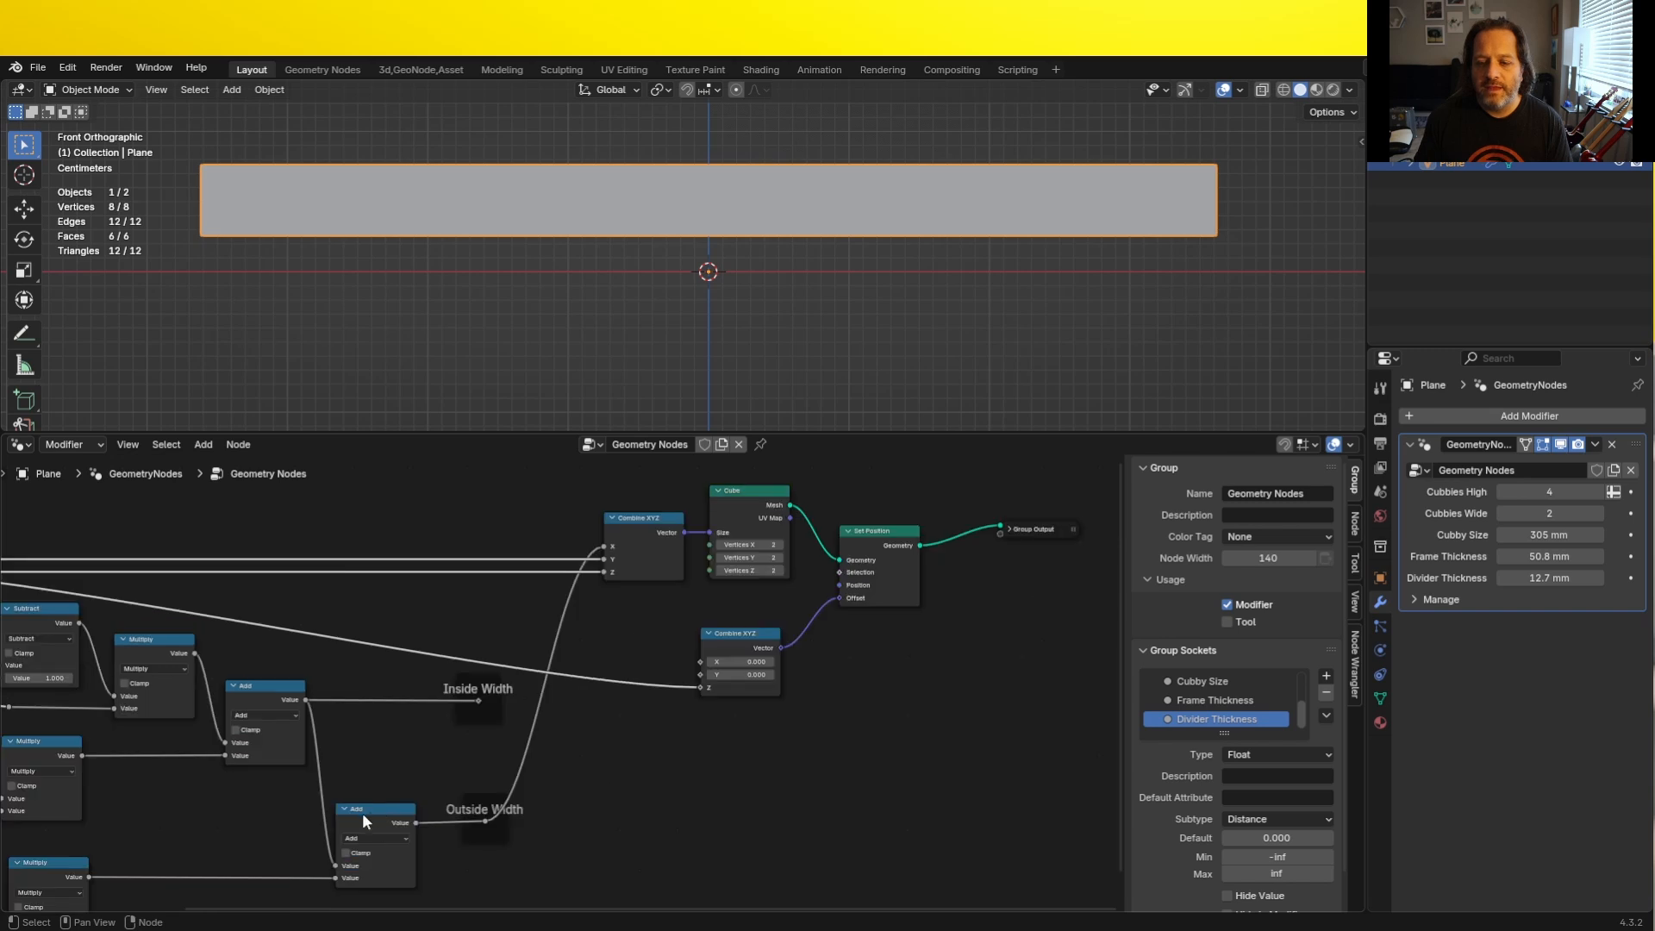
# - Insert a copy of the Multiply node, with factor 0.500, between Frame Thickness and the Z input of the offset's Combine XYZ node
pyautogui.click(127, 640)
pyautogui.hotkey('shift', 'd')
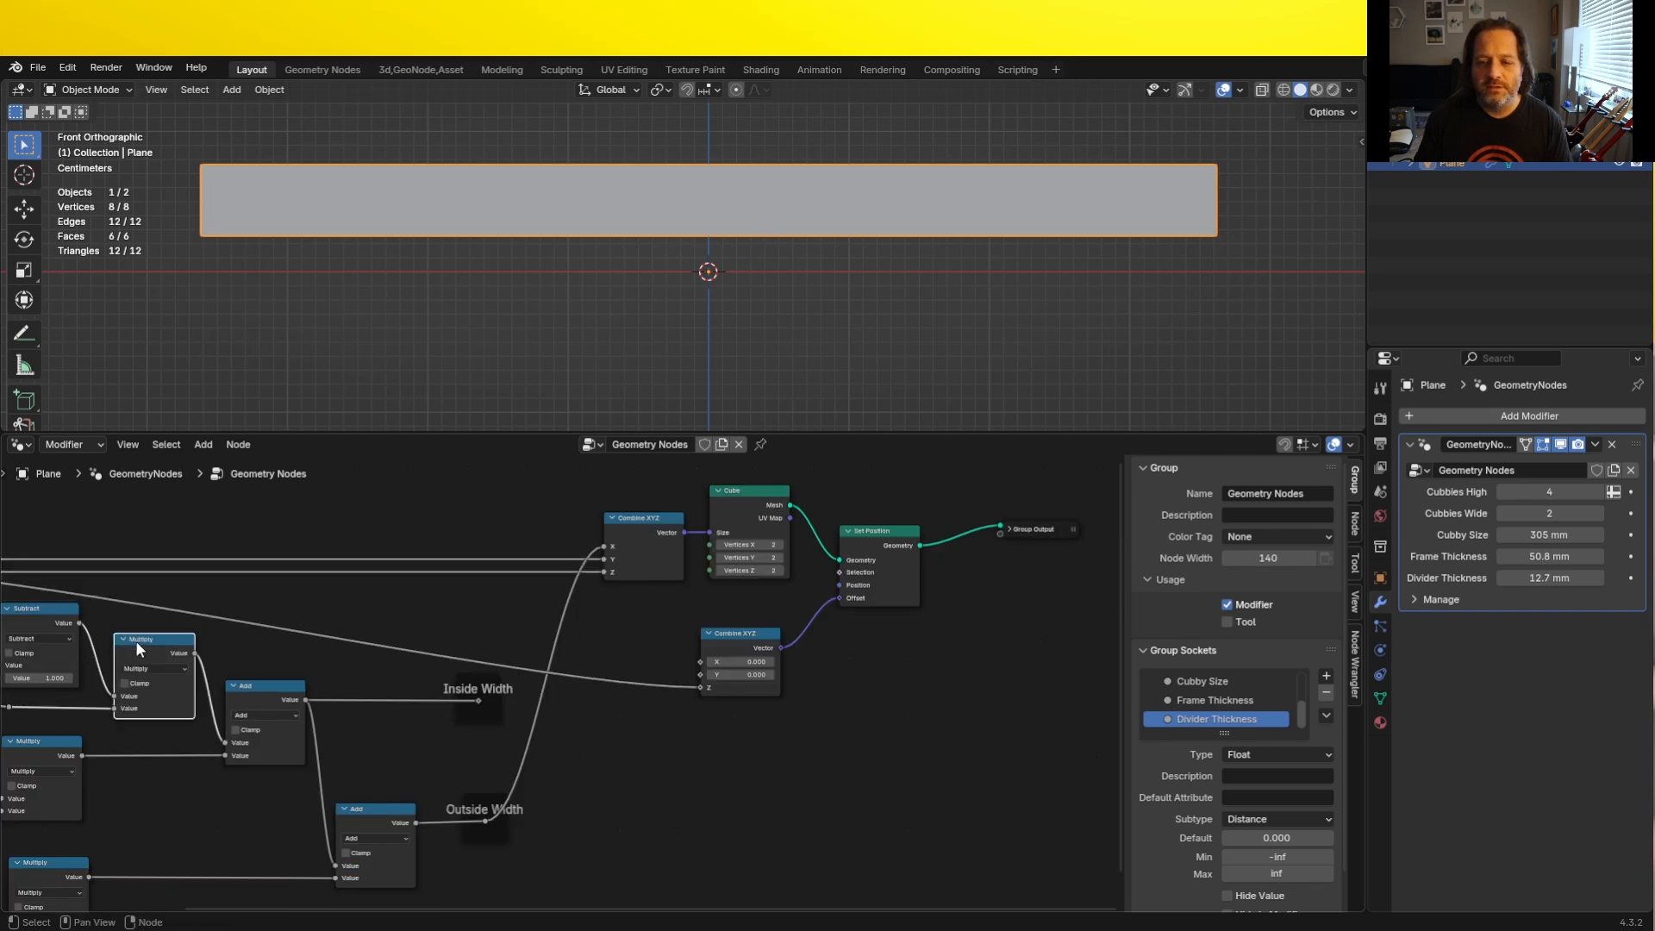
pyautogui.click(634, 640)
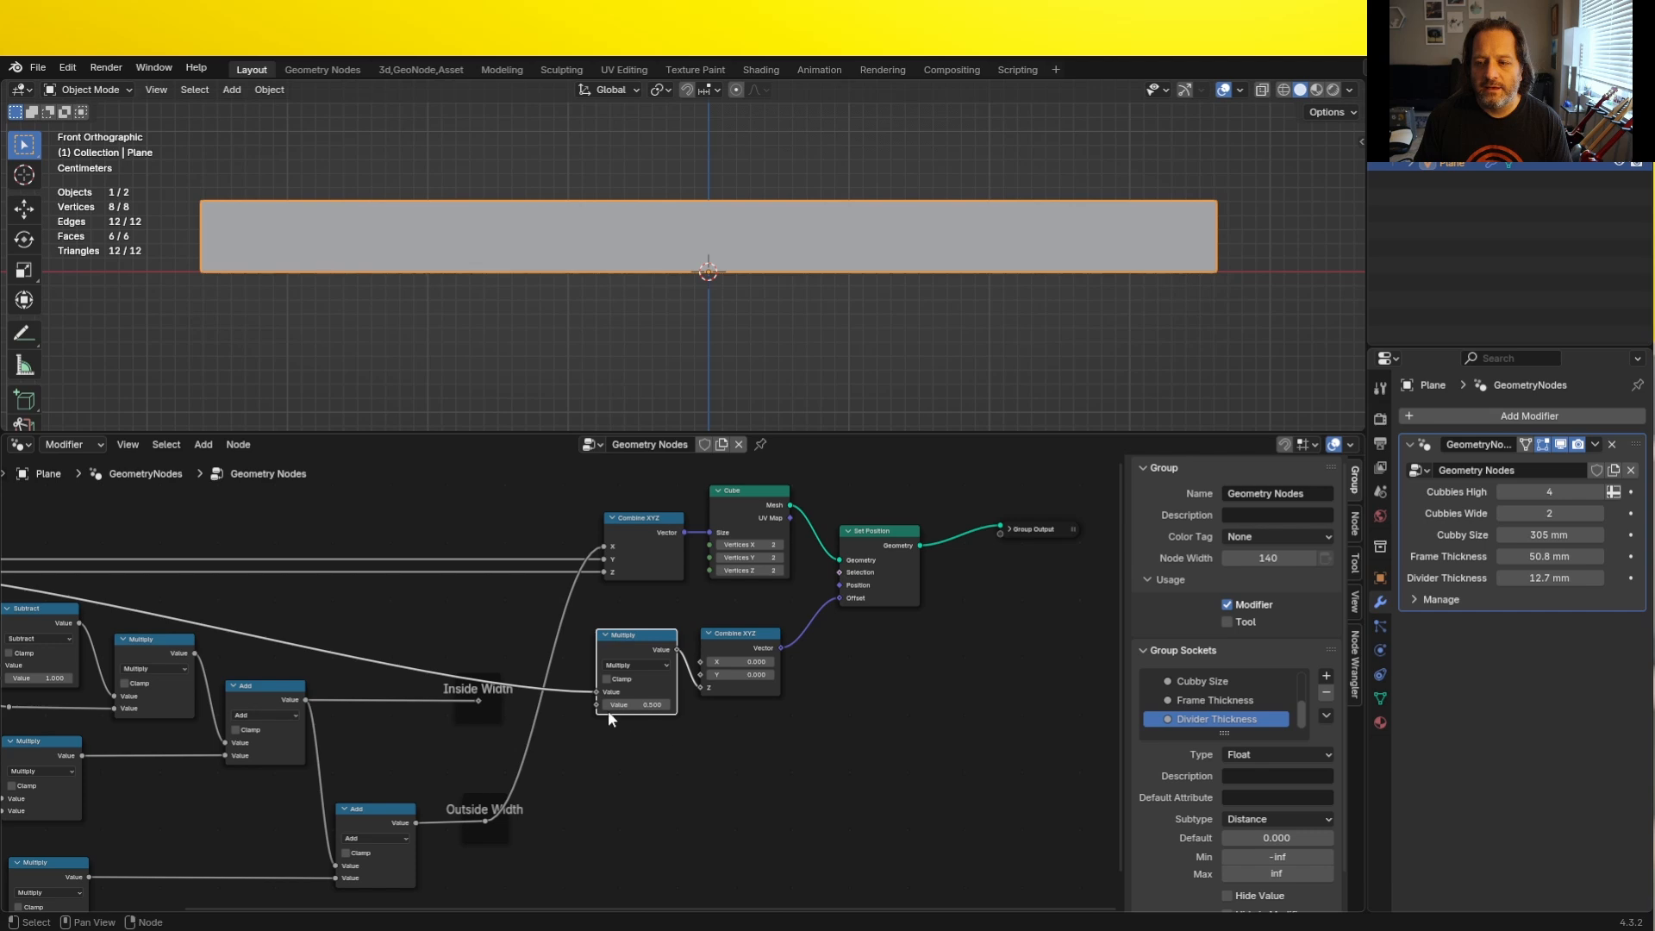
pyautogui.scroll(4, 607, 710)
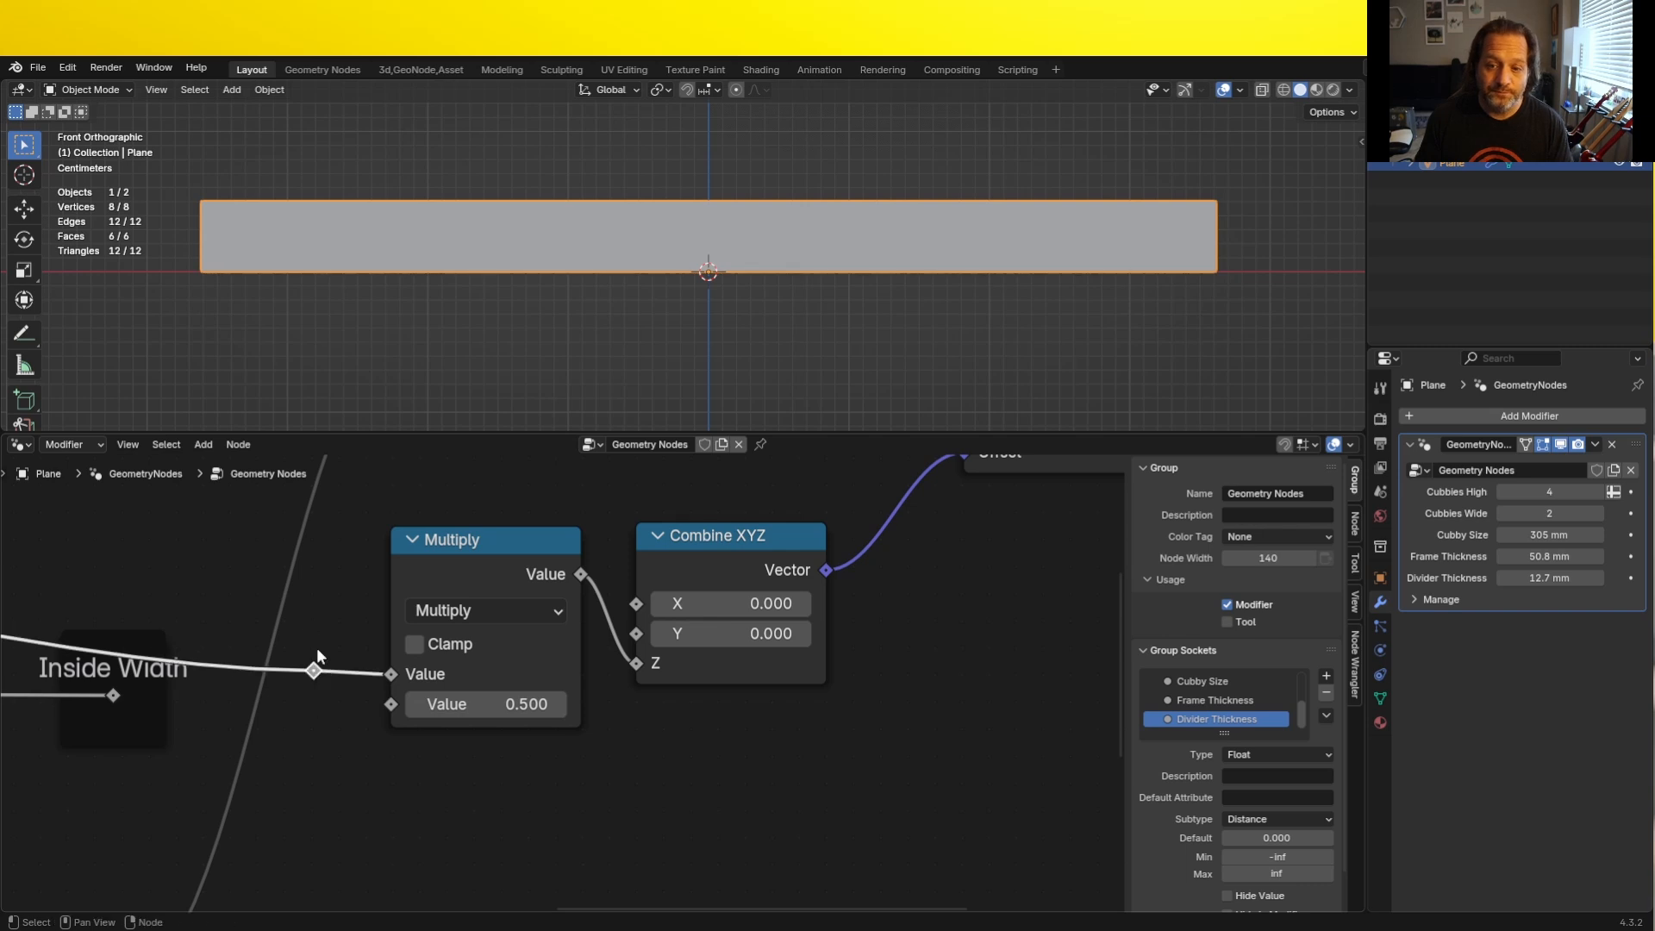
pyautogui.scroll(-2, 317, 648)
pyautogui.scroll(5, 742, 297)
pyautogui.scroll(2, 755, 291)
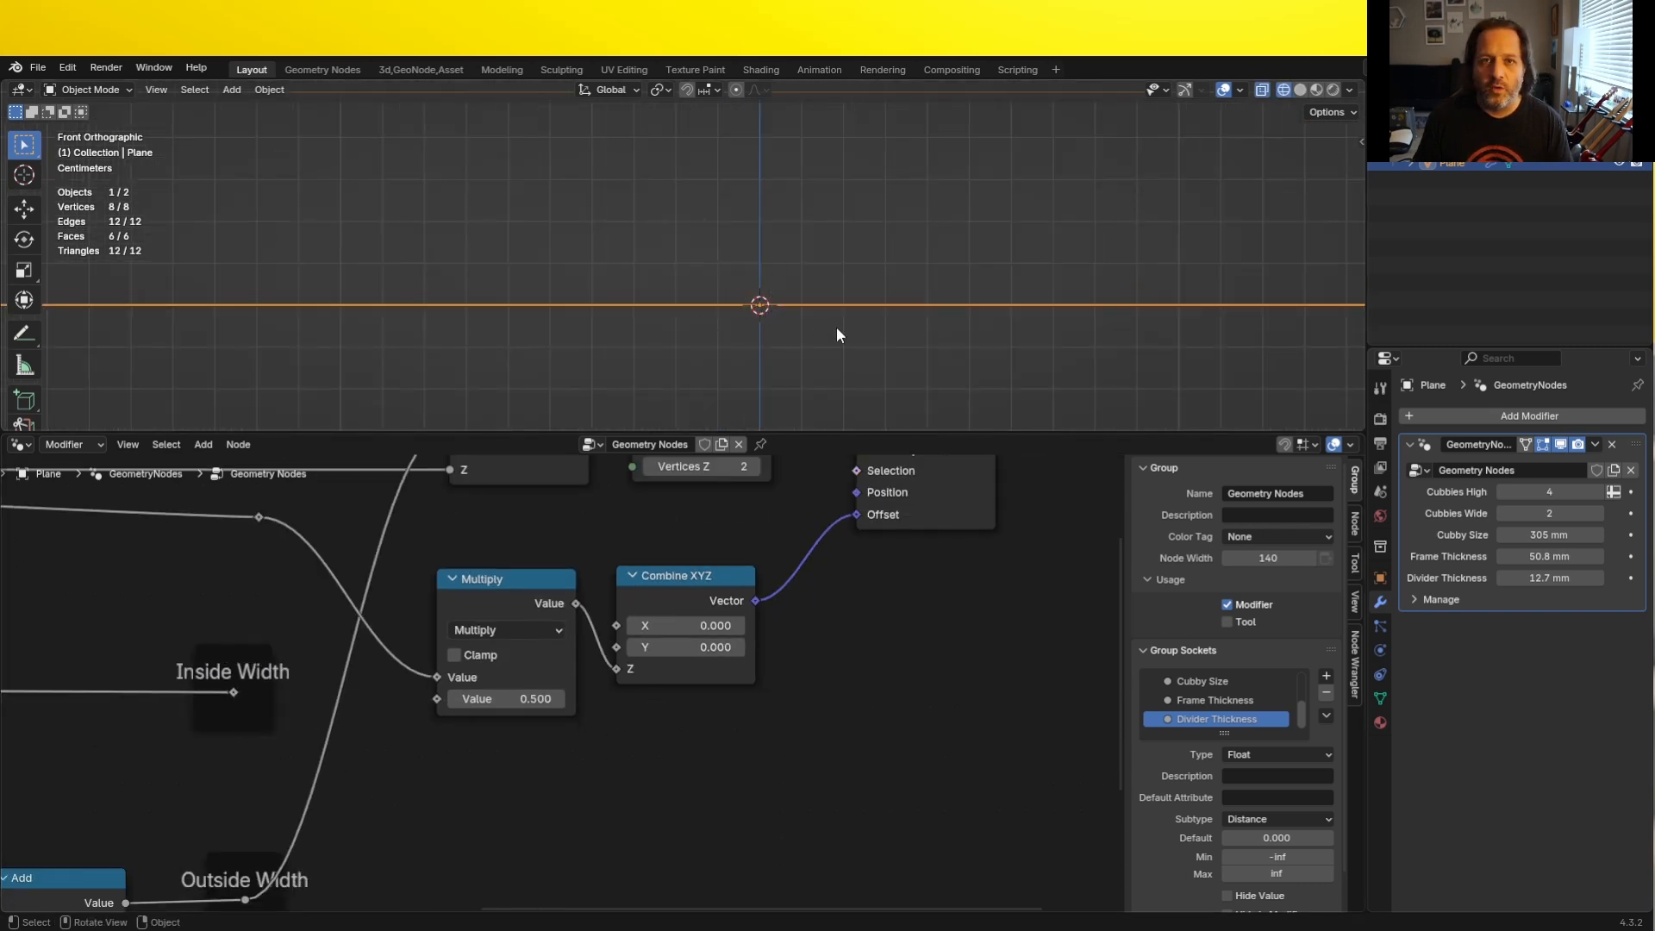
pyautogui.scroll(-6, 660, 293)
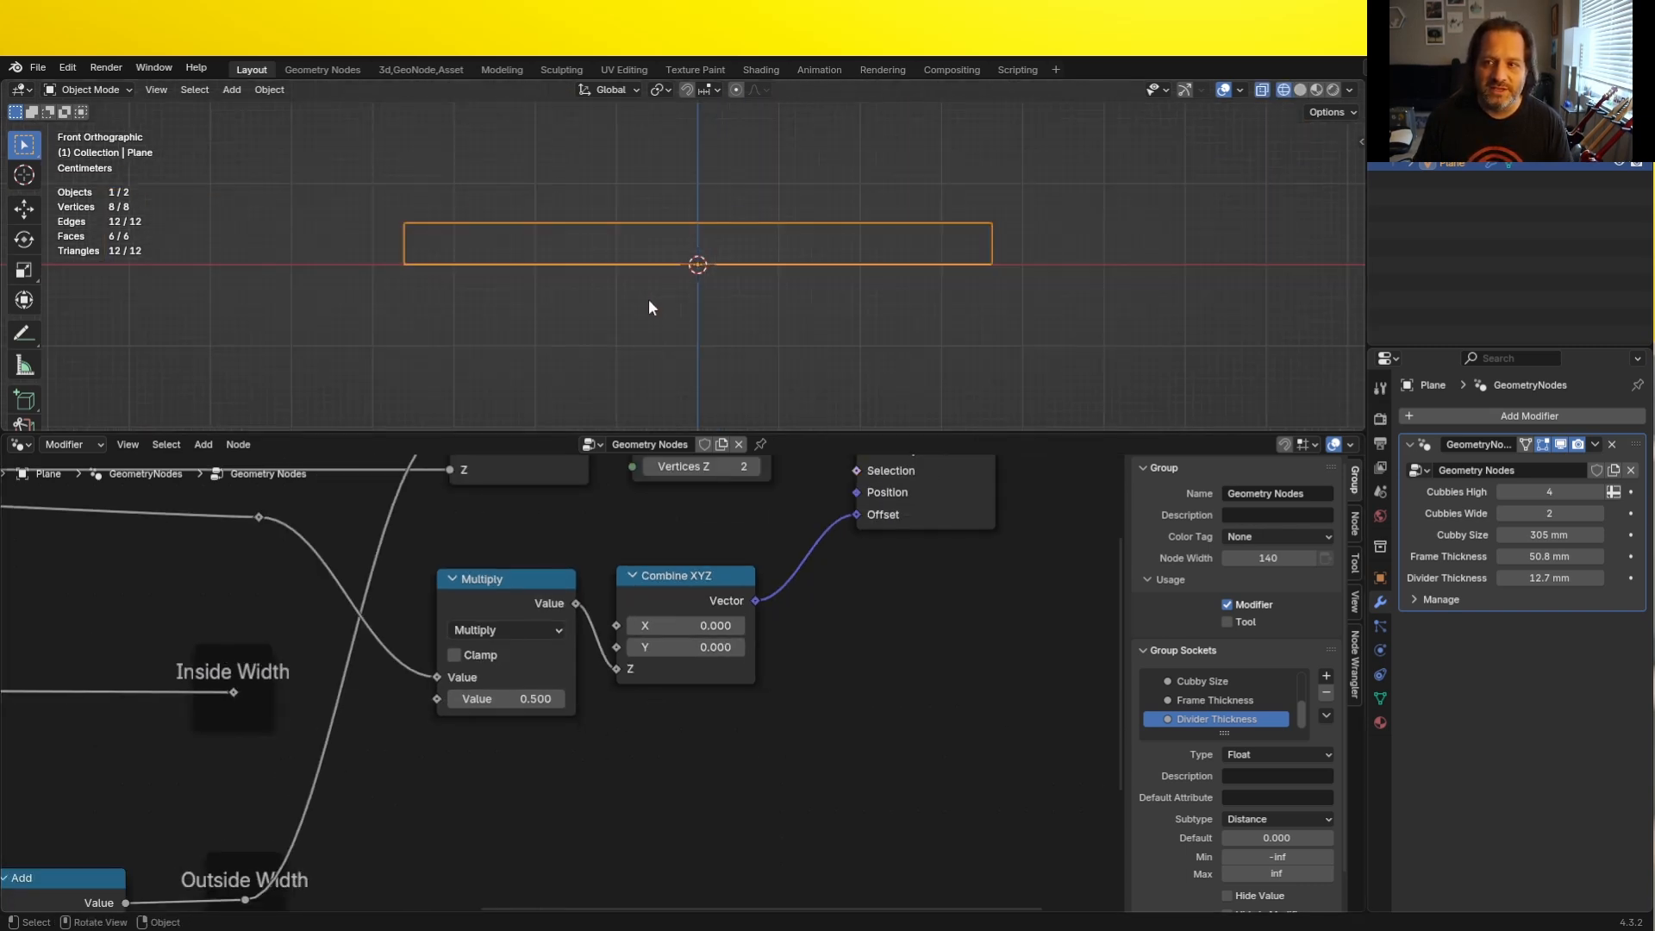
pyautogui.keyDown('shift'); pyautogui.moveTo(676, 291); pyautogui.dragTo(660, 409, button='middle'); pyautogui.keyUp('shift')
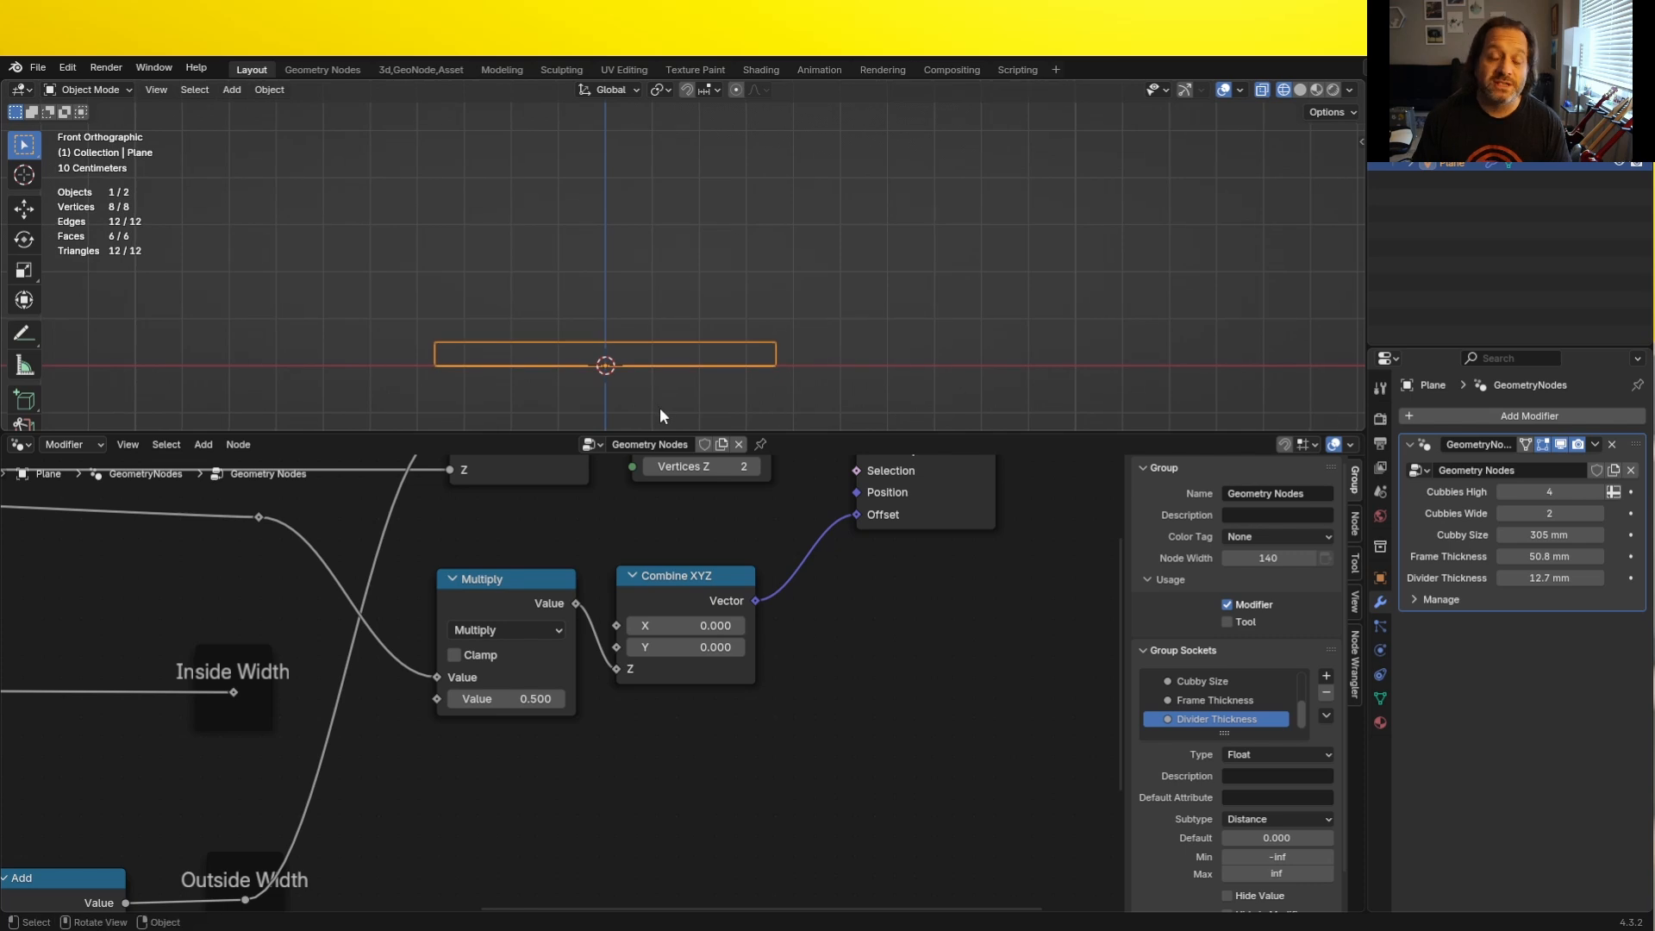
# - Duplicate the Group Input node and place the copy below the width calculation nodes
pyautogui.press('Home')
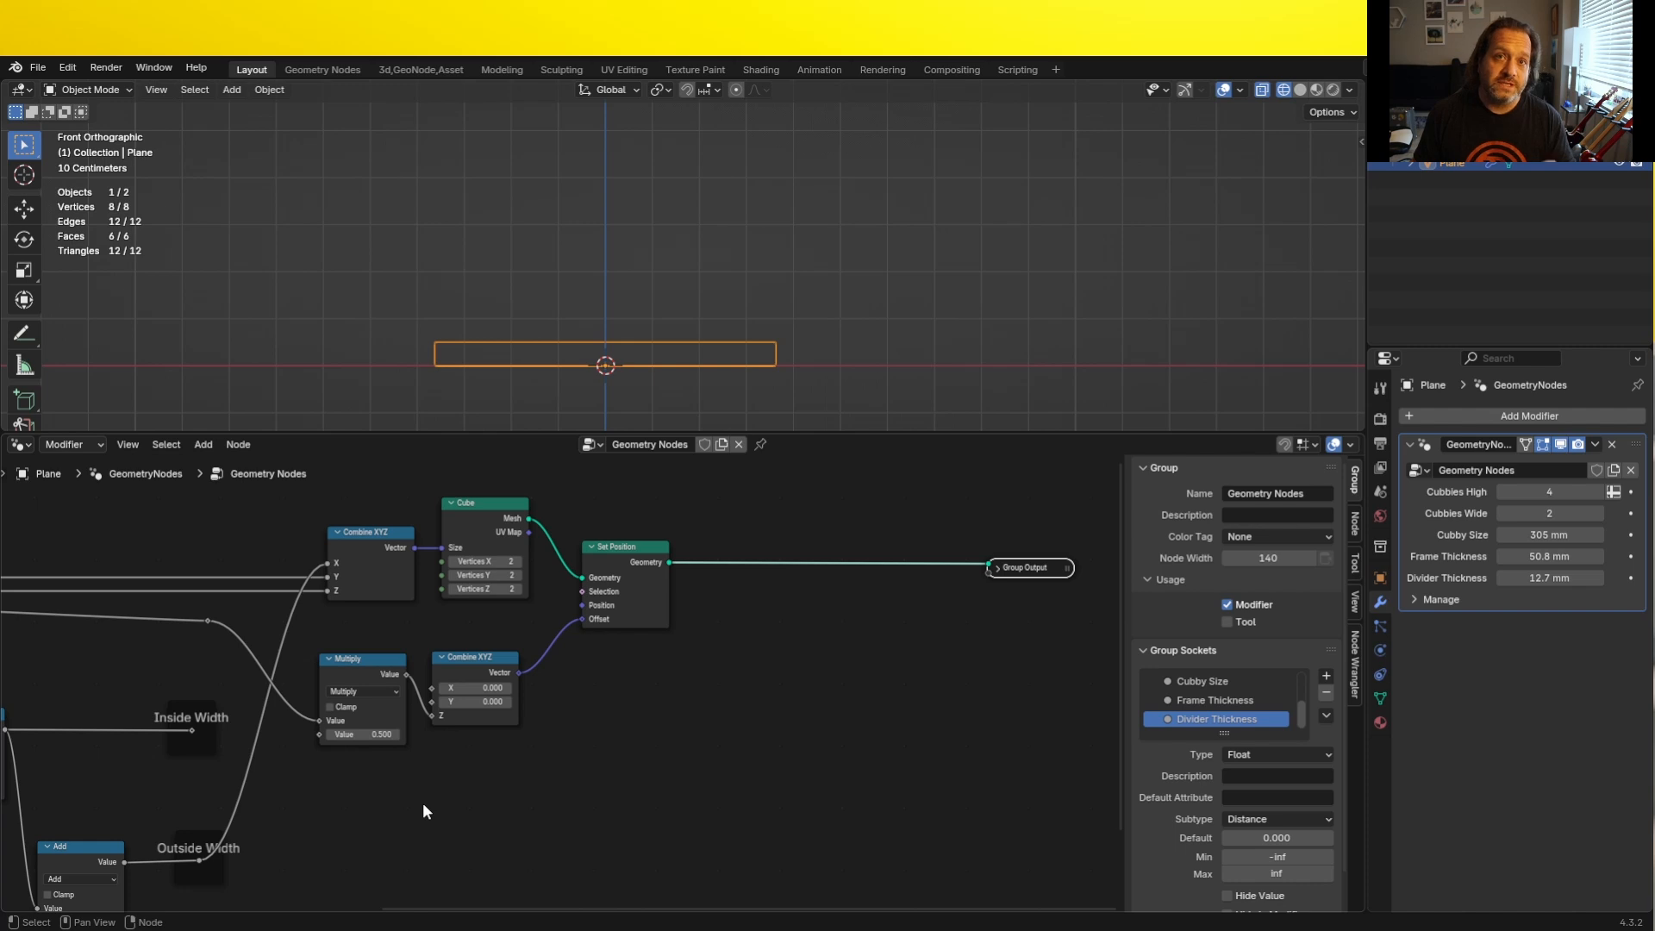
pyautogui.scroll(-4, 405, 380)
pyautogui.moveTo(365, 828); pyautogui.dragTo(820, 680, button='middle')
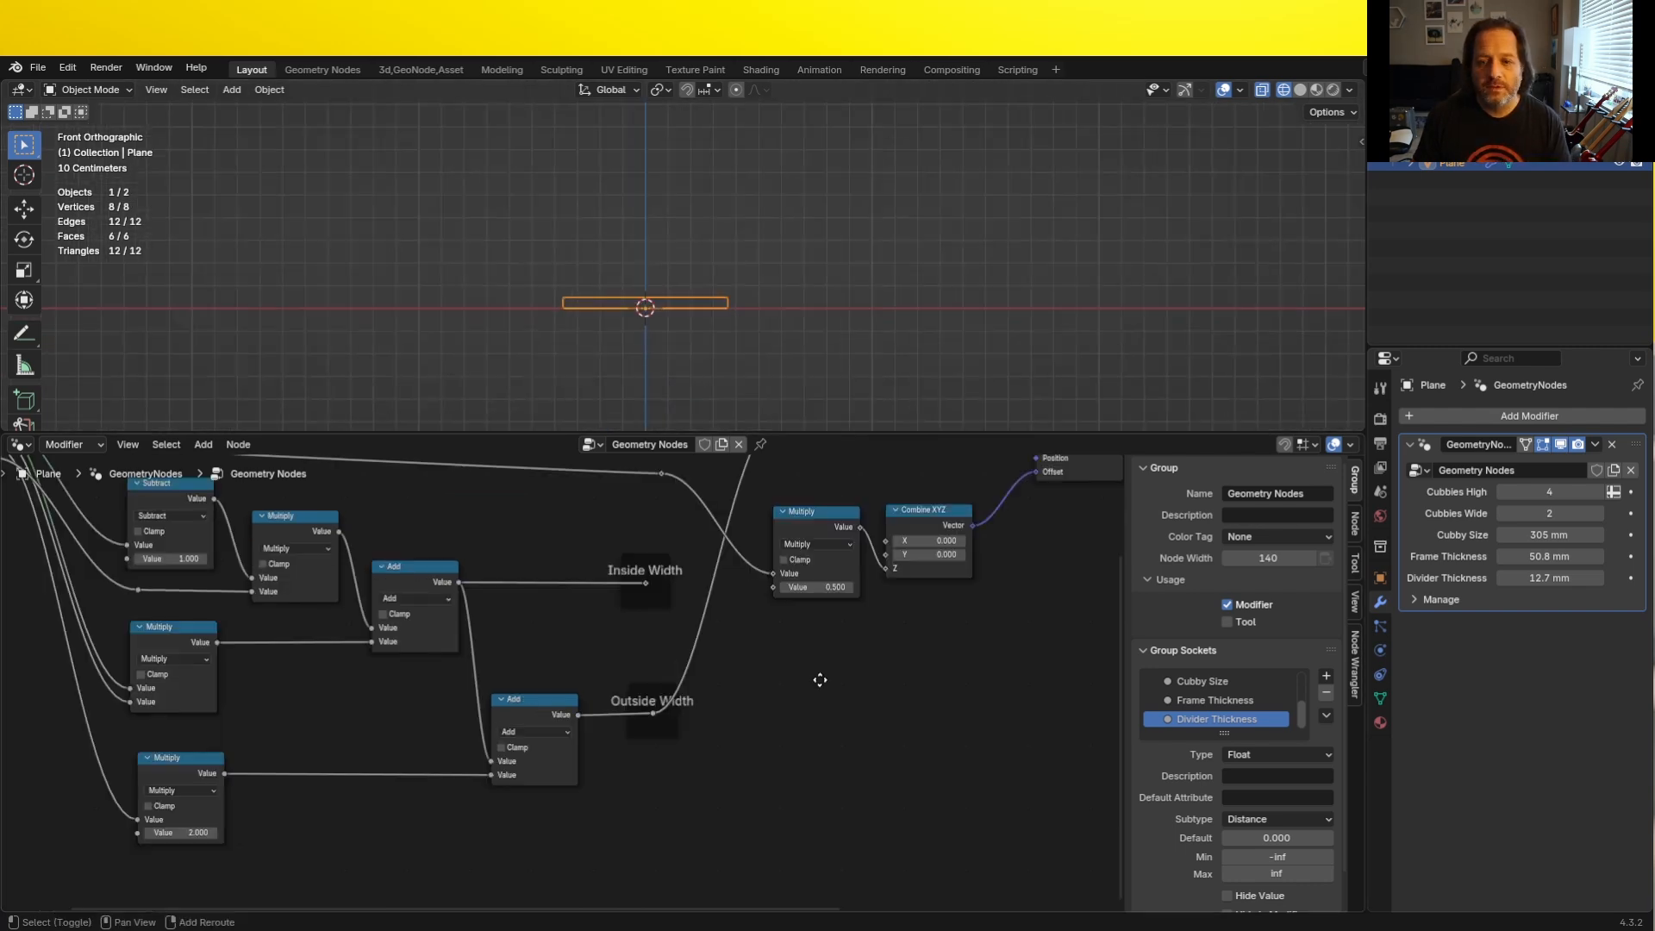
pyautogui.scroll(-4, 732, 682)
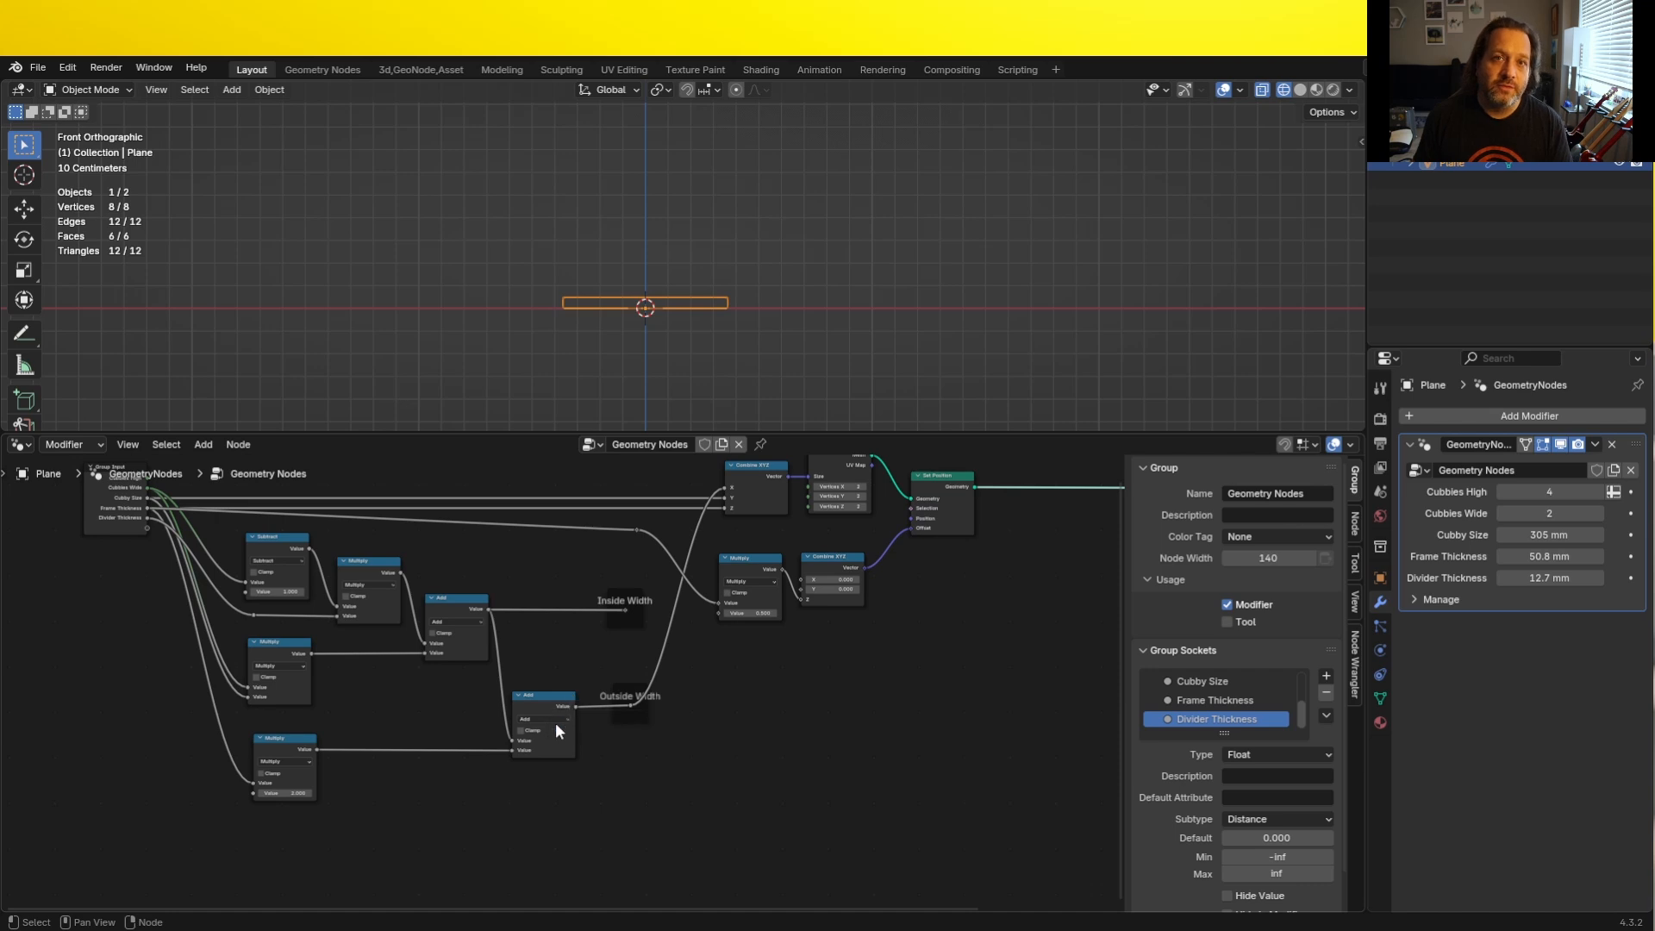
pyautogui.moveTo(115, 510); pyautogui.dragTo(83, 509)
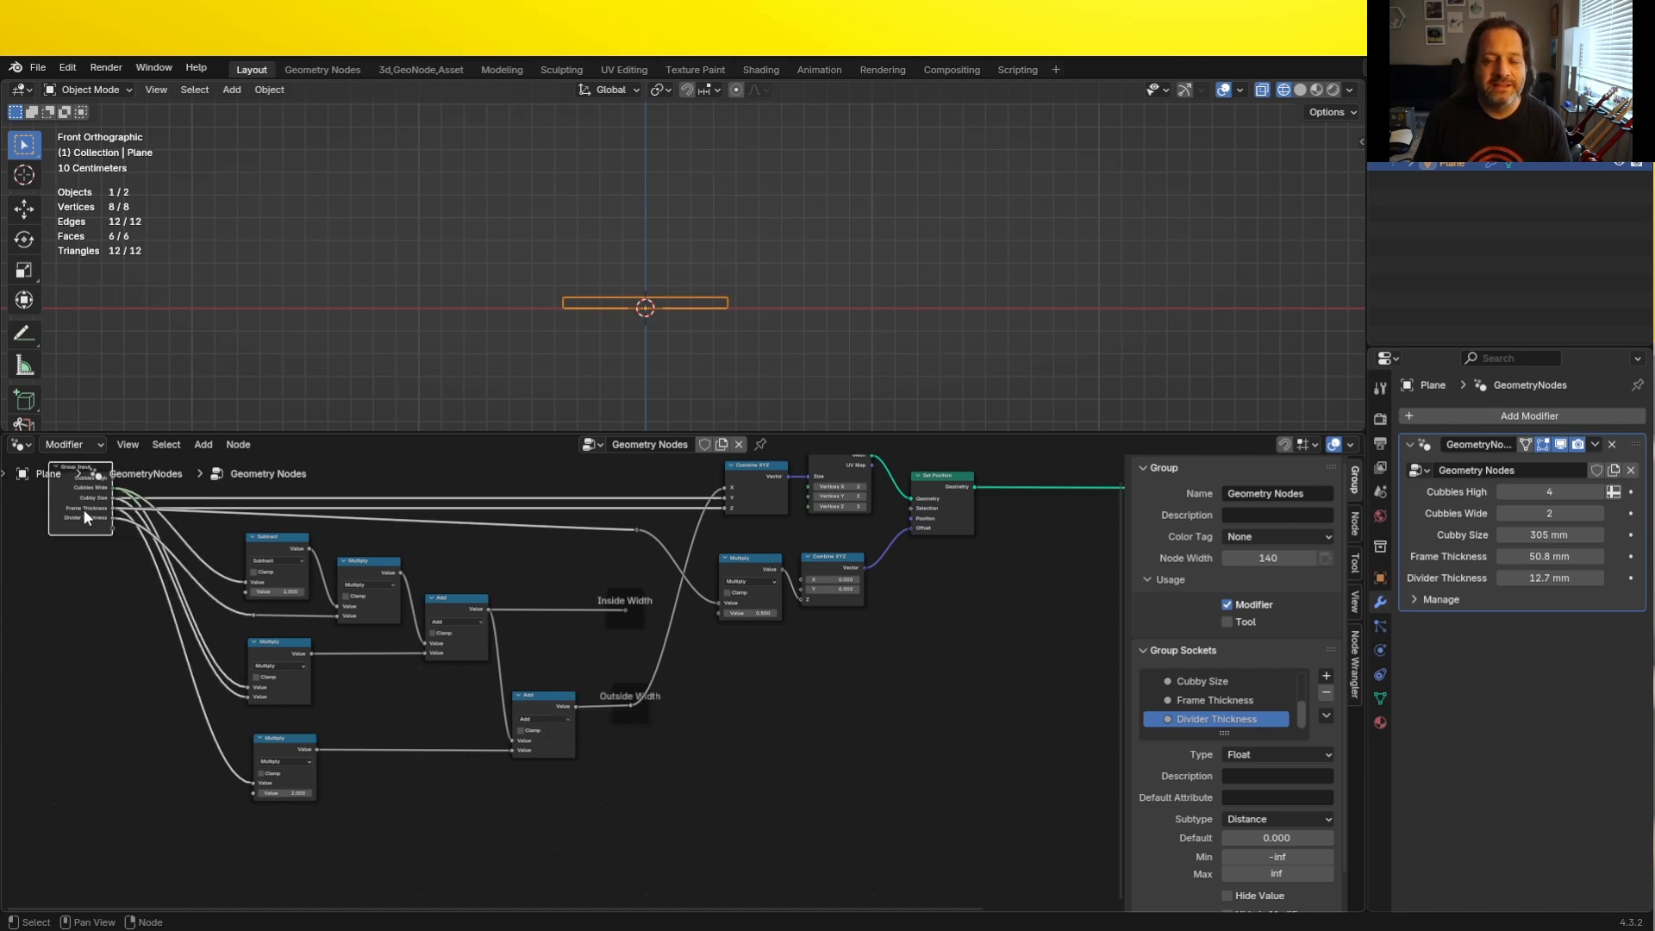
pyautogui.moveTo(88, 508)
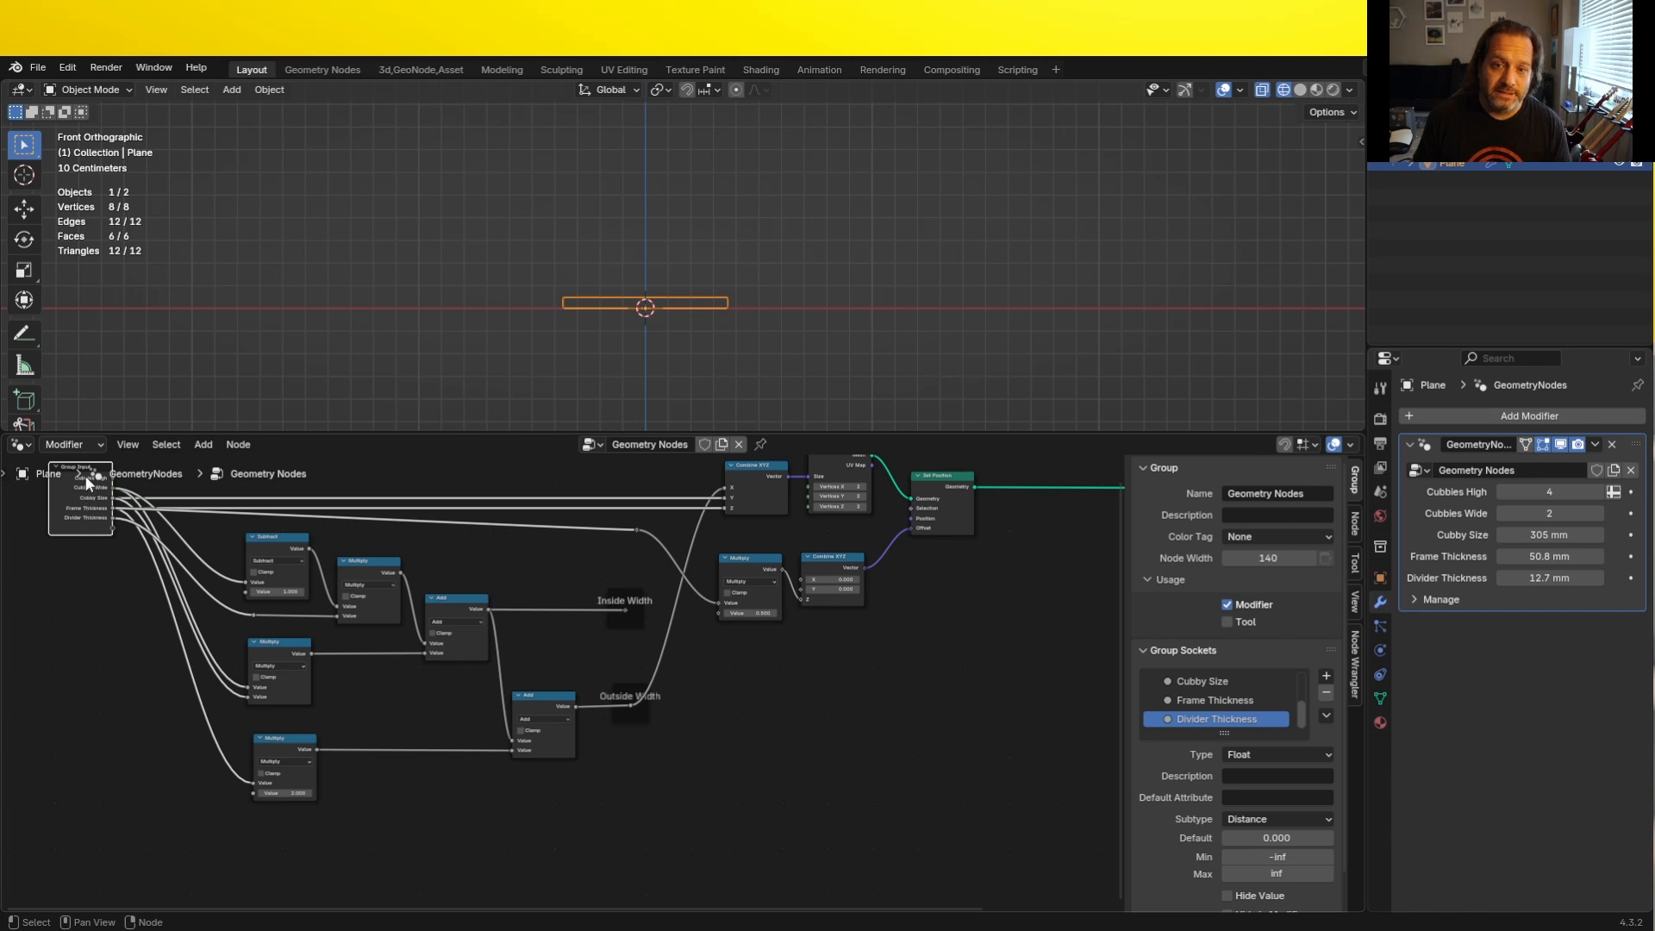
pyautogui.hotkey('shift', 'd')
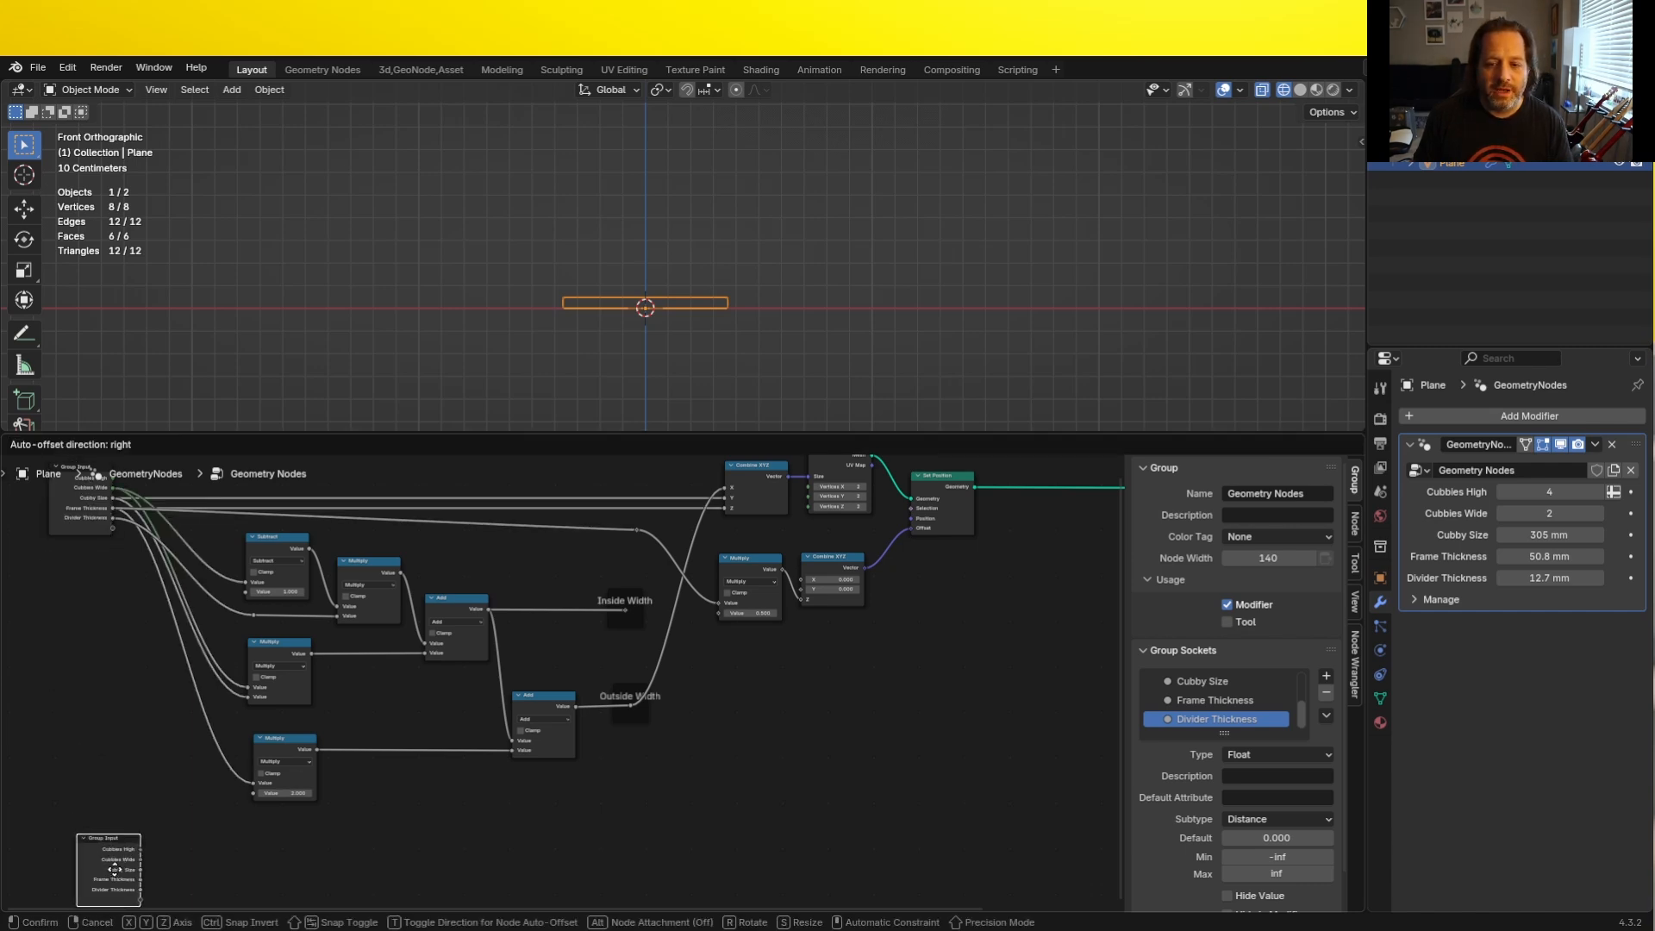
pyautogui.click(114, 870)
pyautogui.moveTo(241, 855); pyautogui.dragTo(330, 643, button='middle')
pyautogui.scroll(5, 315, 647)
pyautogui.moveTo(138, 647); pyautogui.dragTo(317, 667, button='middle')
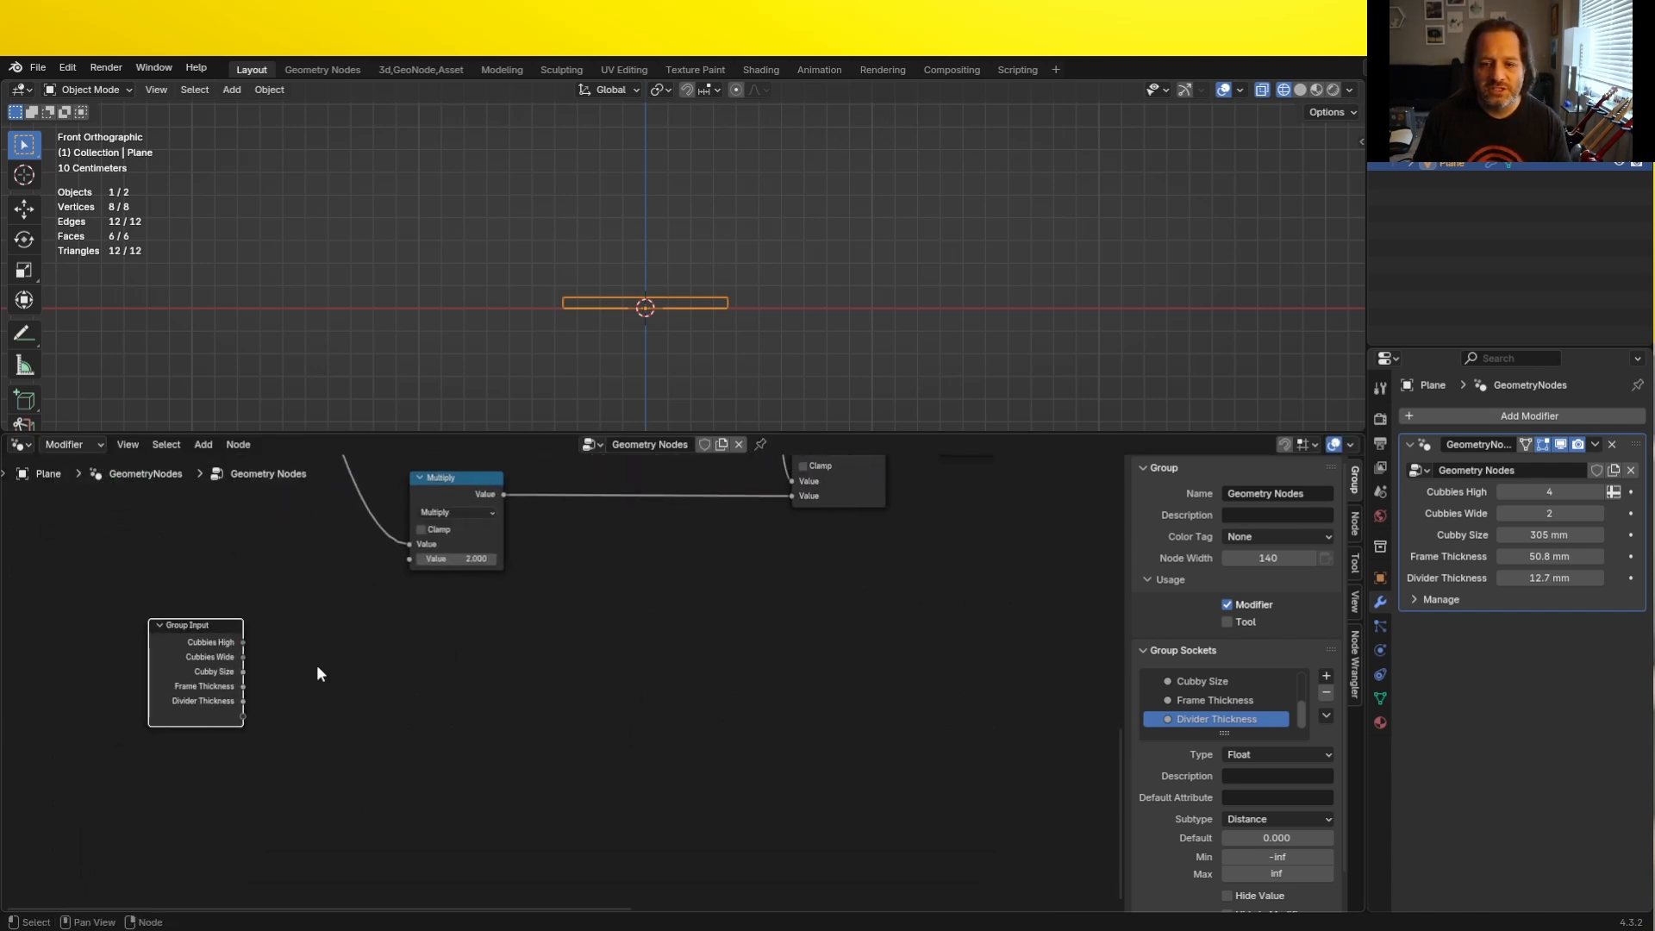
pyautogui.press('g')
pyautogui.click(302, 719)
pyautogui.scroll(-1, 367, 685)
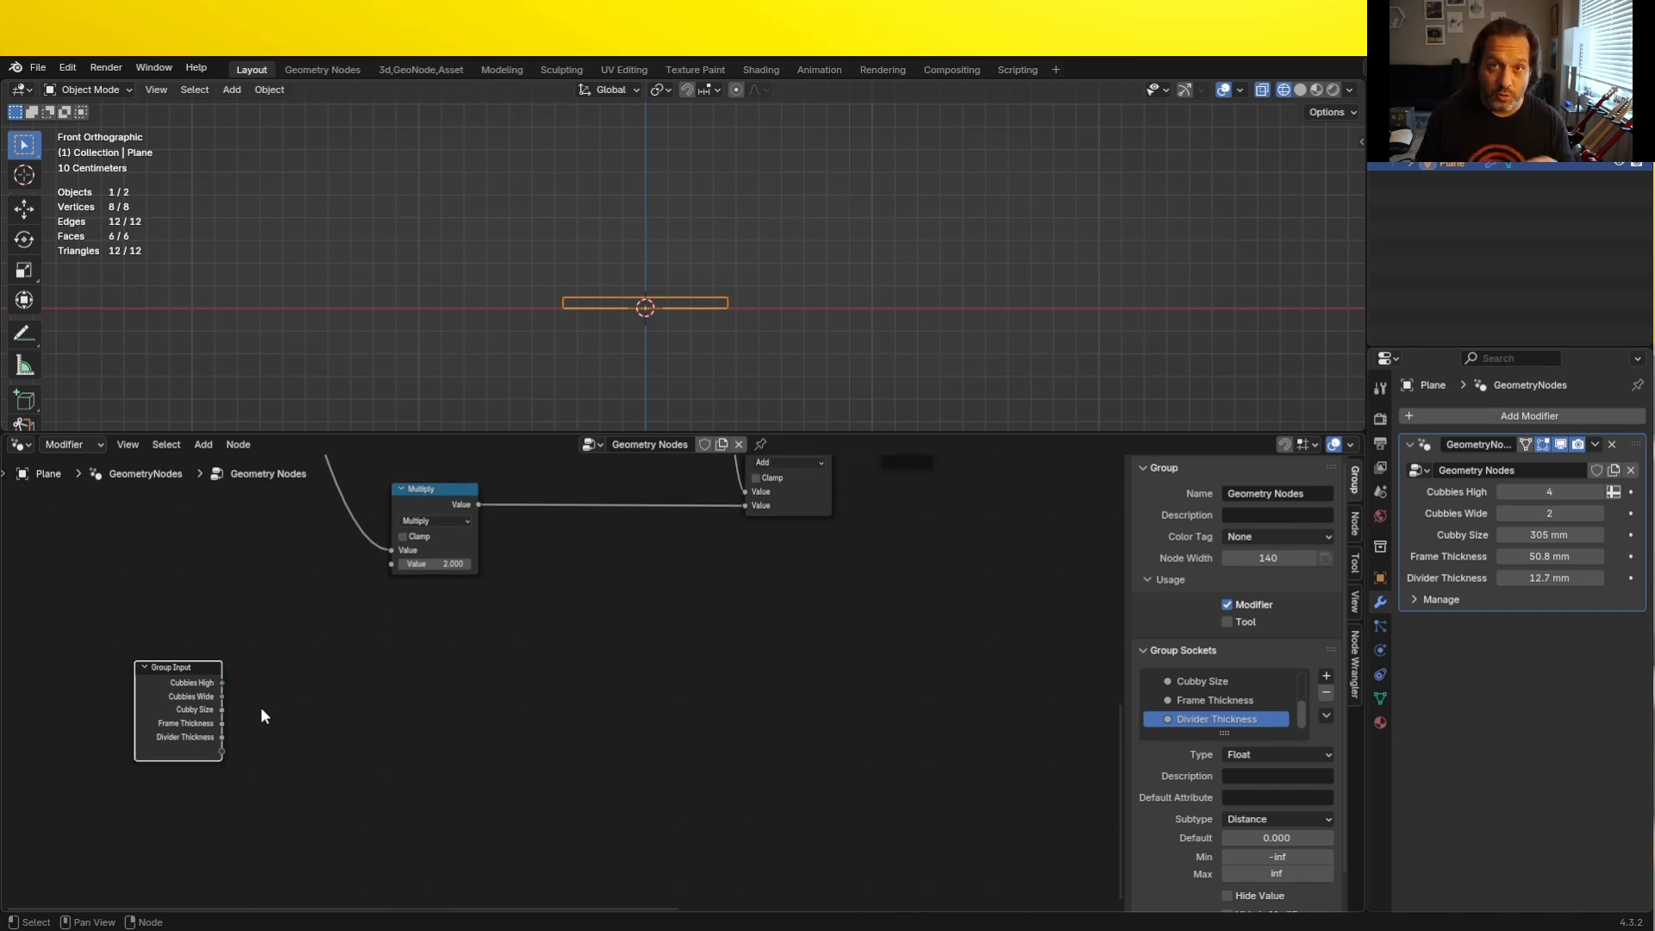
# - Multiply the copied Group Input's Frame Thickness by 2 with a new Multiply node
pyautogui.moveTo(222, 725); pyautogui.dragTo(629, 612)
pyautogui.write('mul')
pyautogui.press('Return')
pyautogui.click(313, 686)
pyautogui.doubleClick(355, 756)
pyautogui.write('2')
pyautogui.press('Return')
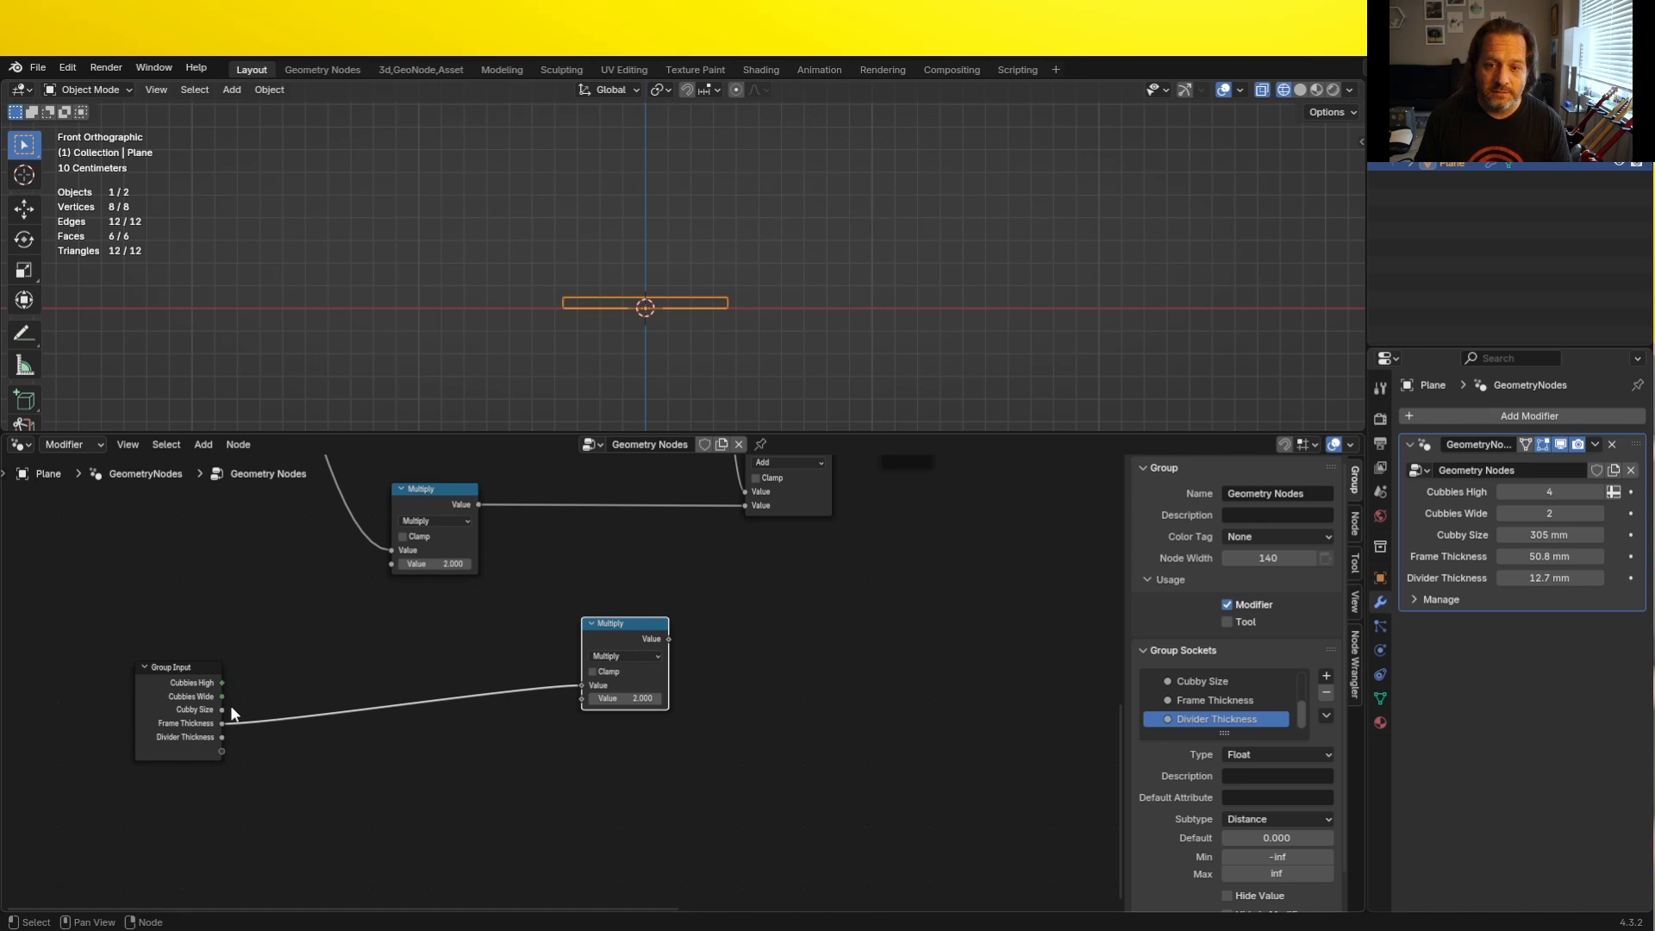
# - Multiply Cubbies High by Cubby Size with a new Multiply node connected to the copied Group Input
pyautogui.moveTo(223, 683); pyautogui.dragTo(366, 722)
pyautogui.write('mult')
pyautogui.press('Return')
pyautogui.click(349, 731)
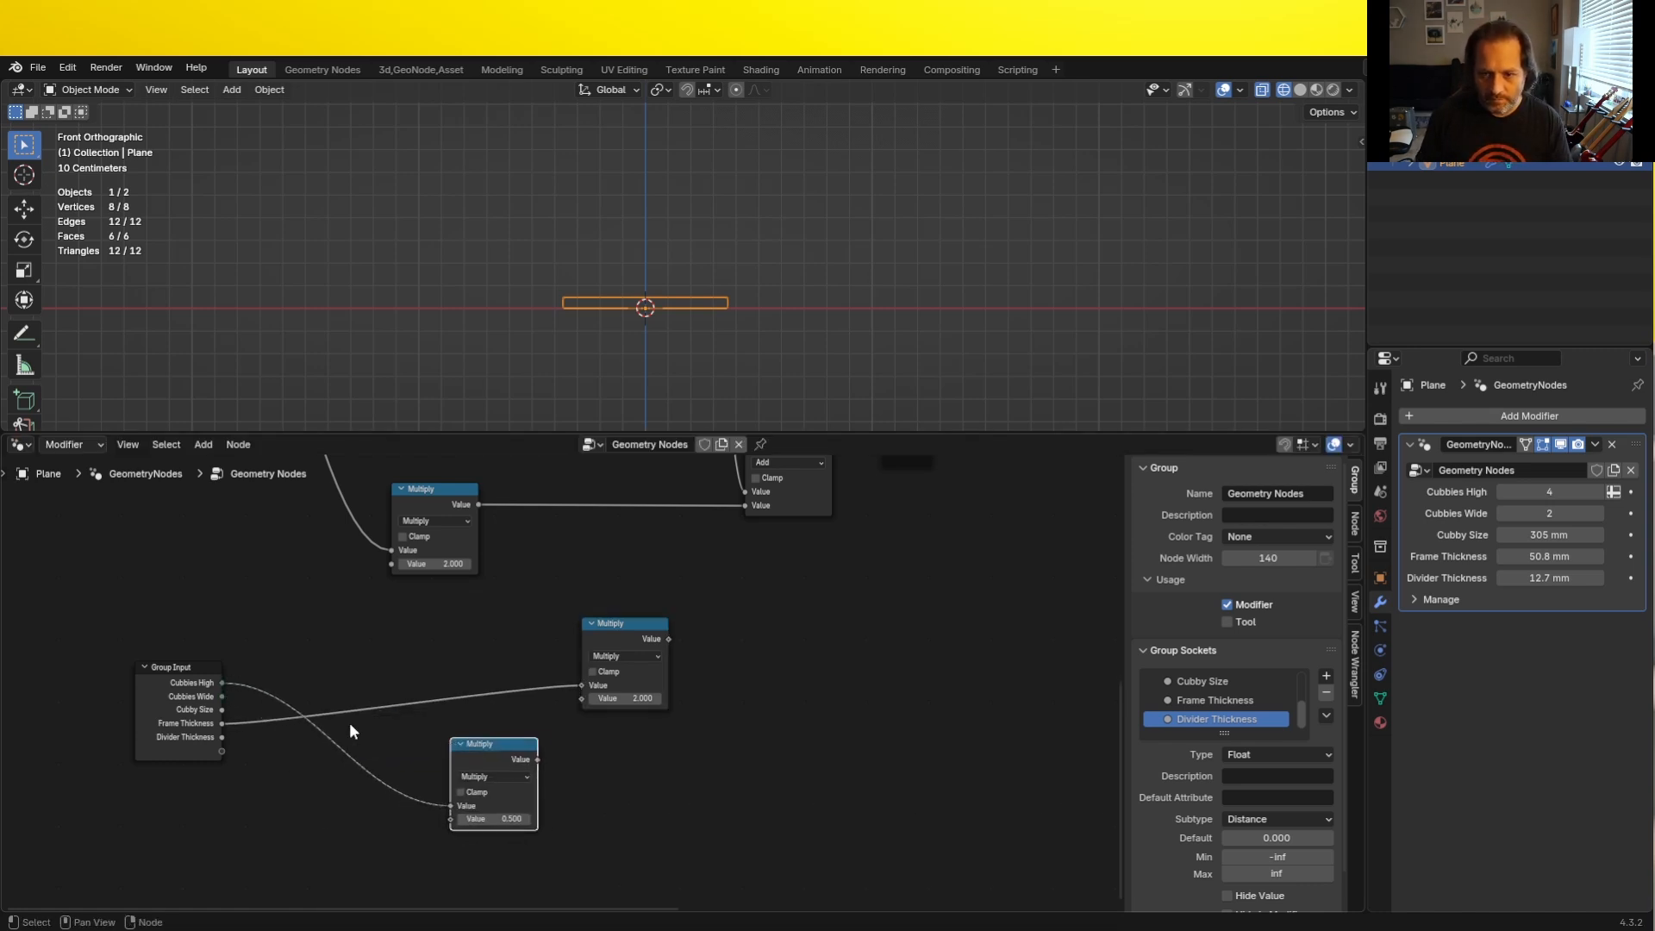
pyautogui.moveTo(222, 709); pyautogui.dragTo(452, 818)
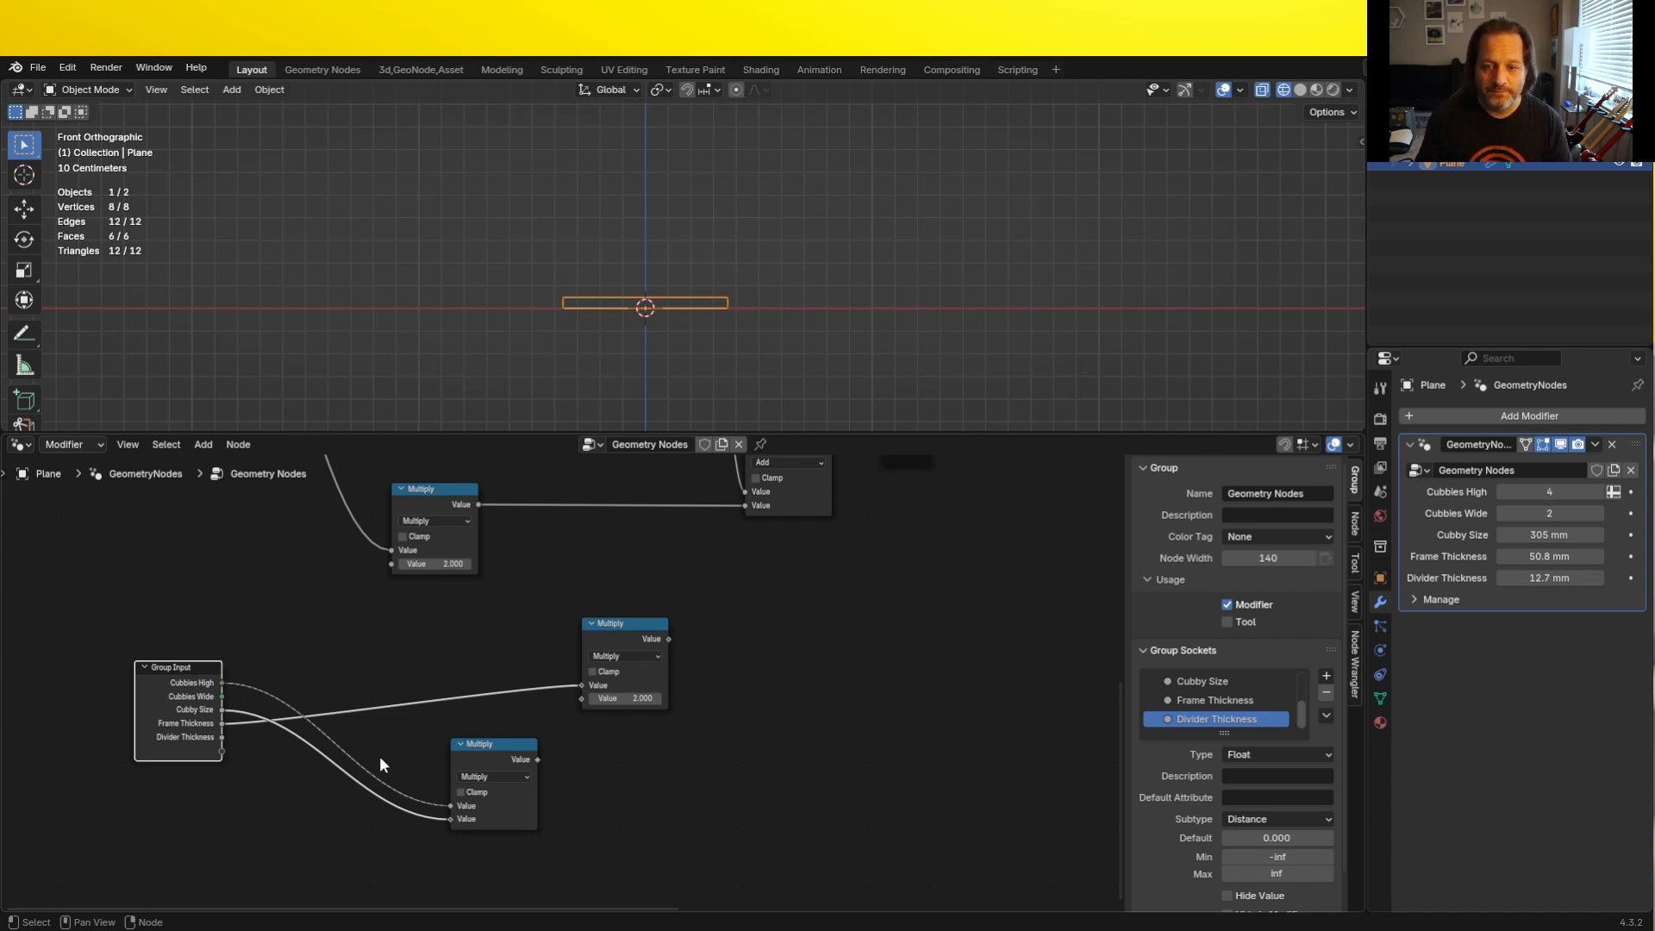
# - Duplicate the Multiply node that combines Cubbies High and Cubby Size and place the copy directly below it
pyautogui.moveTo(496, 749); pyautogui.dragTo(494, 735)
pyautogui.hotkey('shift', 'd')
pyautogui.click(494, 839)
# - Subtract 1 from Cubbies High with a new Subtract node and multiply the result by Divider Thickness in the duplicated Multiply node
pyautogui.moveTo(223, 682); pyautogui.dragTo(328, 842)
pyautogui.write('sub')
pyautogui.press('Return')
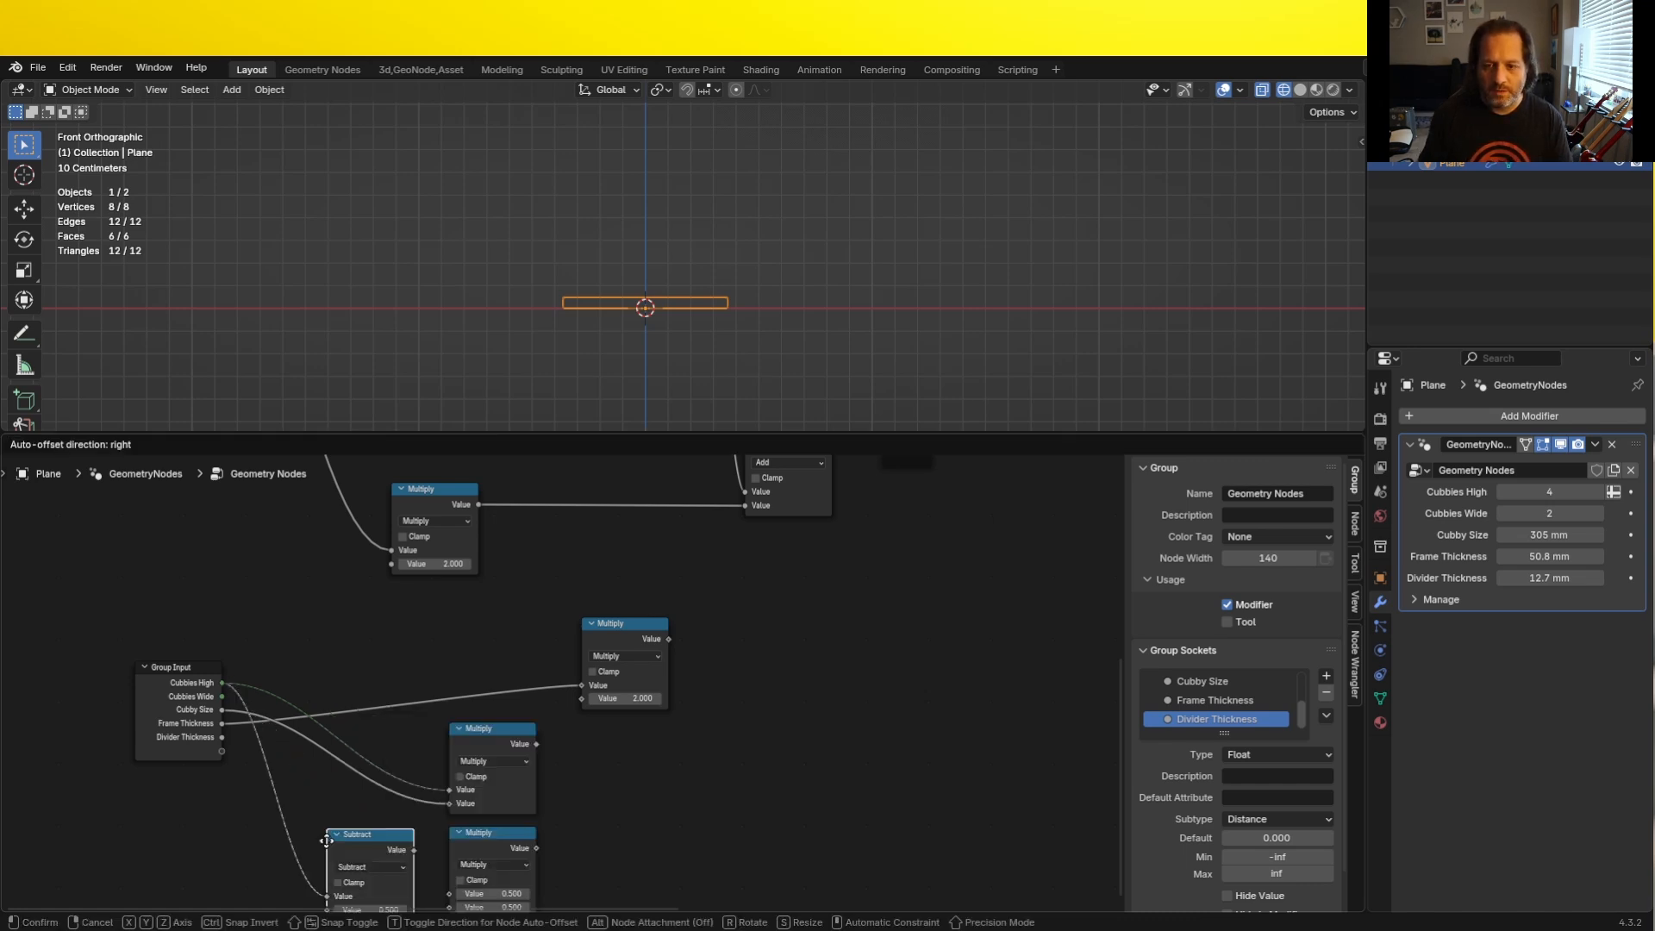
pyautogui.click(330, 839)
pyautogui.moveTo(346, 817); pyautogui.dragTo(438, 673, button='middle')
pyautogui.scroll(3, 446, 667)
pyautogui.click(442, 788)
pyautogui.write('1')
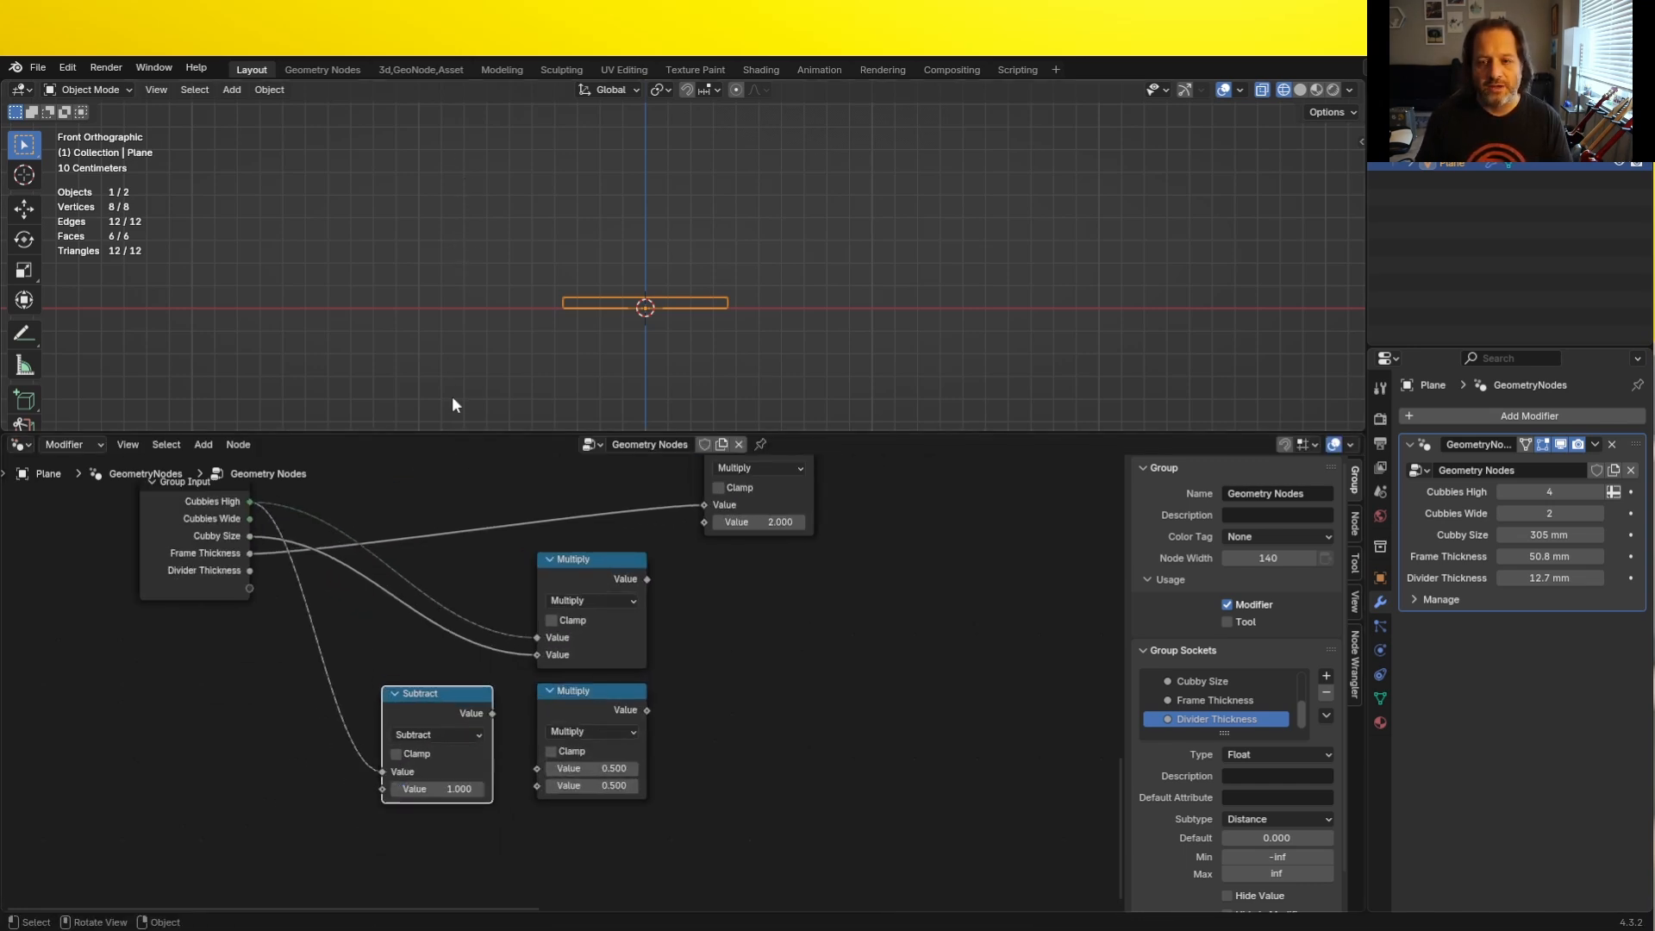
pyautogui.press('Return')
pyautogui.moveTo(492, 713); pyautogui.dragTo(534, 770)
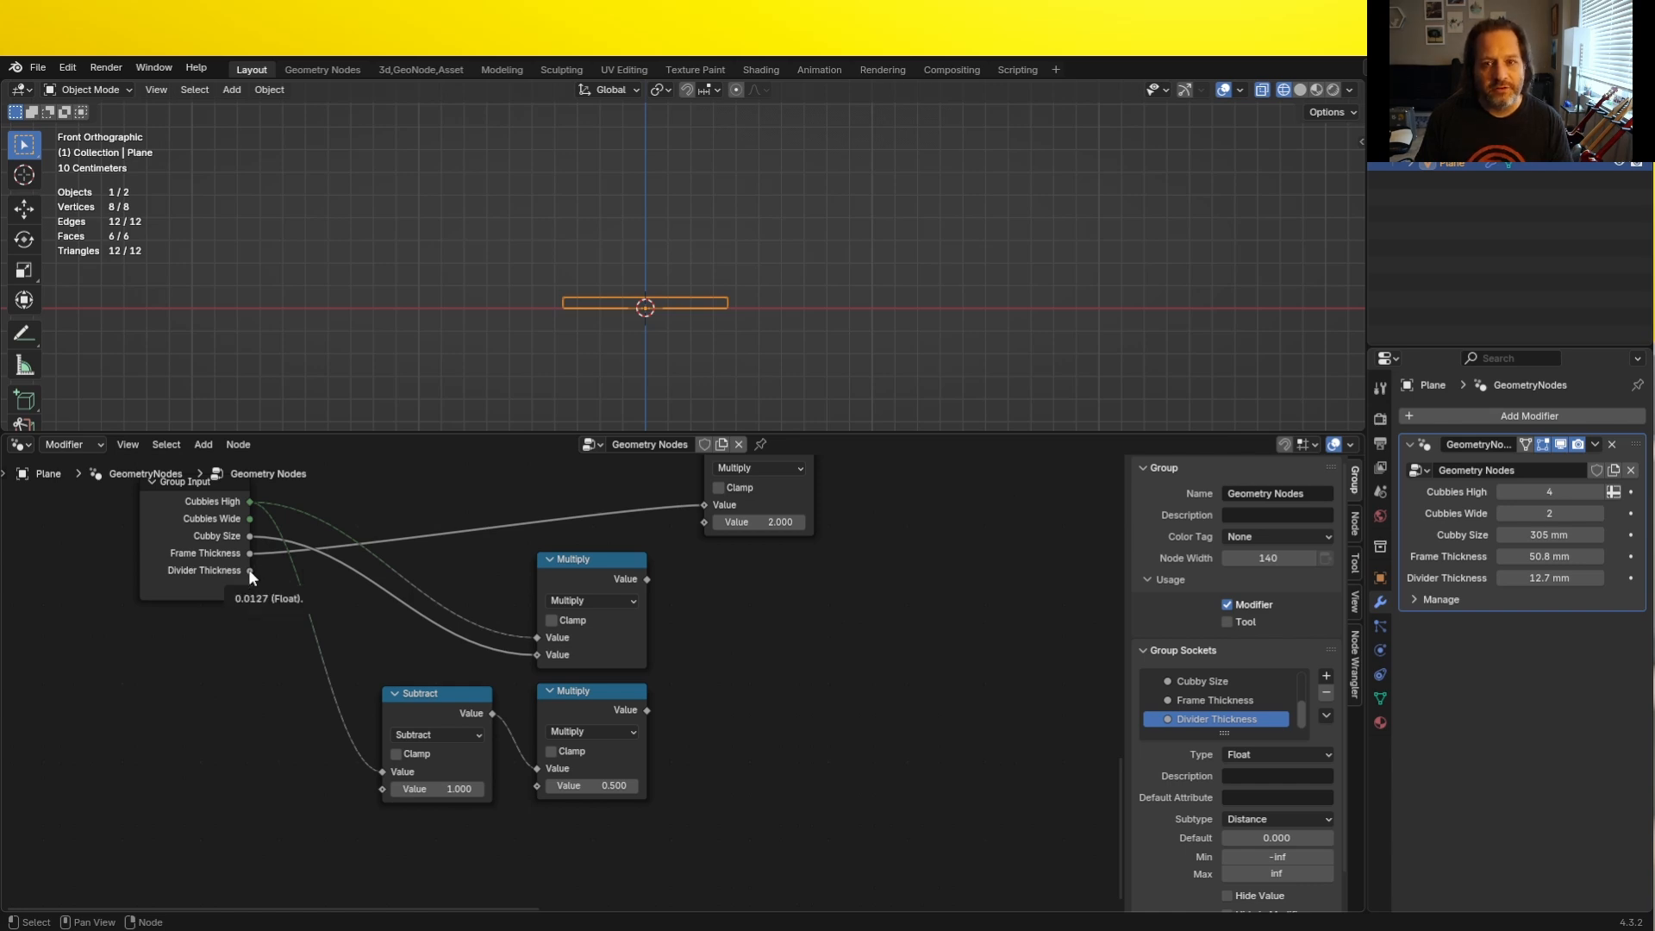
pyautogui.moveTo(249, 570); pyautogui.dragTo(530, 789)
# - Sum the total cubby height and total divider thickness by feeding both Multiply results into a new Add node
pyautogui.scroll(-6, 352, 602)
pyautogui.moveTo(358, 535); pyautogui.dragTo(173, 565, button='middle')
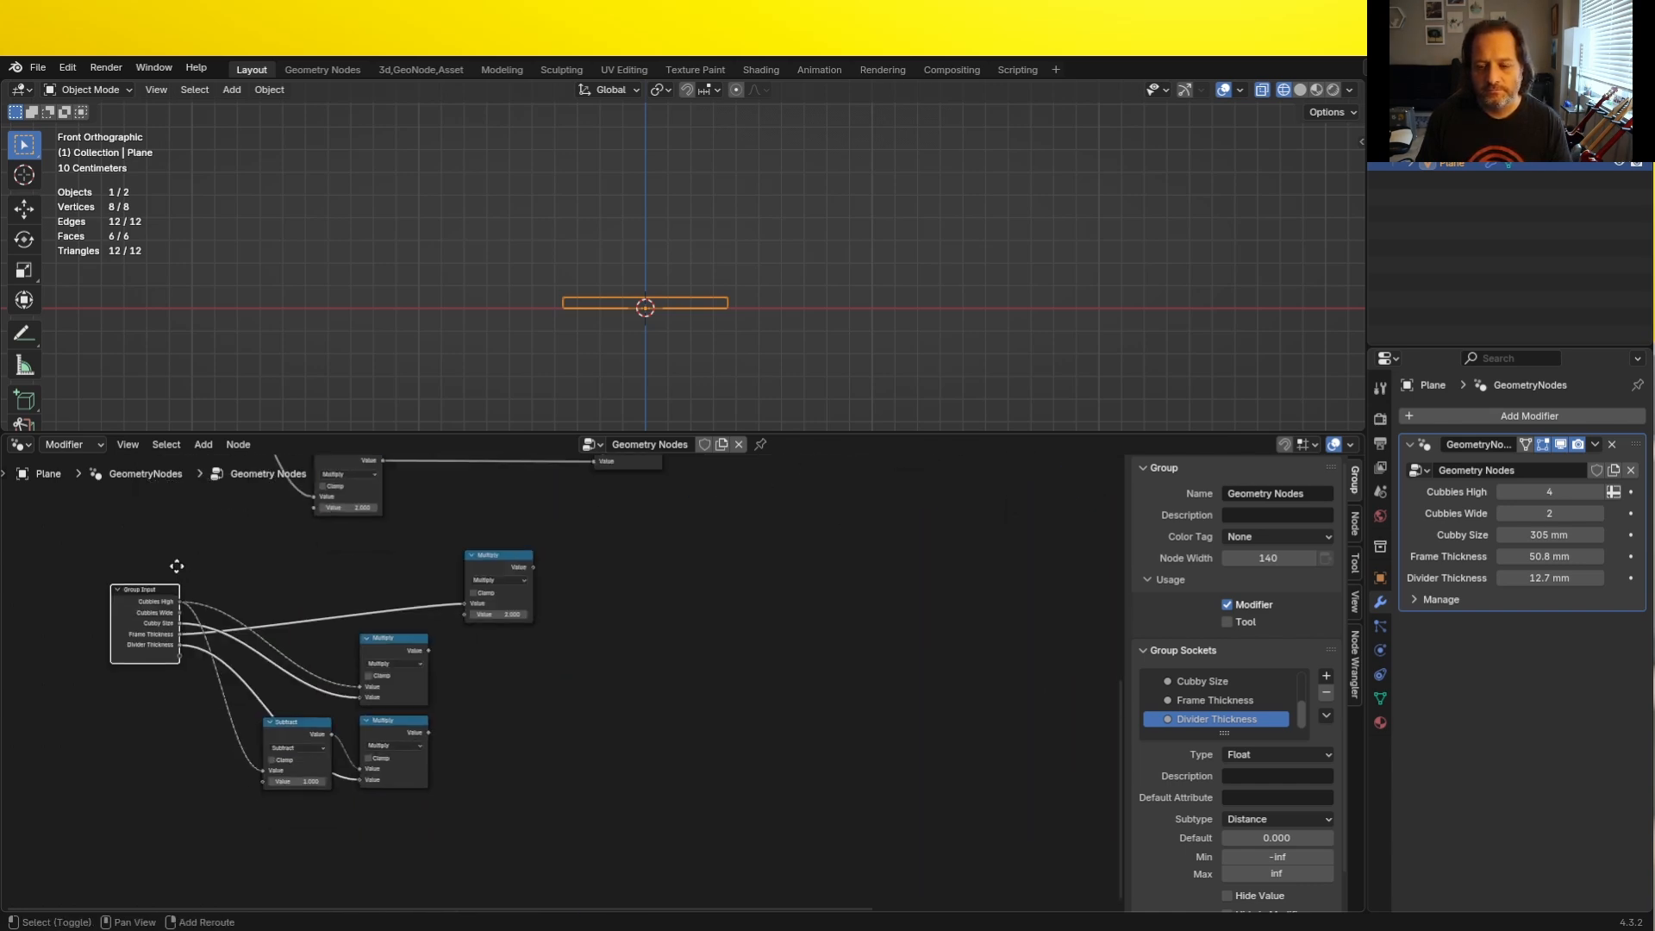
pyautogui.moveTo(605, 653); pyautogui.dragTo(728, 638, button='middle')
pyautogui.scroll(6, 603, 629)
pyautogui.moveTo(540, 608); pyautogui.dragTo(643, 659)
pyautogui.write('add')
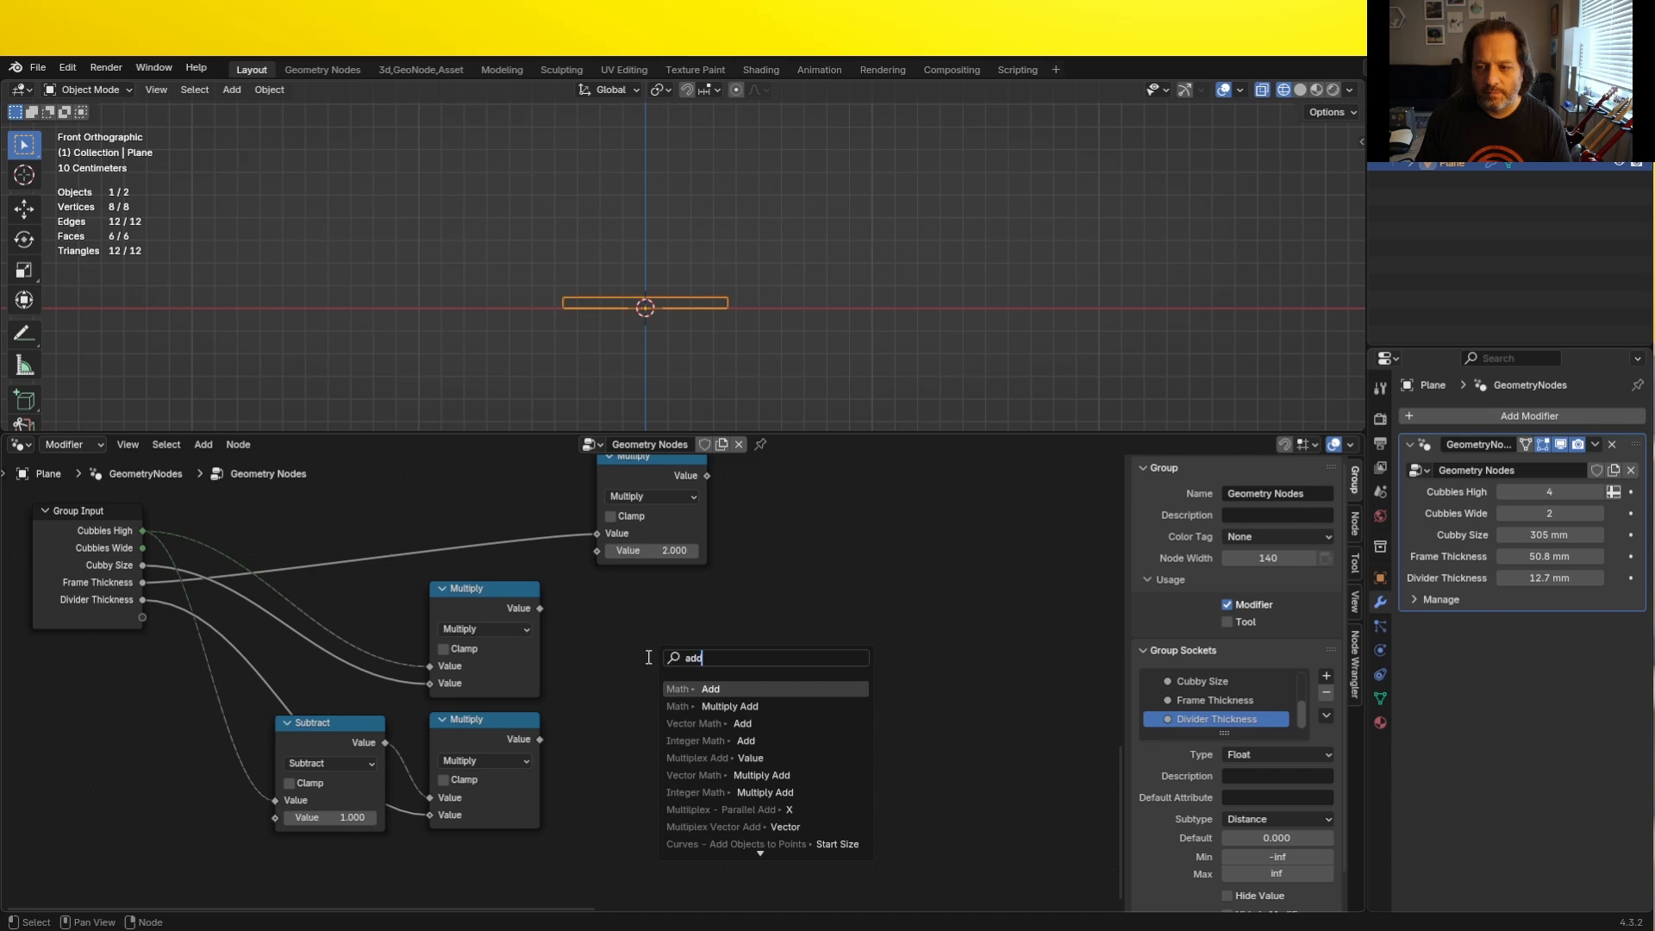
pyautogui.press('Return')
pyautogui.moveTo(537, 743); pyautogui.dragTo(650, 753)
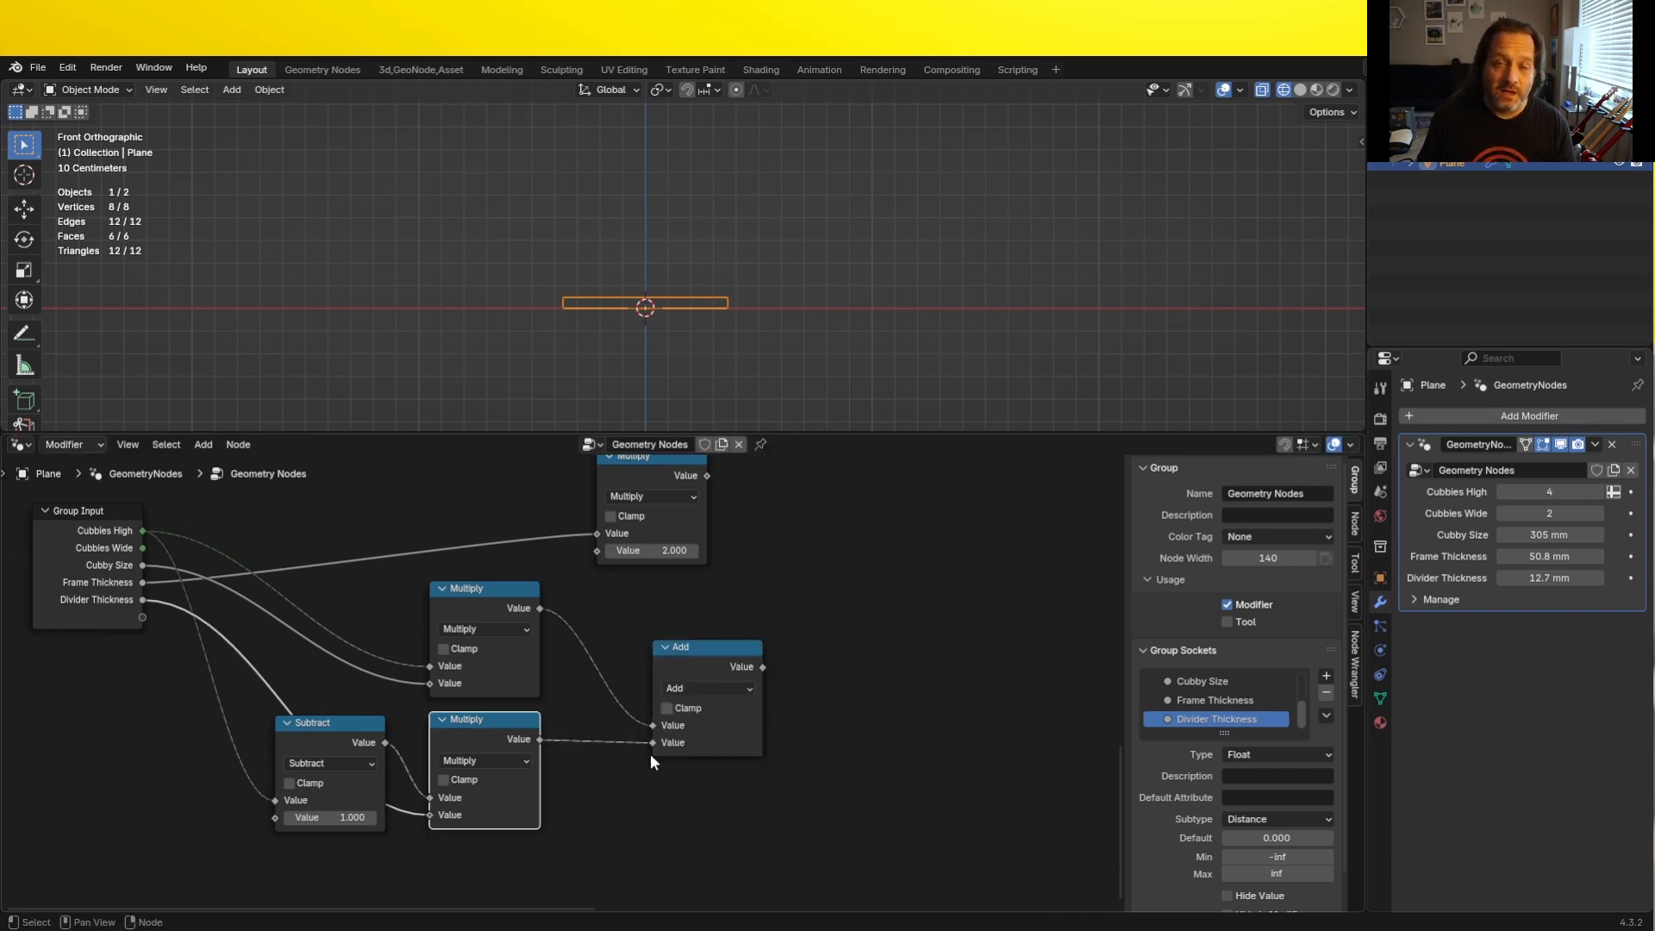
# - Route the Add result into a framed reroute labeled "Inside Height"
pyautogui.moveTo(762, 666); pyautogui.dragTo(874, 661)
pyautogui.click(889, 682)
pyautogui.hotkey('ctrl', 'j')
pyautogui.press('F2')
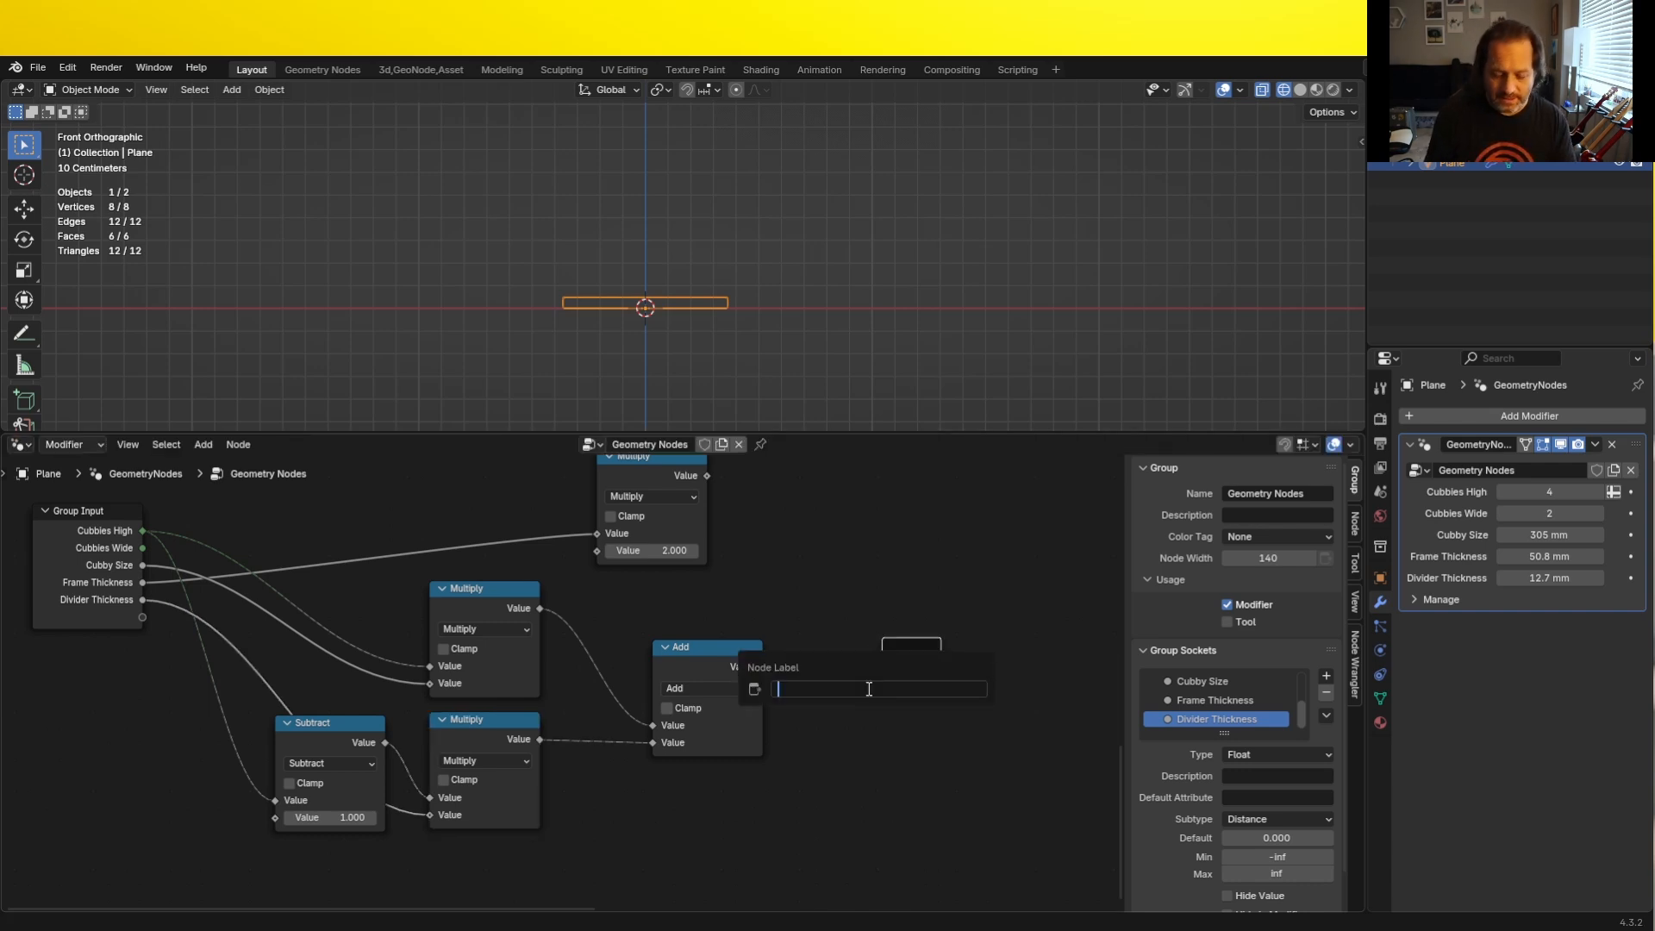
pyautogui.write('Inside Height')
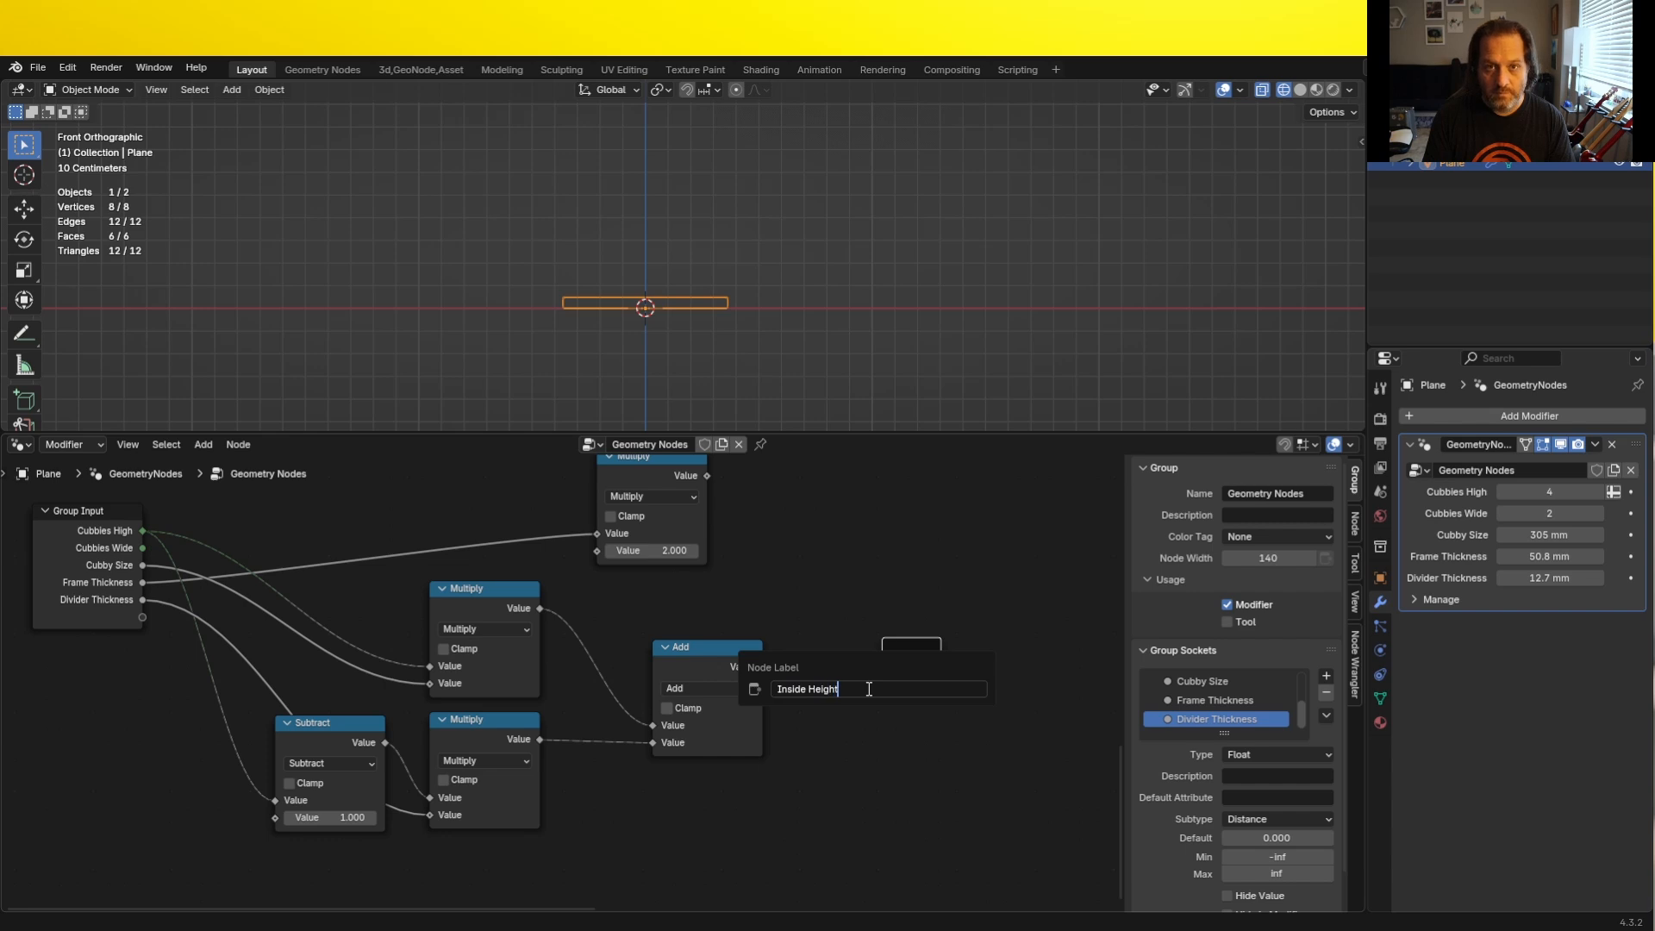
pyautogui.press('Return')
# - Duplicate the Add node to sum the inside height and the doubled Frame Thickness, and shift the Inside Height frame clear of it
pyautogui.scroll(-1, 846, 618)
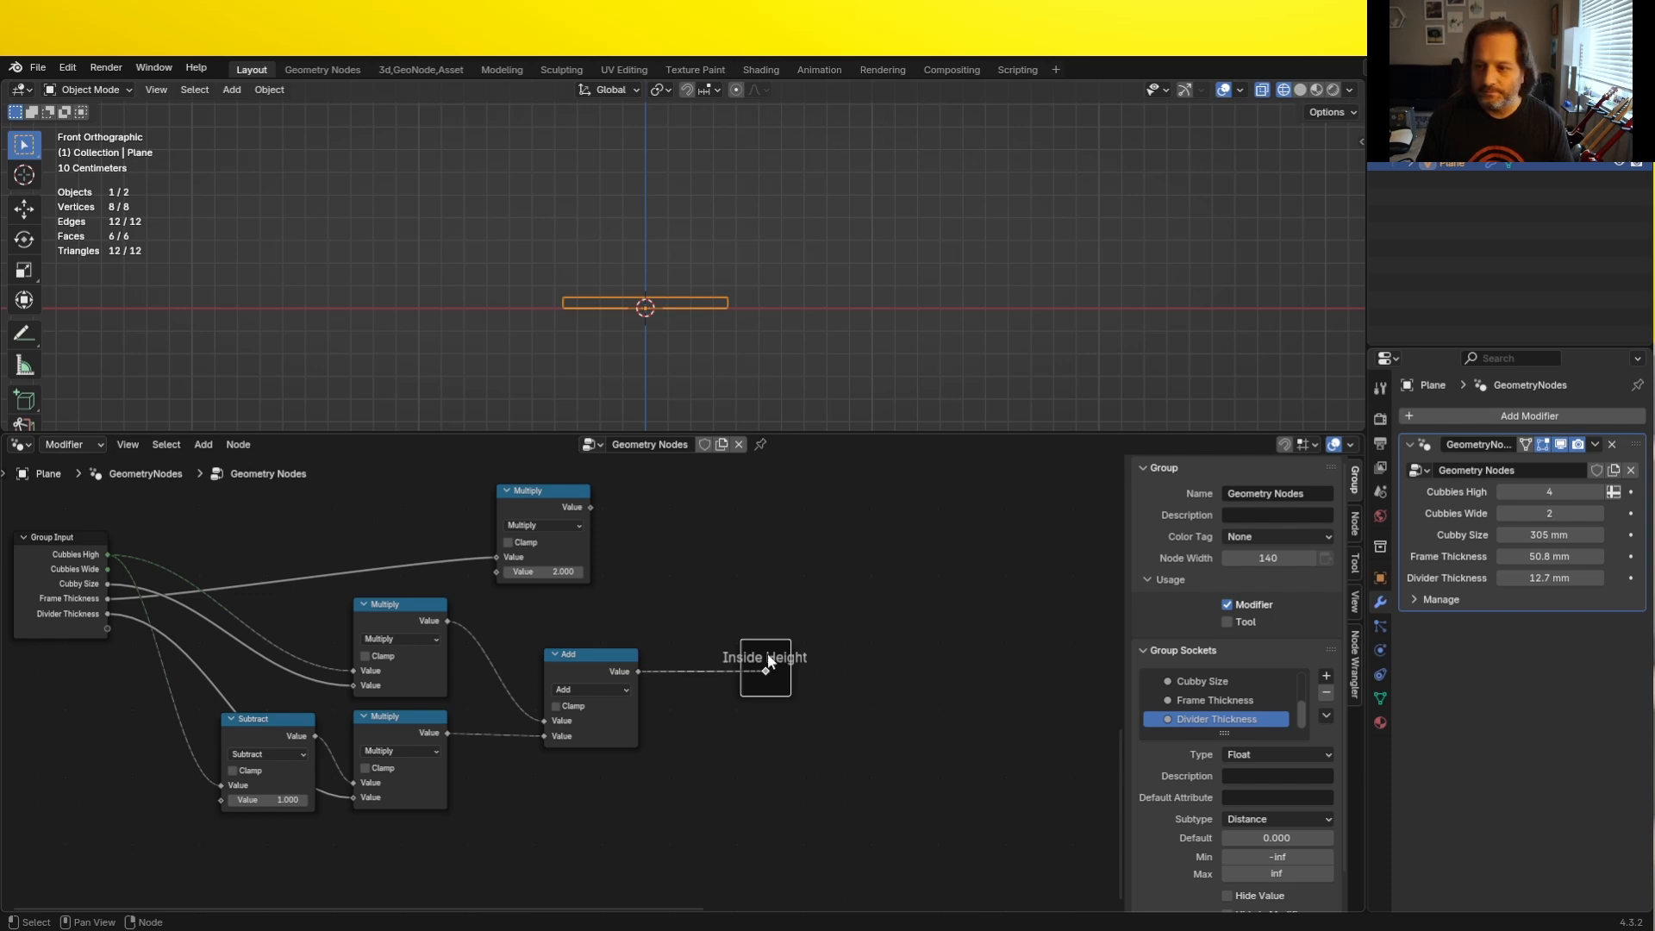
pyautogui.click(624, 671)
pyautogui.hotkey('shift', 'd')
pyautogui.click(713, 550)
pyautogui.moveTo(638, 671); pyautogui.dragTo(634, 614)
pyautogui.moveTo(591, 508); pyautogui.dragTo(749, 622)
pyautogui.moveTo(769, 687); pyautogui.dragTo(912, 702)
# - Route the new Add node's result into a framed reroute labeled "Outside Height"
pyautogui.moveTo(776, 559); pyautogui.dragTo(897, 565)
pyautogui.press('Return')
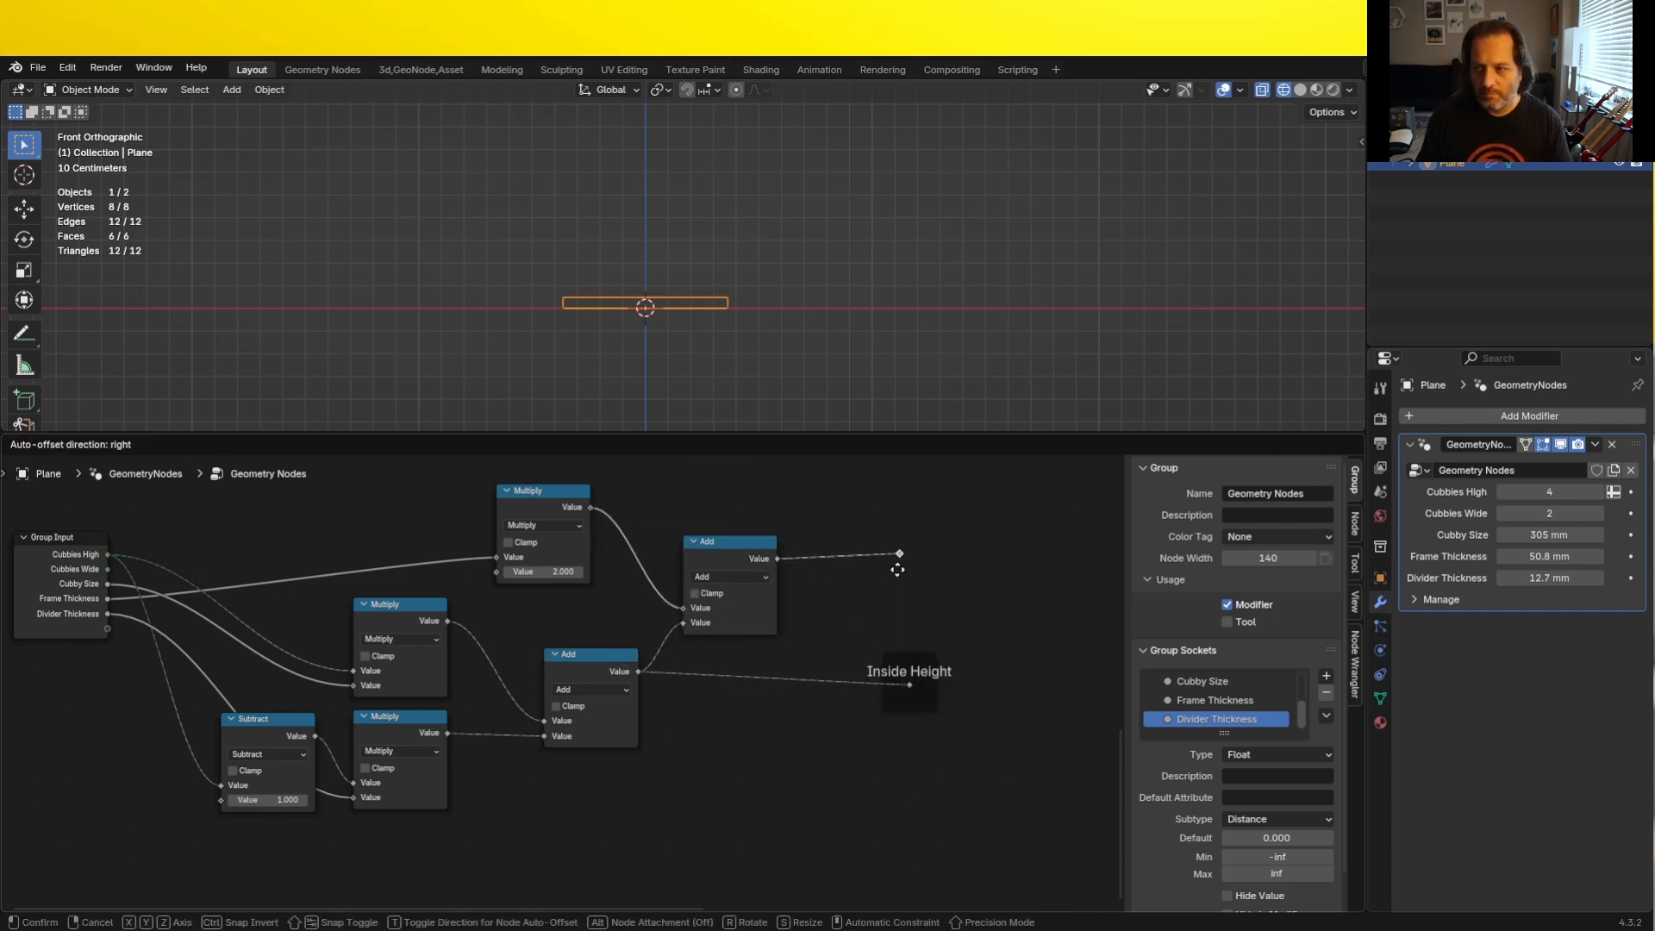
pyautogui.click(895, 566)
pyautogui.hotkey('ctrl', 'j')
pyautogui.press('F2')
pyautogui.write('Outside Height')
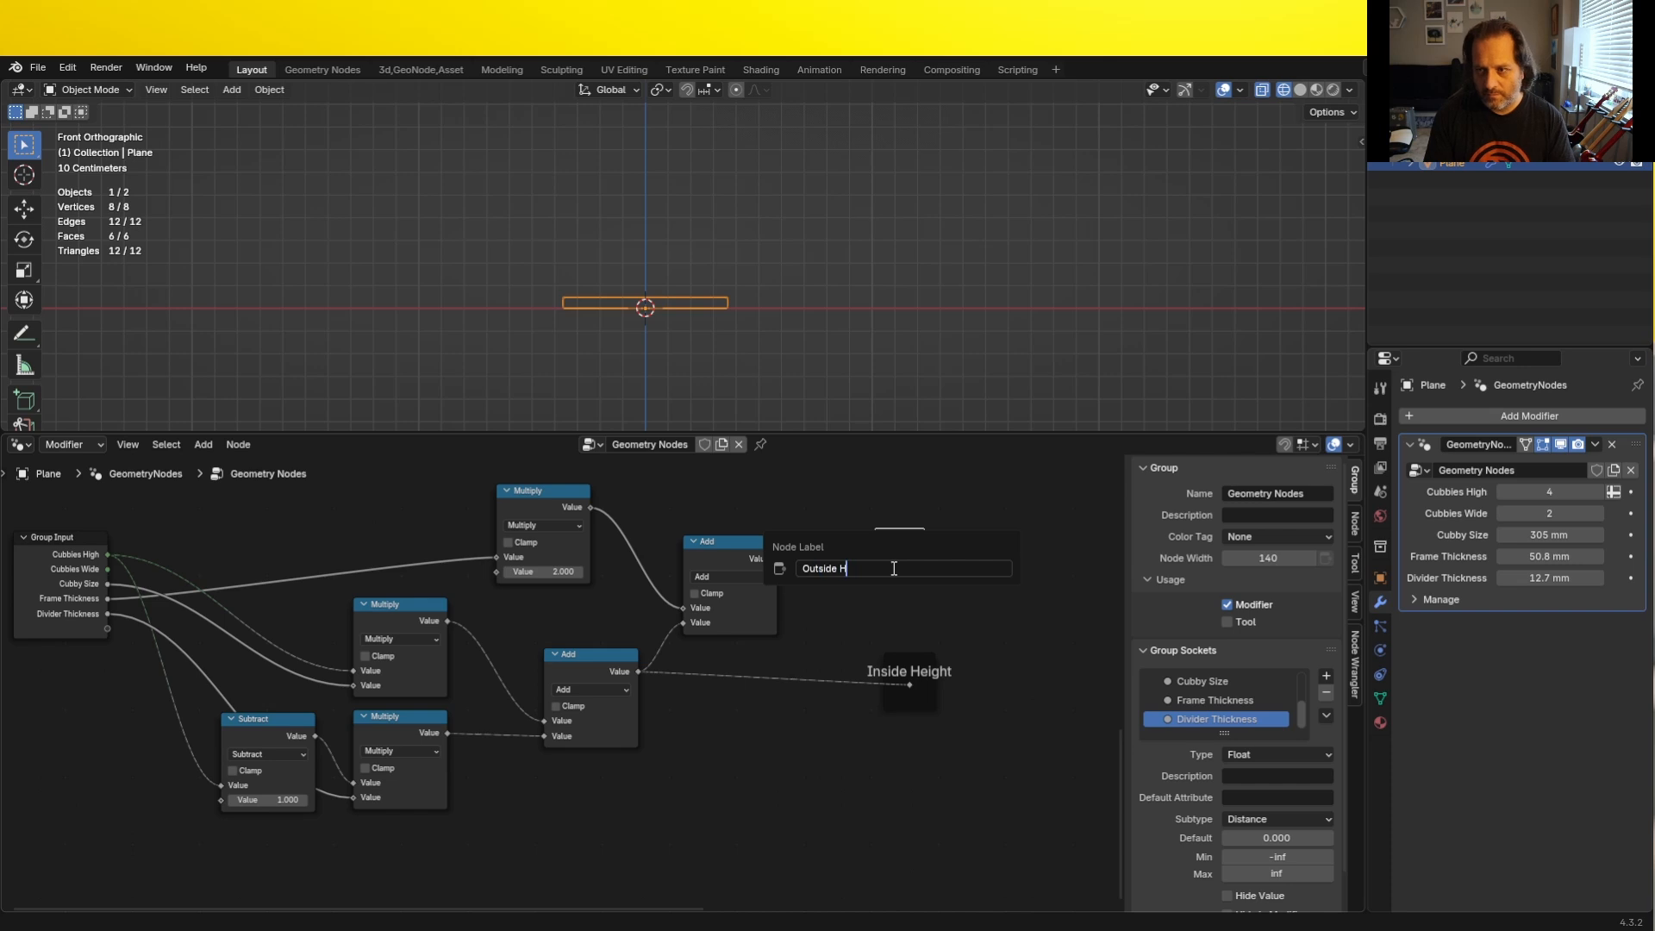
pyautogui.press('Return')
# - Branch a second Set Position node off the existing Set Position node's Geometry output and place it below
pyautogui.scroll(-2, 901, 566)
pyautogui.press('Home')
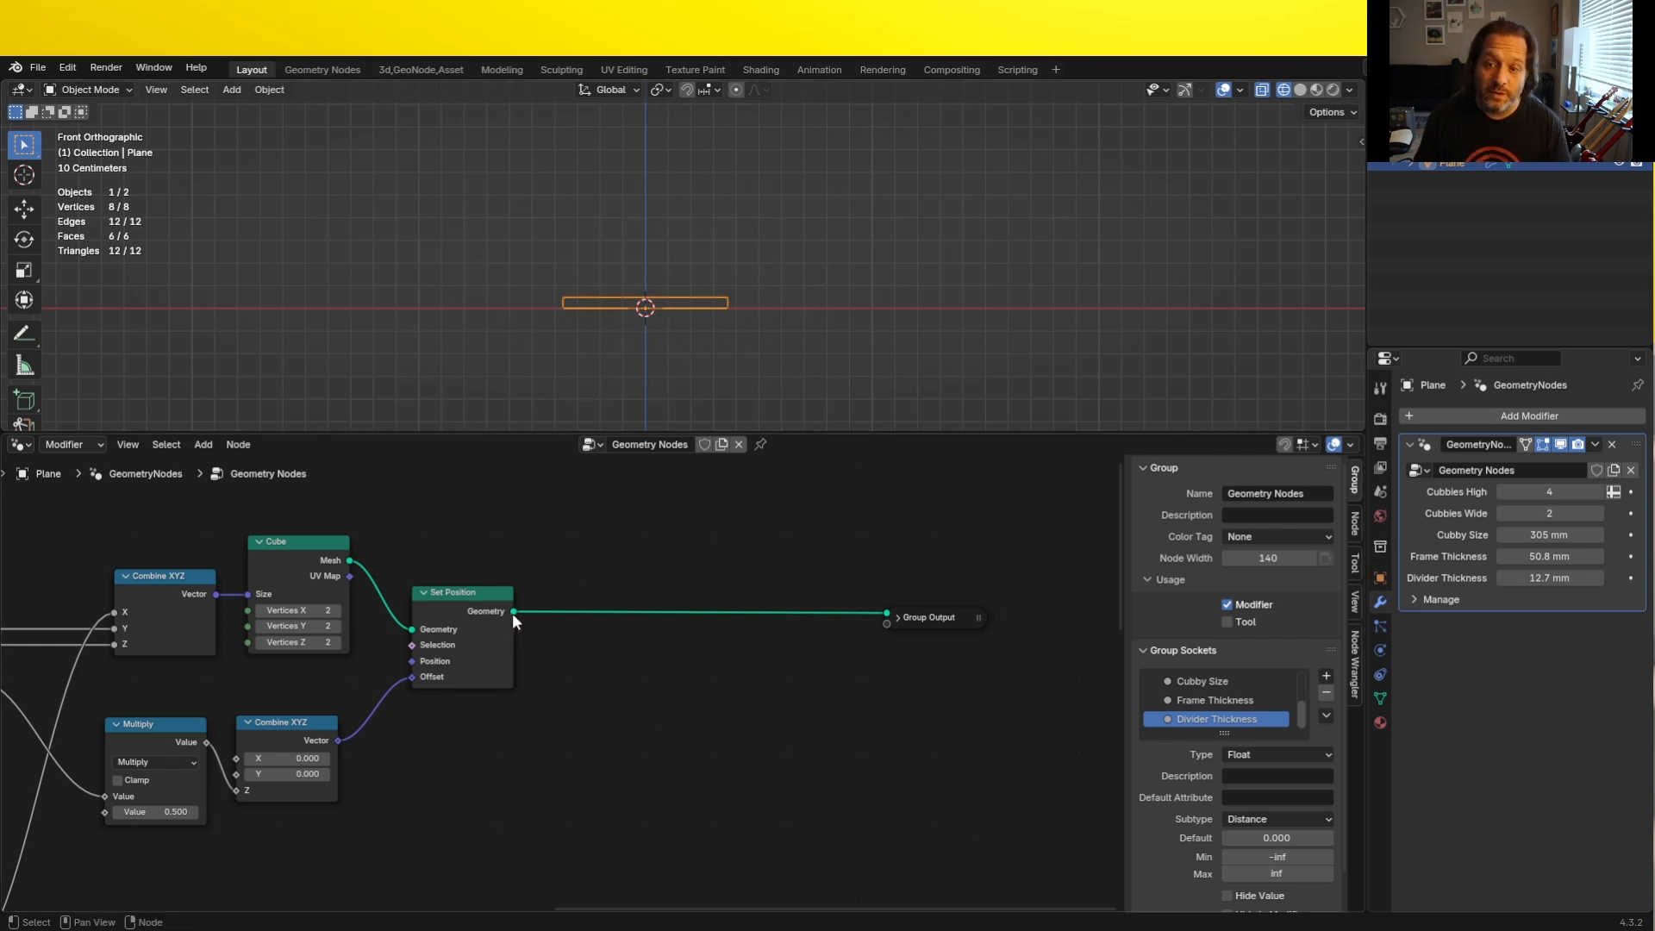
pyautogui.moveTo(514, 611); pyautogui.dragTo(629, 871)
pyautogui.write('set pos')
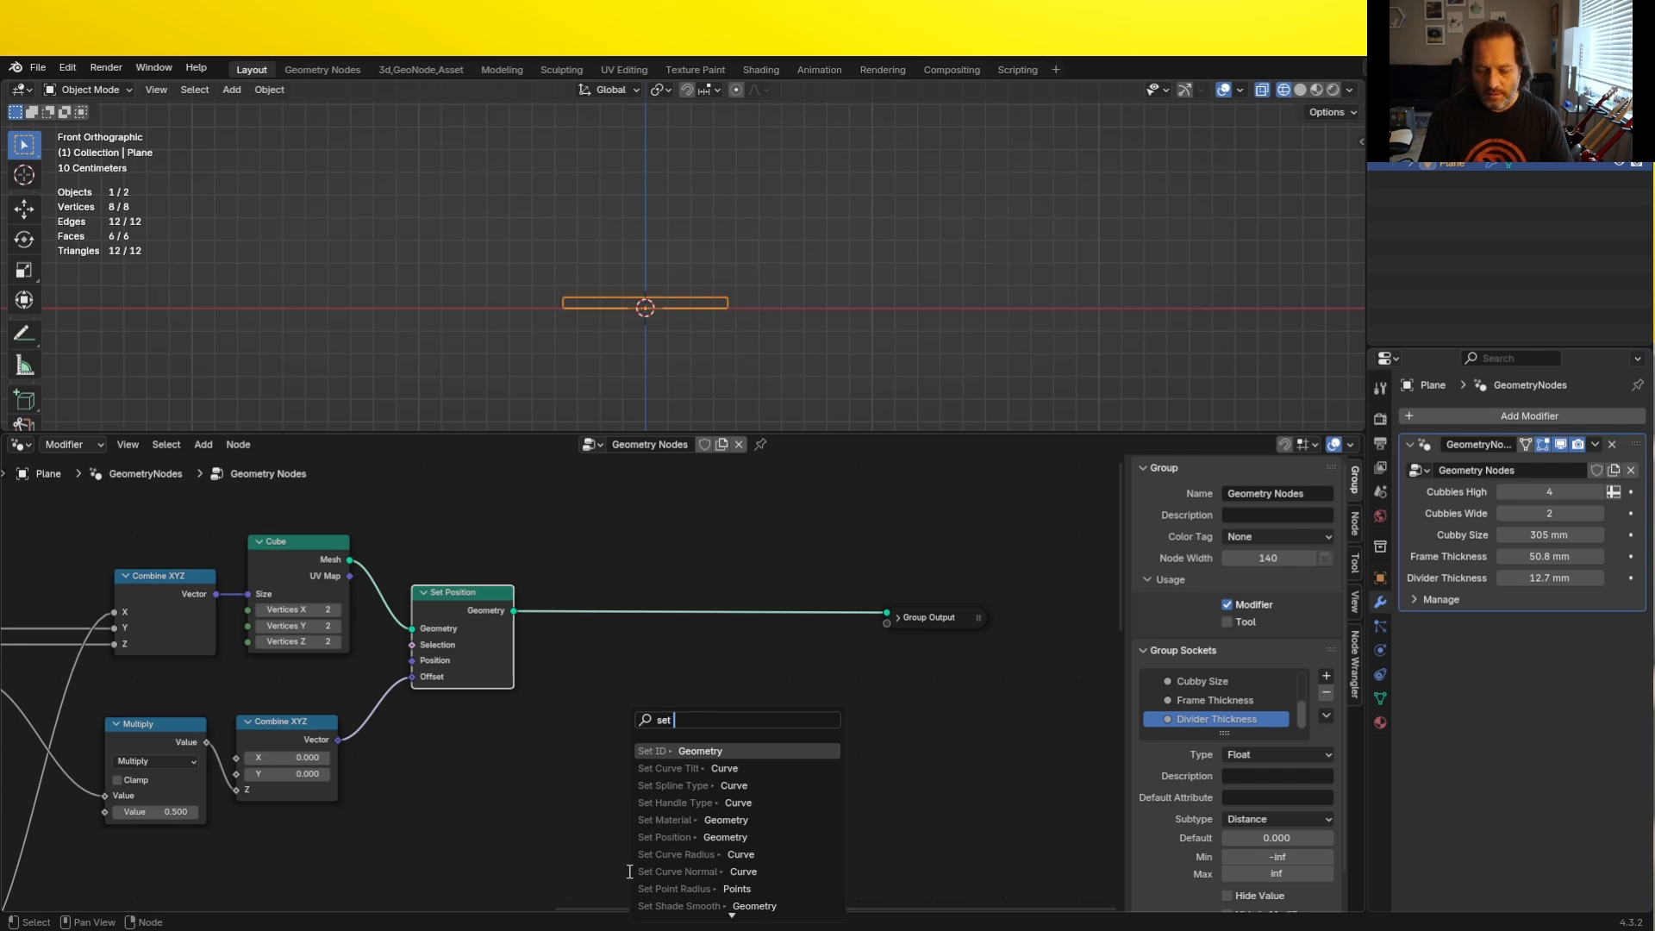
pyautogui.press('Return')
pyautogui.click(588, 779)
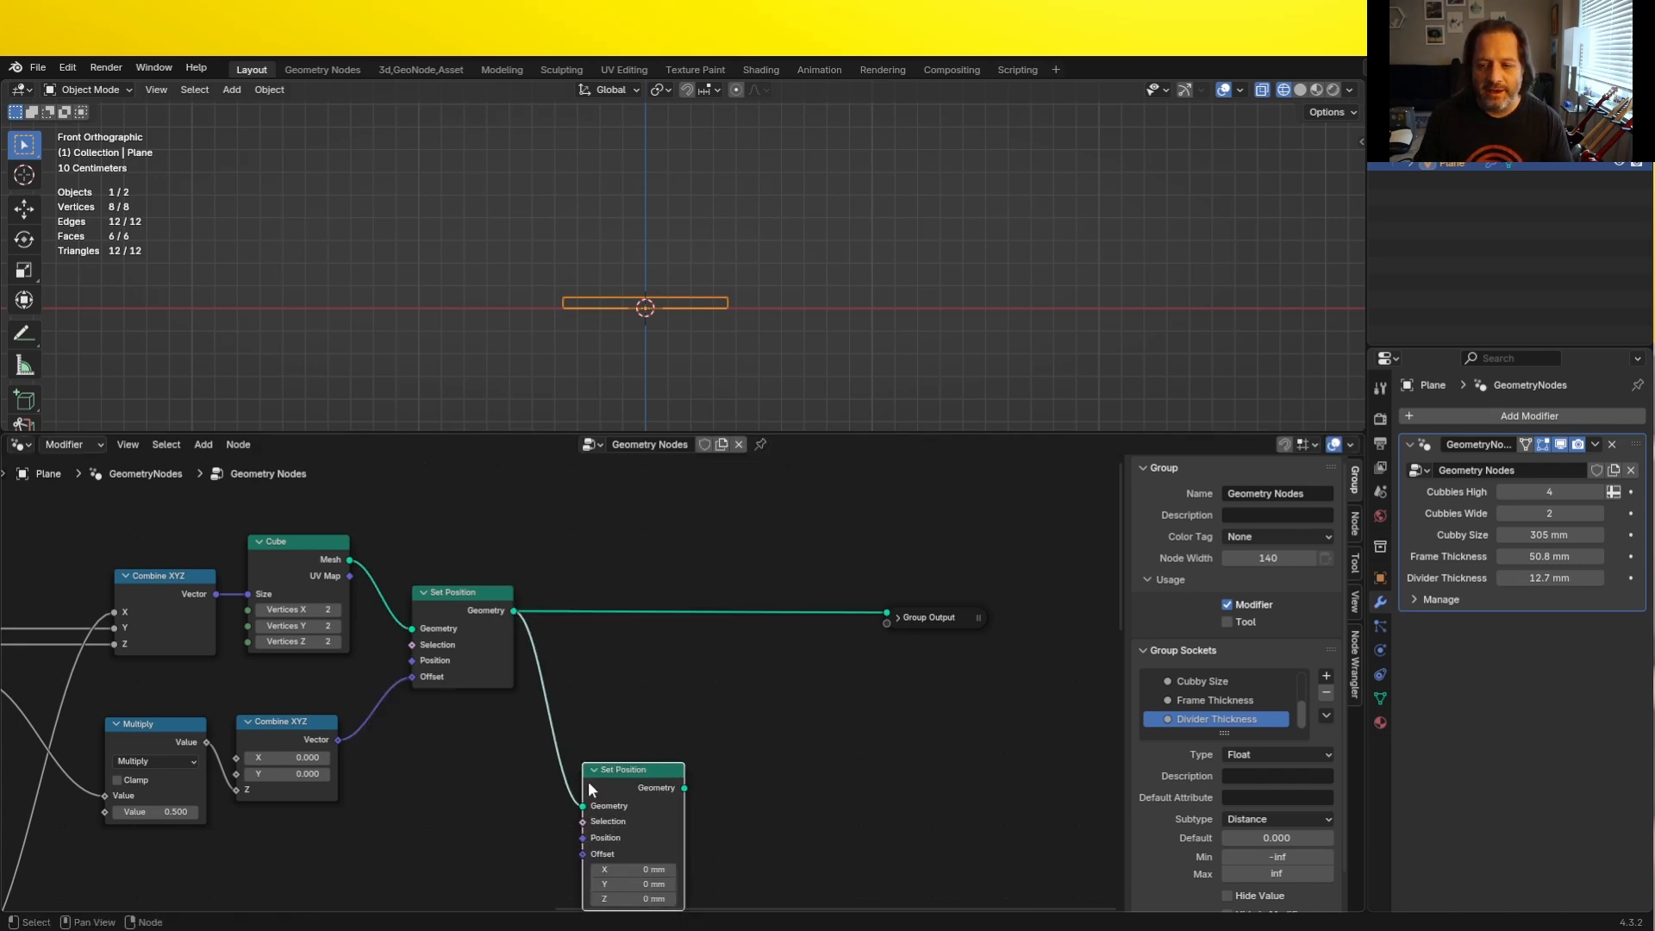
# - Duplicate the offset's Combine XYZ node and connect the copy to the second Set Position node's Offset
pyautogui.scroll(-1, 554, 772)
pyautogui.moveTo(553, 772); pyautogui.dragTo(551, 645, button='middle')
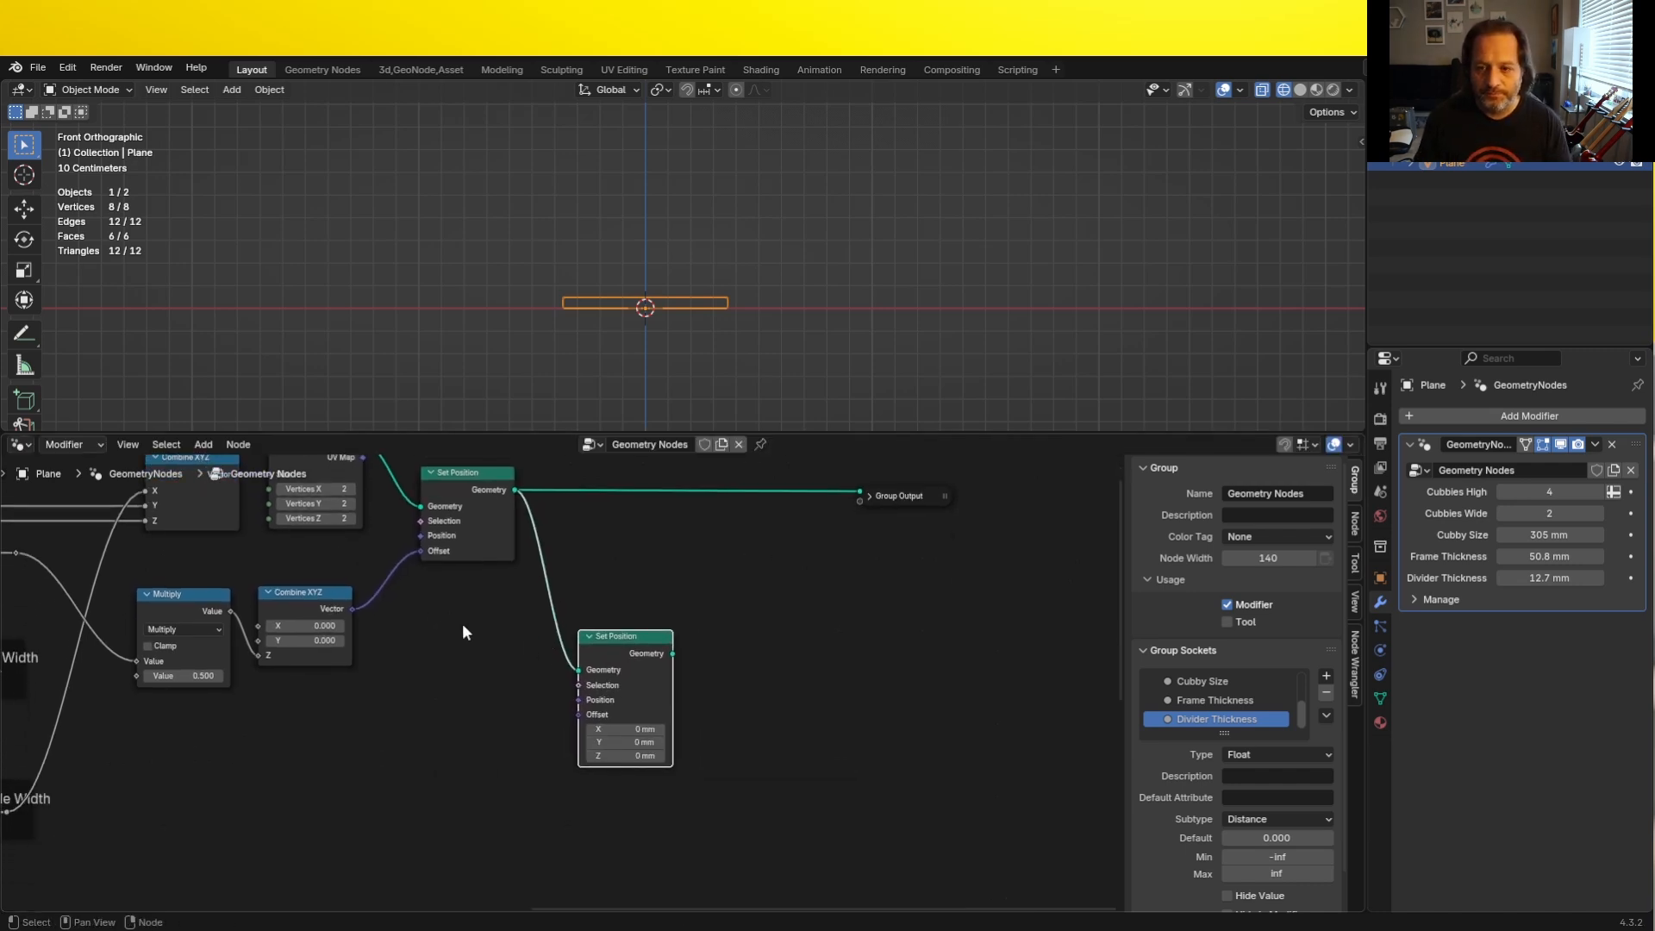
pyautogui.click(286, 595)
pyautogui.hotkey('shift', 'd')
pyautogui.click(459, 750)
pyautogui.moveTo(522, 762); pyautogui.dragTo(577, 714)
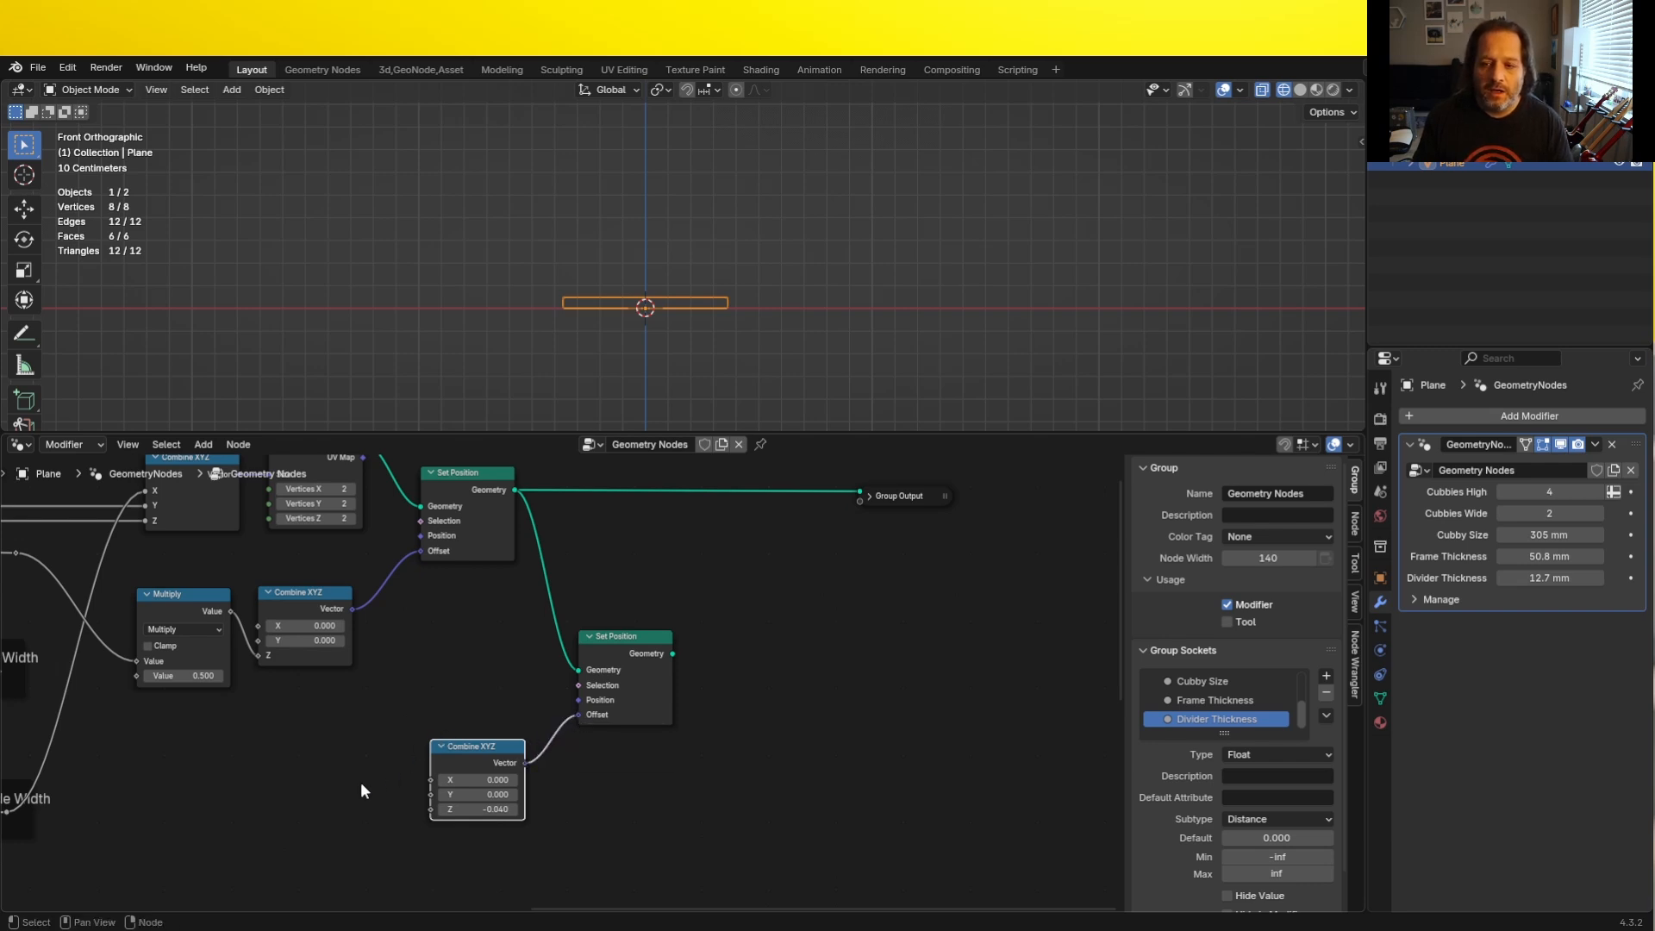
pyautogui.moveTo(326, 793); pyautogui.dragTo(454, 601, button='middle')
pyautogui.scroll(-2, 383, 733)
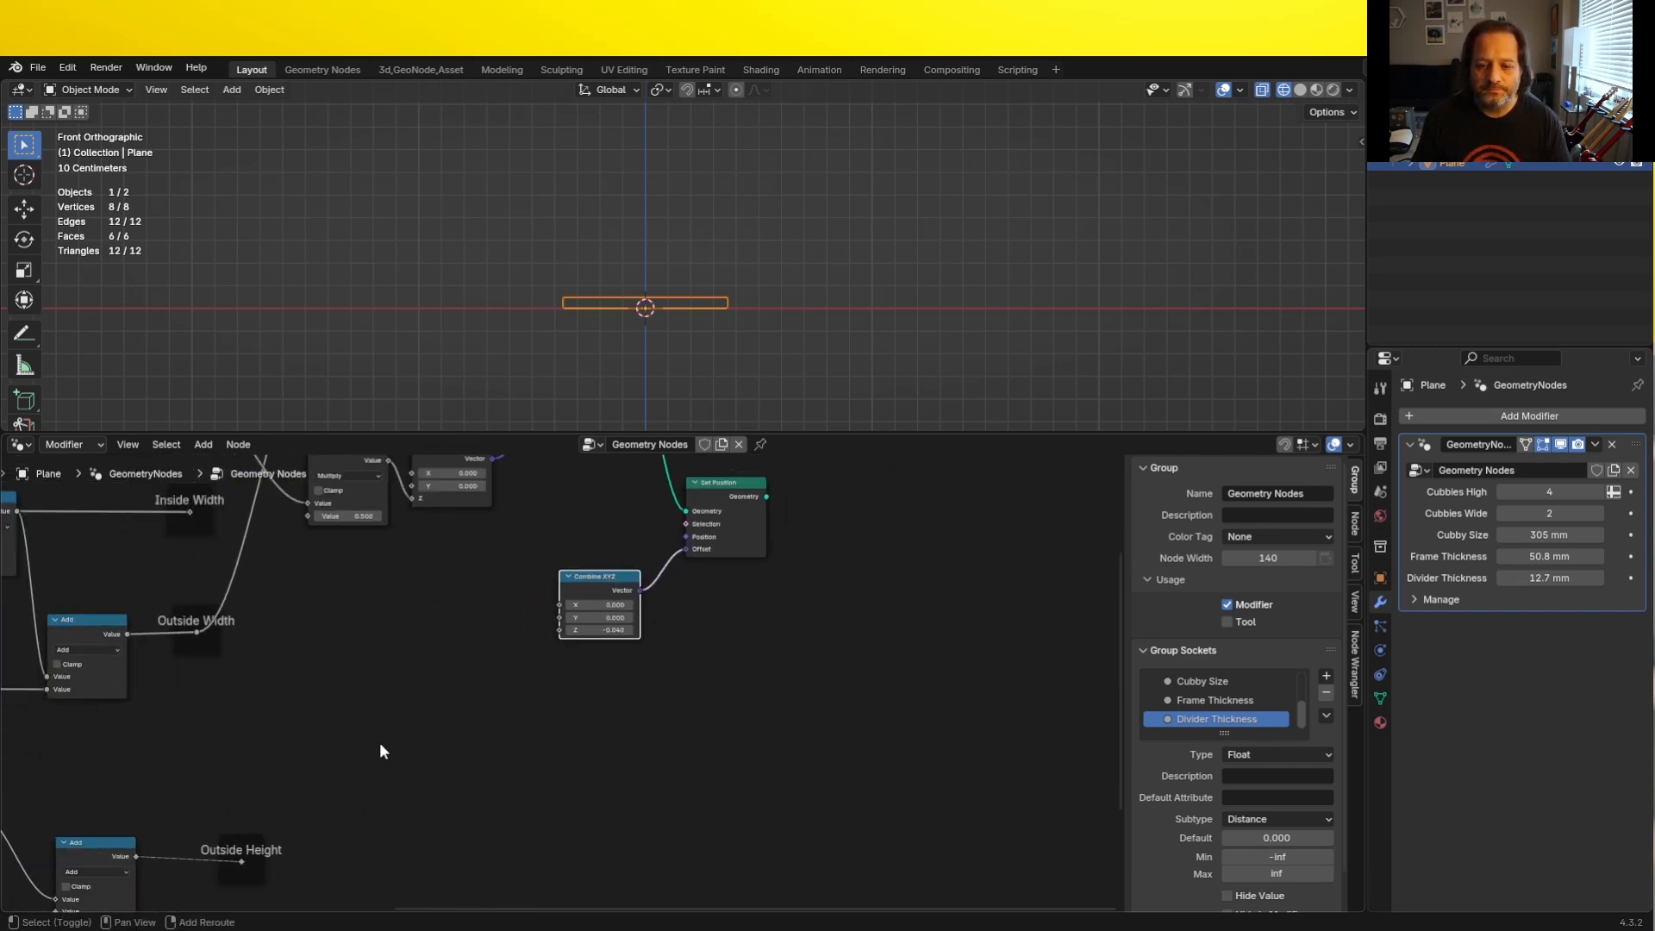
pyautogui.moveTo(382, 749)
pyautogui.mouseDown(button='middle')
pyautogui.moveTo(373, 709)
pyautogui.moveTo(363, 735)
pyautogui.mouseUp(button='middle')
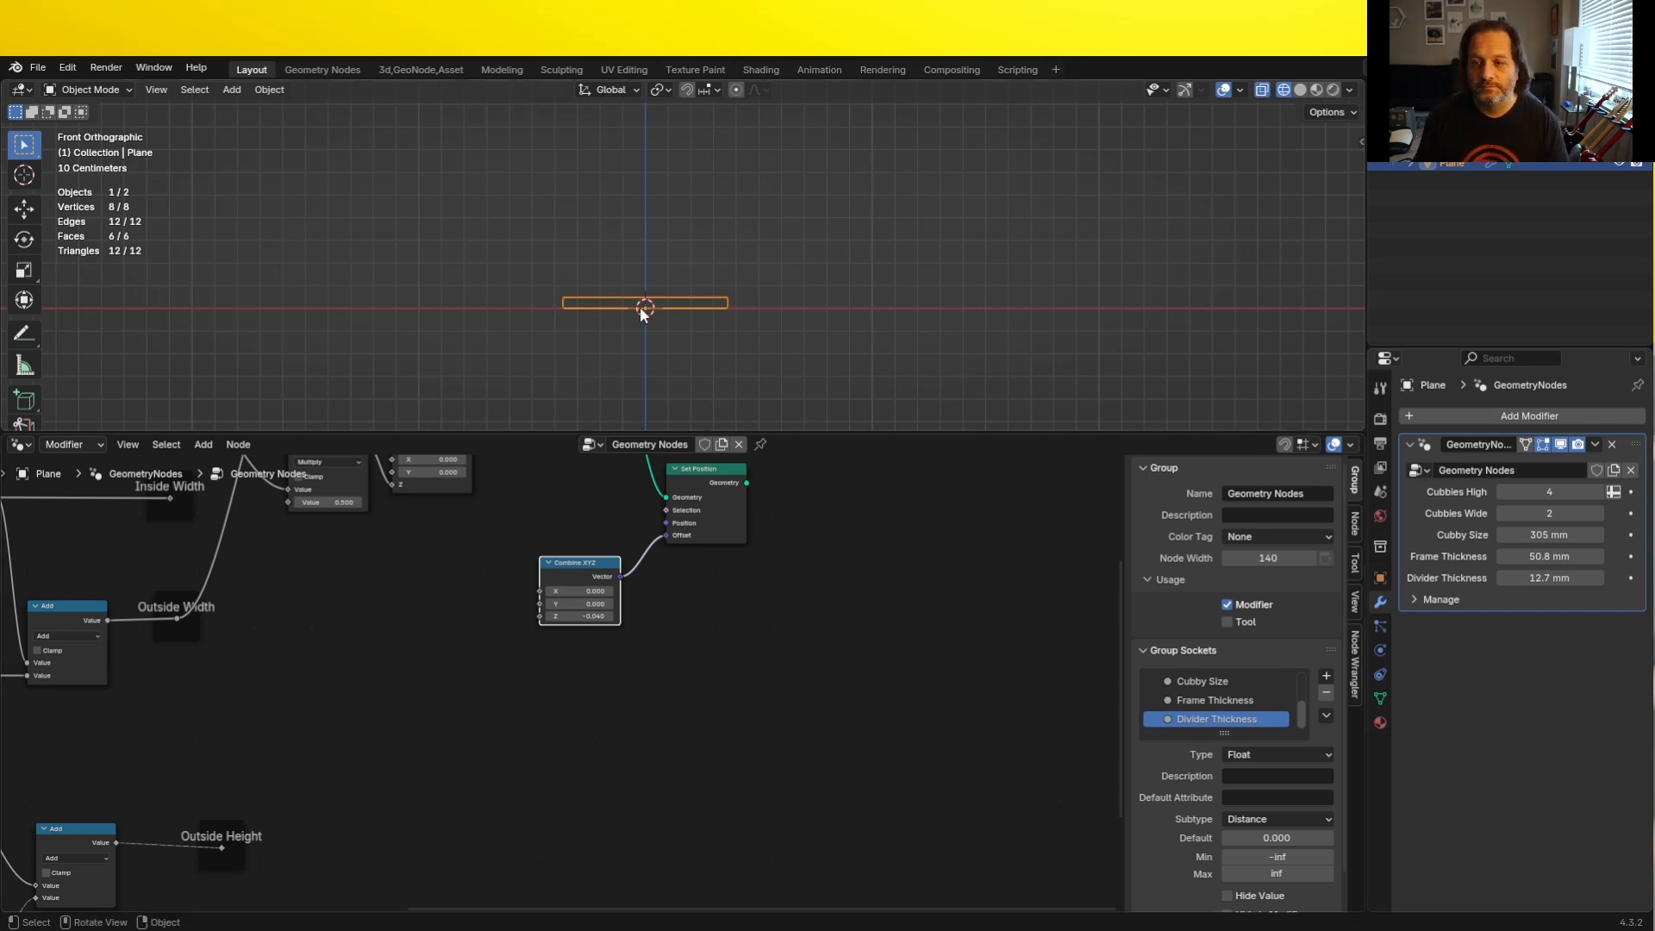
# - Connect the Outside Height reroute to the Z input of the second Set Position's Combine XYZ node
pyautogui.moveTo(221, 847); pyautogui.dragTo(538, 616)
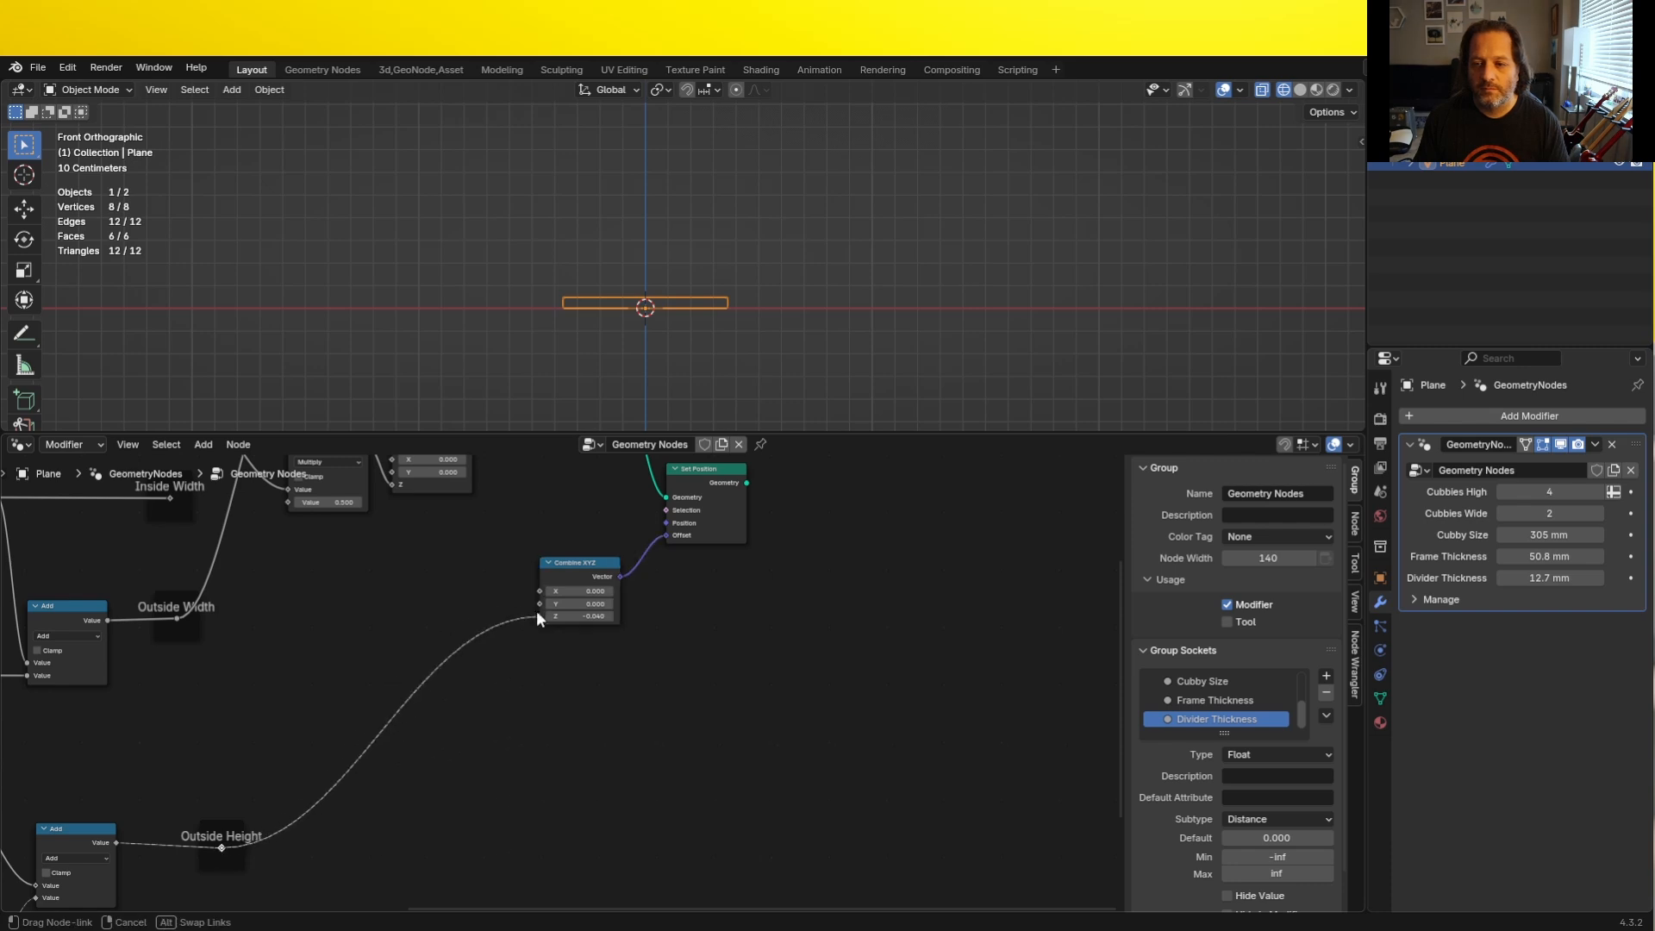
pyautogui.press('Home')
pyautogui.moveTo(760, 518); pyautogui.dragTo(629, 719, button='middle')
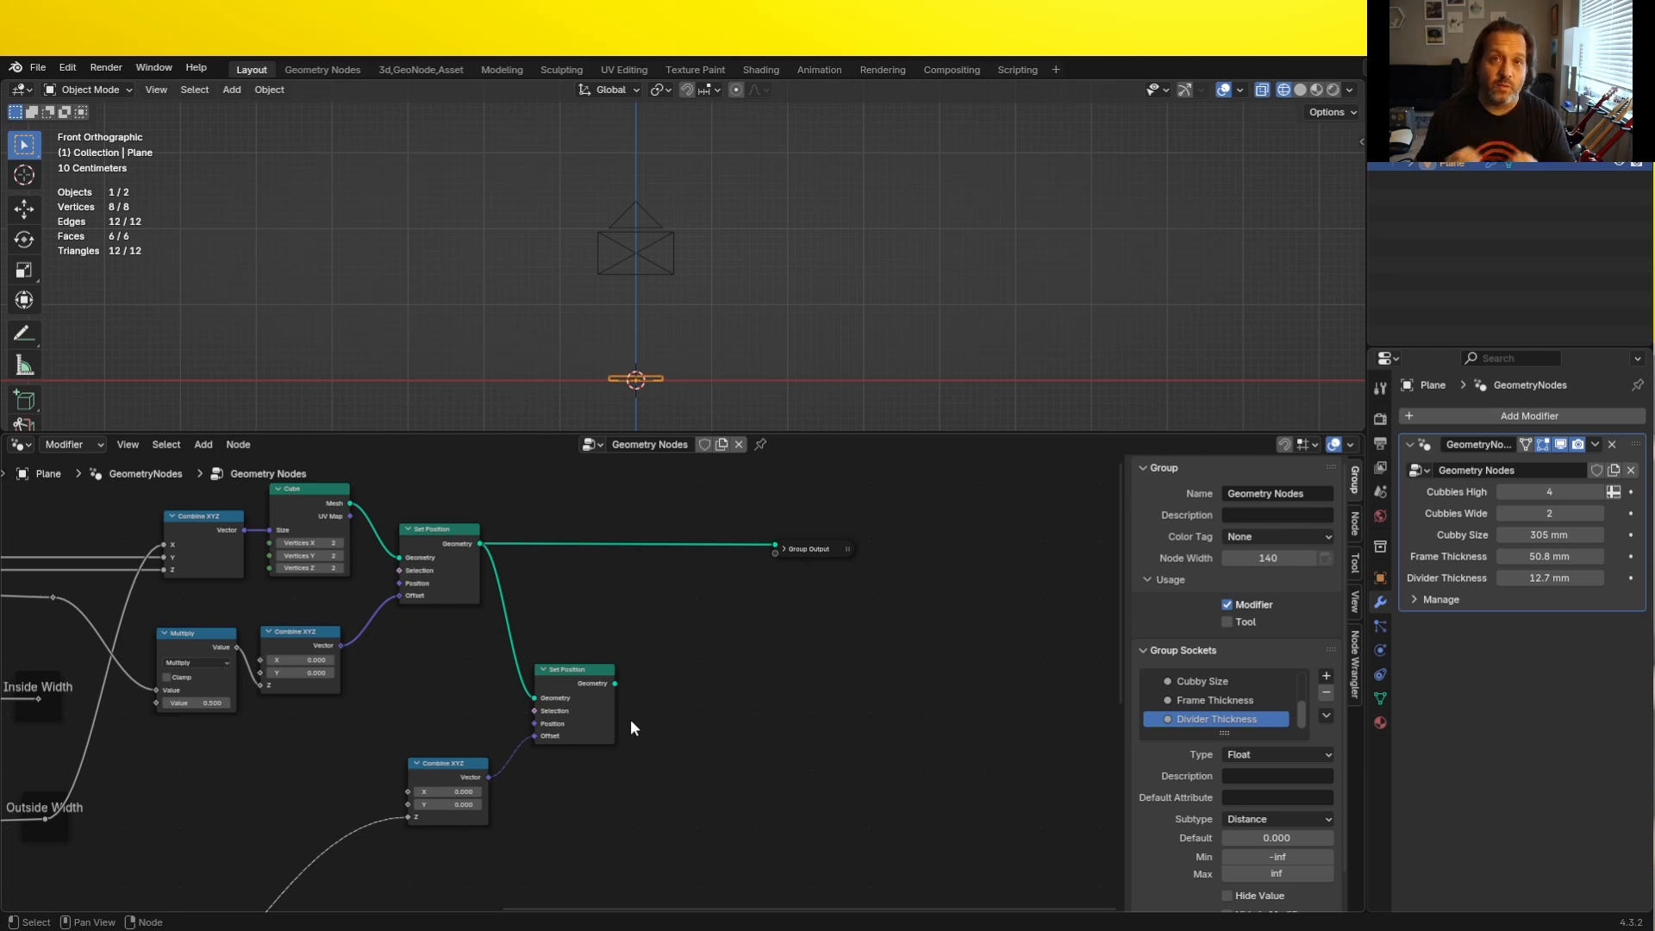
pyautogui.moveTo(545, 806); pyautogui.dragTo(646, 625, button='middle')
# - Duplicate the height Add node onto the Outside Height link before Combine XYZ and change its operation to Subtract
pyautogui.scroll(-2, 562, 690)
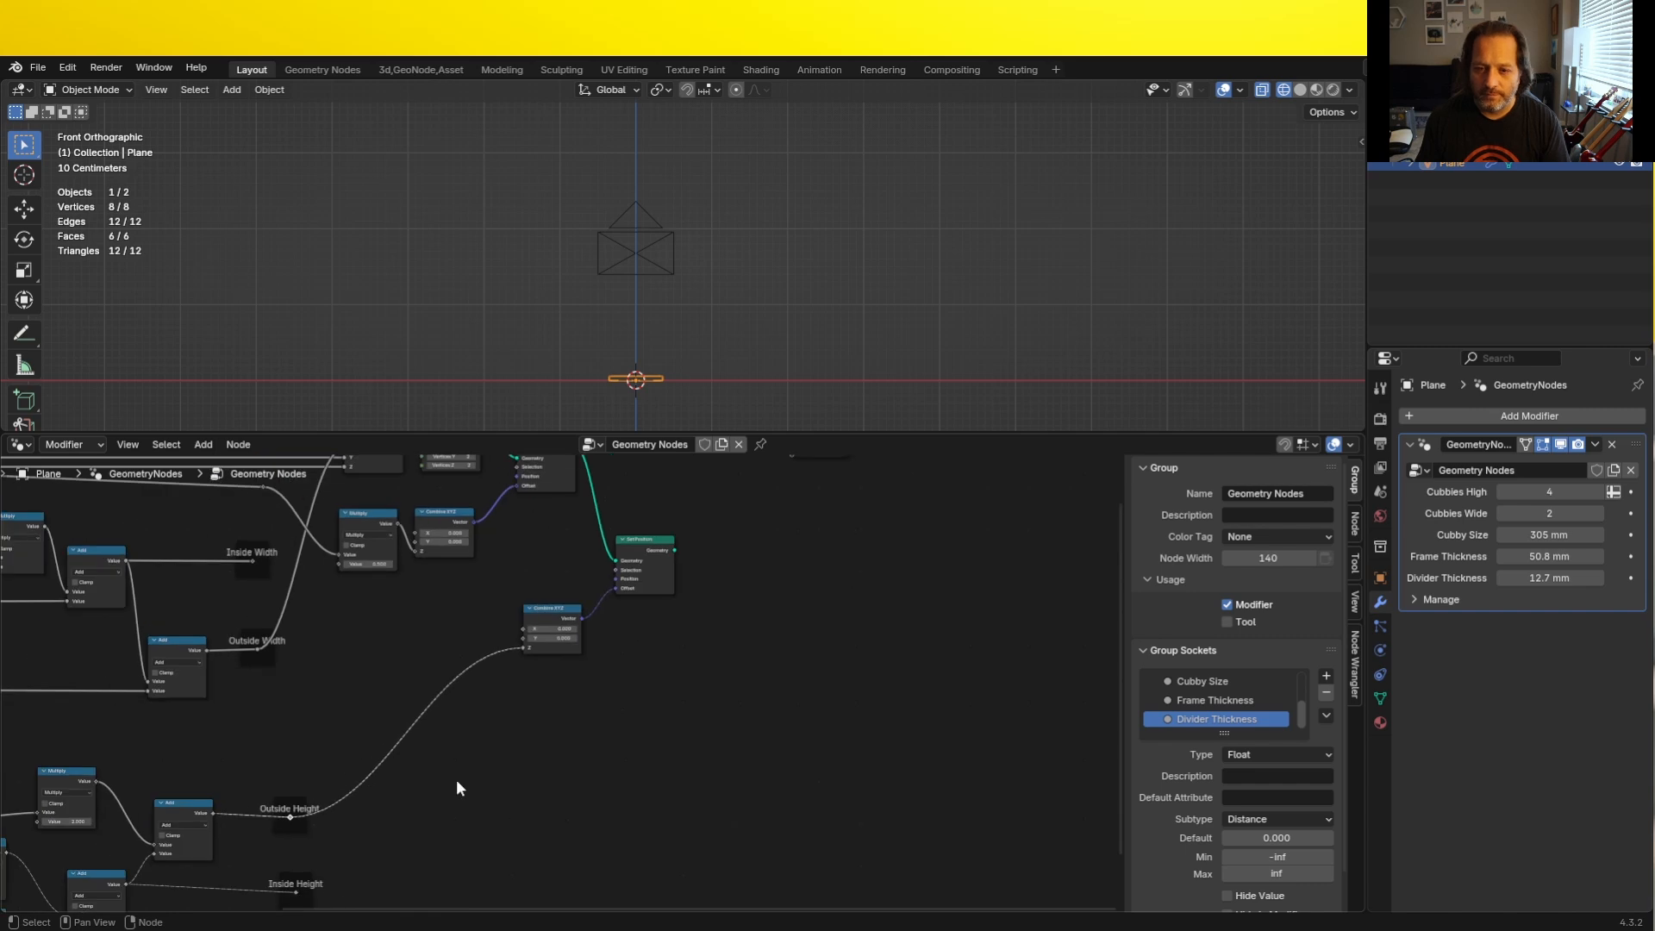
pyautogui.scroll(6, 262, 831)
pyautogui.click(149, 785)
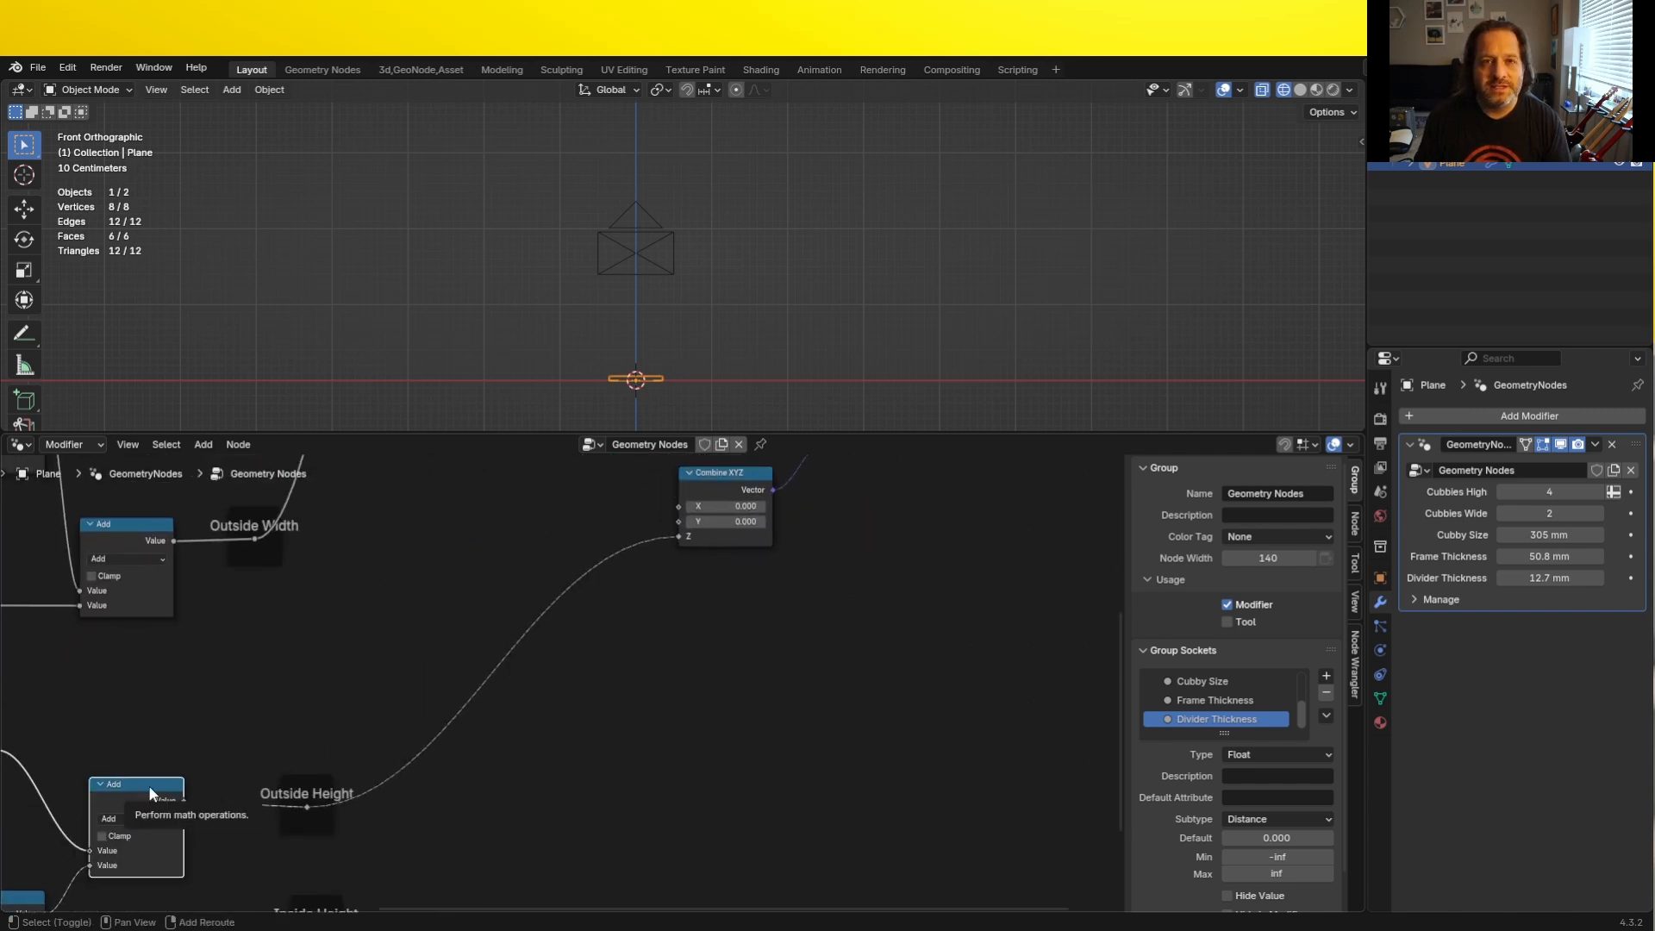
pyautogui.hotkey('shift', 'd')
pyautogui.click(542, 604)
pyautogui.click(539, 634)
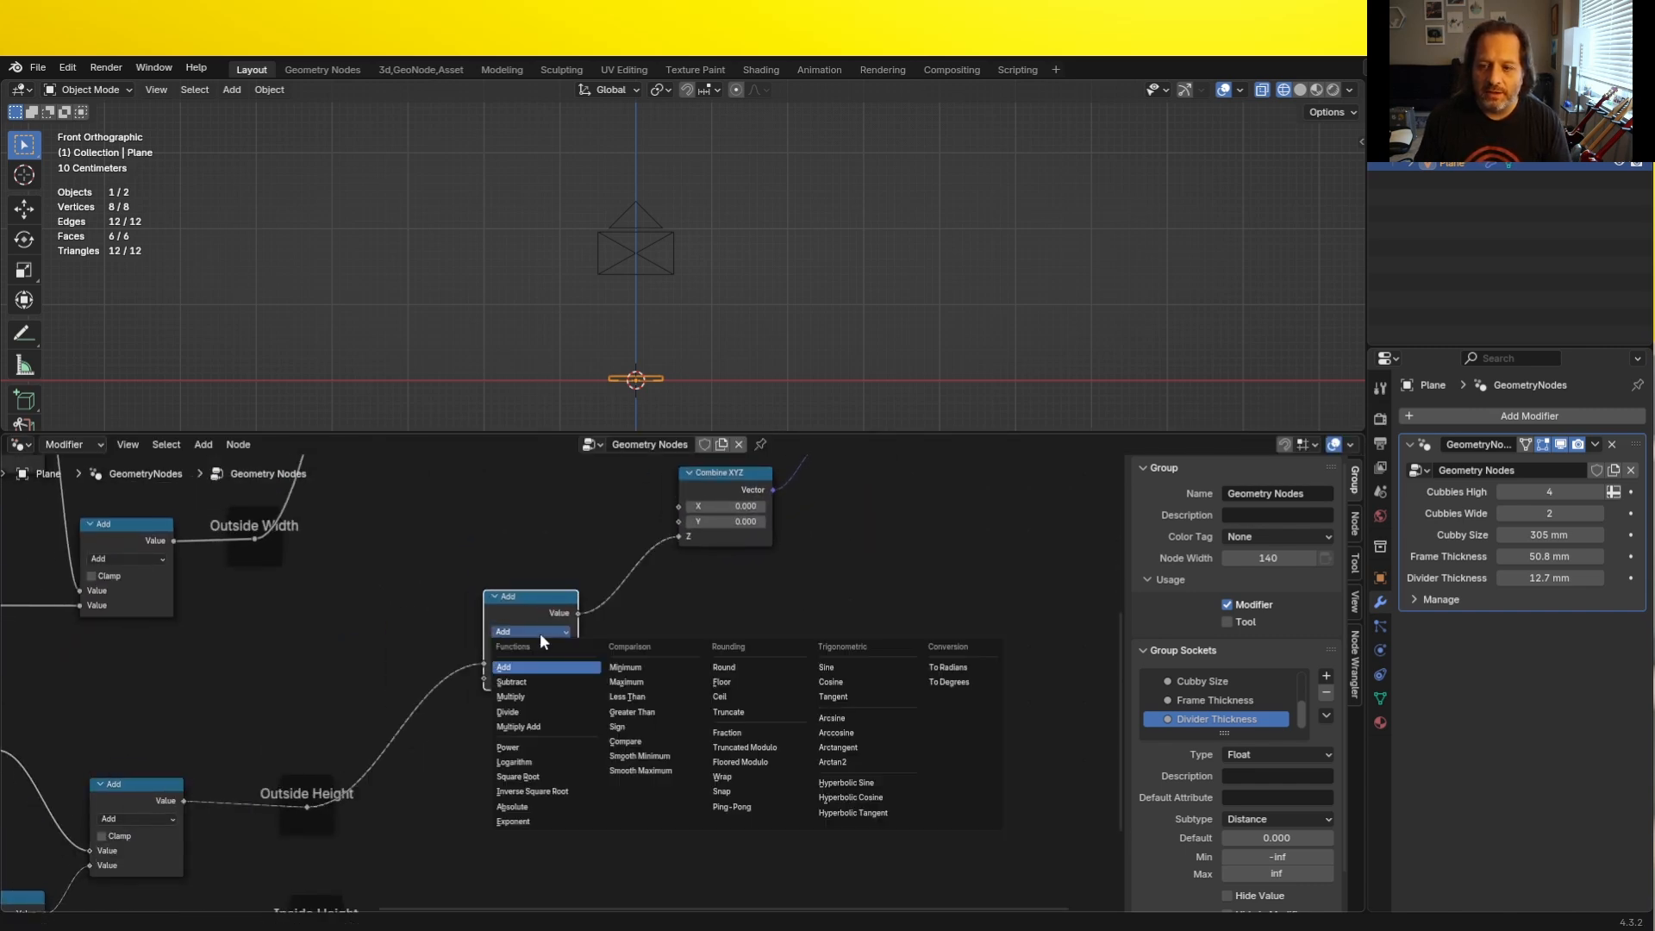
pyautogui.click(529, 681)
pyautogui.scroll(-2, 400, 676)
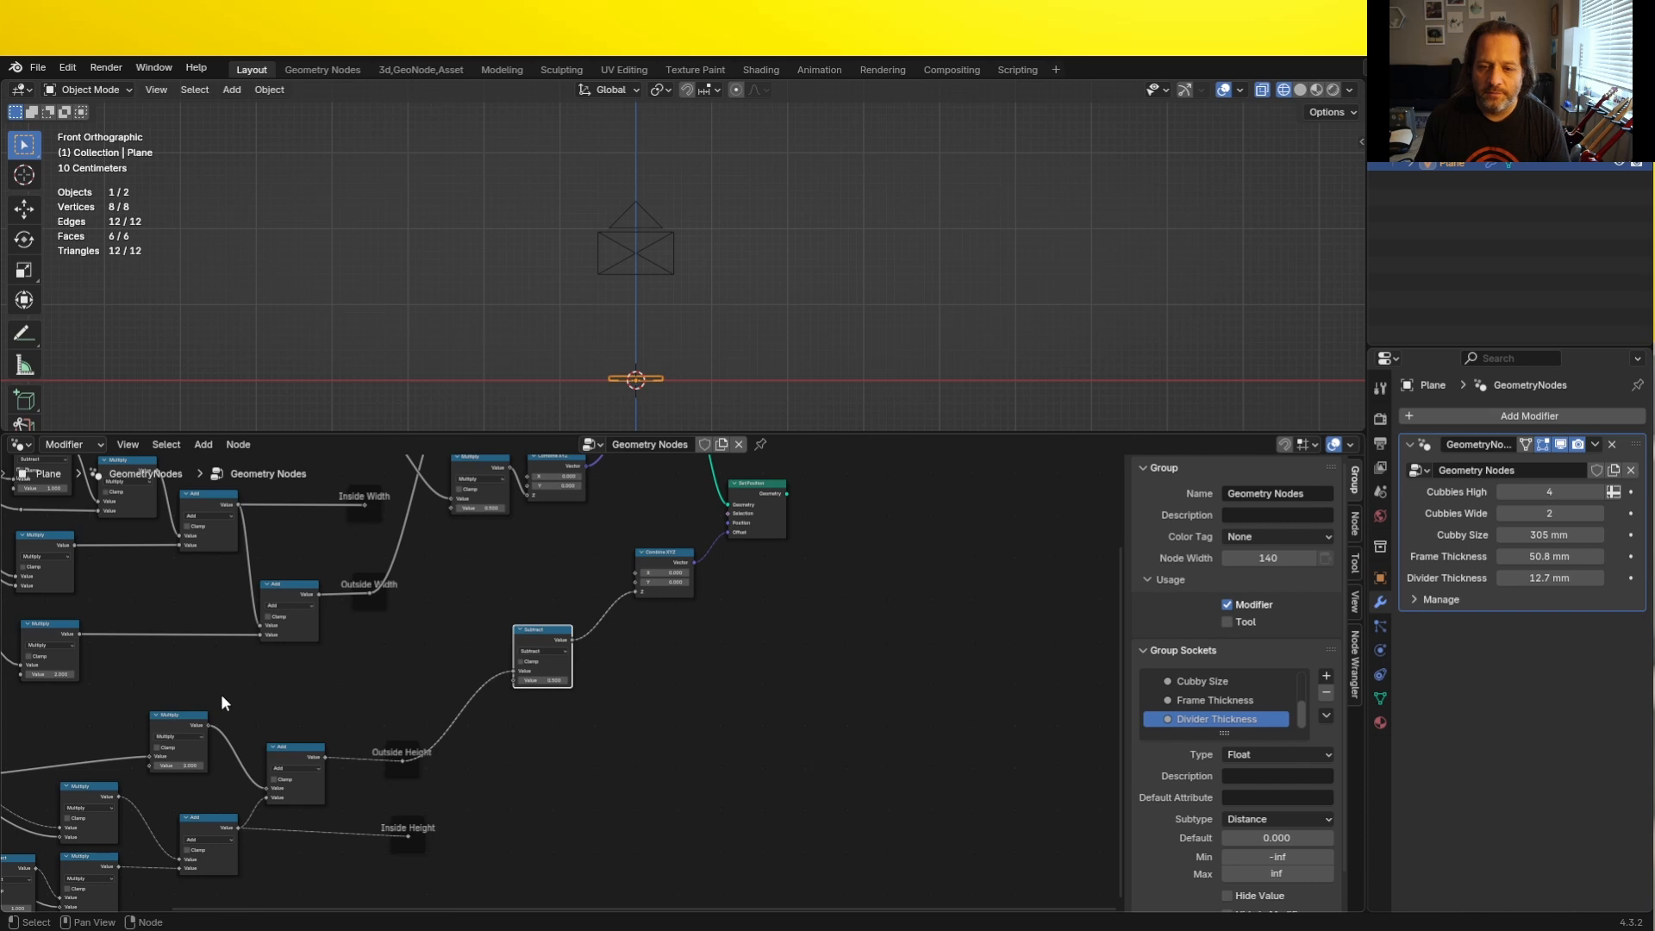
# - Connect the lower Group Input's Frame Thickness to the second value of the Subtract node
pyautogui.moveTo(136, 754); pyautogui.dragTo(356, 648, button='middle')
pyautogui.scroll(4, 371, 640)
pyautogui.moveTo(192, 724); pyautogui.dragTo(326, 806, button='middle')
pyautogui.moveTo(170, 772); pyautogui.dragTo(1009, 633)
pyautogui.keyDown('shift'); pyautogui.moveTo(919, 645); pyautogui.dragTo(870, 614, button='right'); pyautogui.keyUp('shift')
# - Insert a Join Geometry node before Group Output and connect the second Set Position's Geometry to it as well
pyautogui.press('g')
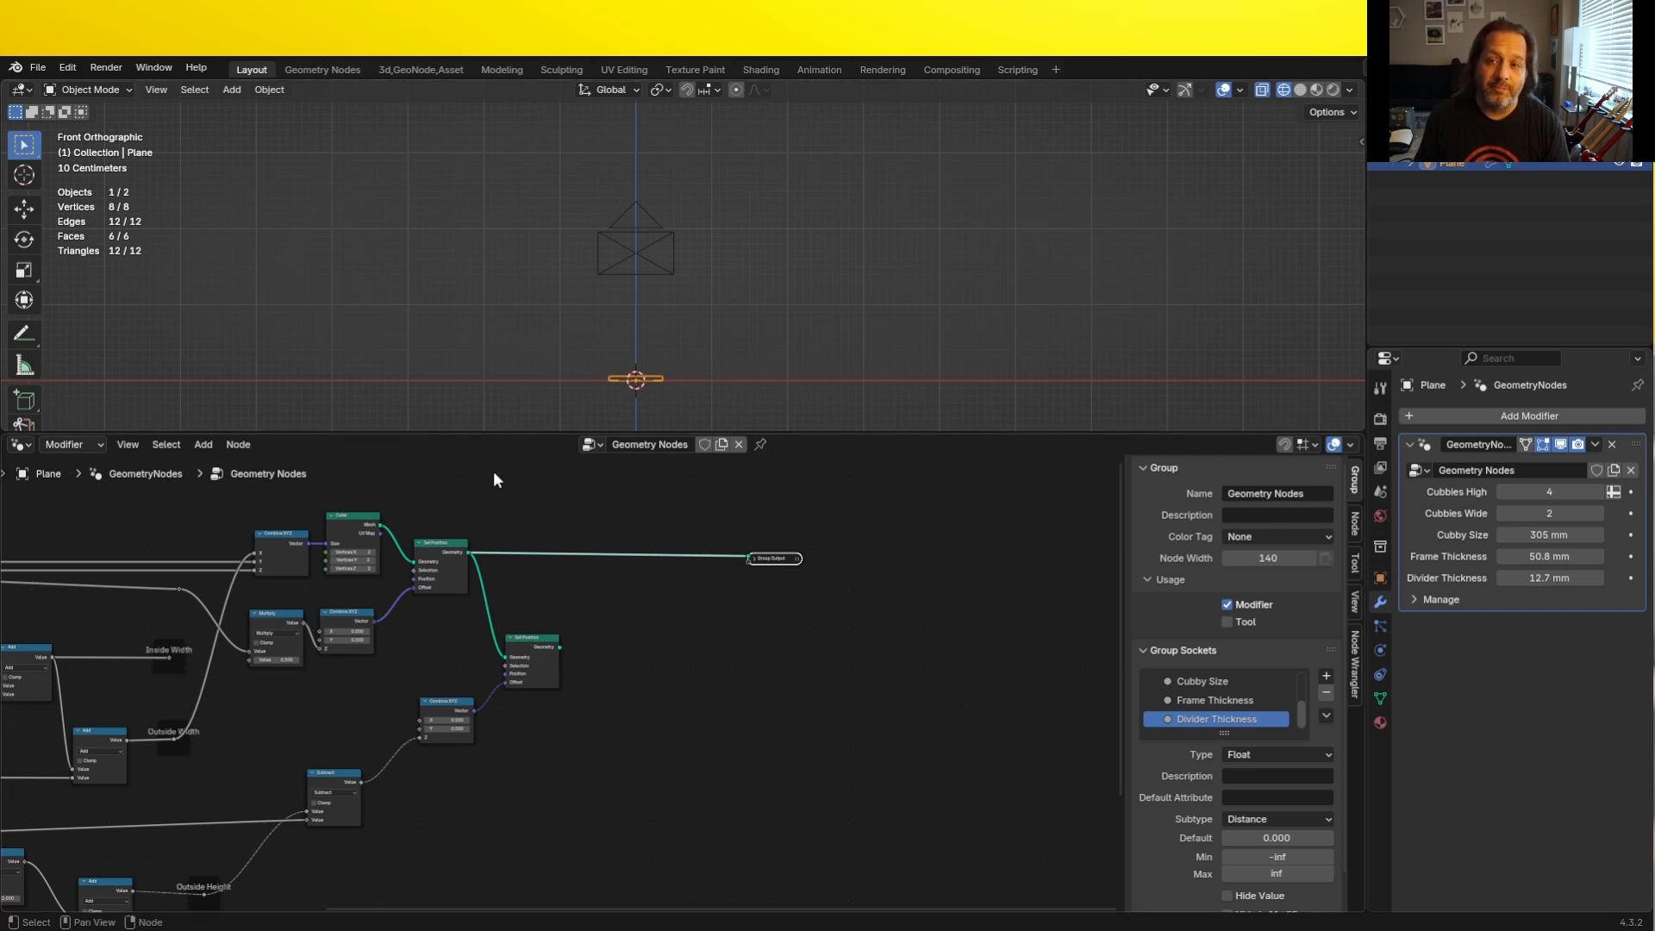
pyautogui.scroll(2, 602, 605)
pyautogui.hotkey('shift', 'a')
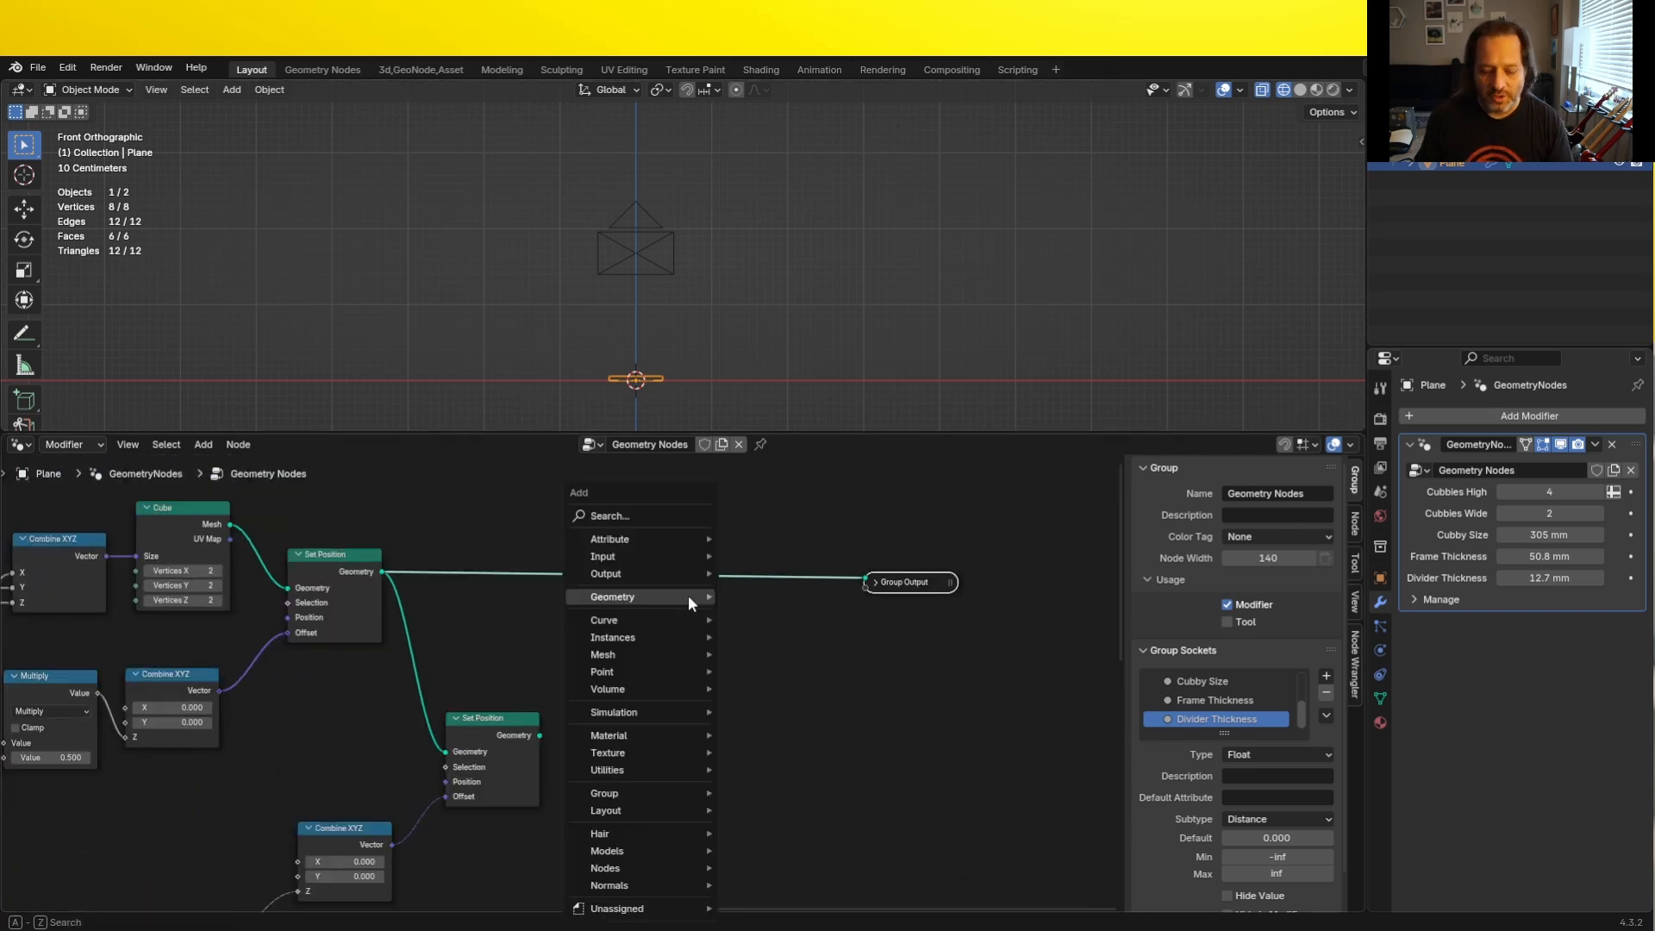
pyautogui.write('join')
pyautogui.press('Return')
pyautogui.click(641, 608)
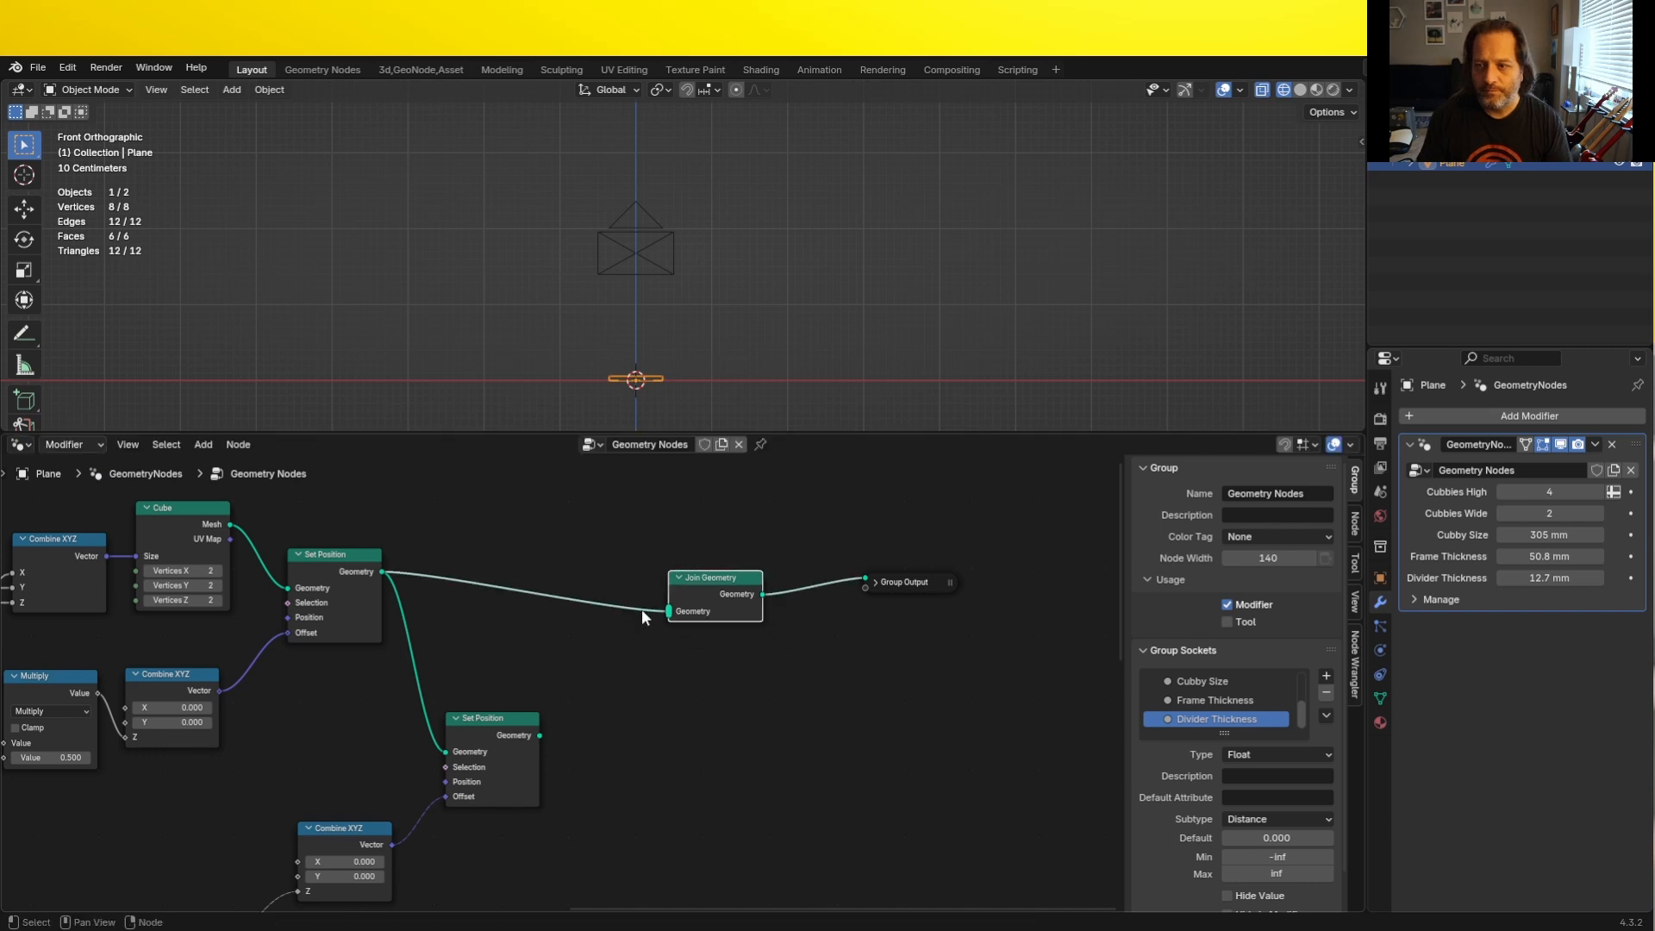
pyautogui.moveTo(540, 735); pyautogui.dragTo(669, 612)
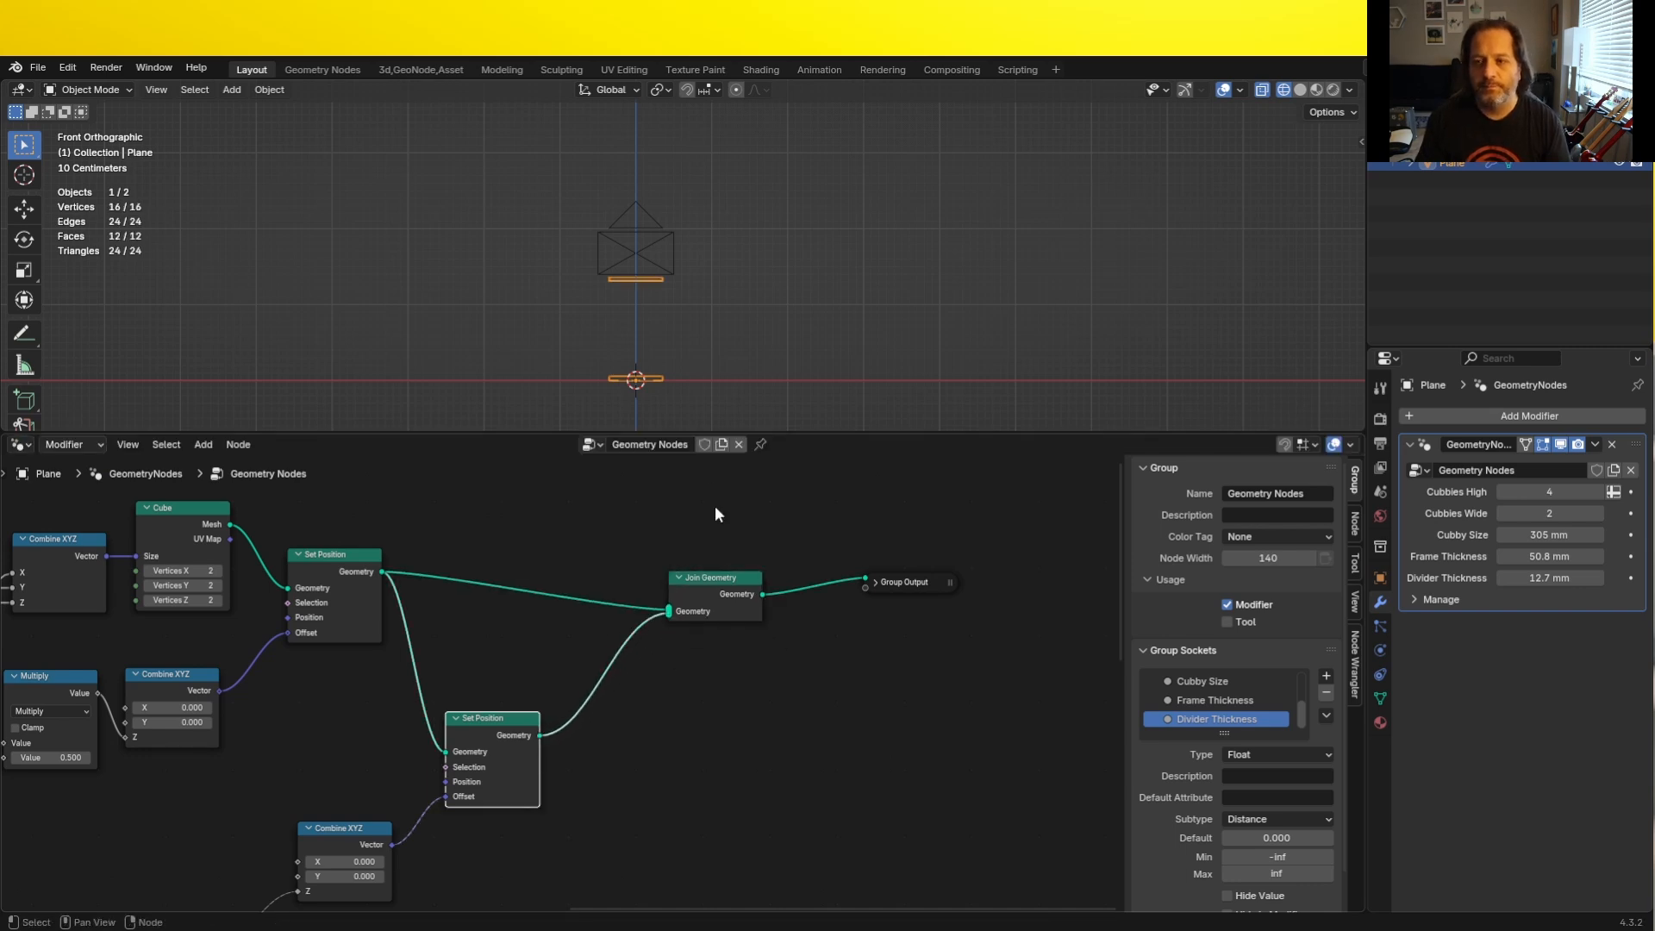
# - Delete the camera, switch the viewport from wireframe to solid shading, and reselect the shelf object
pyautogui.click(718, 207)
pyautogui.press('Delete')
pyautogui.hotkey('shift', 'z')
pyautogui.moveTo(742, 207)
pyautogui.mouseDown(button='middle')
pyautogui.moveTo(706, 245)
pyautogui.moveTo(696, 205)
pyautogui.mouseUp(button='middle')
pyautogui.scroll(1, 707, 248)
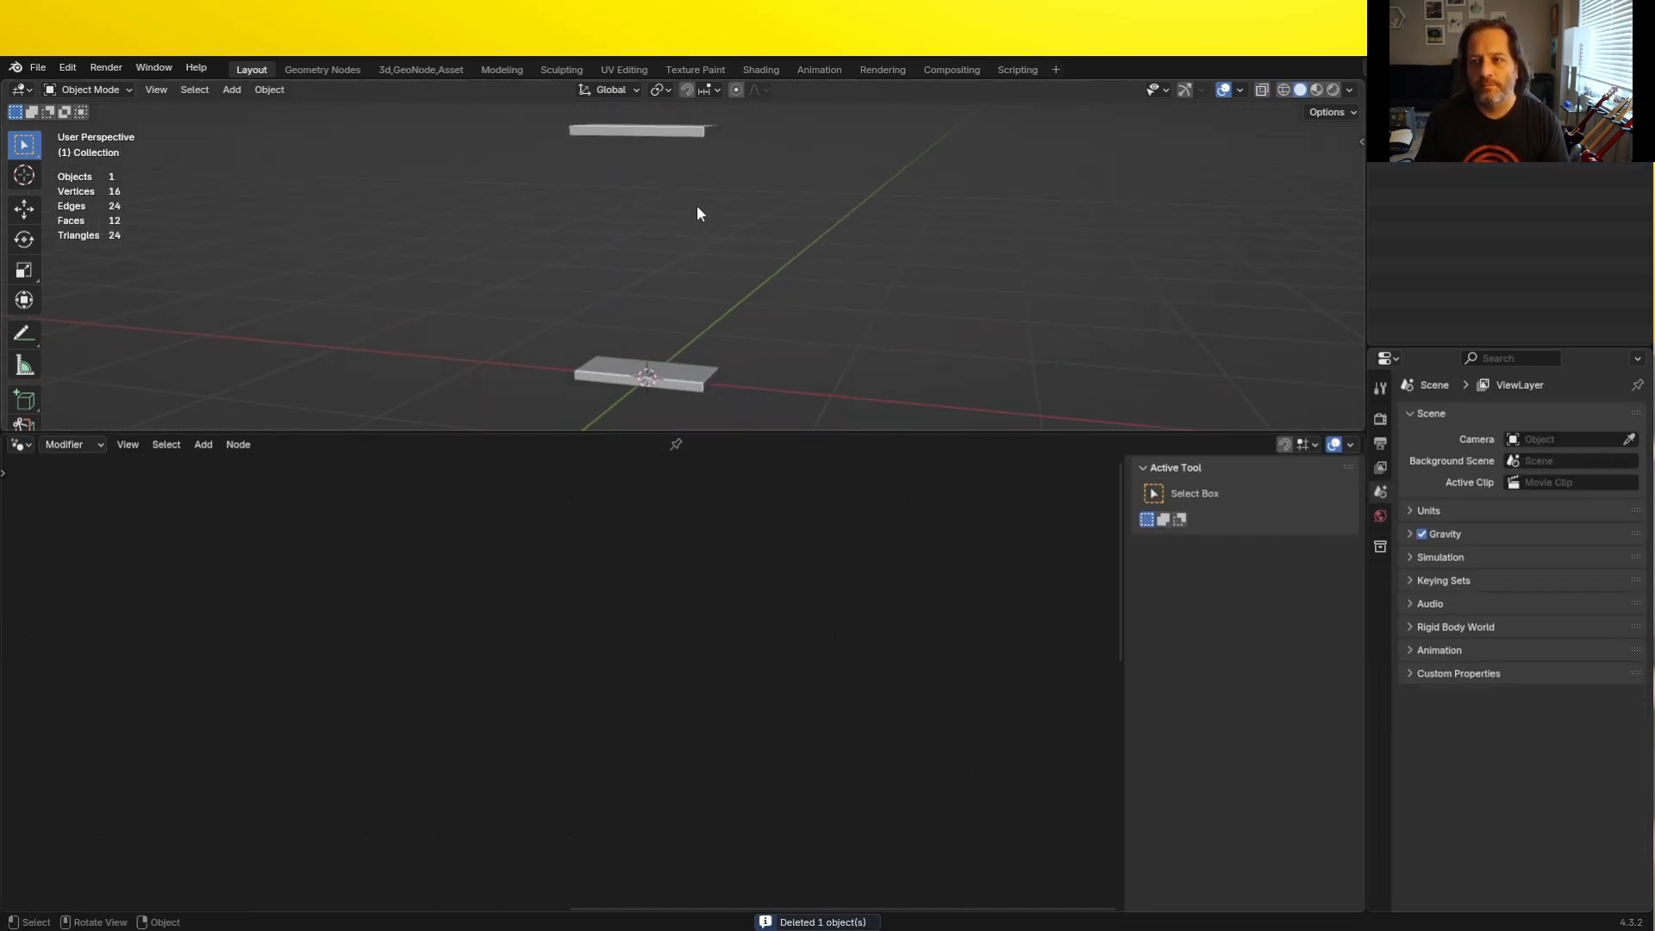
pyautogui.click(674, 374)
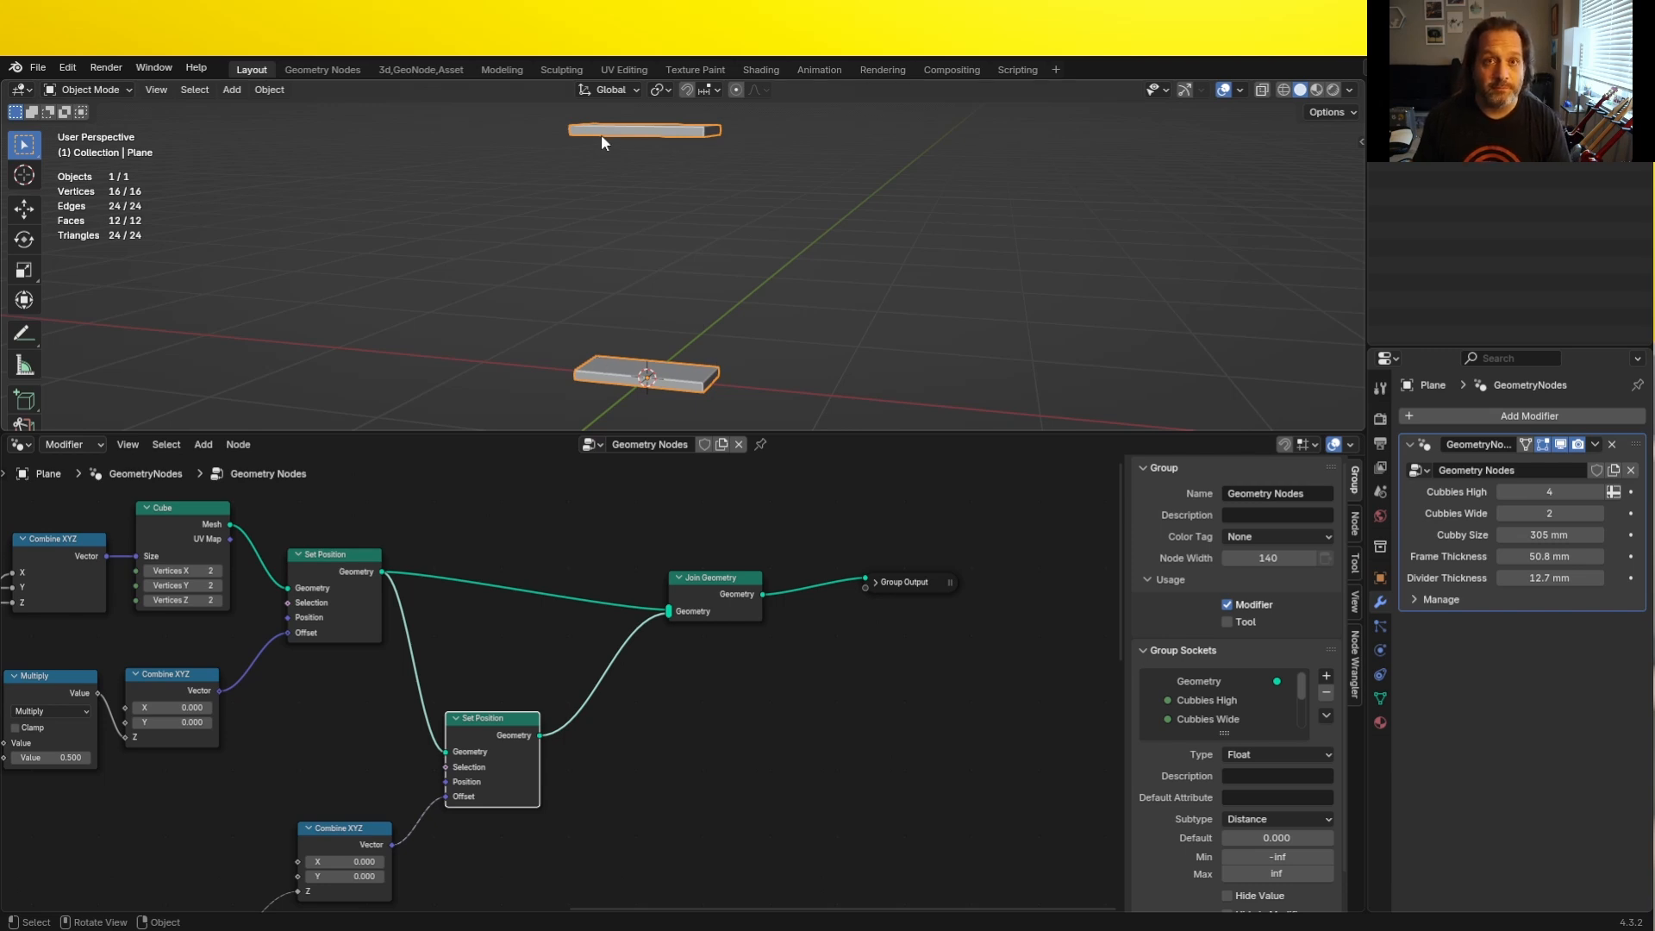
# - Duplicate the Cube node and place the copy below the second Set Position's Combine XYZ node
pyautogui.scroll(-2, 562, 840)
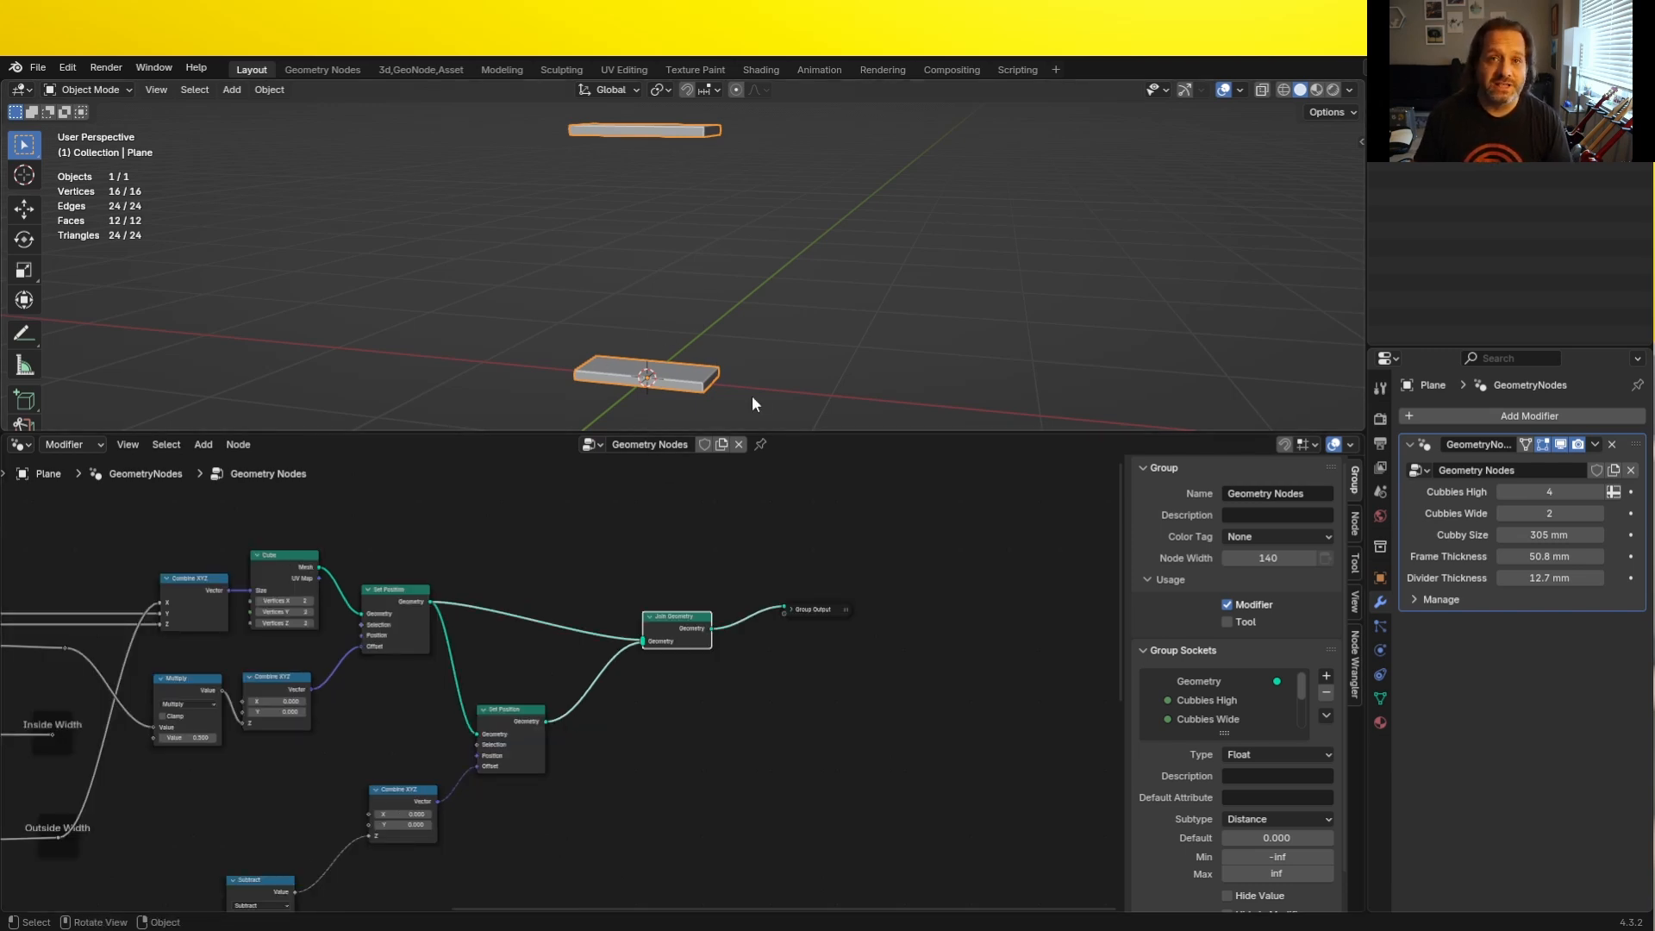
pyautogui.scroll(-3, 583, 776)
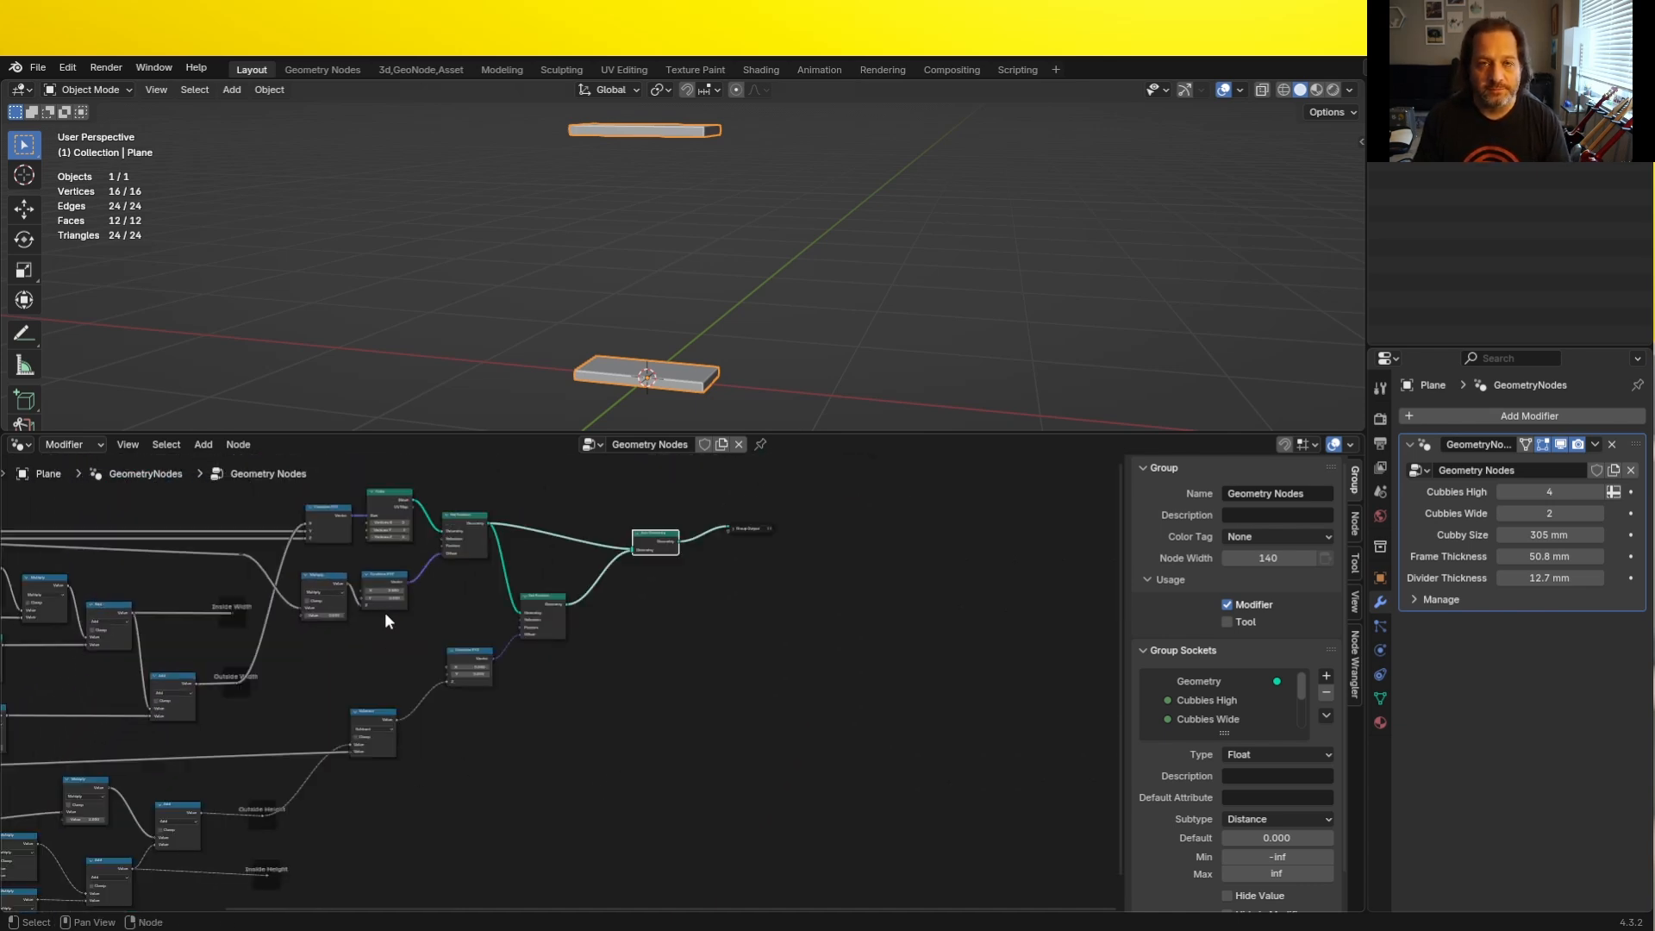
pyautogui.scroll(2, 384, 612)
pyautogui.click(376, 521)
pyautogui.hotkey('shift', 'd')
pyautogui.click(595, 829)
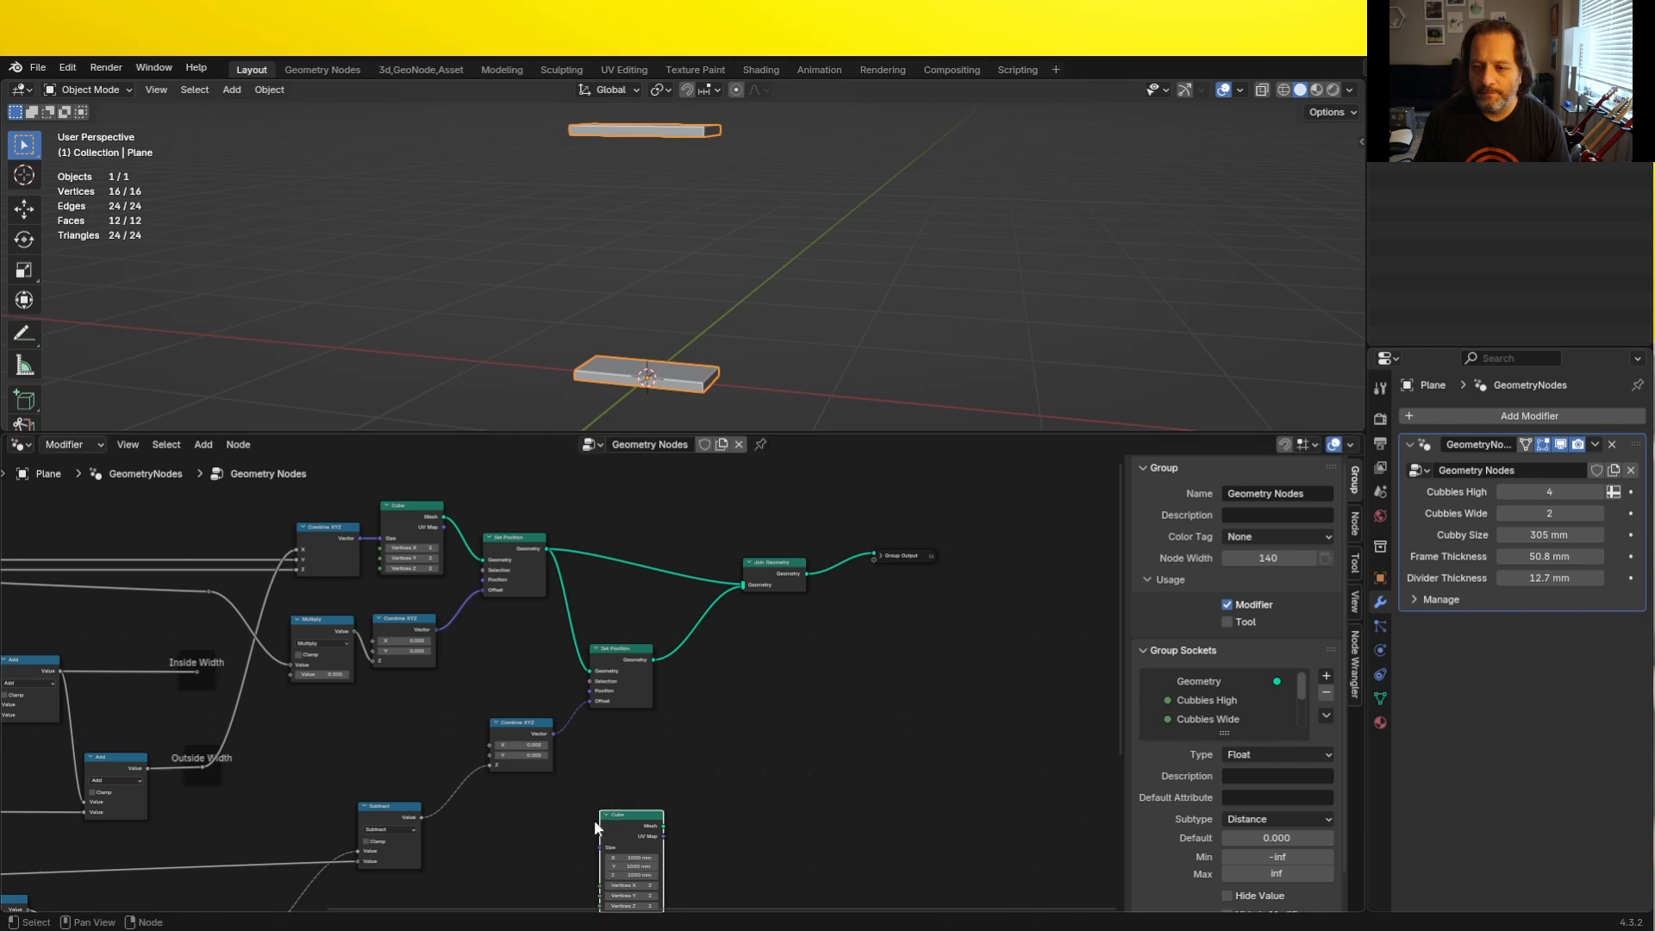
pyautogui.moveTo(591, 849); pyautogui.dragTo(581, 706, button='middle')
pyautogui.scroll(10, 581, 707)
pyautogui.scroll(-3, 575, 698)
# - Duplicate a Combine XYZ node into the new Cube's Size and move both nodes below the height calculations
pyautogui.click(436, 520)
pyautogui.hotkey('shift', 'd')
pyautogui.click(470, 782)
pyautogui.moveTo(589, 684); pyautogui.dragTo(529, 720)
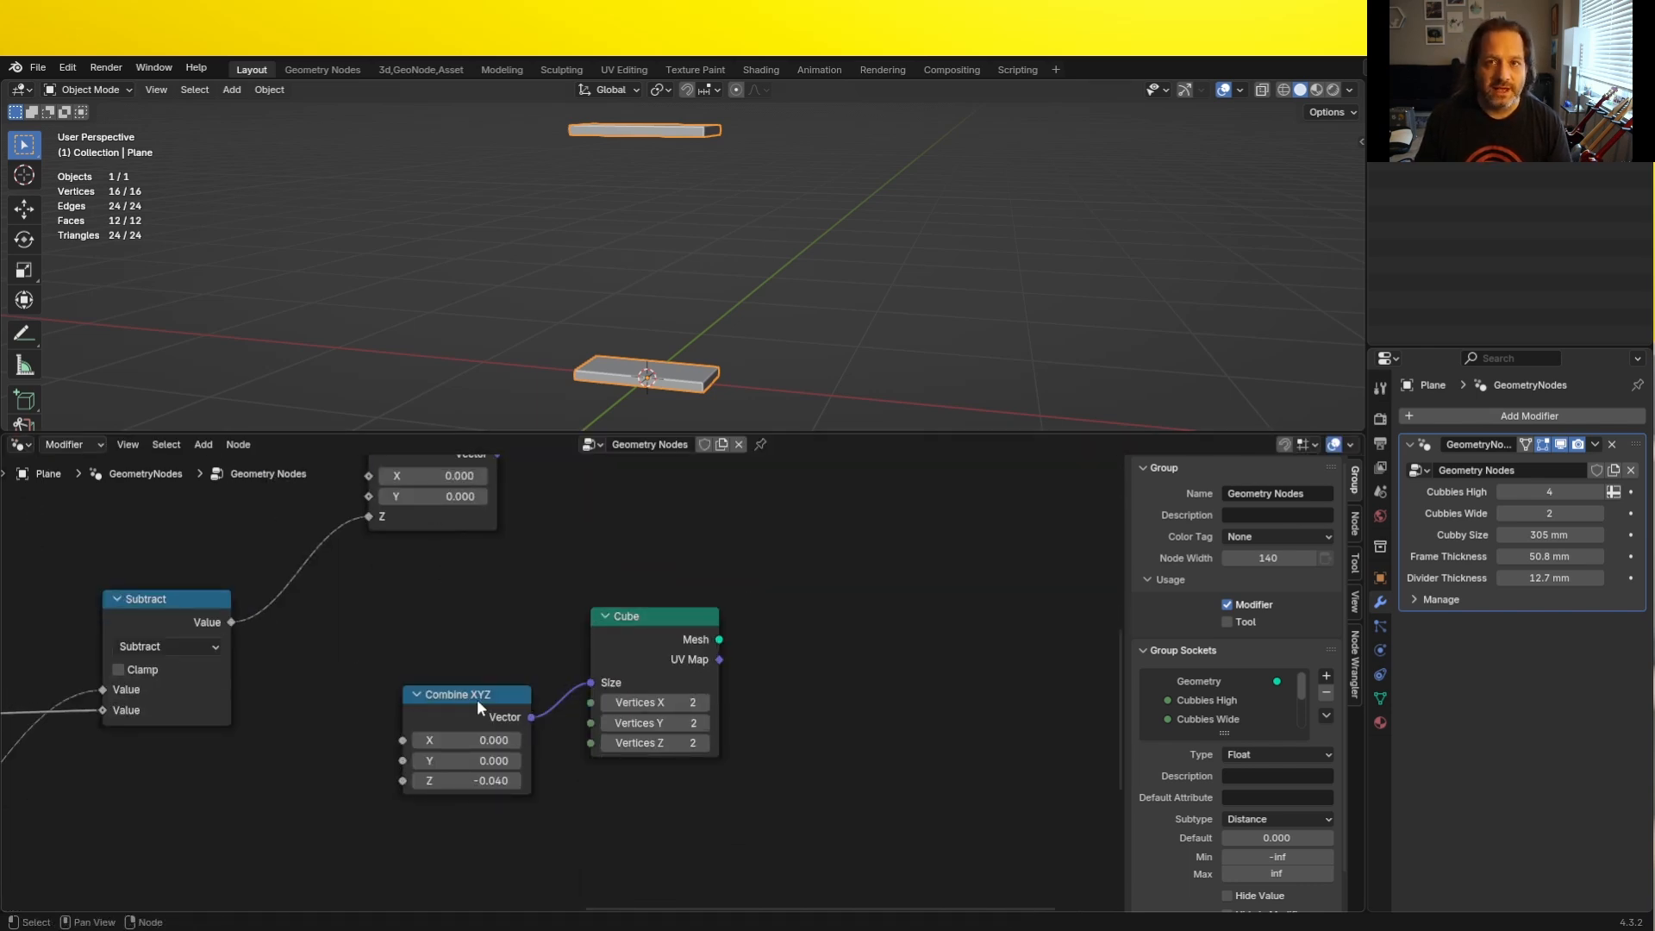
pyautogui.scroll(-14, 560, 685)
pyautogui.moveTo(628, 756); pyautogui.dragTo(529, 661)
pyautogui.press('g')
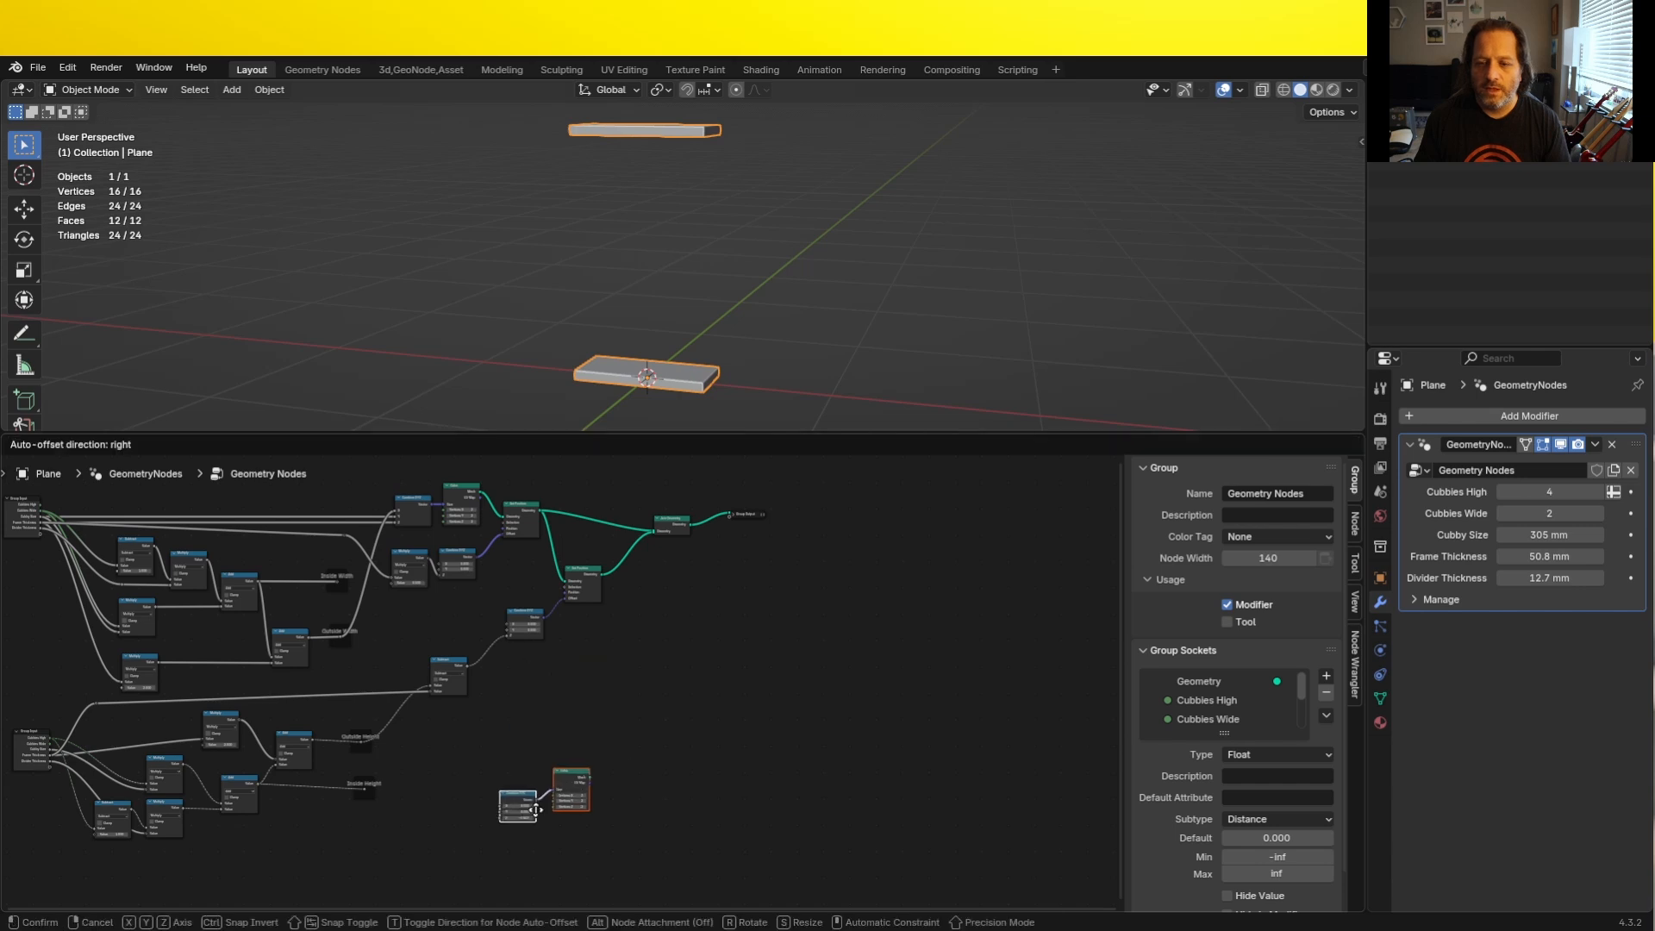
pyautogui.click(538, 869)
# - Duplicate the Group Input node near the new Combine XYZ and connect its Cubby Size to Y
pyautogui.moveTo(458, 800); pyautogui.dragTo(481, 722, button='middle')
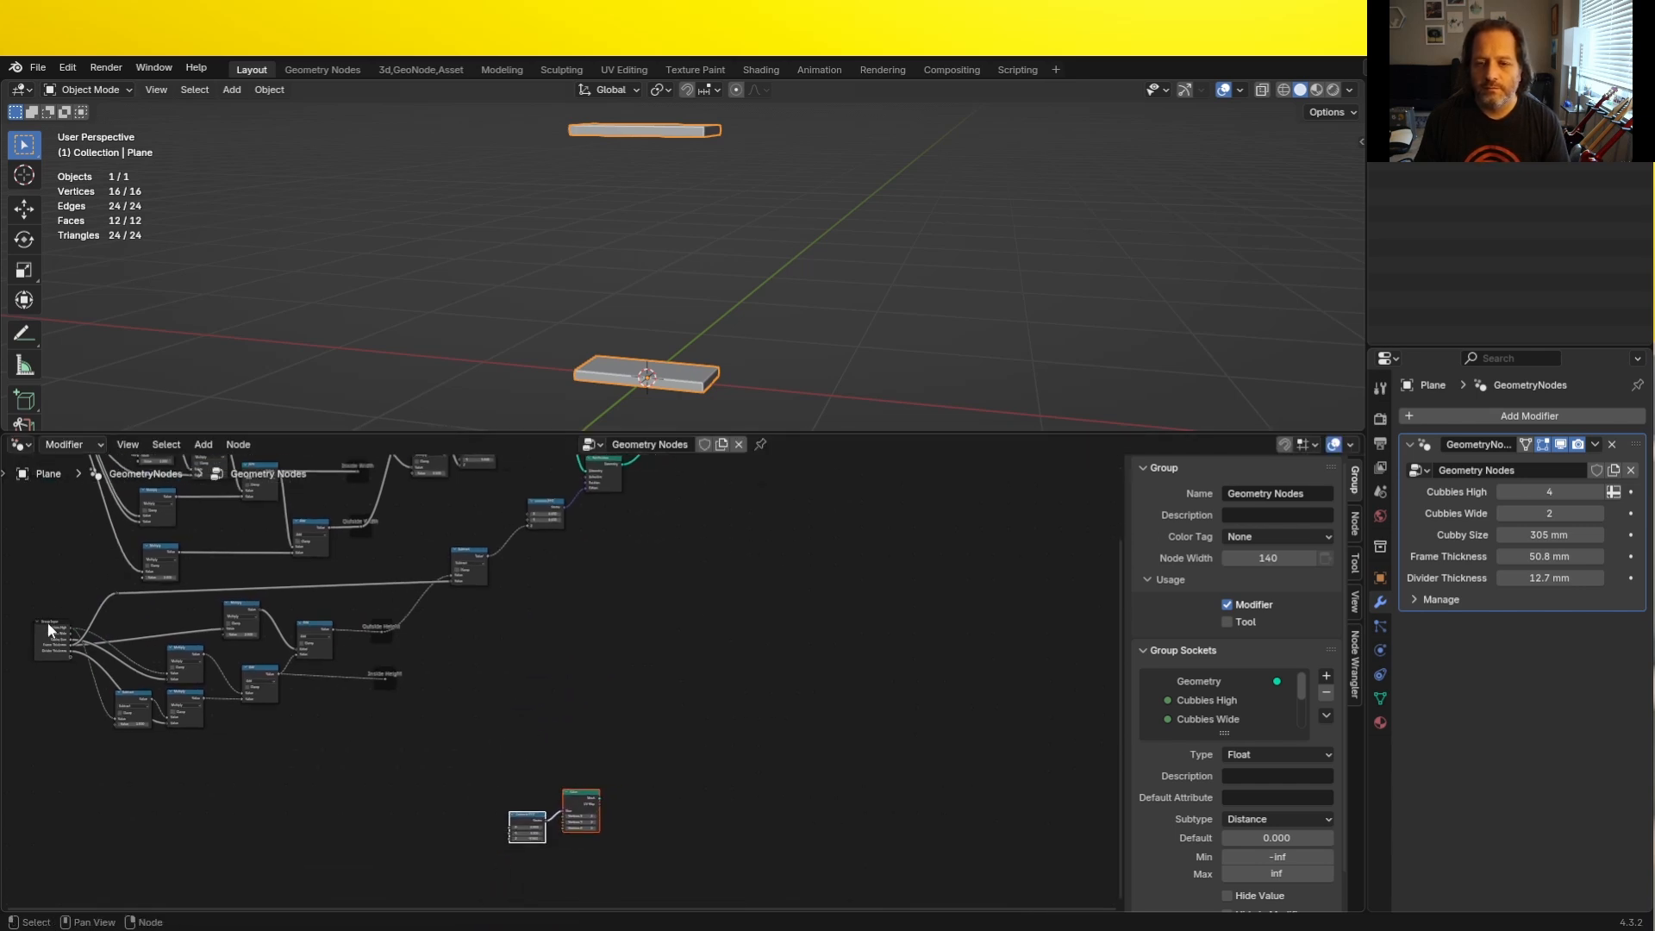
pyautogui.moveTo(102, 666); pyautogui.dragTo(307, 679, button='middle')
pyautogui.scroll(12, 307, 679)
pyautogui.moveTo(223, 599); pyautogui.dragTo(247, 591, button='middle')
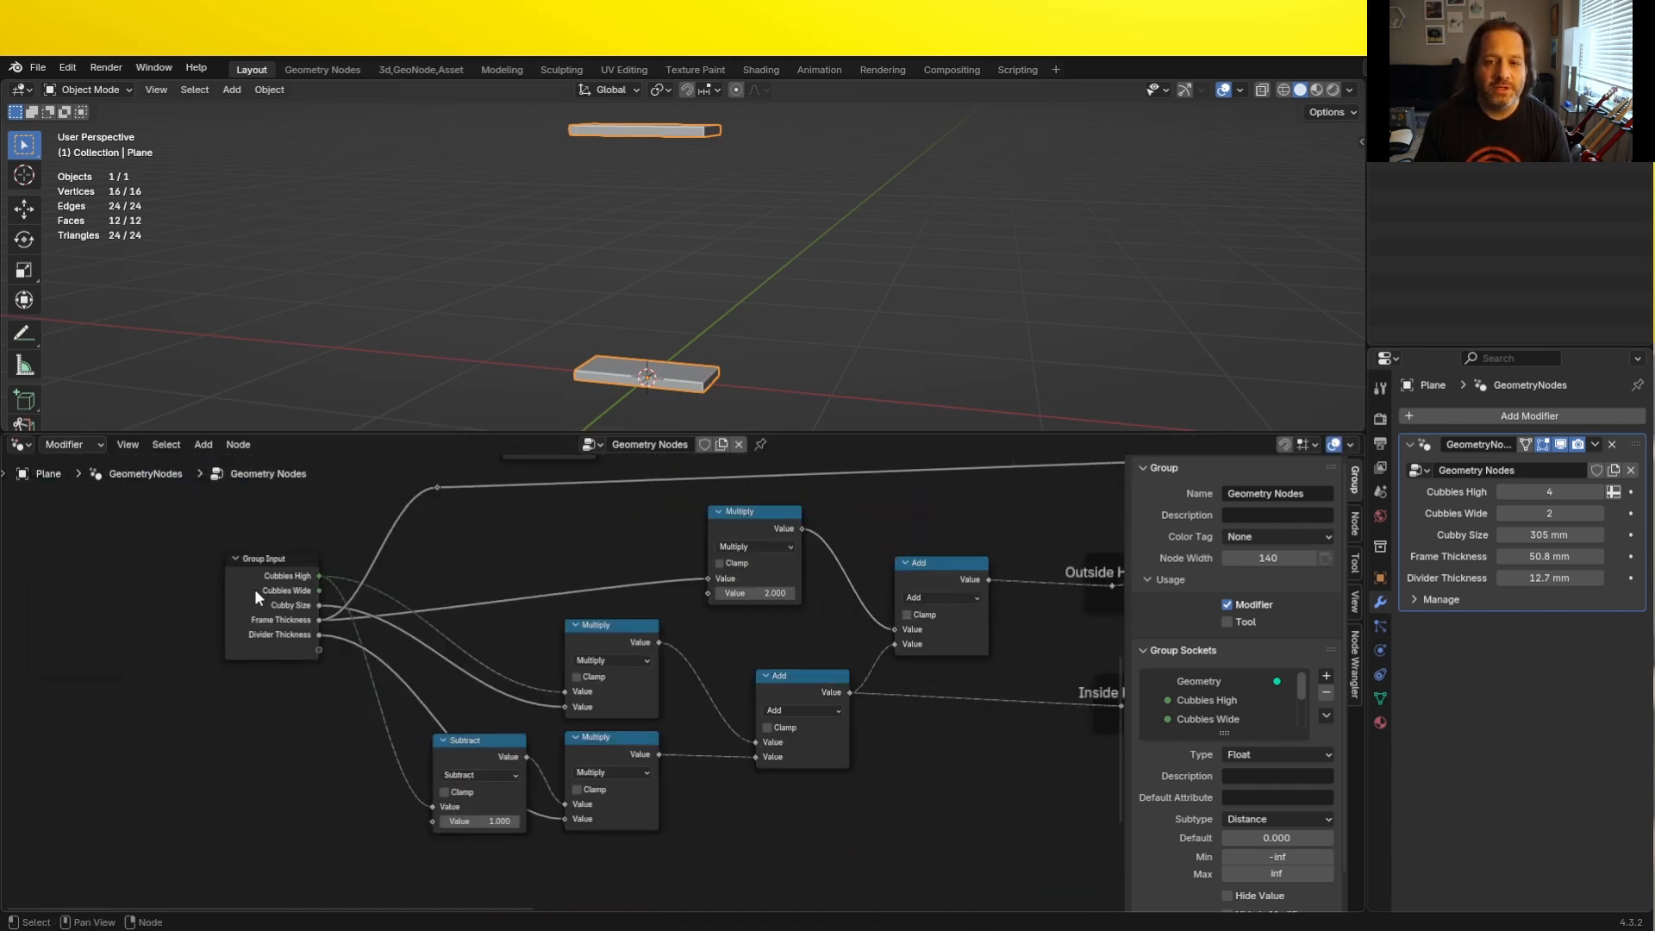
pyautogui.click(255, 588)
pyautogui.scroll(-5, 255, 588)
pyautogui.hotkey('shift', 'd')
pyautogui.click(764, 793)
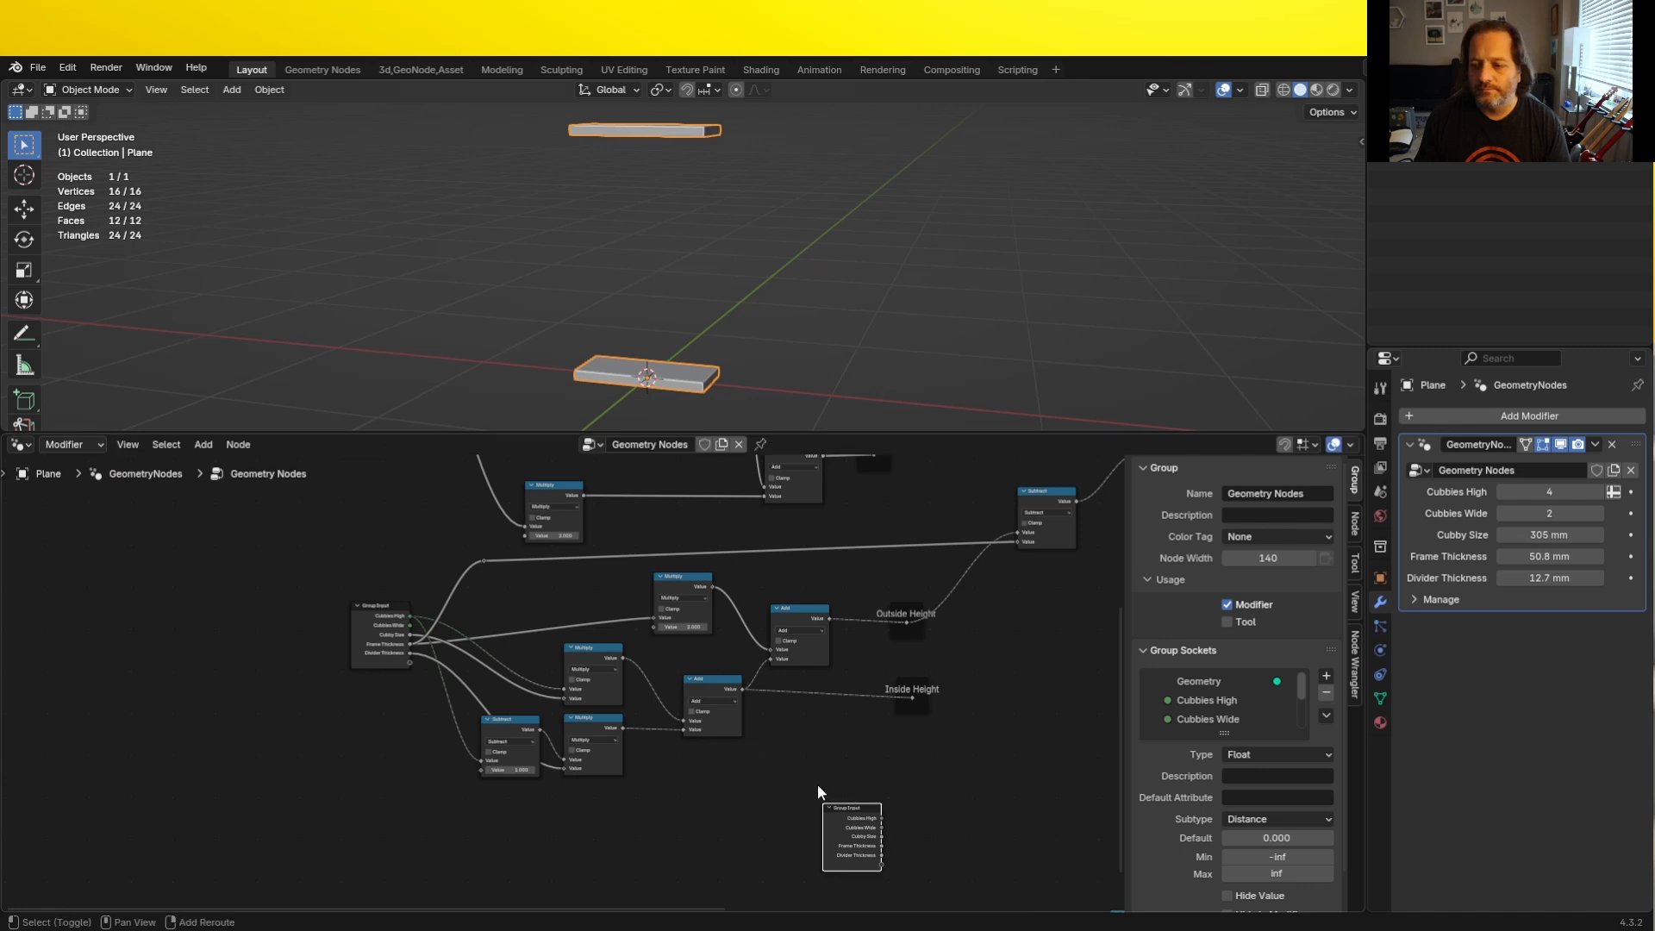
pyautogui.moveTo(821, 791); pyautogui.dragTo(312, 600, button='middle')
pyautogui.moveTo(343, 638); pyautogui.dragTo(408, 735)
pyautogui.scroll(-1, 488, 735)
pyautogui.scroll(2, 565, 701)
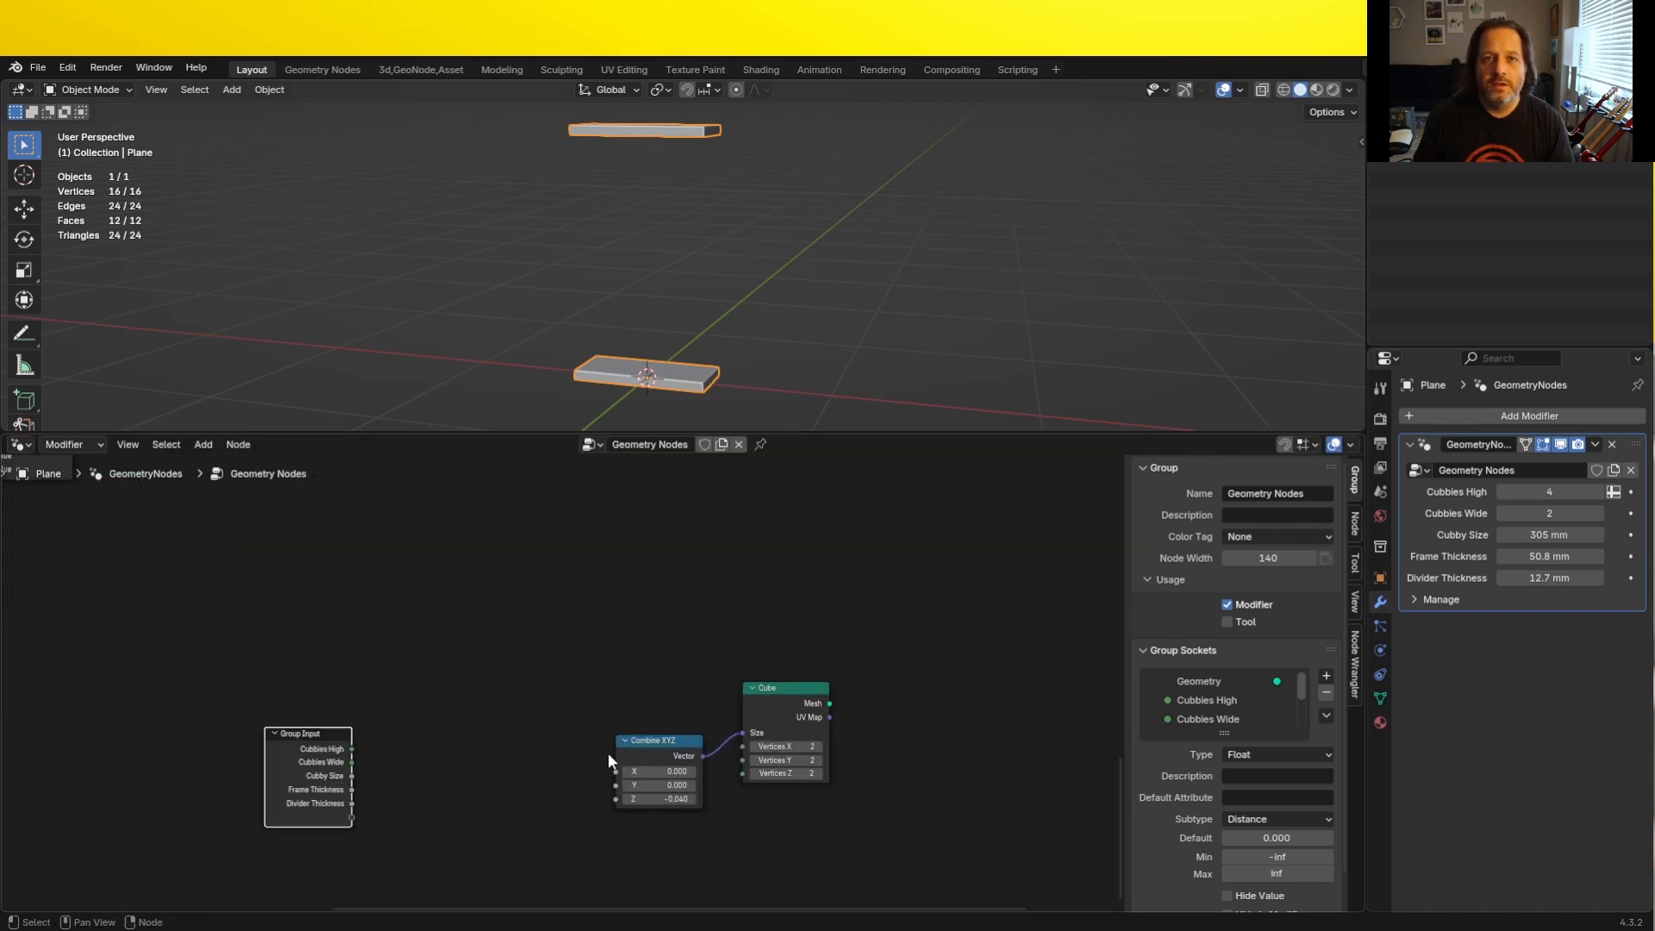
pyautogui.moveTo(352, 776); pyautogui.dragTo(615, 786)
# - Connect the new Cube node's Mesh output to the Join Geometry node
pyautogui.scroll(-6, 834, 716)
pyautogui.moveTo(775, 659); pyautogui.dragTo(698, 763, button='middle')
pyautogui.scroll(2, 697, 764)
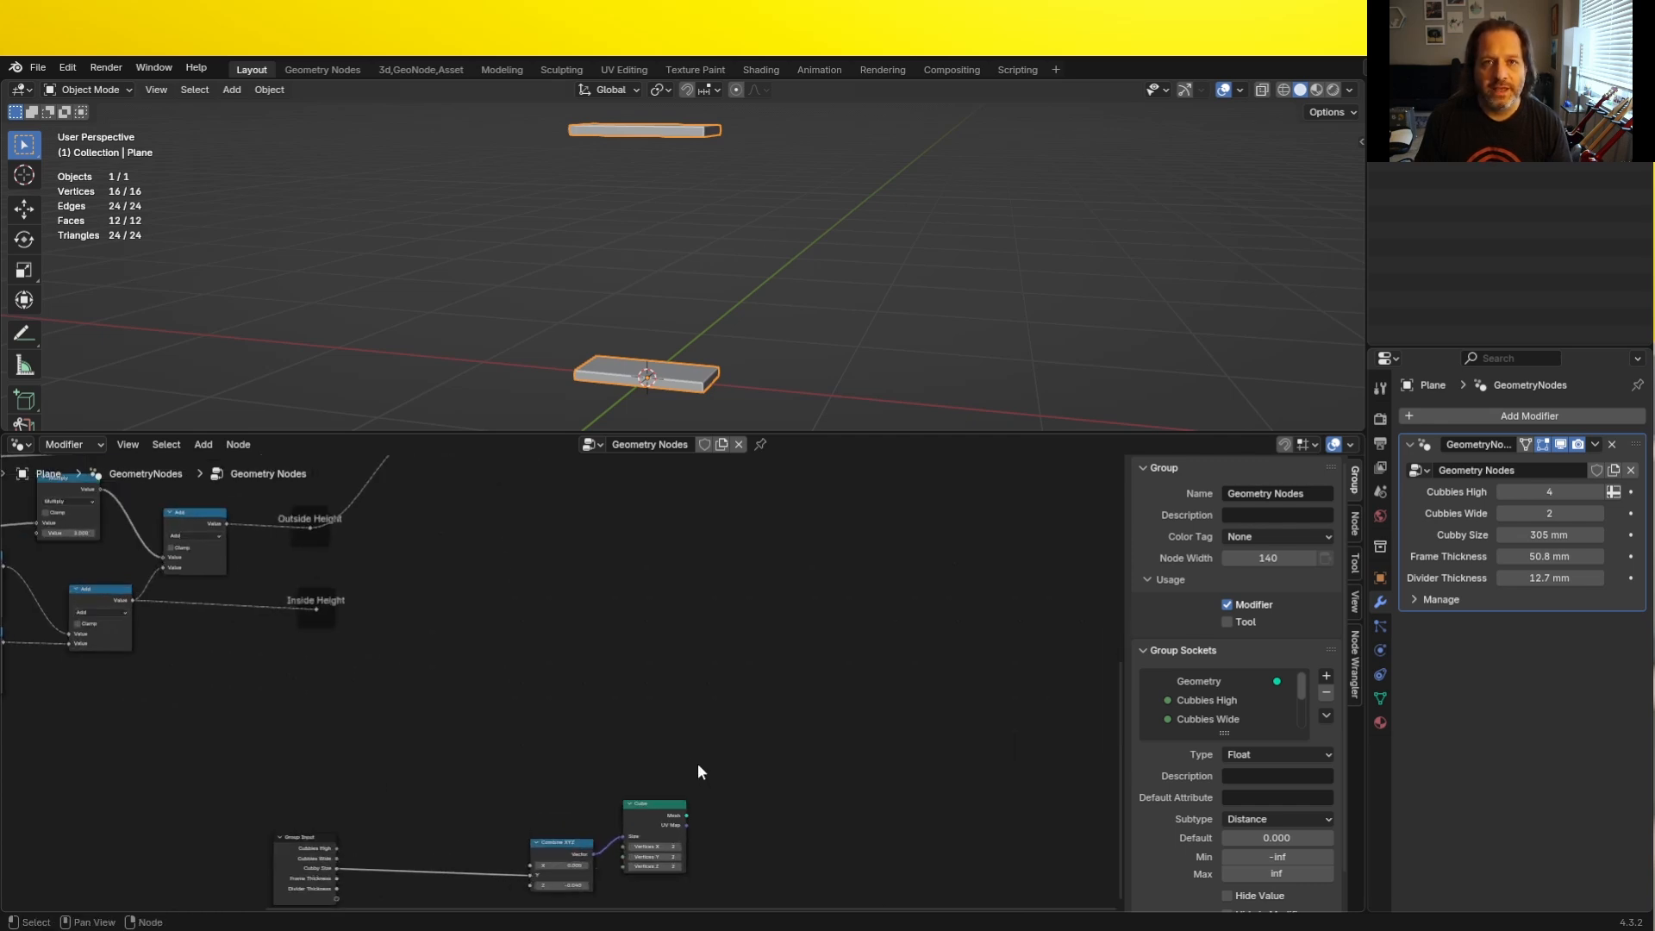
pyautogui.moveTo(828, 611); pyautogui.dragTo(706, 884, button='middle')
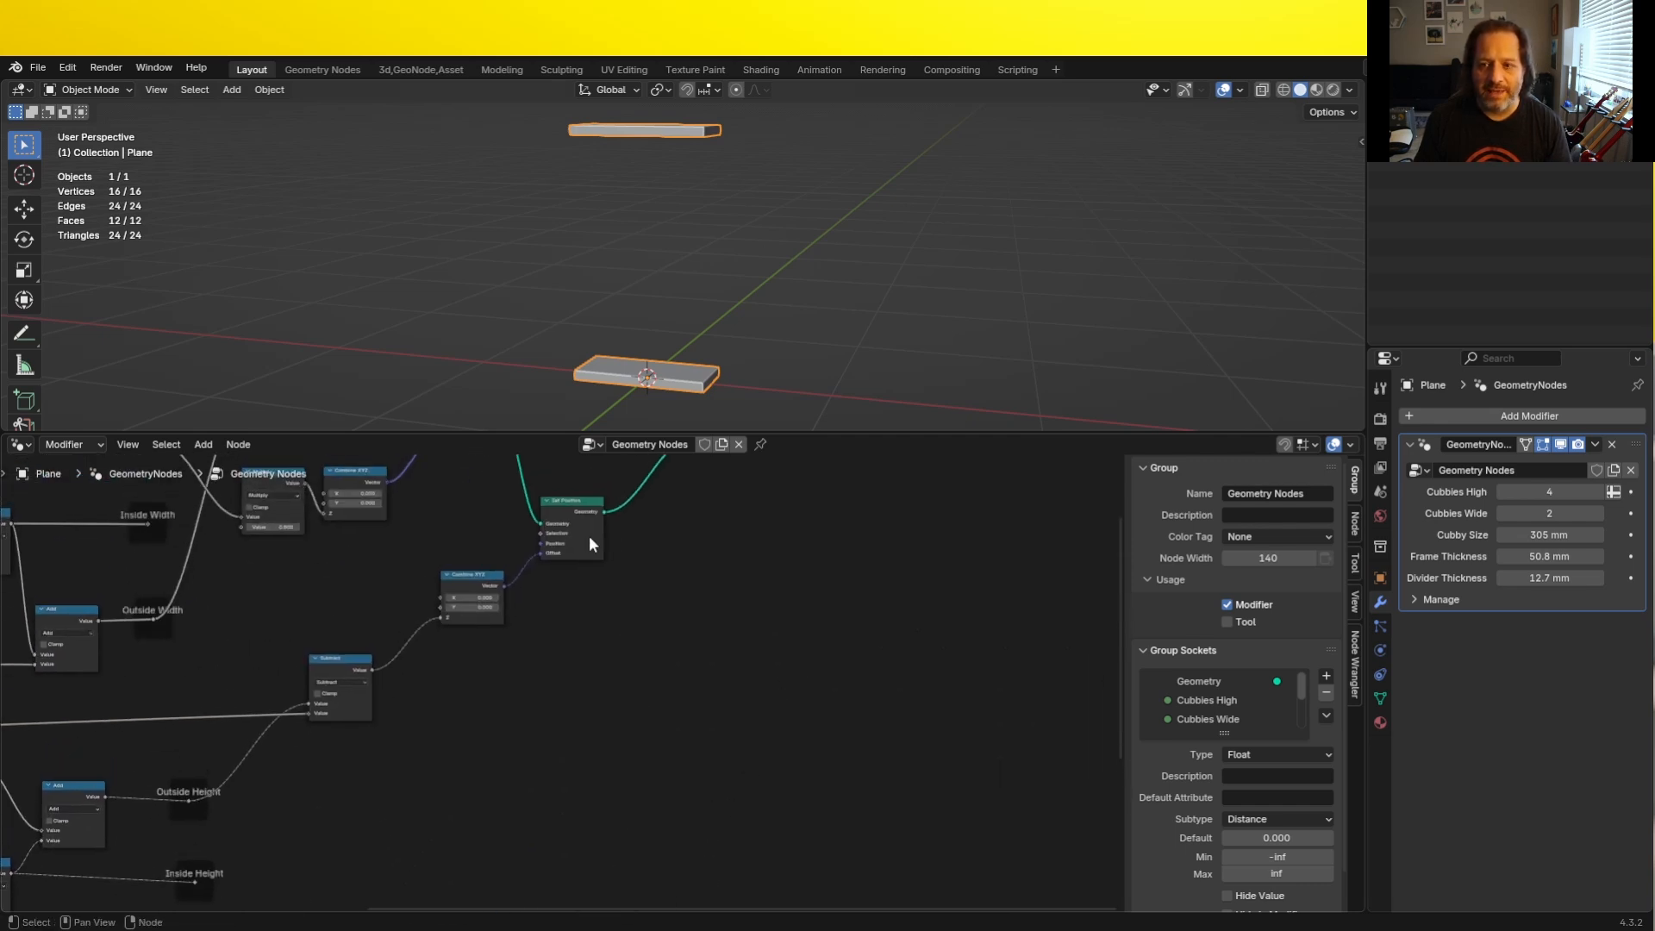
pyautogui.scroll(-4, 603, 541)
pyautogui.moveTo(580, 809); pyautogui.dragTo(845, 701)
pyautogui.moveTo(497, 868); pyautogui.dragTo(655, 669, button='middle')
pyautogui.scroll(12, 655, 670)
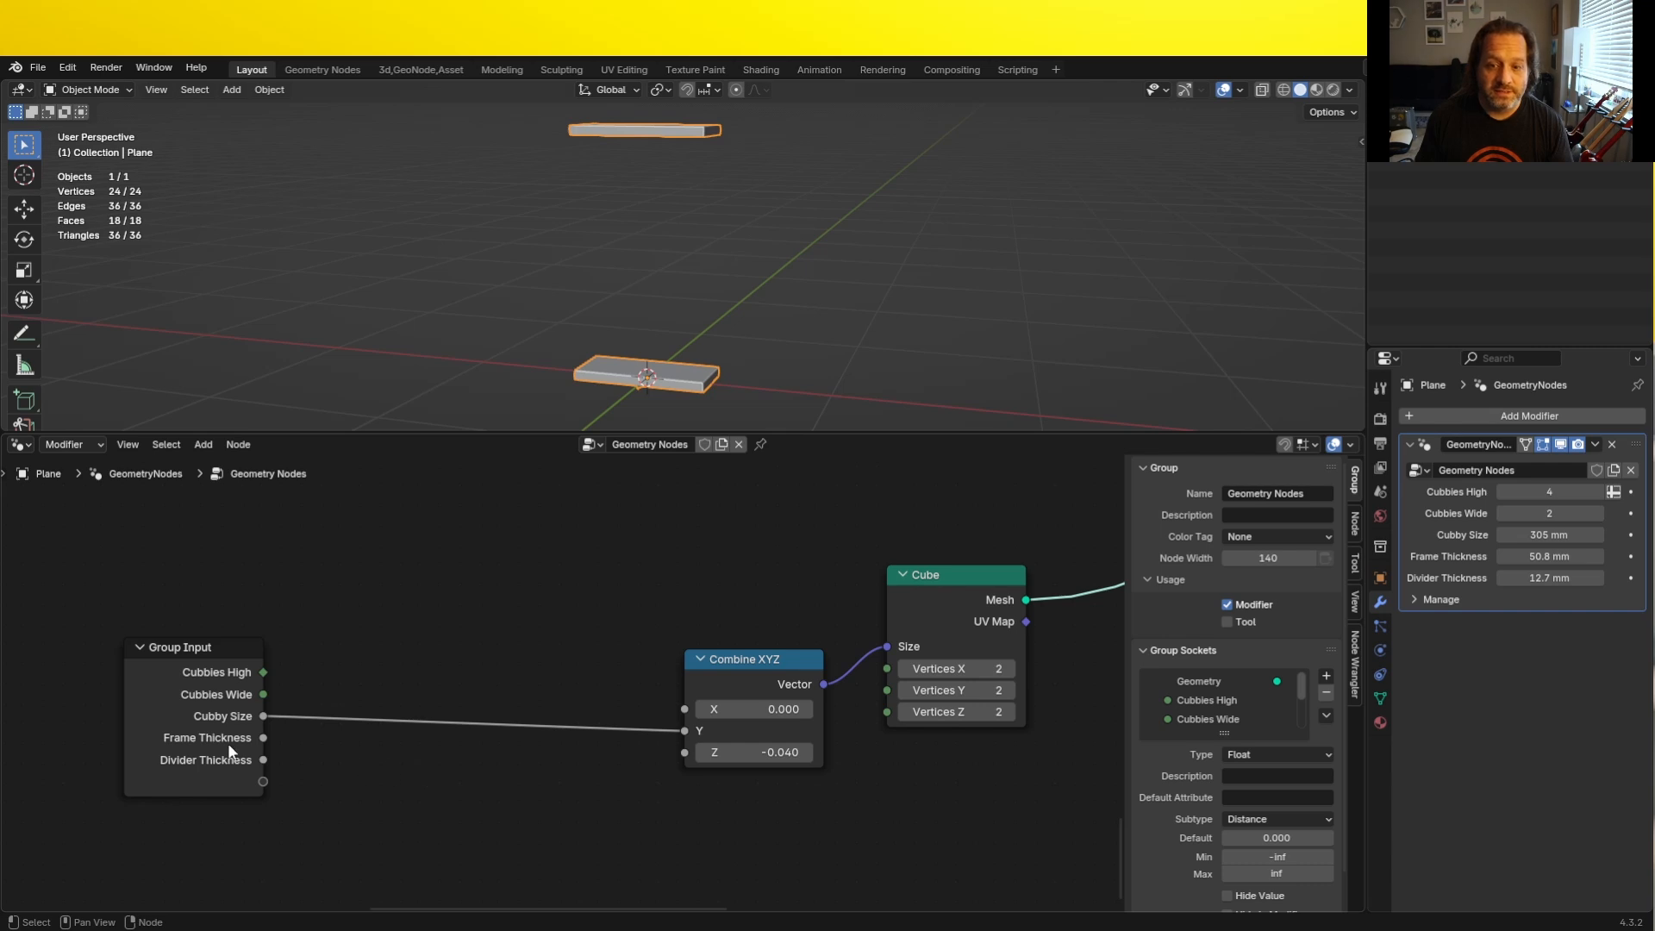
# - Connect Frame Thickness to the new Combine XYZ's X and Inside Height to its Z, moving the Inside Height frame closer
pyautogui.moveTo(264, 737); pyautogui.dragTo(686, 707)
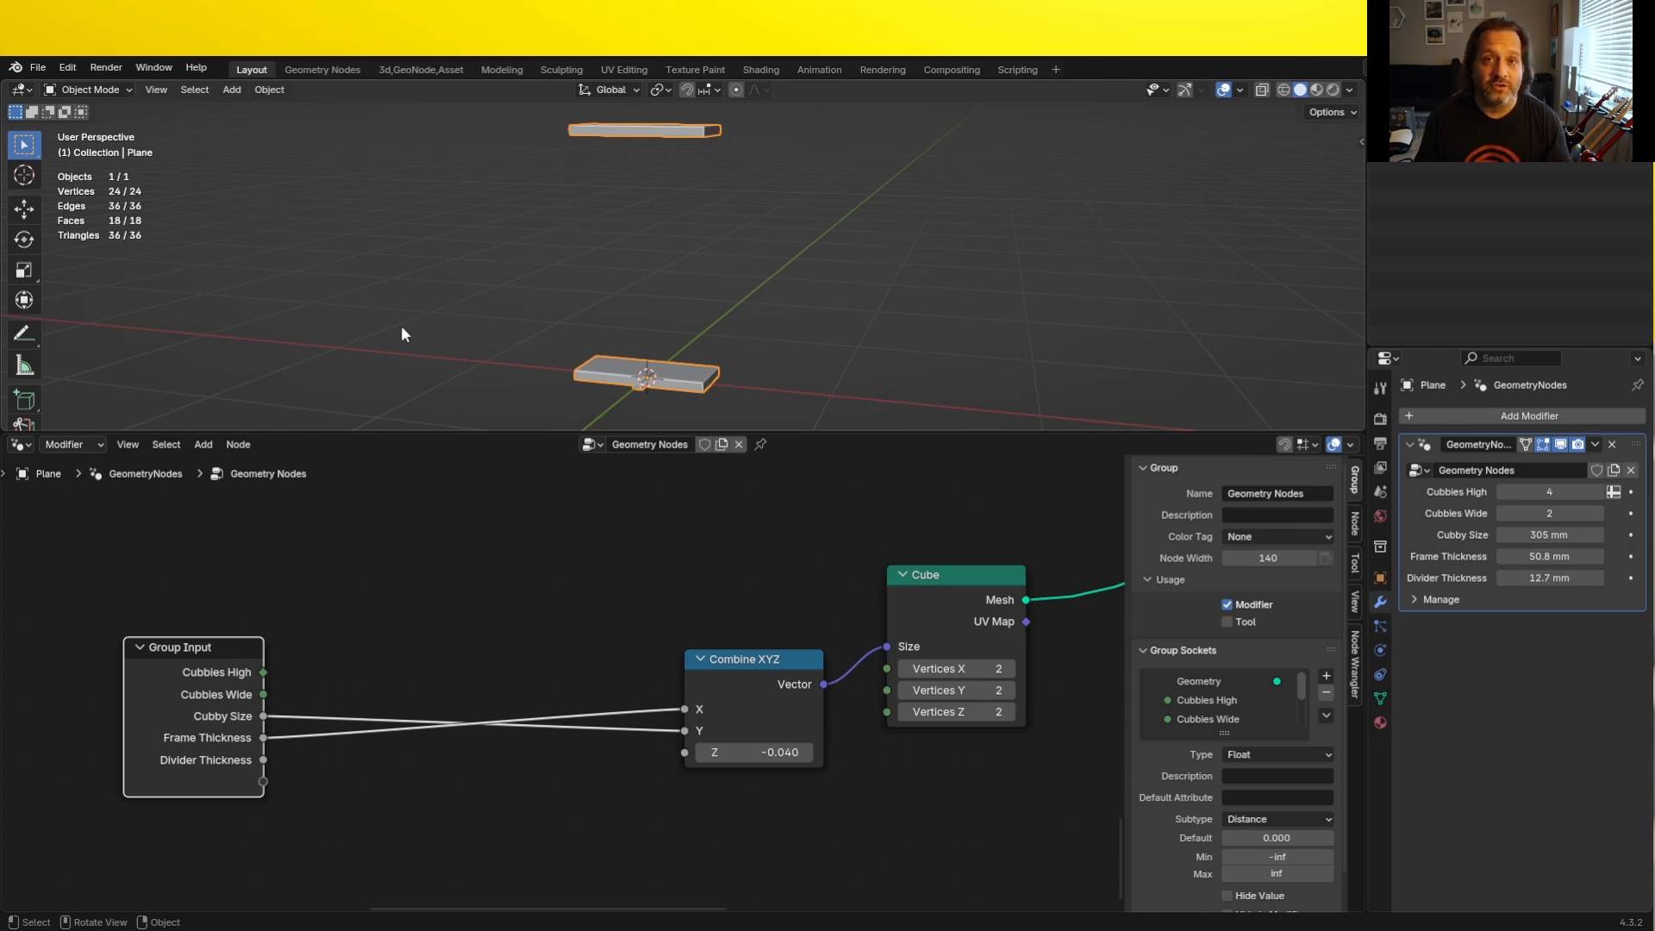
pyautogui.scroll(-5, 303, 308)
pyautogui.scroll(-1, 303, 304)
pyautogui.scroll(-10, 560, 659)
pyautogui.moveTo(479, 469); pyautogui.dragTo(458, 634, button='middle')
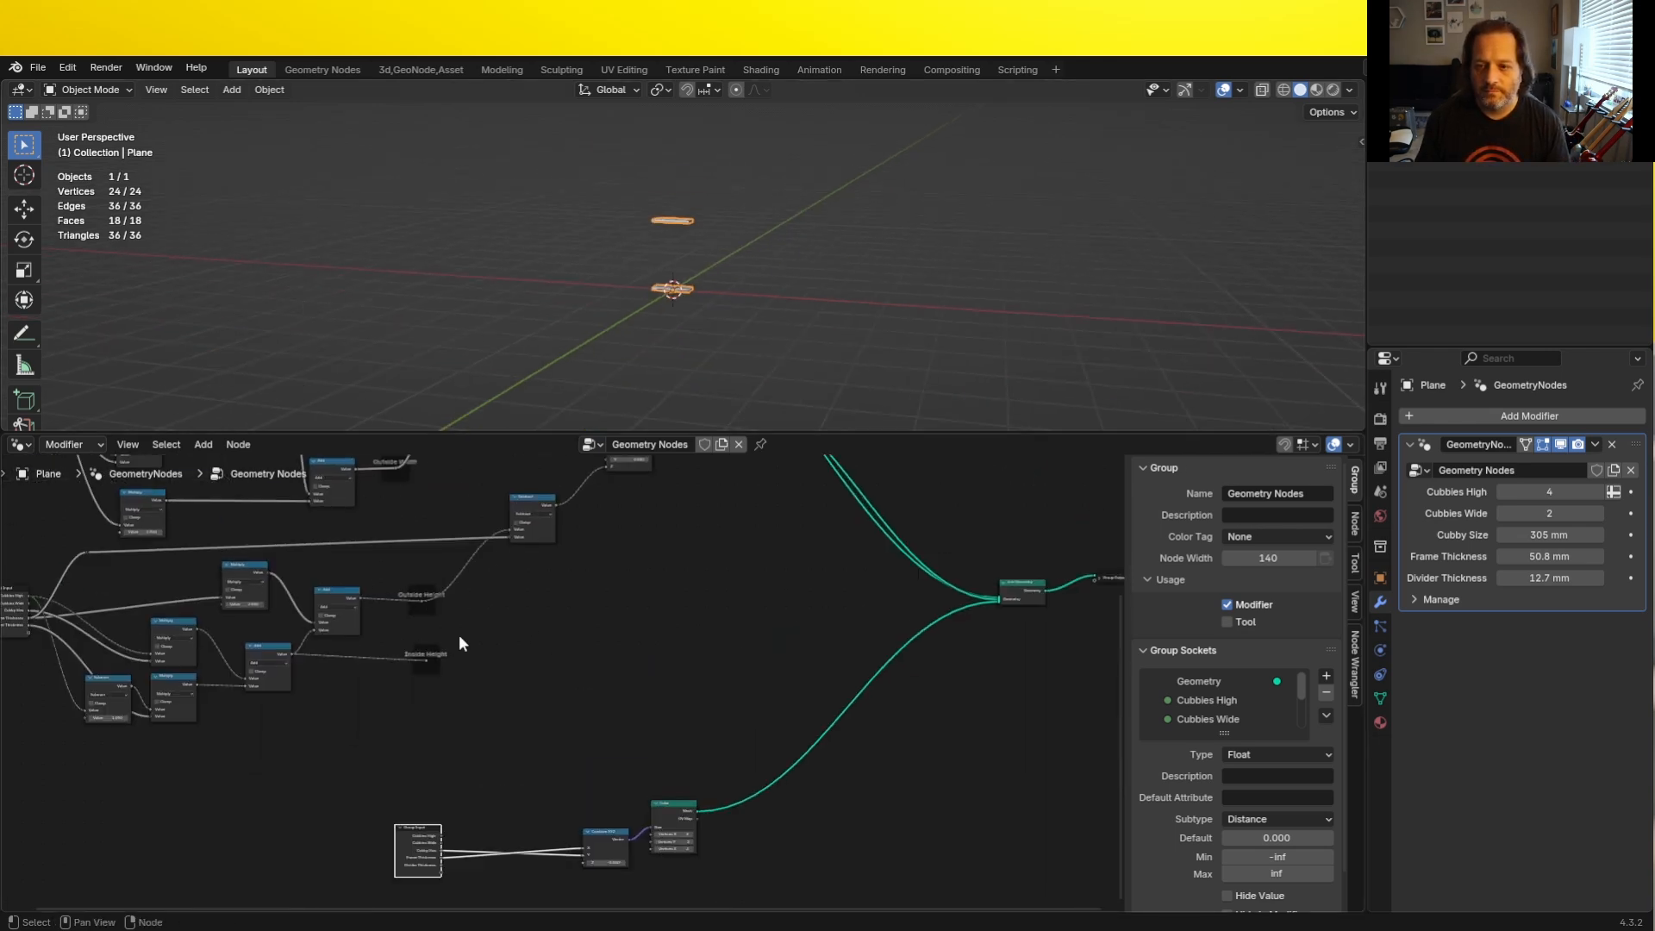
pyautogui.scroll(5, 459, 635)
pyautogui.moveTo(473, 719); pyautogui.dragTo(422, 582, button='middle')
pyautogui.click(366, 539)
pyautogui.press('g')
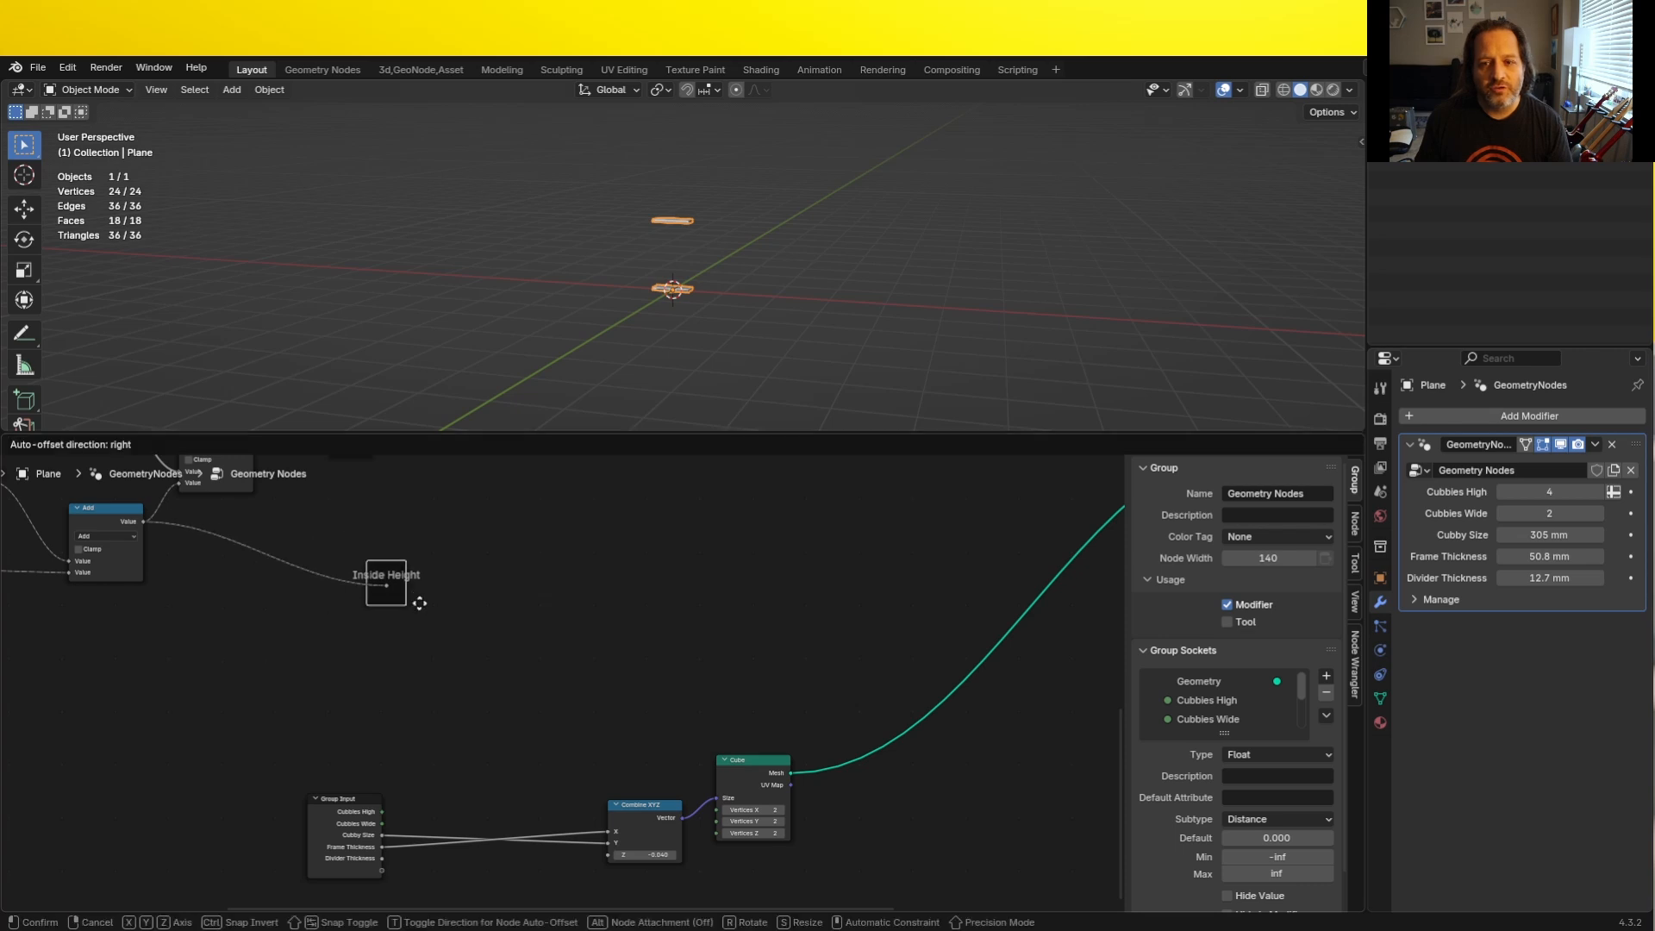
pyautogui.click(462, 743)
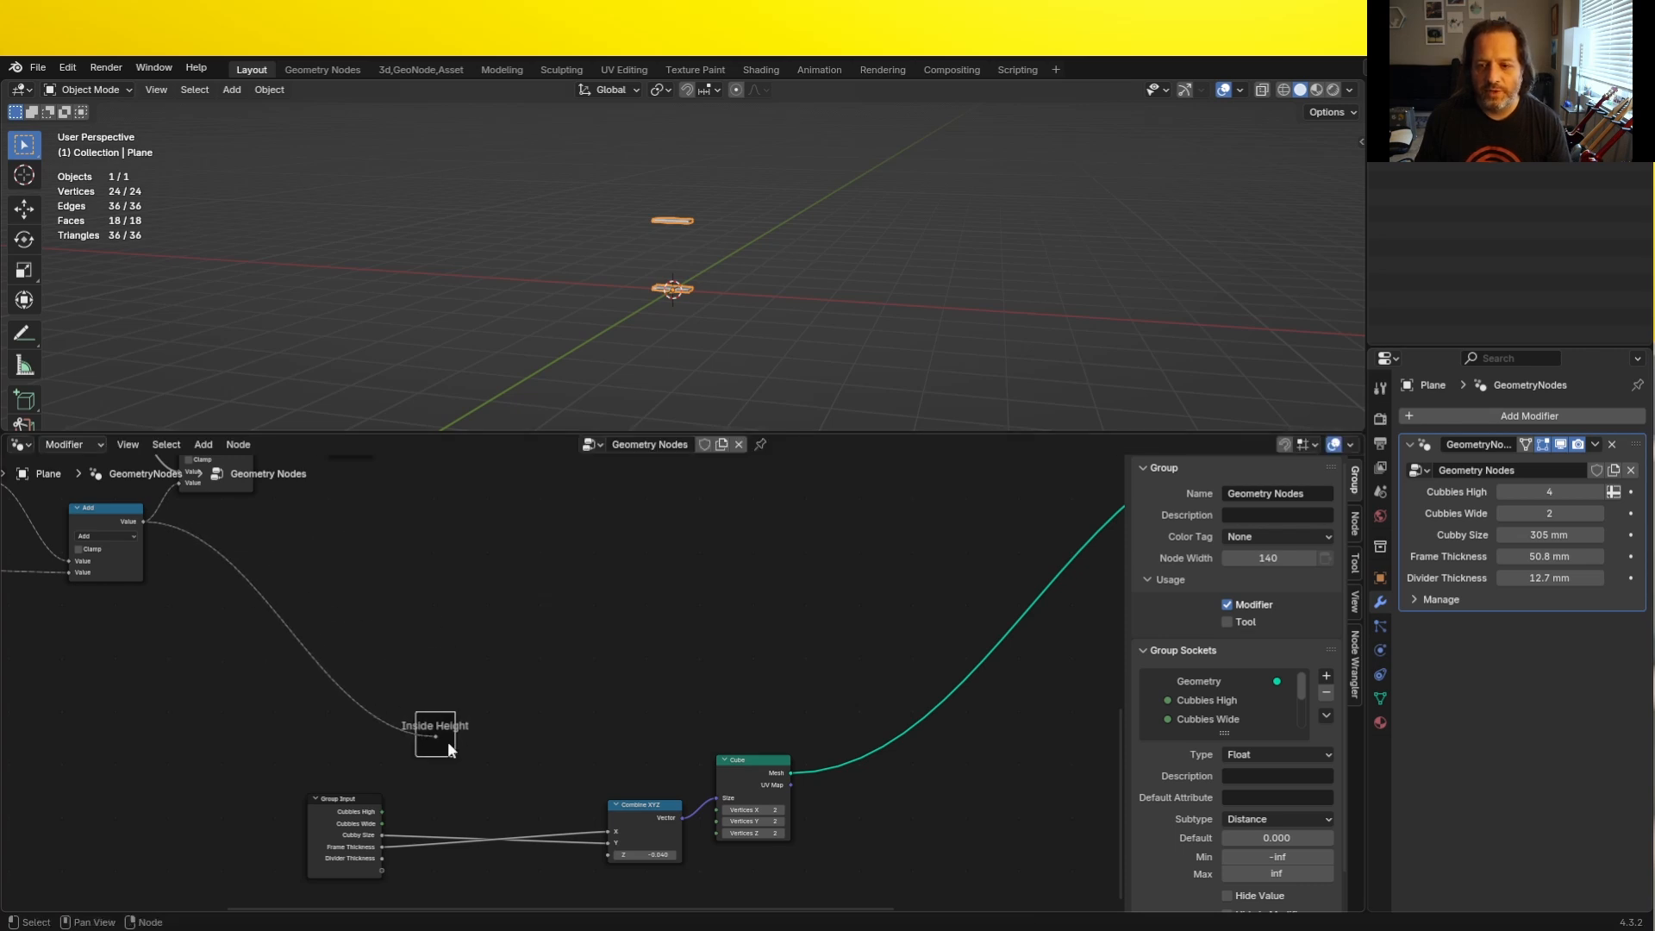
pyautogui.moveTo(434, 735); pyautogui.dragTo(612, 856)
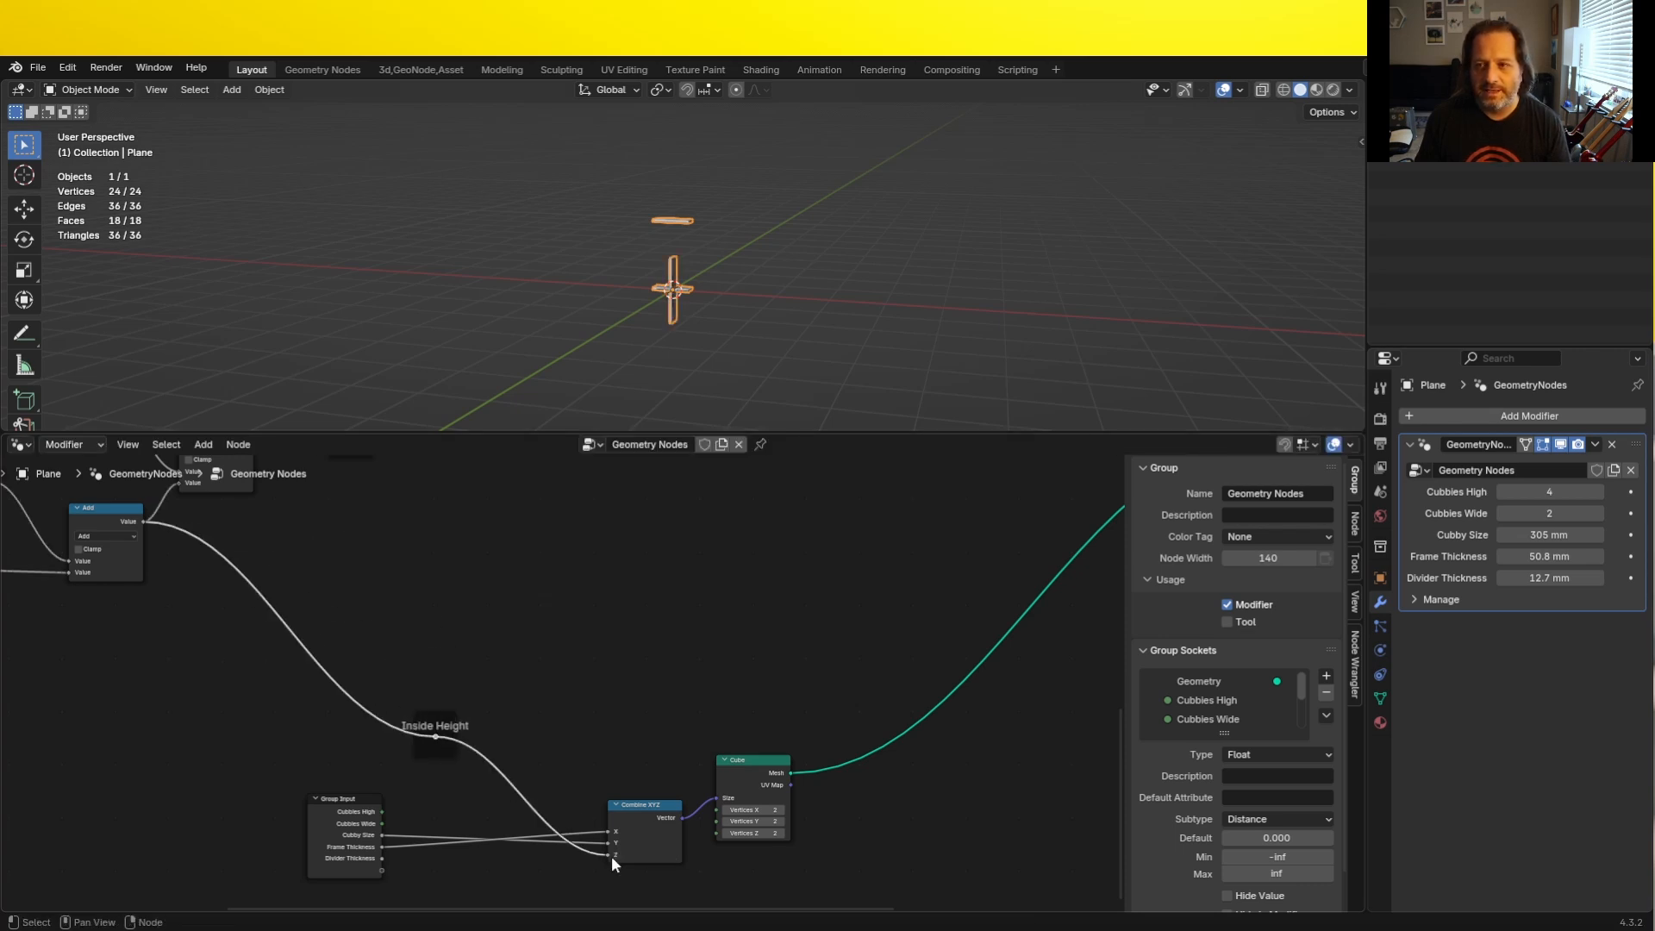
# - Examine in front view how the new vertical panel sits relative to the origin and the horizontal panels
pyautogui.press('KP_1')
pyautogui.scroll(5, 653, 259)
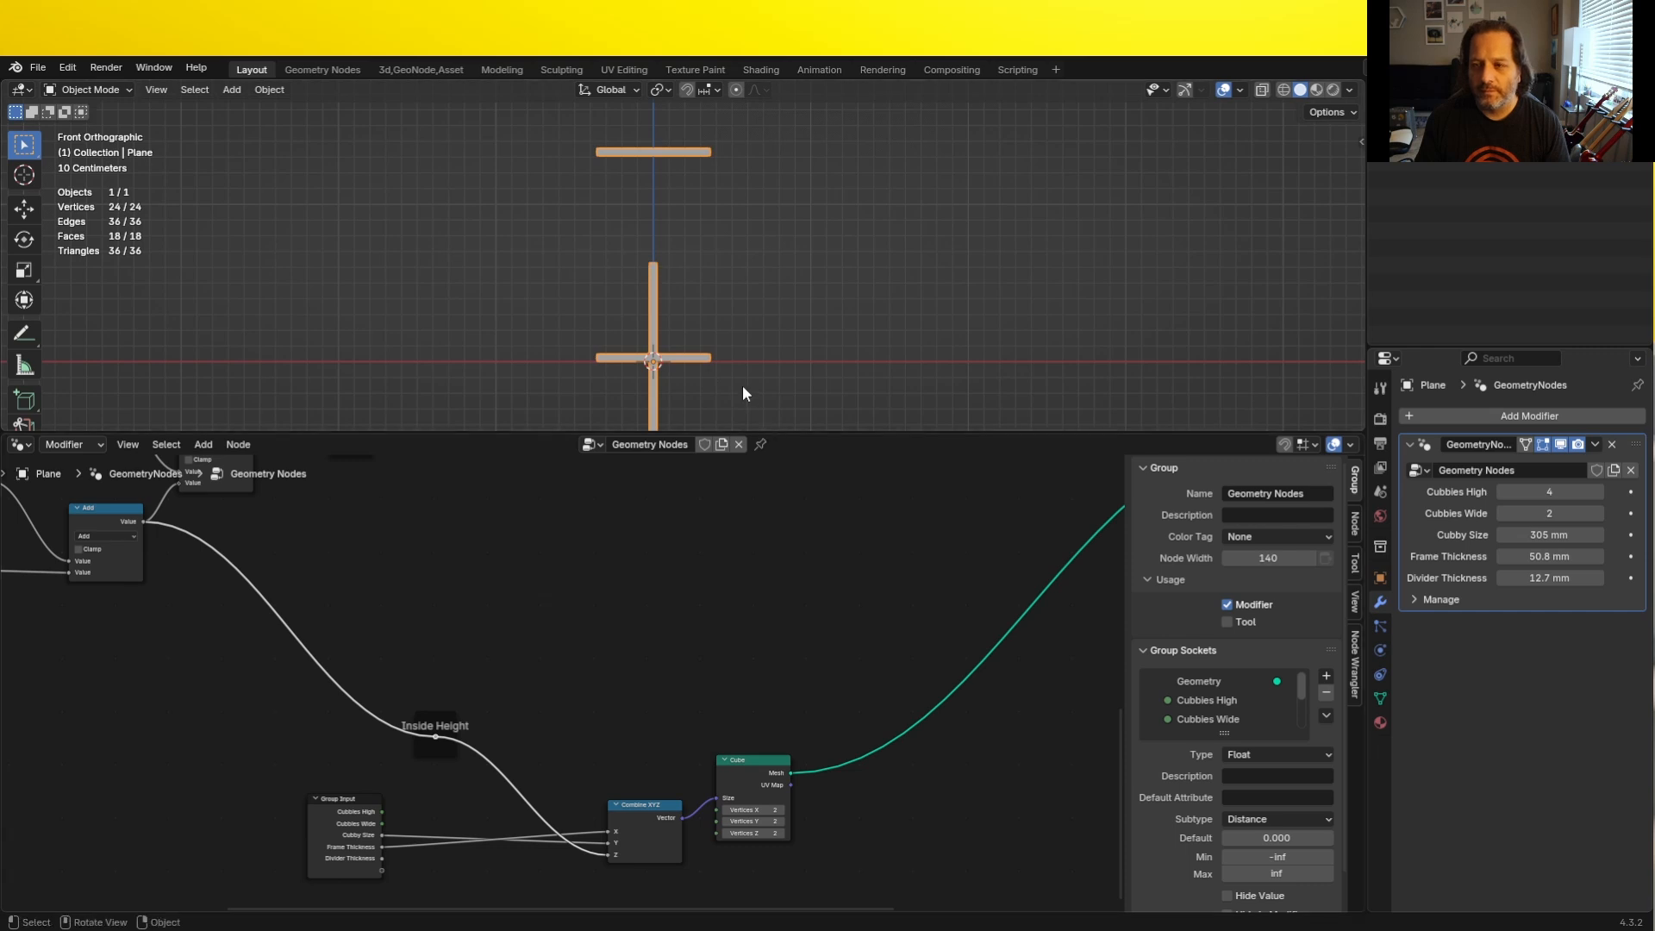
pyautogui.keyDown('shift'); pyautogui.moveTo(743, 376); pyautogui.dragTo(752, 338, button='middle'); pyautogui.keyUp('shift')
pyautogui.scroll(5, 672, 353)
pyautogui.keyDown('shift'); pyautogui.moveTo(642, 417); pyautogui.dragTo(636, 299, button='middle'); pyautogui.keyUp('shift')
pyautogui.scroll(3, 642, 319)
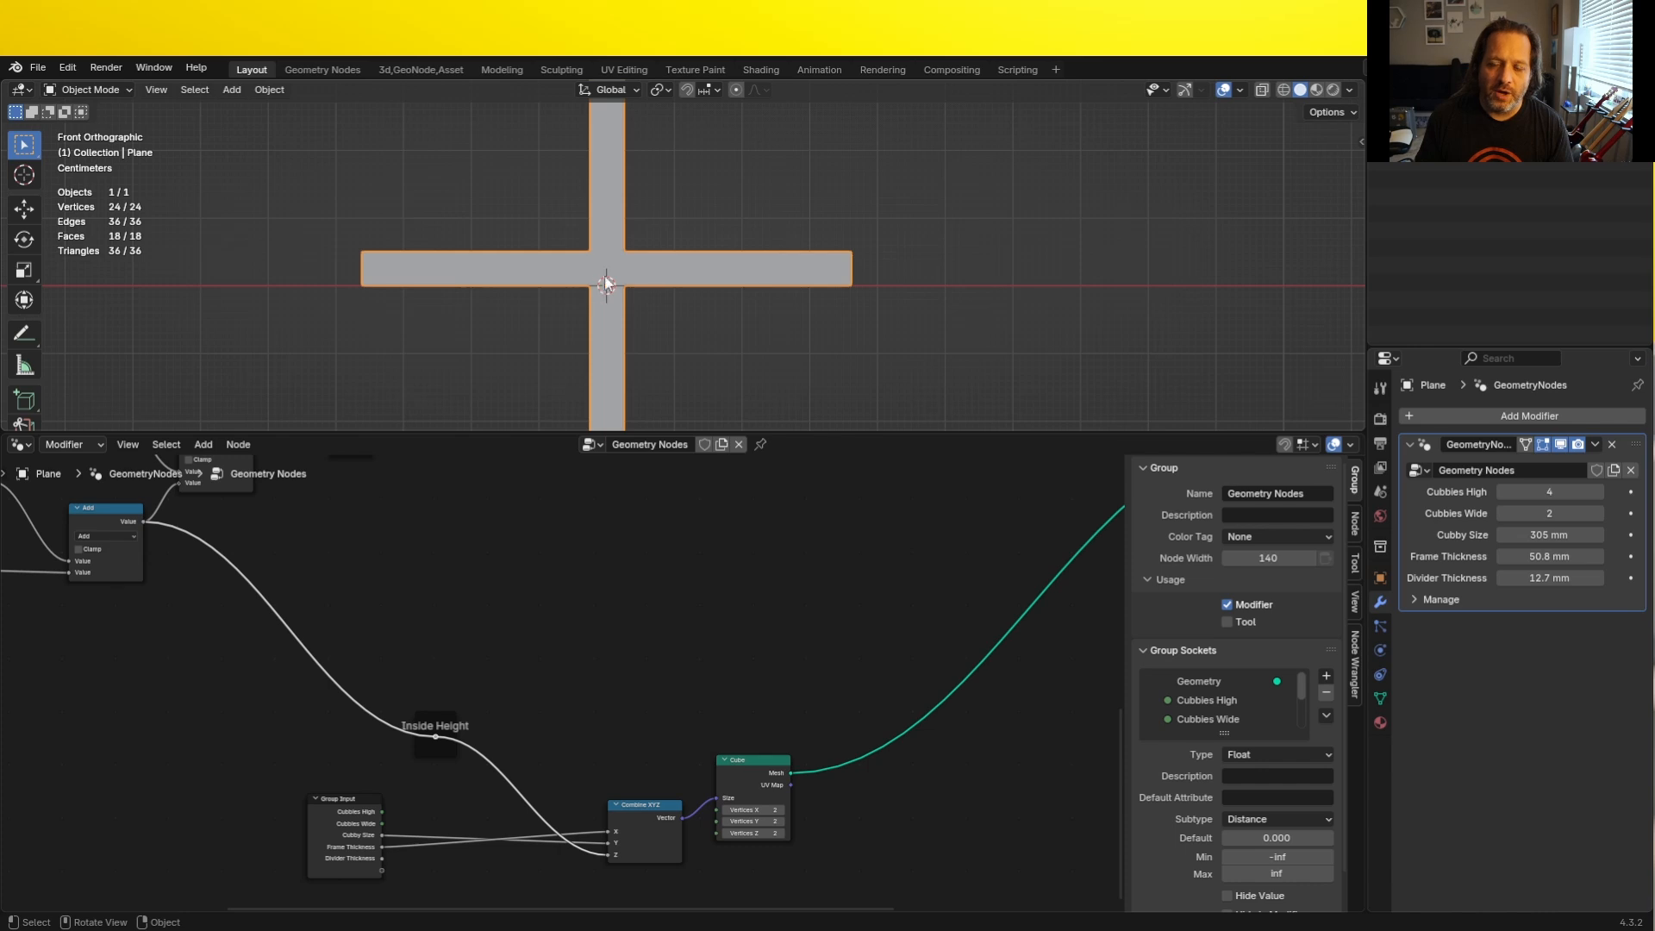
pyautogui.scroll(-8, 613, 317)
pyautogui.keyDown('shift'); pyautogui.moveTo(628, 291); pyautogui.dragTo(629, 343, button='middle'); pyautogui.keyUp('shift')
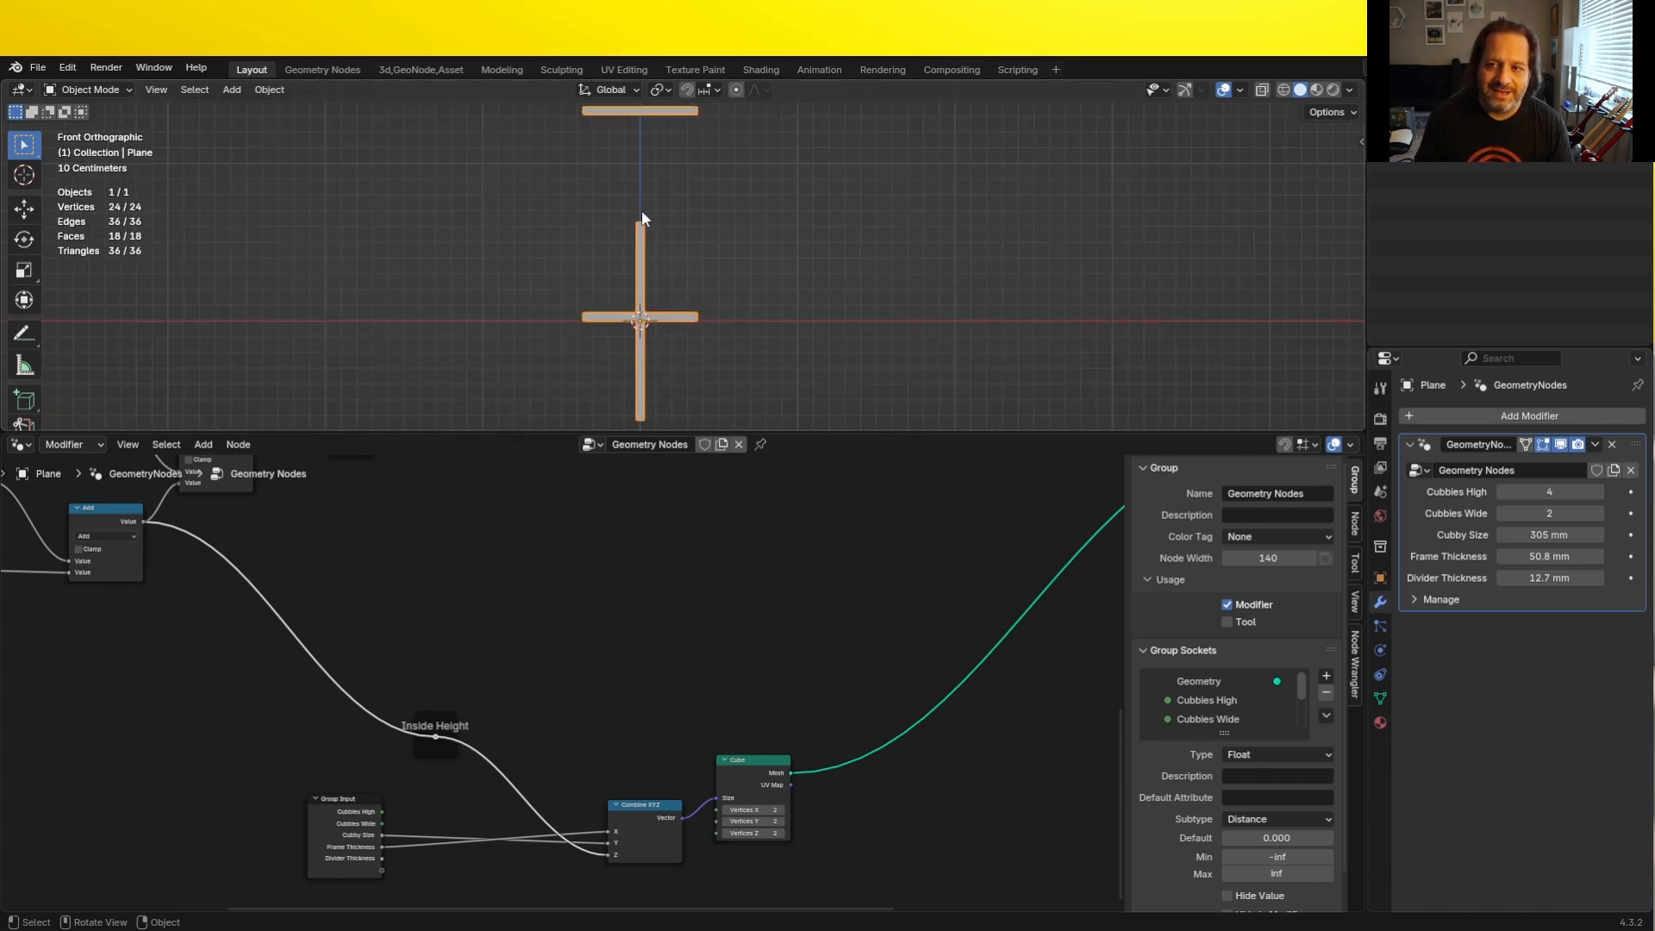
# - Add a Divide math node fed by Outside Height and set its divisor to 2
pyautogui.scroll(-2, 466, 602)
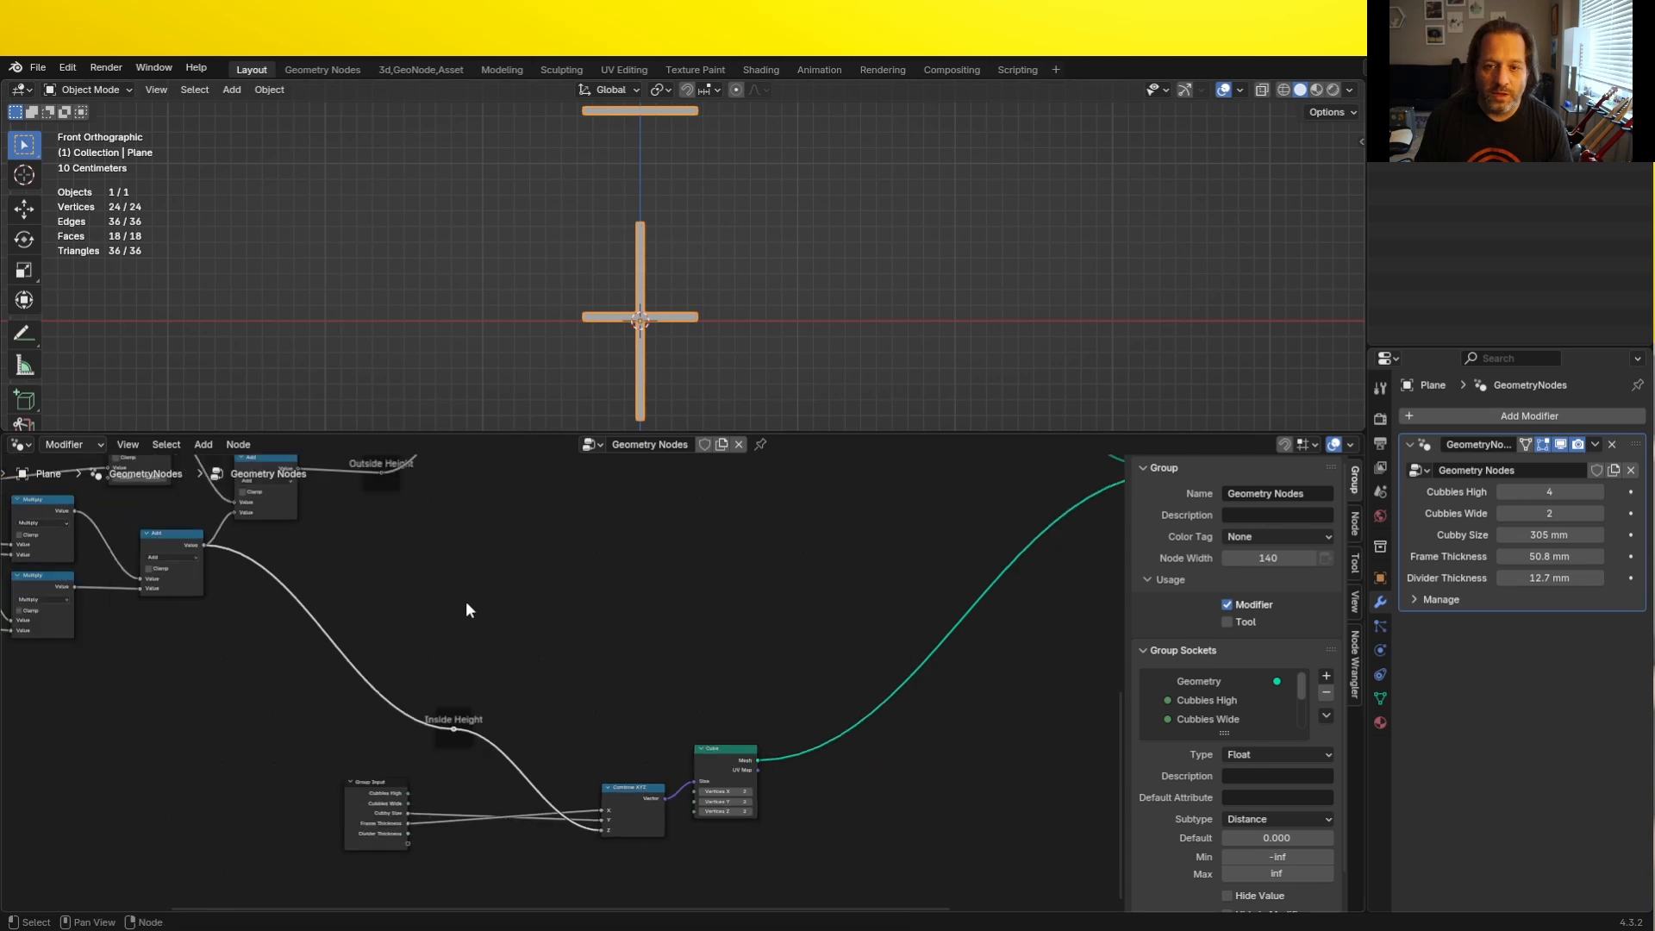
pyautogui.keyDown('shift'); pyautogui.moveTo(466, 601); pyautogui.dragTo(420, 557, button='middle'); pyautogui.keyUp('shift')
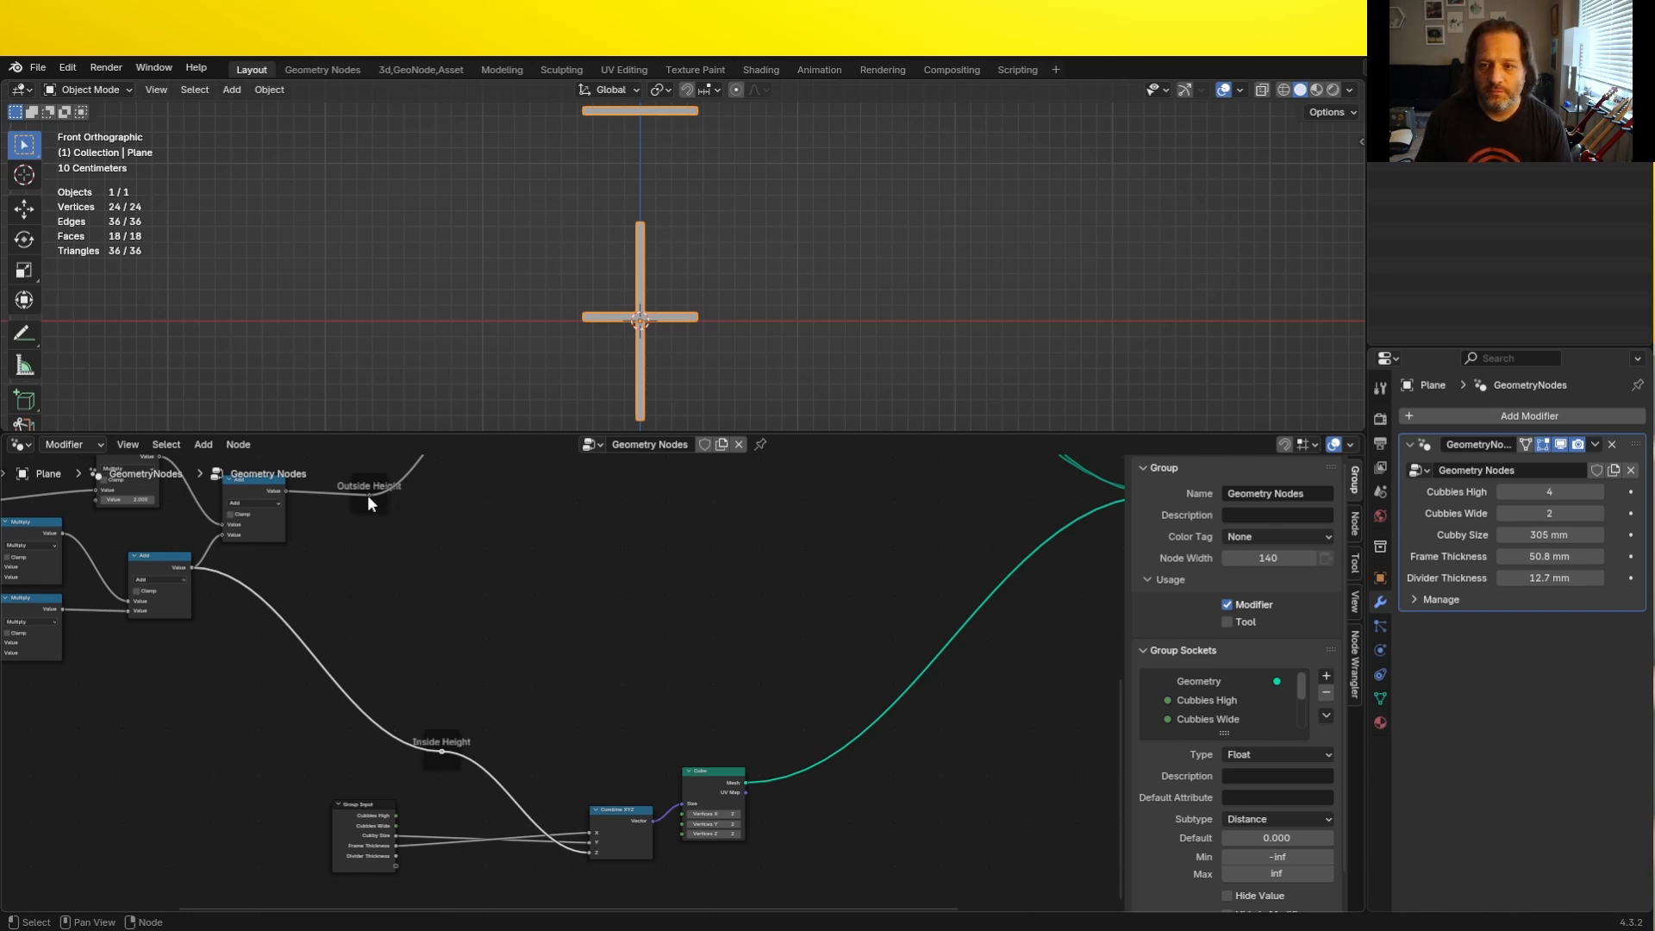
pyautogui.moveTo(369, 494); pyautogui.dragTo(598, 637)
pyautogui.write('div')
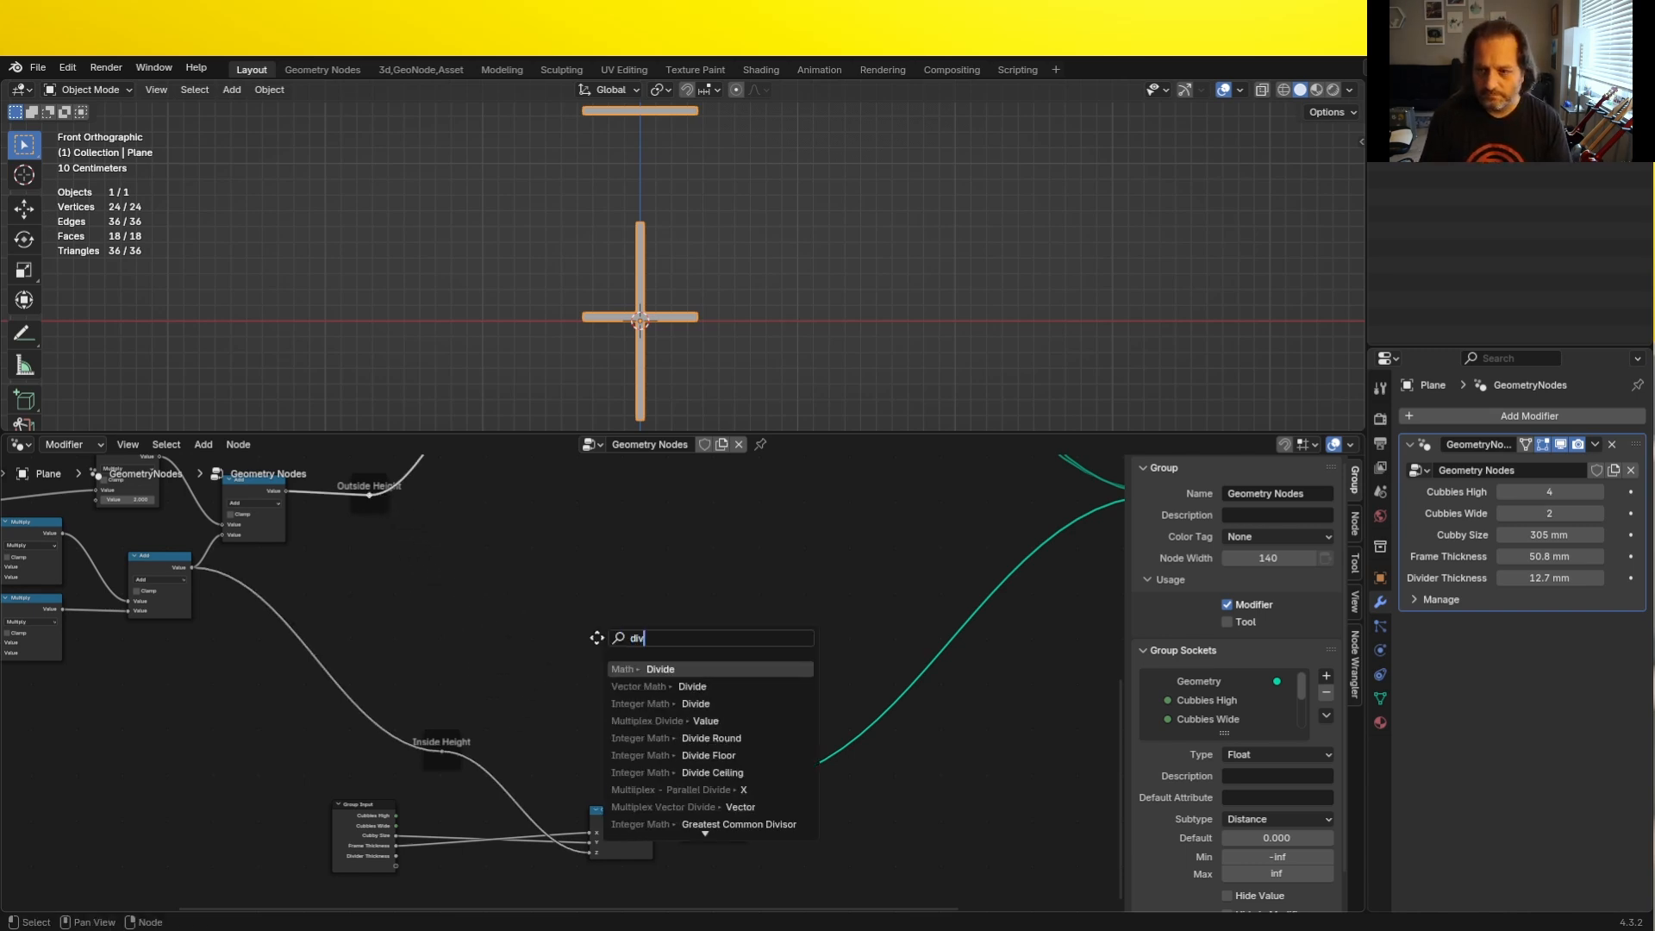
pyautogui.press('Return')
pyautogui.click(619, 661)
pyautogui.scroll(10, 622, 662)
pyautogui.click(736, 695)
pyautogui.write('2')
pyautogui.press('Return')
pyautogui.scroll(-5, 454, 617)
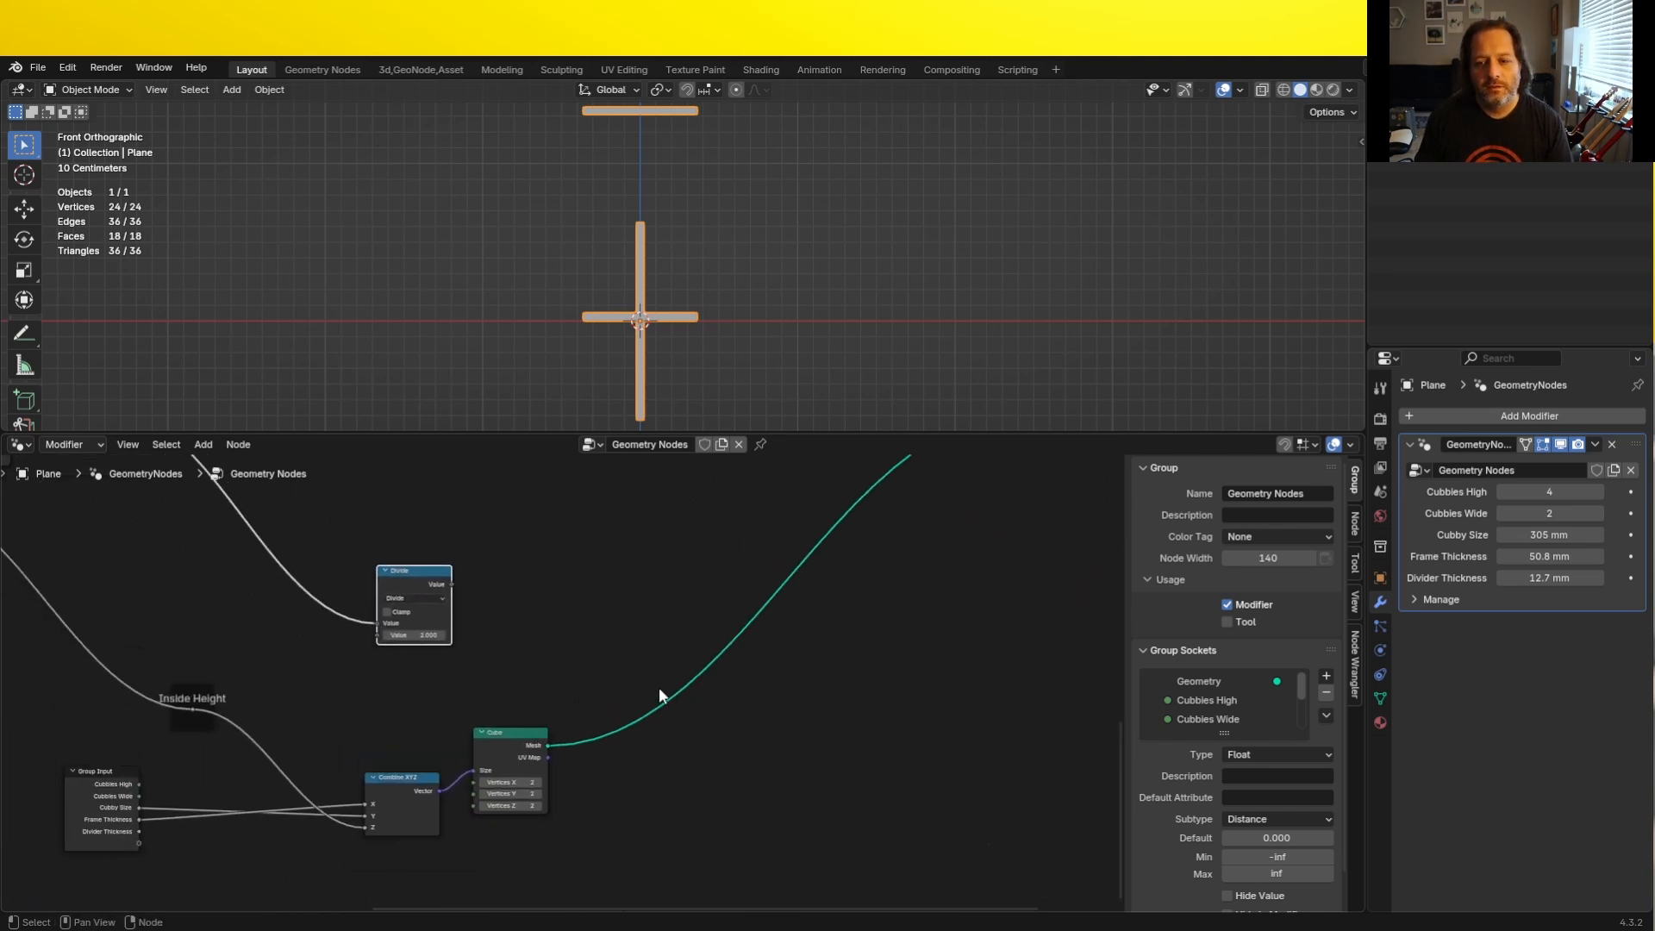
# - Insert a Set Position node on the link leaving the vertical panel's Cube node
pyautogui.hotkey('shift', 'a')
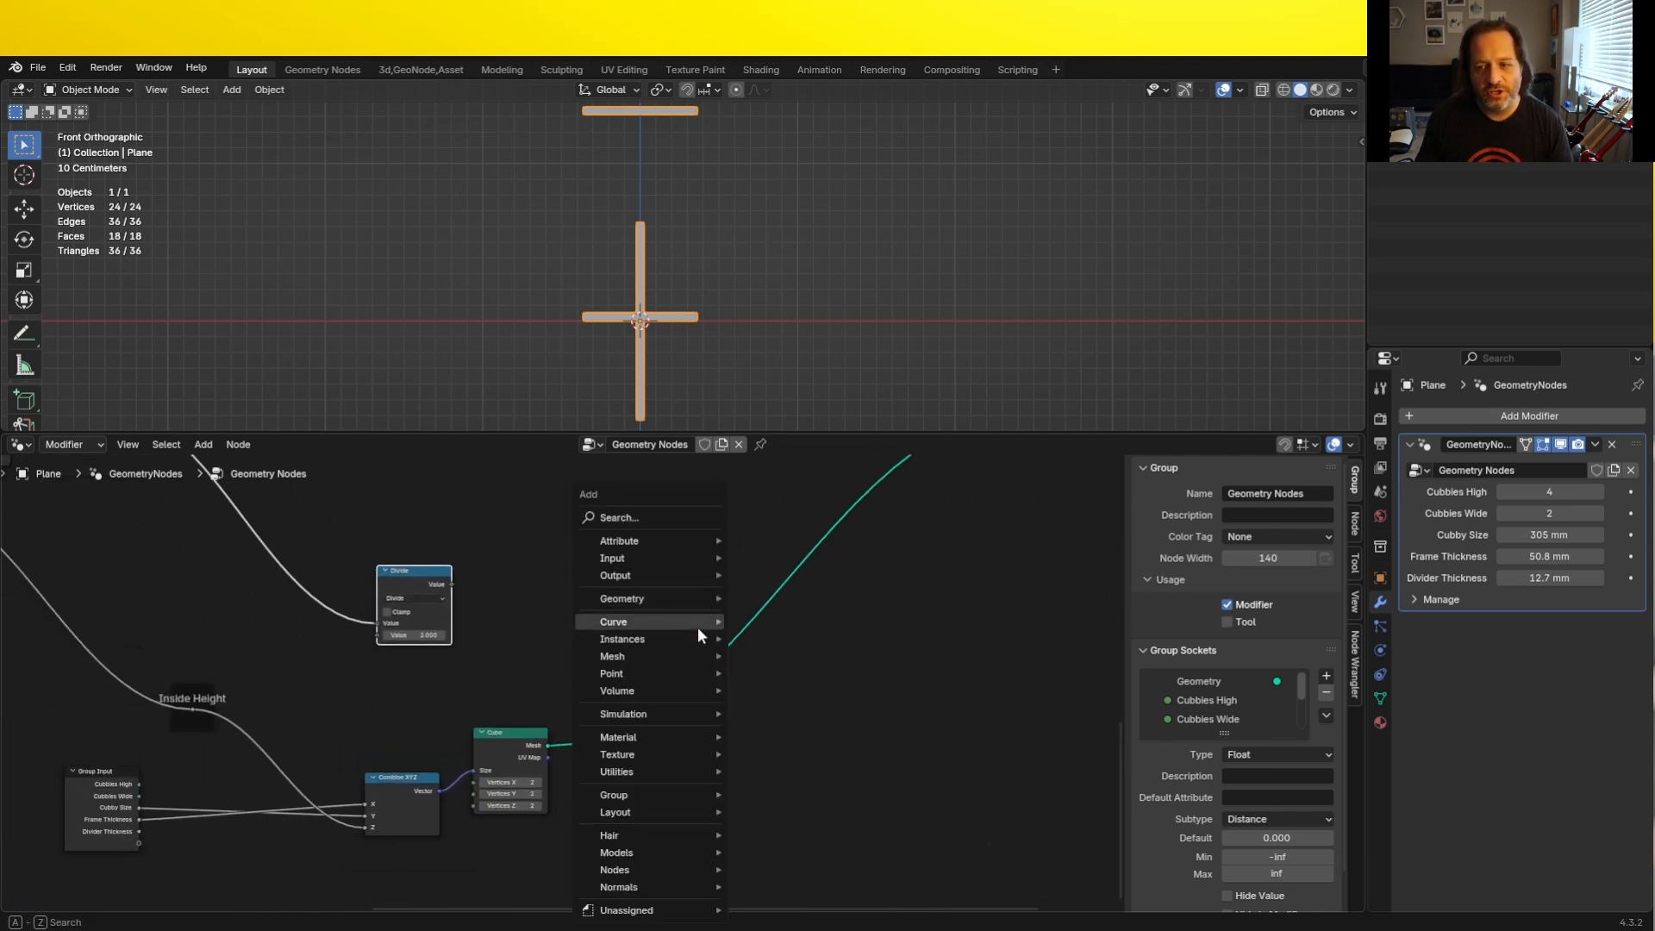
pyautogui.write('set po')
pyautogui.press('Return')
pyautogui.click(704, 589)
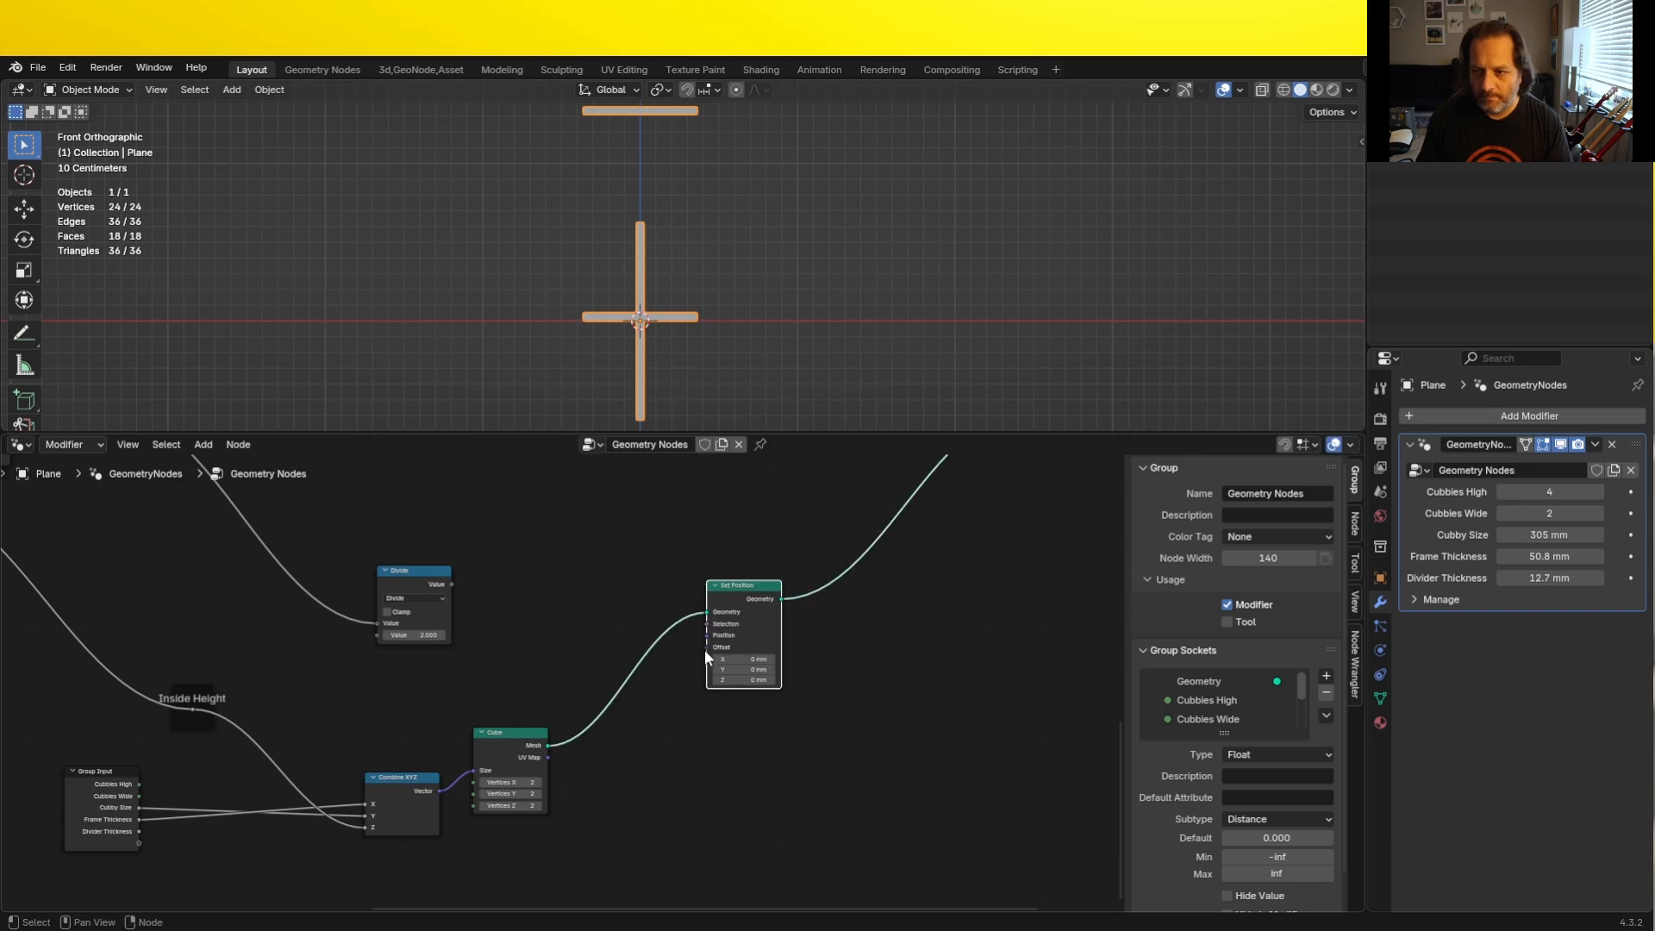
# - Feed the Set Position's Offset from a new Combine XYZ and connect the halved Outside Height to its Z
pyautogui.moveTo(705, 647); pyautogui.dragTo(620, 613)
pyautogui.write('com')
pyautogui.press('Return')
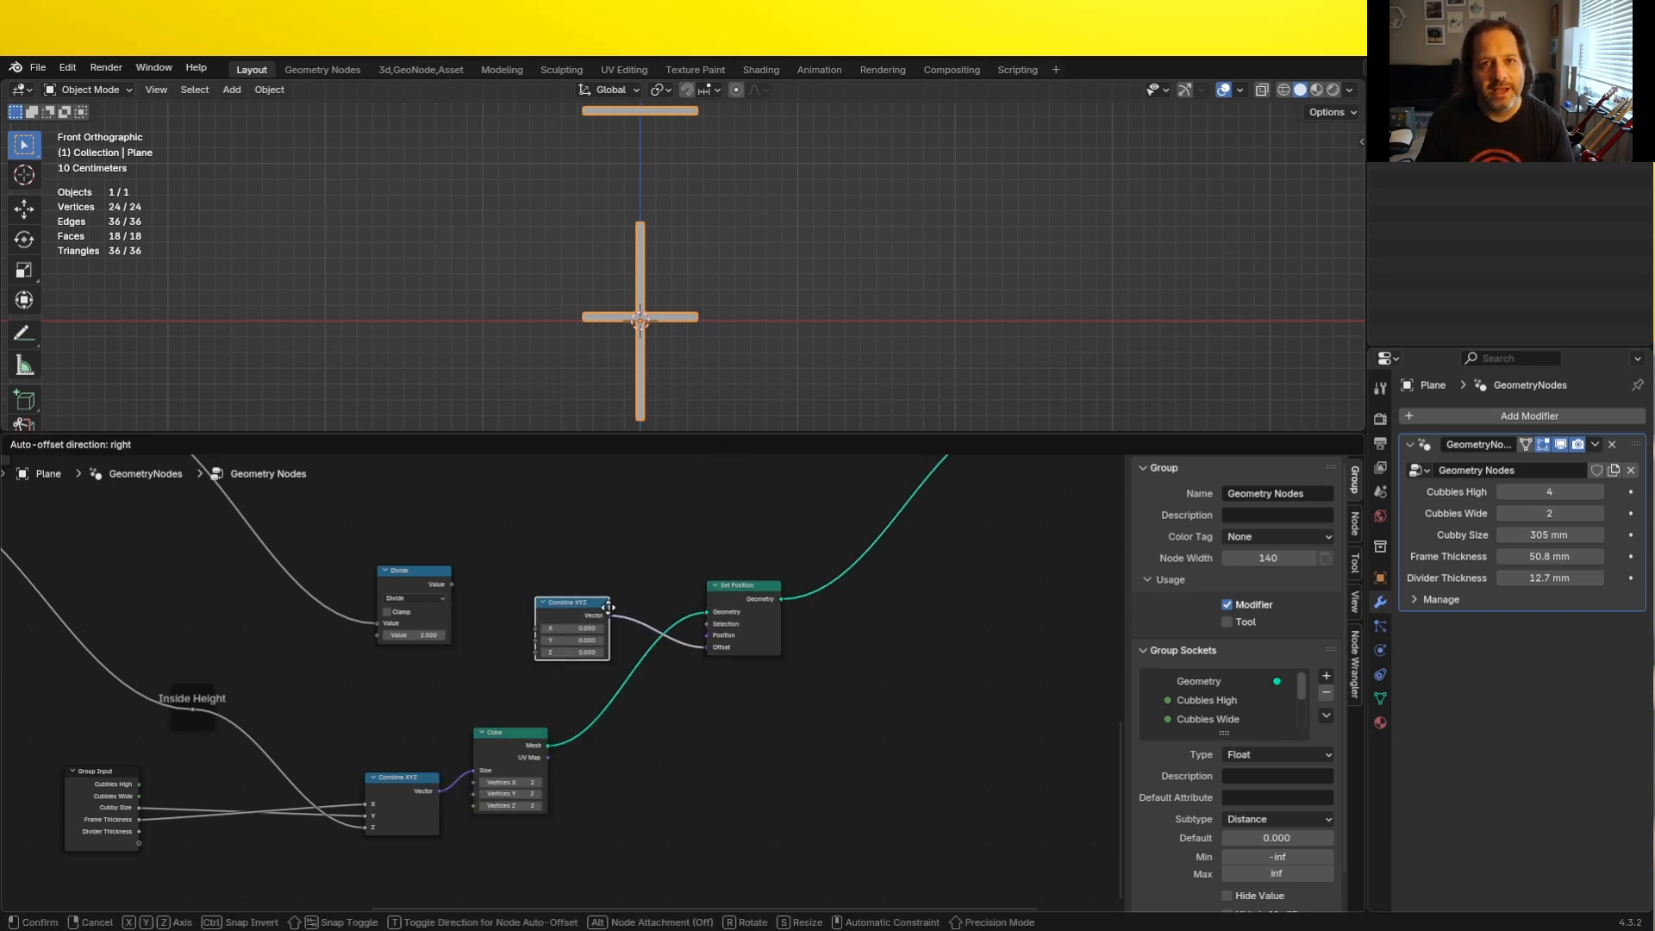
pyautogui.click(613, 586)
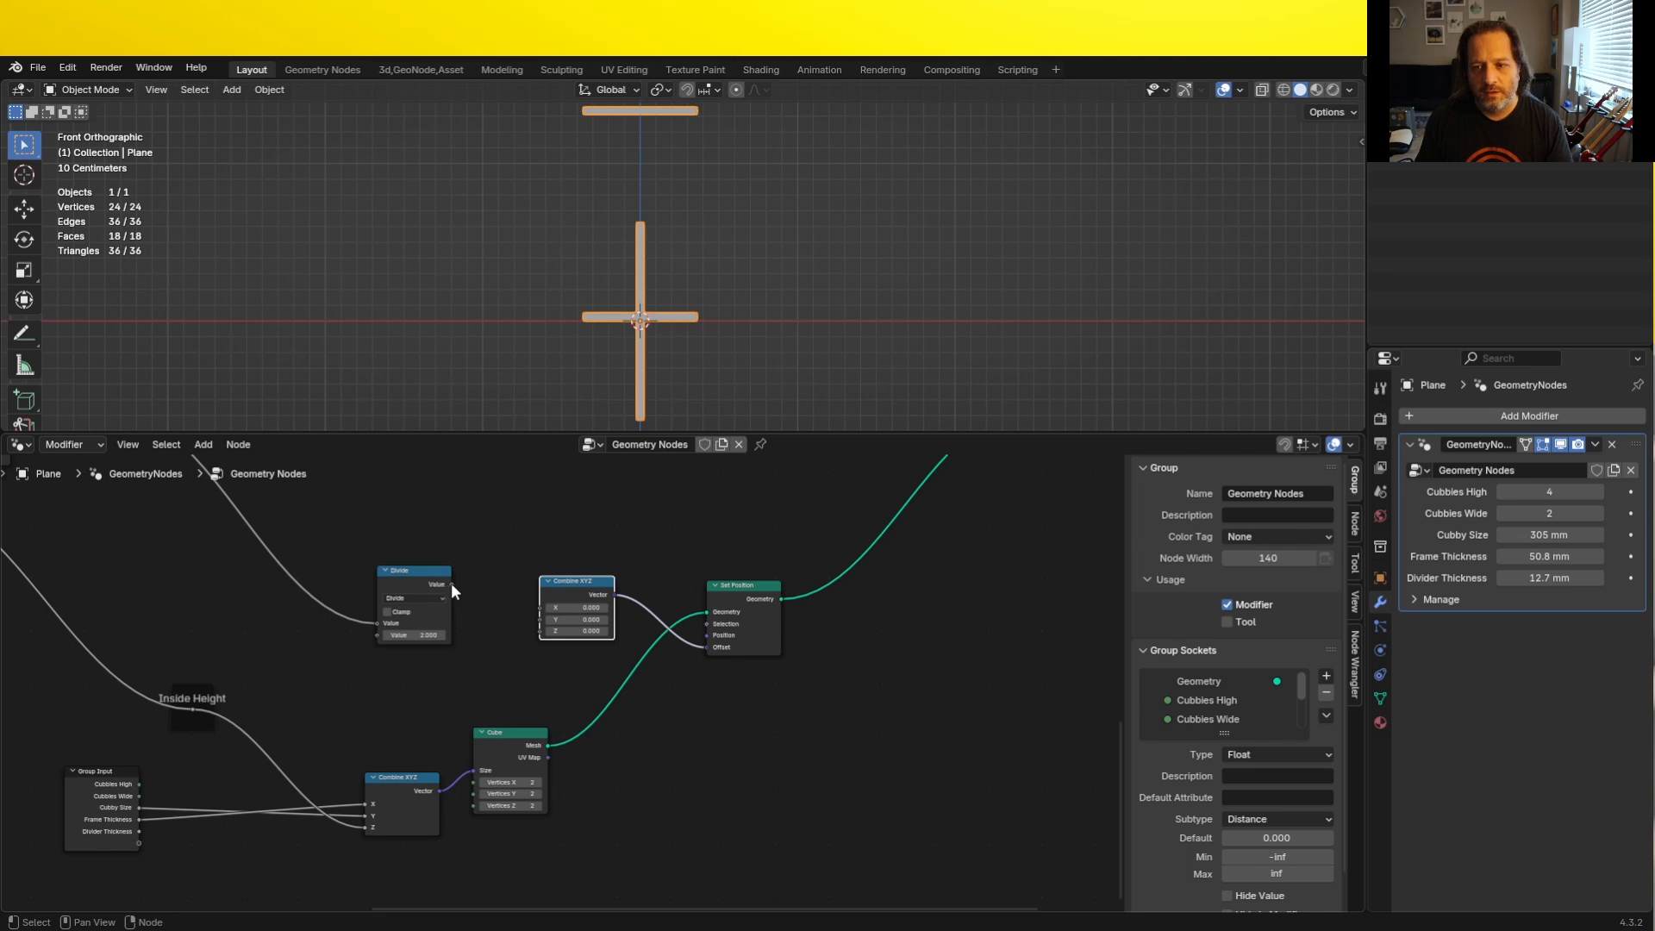
pyautogui.moveTo(452, 583); pyautogui.dragTo(543, 629)
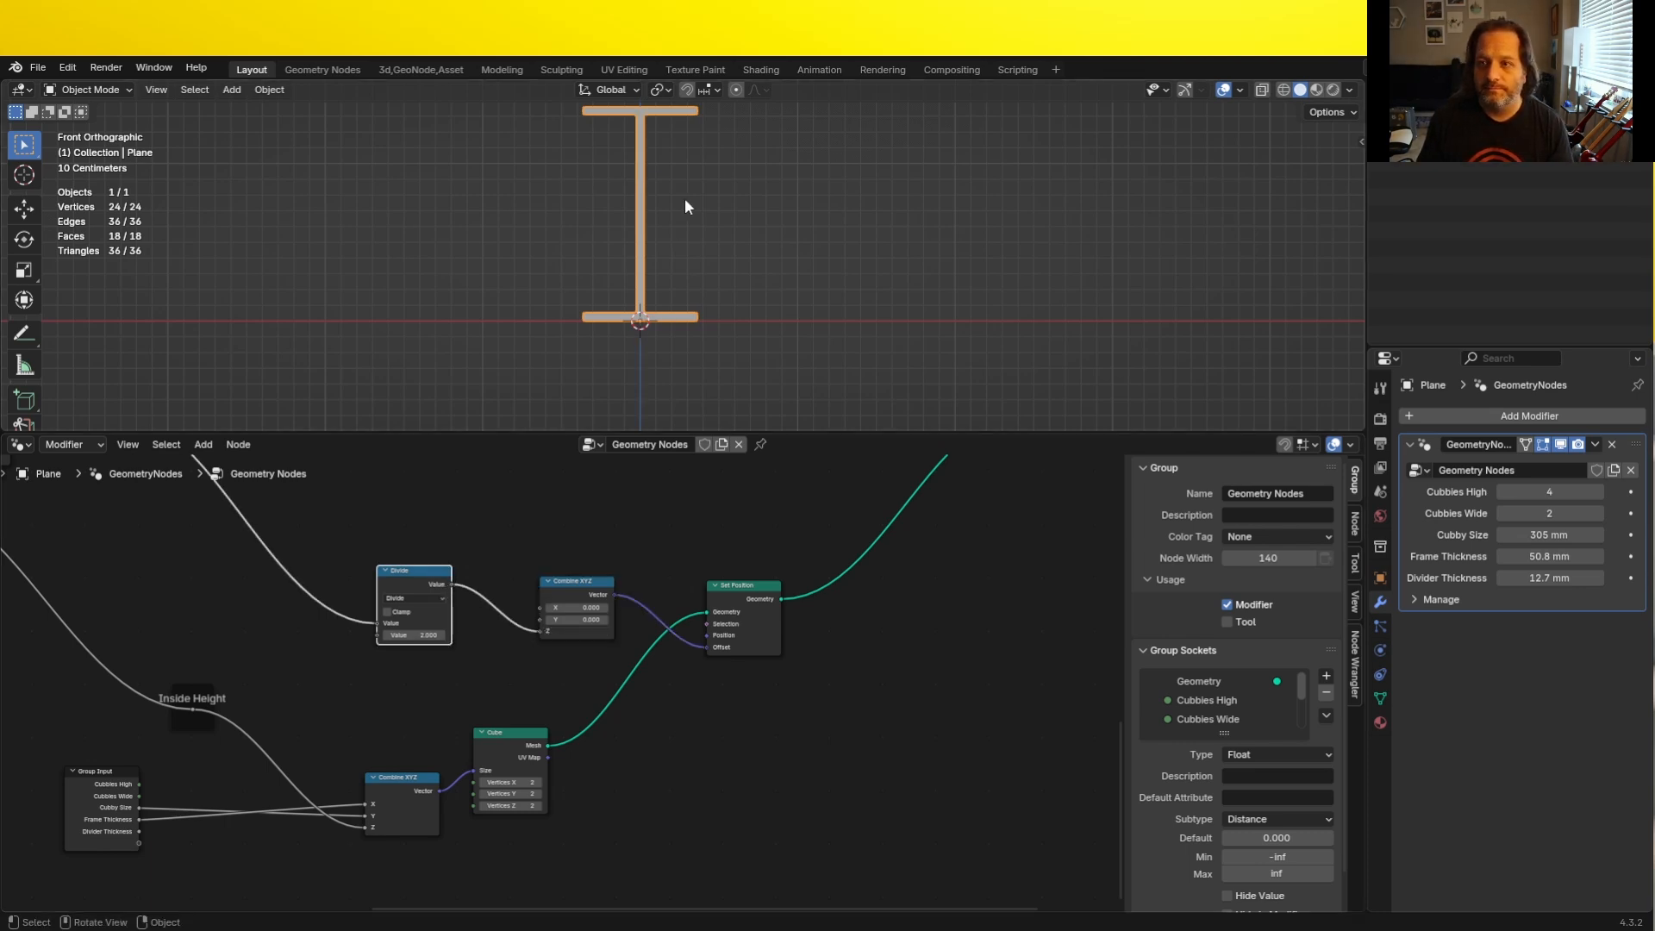
# - Divide Outside Width by 2 with a new Divide node and connect the result to the offset Combine XYZ's X
pyautogui.moveTo(684, 198); pyautogui.dragTo(635, 280, button='middle')
pyautogui.scroll(-4, 634, 280)
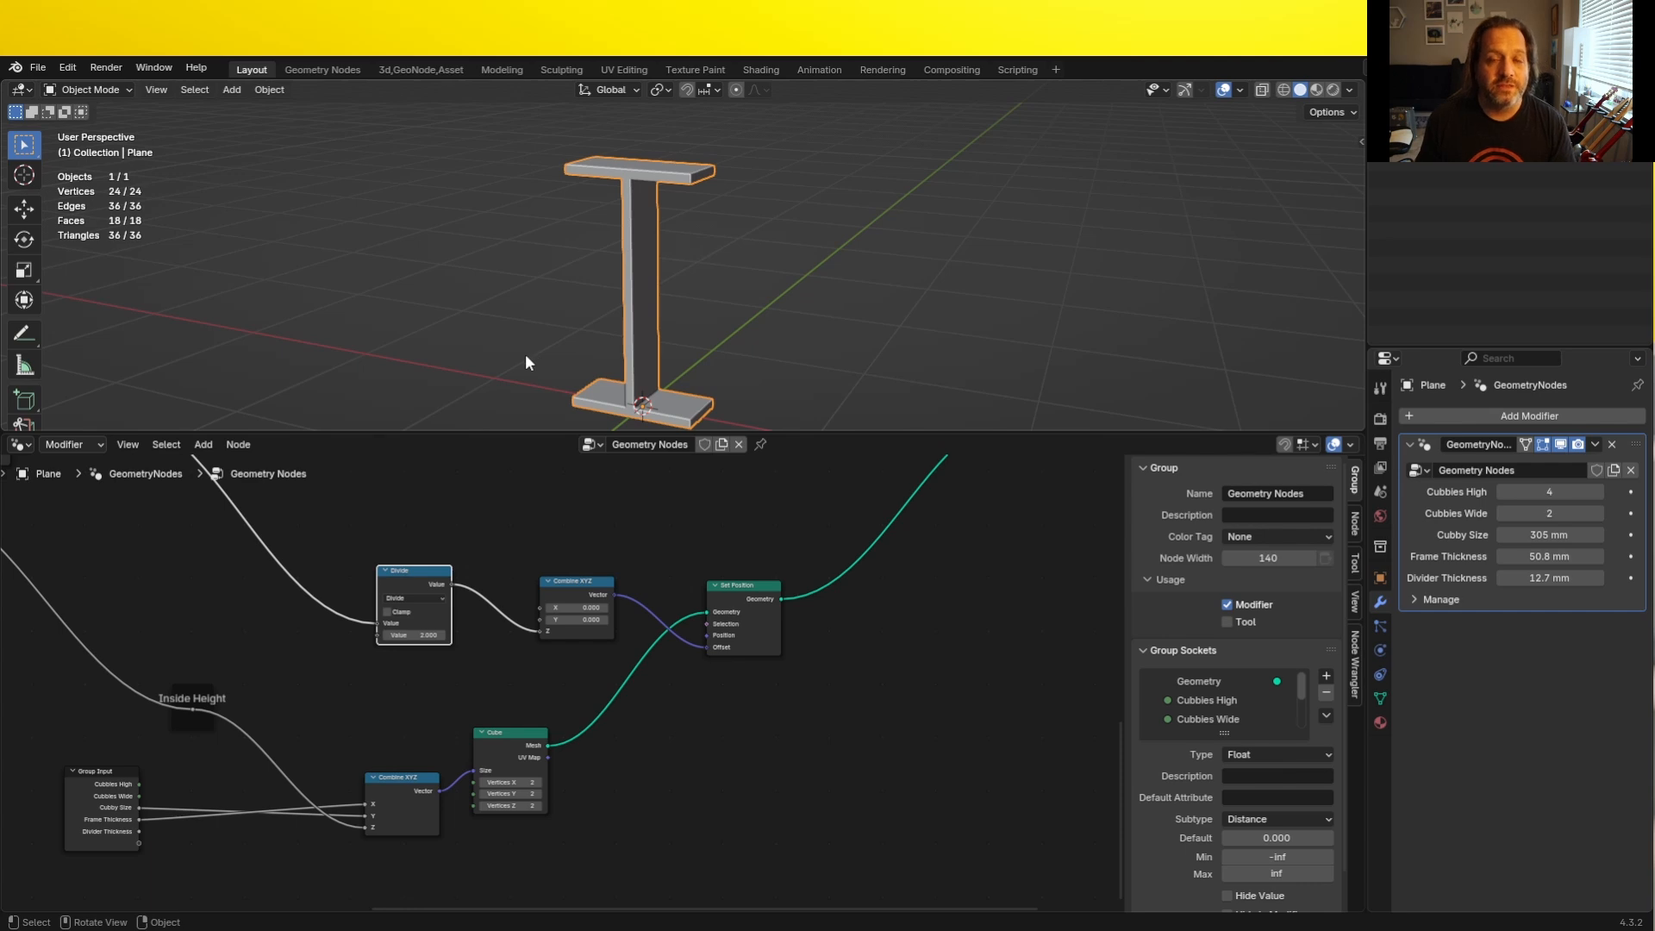
pyautogui.scroll(-4, 614, 632)
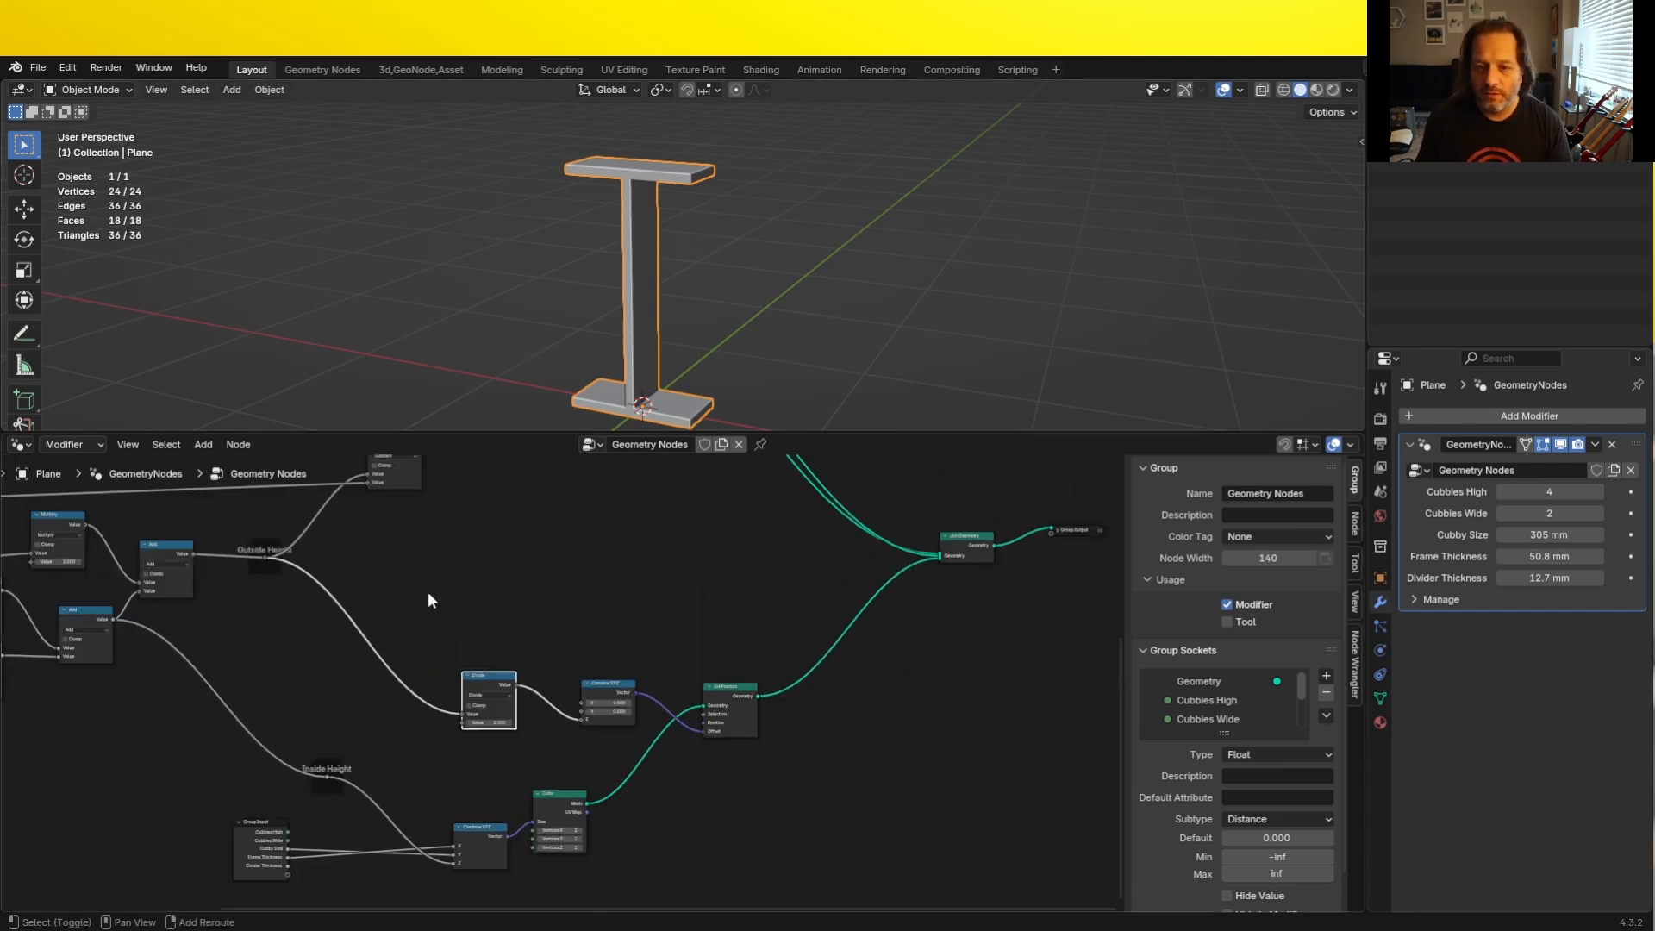
pyautogui.scroll(3, 293, 659)
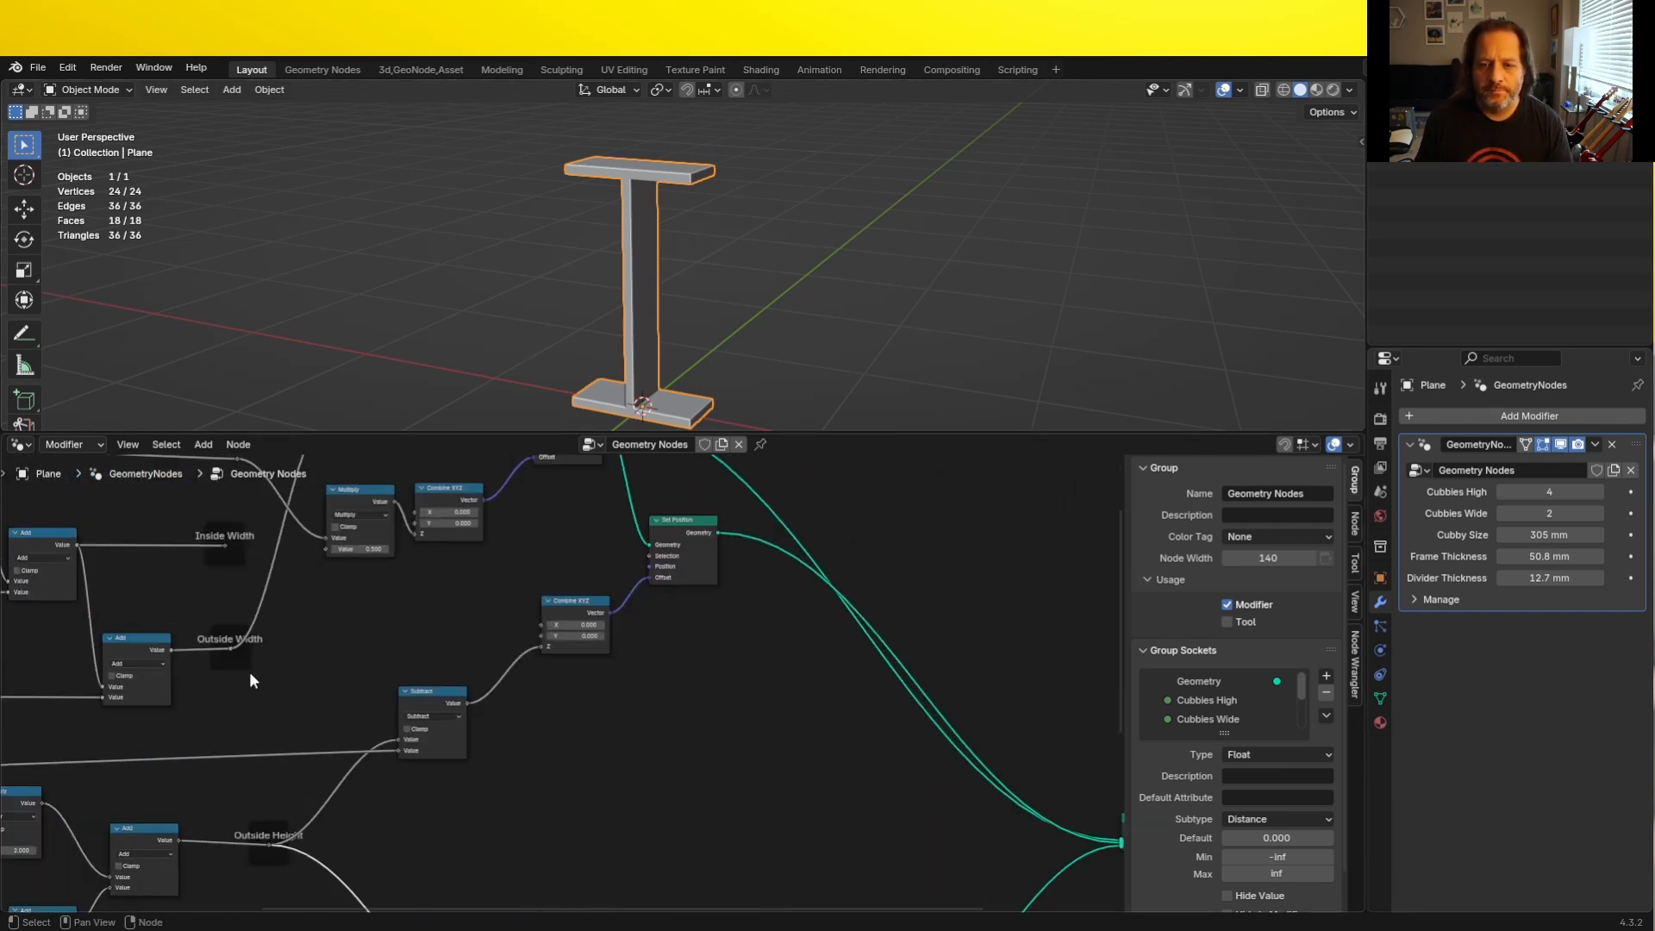
pyautogui.scroll(2, 225, 649)
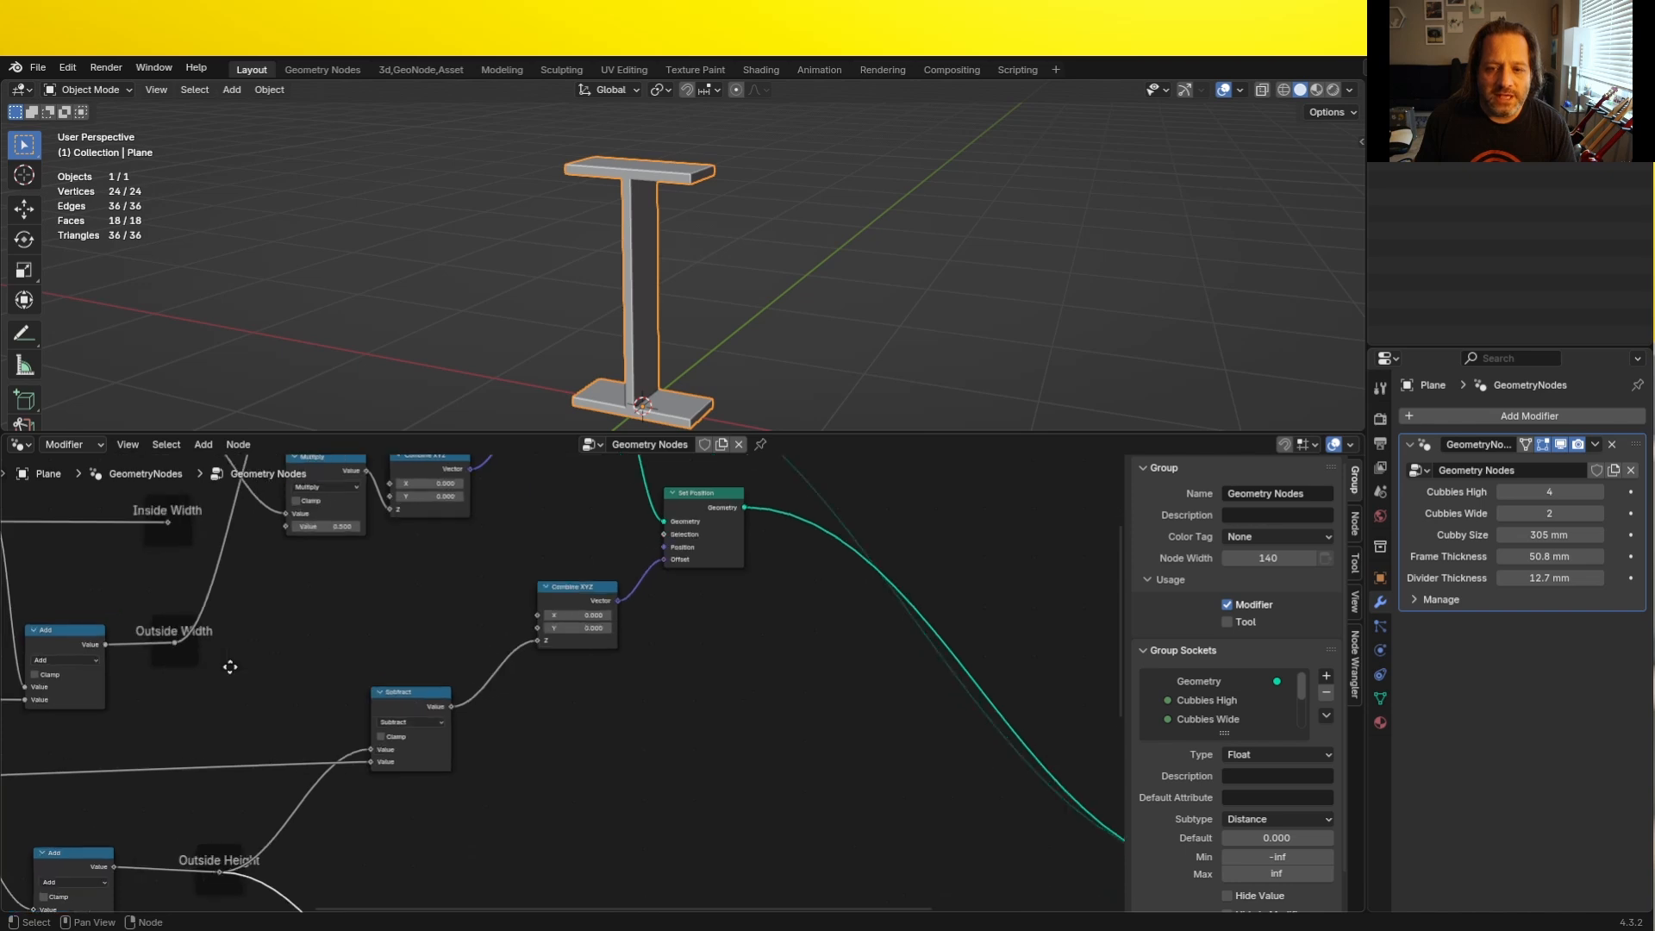
pyautogui.moveTo(141, 640); pyautogui.dragTo(505, 689)
pyautogui.write('divide')
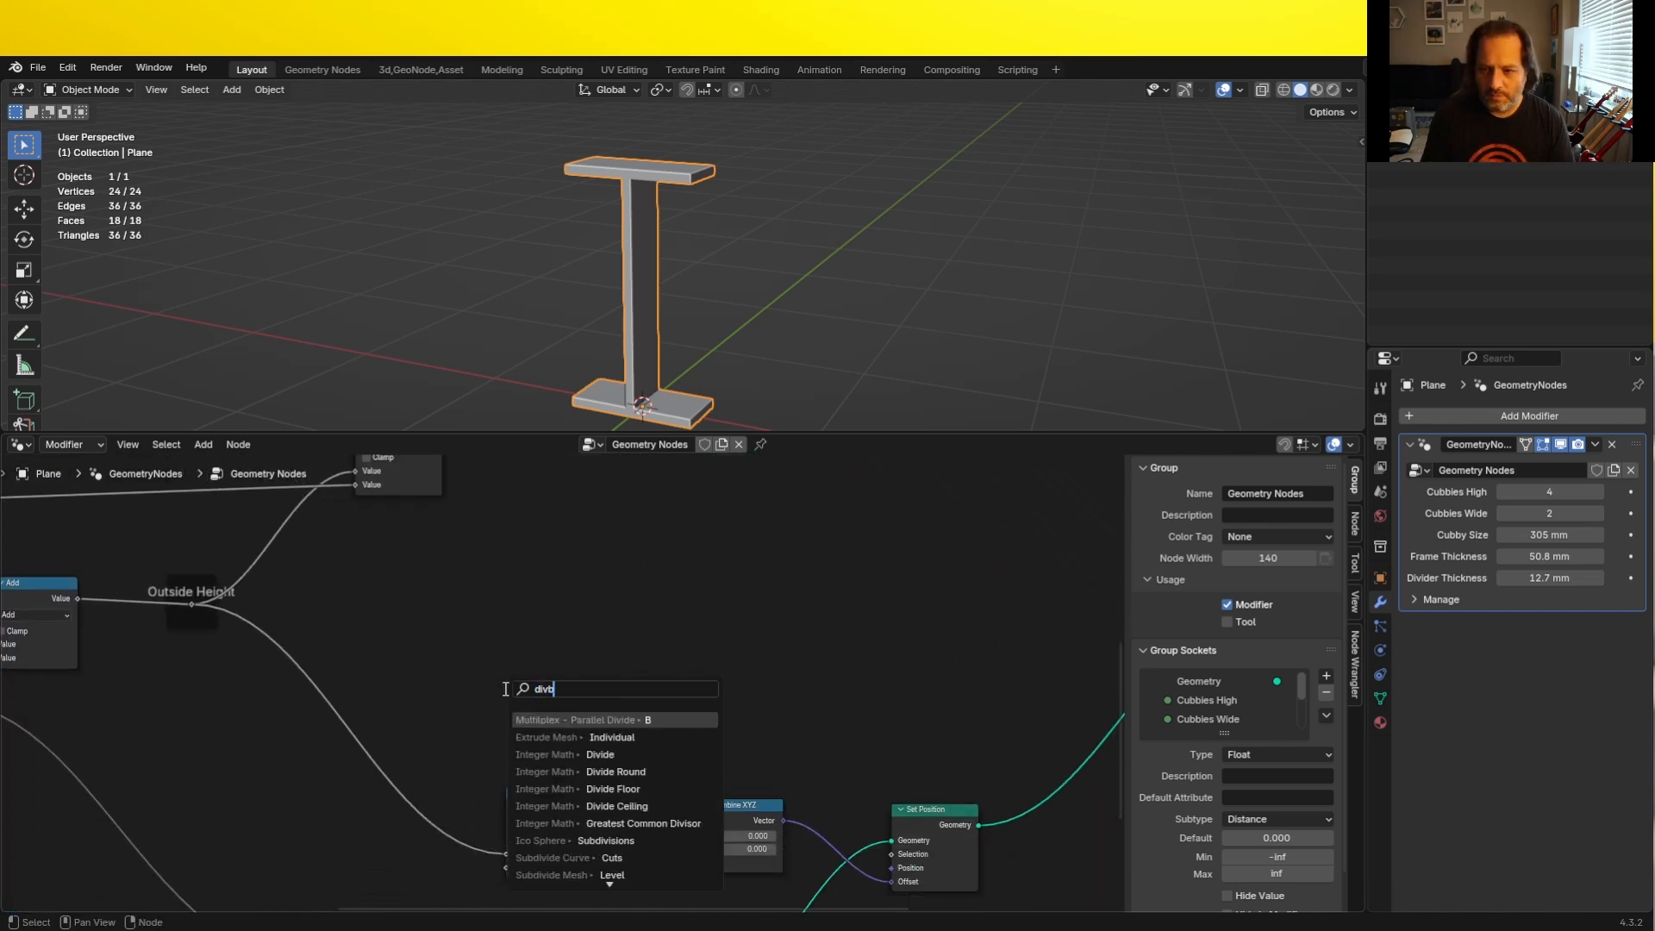
pyautogui.press('Return')
pyautogui.click(559, 759)
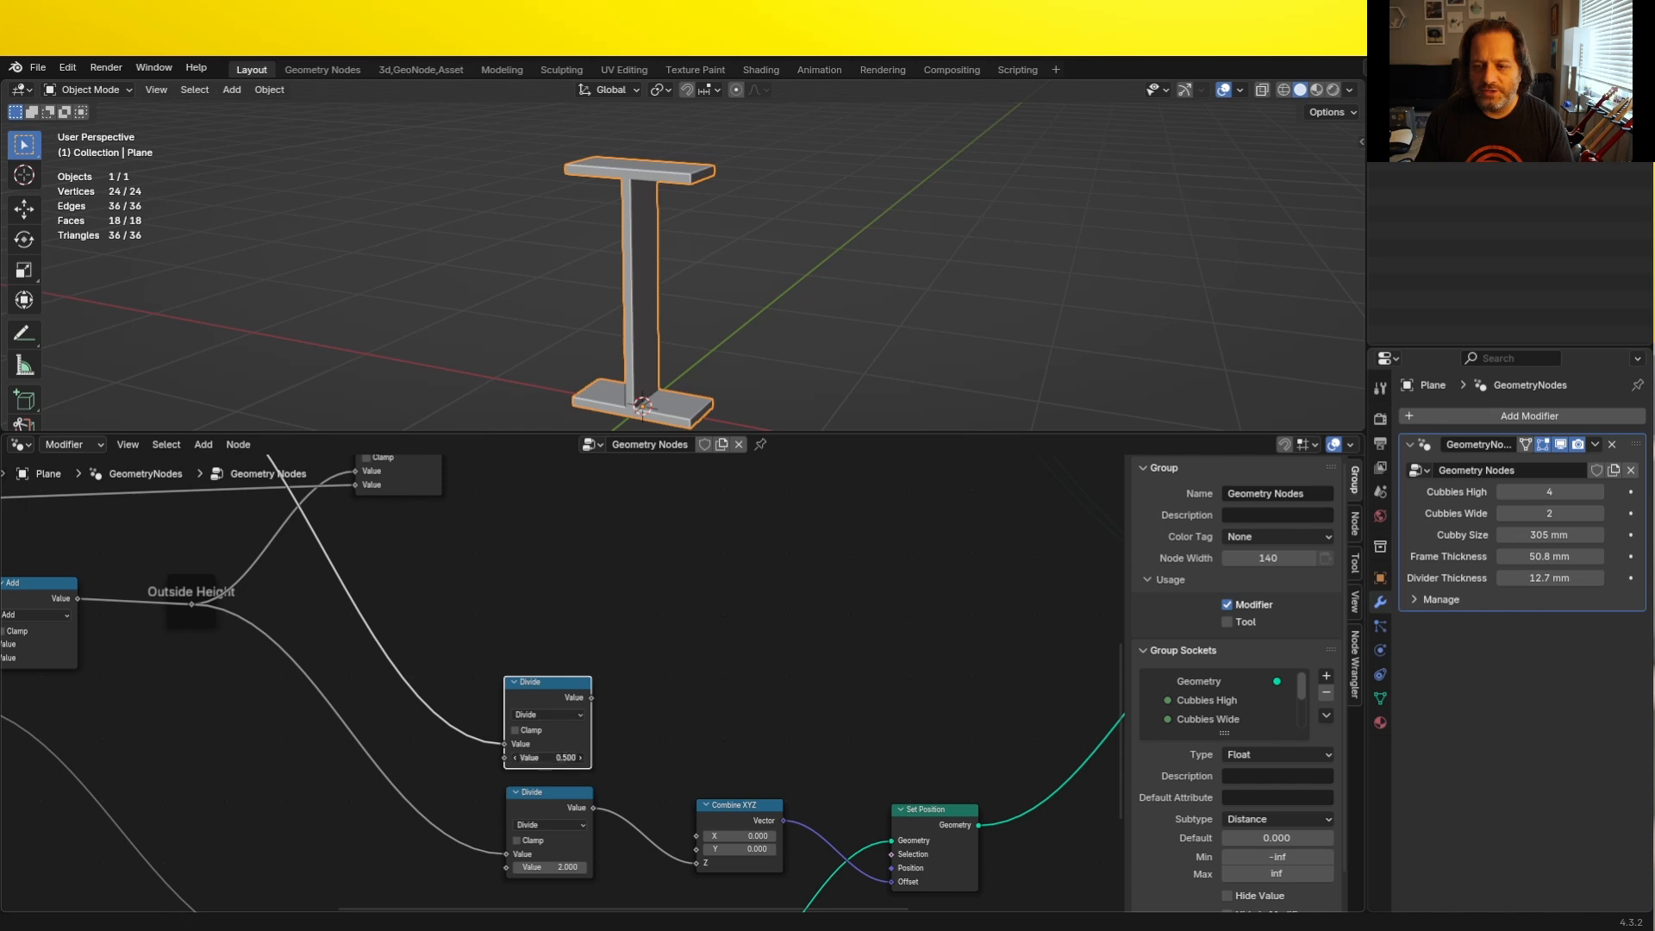
pyautogui.write('2')
pyautogui.press('Return')
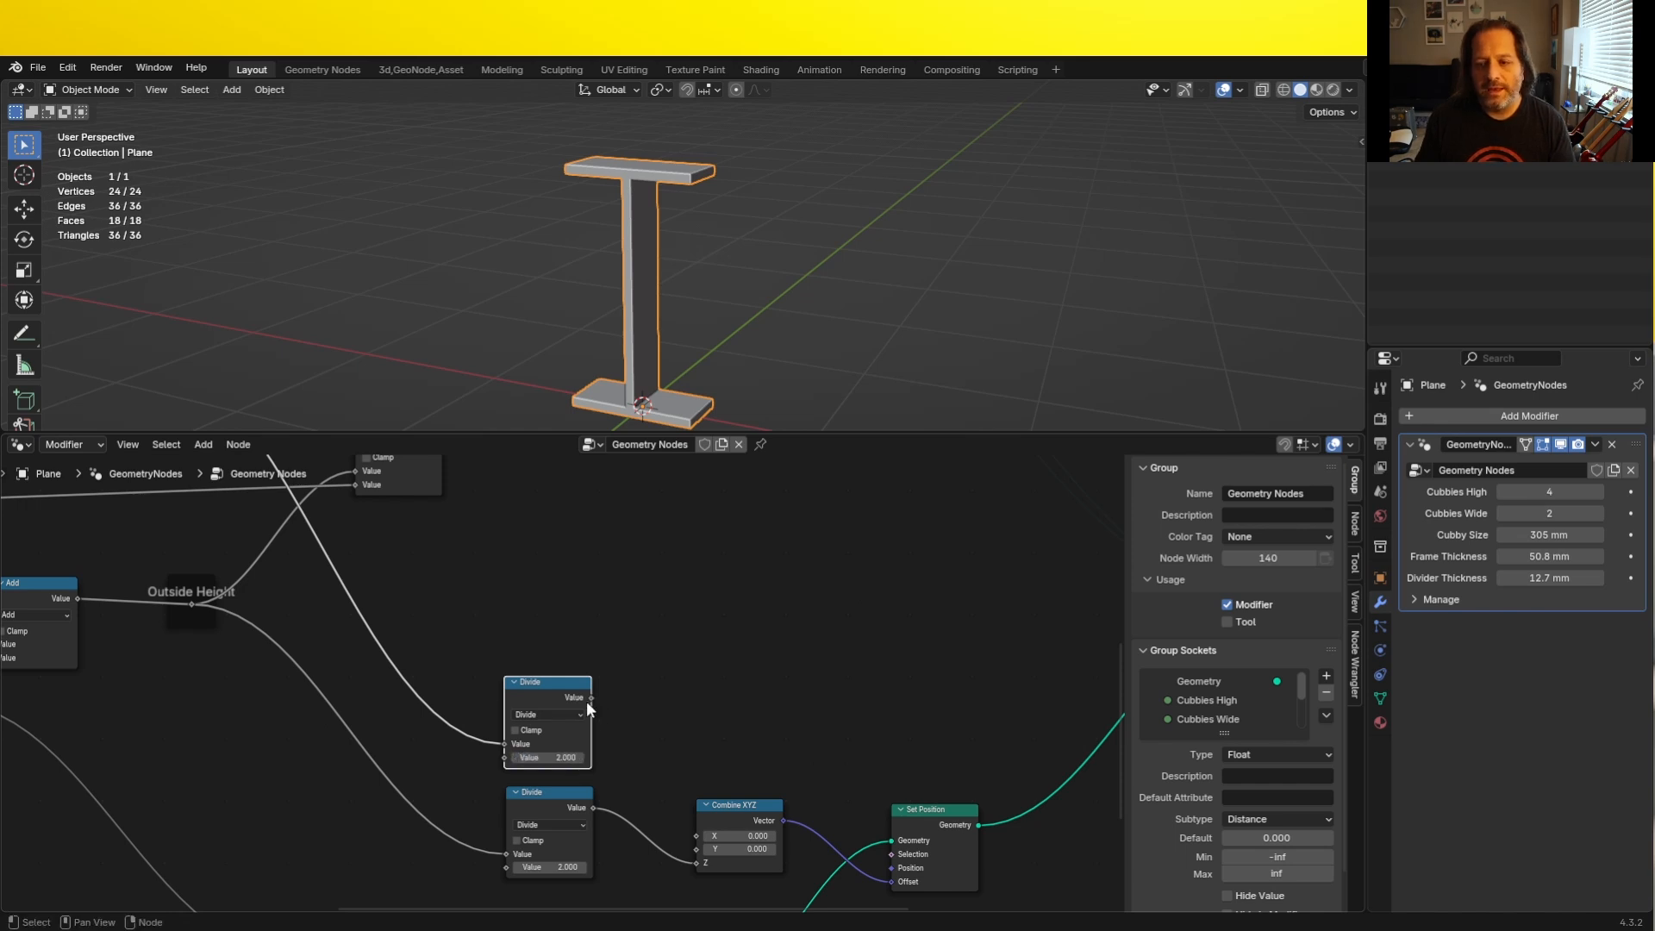
pyautogui.moveTo(587, 699); pyautogui.dragTo(693, 836)
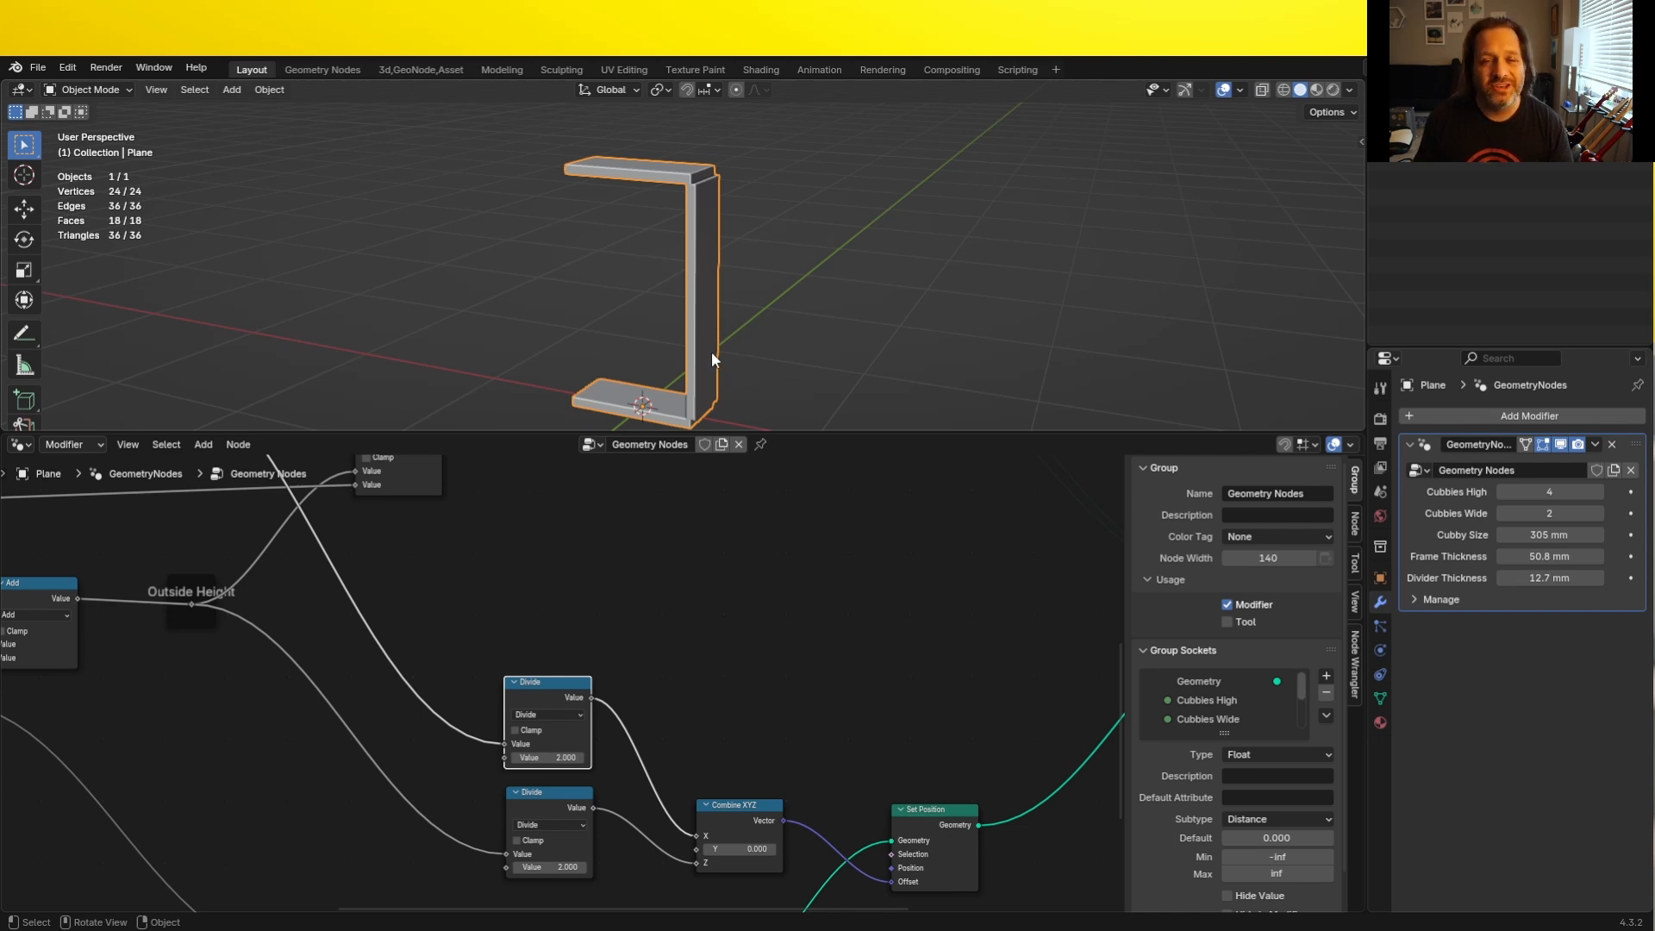
# - Examine in front wireframe view how the vertical panel lines up with the end of the top panel
pyautogui.press('KP_1')
pyautogui.scroll(6, 665, 220)
pyautogui.keyDown('shift'); pyautogui.moveTo(738, 182); pyautogui.dragTo(659, 364, button='middle'); pyautogui.keyUp('shift')
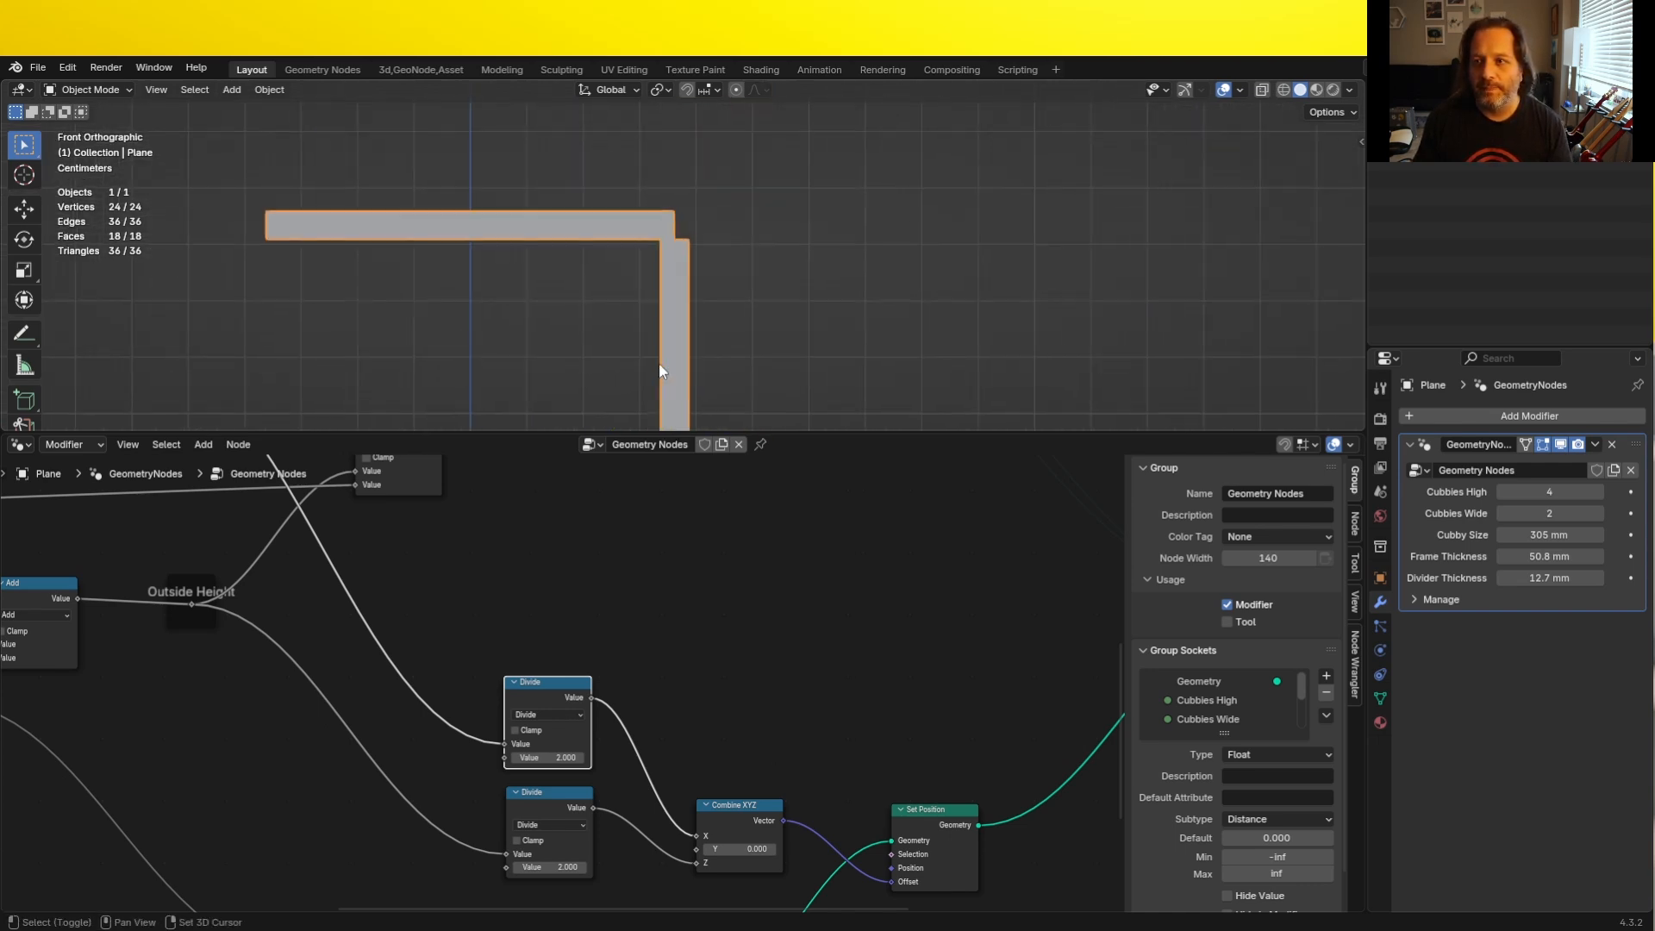
pyautogui.scroll(6, 665, 243)
pyautogui.hotkey('shift', 'z')
pyautogui.scroll(-5, 662, 242)
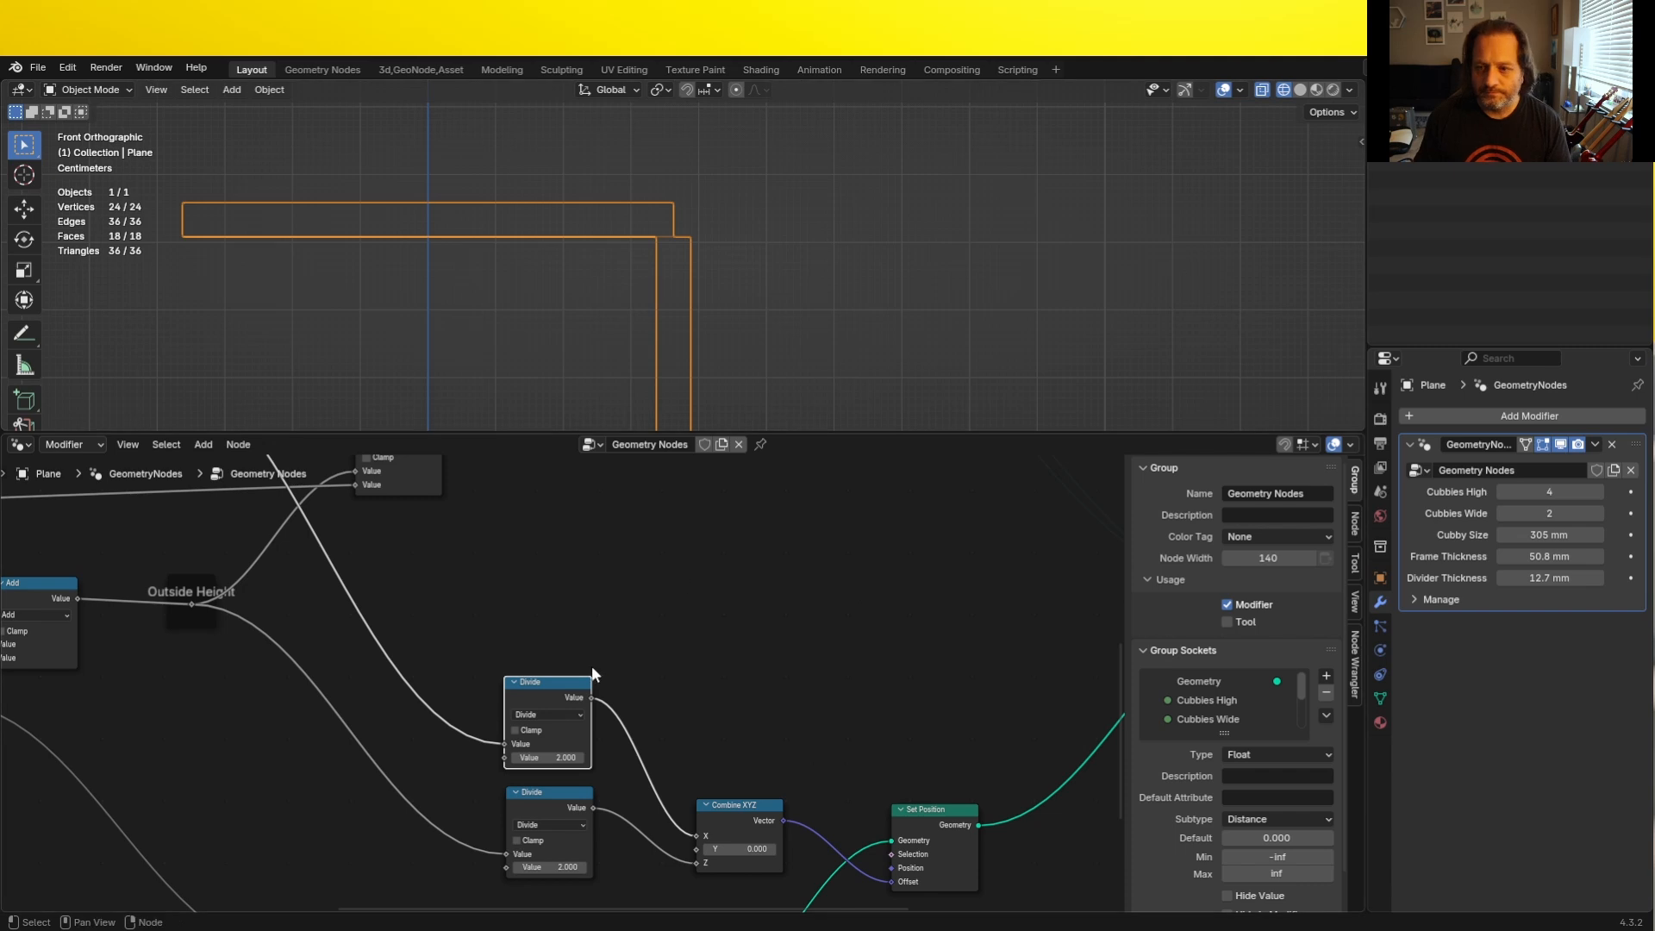
# - Duplicate the Outside Width Divide node onto its link to Combine XYZ and set the copy to Subtract
pyautogui.hotkey('shift', 'd')
pyautogui.click(653, 701)
pyautogui.click(655, 723)
pyautogui.click(648, 773)
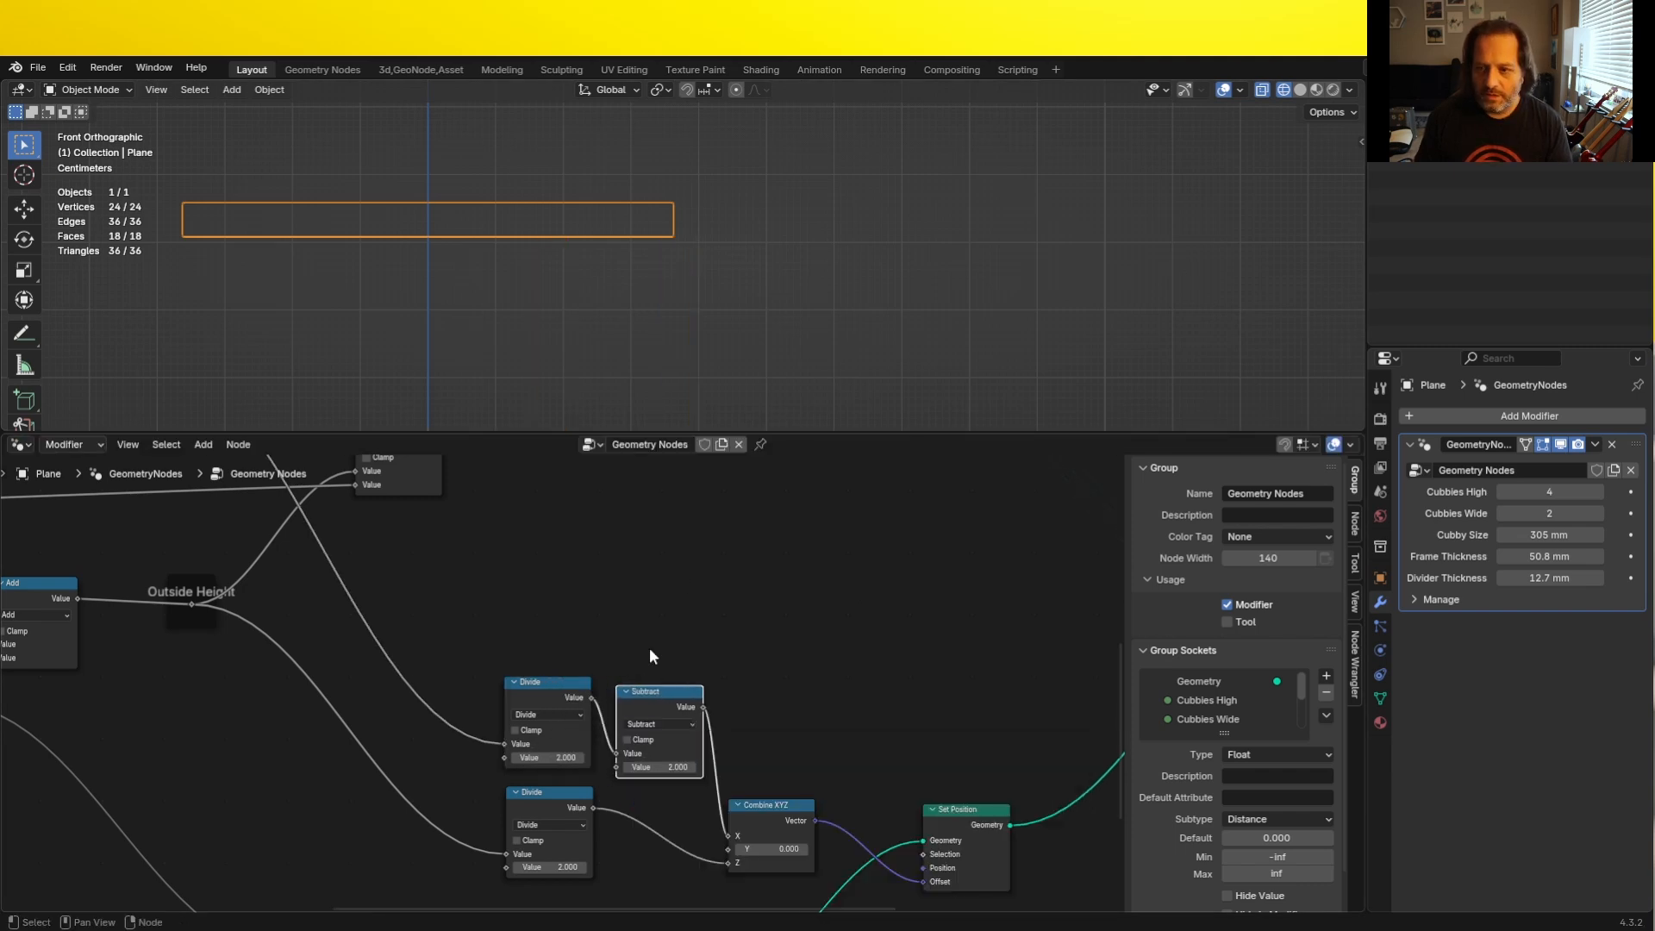
# - Connect the Group Input's Frame Thickness to the second value of the Subtract node
pyautogui.moveTo(674, 706); pyautogui.dragTo(661, 607, button='middle')
pyautogui.scroll(-5, 560, 668)
pyautogui.moveTo(348, 798); pyautogui.dragTo(339, 738, button='middle')
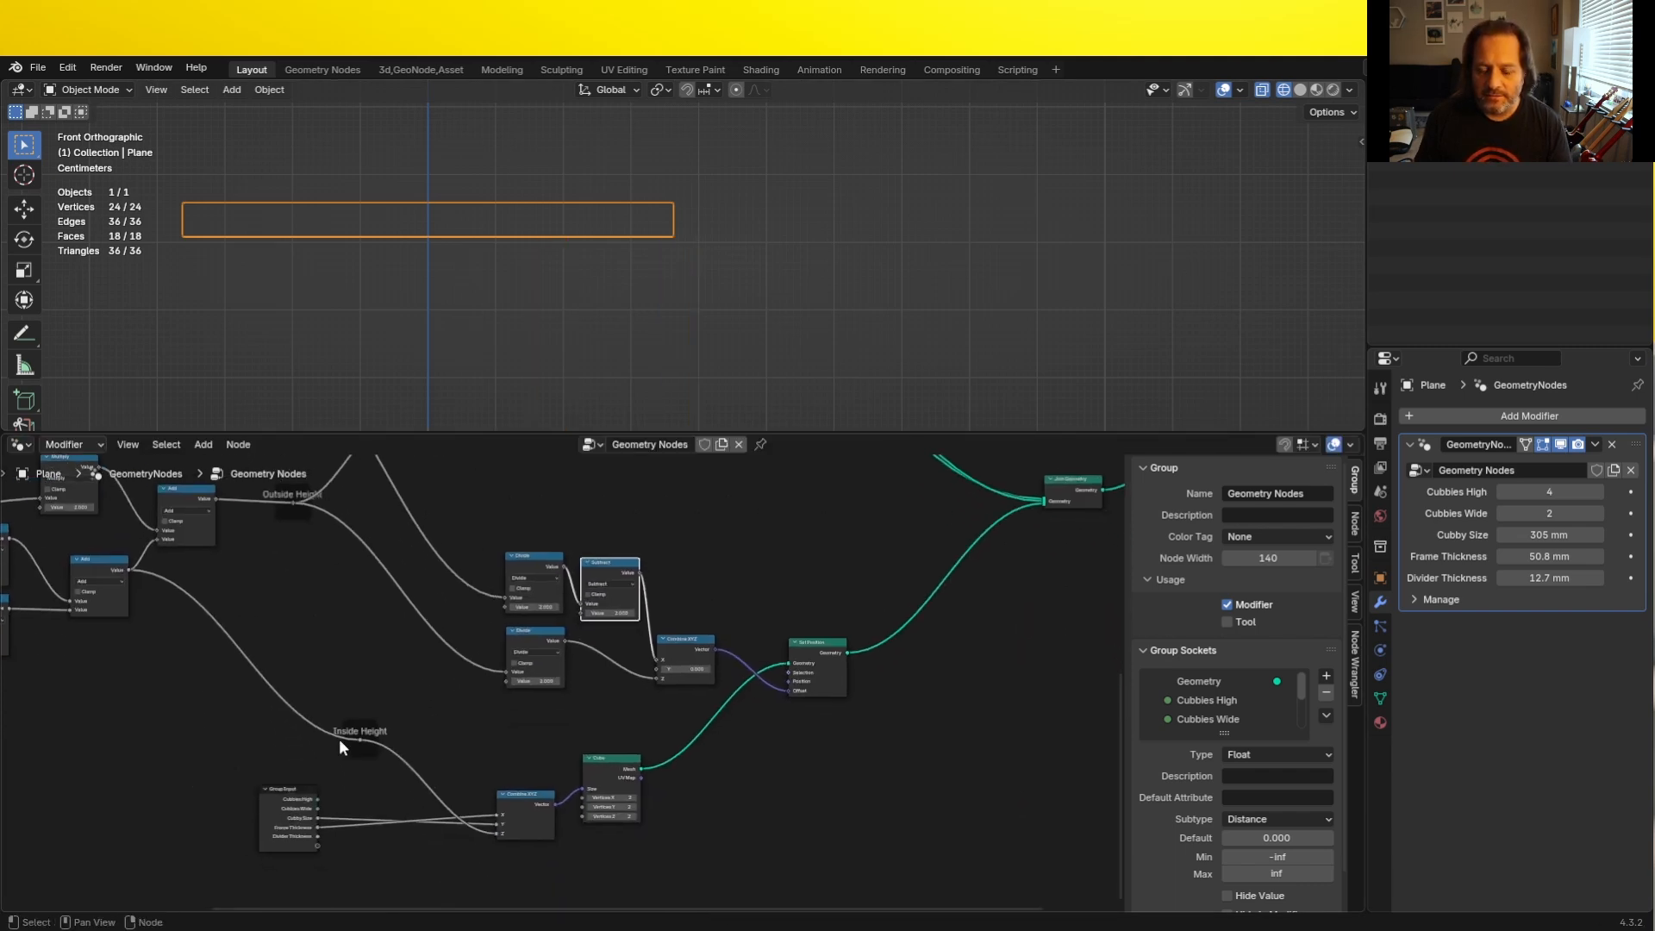
pyautogui.scroll(4, 336, 743)
pyautogui.moveTo(226, 880); pyautogui.dragTo(592, 593)
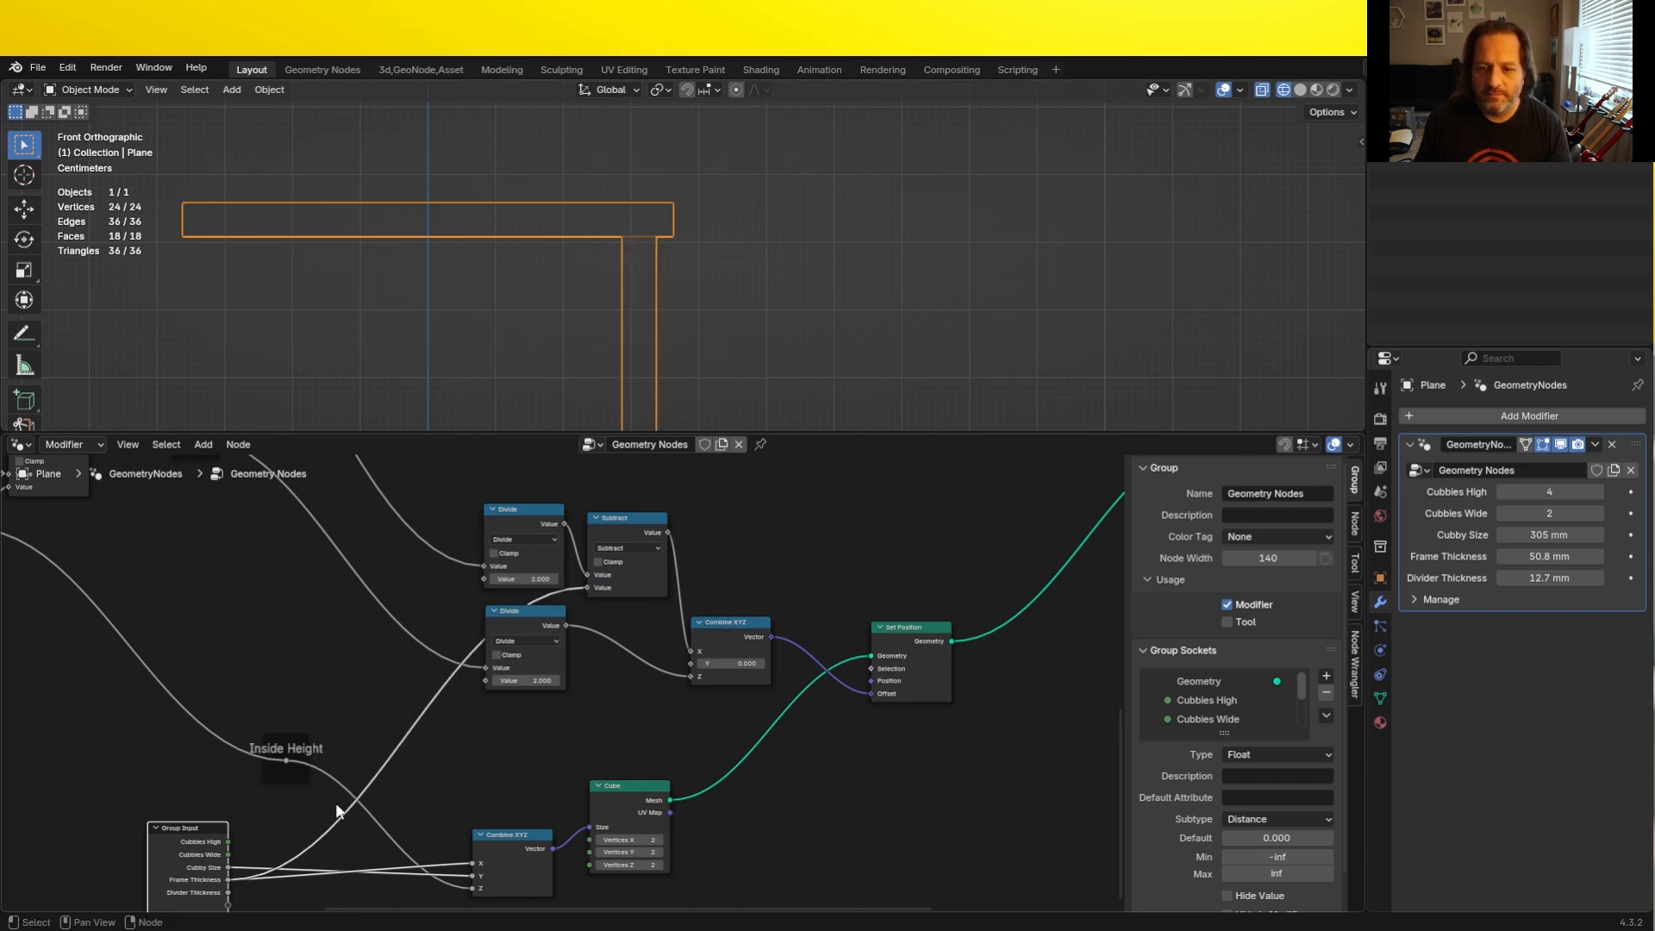
# - Insert a duplicated Divide node with divisor 2 between Frame Thickness and Subtract, and spread out the Divide nodes
pyautogui.click(522, 515)
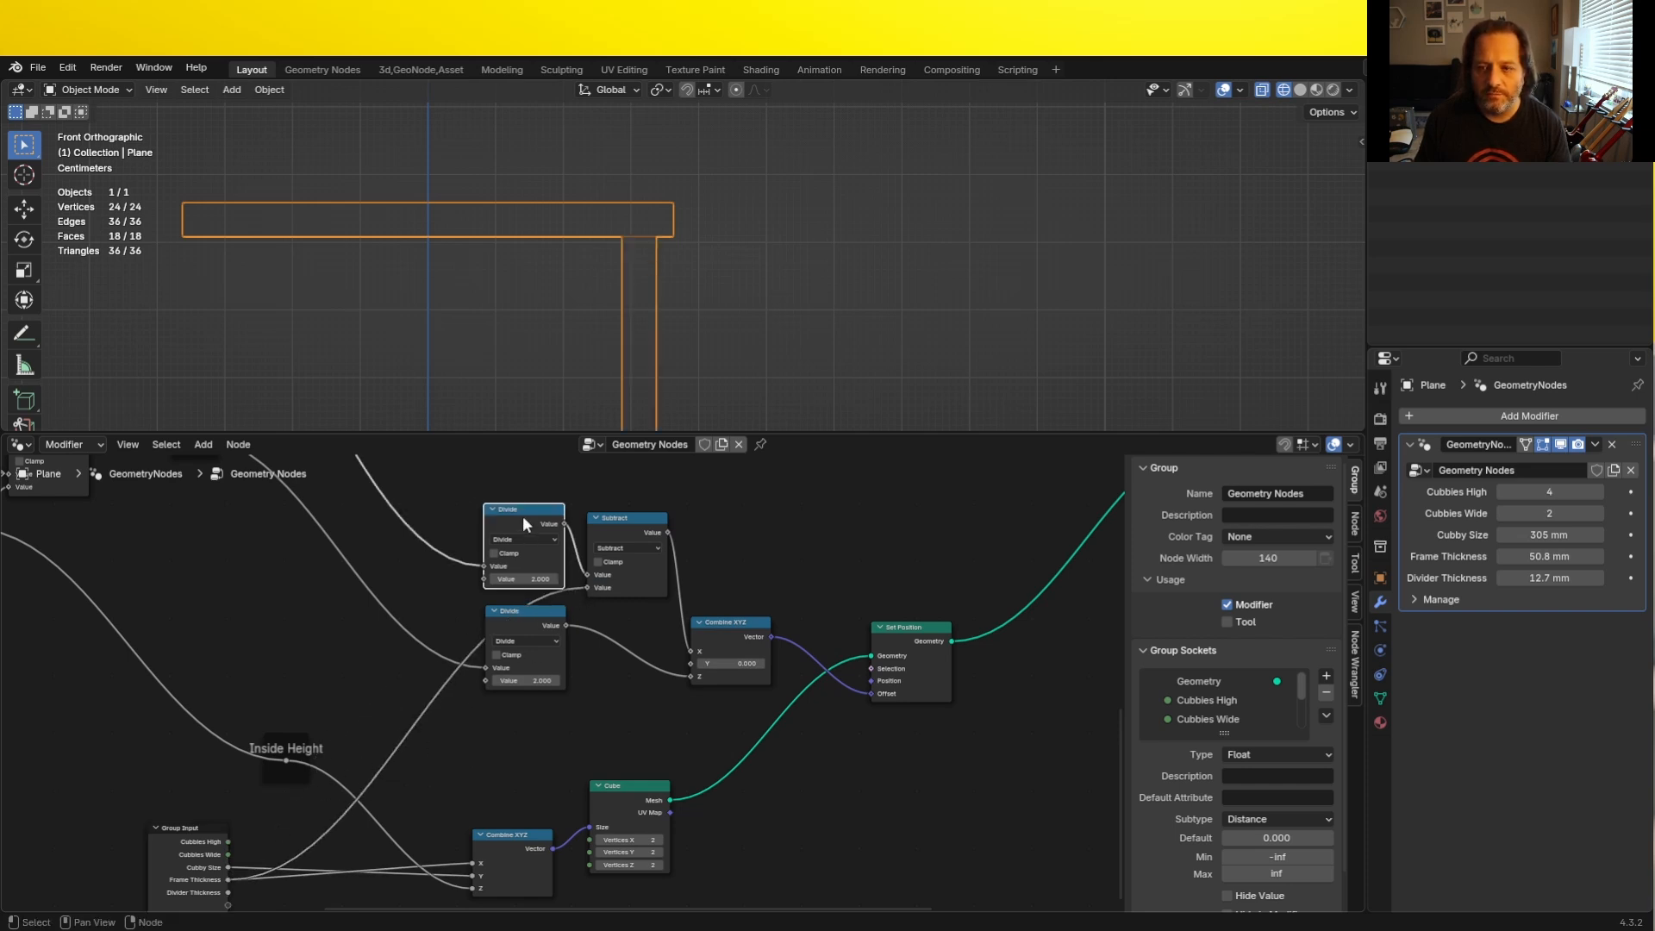
pyautogui.hotkey('shift', 'd')
pyautogui.click(402, 732)
pyautogui.moveTo(401, 732); pyautogui.dragTo(334, 579)
pyautogui.moveTo(514, 510); pyautogui.dragTo(415, 501)
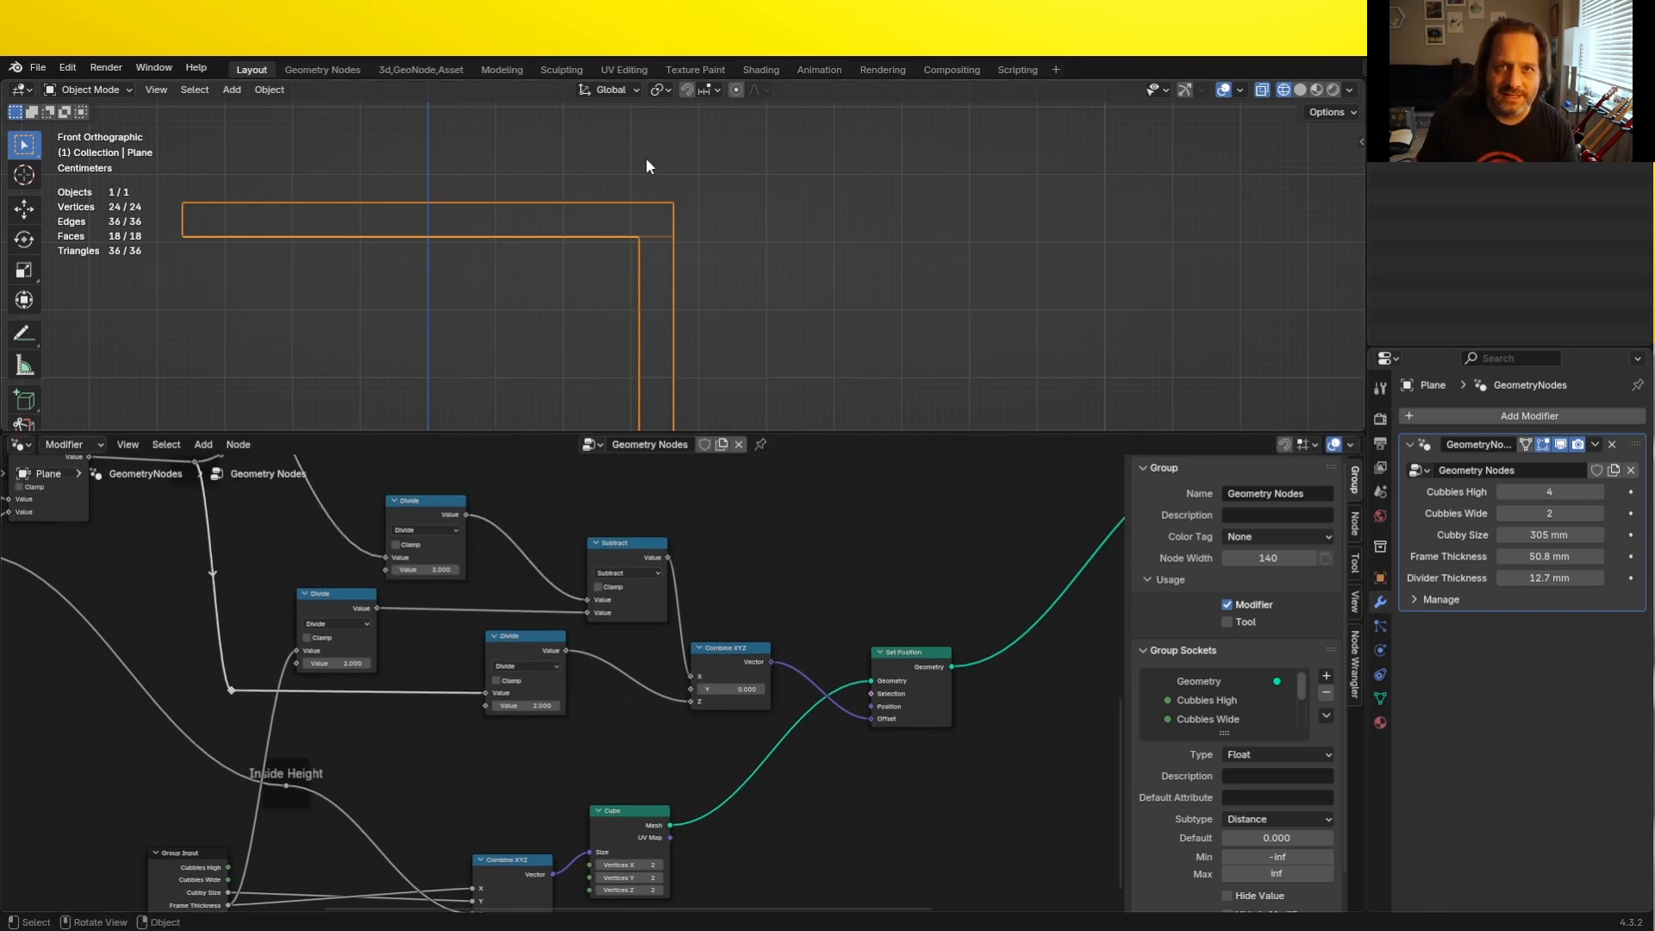
# - Move the vertical panel's Cube node closer to its Set Position node
pyautogui.scroll(-4, 617, 309)
pyautogui.moveTo(727, 818); pyautogui.dragTo(520, 731, button='middle')
pyautogui.moveTo(451, 726); pyautogui.dragTo(556, 691)
pyautogui.scroll(-2, 556, 697)
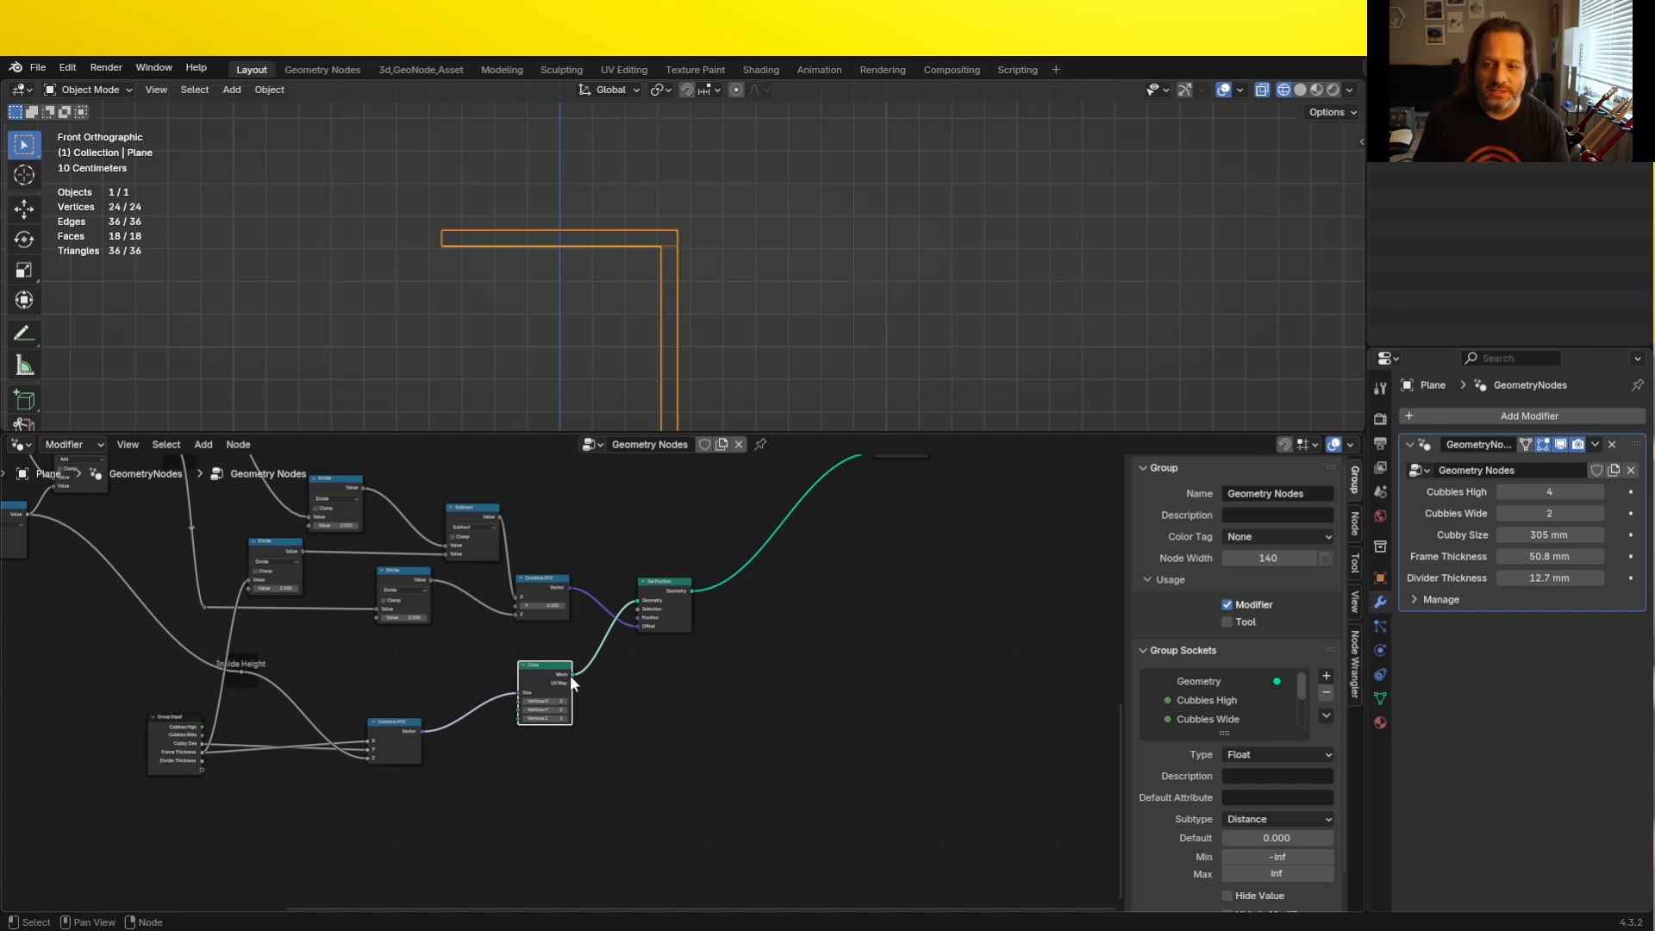
# - Duplicate the Set Position node below the original and connect the Cube's Mesh output to its Geometry input
pyautogui.click(674, 588)
pyautogui.hotkey('shift', 'd')
pyautogui.click(684, 769)
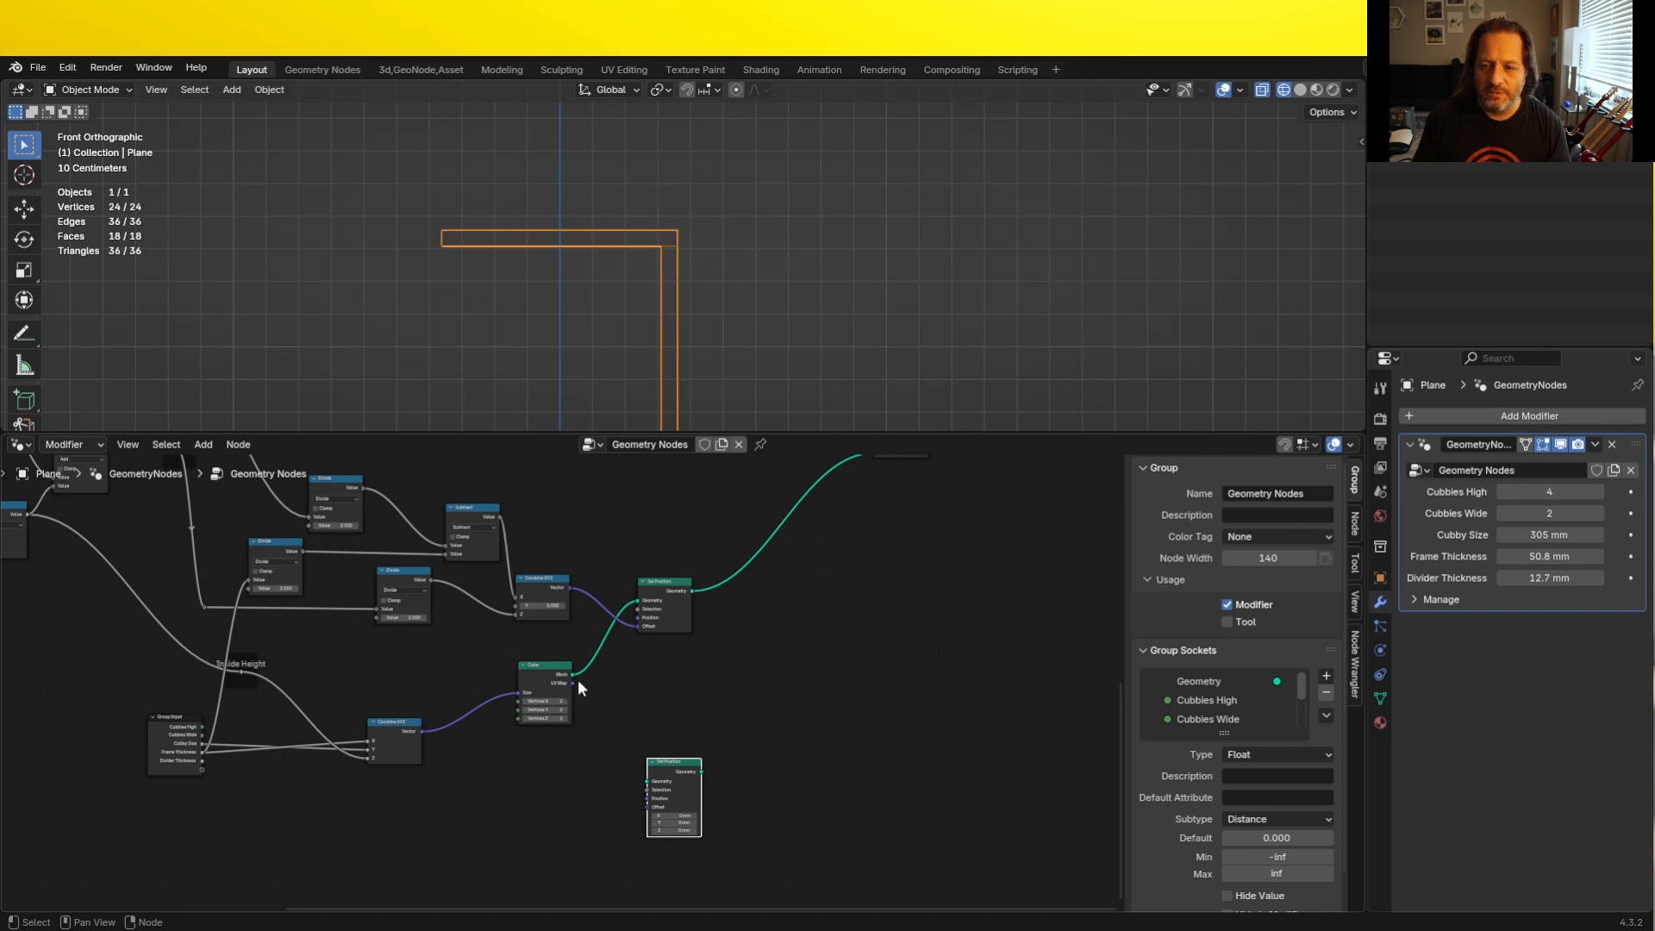
pyautogui.scroll(5, 603, 707)
pyautogui.moveTo(648, 682); pyautogui.dragTo(653, 650, button='middle')
pyautogui.scroll(2, 648, 645)
pyautogui.moveTo(586, 629); pyautogui.dragTo(710, 812)
pyautogui.scroll(-3, 679, 780)
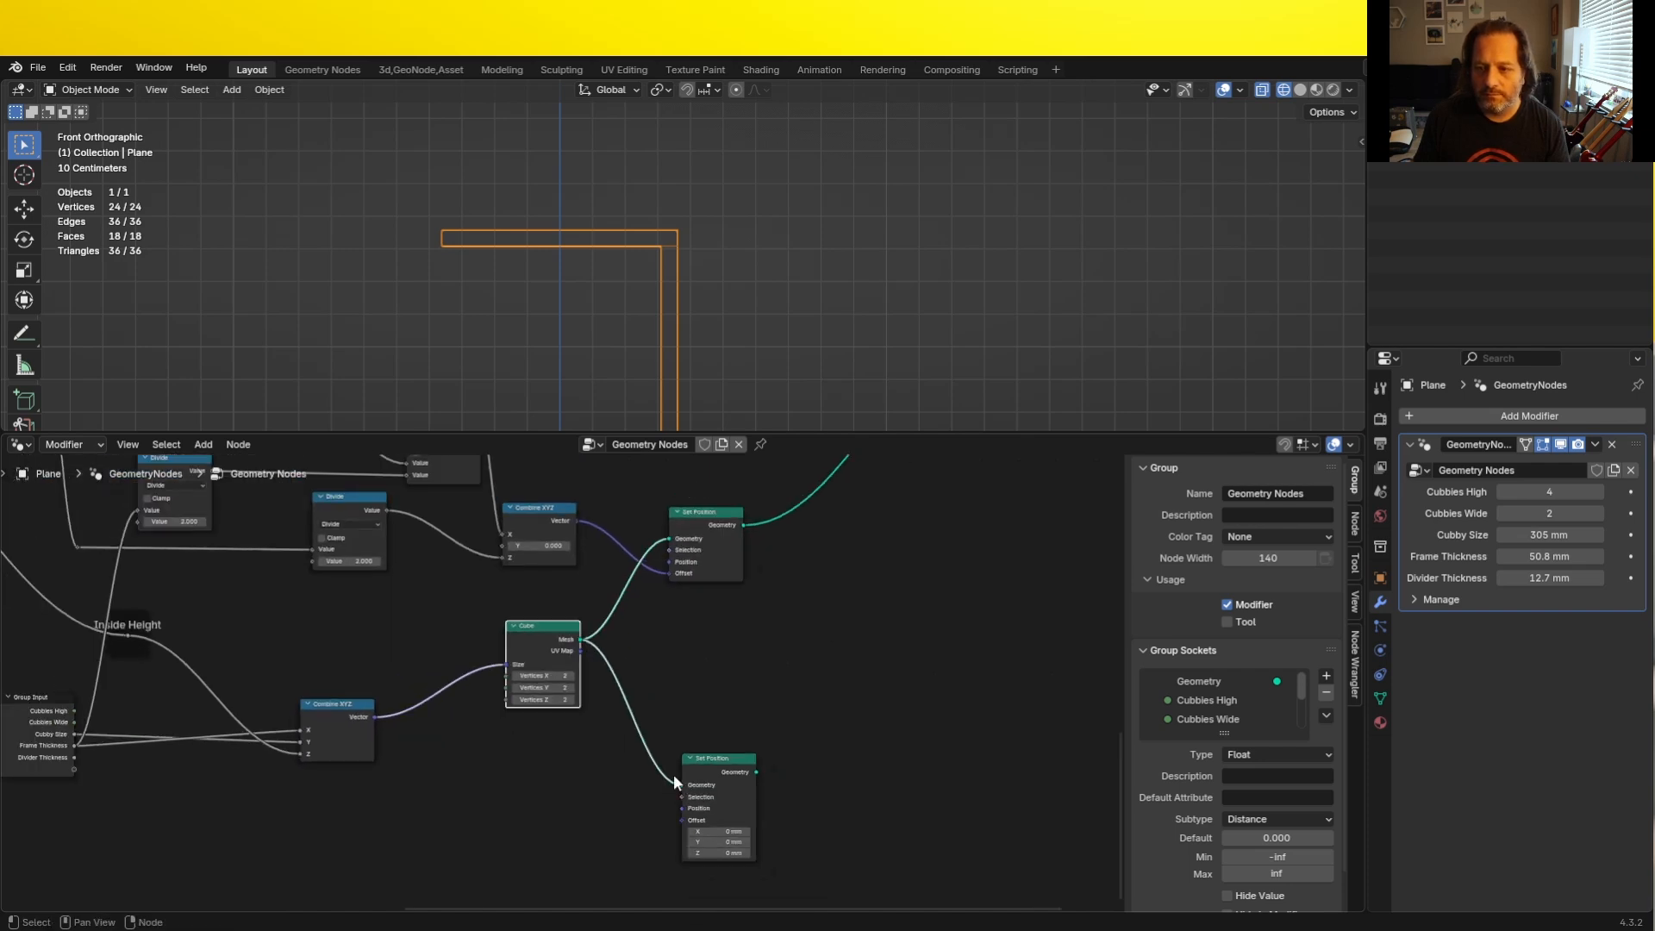
# - Duplicate the offset Combine XYZ, connect it to the second Set Position's Offset and feed its Z with the halved Outside Height
pyautogui.click(561, 515)
pyautogui.hotkey('shift', 'd')
pyautogui.click(581, 804)
pyautogui.moveTo(595, 810); pyautogui.dragTo(679, 823)
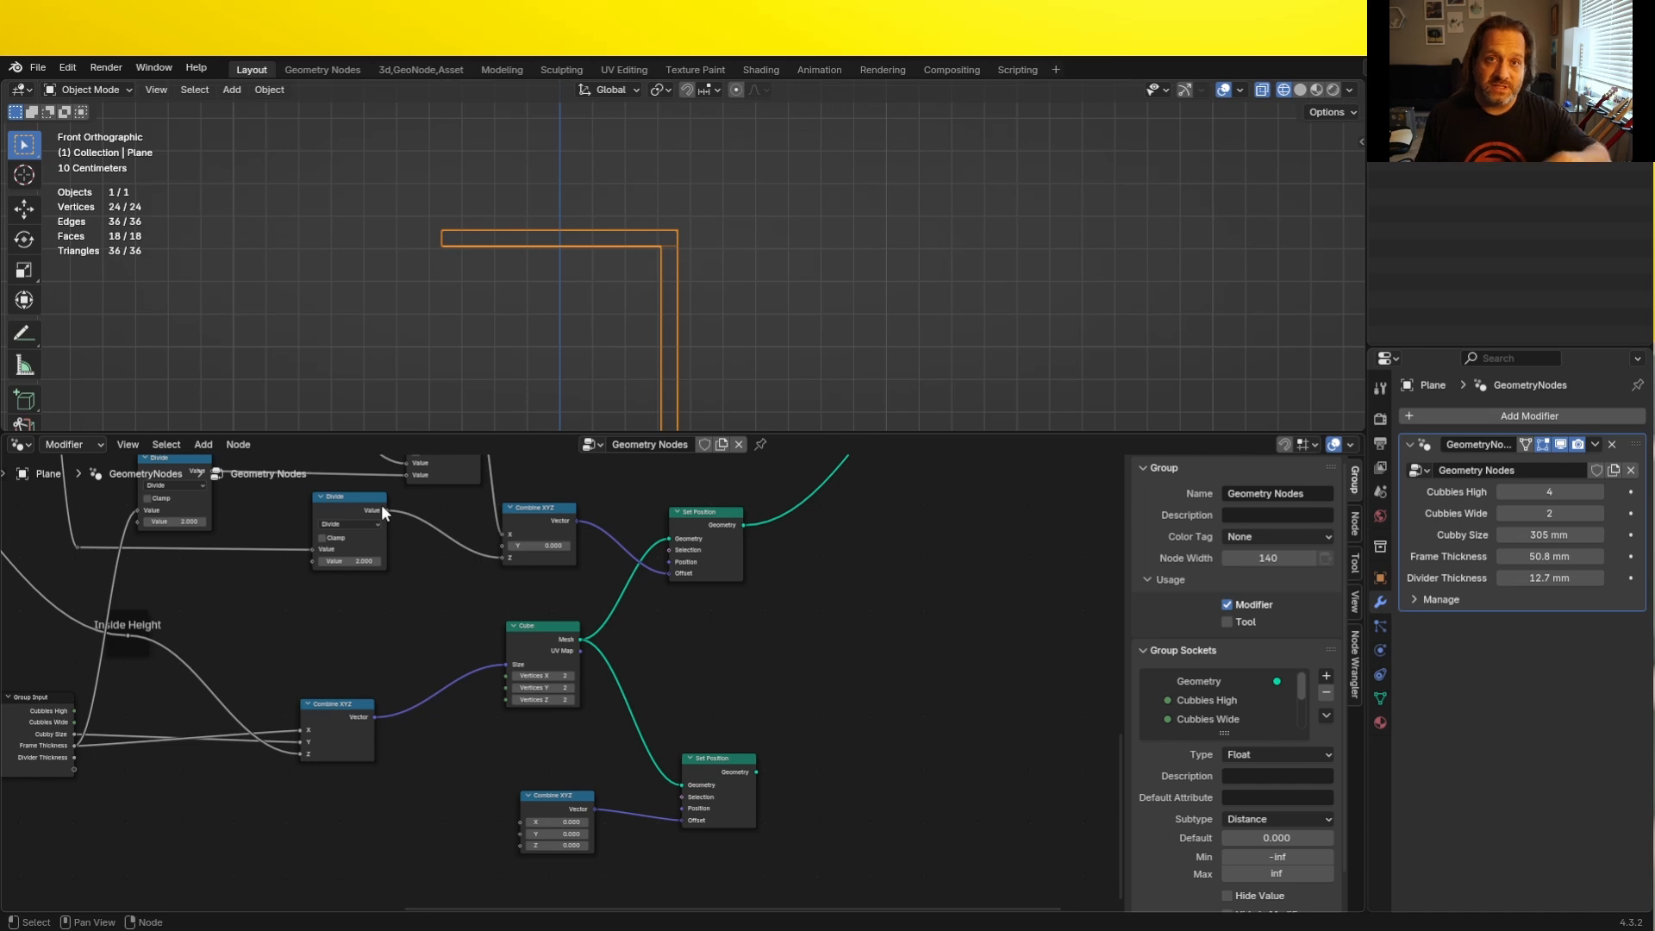
pyautogui.moveTo(388, 511); pyautogui.dragTo(528, 853)
# - Connect the second Set Position's Geometry output to the Join Geometry node
pyautogui.scroll(-1, 614, 374)
pyautogui.scroll(-2, 639, 768)
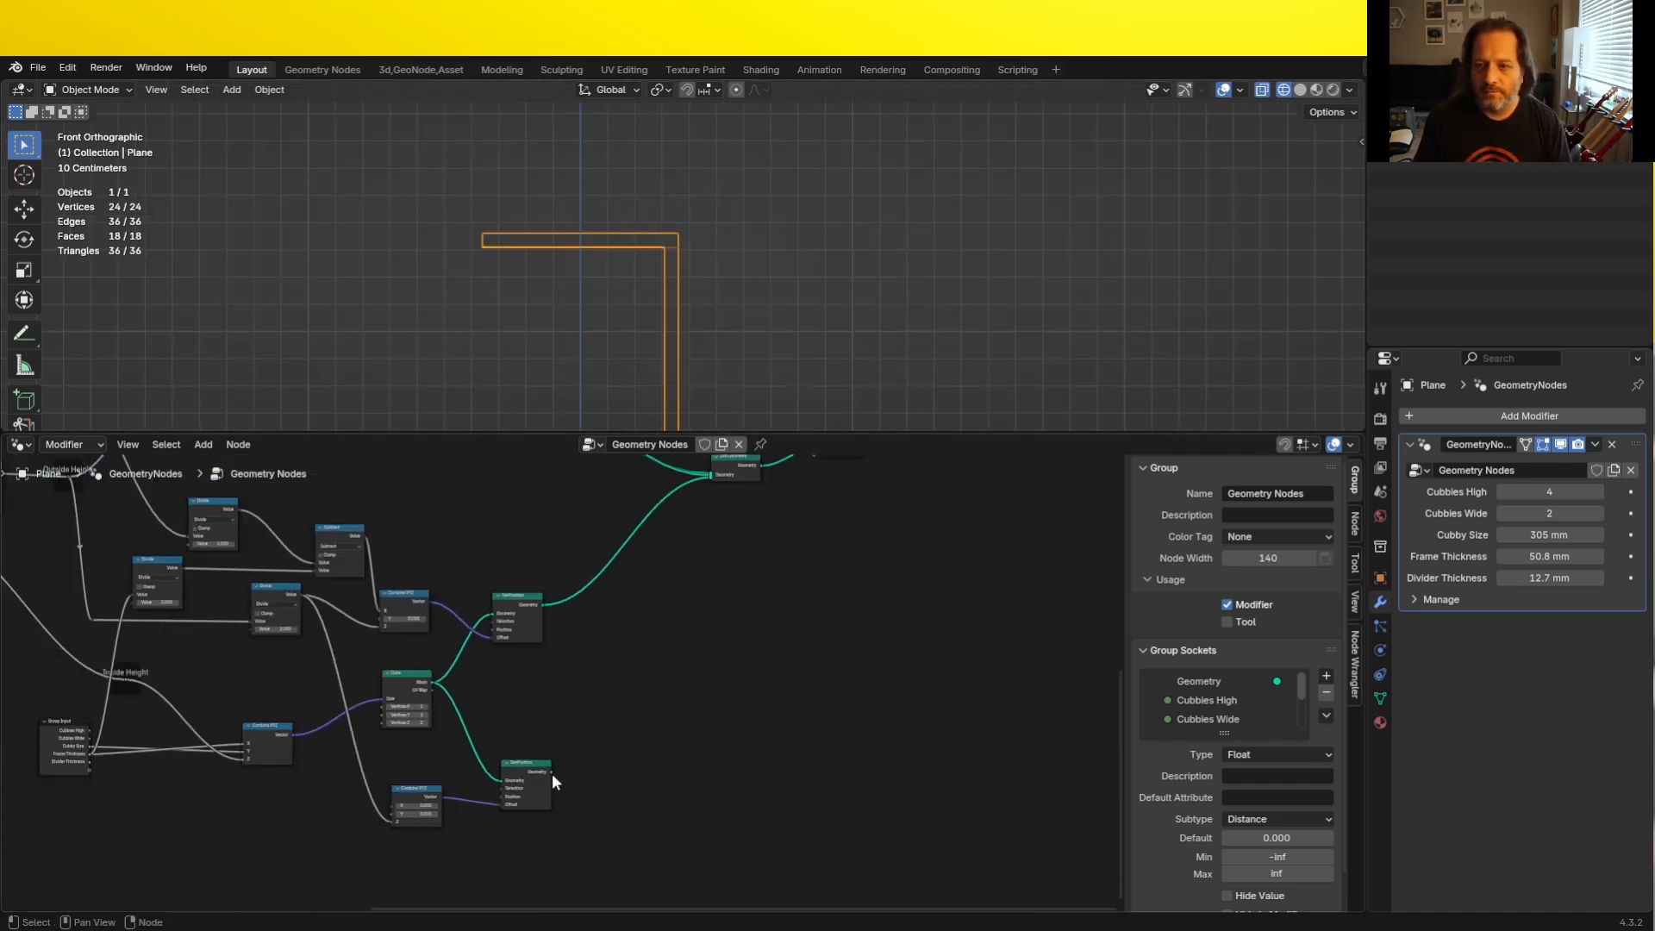
pyautogui.moveTo(550, 773); pyautogui.dragTo(709, 517)
pyautogui.moveTo(429, 757); pyautogui.dragTo(624, 726, button='middle')
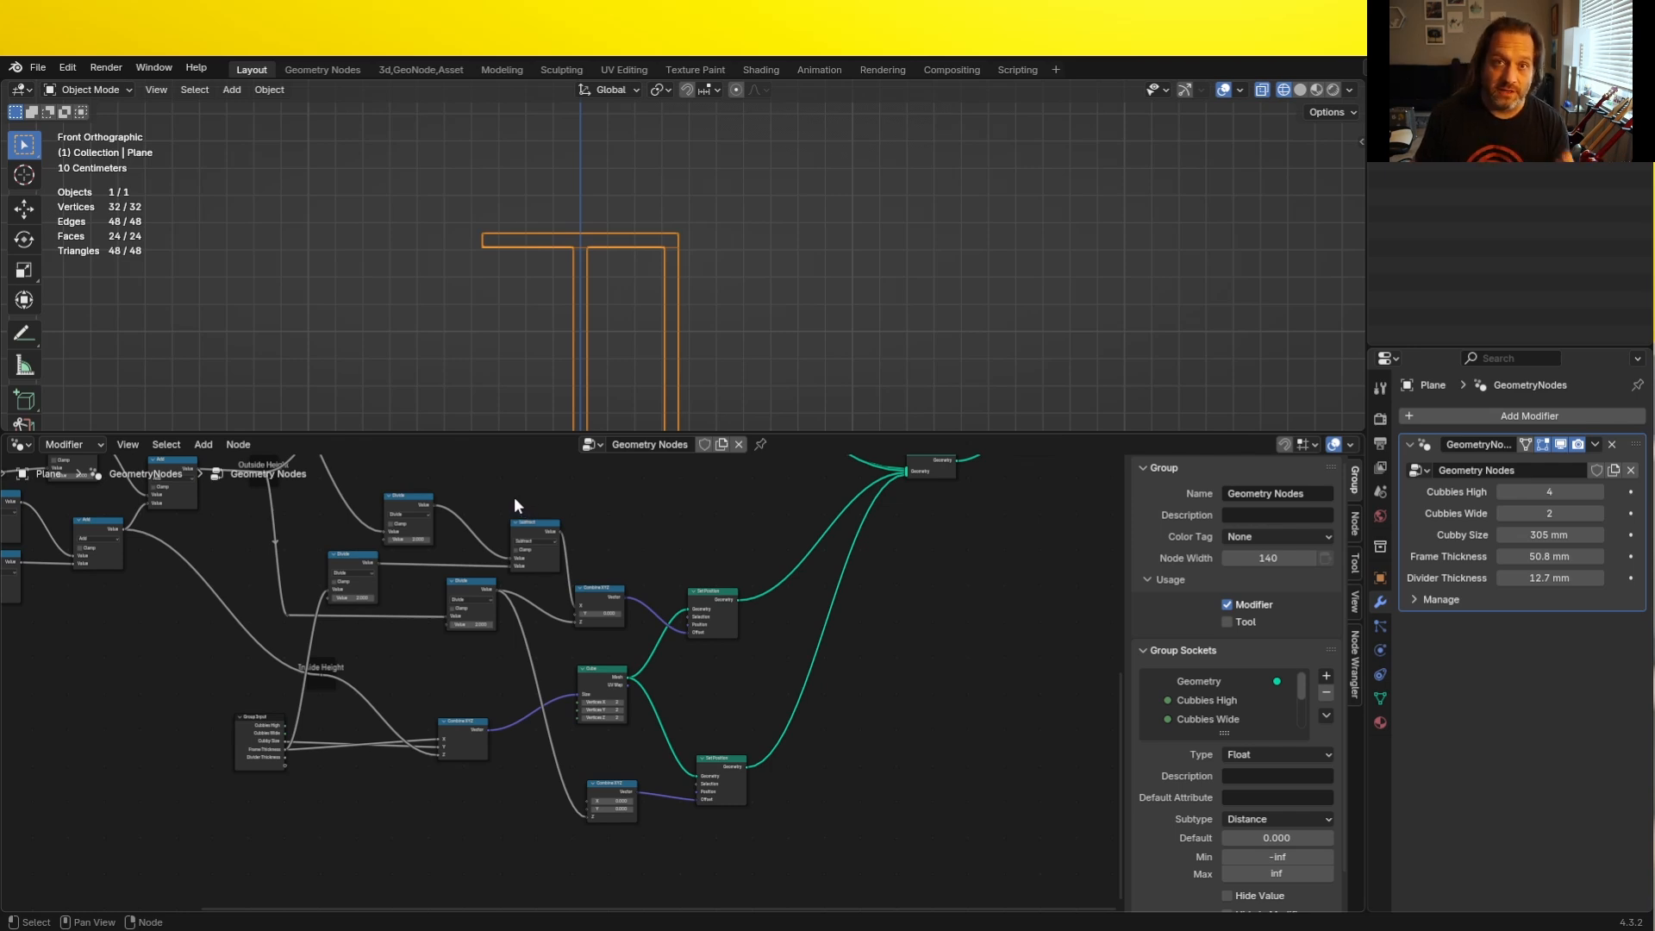
# - Enlarge the node editor area against the viewport and frame the nodes that position the two vertical panels
pyautogui.scroll(1, 552, 526)
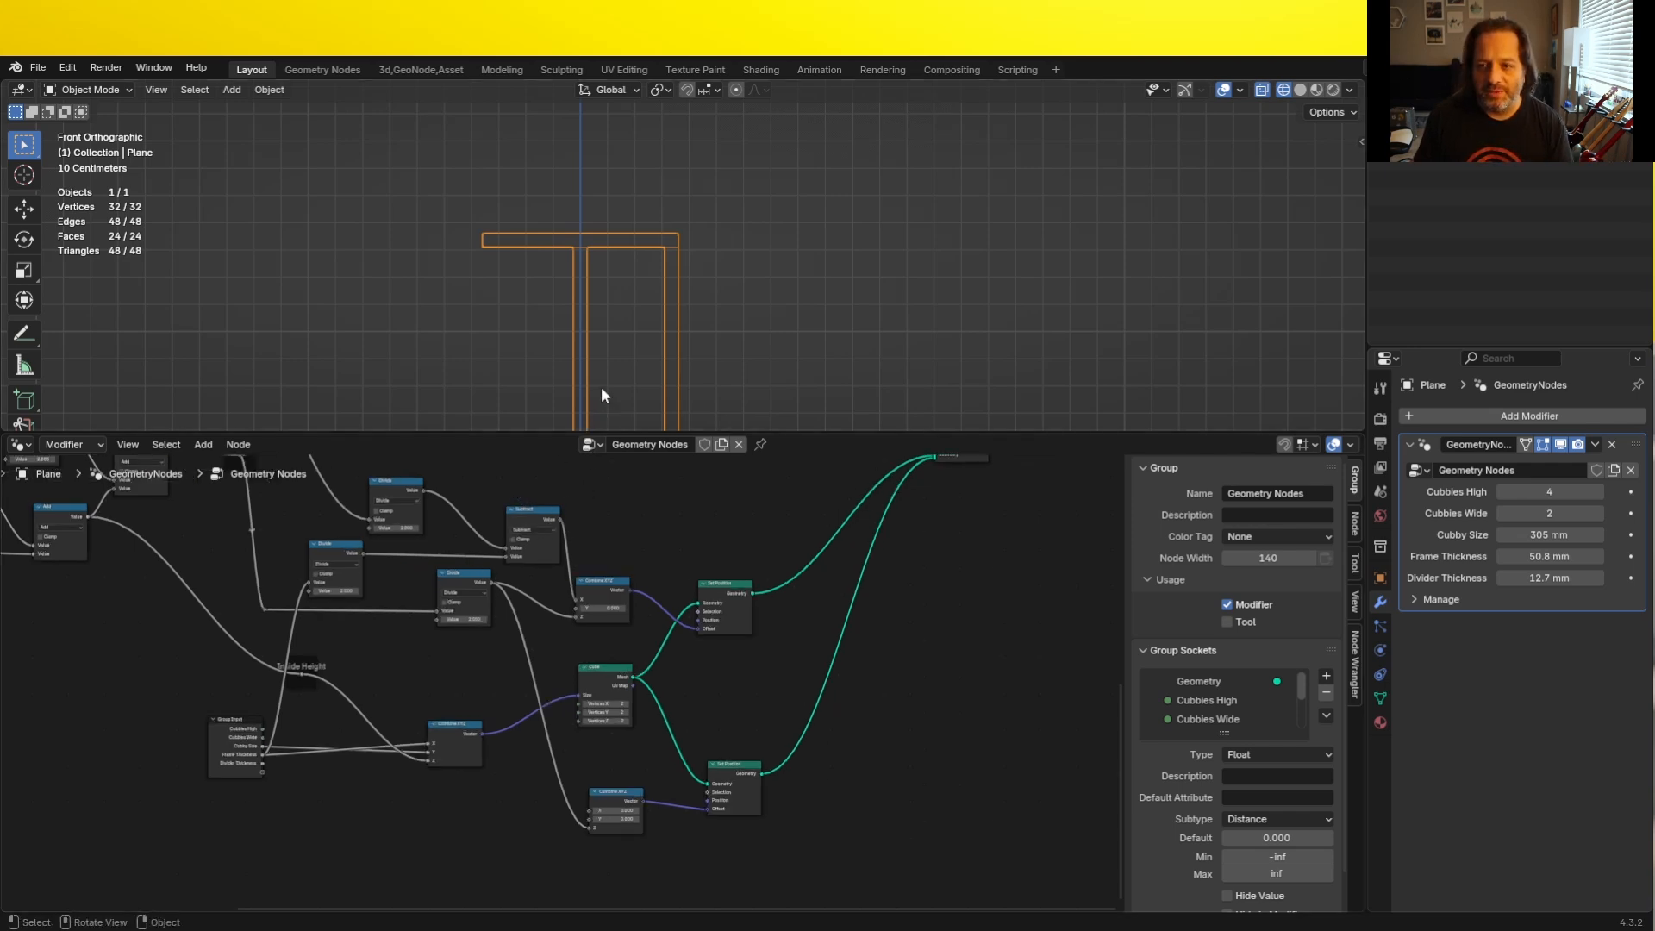
pyautogui.scroll(-2, 611, 362)
pyautogui.keyDown('shift'); pyautogui.moveTo(610, 362); pyautogui.dragTo(650, 276, button='middle'); pyautogui.keyUp('shift')
pyautogui.moveTo(702, 432); pyautogui.dragTo(700, 377)
pyautogui.scroll(5, 547, 510)
pyautogui.keyDown('shift'); pyautogui.moveTo(542, 508); pyautogui.dragTo(660, 655, button='middle'); pyautogui.keyUp('shift')
pyautogui.scroll(-1, 660, 690)
pyautogui.keyDown('shift'); pyautogui.moveTo(658, 713); pyautogui.dragTo(622, 597, button='middle'); pyautogui.keyUp('shift')
pyautogui.keyDown('shift'); pyautogui.moveTo(422, 441); pyautogui.dragTo(429, 483, button='middle'); pyautogui.keyUp('shift')
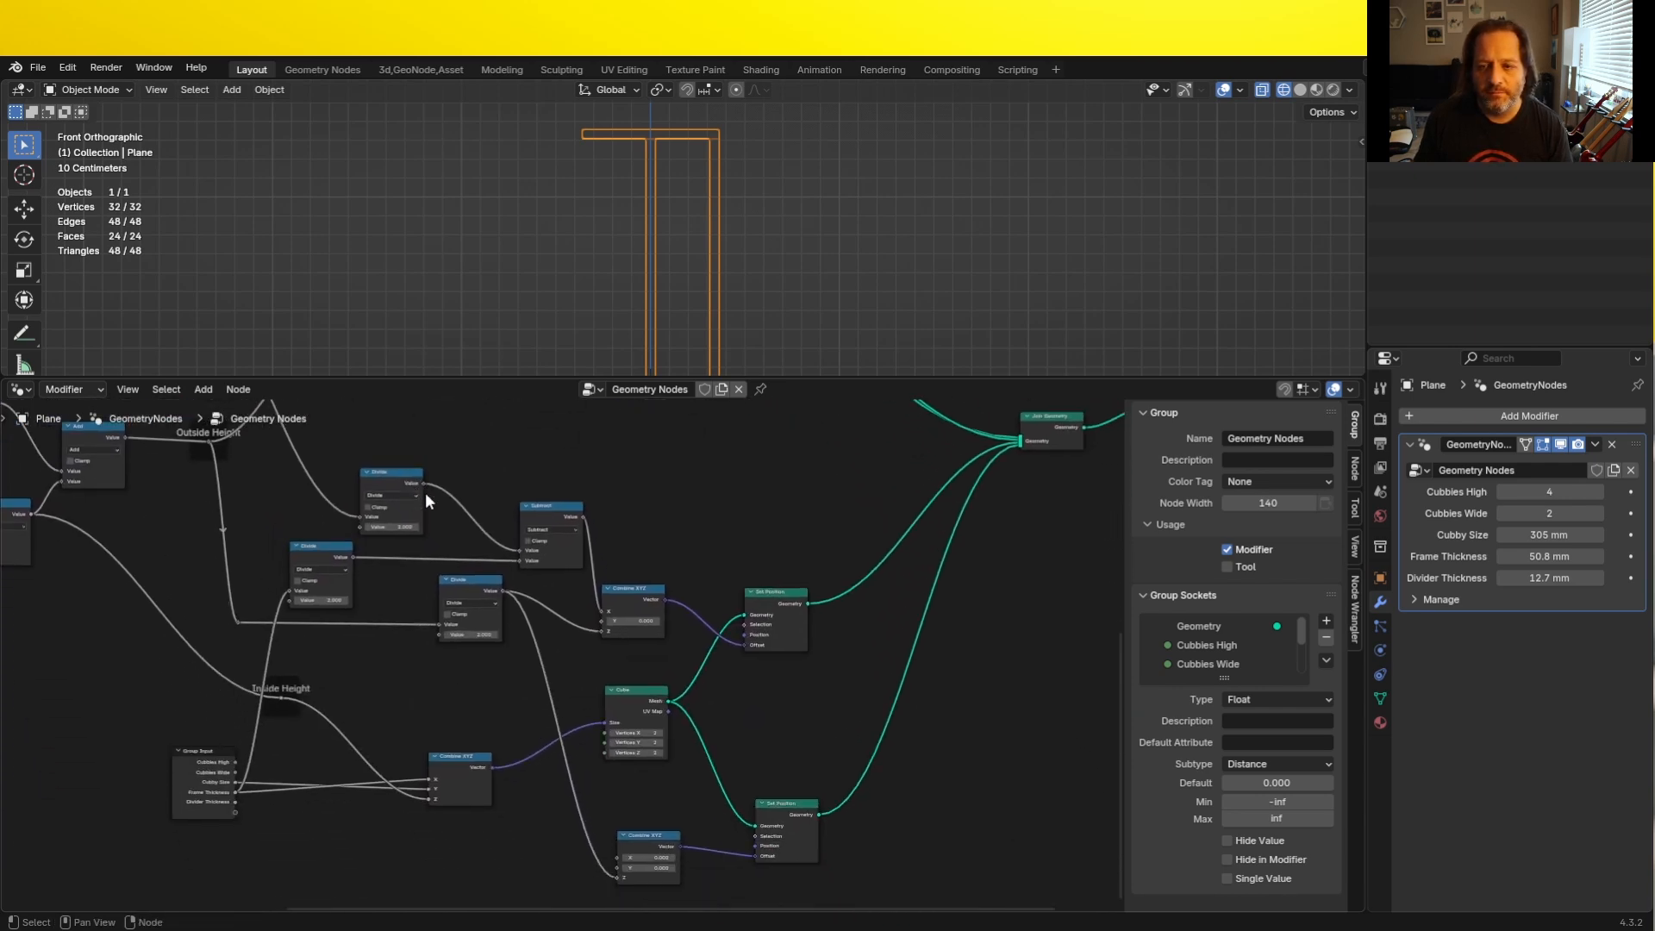
pyautogui.scroll(1, 425, 493)
pyautogui.moveTo(414, 377); pyautogui.dragTo(405, 278)
# - Connect the halved Outside Width to the lower Combine XYZ's X and move that node closer to its Set Position
pyautogui.moveTo(376, 348)
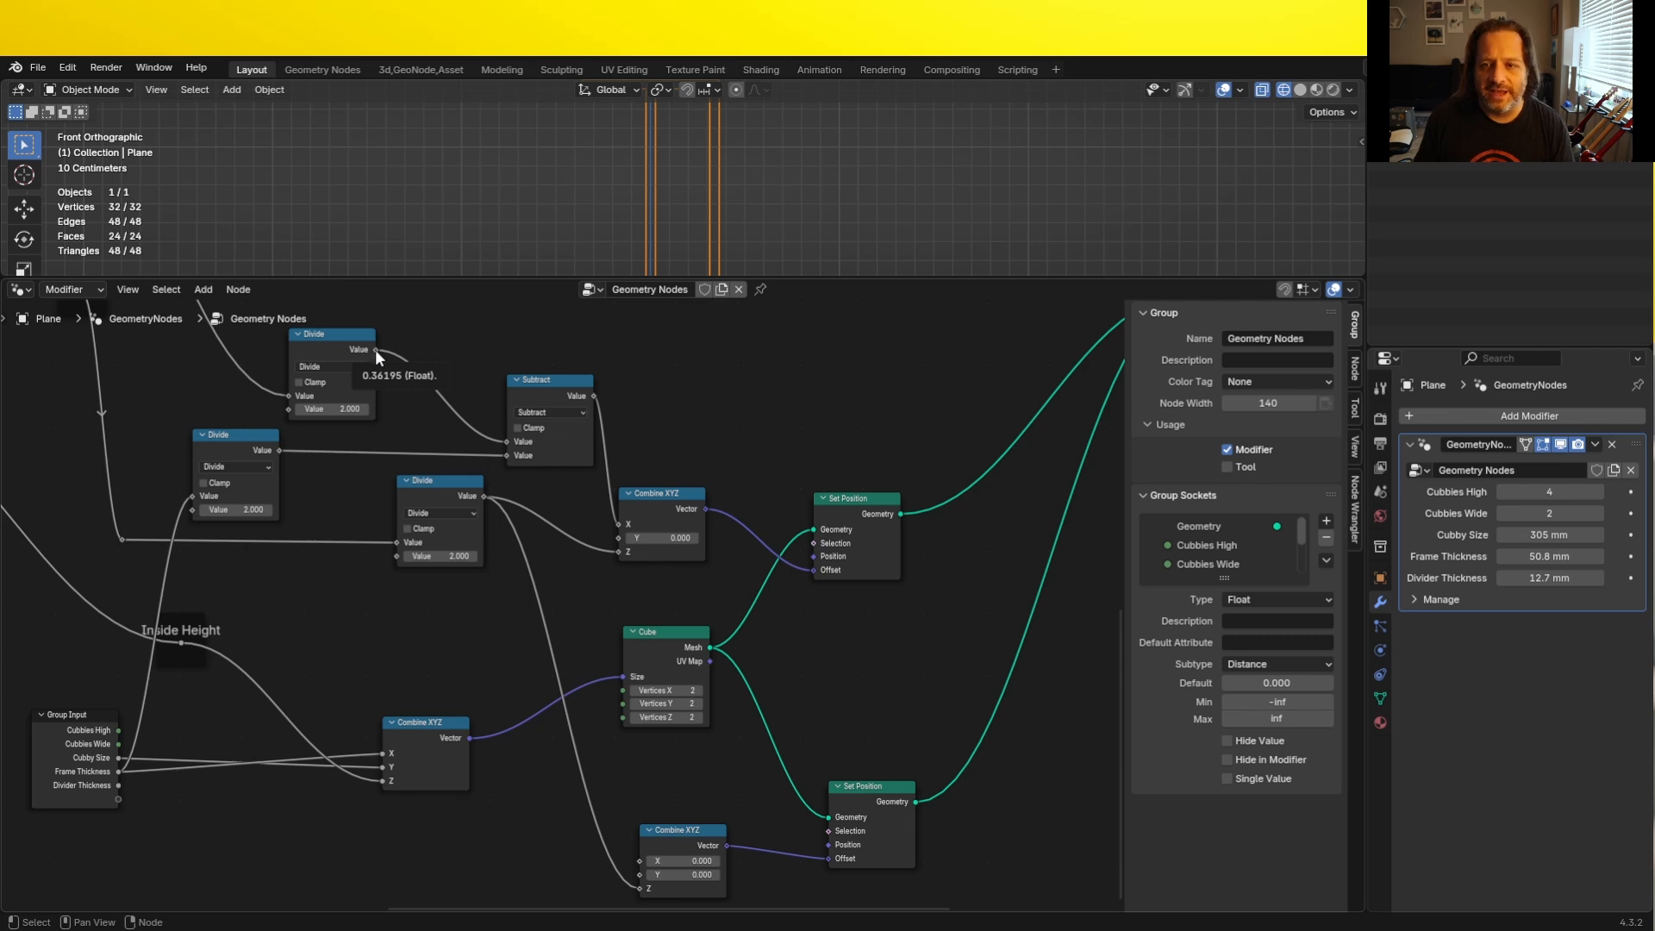
pyautogui.moveTo(375, 349); pyautogui.dragTo(644, 861)
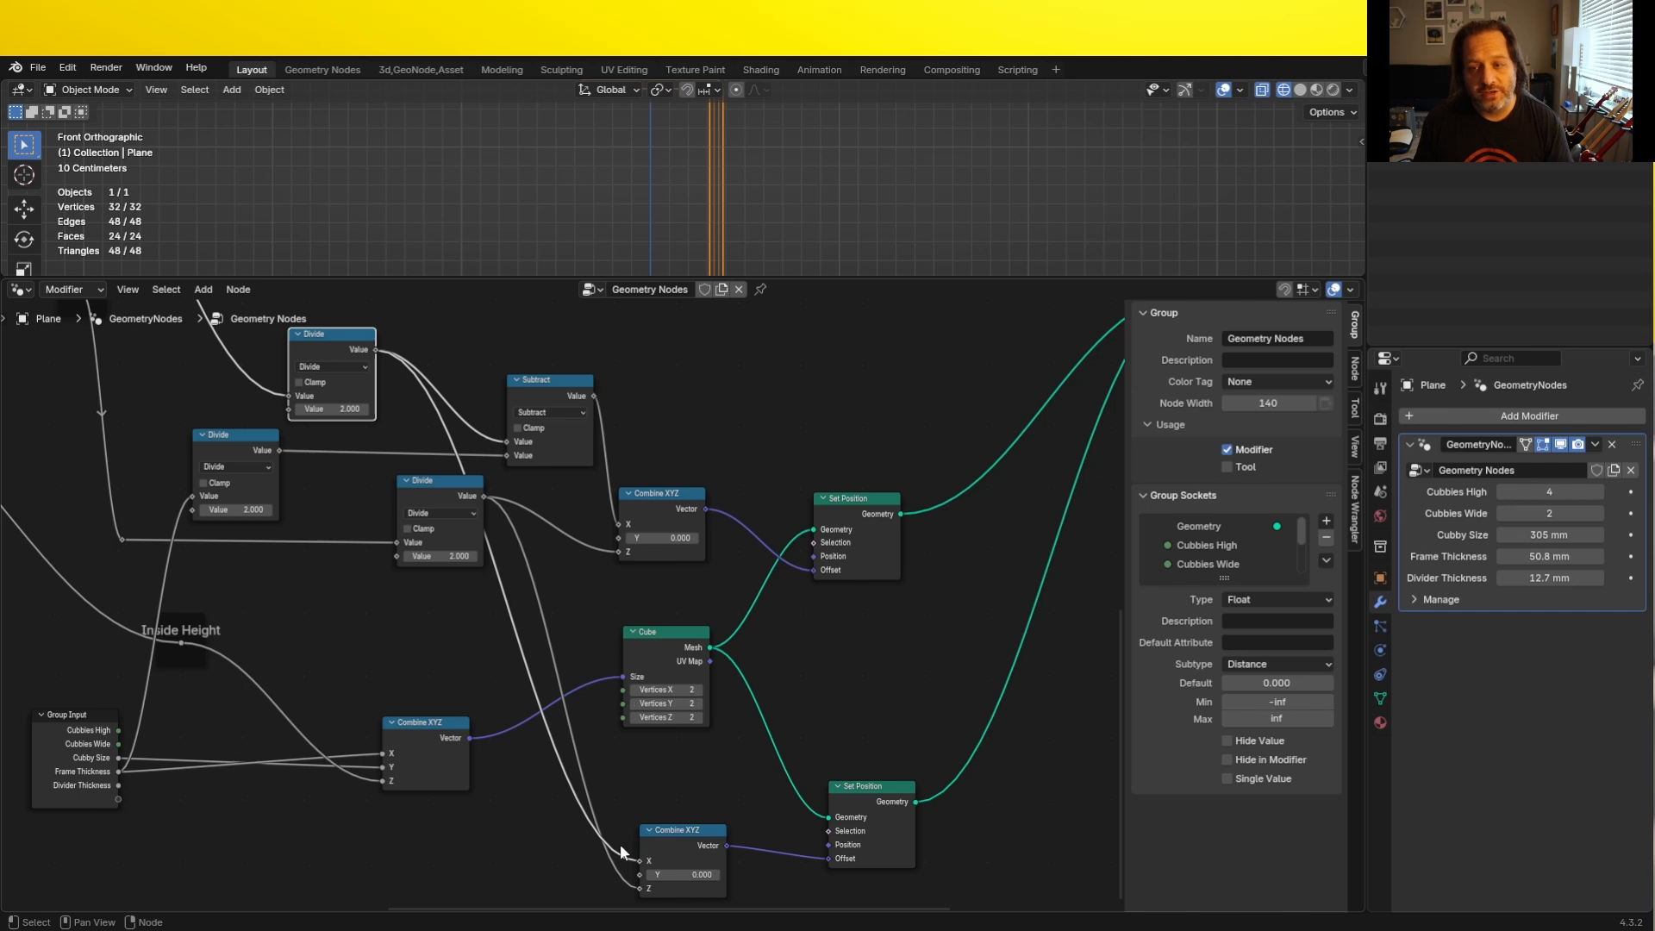
pyautogui.moveTo(696, 840); pyautogui.dragTo(749, 845)
pyautogui.click(348, 347)
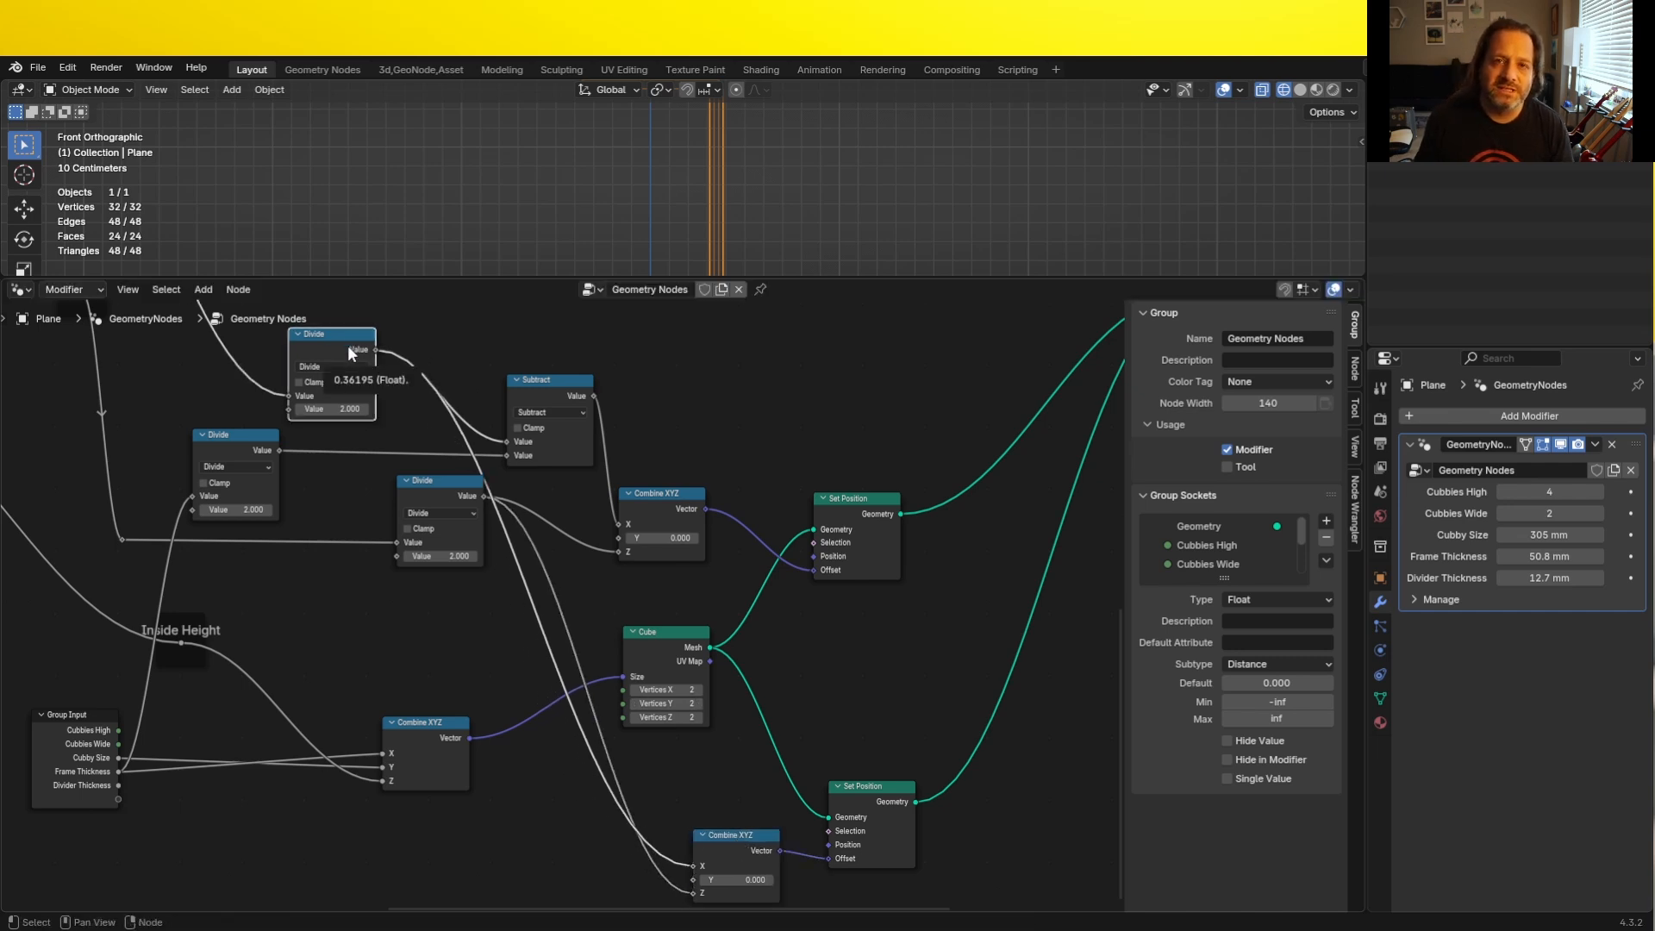
# - Duplicate the Divide that halves Outside Width, make it Multiply by -1 and route it between that half width and the lower Combine XYZ's X
pyautogui.hotkey('shift', 'd')
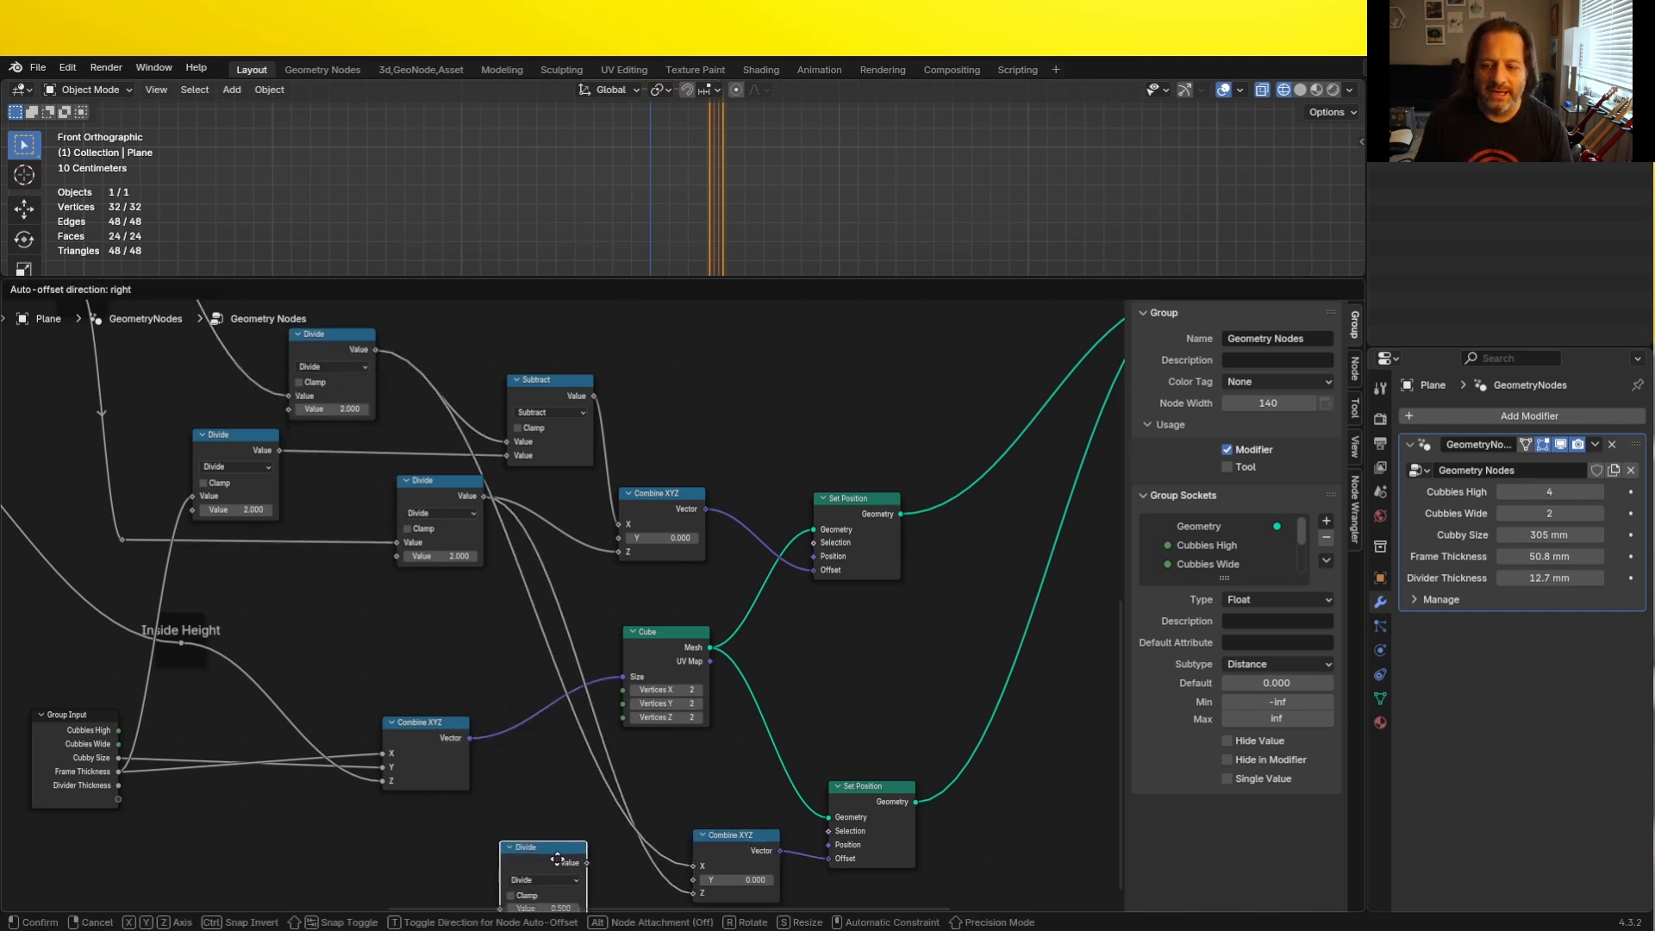
pyautogui.click(571, 868)
pyautogui.click(568, 826)
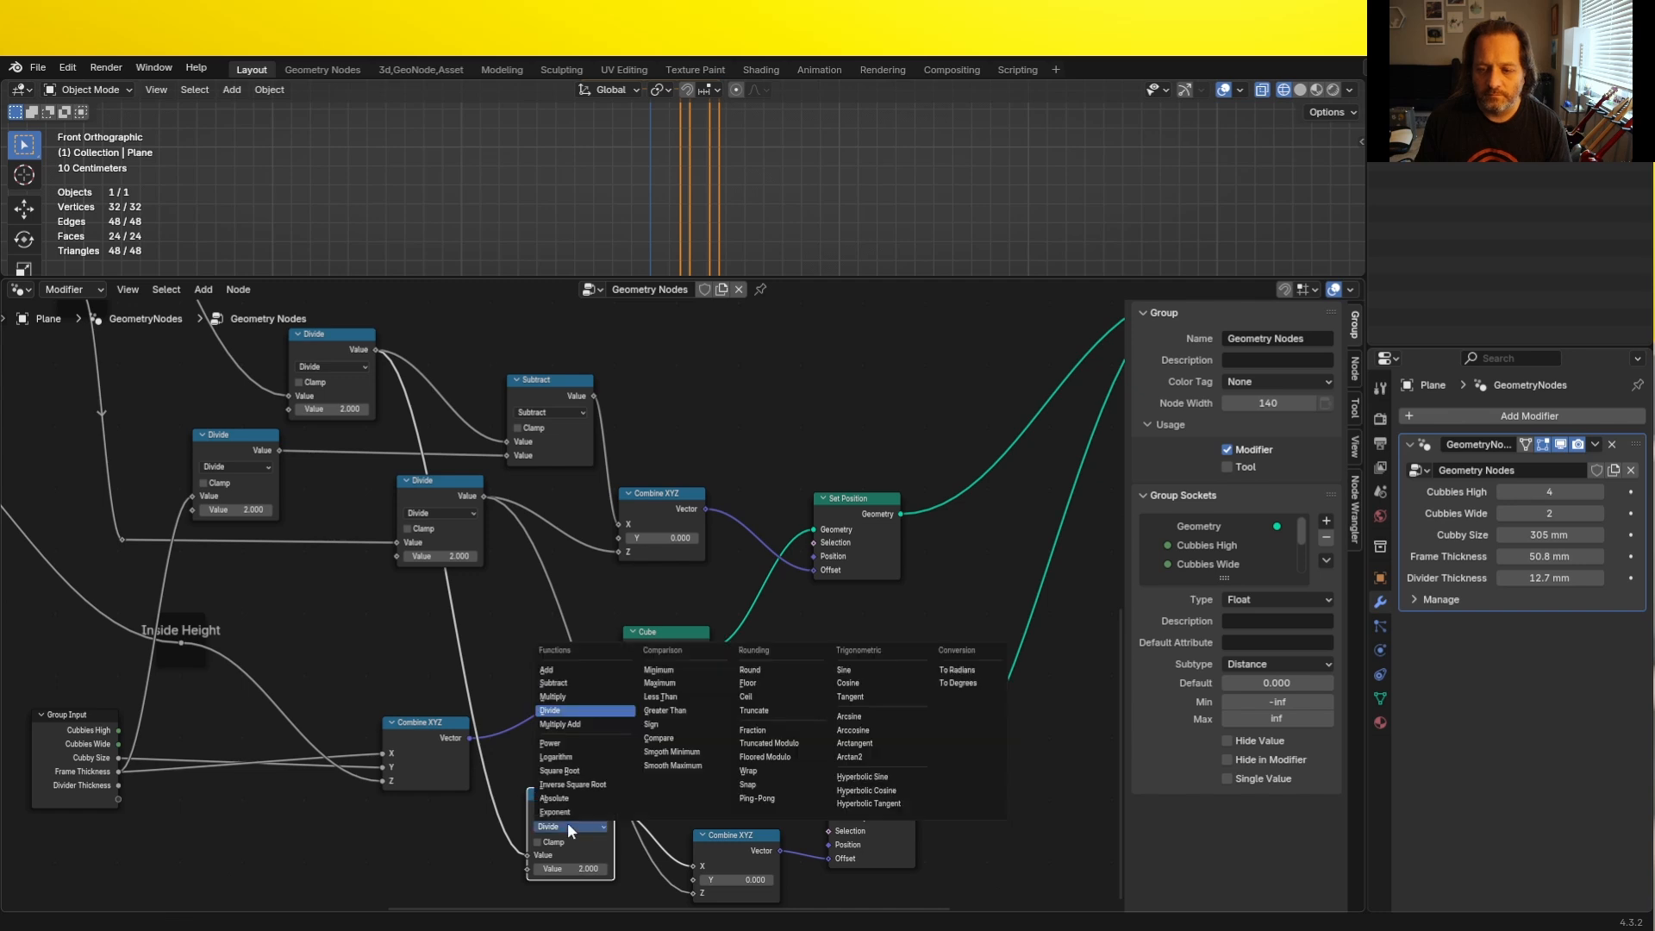
pyautogui.press('m')
pyautogui.doubleClick(569, 868)
pyautogui.write('-1')
pyautogui.press('Return')
pyautogui.scroll(-1, 561, 617)
pyautogui.scroll(-1, 633, 241)
pyautogui.scroll(7, 626, 131)
pyautogui.keyDown('shift'); pyautogui.moveTo(626, 131); pyautogui.dragTo(594, 178, button='middle'); pyautogui.keyUp('shift')
pyautogui.scroll(2, 595, 177)
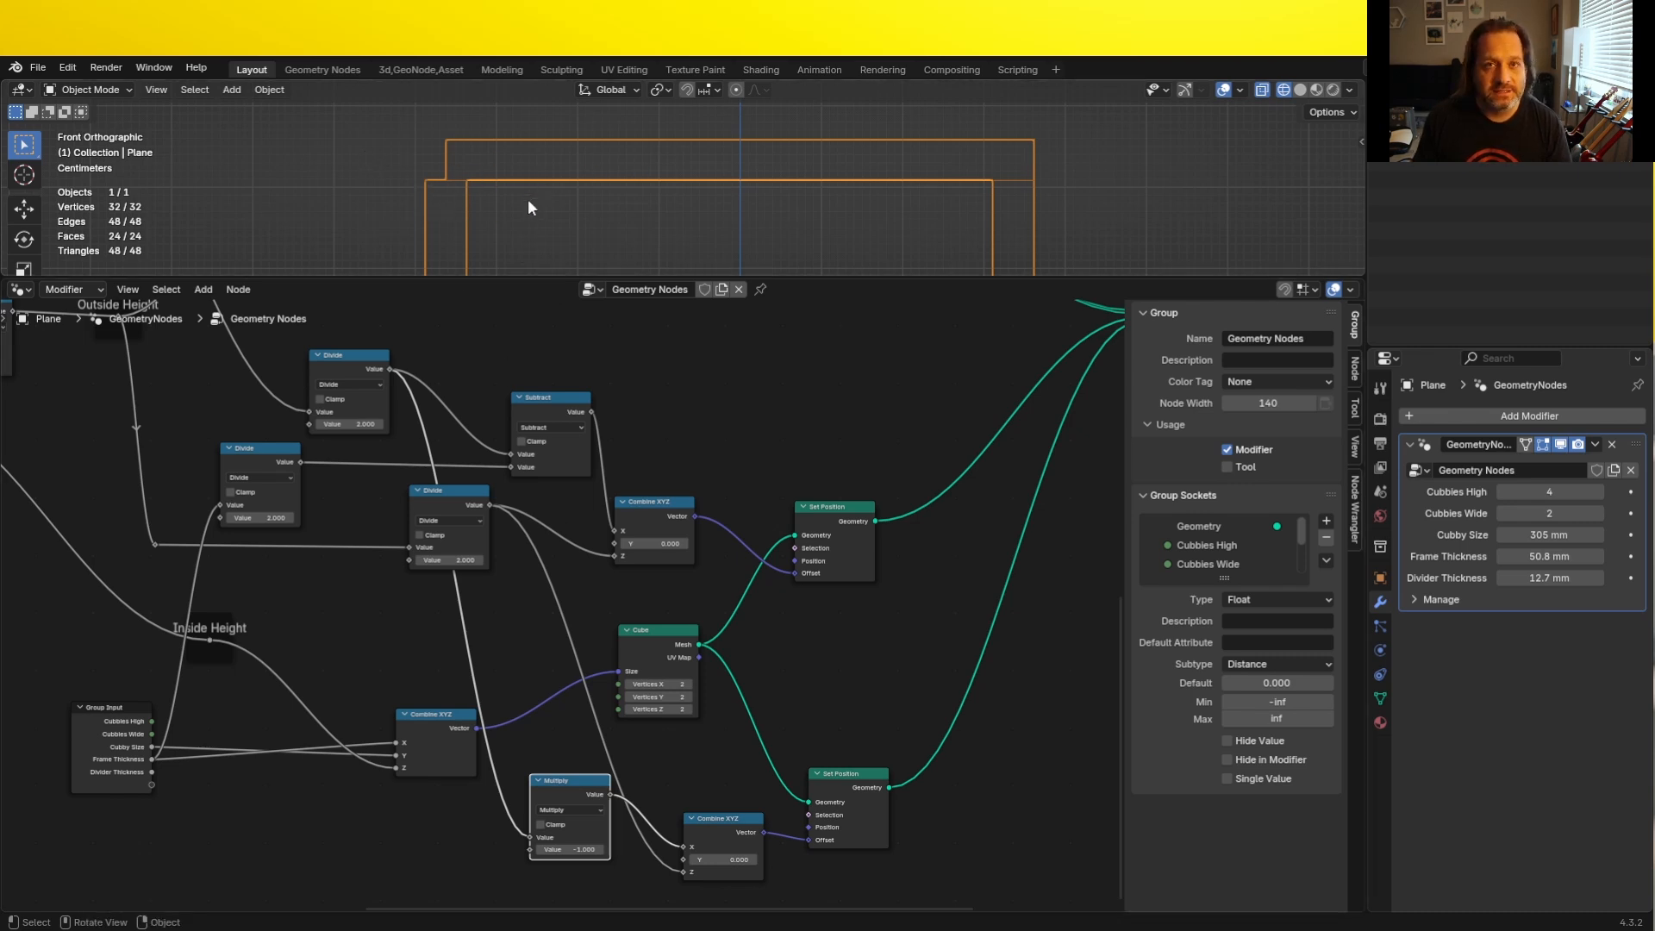
# - Move the Divide that halves Frame Thickness closer to its Group Input and add a reroute on its link to the Subtract node
pyautogui.moveTo(152, 758); pyautogui.dragTo(390, 861)
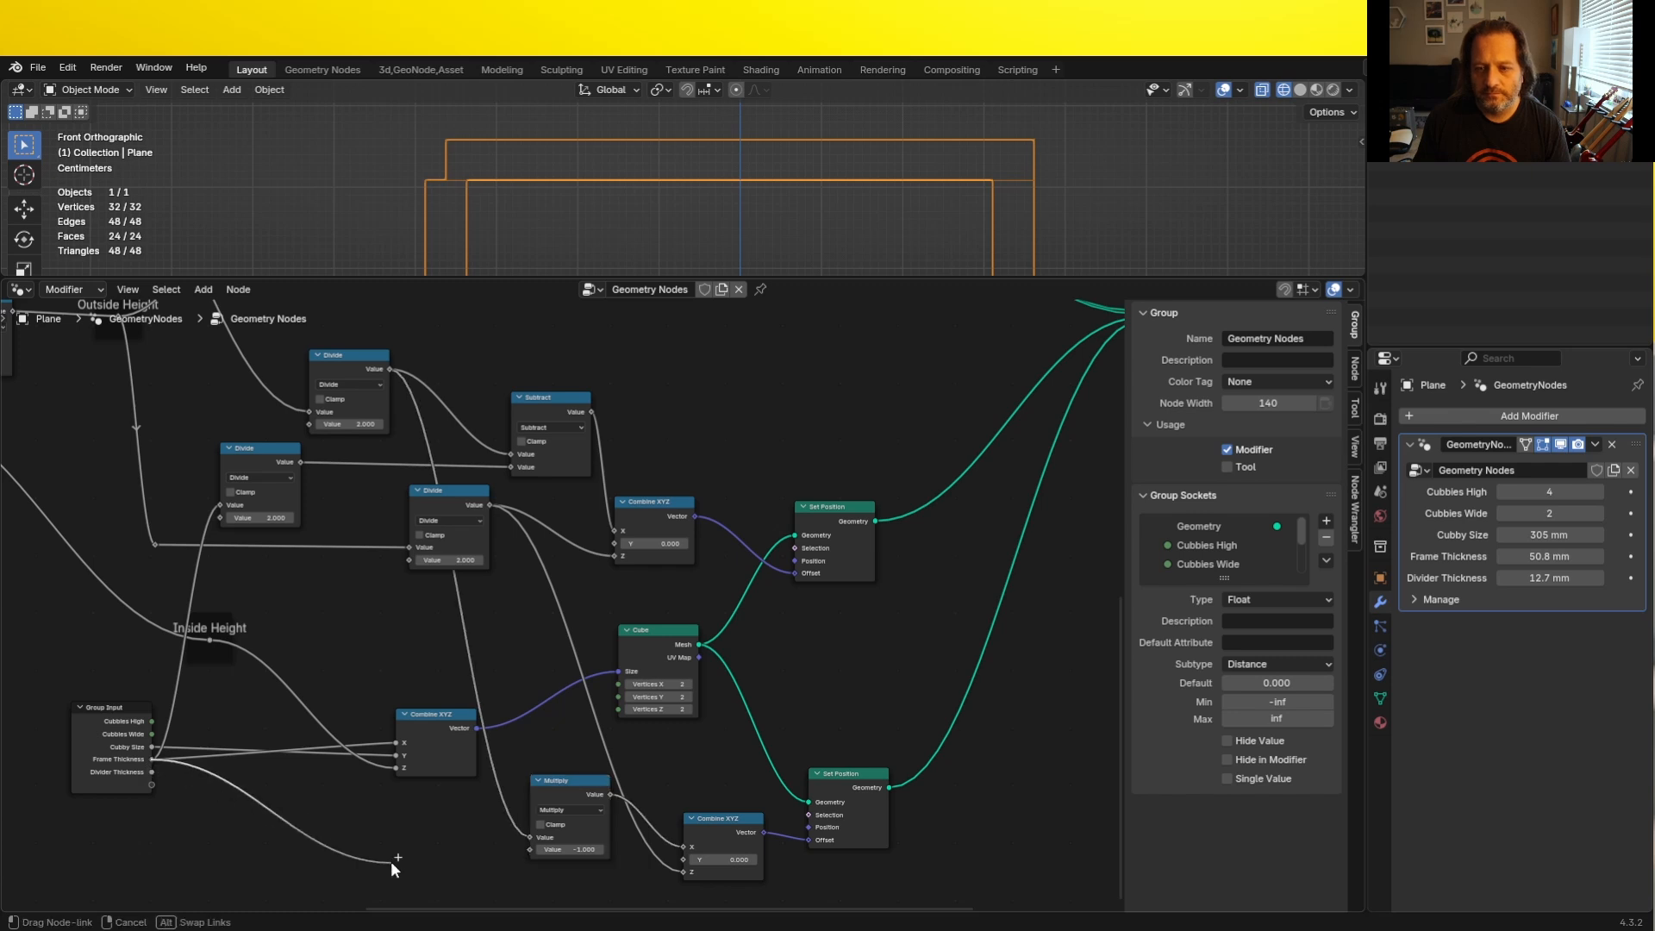
pyautogui.rightClick(390, 861)
pyautogui.moveTo(243, 454); pyautogui.dragTo(321, 596)
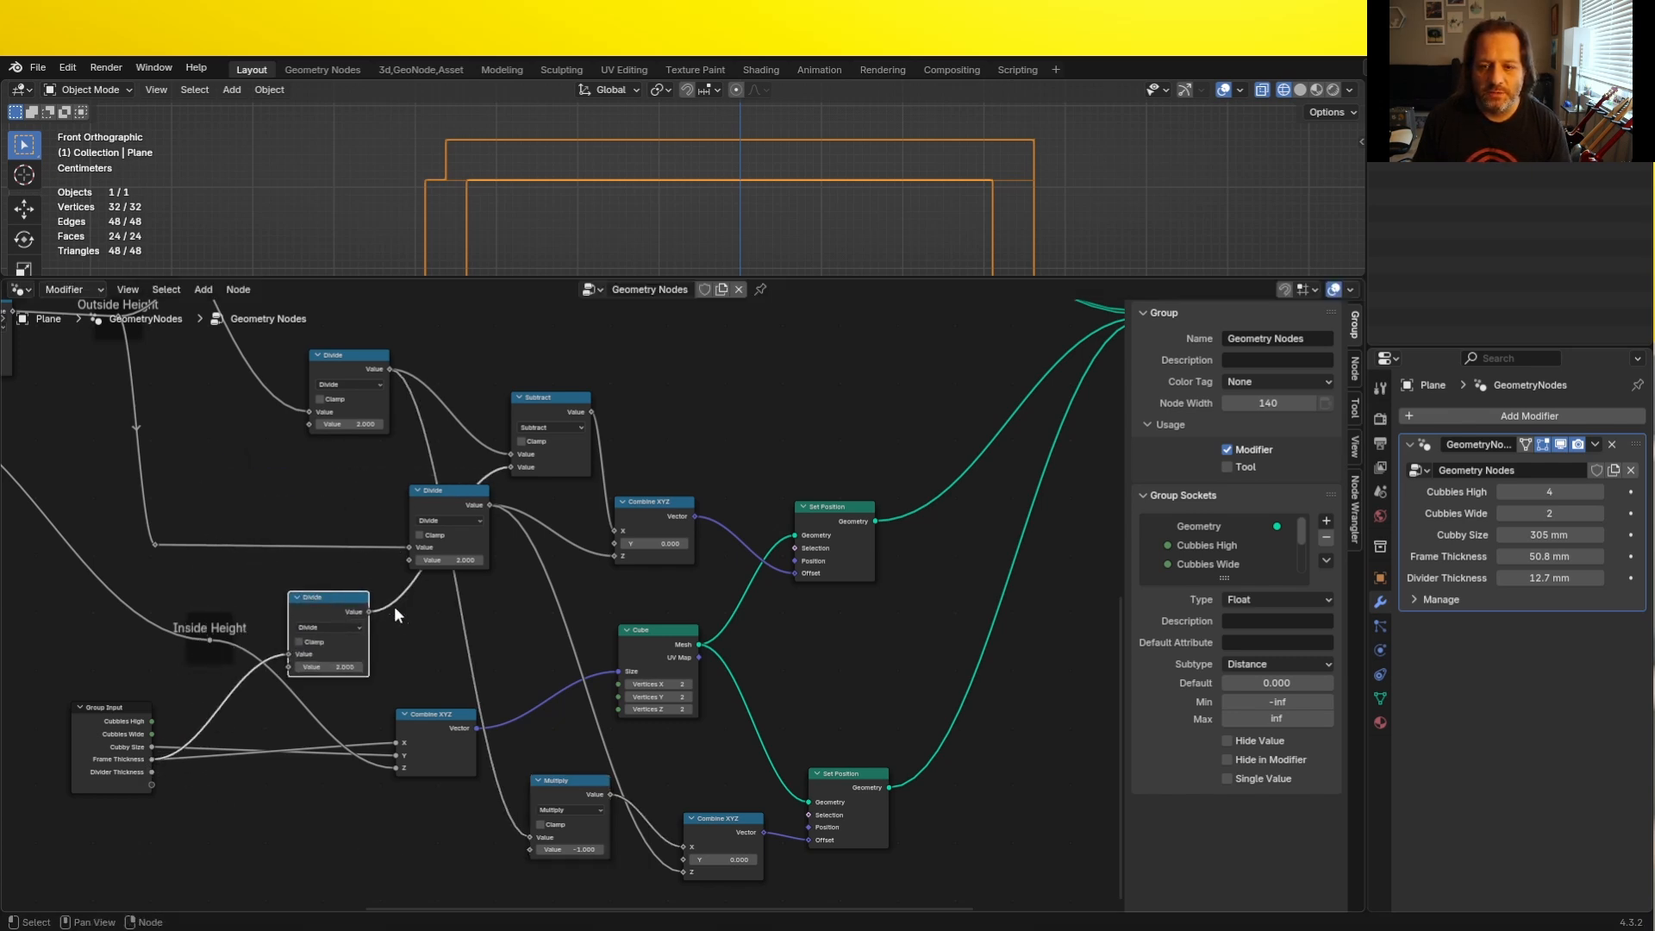
pyautogui.keyDown('shift'); pyautogui.moveTo(394, 609); pyautogui.dragTo(387, 593, button='right'); pyautogui.keyUp('shift')
pyautogui.press('g')
pyautogui.click(371, 481)
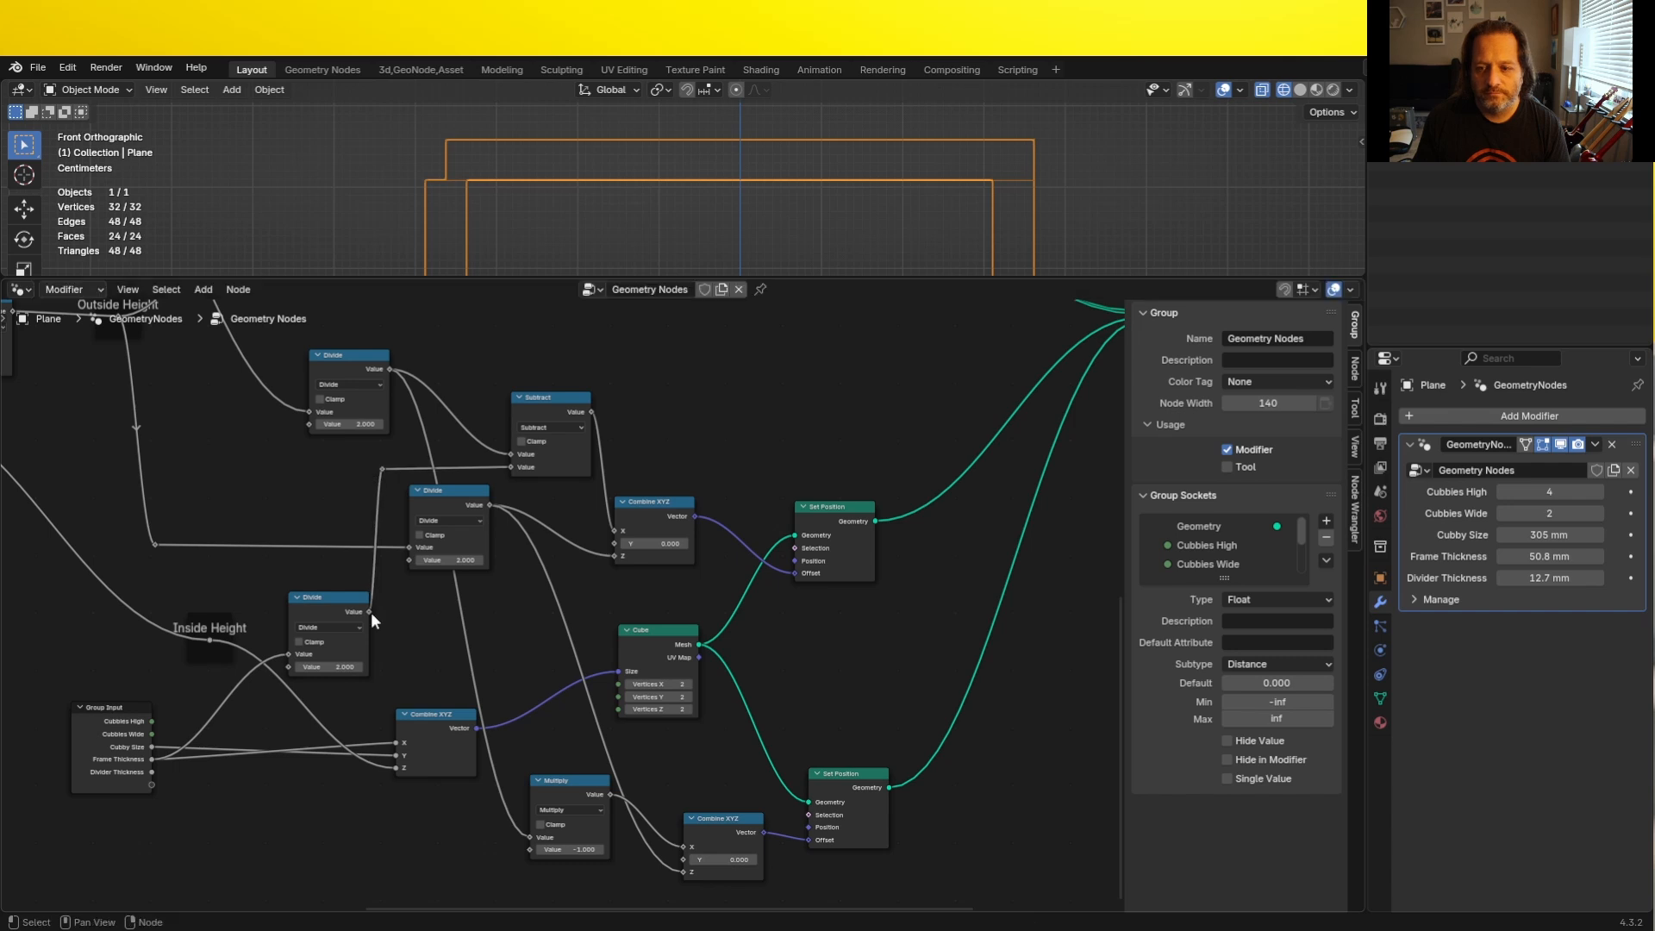
# - Add an Add math node feeding the lower Combine XYZ's X, summing the halved Frame Thickness and the negated half Outside Width
pyautogui.moveTo(369, 612); pyautogui.dragTo(686, 784)
pyautogui.write('a')
pyautogui.press('Return')
pyautogui.click(551, 824)
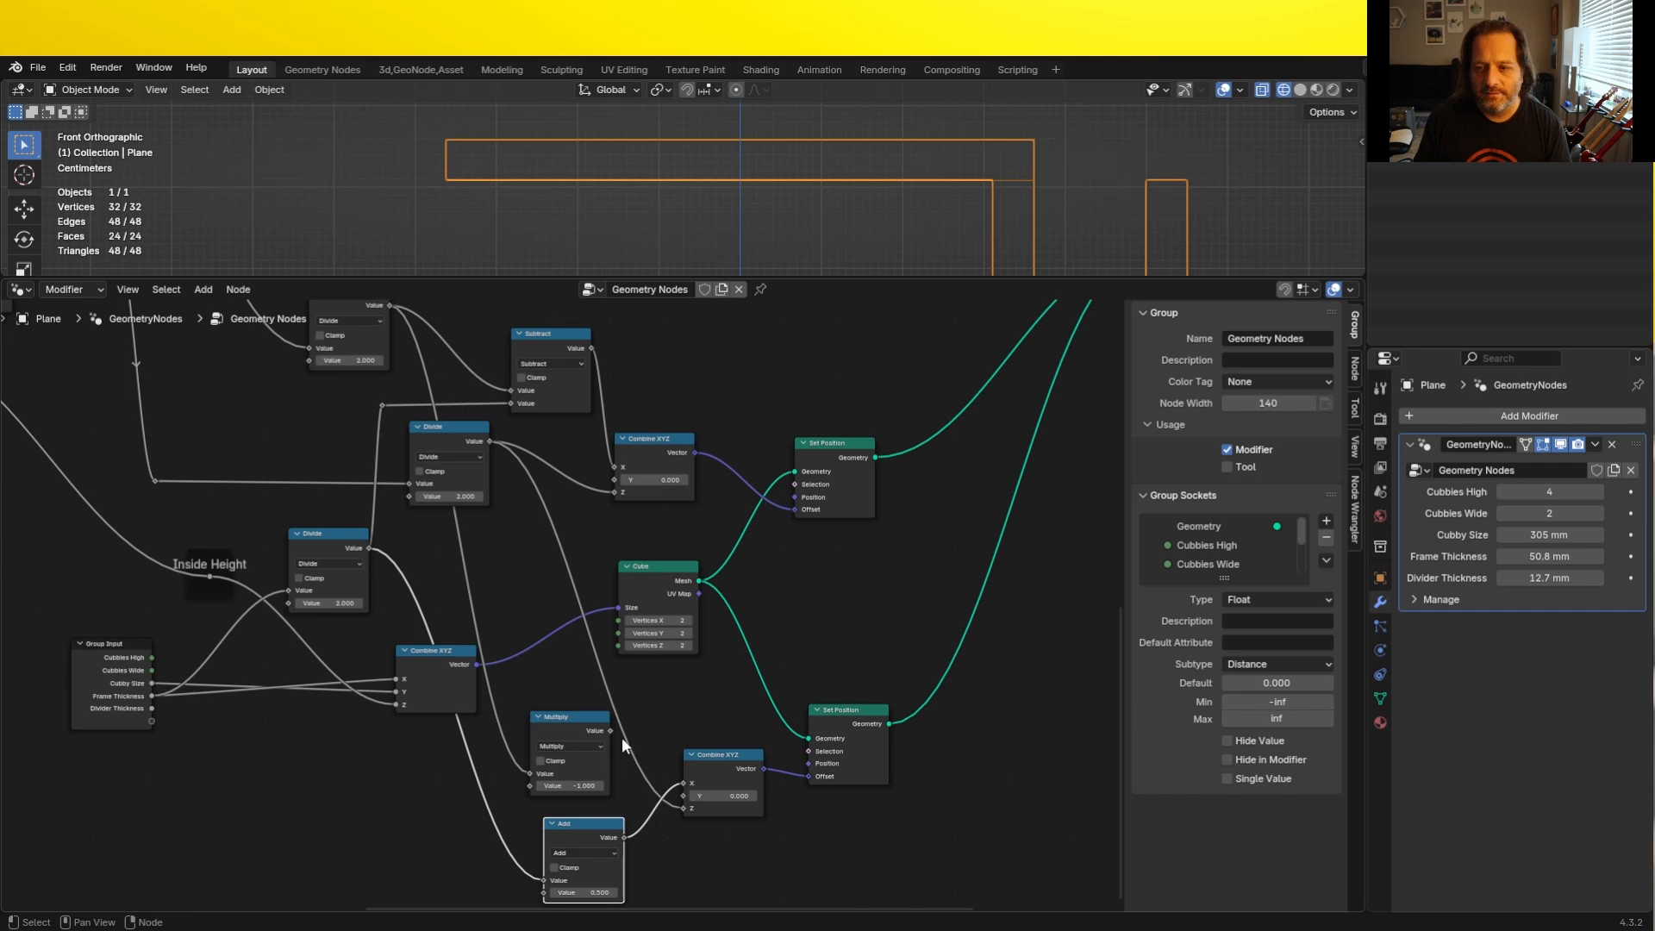
pyautogui.moveTo(608, 729); pyautogui.dragTo(536, 850)
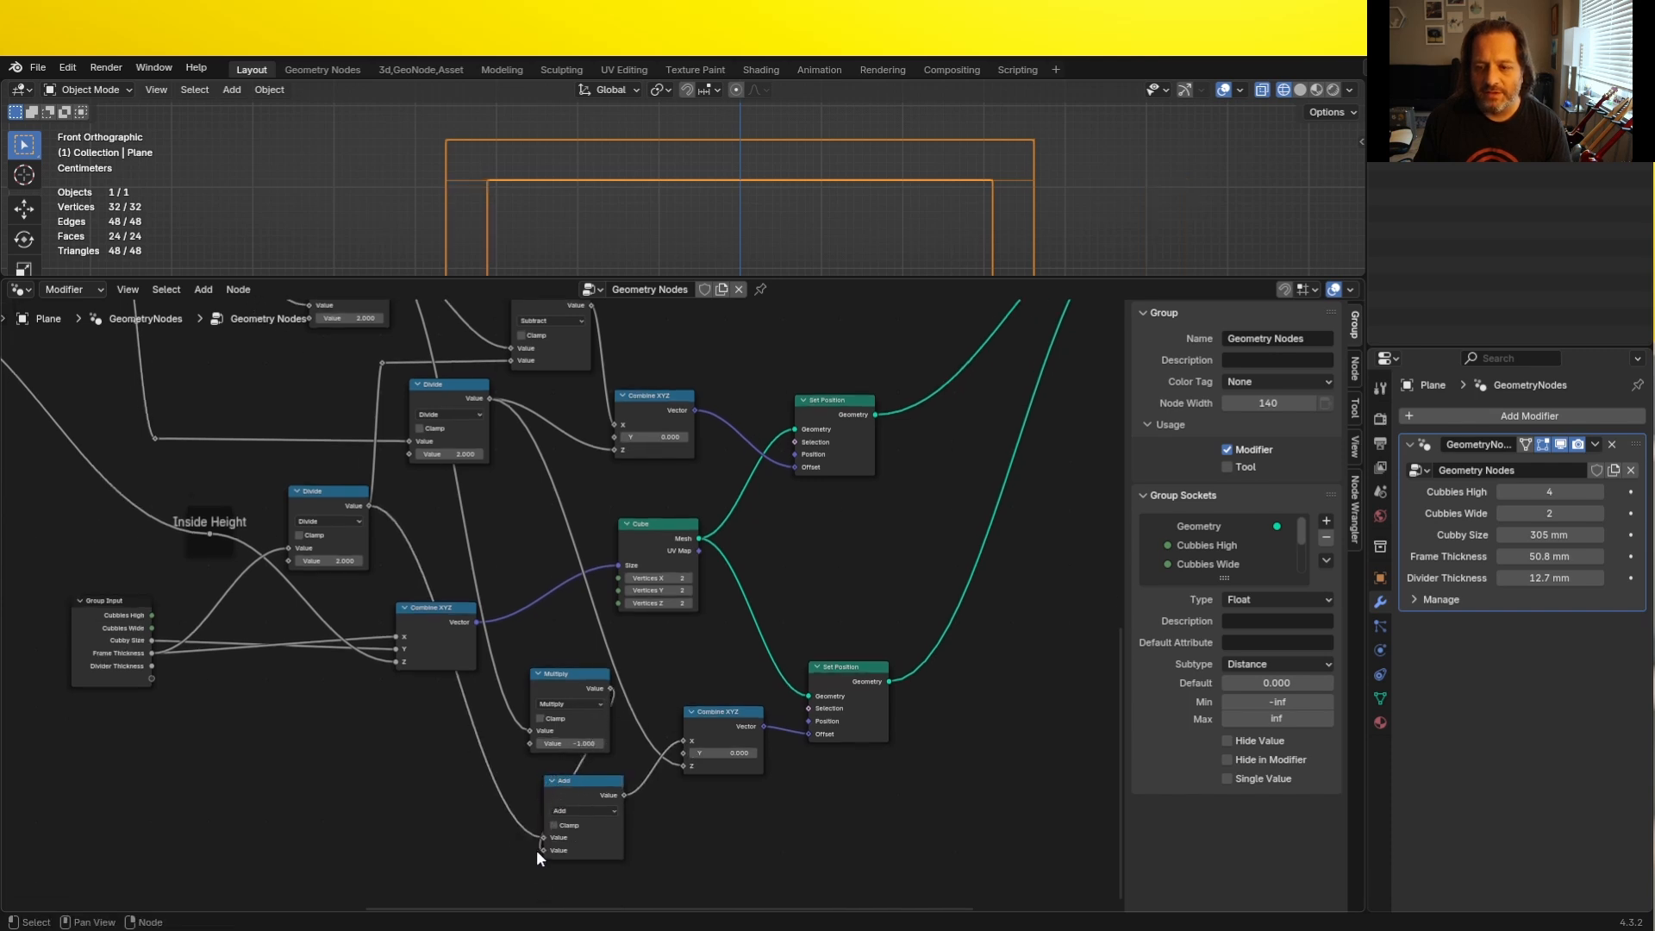
# - Move the Multiply node ahead of the Add node and shift the Divide that halves Outside Width back toward its source
pyautogui.moveTo(576, 676); pyautogui.dragTo(425, 792)
pyautogui.scroll(-1, 417, 550)
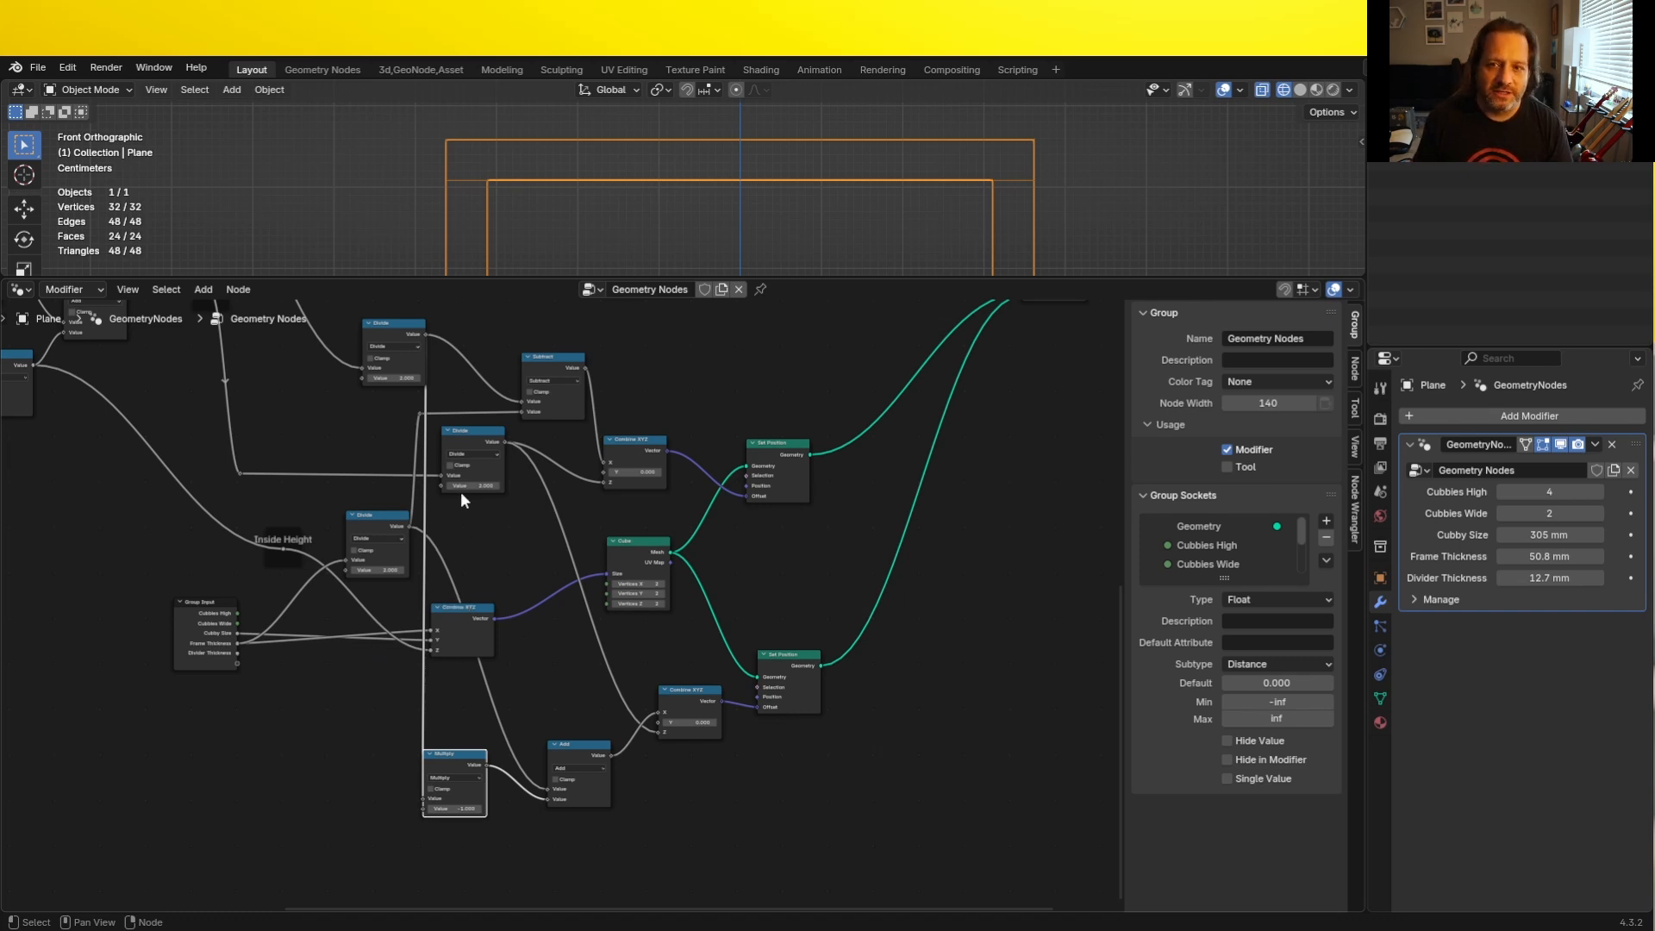
pyautogui.moveTo(400, 328); pyautogui.dragTo(133, 538)
pyautogui.scroll(-2, 517, 500)
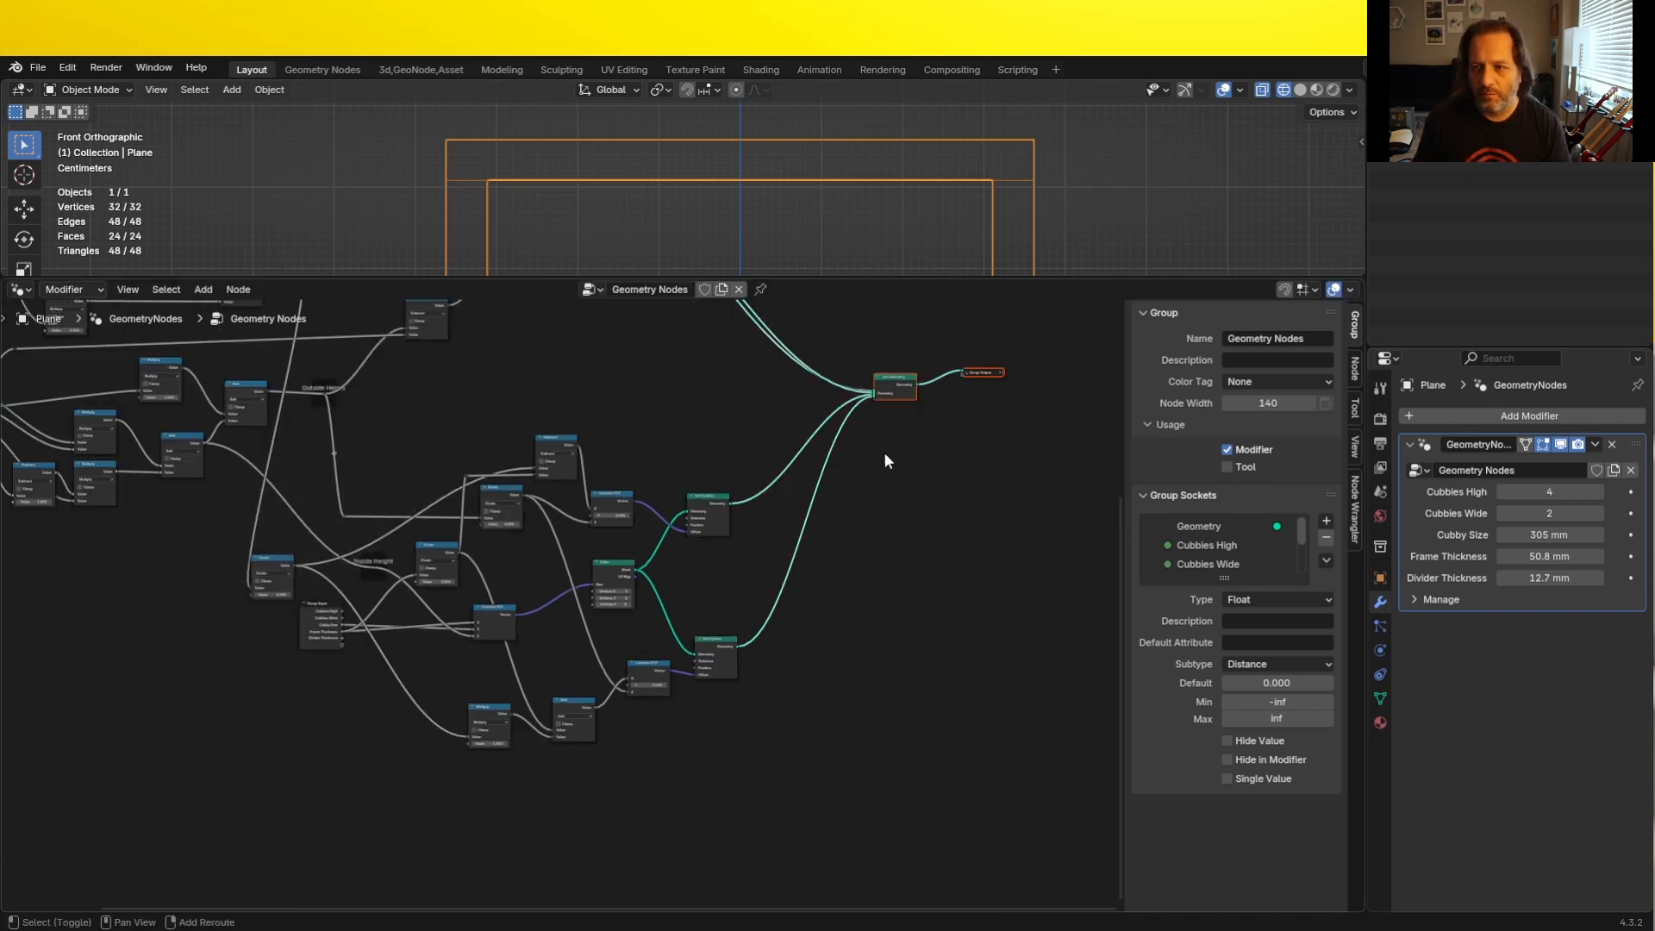
# - Spread out the nodes that build the vertical panels and bend their crossing links with reroutes to tidy the layout
pyautogui.keyDown('shift'); pyautogui.moveTo(885, 454); pyautogui.dragTo(228, 767); pyautogui.keyUp('shift')
pyautogui.moveTo(271, 557); pyautogui.dragTo(460, 549)
pyautogui.moveTo(460, 549); pyautogui.dragTo(188, 615, button='middle')
pyautogui.moveTo(188, 615); pyautogui.dragTo(174, 465)
pyautogui.moveTo(222, 682); pyautogui.dragTo(249, 668)
pyautogui.keyDown('shift'); pyautogui.moveTo(443, 714); pyautogui.dragTo(403, 700, button='right'); pyautogui.keyUp('shift')
pyautogui.moveTo(420, 703); pyautogui.dragTo(436, 614)
pyautogui.moveTo(711, 833); pyautogui.dragTo(458, 511)
pyautogui.moveTo(526, 620); pyautogui.dragTo(629, 604)
pyautogui.moveTo(409, 664); pyautogui.dragTo(574, 616)
pyautogui.keyDown('shift'); pyautogui.moveTo(394, 616); pyautogui.dragTo(392, 677, button='right'); pyautogui.keyUp('shift')
pyautogui.moveTo(351, 602); pyautogui.dragTo(350, 587)
pyautogui.scroll(3, 483, 638)
pyautogui.moveTo(471, 770)
pyautogui.mouseDown()
pyautogui.moveTo(455, 745)
pyautogui.moveTo(472, 747)
pyautogui.mouseUp()
pyautogui.keyDown('shift'); pyautogui.moveTo(335, 572); pyautogui.dragTo(358, 550, button='right'); pyautogui.keyUp('shift')
pyautogui.keyDown('shift'); pyautogui.moveTo(413, 699); pyautogui.dragTo(444, 677, button='right'); pyautogui.keyUp('shift')
pyautogui.moveTo(429, 690); pyautogui.dragTo(430, 732)
pyautogui.keyDown('shift'); pyautogui.moveTo(512, 720); pyautogui.dragTo(516, 742, button='right'); pyautogui.keyUp('shift')
pyautogui.moveTo(460, 441); pyautogui.dragTo(364, 455)
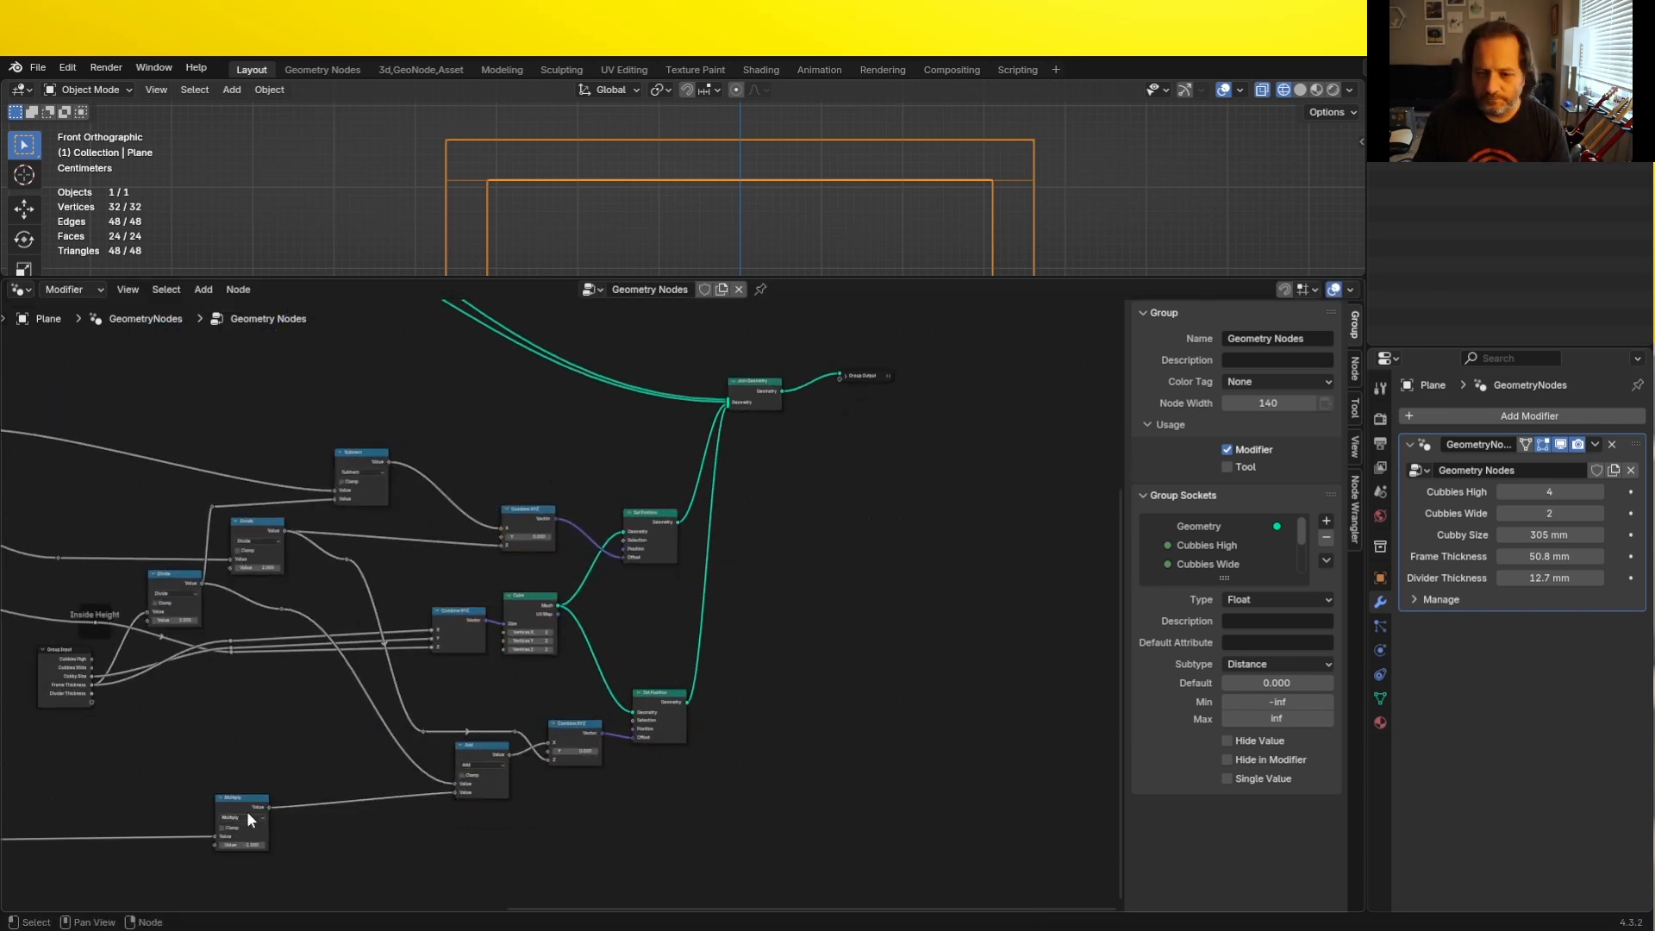
# - Join all nodes except the Group Output into a frame labelled "Outside Frame"
pyautogui.scroll(-5, 250, 793)
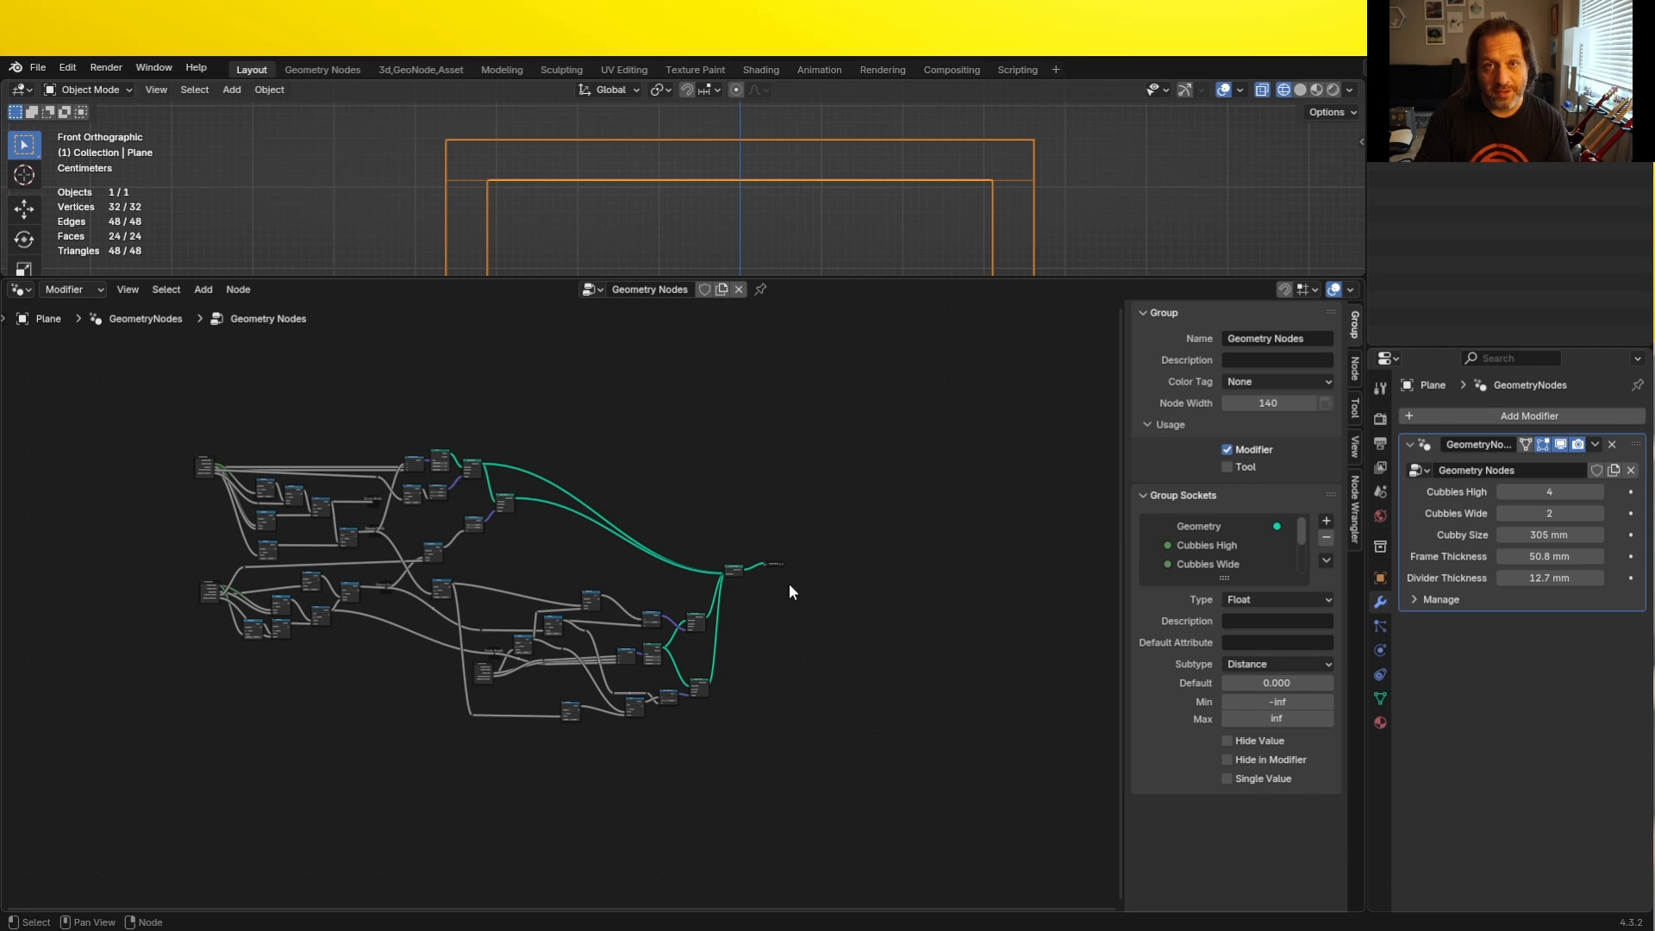
pyautogui.scroll(2, 563, 608)
pyautogui.moveTo(27, 354); pyautogui.dragTo(742, 823)
pyautogui.press('Home')
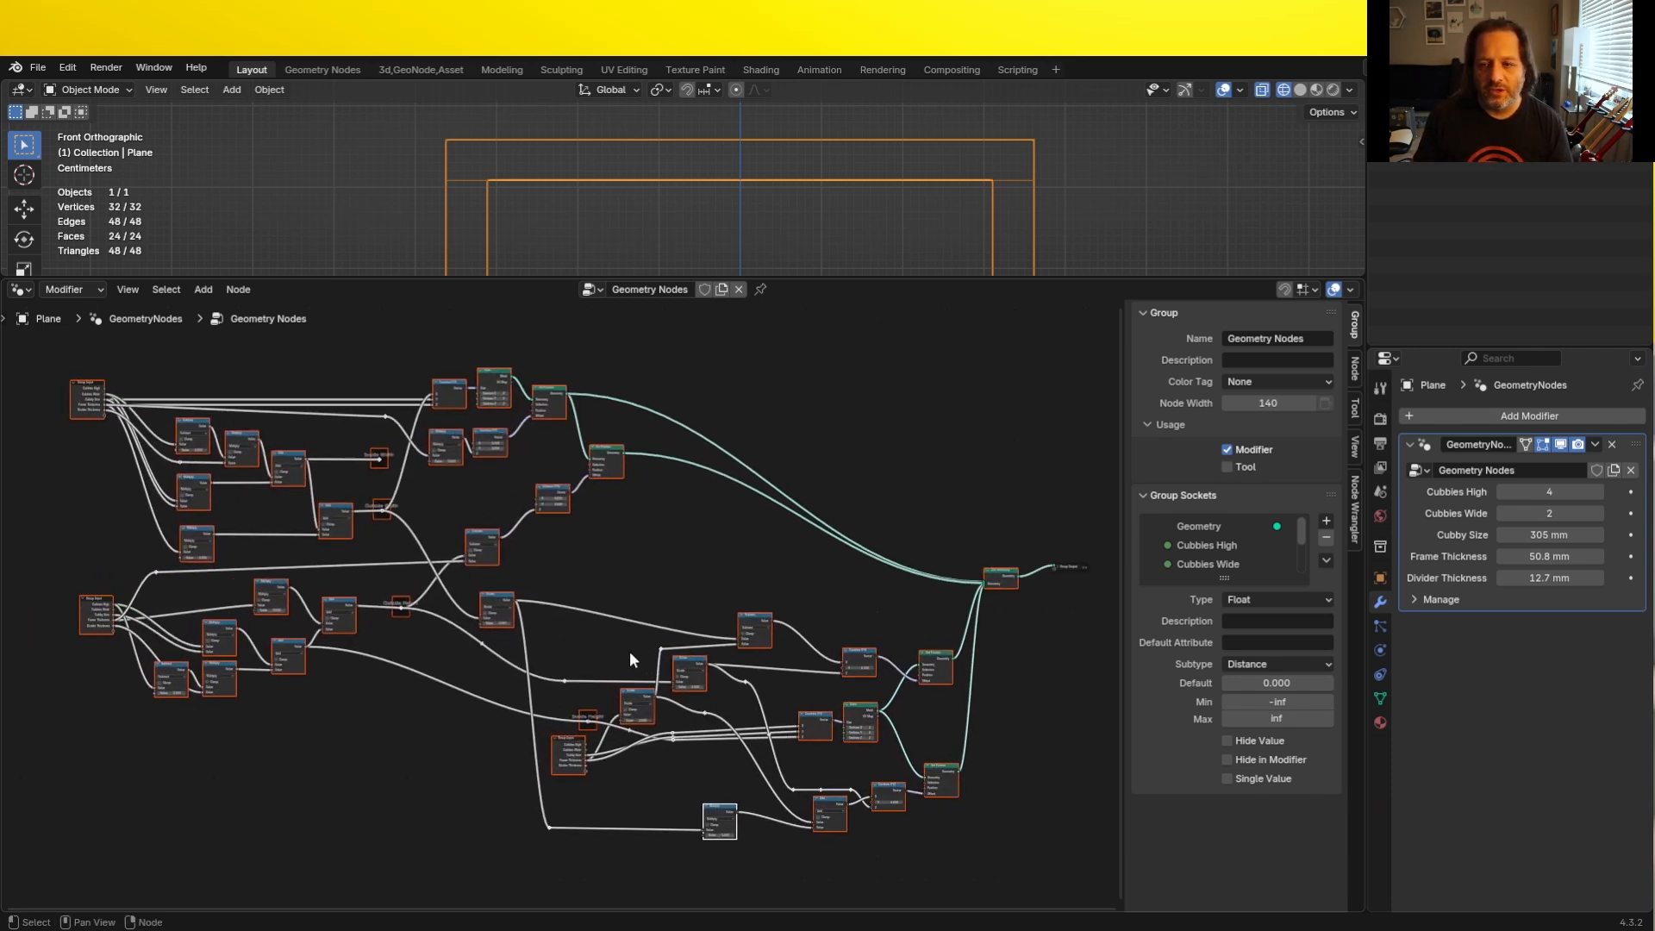
pyautogui.press('ctrl')
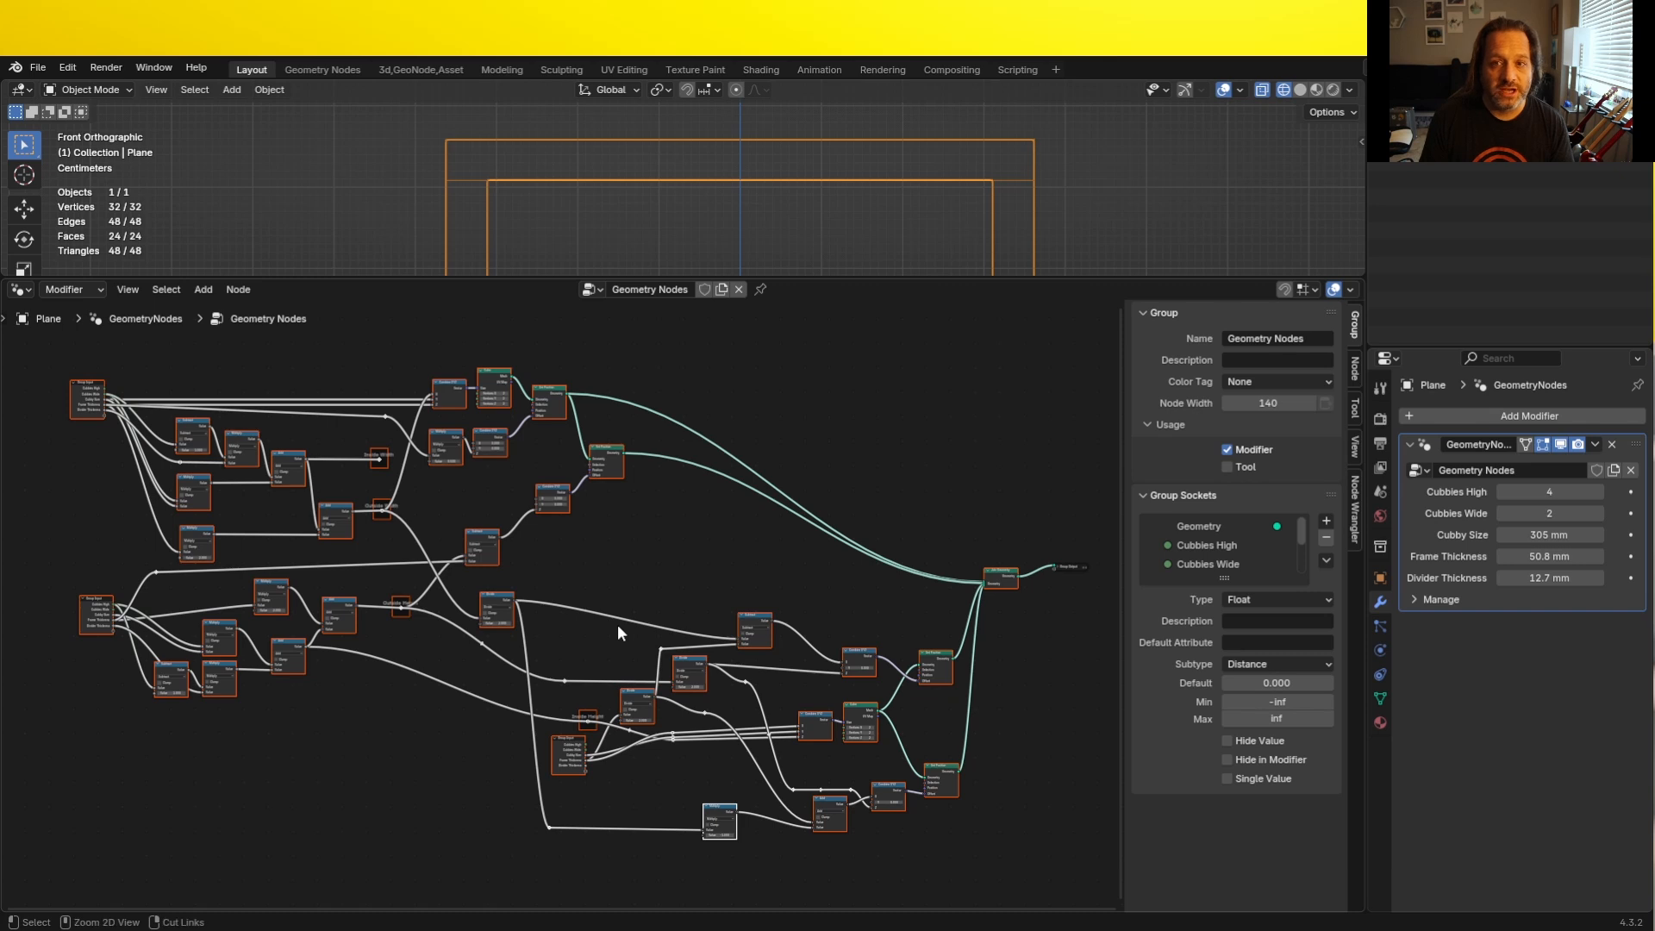
pyautogui.hotkey('ctrl', 'j')
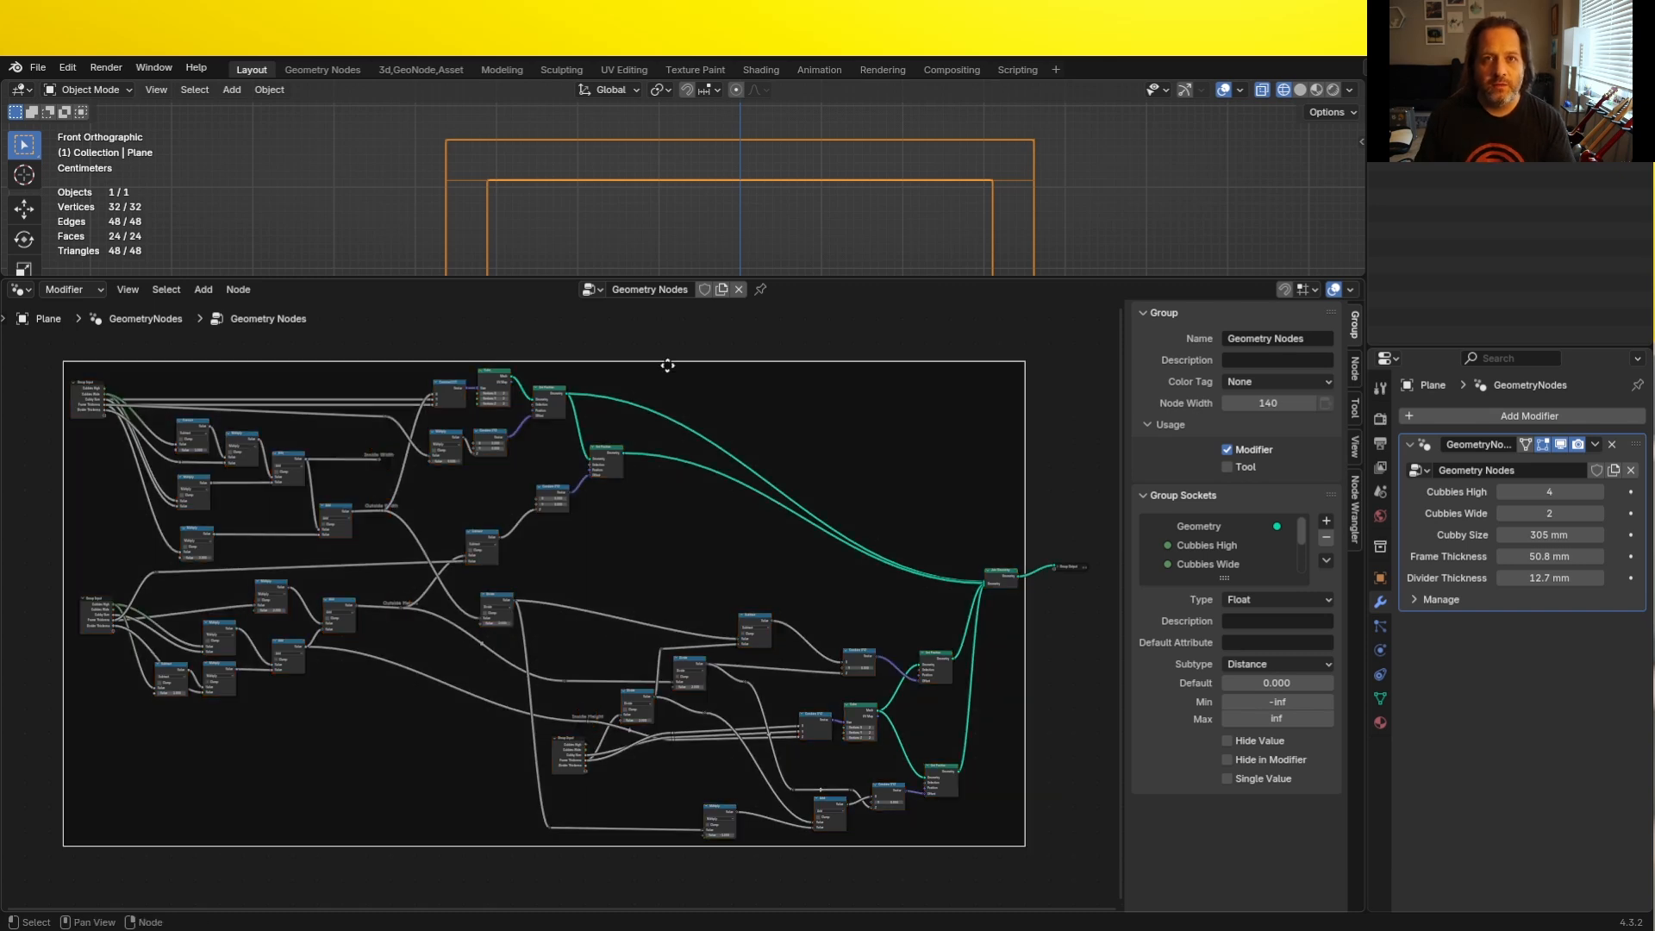
pyautogui.press('F2')
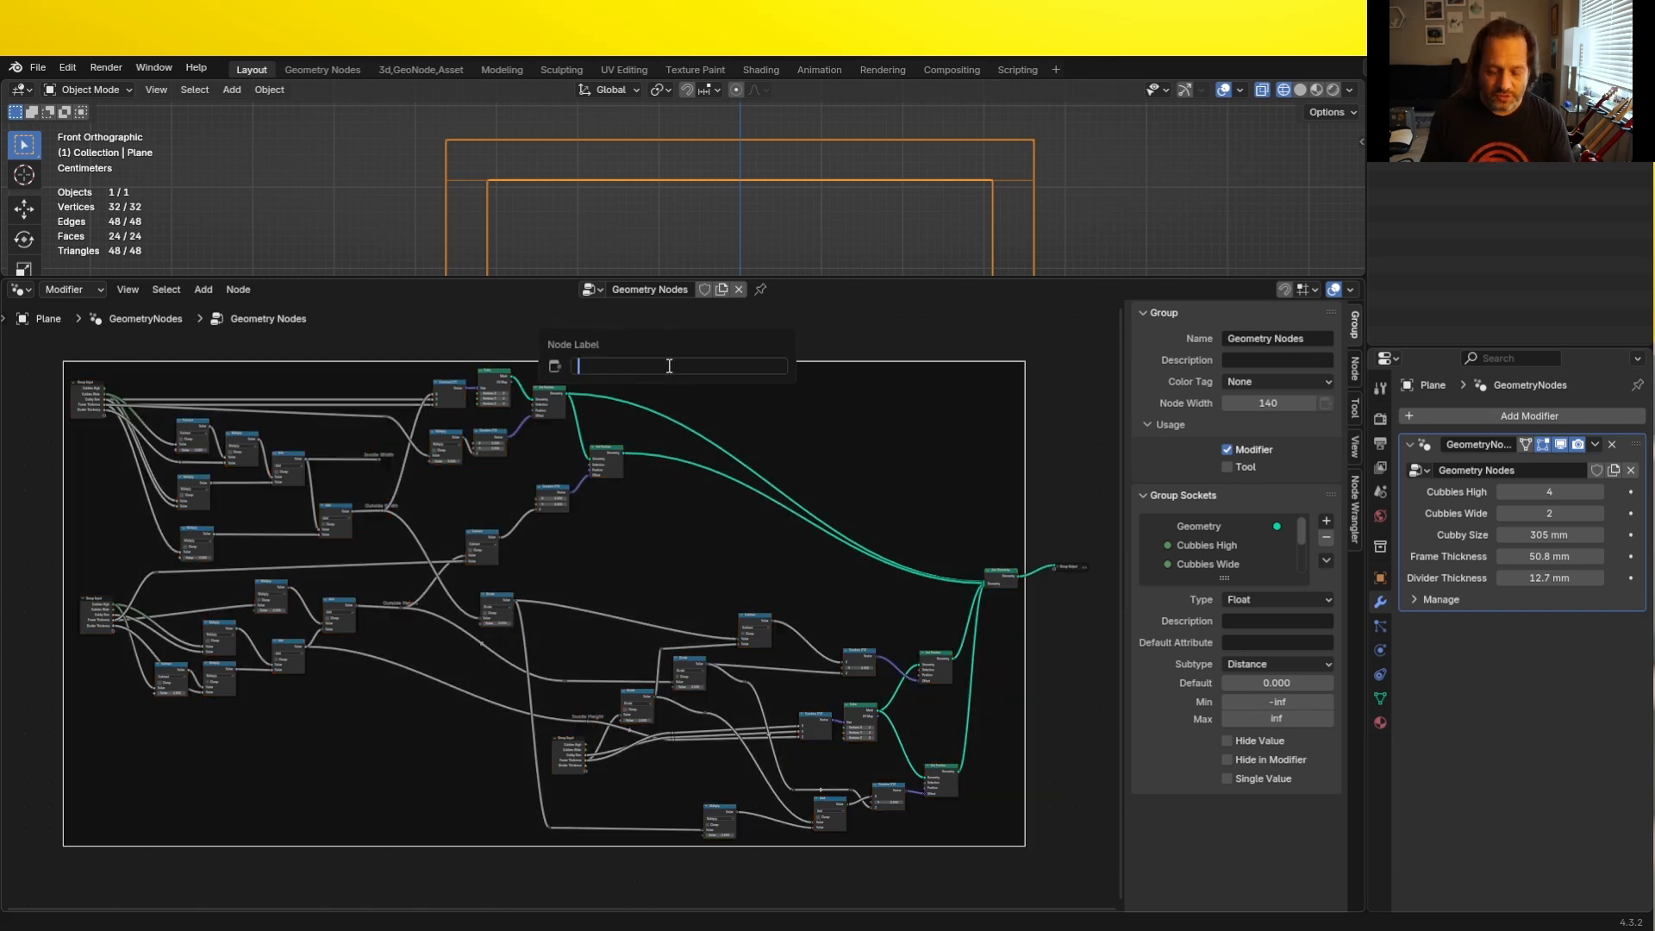
pyautogui.write('Outside Frame')
pyautogui.press('Return')
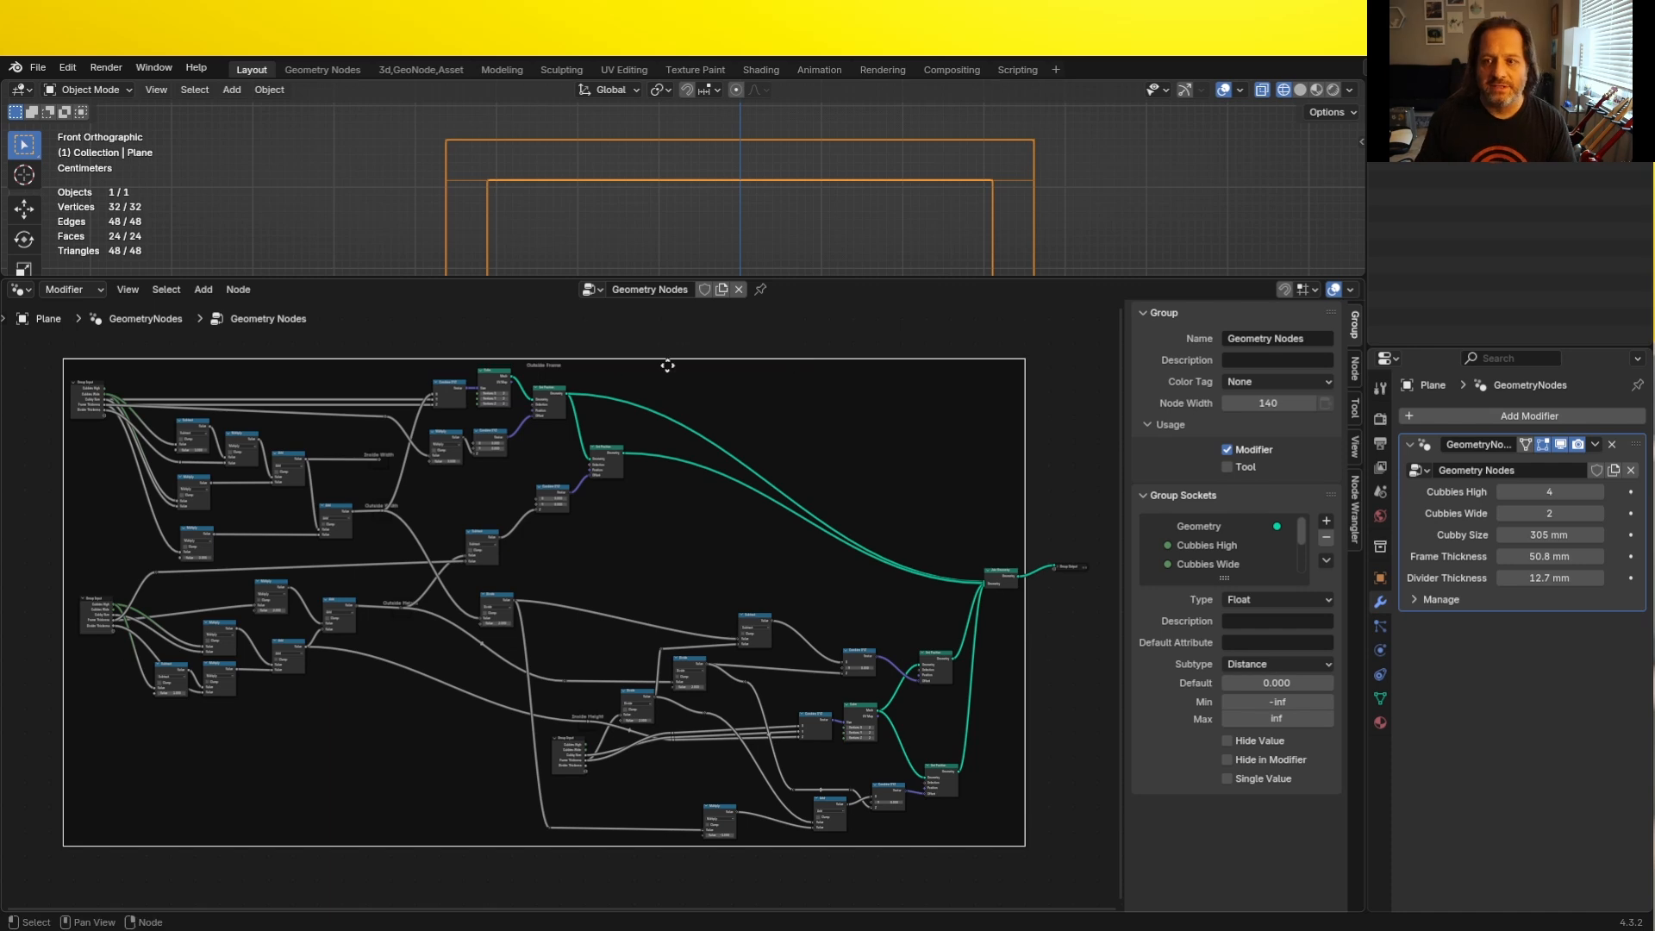
# - Duplicate the four labelled Inside and Outside Width and Height reroutes and place the copies below the originals
pyautogui.press('Home')
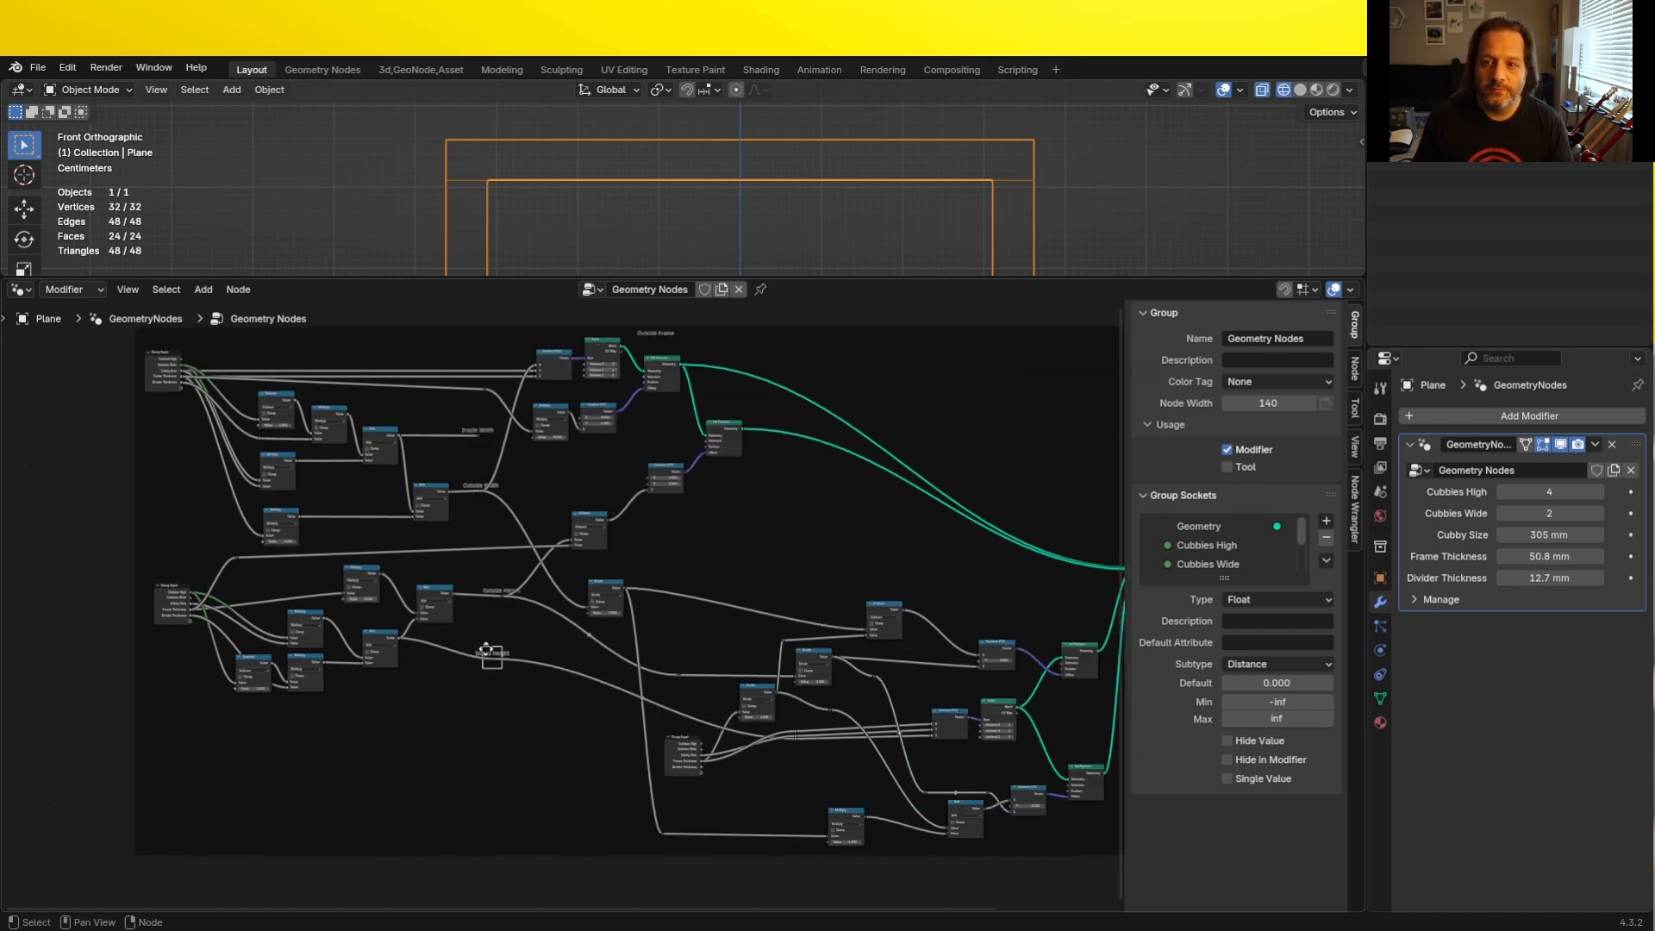
pyautogui.moveTo(520, 716); pyautogui.dragTo(455, 417)
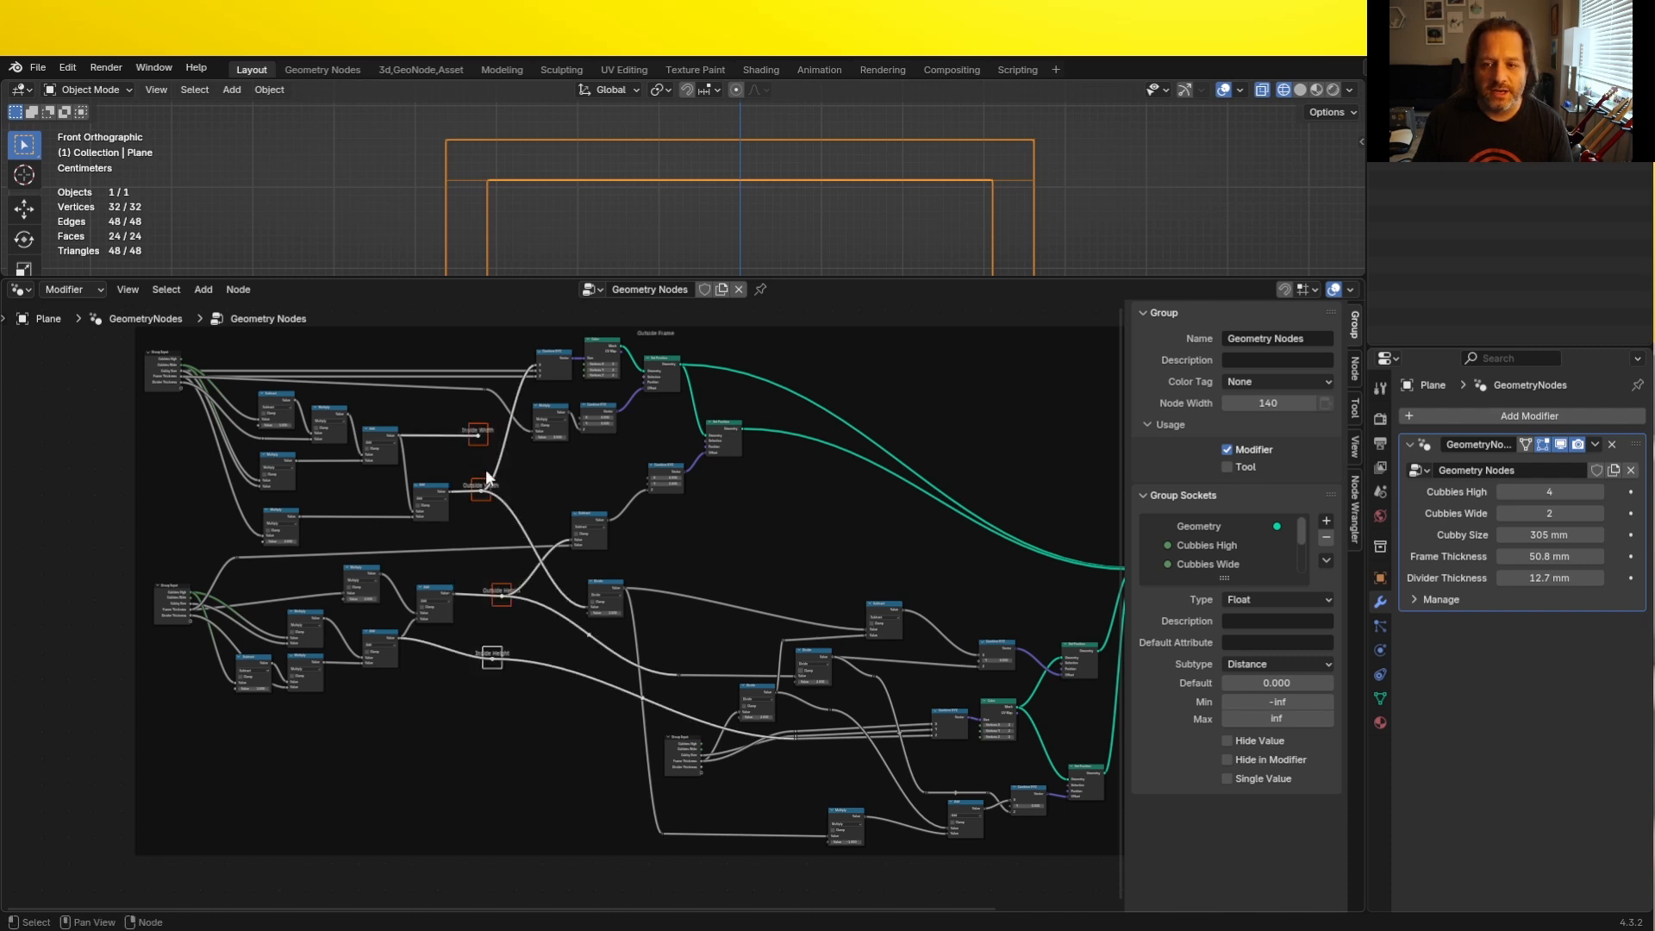
pyautogui.press('g')
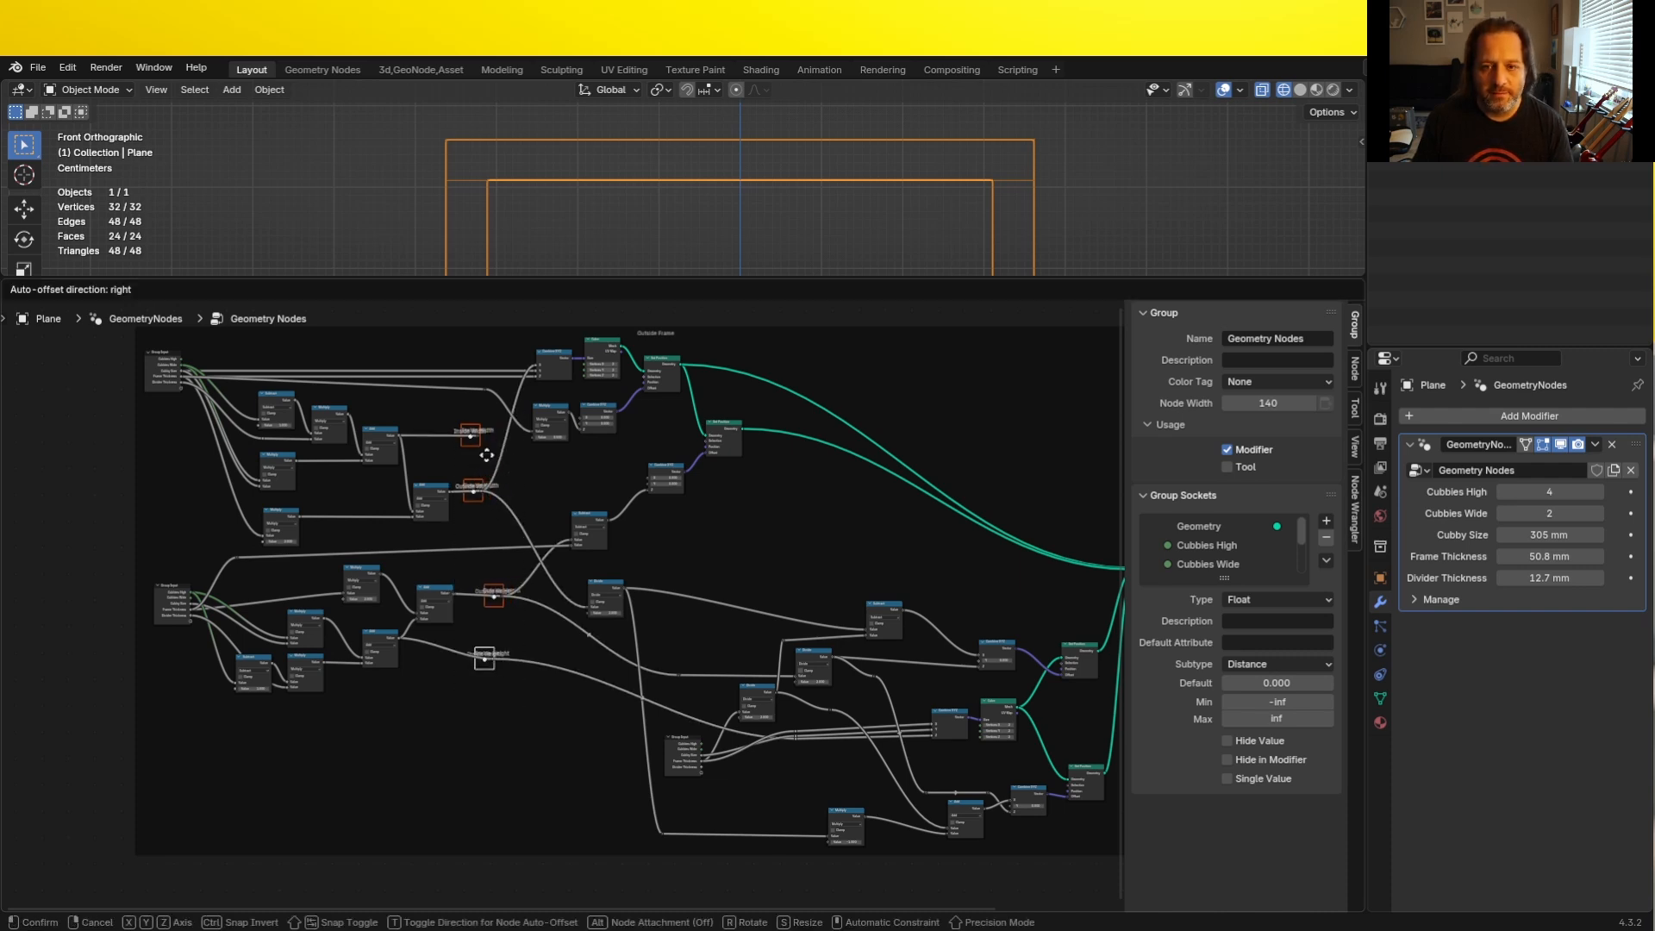
pyautogui.click(526, 717)
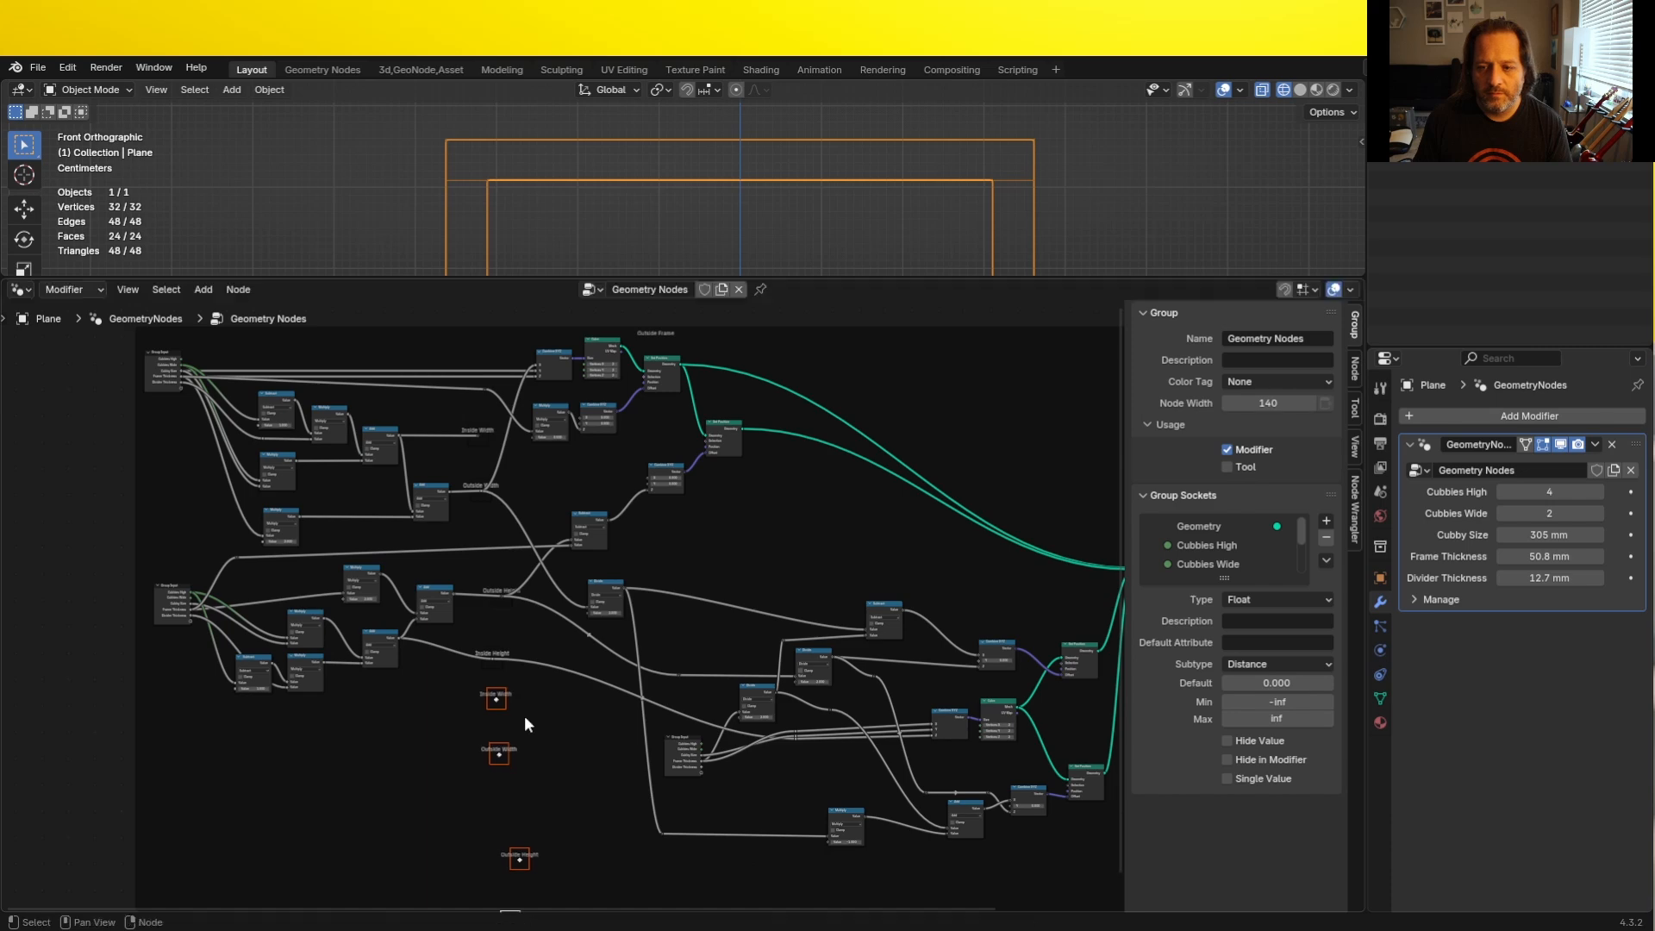
pyautogui.moveTo(546, 705); pyautogui.dragTo(535, 647, button='middle')
pyautogui.scroll(-2, 527, 629)
pyautogui.scroll(2, 497, 421)
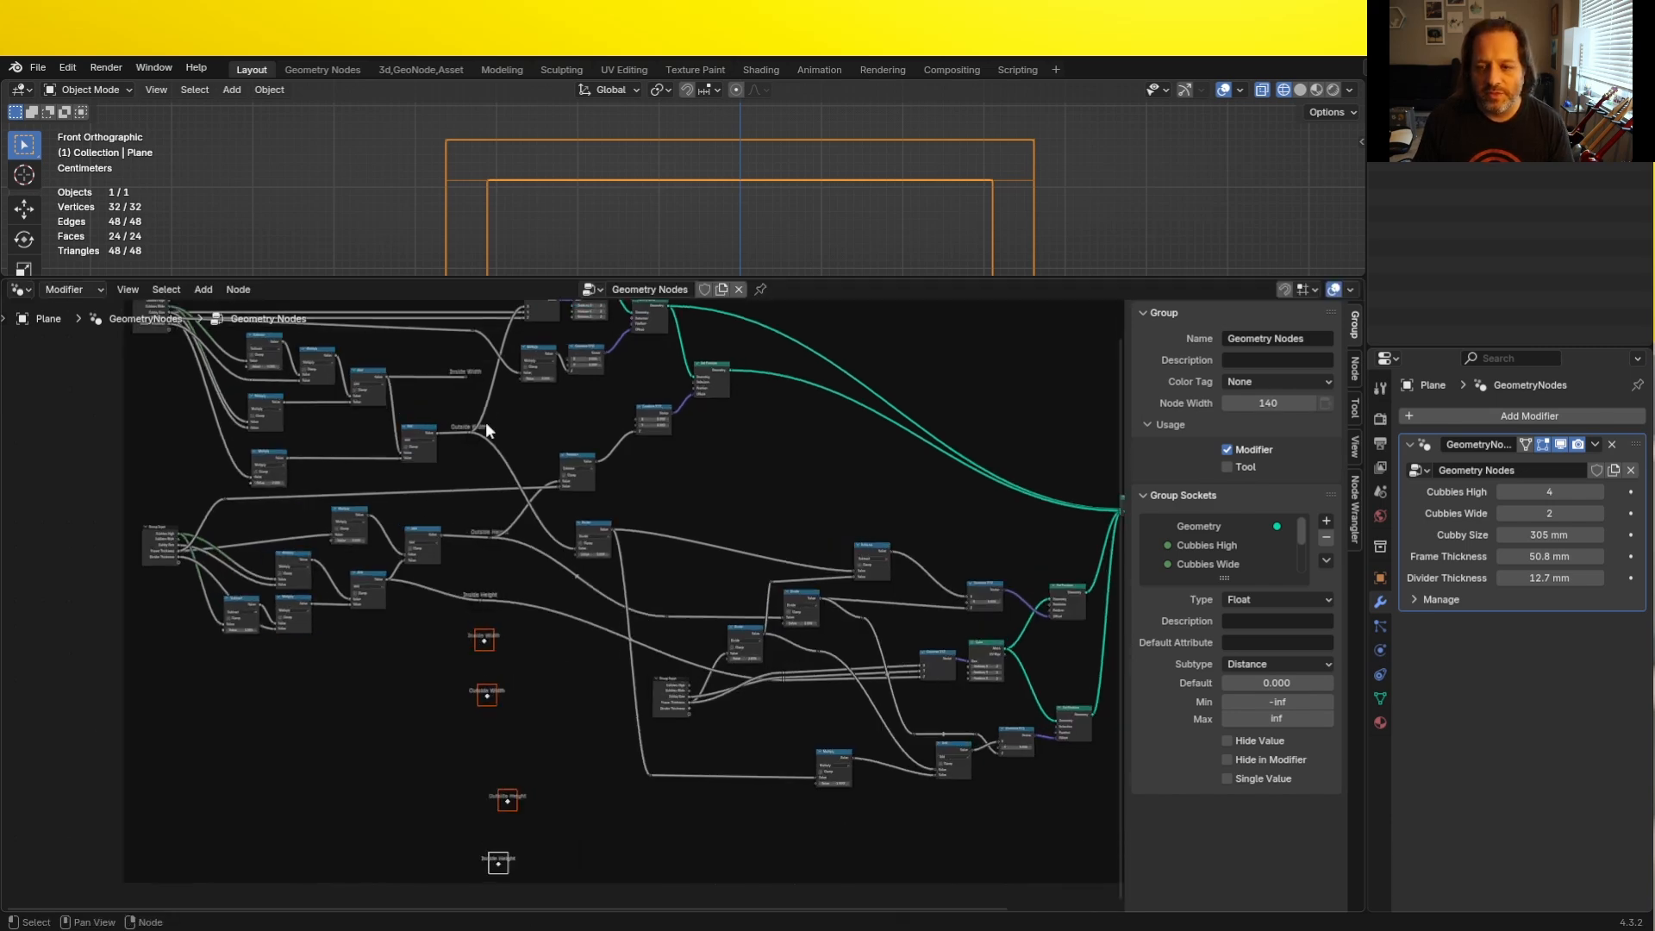
# - Connect each original width and height reroute to its matching copy, bringing the height copies closer to the others
pyautogui.scroll(3, 473, 385)
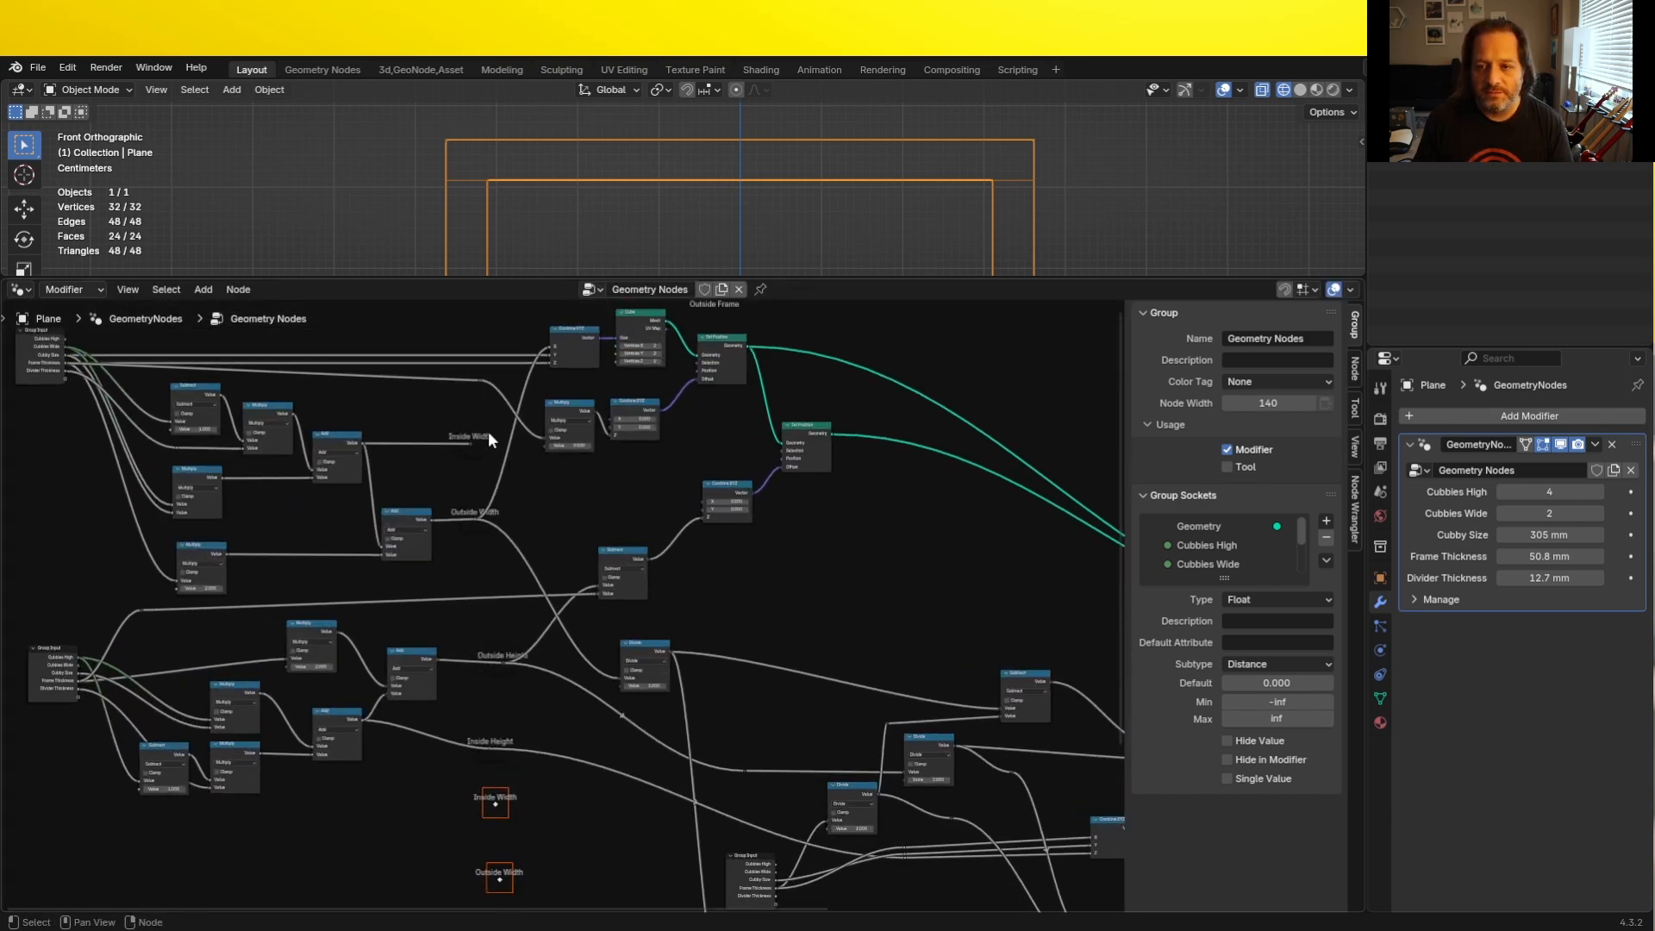
pyautogui.moveTo(476, 441); pyautogui.dragTo(494, 806)
pyautogui.moveTo(502, 809); pyautogui.dragTo(589, 829)
pyautogui.moveTo(478, 520); pyautogui.dragTo(590, 852)
pyautogui.moveTo(491, 675); pyautogui.dragTo(444, 465, button='middle')
pyautogui.moveTo(406, 773); pyautogui.dragTo(509, 898)
pyautogui.press('g')
pyautogui.click(509, 760)
pyautogui.moveTo(456, 438); pyautogui.dragTo(481, 659)
pyautogui.moveTo(445, 523); pyautogui.dragTo(467, 740)
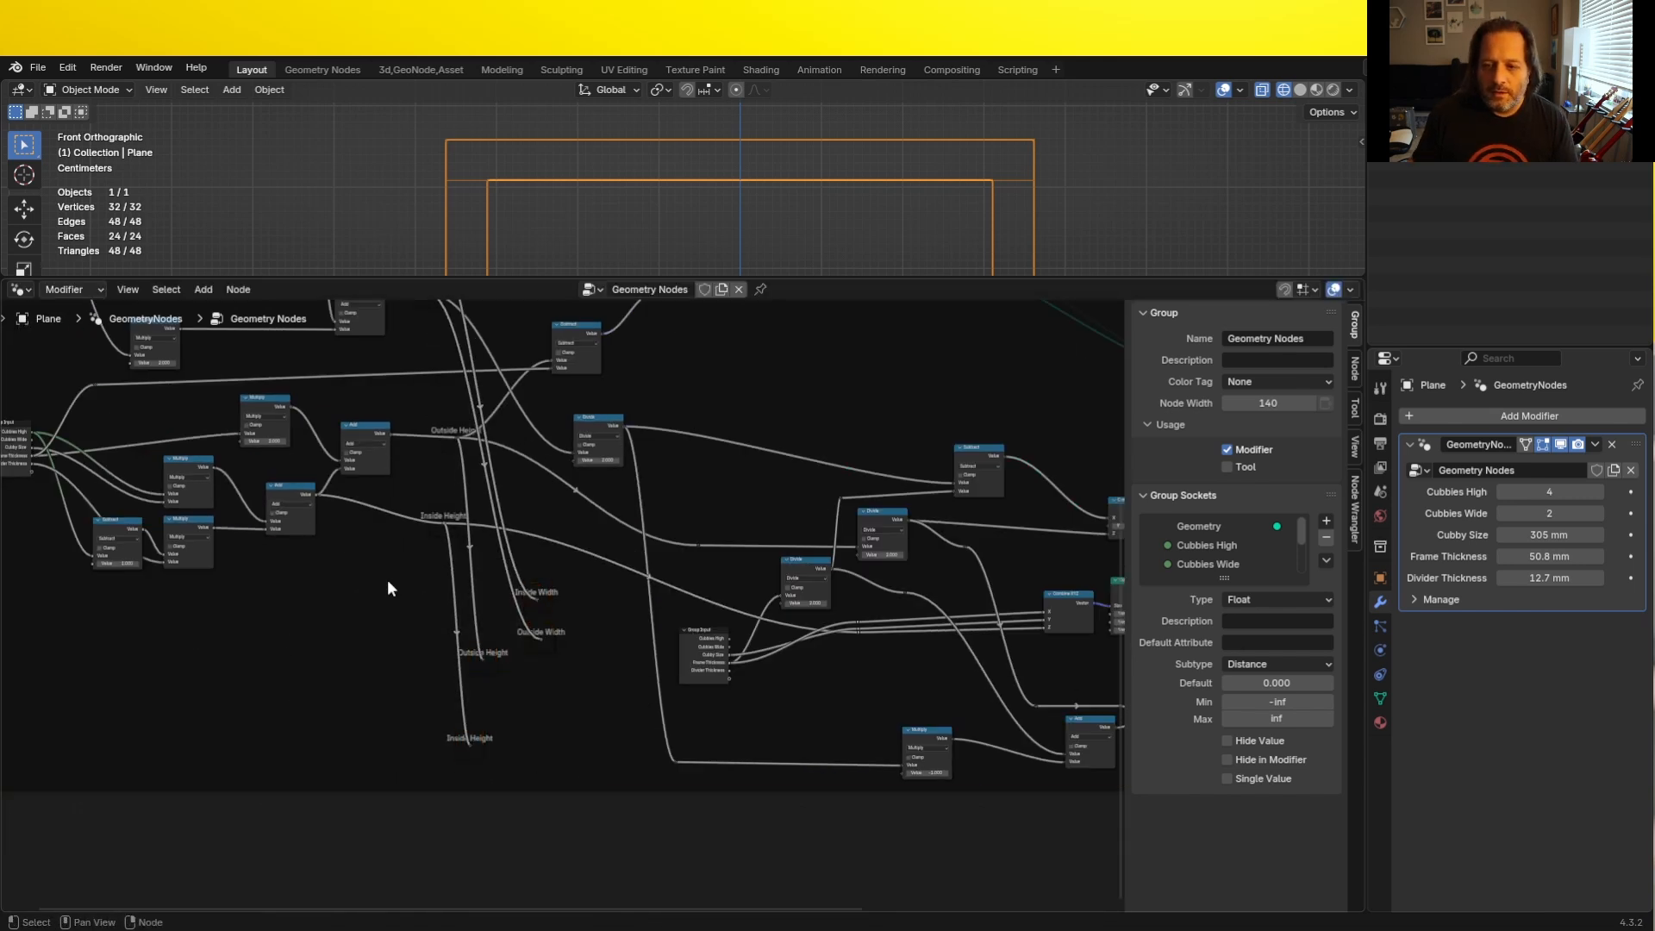
# - Move the four copied width and height reroutes into the empty space below the Outside Frame
pyautogui.moveTo(381, 569); pyautogui.dragTo(592, 772)
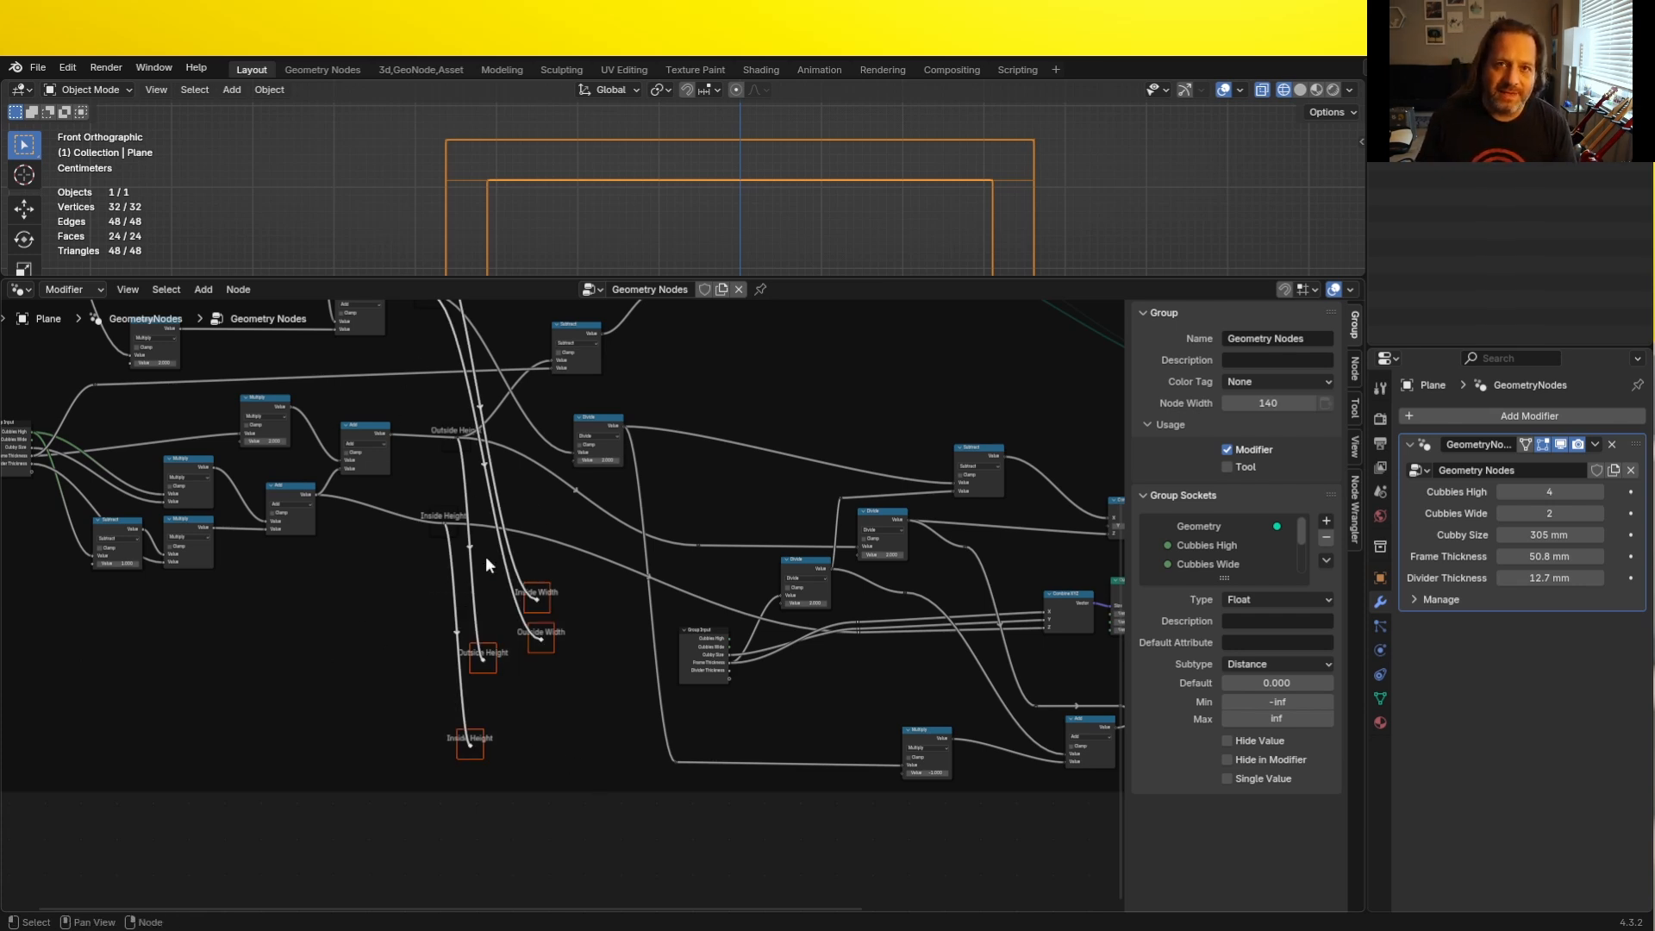
pyautogui.scroll(-2, 485, 556)
pyautogui.press('g')
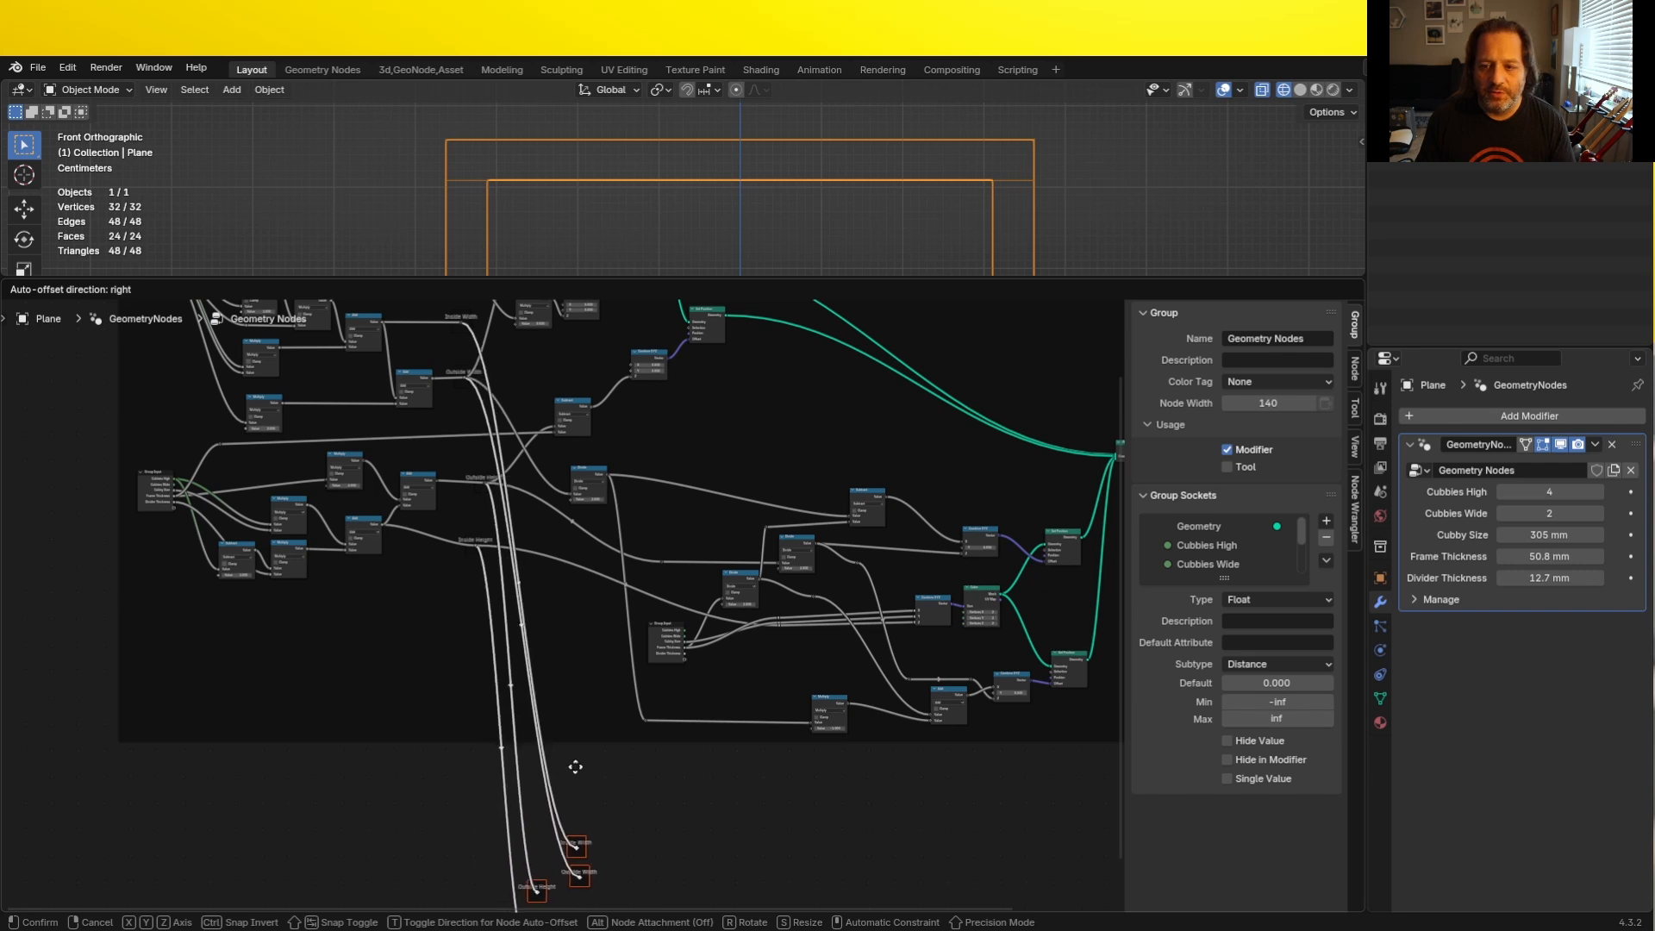
pyautogui.click(560, 757)
pyautogui.moveTo(586, 811); pyautogui.dragTo(526, 593, button='middle')
pyautogui.press('g')
pyautogui.click(468, 738)
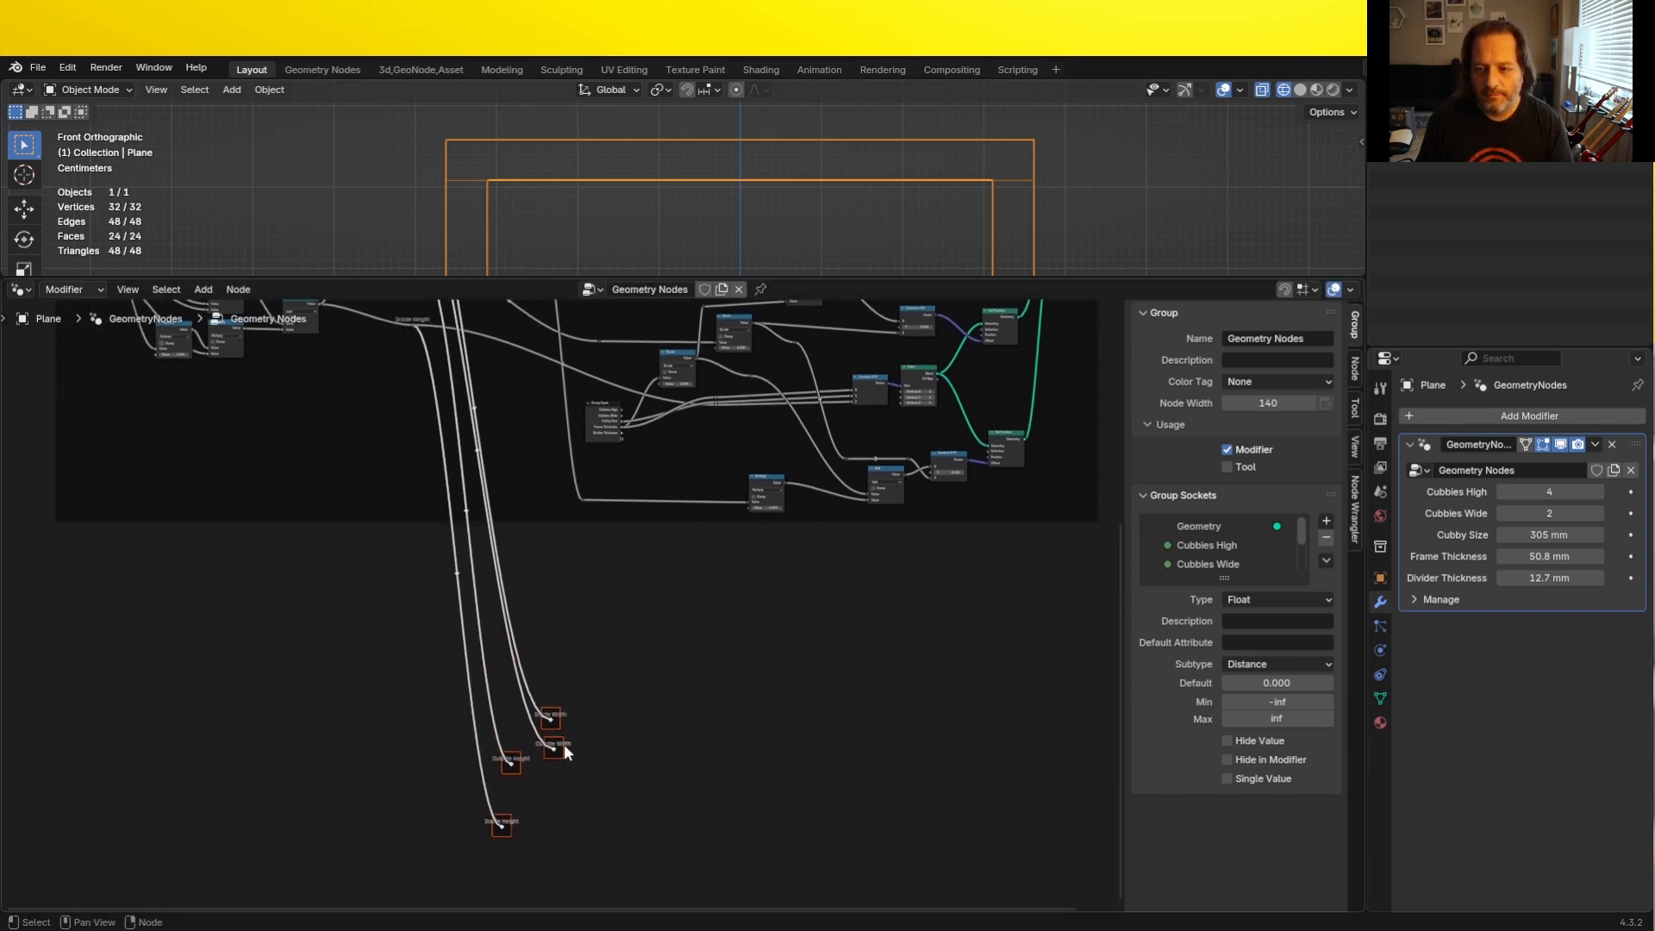
# - Line up the four copied reroutes in a column and bend their incoming links with extra reroutes
pyautogui.scroll(9, 564, 747)
pyautogui.moveTo(594, 835); pyautogui.dragTo(527, 573, button='middle')
pyautogui.click(473, 560)
pyautogui.moveTo(473, 560); pyautogui.dragTo(466, 468)
pyautogui.moveTo(474, 628); pyautogui.dragTo(462, 557)
pyautogui.click(392, 654)
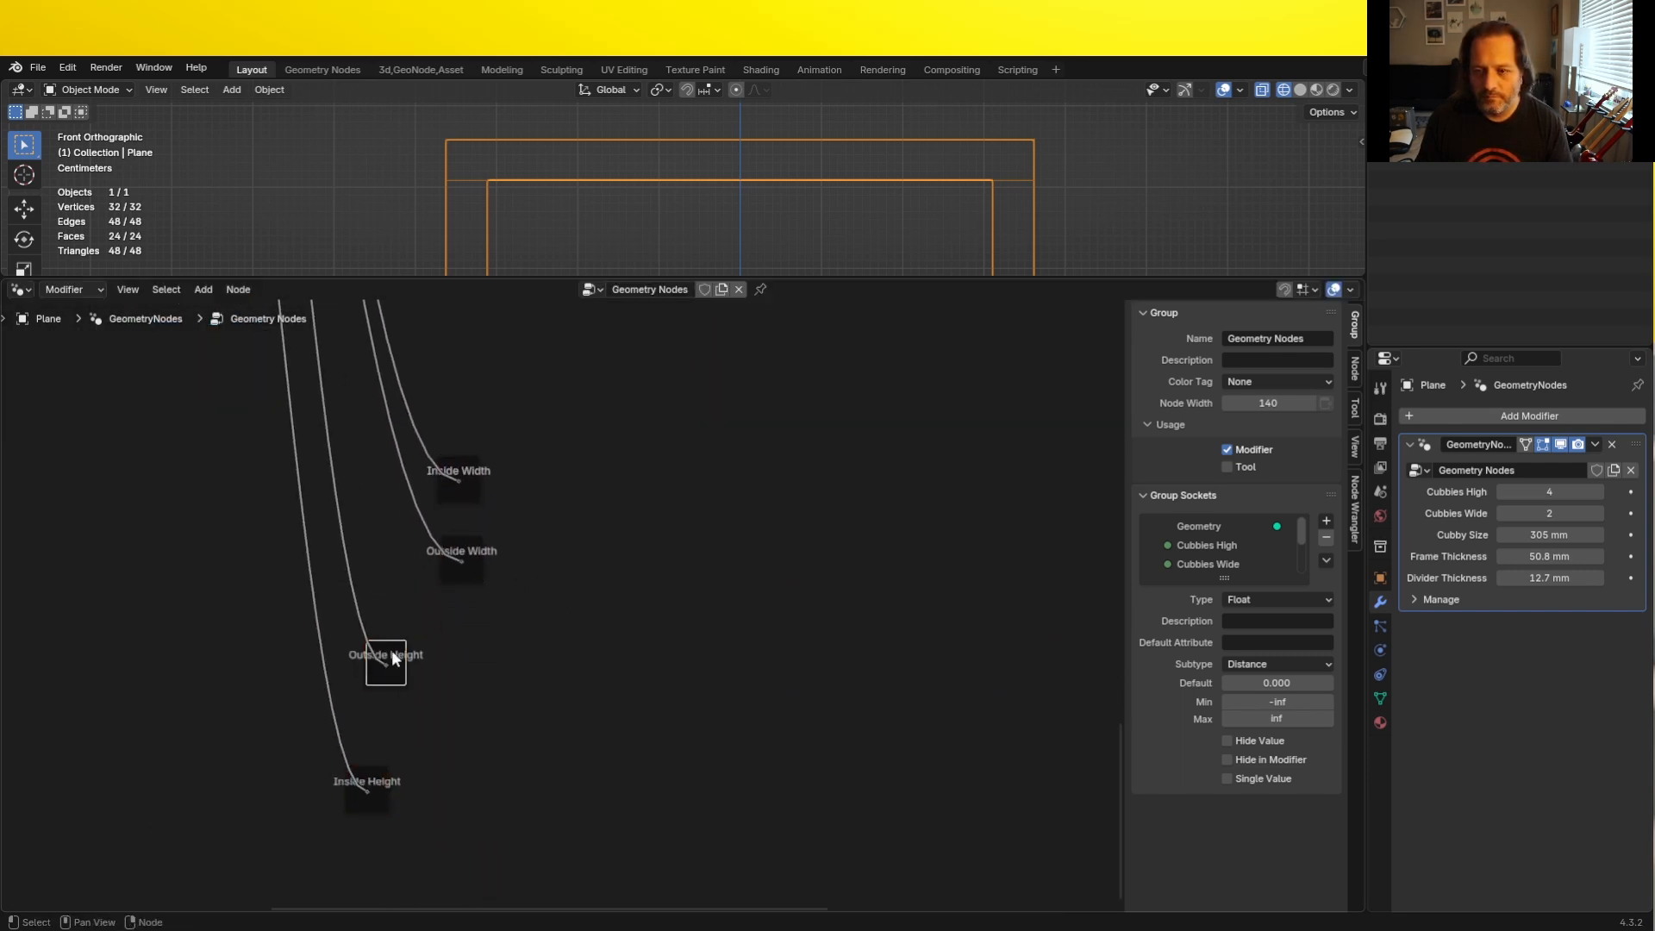
pyautogui.moveTo(392, 653); pyautogui.dragTo(469, 623)
pyautogui.moveTo(374, 782); pyautogui.dragTo(476, 685)
pyautogui.keyDown('shift'); pyautogui.moveTo(425, 400); pyautogui.dragTo(407, 627, button='right'); pyautogui.keyUp('shift')
pyautogui.press('g')
pyautogui.click(345, 694)
# - Add a Group Input node below the Inside Height reroute copy
pyautogui.hotkey('shift', 'a')
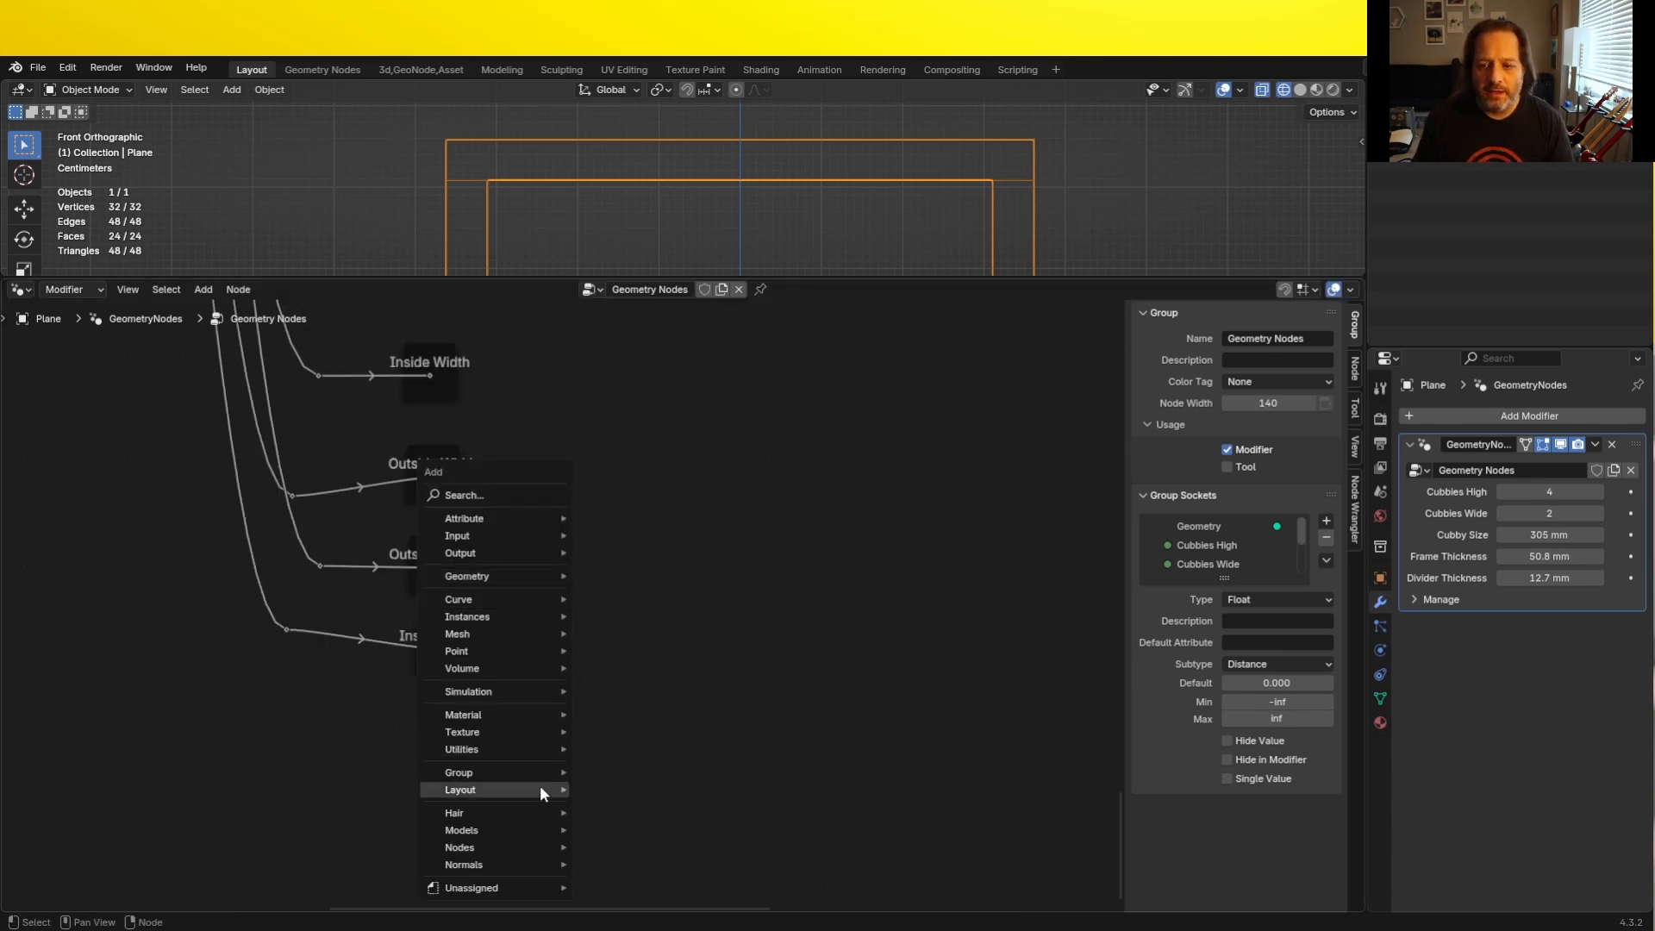
pyautogui.moveTo(521, 772)
pyautogui.click(628, 772)
pyautogui.click(597, 757)
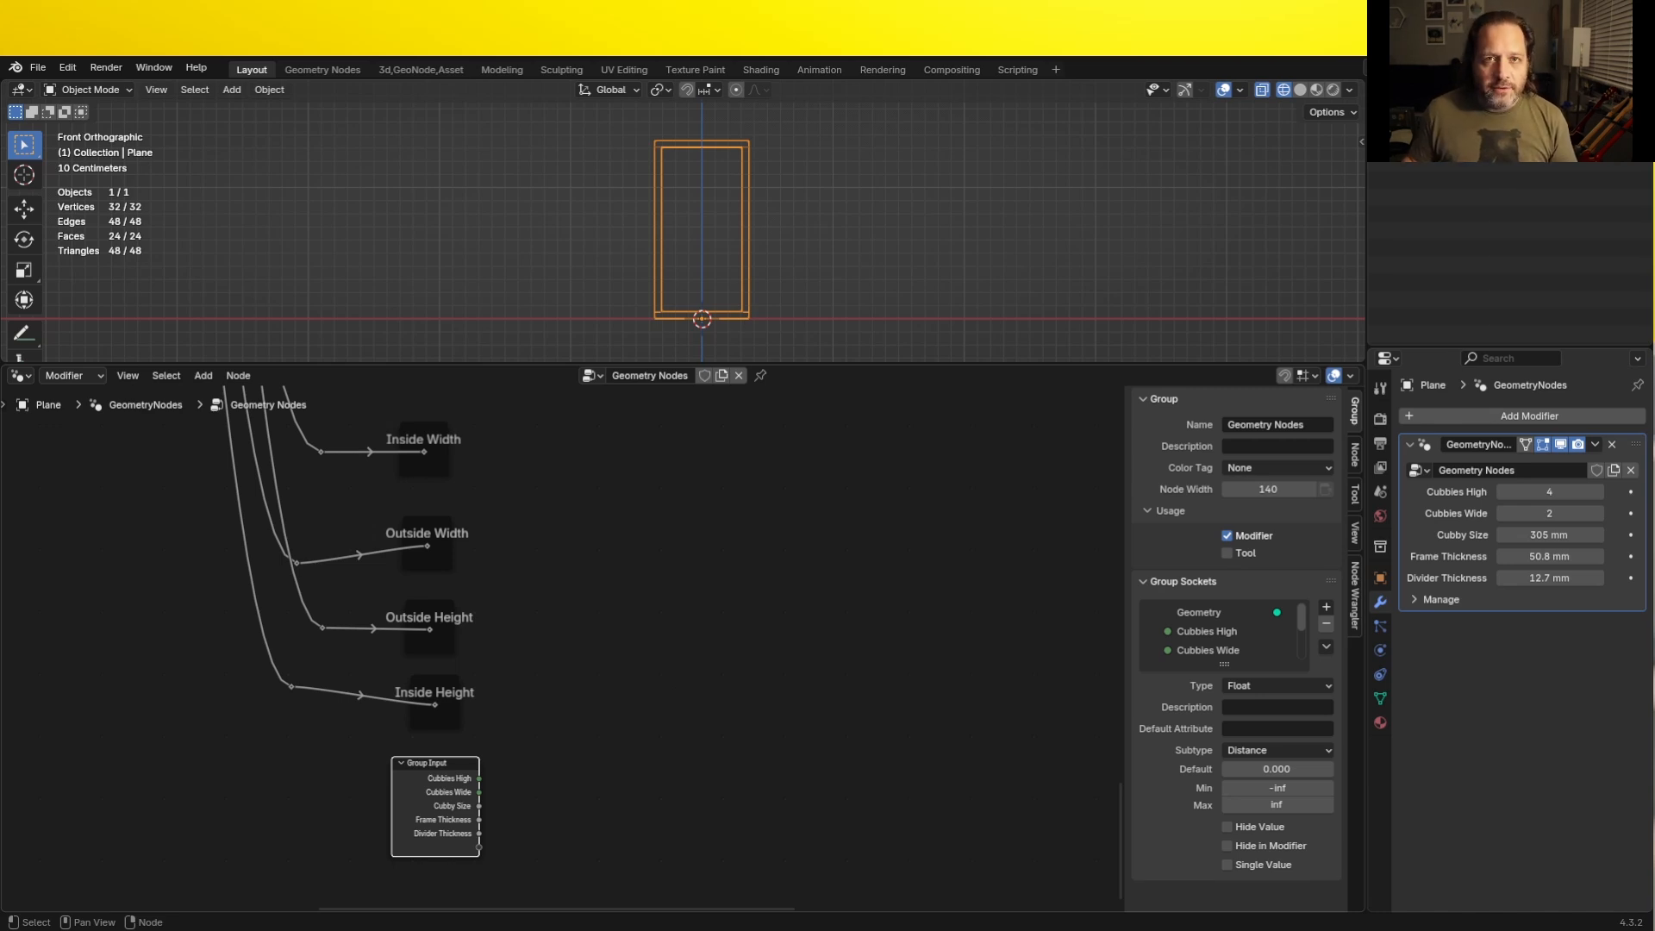
# - Add a Repeat zone beside the copied reroutes and spread its input and output nodes apart
pyautogui.hotkey('shift', 'a')
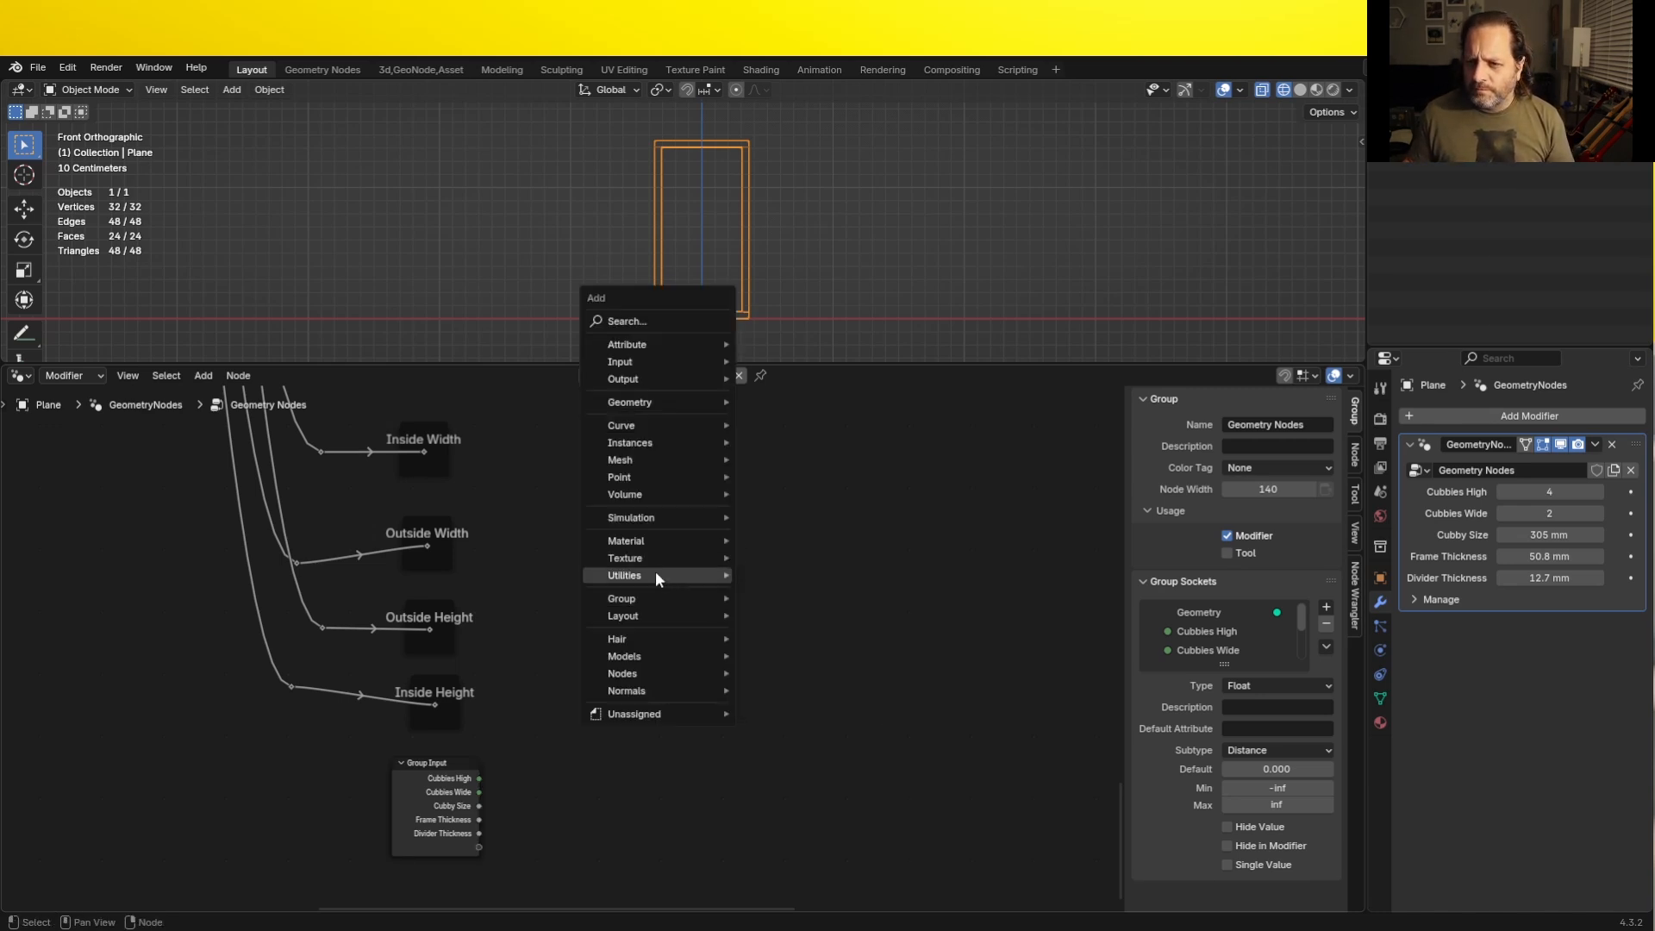
pyautogui.moveTo(655, 575)
pyautogui.click(816, 793)
pyautogui.click(688, 525)
pyautogui.moveTo(794, 528); pyautogui.dragTo(946, 502)
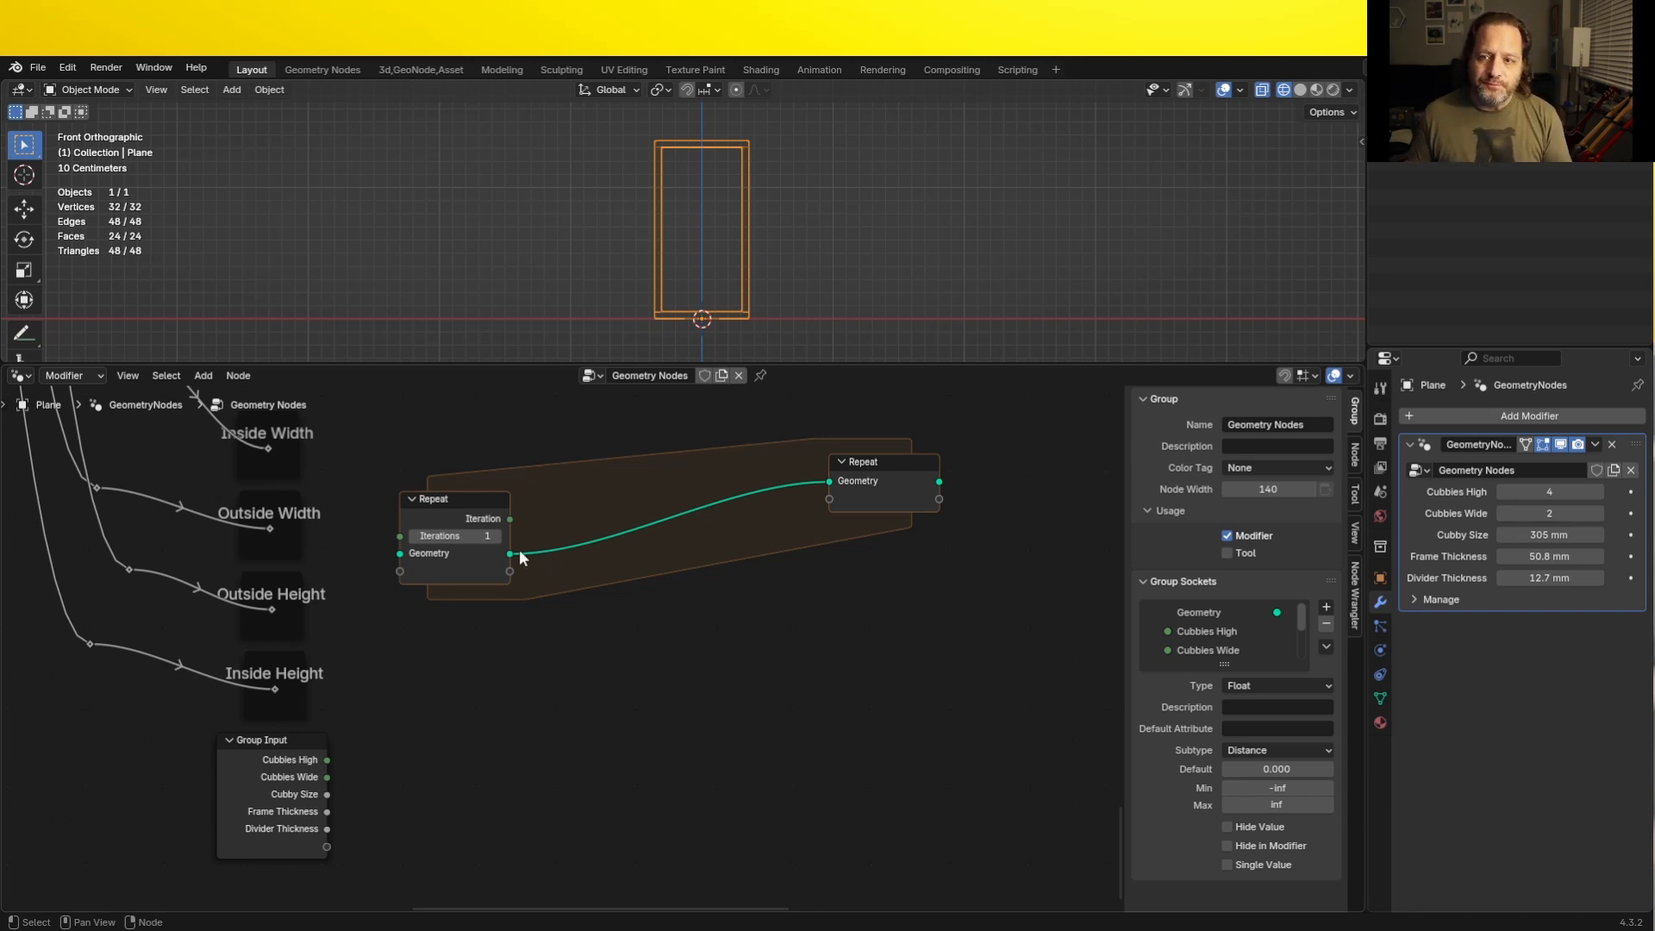
pyautogui.moveTo(517, 551); pyautogui.dragTo(572, 622)
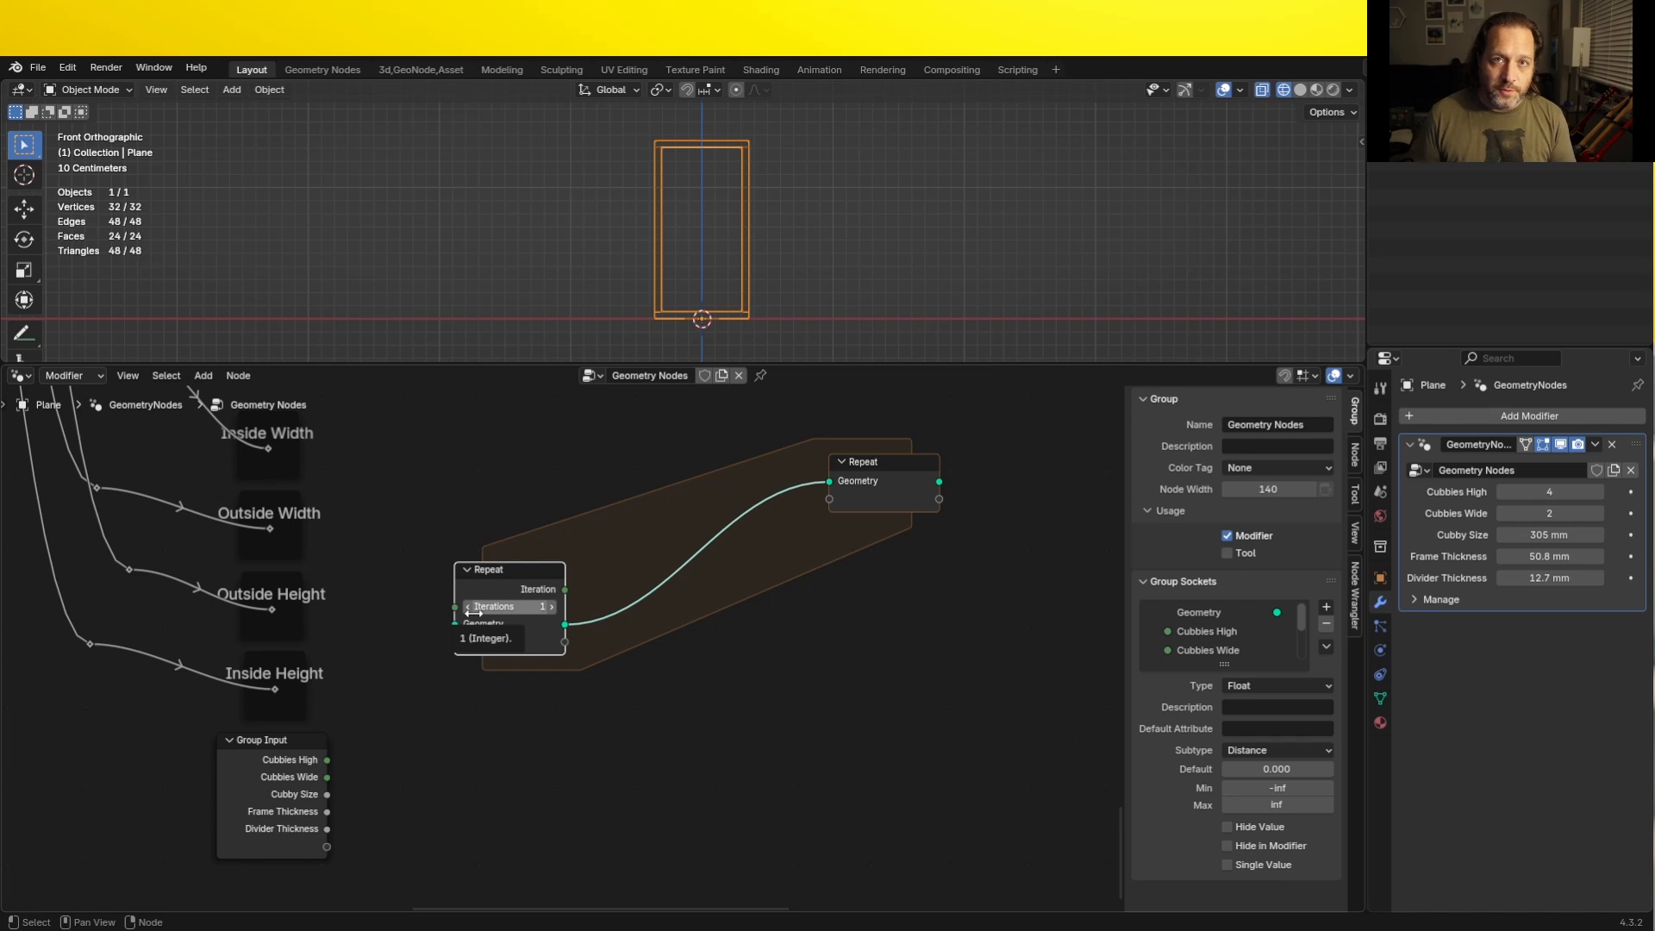
pyautogui.moveTo(886, 507); pyautogui.dragTo(898, 545)
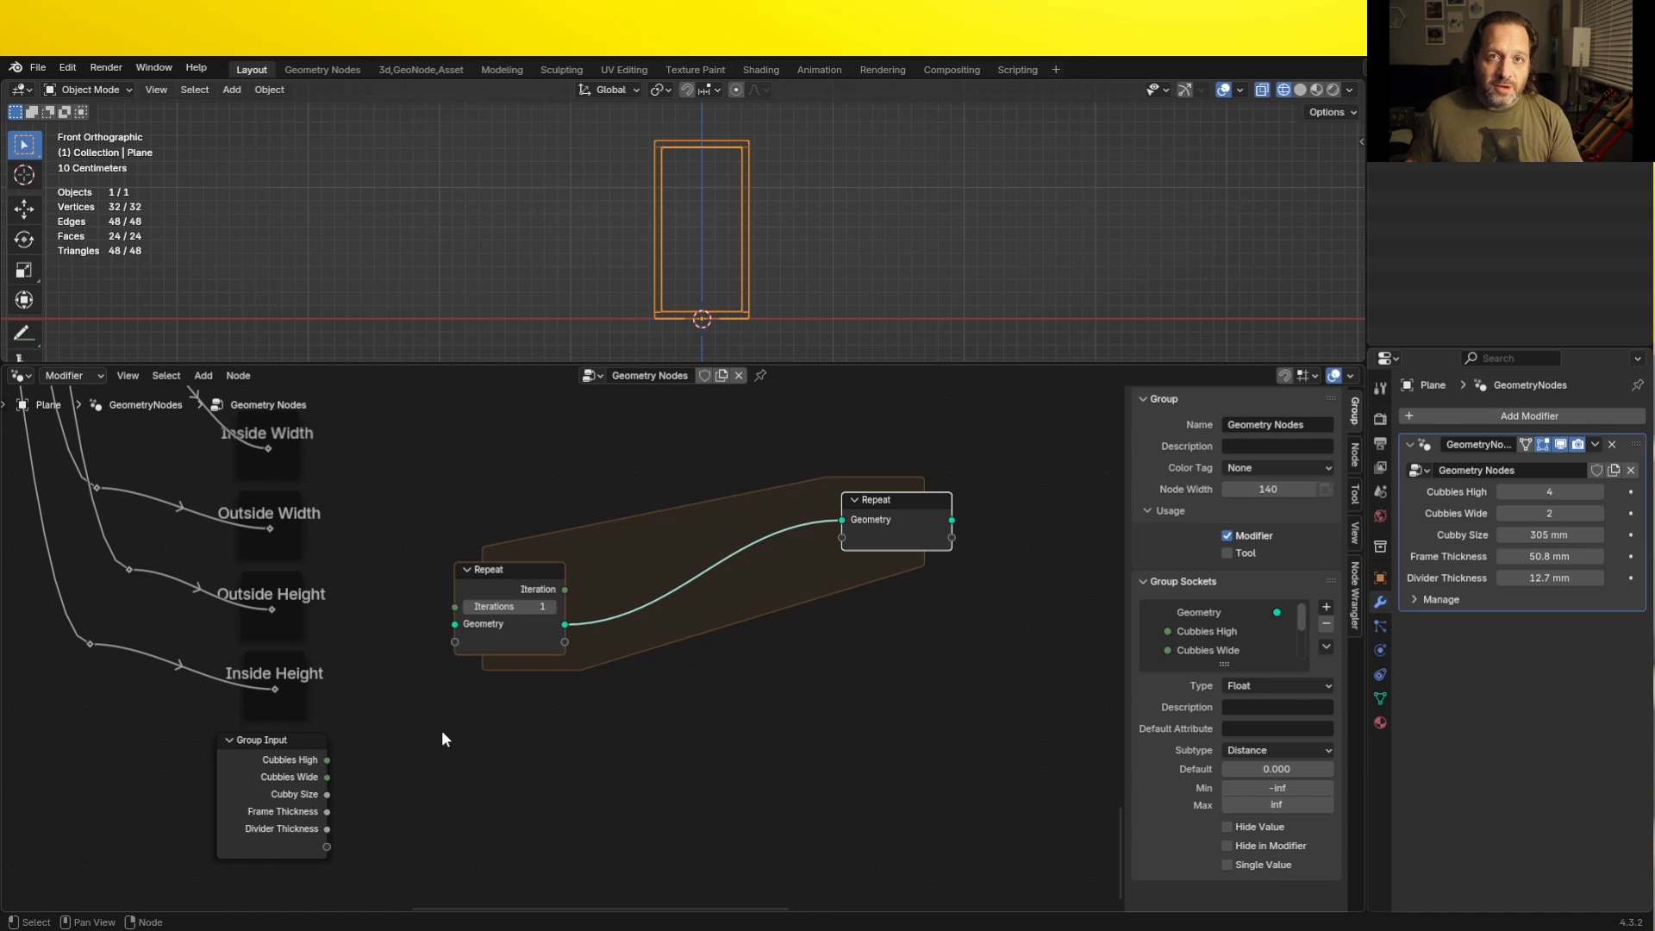
pyautogui.click(461, 634)
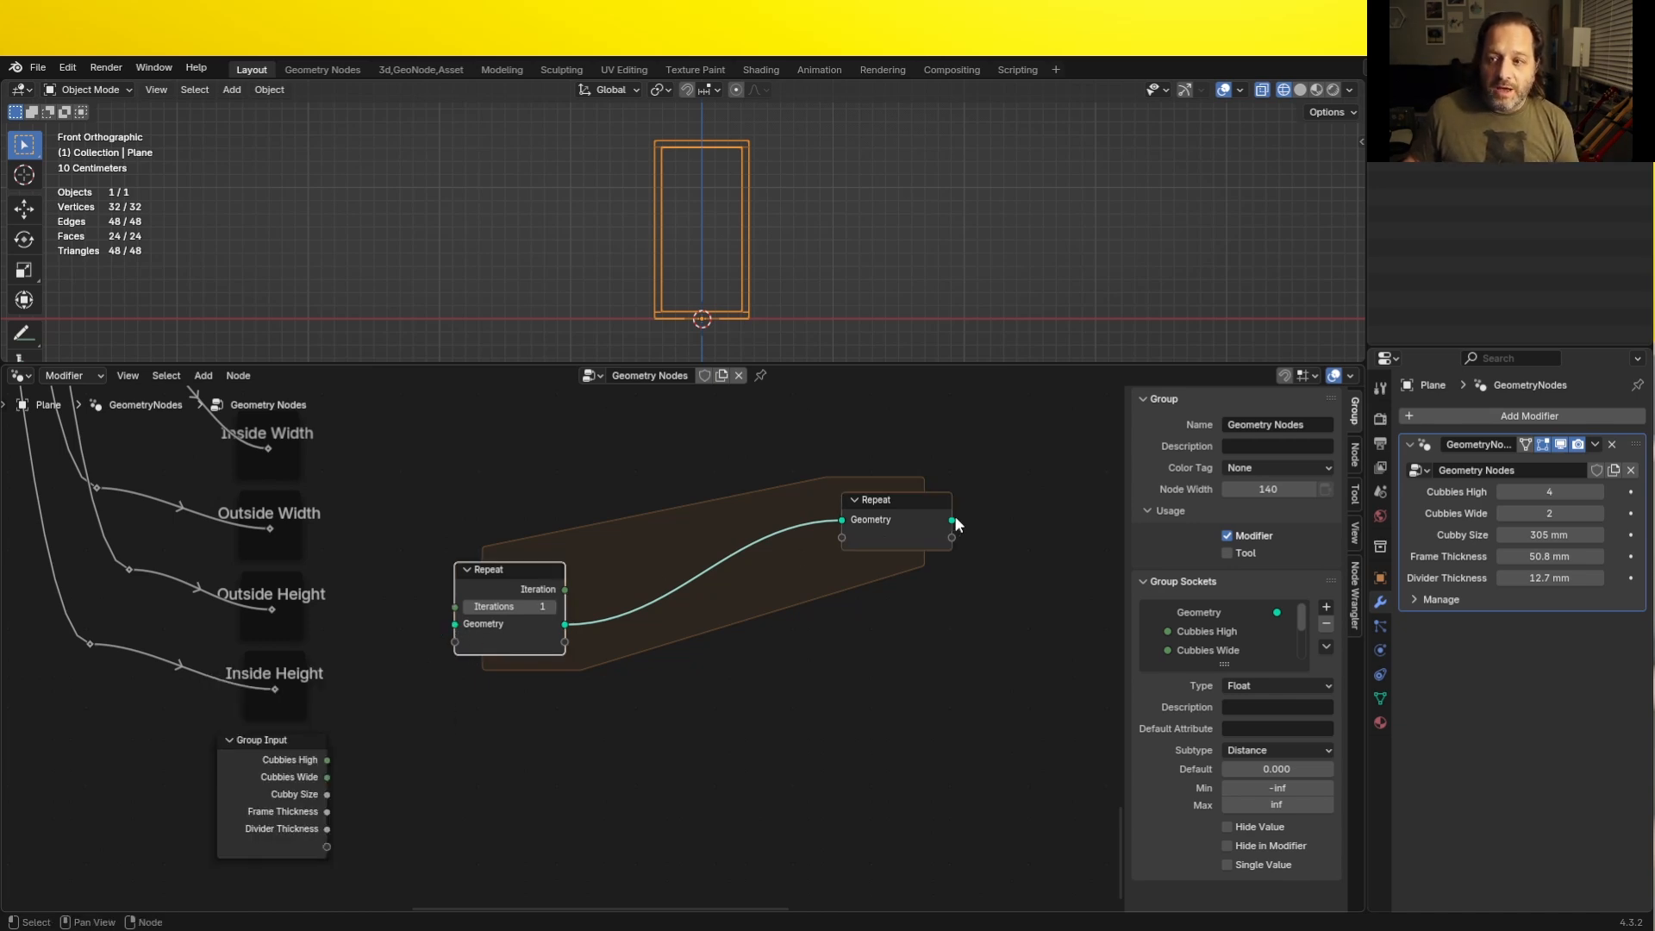
# - Nudge the Repeat zone's input and output nodes lower and slightly farther apart
pyautogui.moveTo(952, 521); pyautogui.dragTo(566, 587)
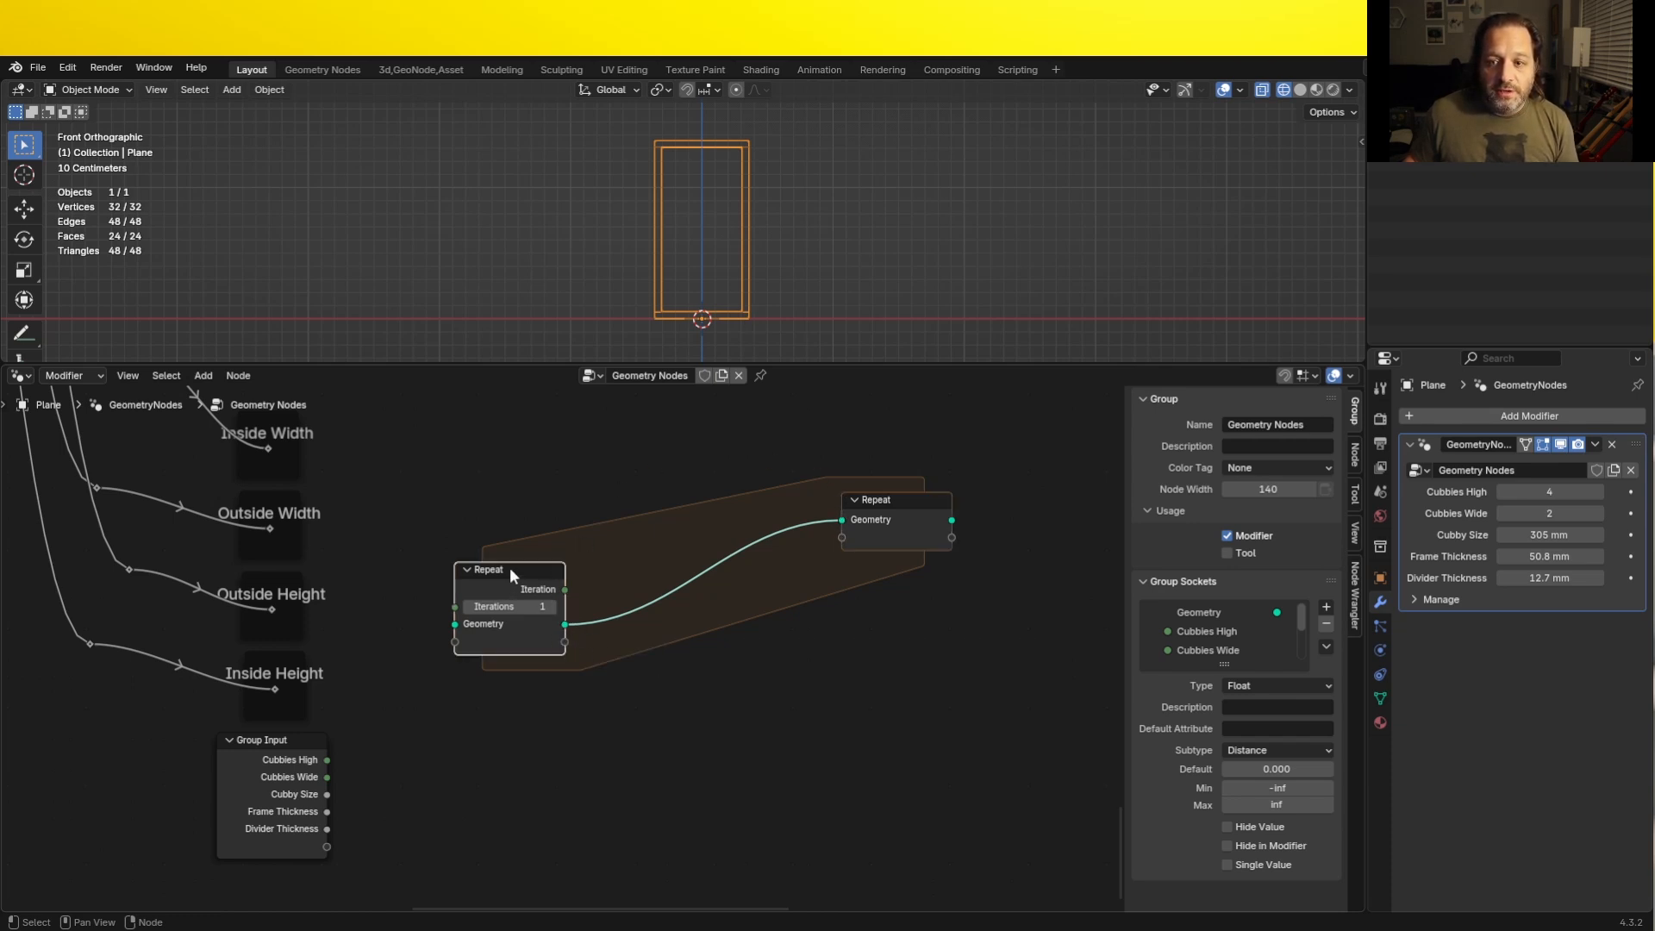
pyautogui.moveTo(510, 567)
pyautogui.mouseDown()
pyautogui.moveTo(485, 563)
pyautogui.moveTo(507, 558)
pyautogui.mouseUp()
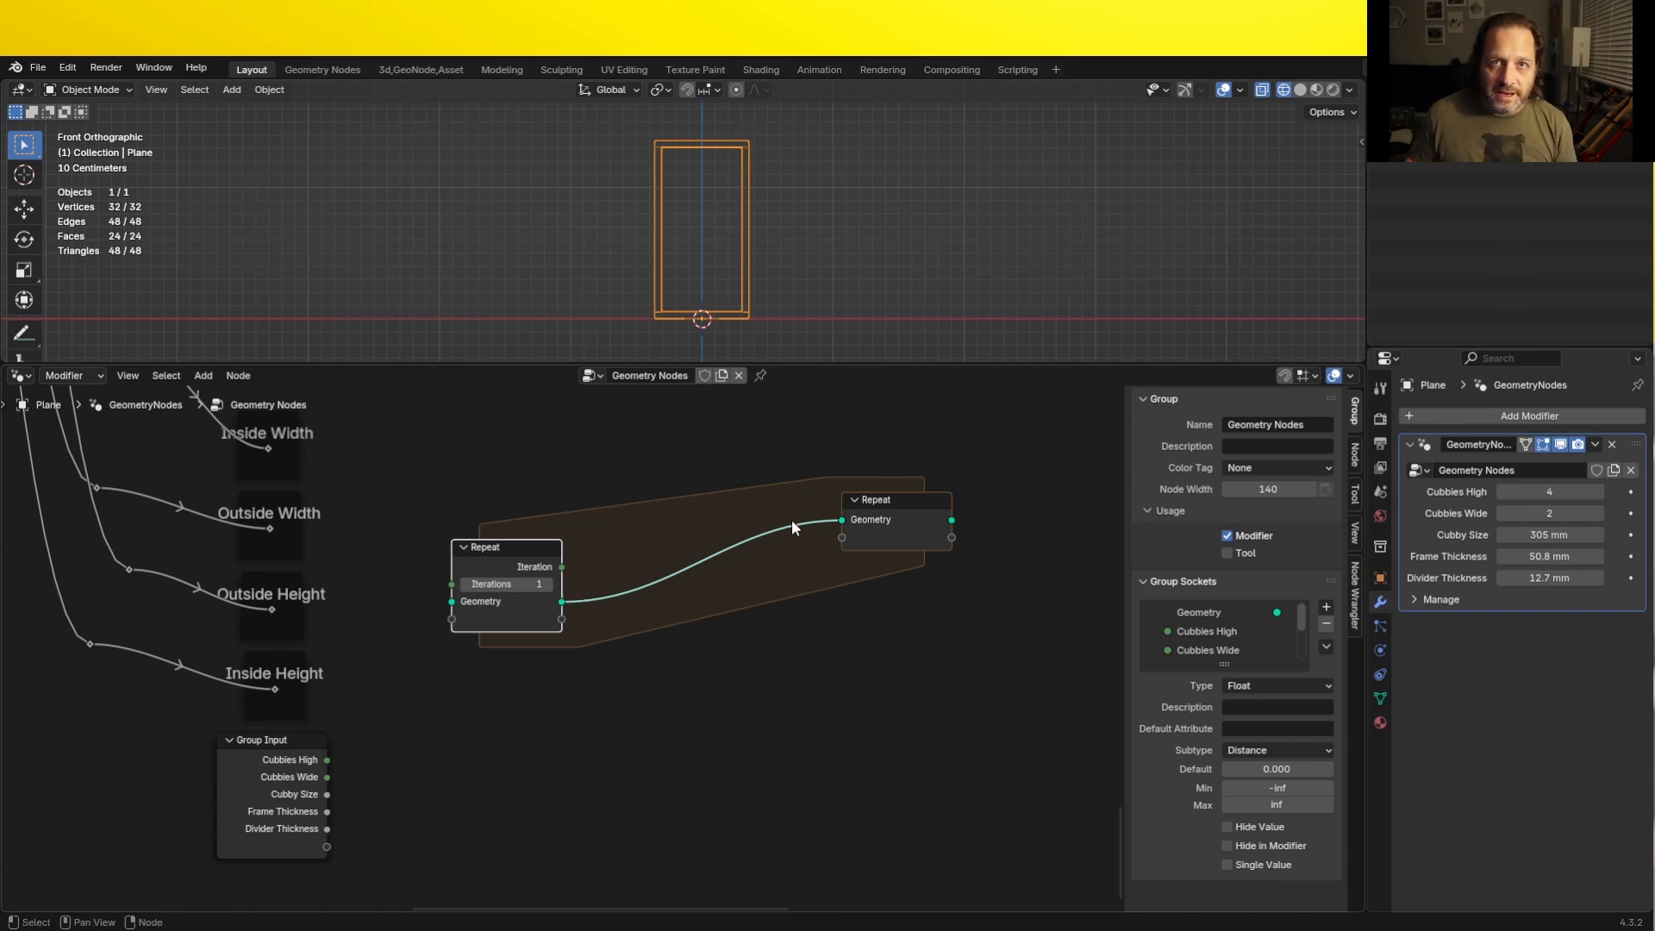
pyautogui.click(843, 523)
pyautogui.moveTo(841, 521); pyautogui.dragTo(837, 520)
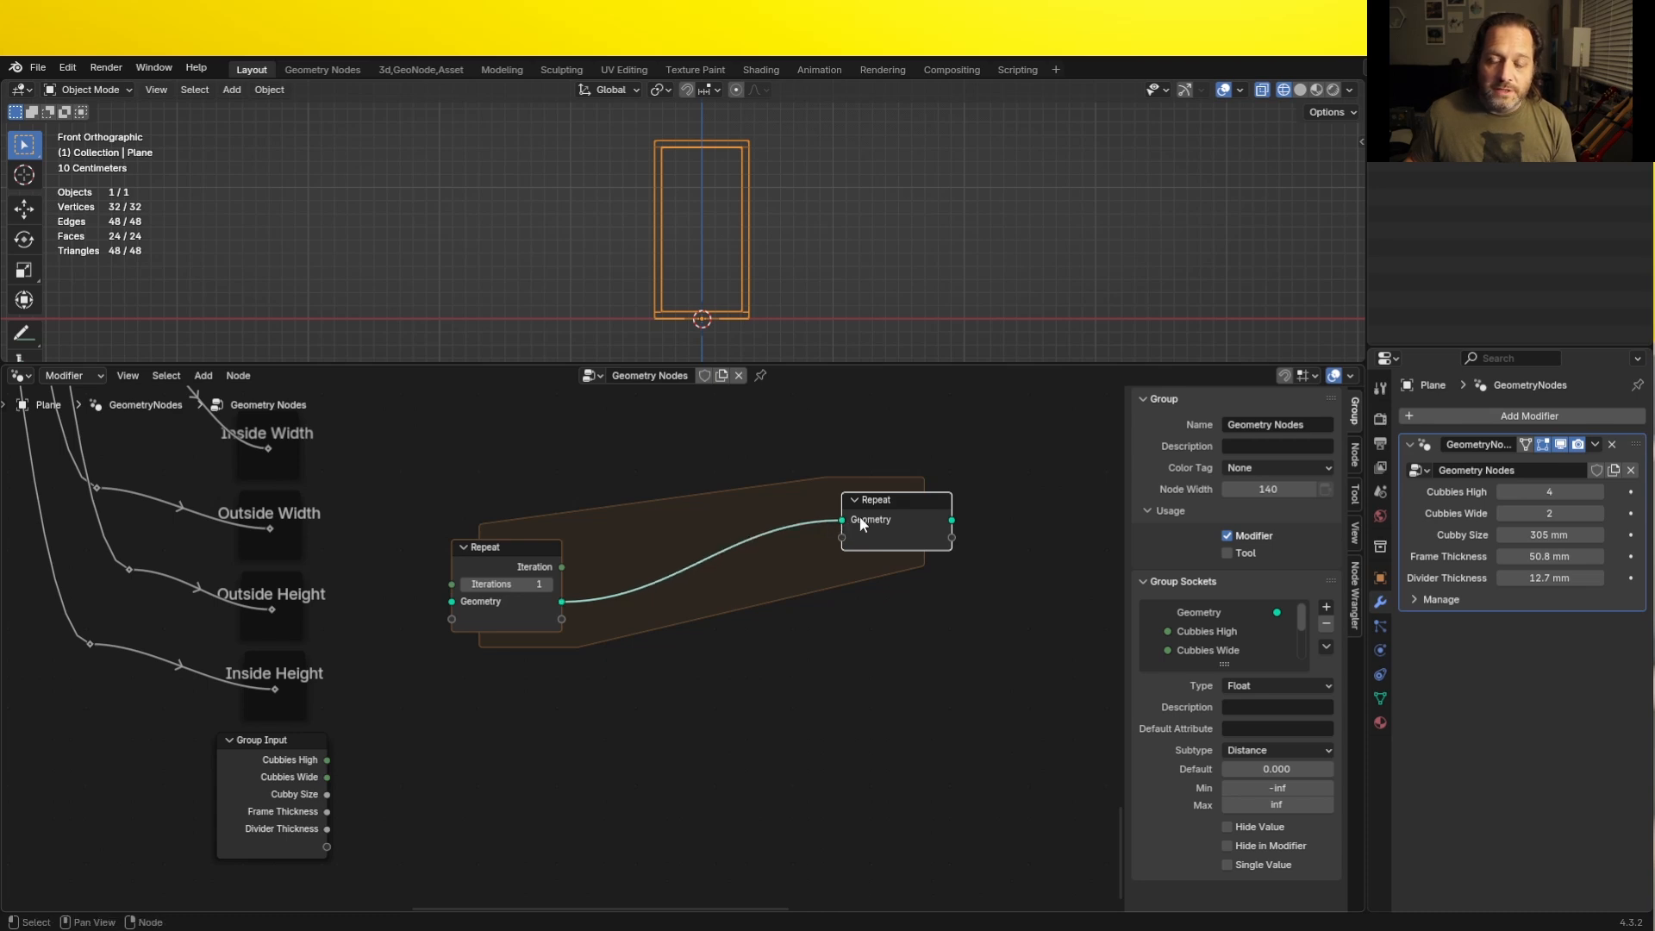
pyautogui.moveTo(951, 520); pyautogui.dragTo(961, 562)
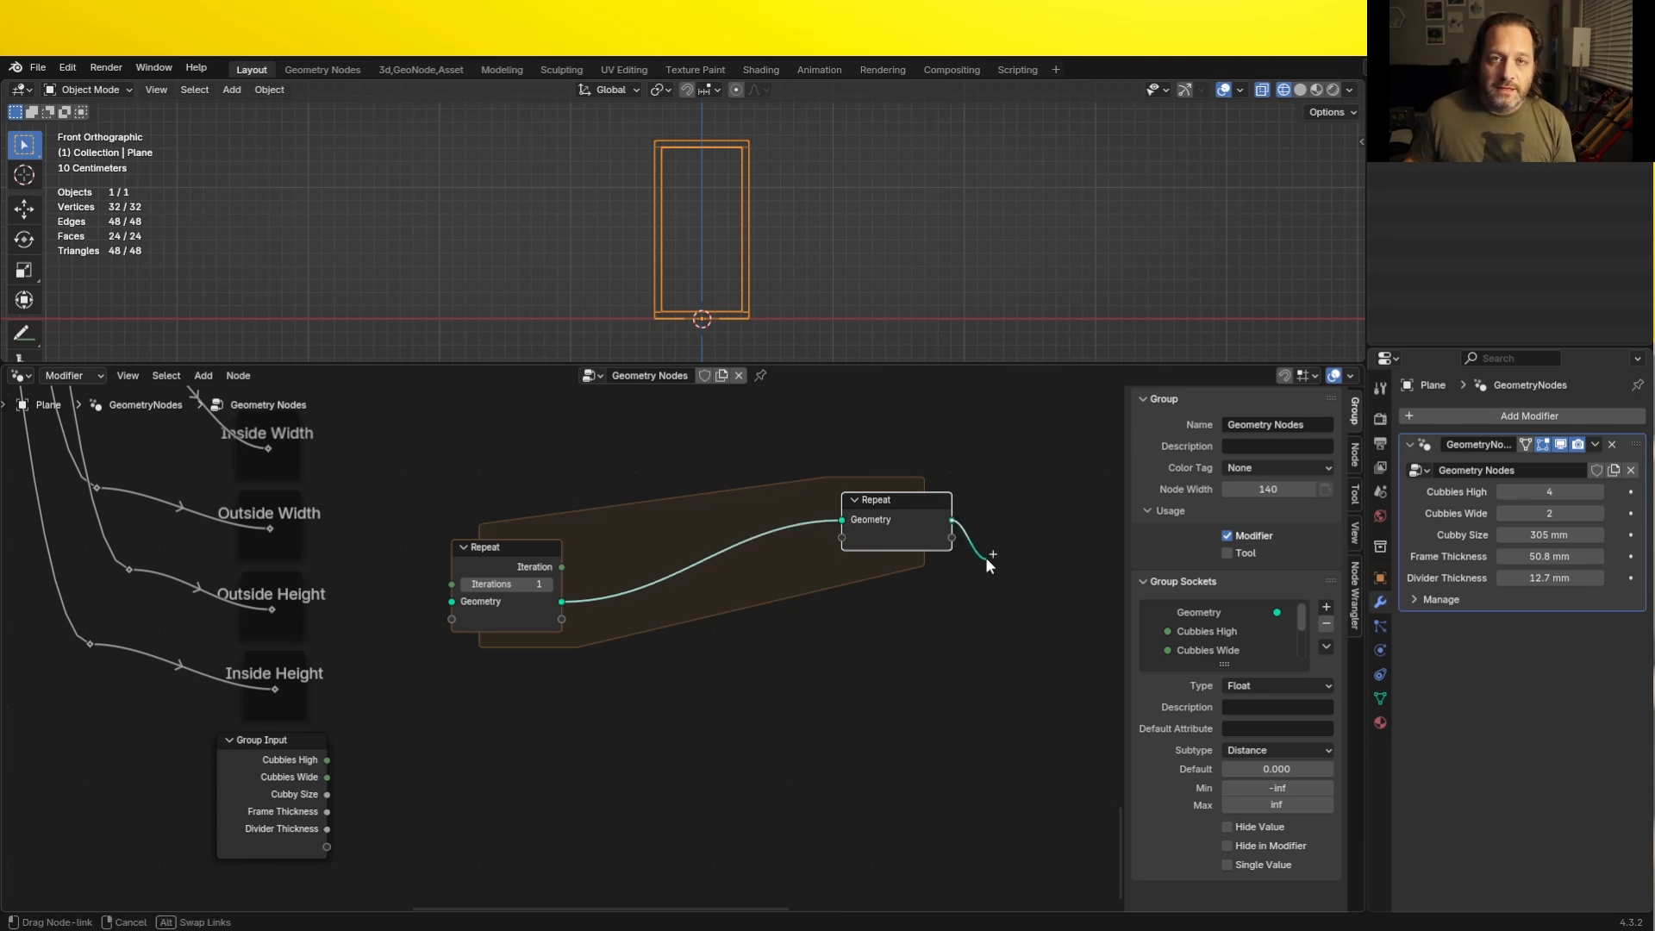
pyautogui.moveTo(997, 561); pyautogui.dragTo(997, 561)
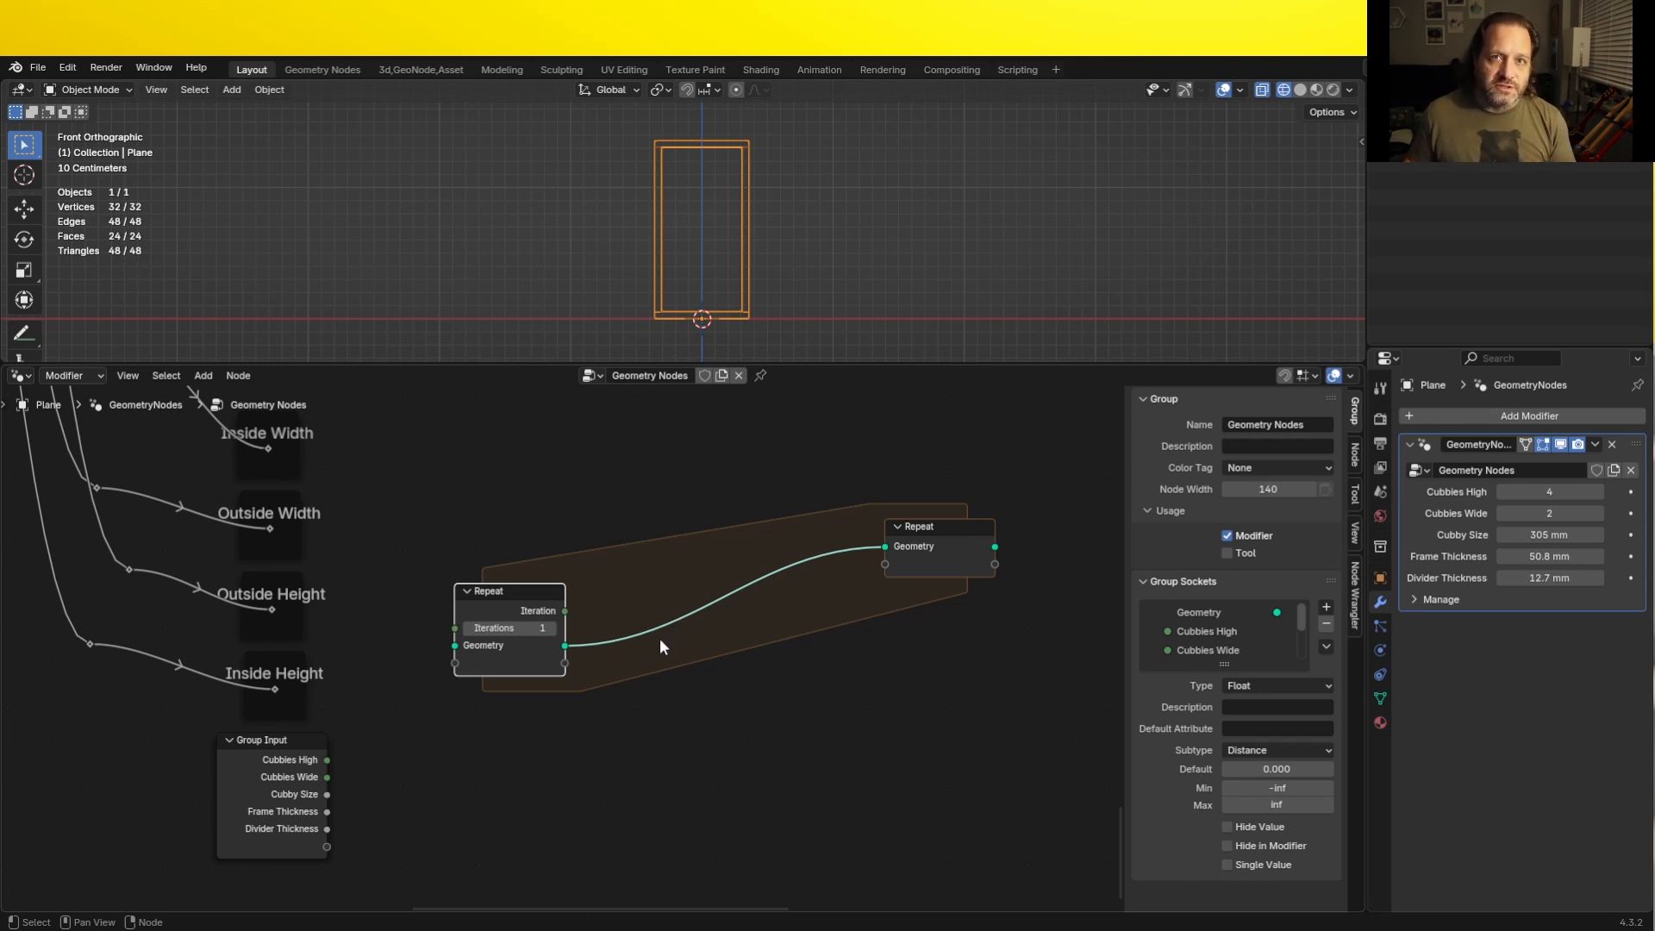
# - Add a mesh Cube primitive node above the Repeat zone
pyautogui.hotkey('shift', 'a')
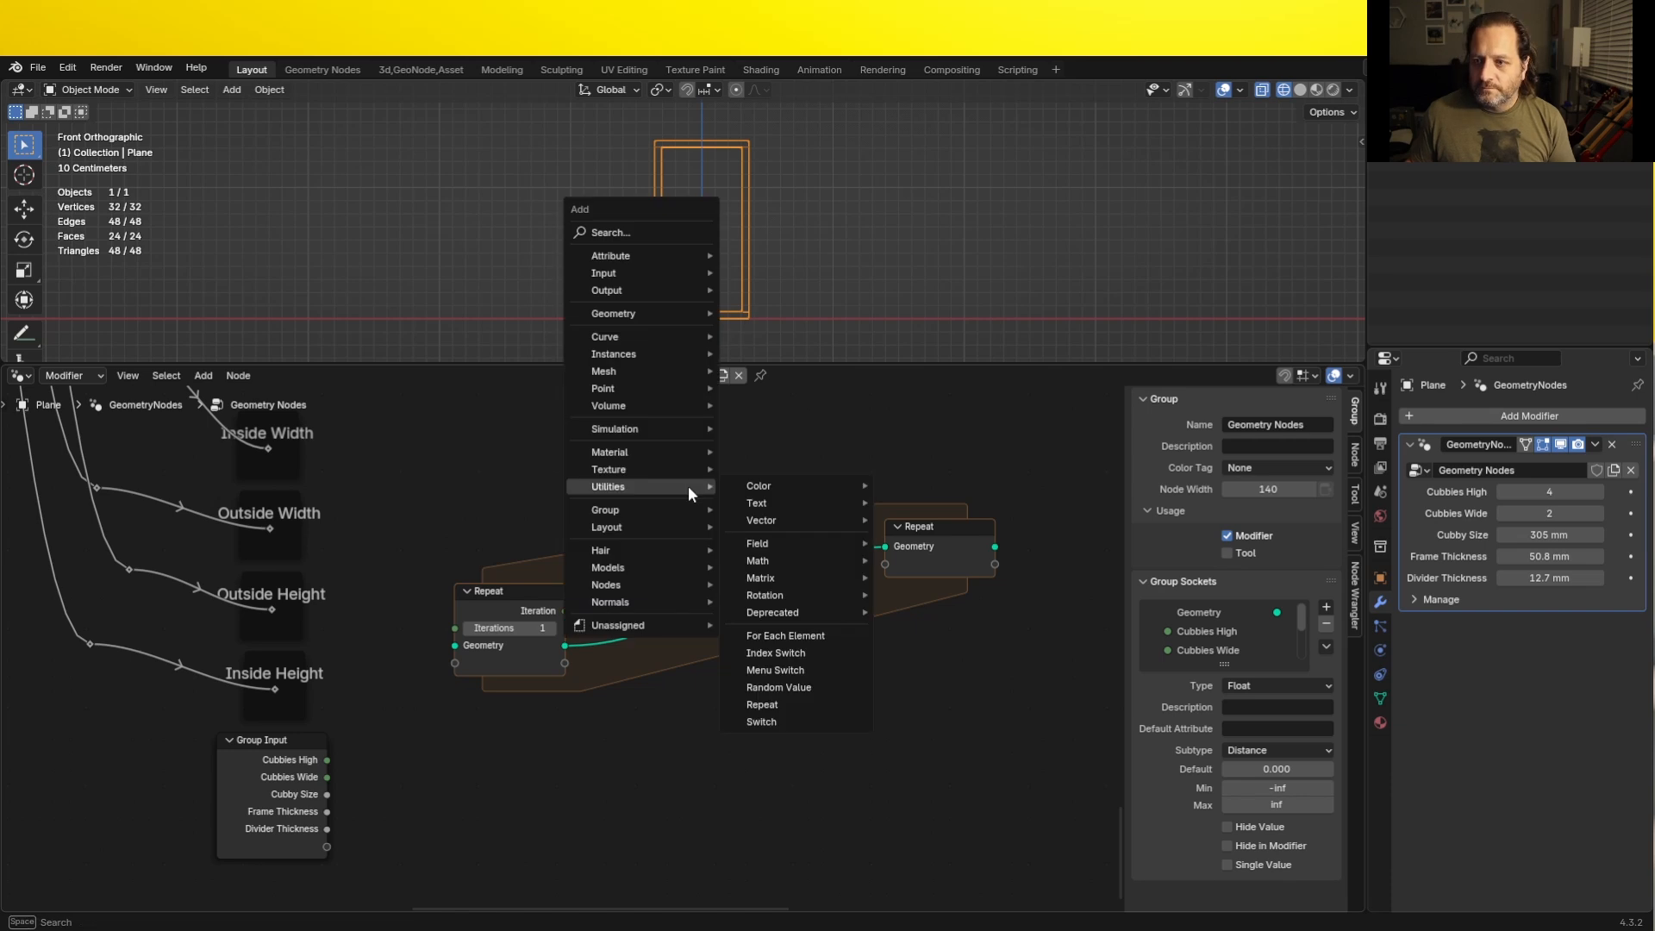
pyautogui.moveTo(702, 371)
pyautogui.moveTo(767, 445)
pyautogui.click(904, 462)
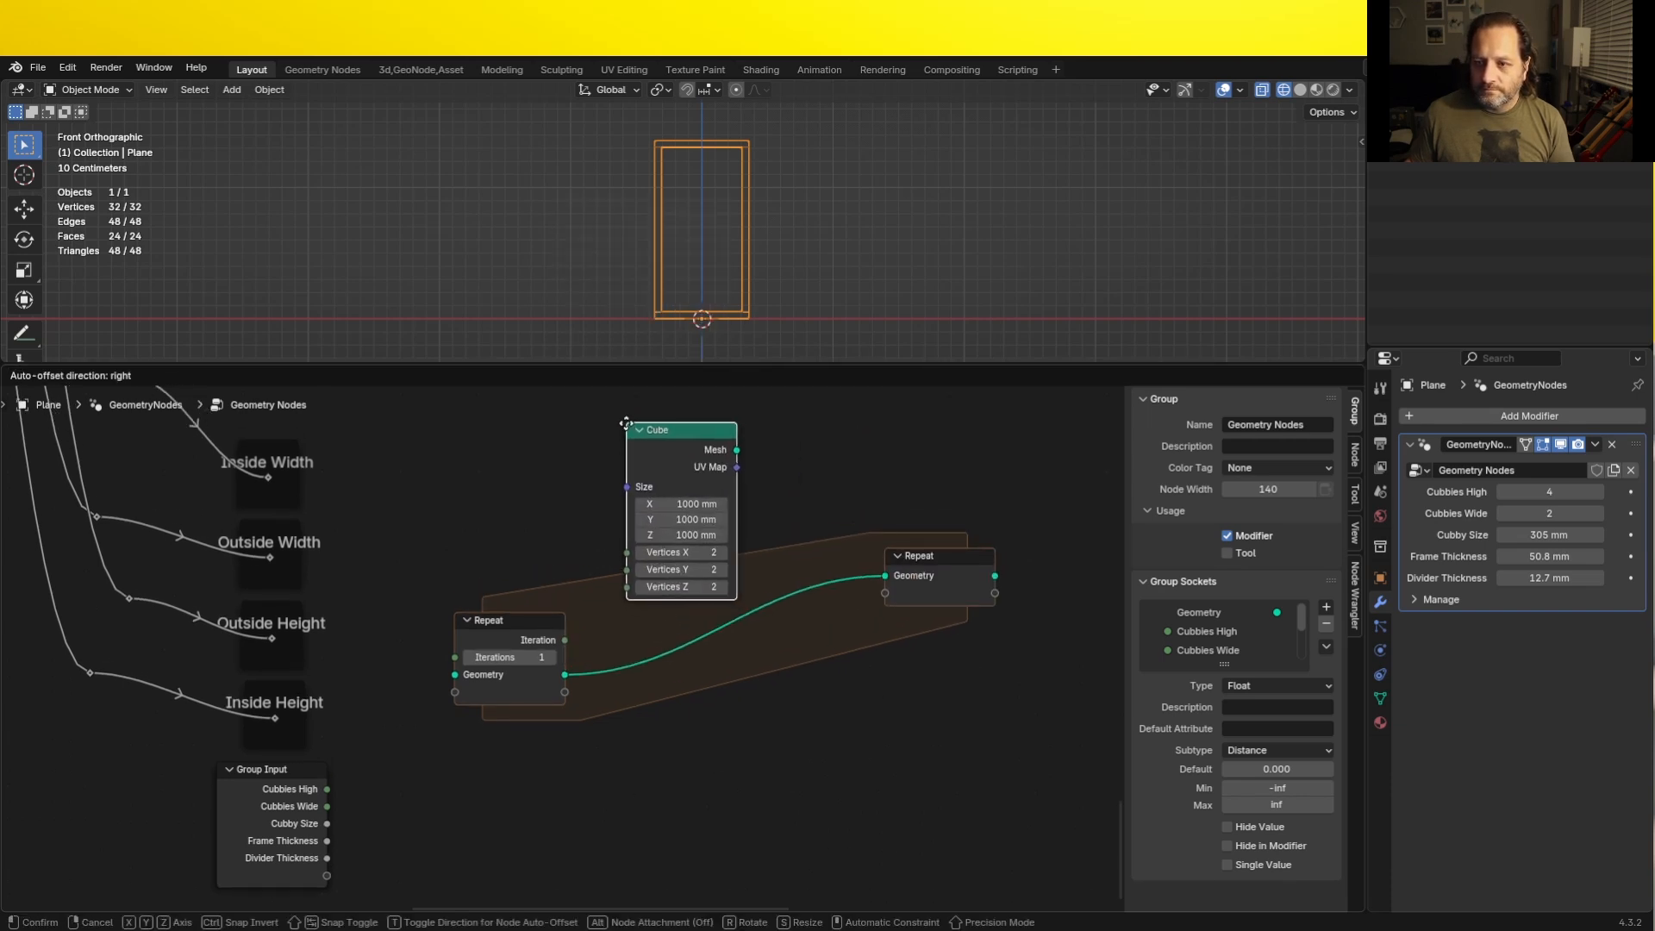
pyautogui.click(668, 487)
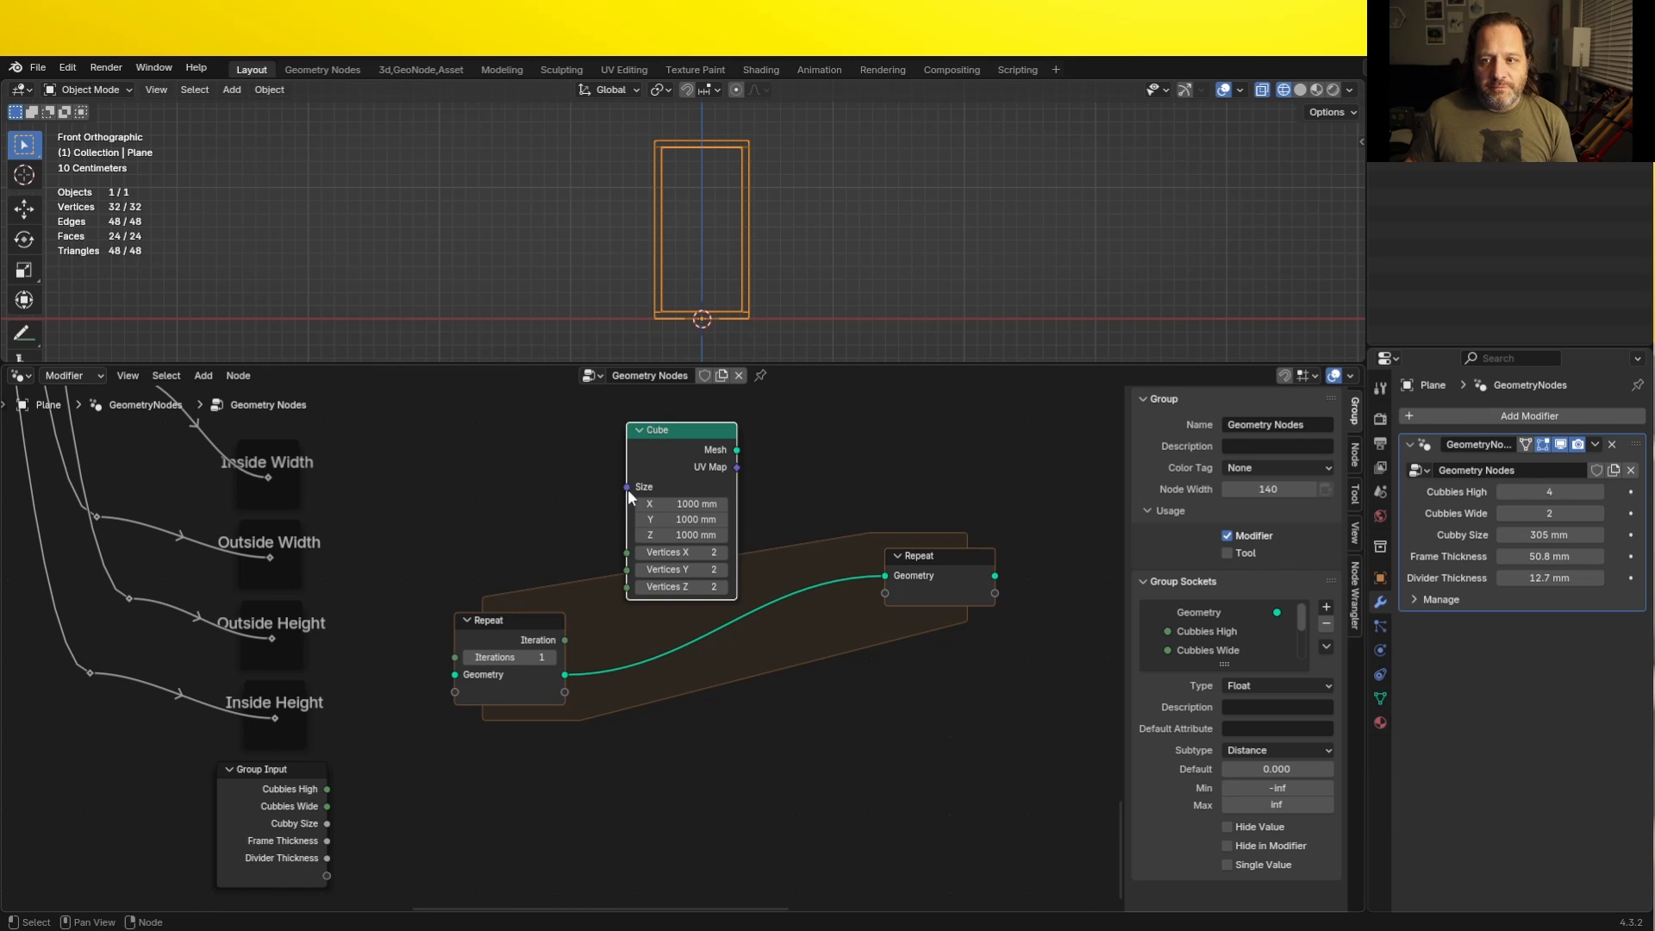
# - Feed the Cube's Size from a new Combine XYZ node placed just before it
pyautogui.moveTo(627, 489); pyautogui.dragTo(568, 527)
pyautogui.write('c')
pyautogui.press('Return')
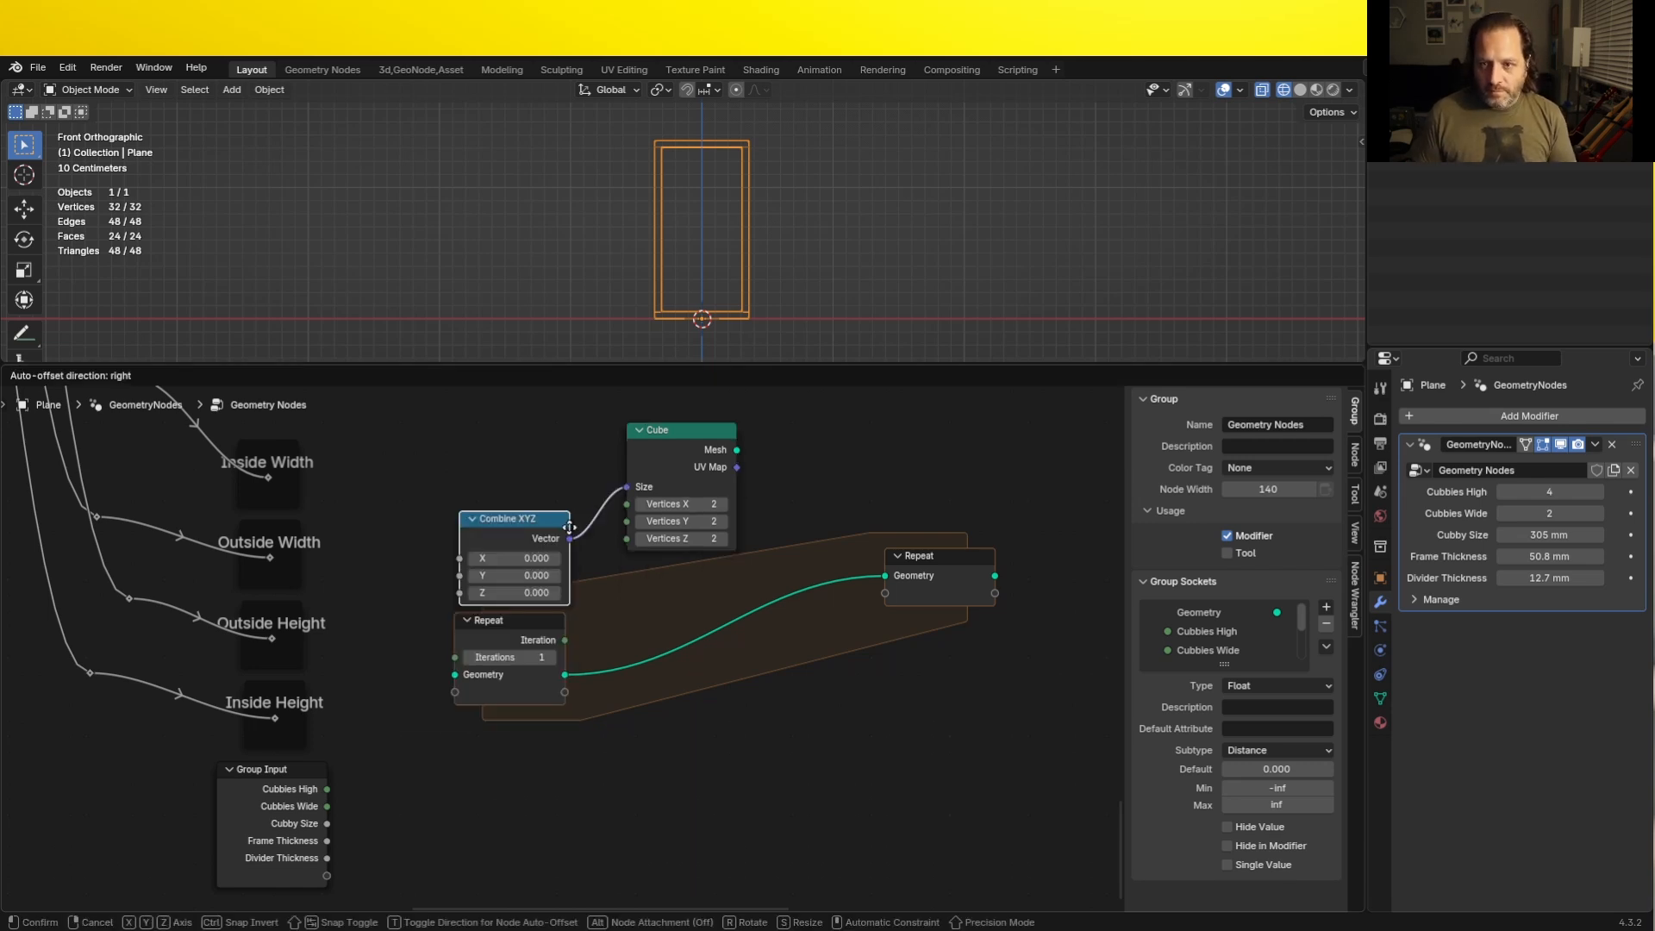
pyautogui.click(592, 471)
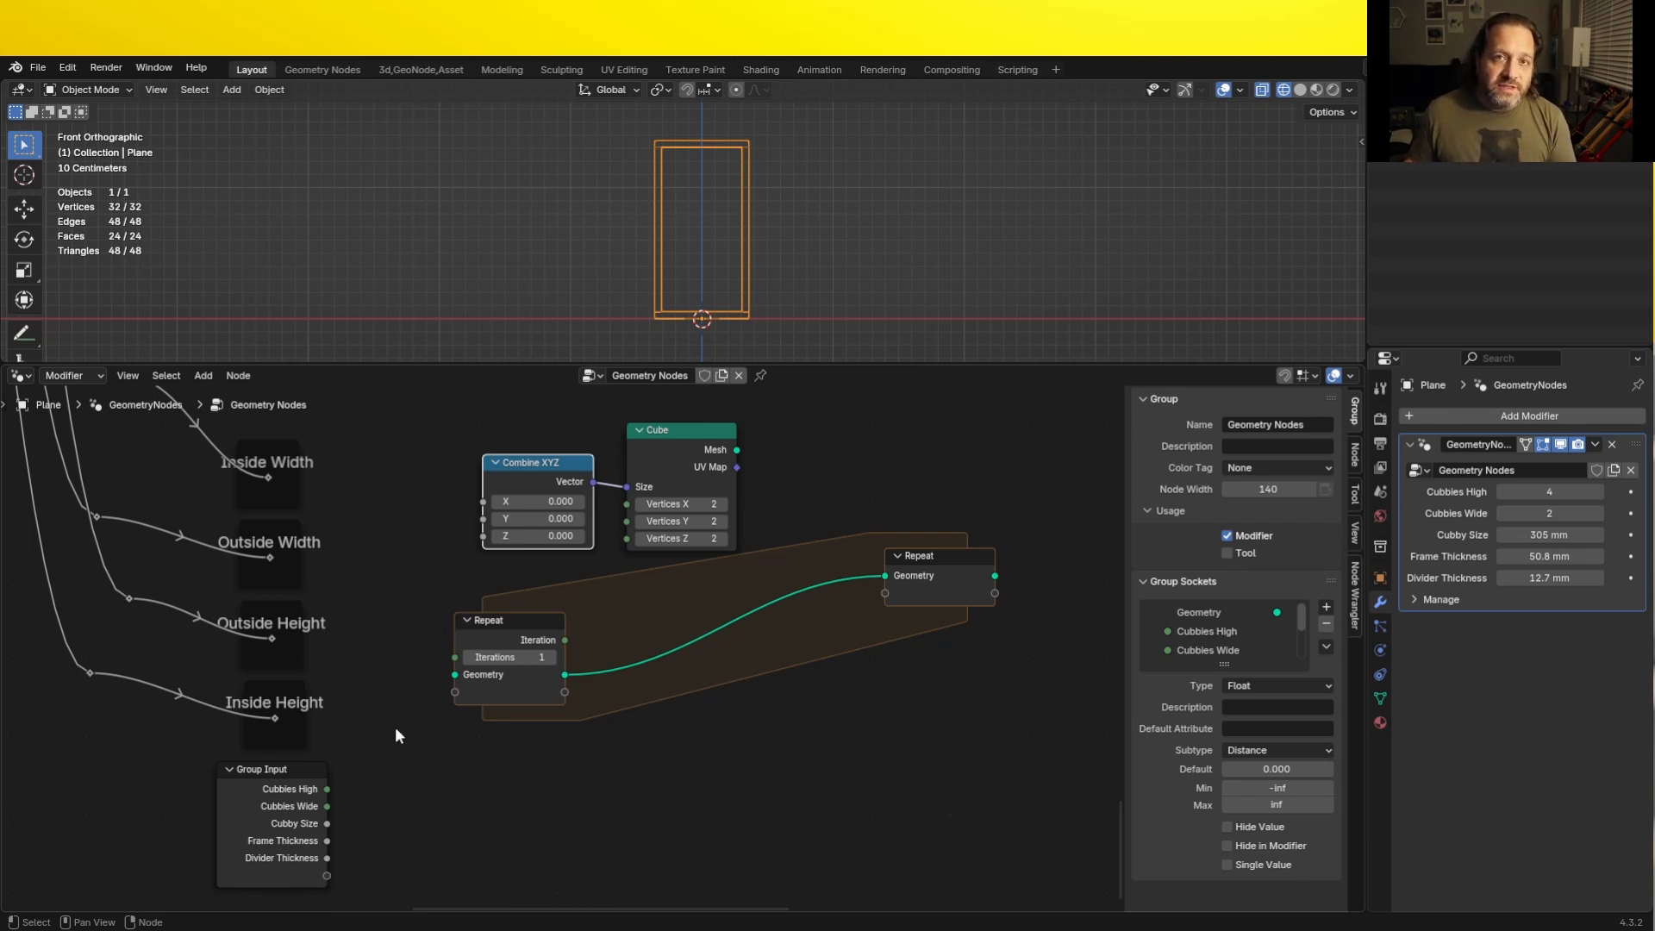
# - Connect Inside Width to X, Cubby Size to Y and Divider Thickness to Z of the Combine XYZ node
pyautogui.moveTo(327, 859); pyautogui.dragTo(477, 546)
pyautogui.moveTo(502, 624); pyautogui.dragTo(546, 643)
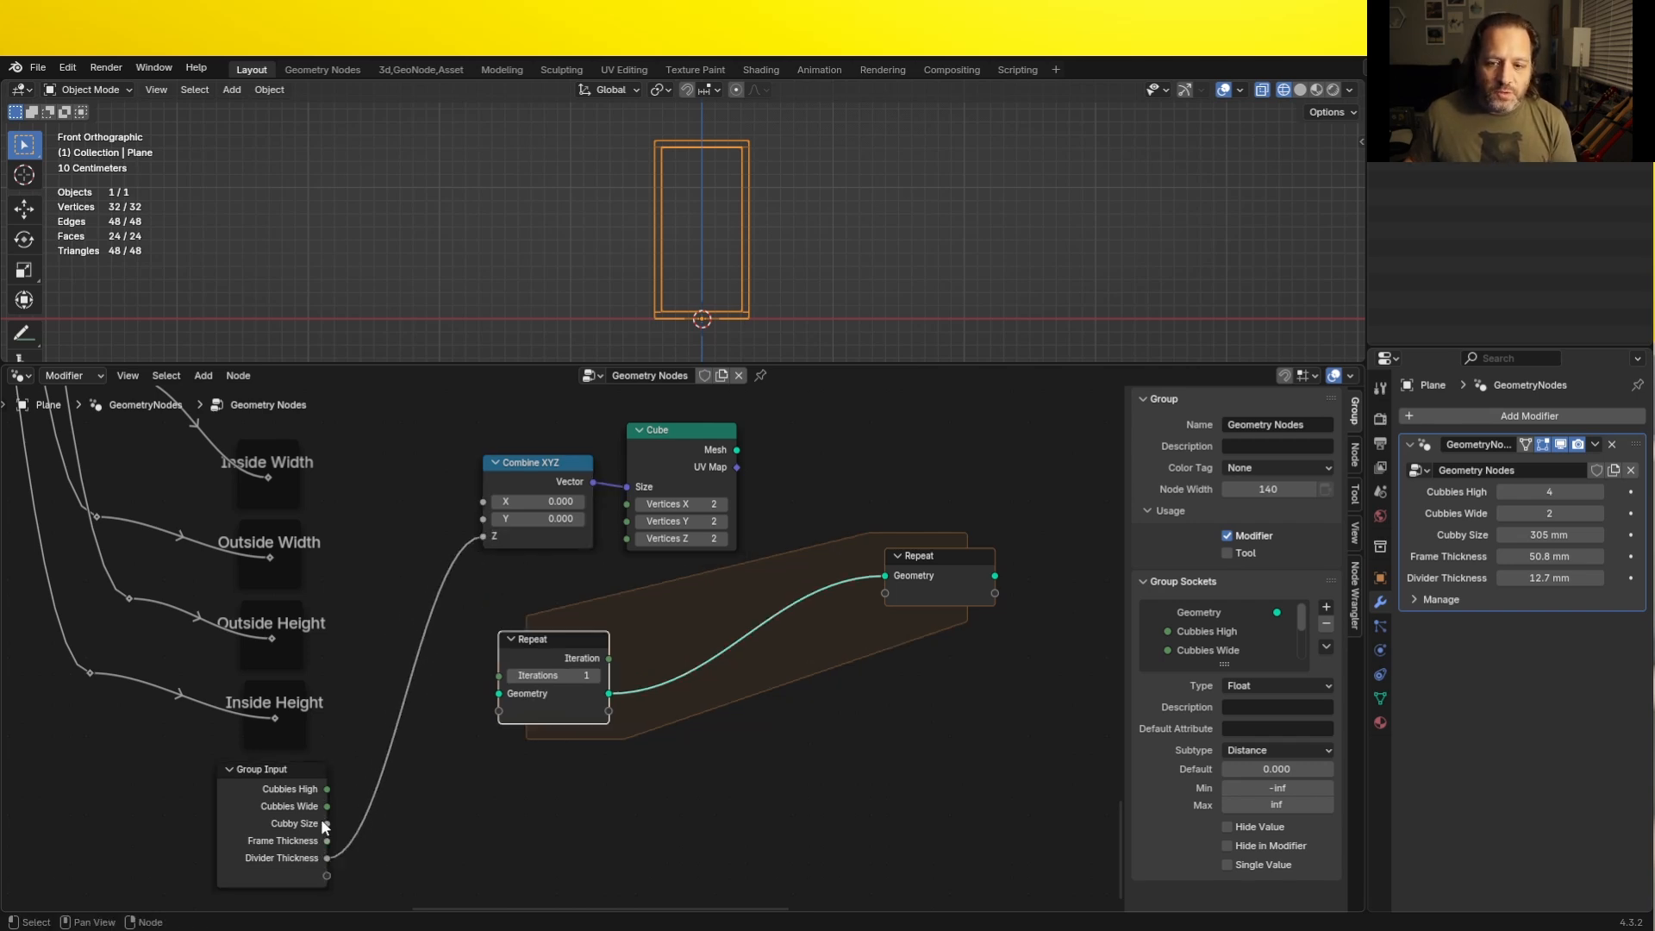
pyautogui.moveTo(327, 823); pyautogui.dragTo(491, 517)
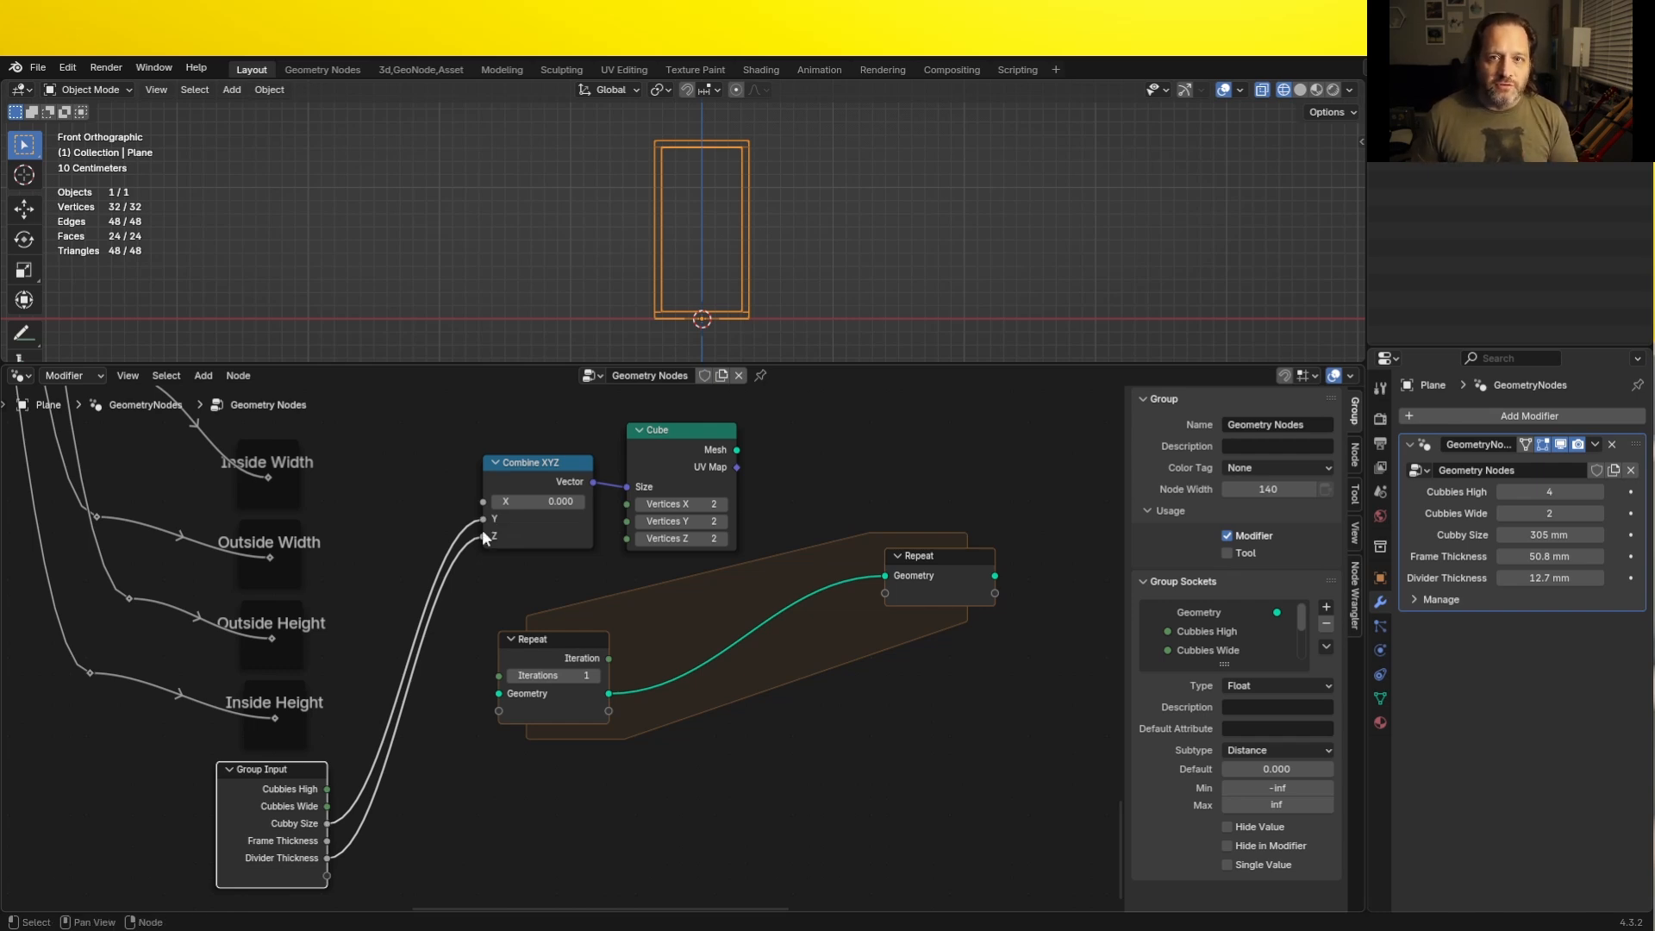
pyautogui.moveTo(269, 478); pyautogui.dragTo(483, 501)
# - Move the Group Output node down beside the Repeat zone's output node
pyautogui.moveTo(898, 551); pyautogui.dragTo(886, 532)
pyautogui.scroll(-10, 776, 517)
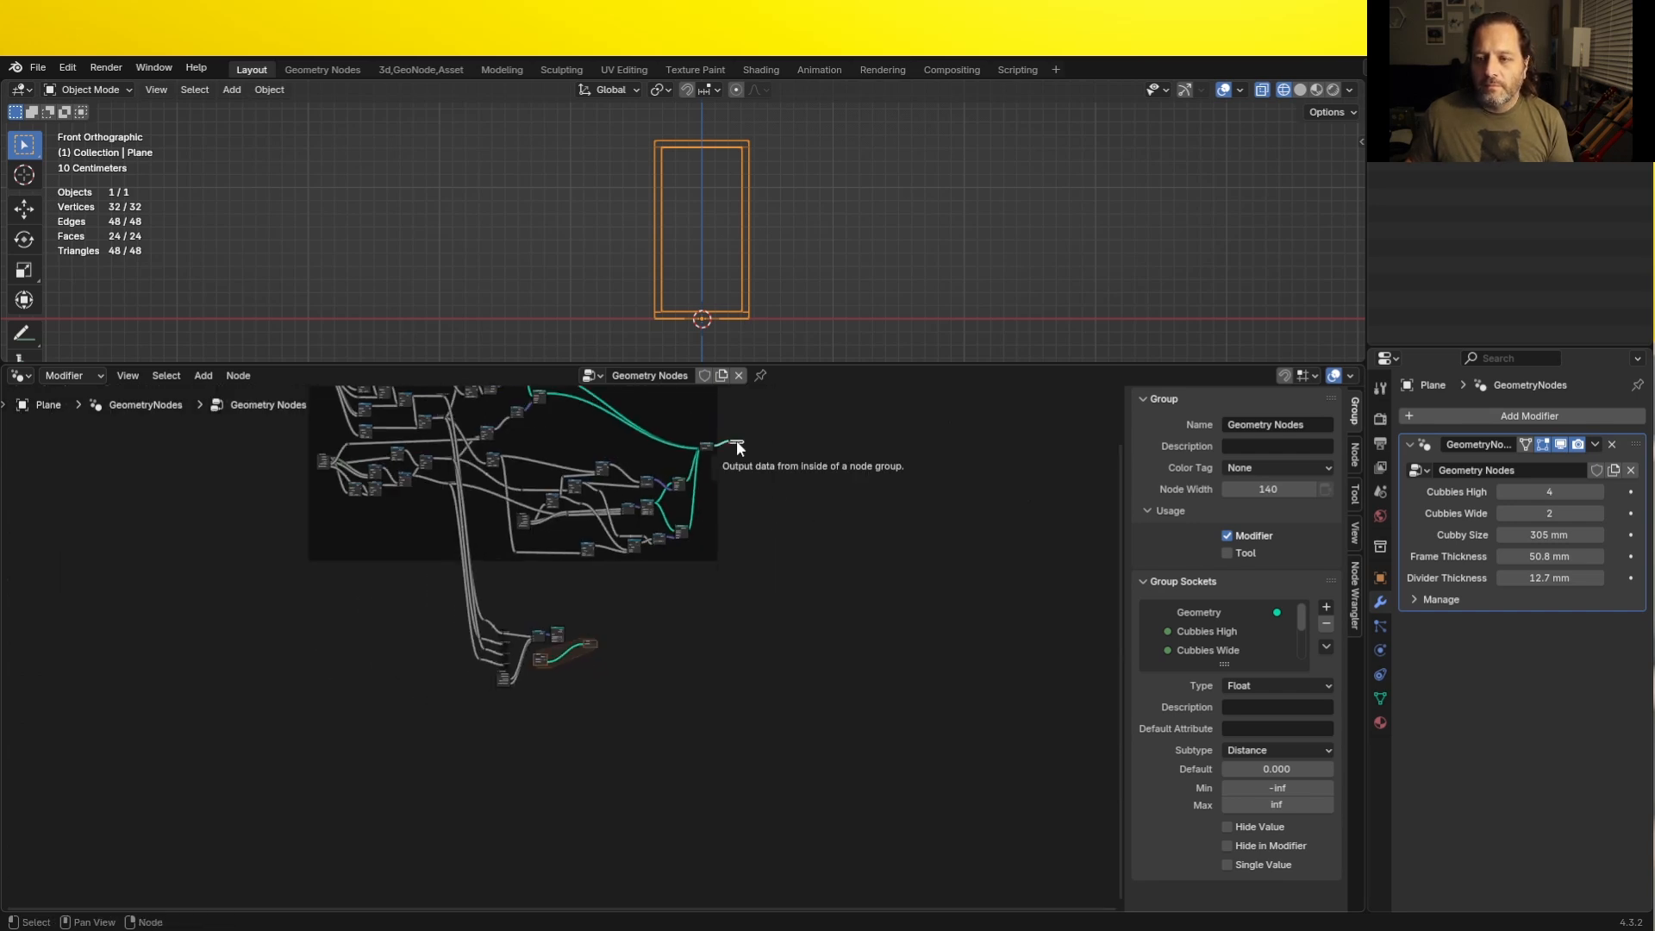
pyautogui.scroll(10, 583, 620)
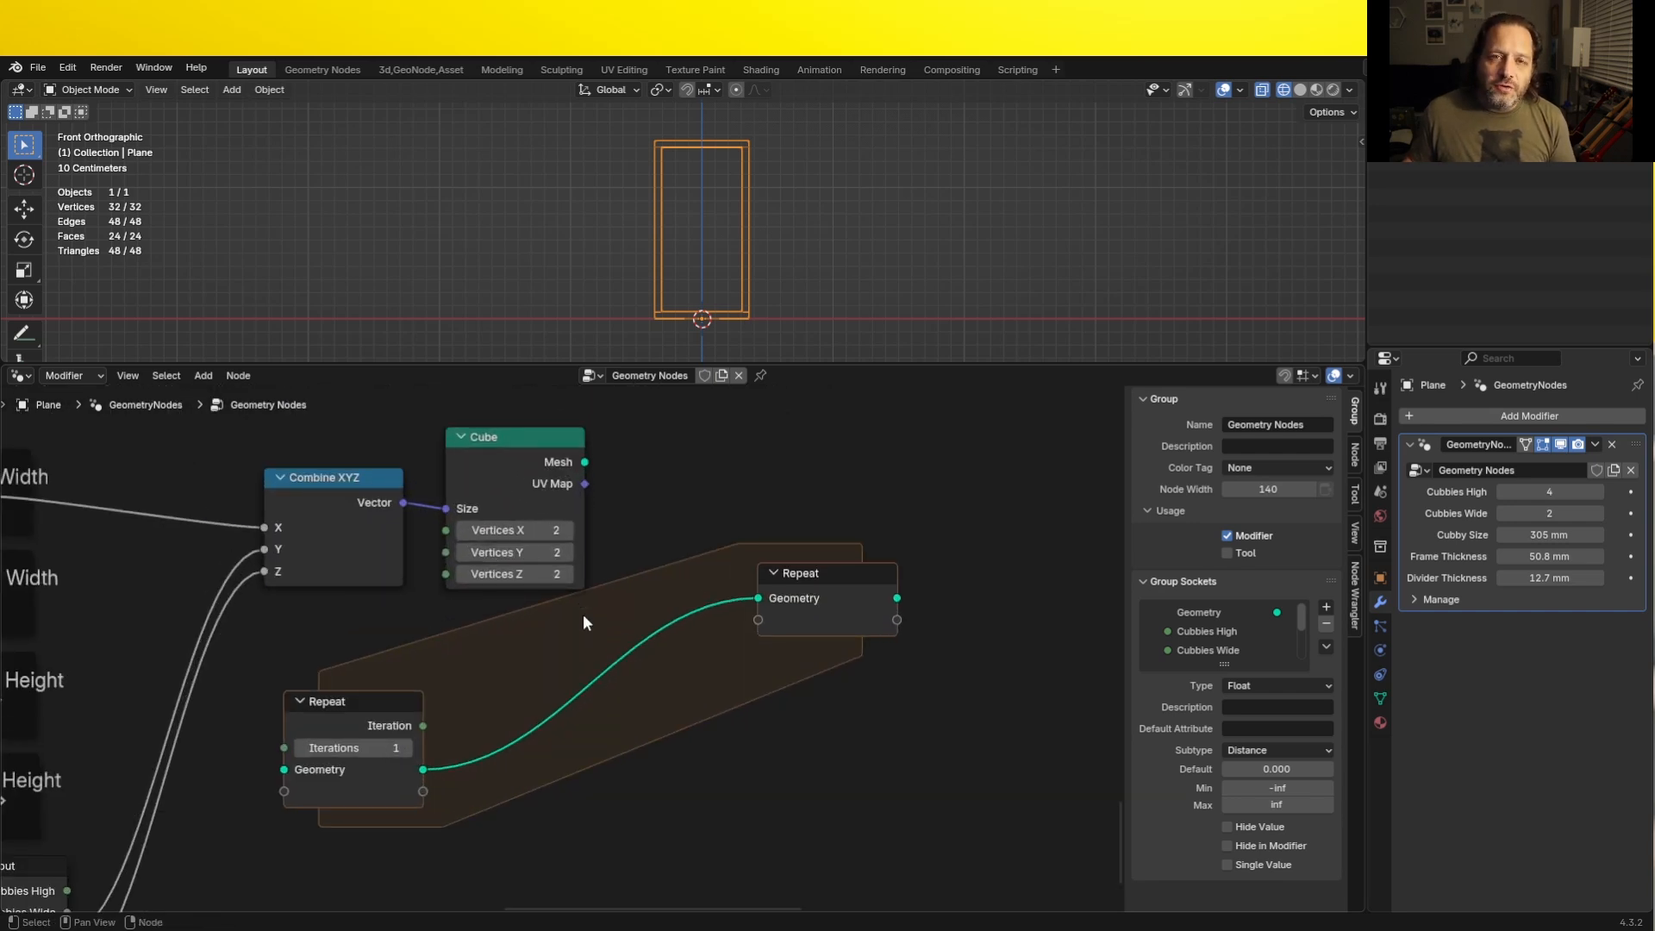
pyautogui.scroll(-10, 991, 543)
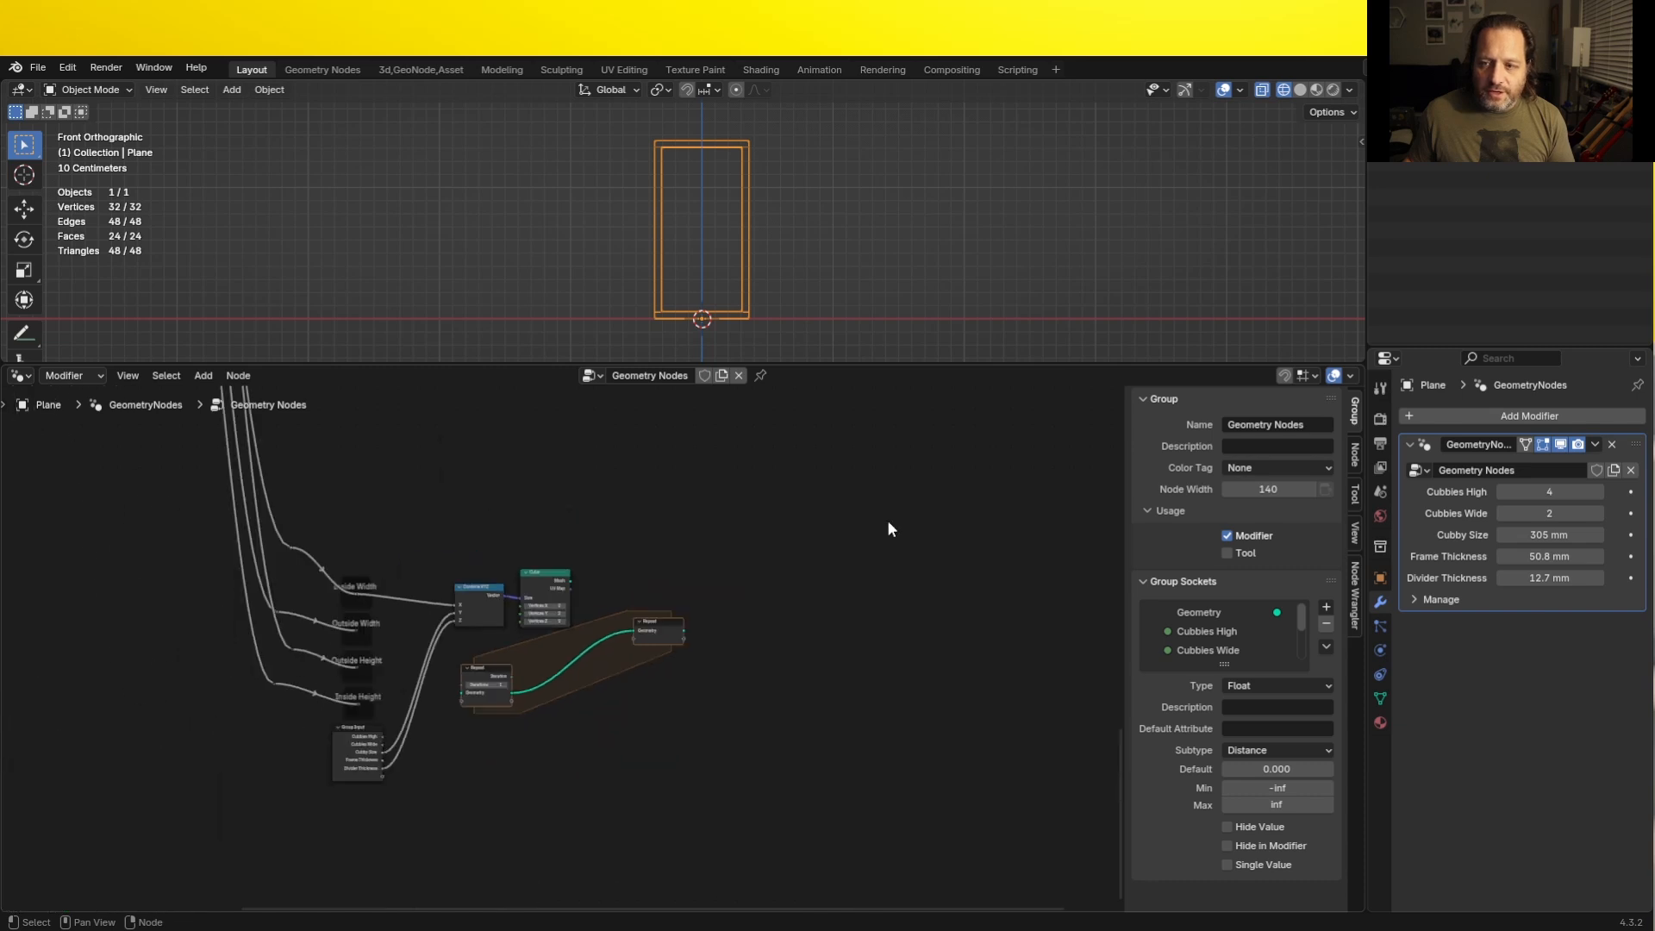
pyautogui.moveTo(886, 520); pyautogui.dragTo(665, 737, button='middle')
pyautogui.scroll(-8, 665, 738)
pyautogui.moveTo(758, 394); pyautogui.dragTo(588, 720)
pyautogui.scroll(8, 362, 794)
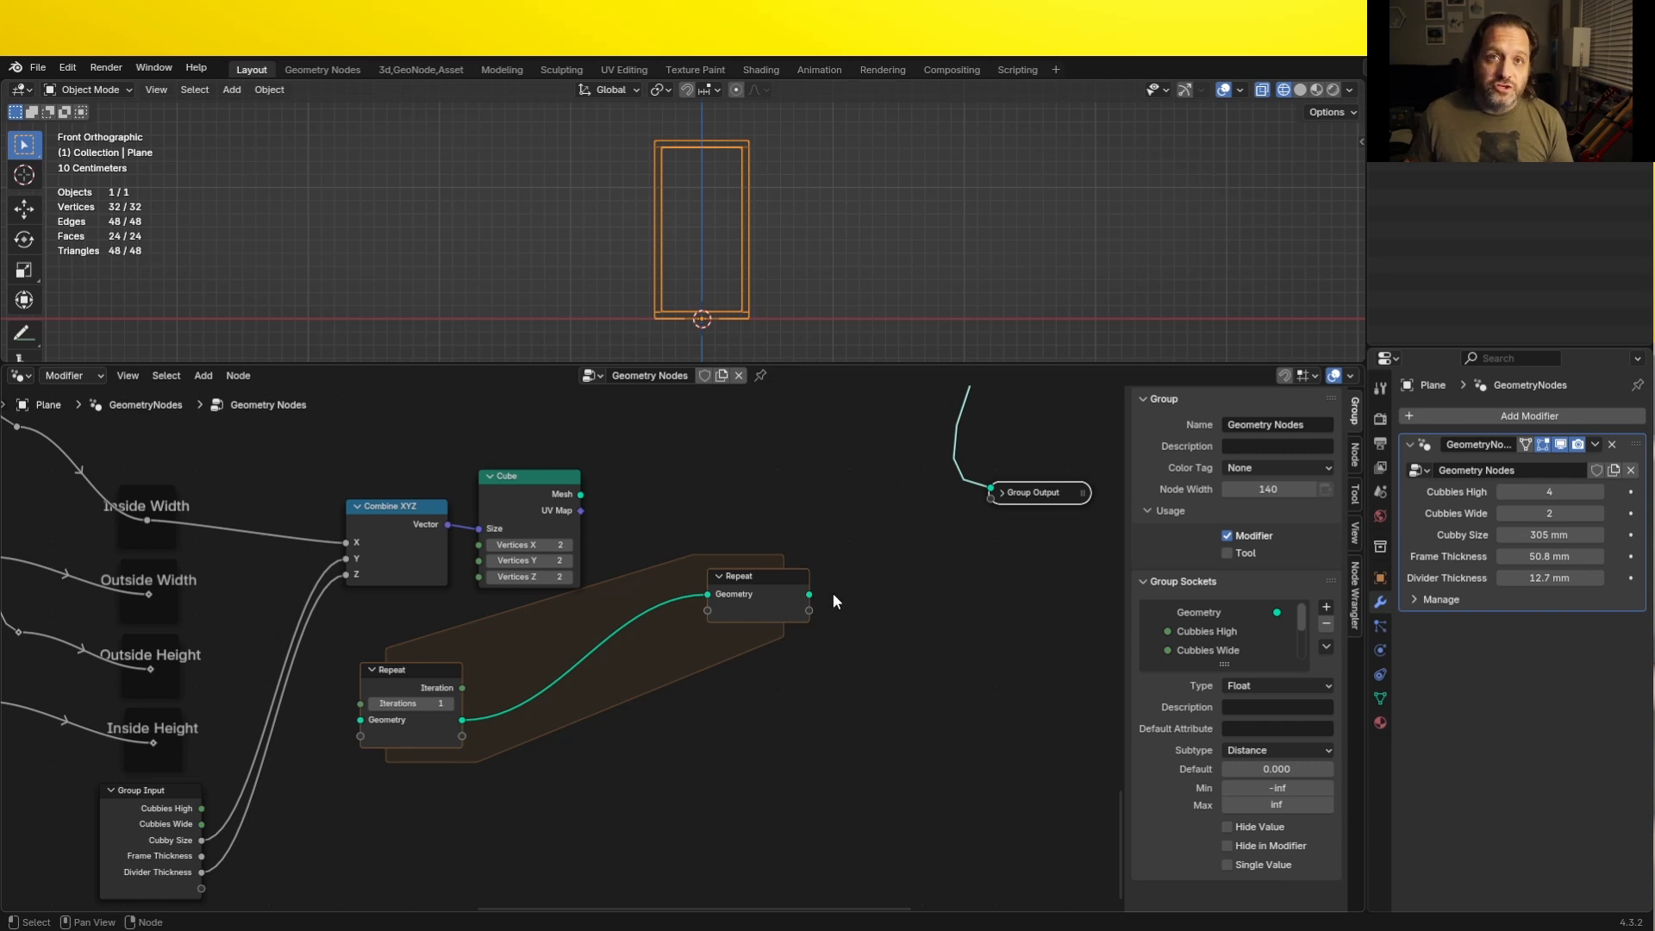
# - Insert a Join Geometry node on the link leading into the Group Output
pyautogui.hotkey('shift', 'a')
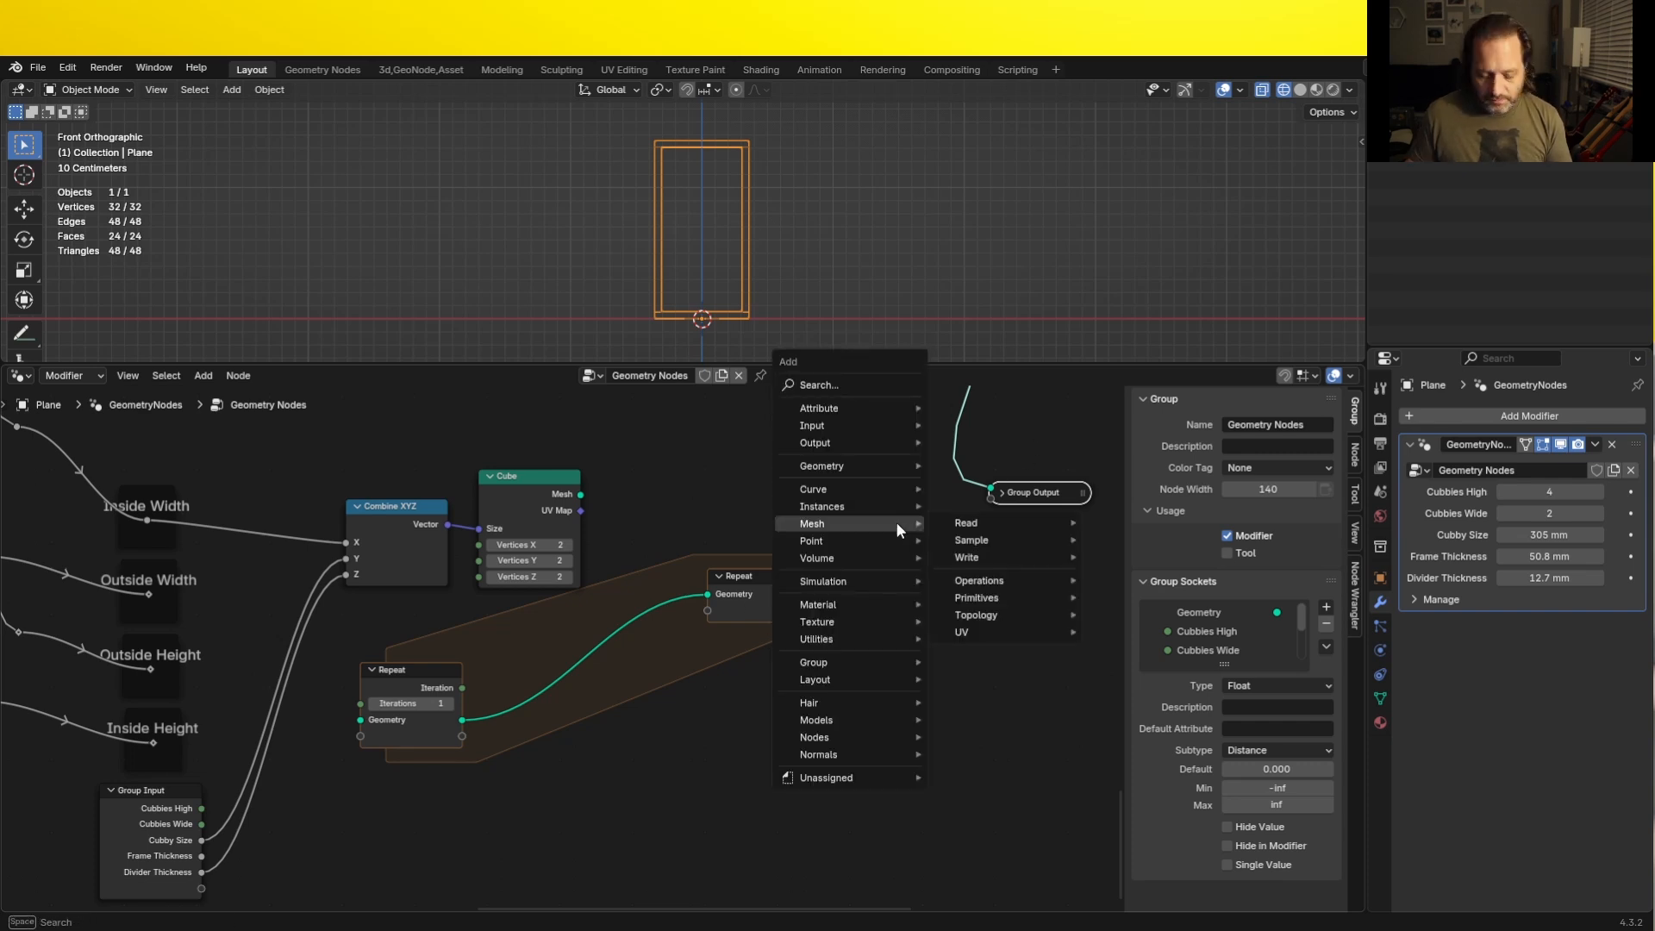
pyautogui.write('join')
pyautogui.press('Return')
pyautogui.click(896, 521)
pyautogui.hotkey('ctrl', 'z')
pyautogui.hotkey('ctrl', 'z')
pyautogui.scroll(-5, 915, 526)
pyautogui.scroll(-6, 915, 527)
pyautogui.moveTo(876, 586); pyautogui.dragTo(972, 614)
pyautogui.press('g')
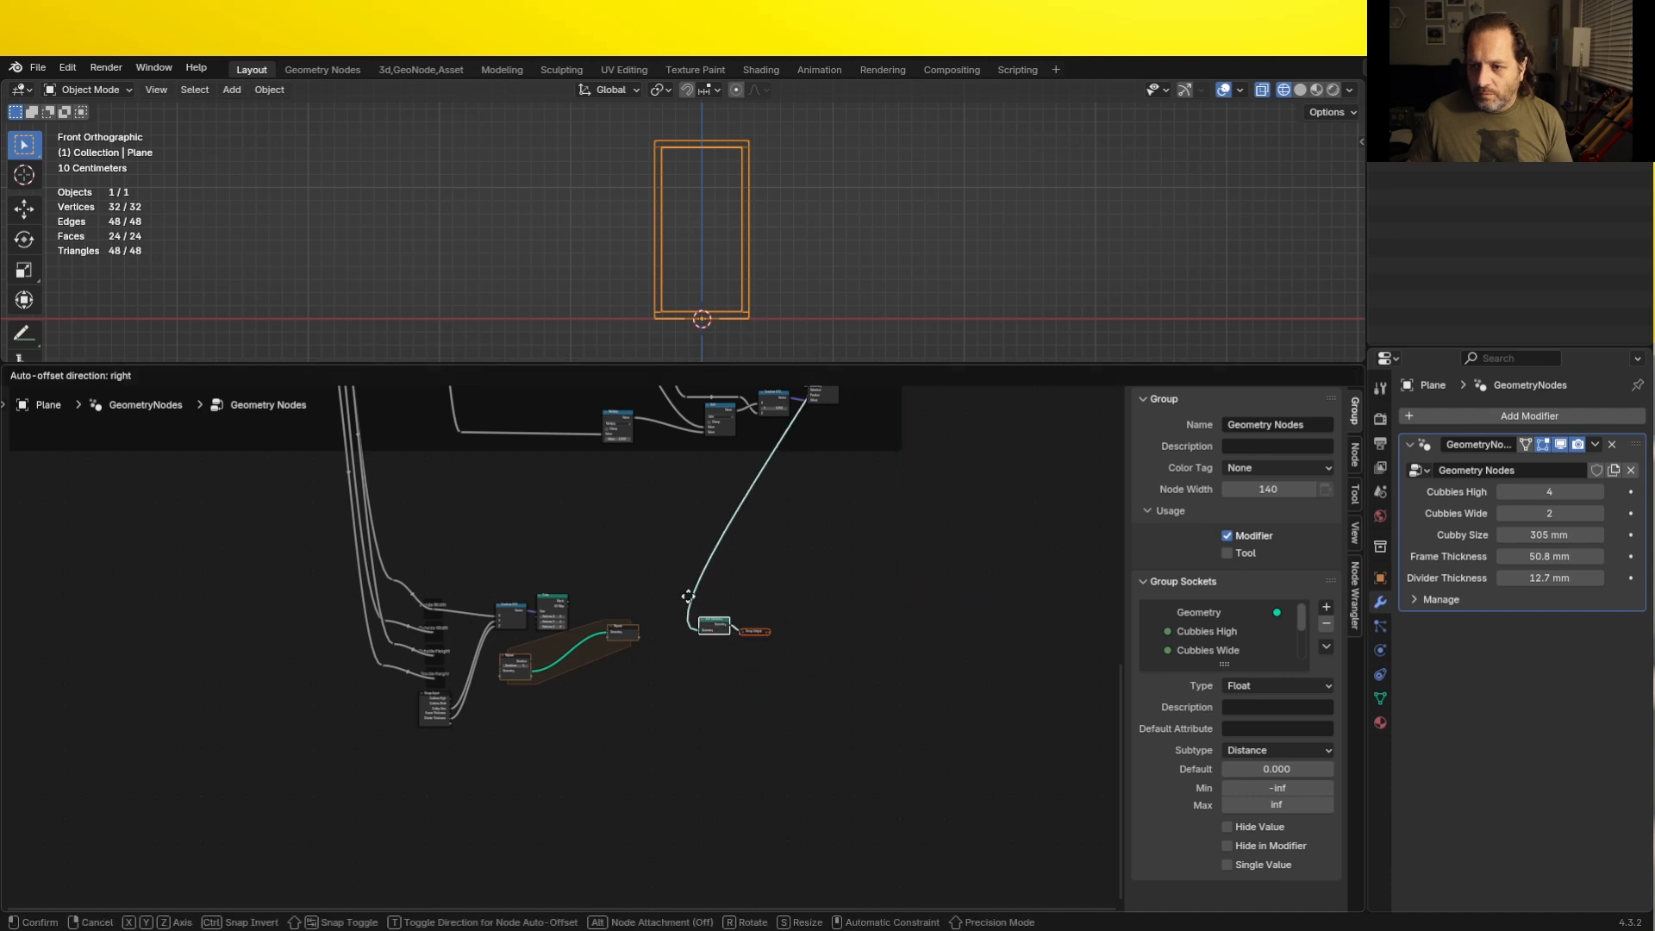
pyautogui.click(759, 644)
# - Connect the Repeat zone's Geometry output to the Join Geometry node before the Group Output
pyautogui.scroll(10, 763, 642)
pyautogui.moveTo(780, 636); pyautogui.dragTo(642, 615, button='middle')
pyautogui.moveTo(649, 591); pyautogui.dragTo(788, 590)
pyautogui.moveTo(787, 590); pyautogui.dragTo(788, 590)
# - Connect the Cube's Mesh directly to the final Join Geometry node to preview the divider in the viewport
pyautogui.click(388, 476)
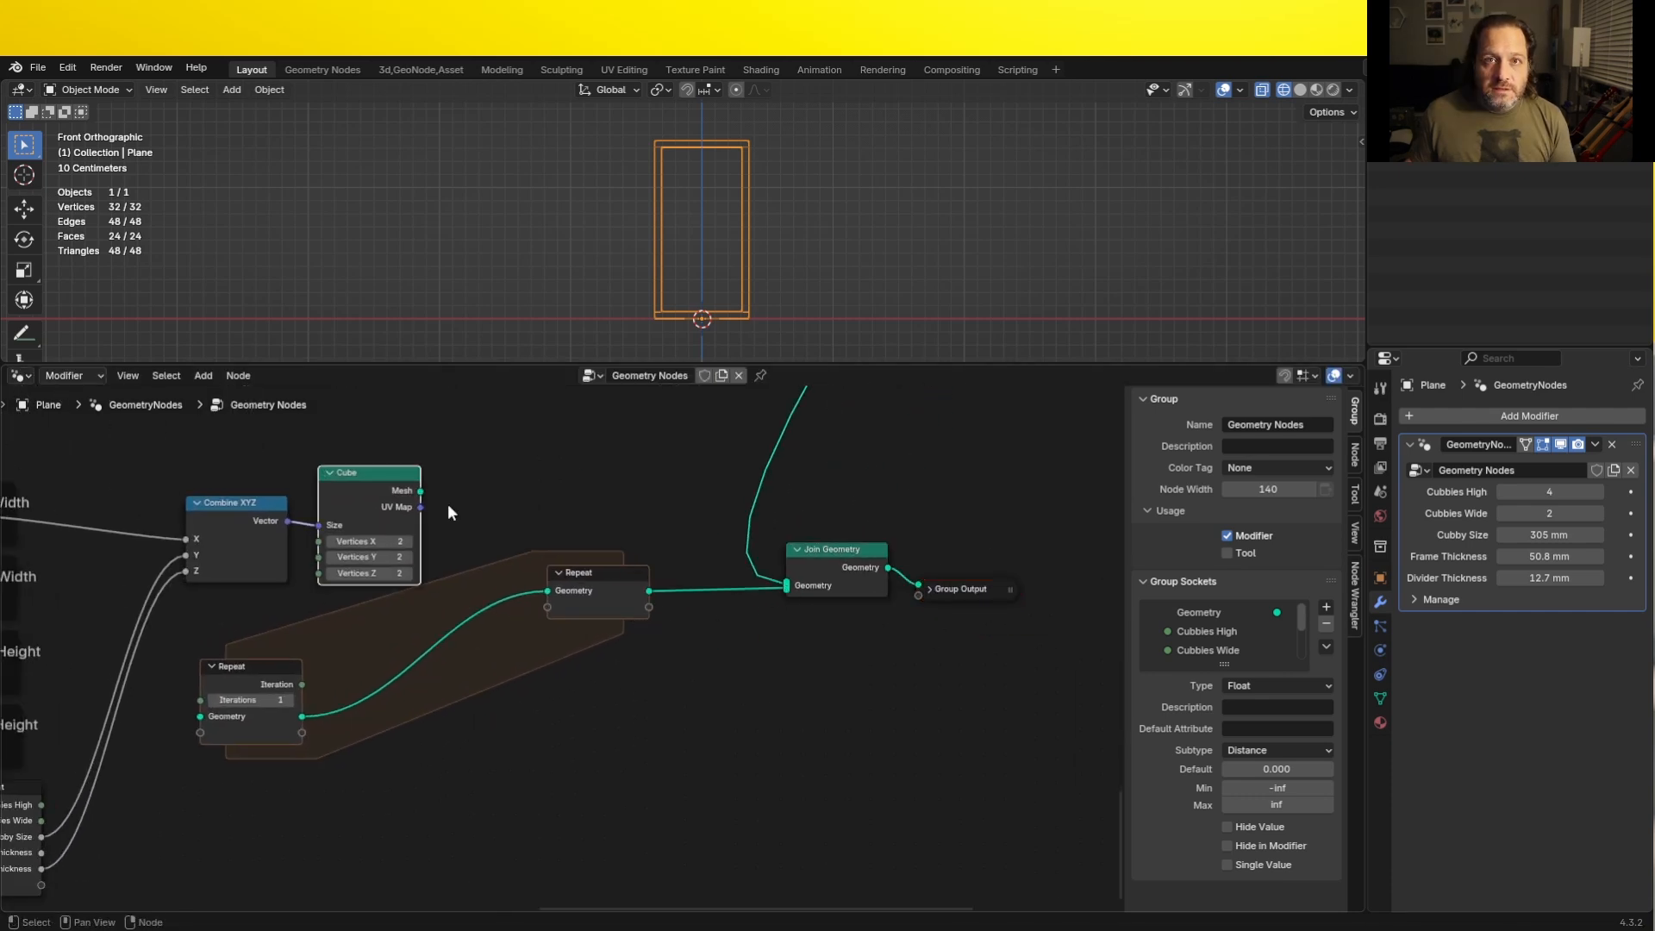
pyautogui.moveTo(420, 490); pyautogui.dragTo(783, 591)
pyautogui.scroll(8, 702, 250)
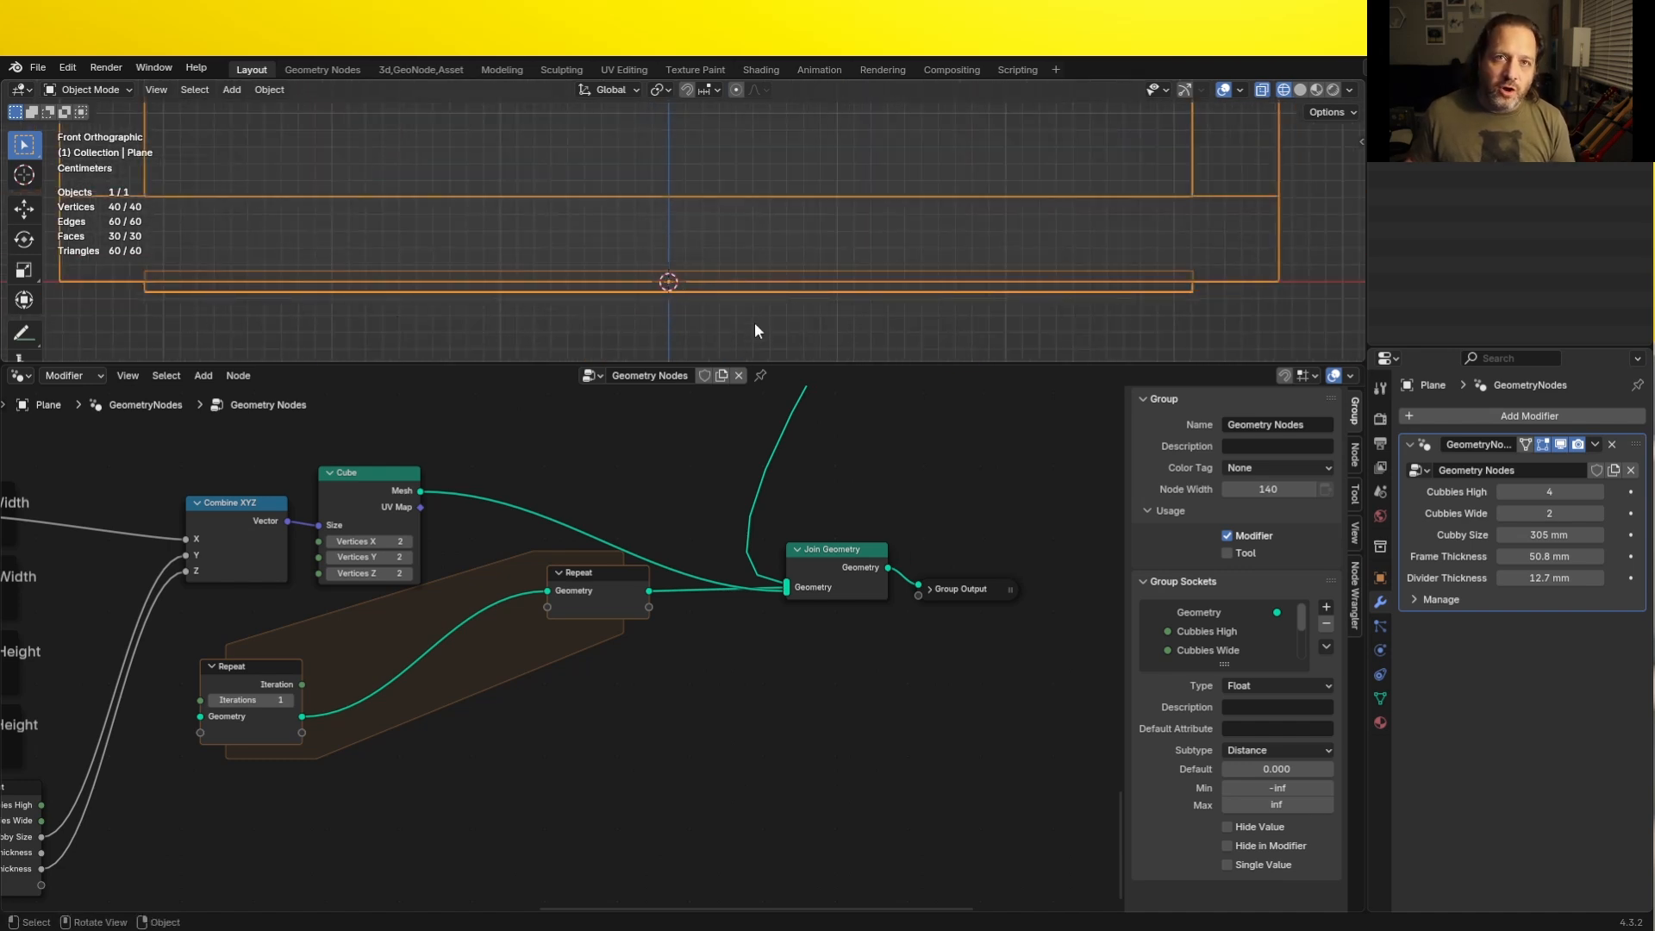
# - Lower the Repeat output node and insert a duplicate Join Geometry node on the link inside the Repeat zone
pyautogui.moveTo(595, 601); pyautogui.dragTo(674, 683)
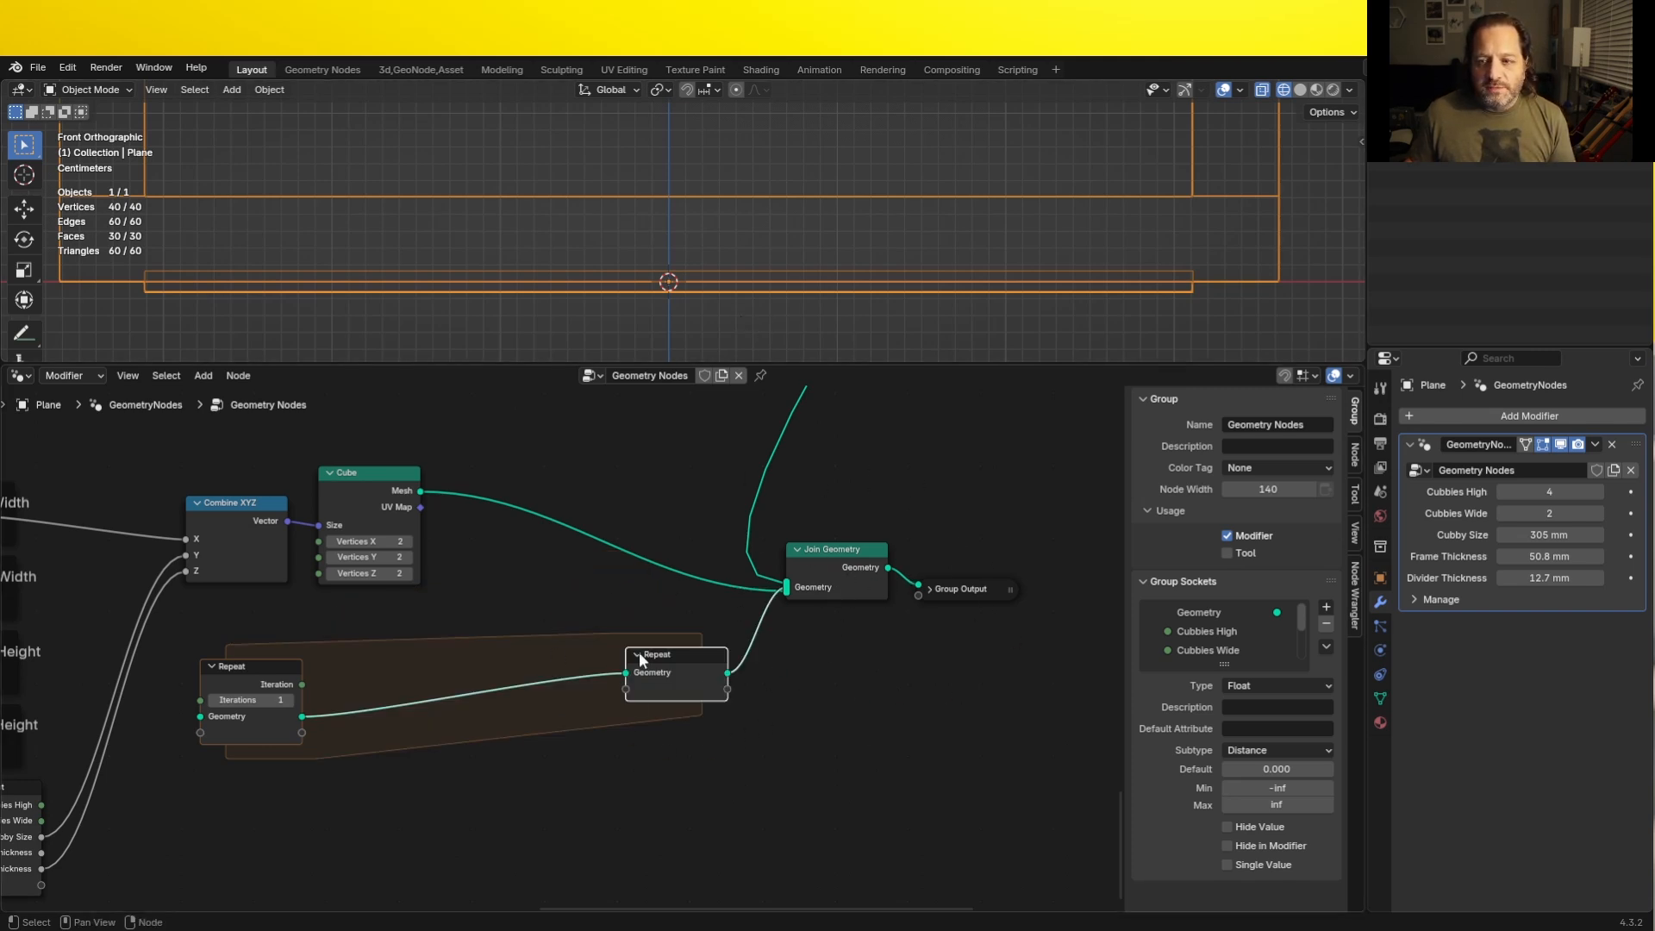
pyautogui.moveTo(639, 652); pyautogui.dragTo(659, 654)
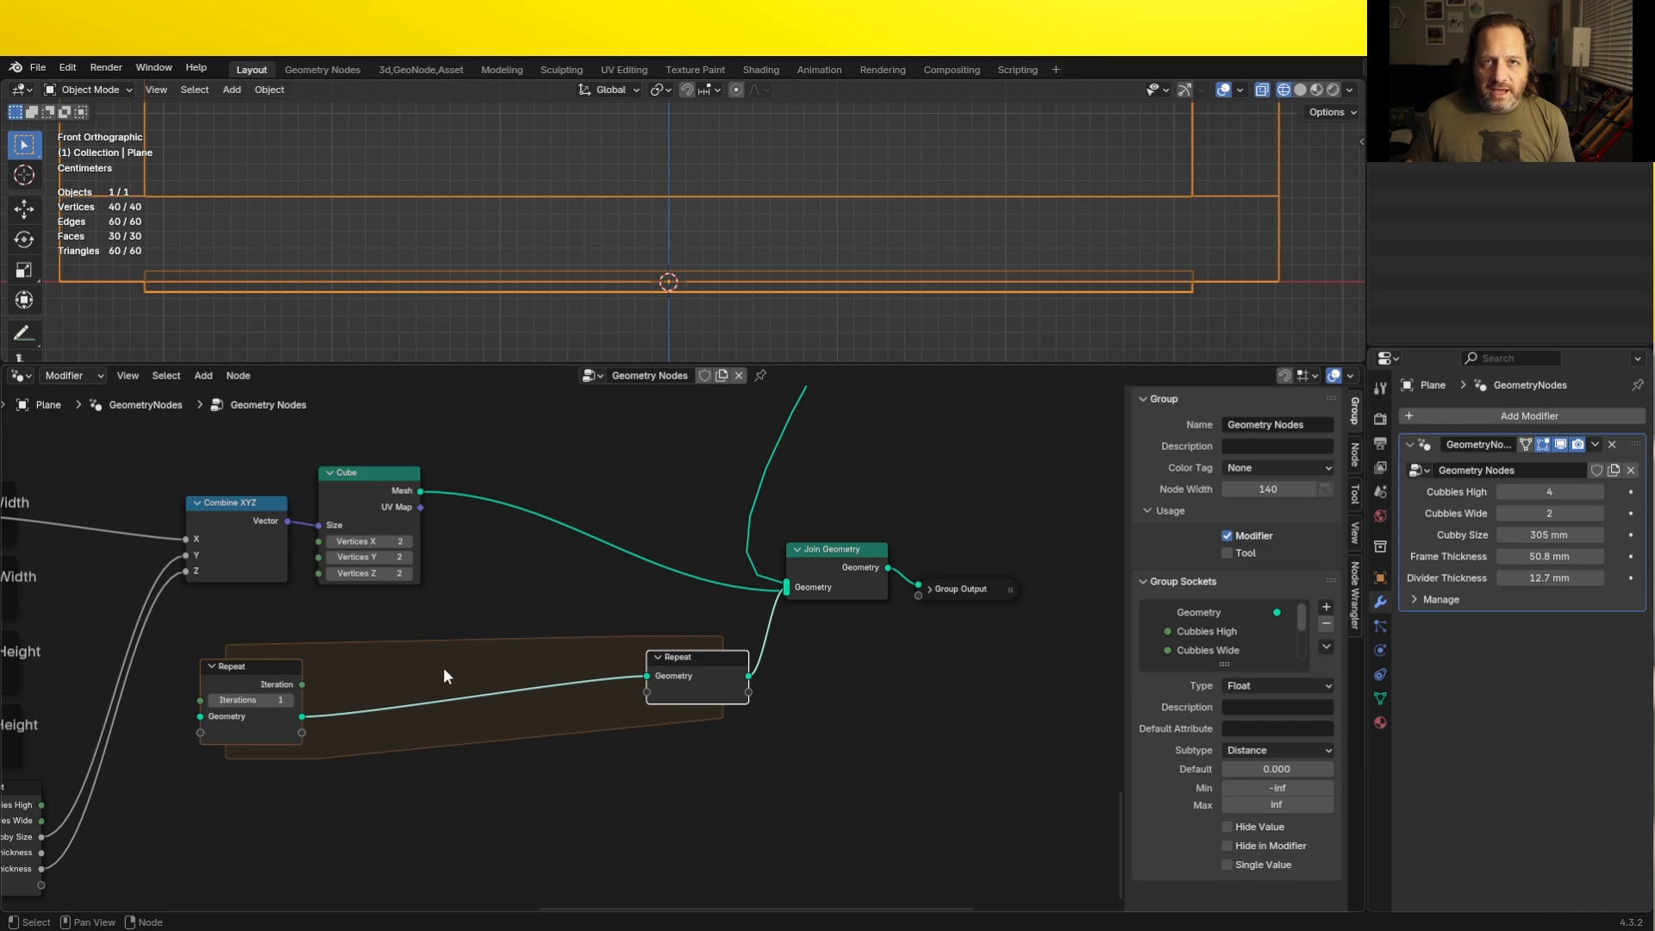
pyautogui.click(829, 553)
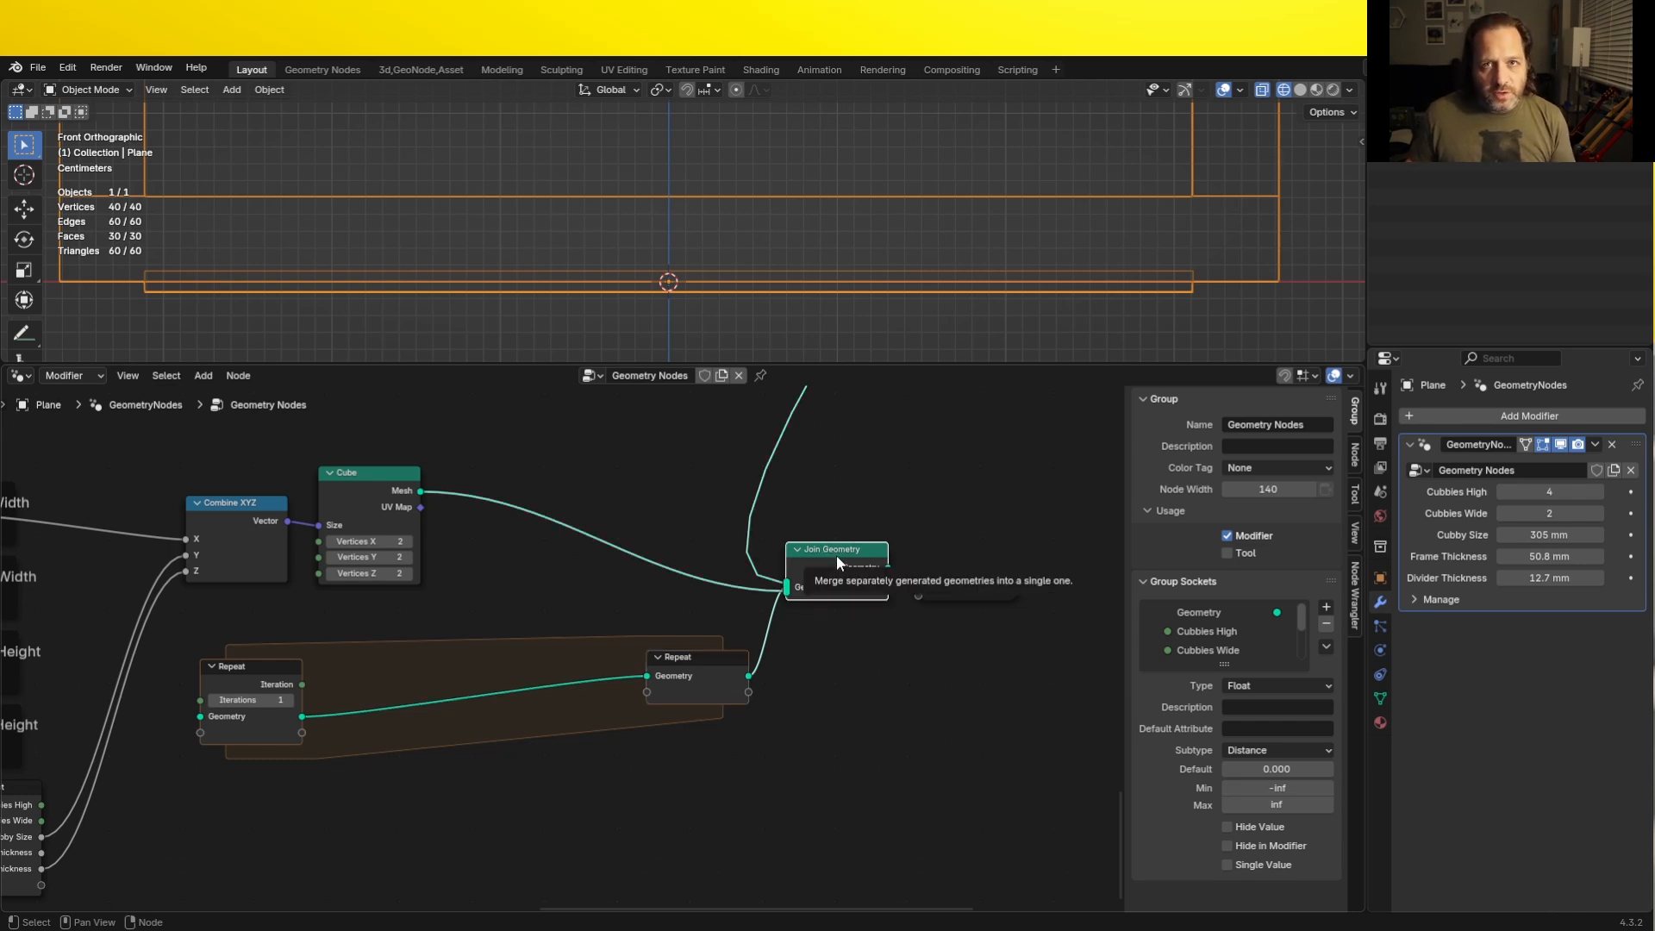
pyautogui.hotkey('shift', 'd')
pyautogui.click(587, 678)
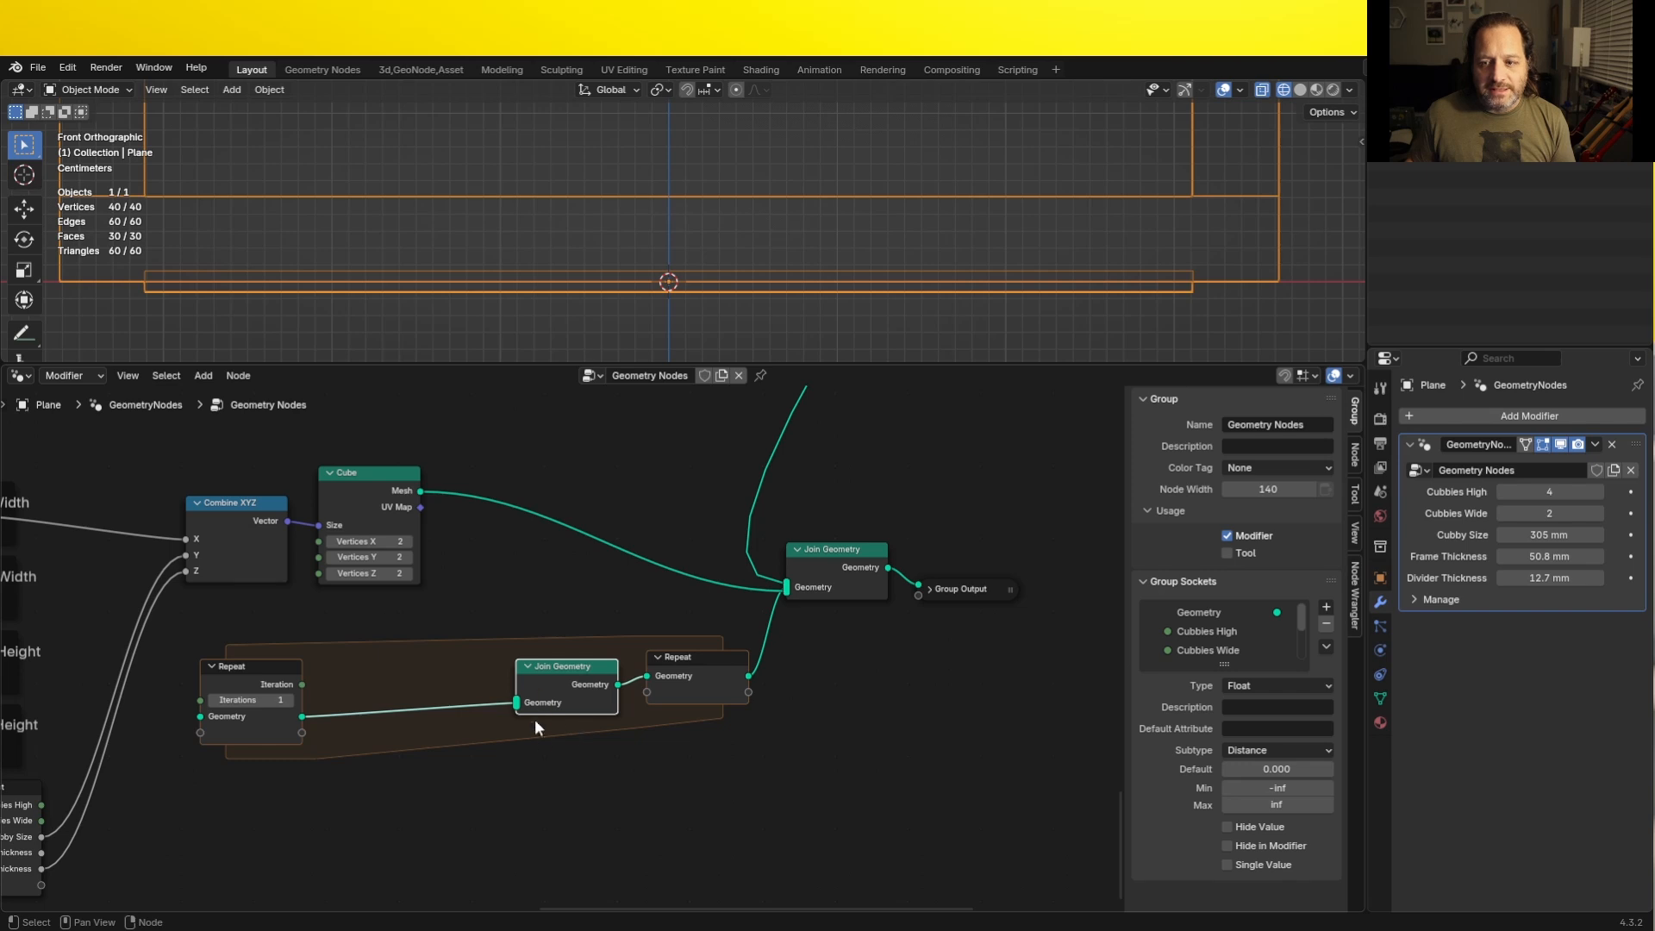
pyautogui.moveTo(245, 675); pyautogui.dragTo(232, 710)
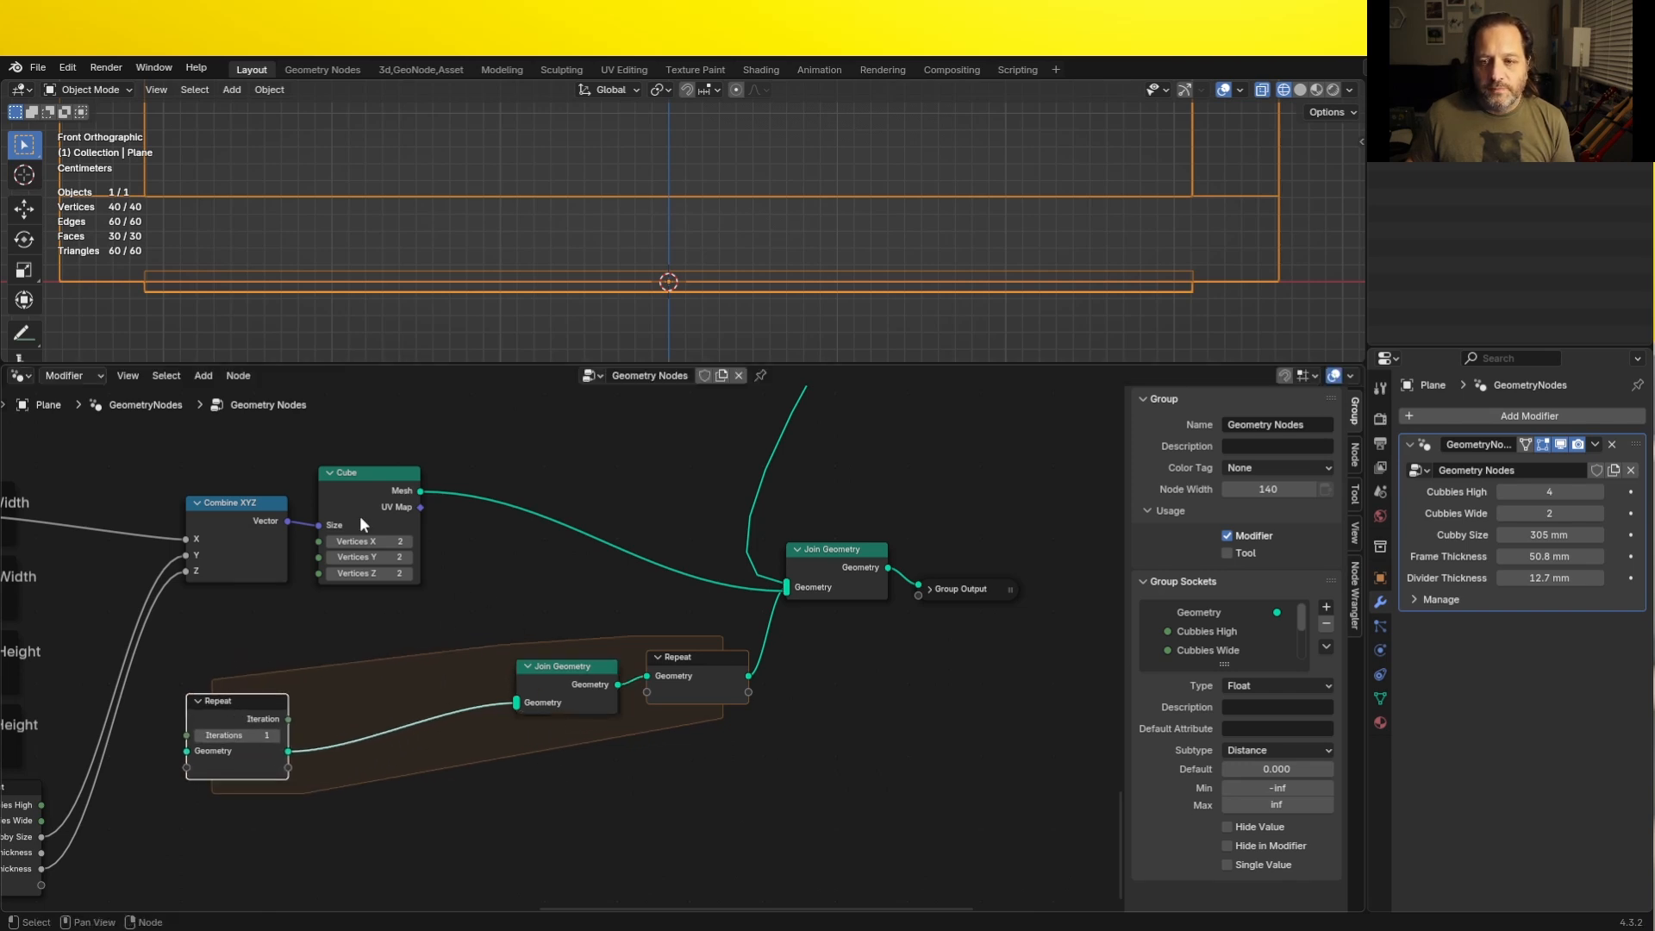
# - Cut the Cube's link to the final Join Geometry and connect its Mesh to the Join Geometry inside the Repeat zone
pyautogui.keyDown('ctrl'); pyautogui.moveTo(581, 498); pyautogui.dragTo(521, 537, button='right'); pyautogui.keyUp('ctrl')
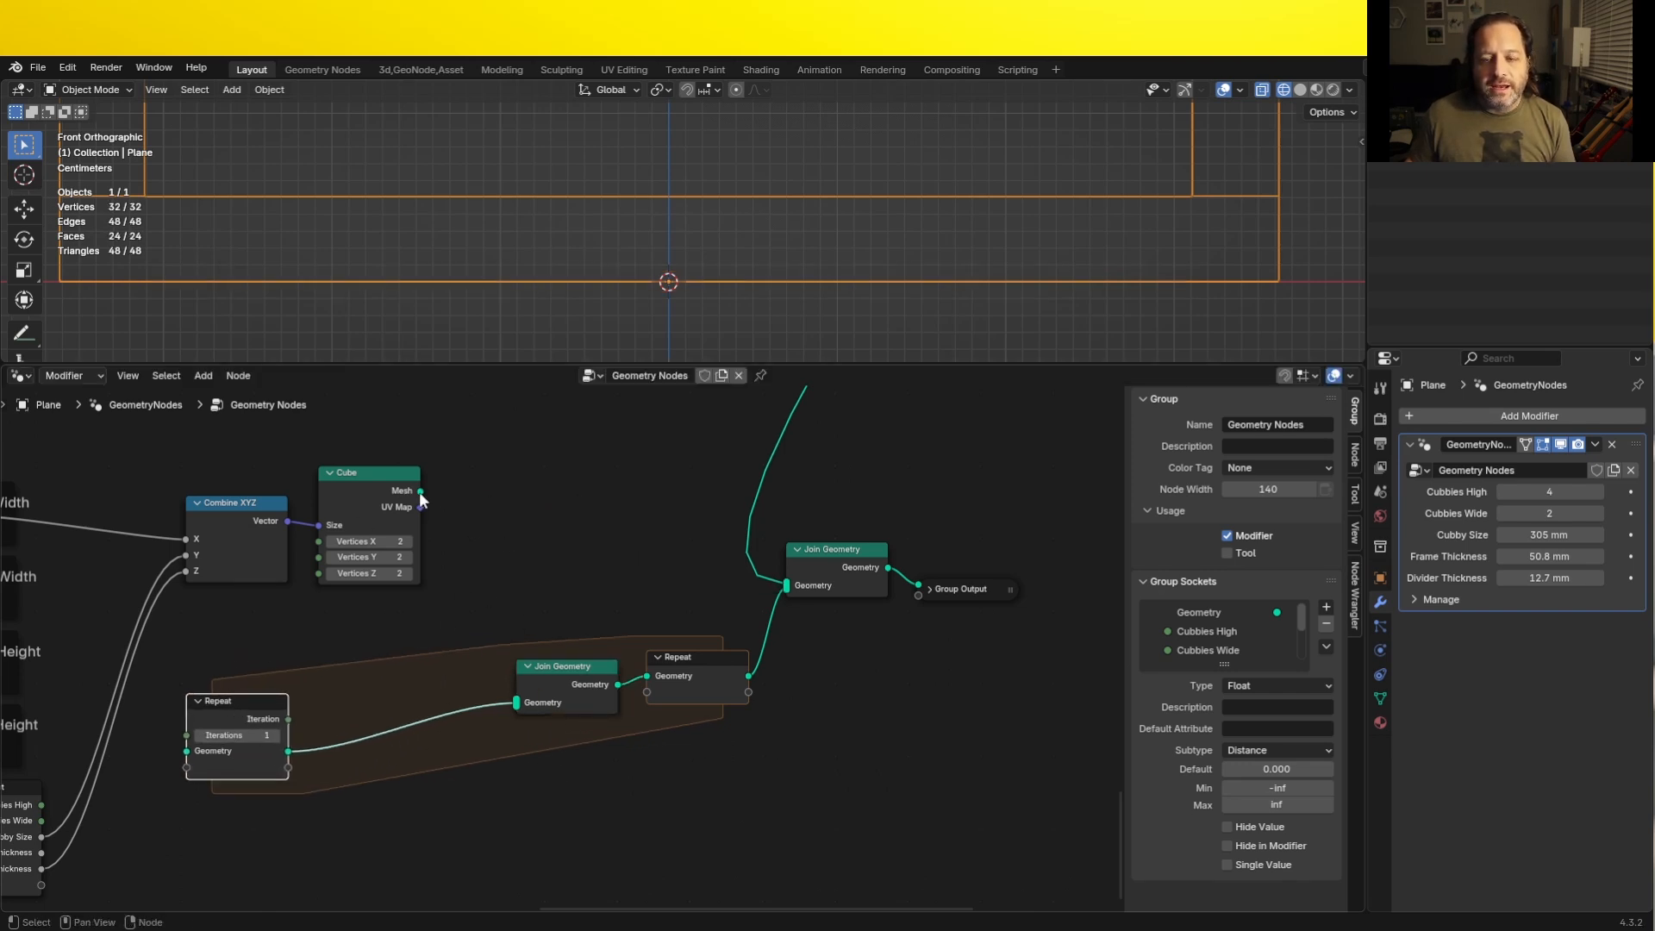
pyautogui.moveTo(421, 491); pyautogui.dragTo(517, 703)
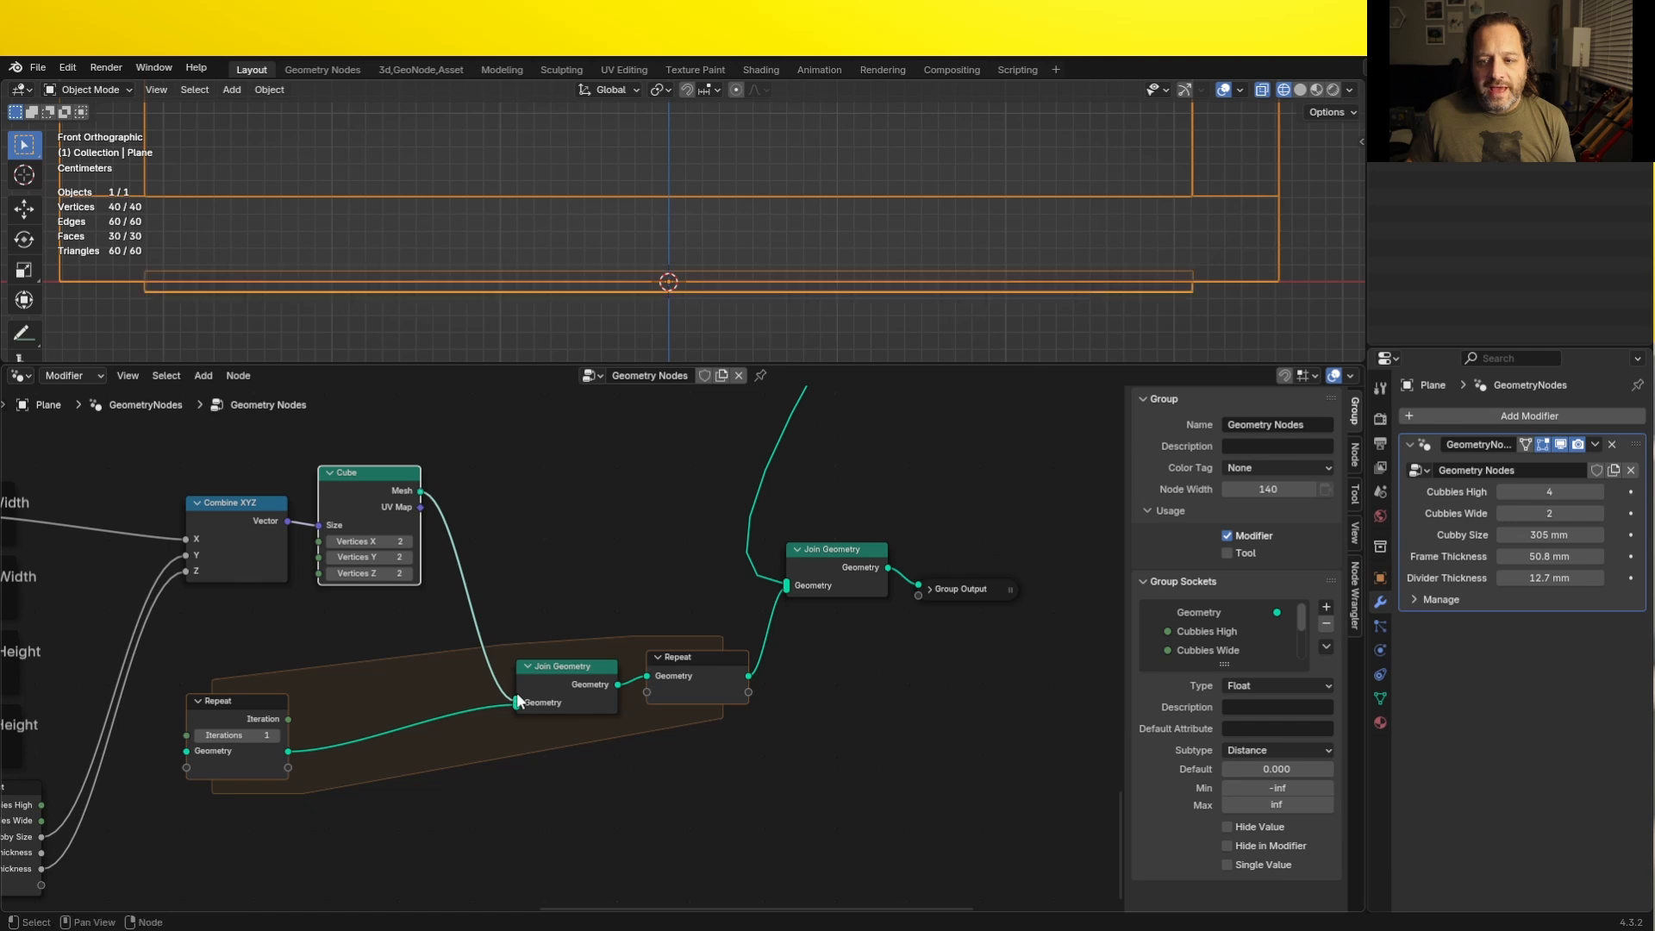
pyautogui.moveTo(228, 741); pyautogui.dragTo(308, 729)
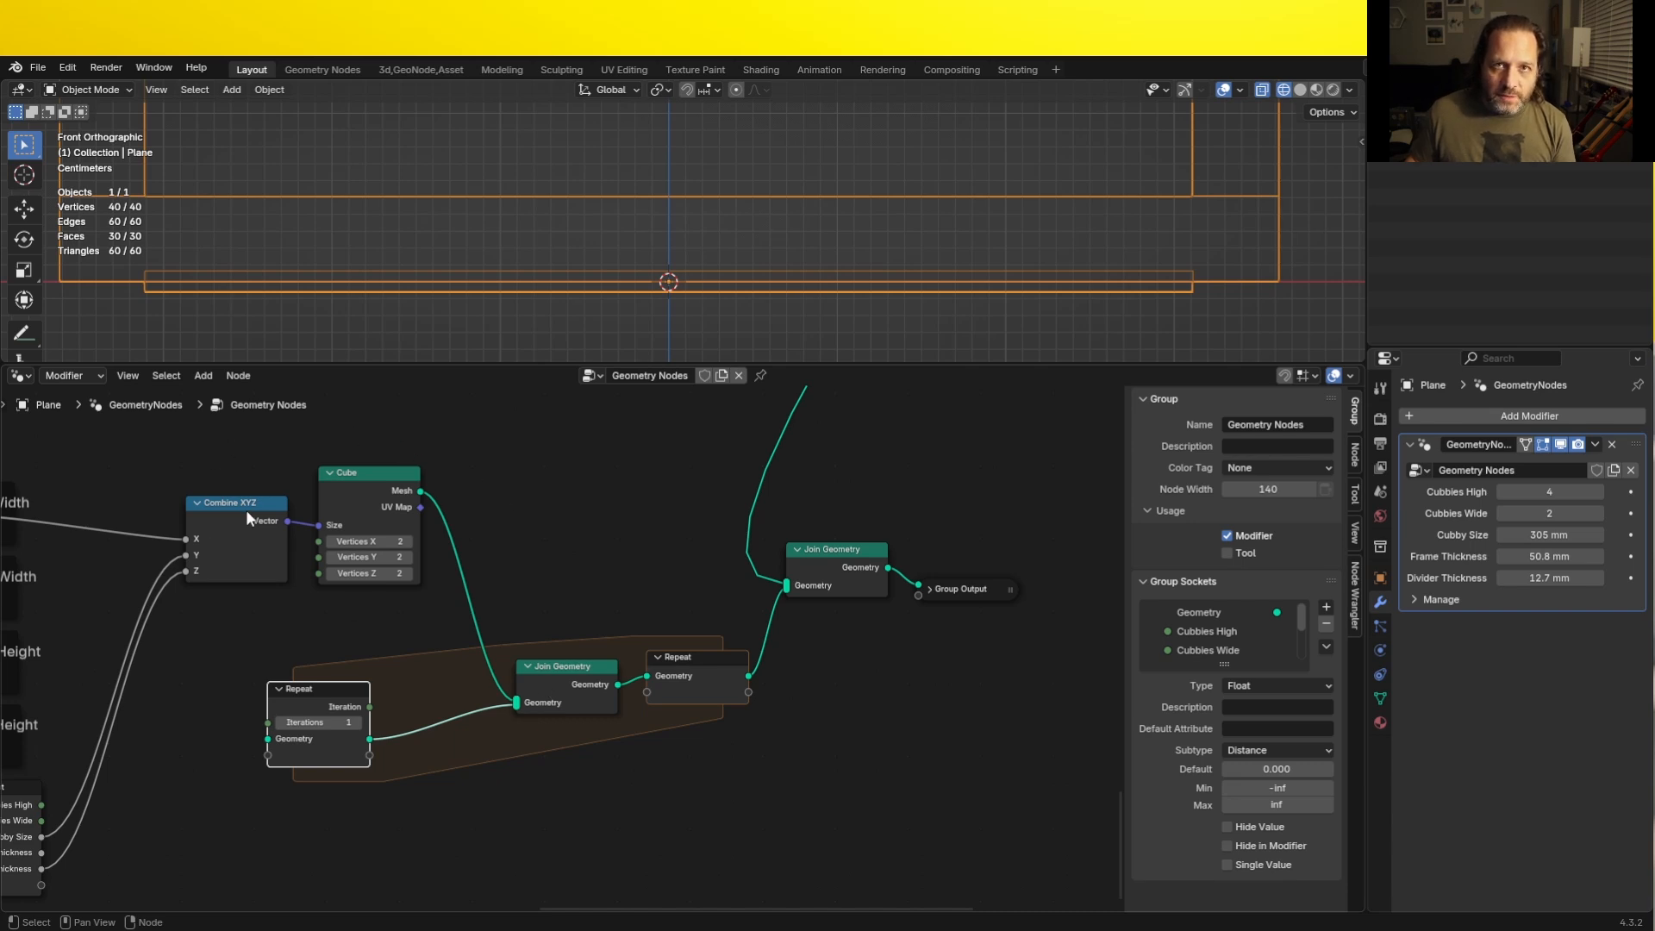
pyautogui.moveTo(700, 654); pyautogui.dragTo(703, 664)
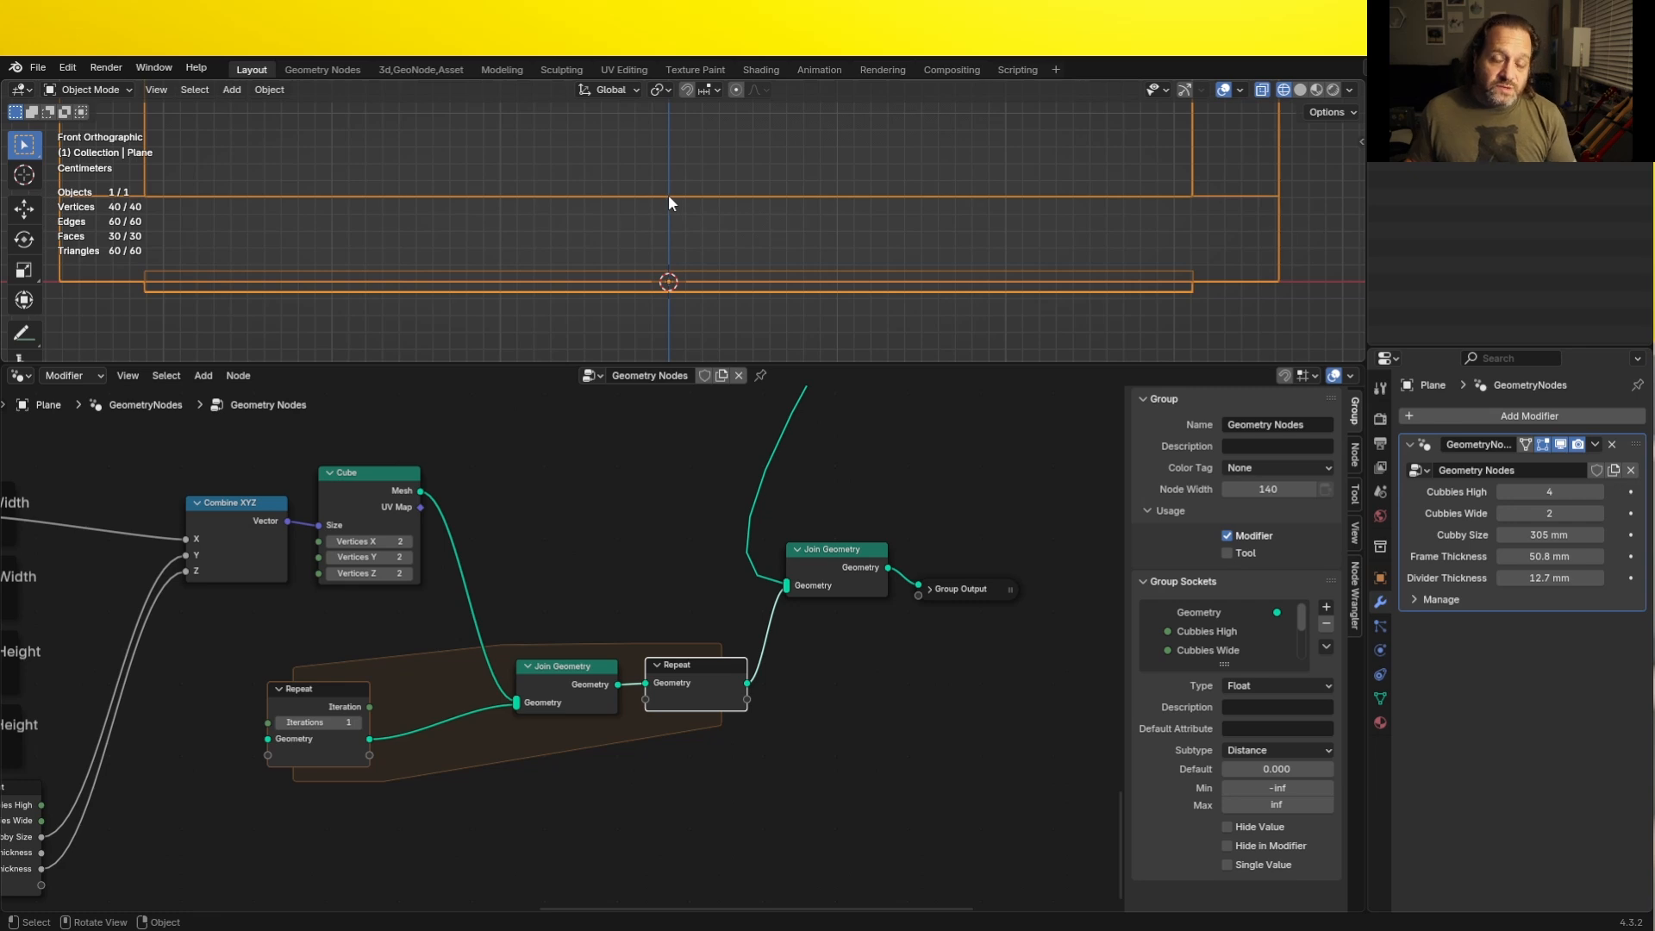
# - Examine the divider's position relative to the frame's bottom board and the world origin in front view
pyautogui.scroll(-6, 664, 198)
pyautogui.moveTo(661, 211); pyautogui.dragTo(623, 312, button='middle')
pyautogui.press('KP_1')
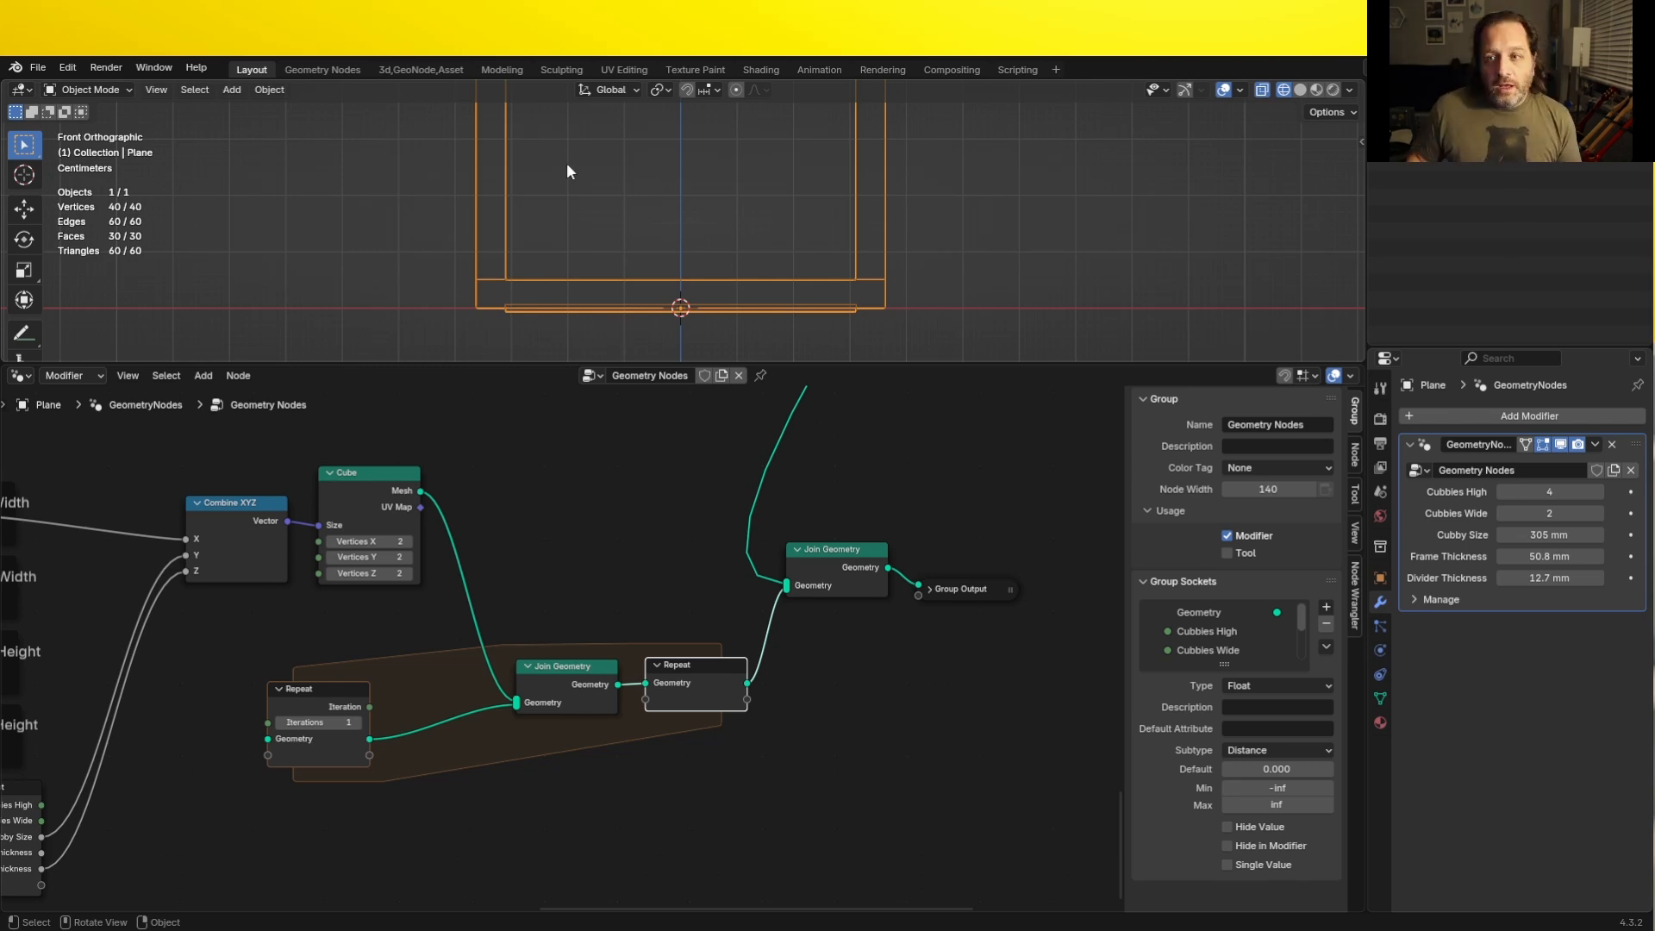
pyautogui.scroll(-4, 586, 181)
pyautogui.keyDown('shift'); pyautogui.moveTo(606, 199); pyautogui.dragTo(534, 292, button='middle'); pyautogui.keyUp('shift')
pyautogui.scroll(2, 603, 304)
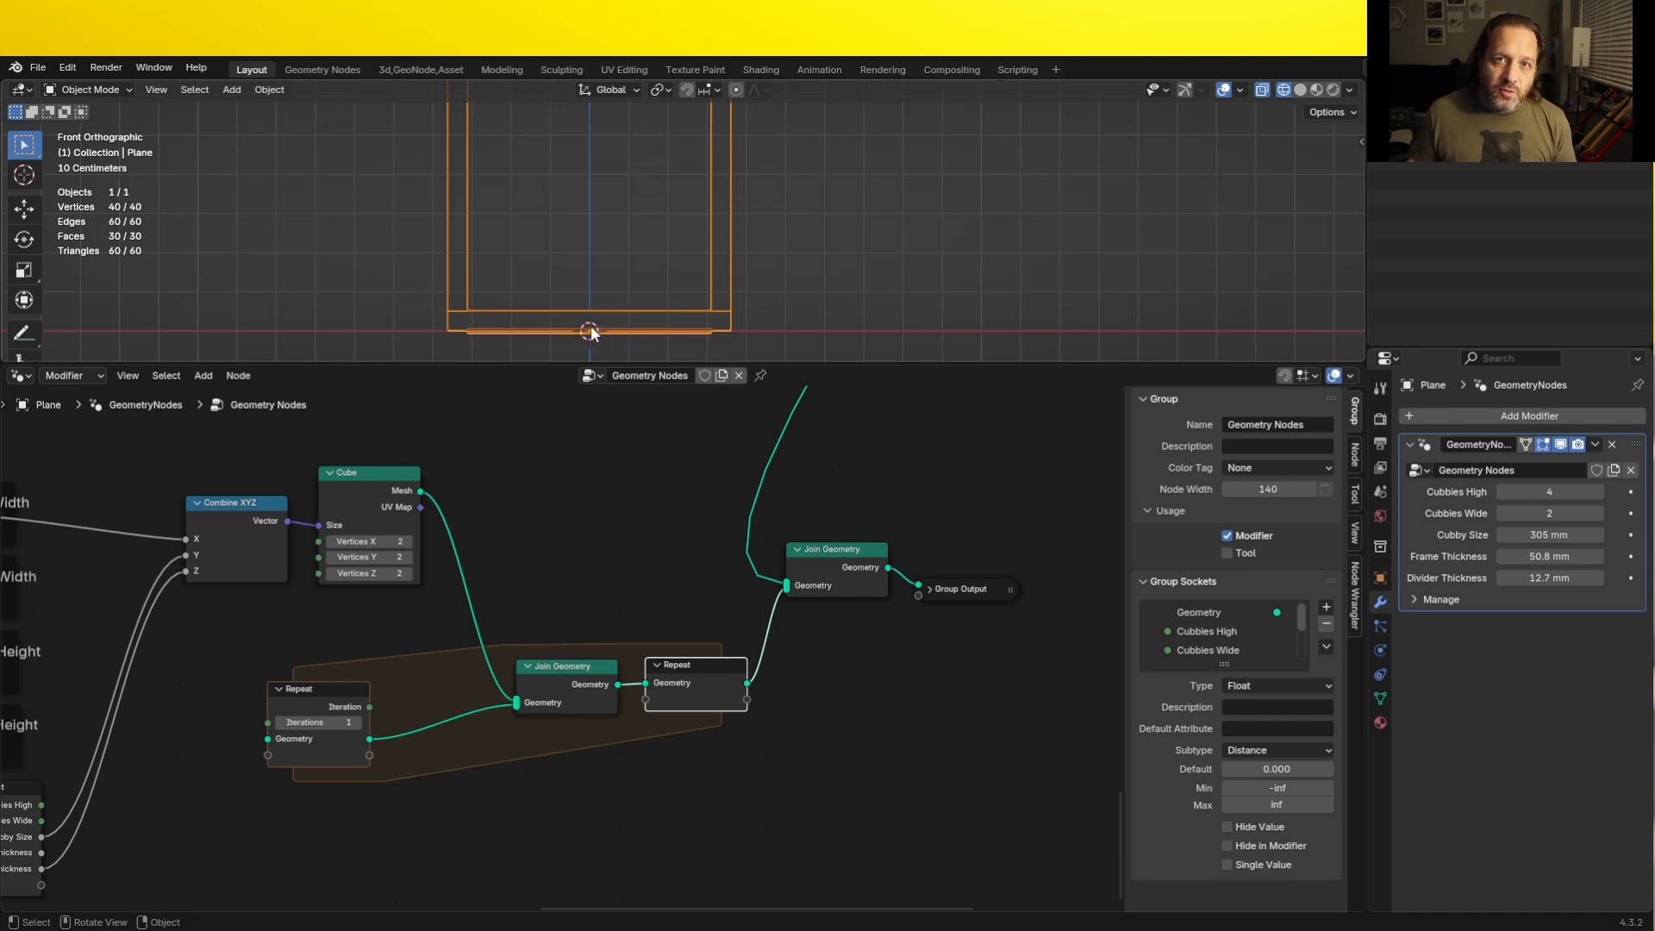
pyautogui.scroll(-3, 590, 327)
pyautogui.scroll(-2, 595, 259)
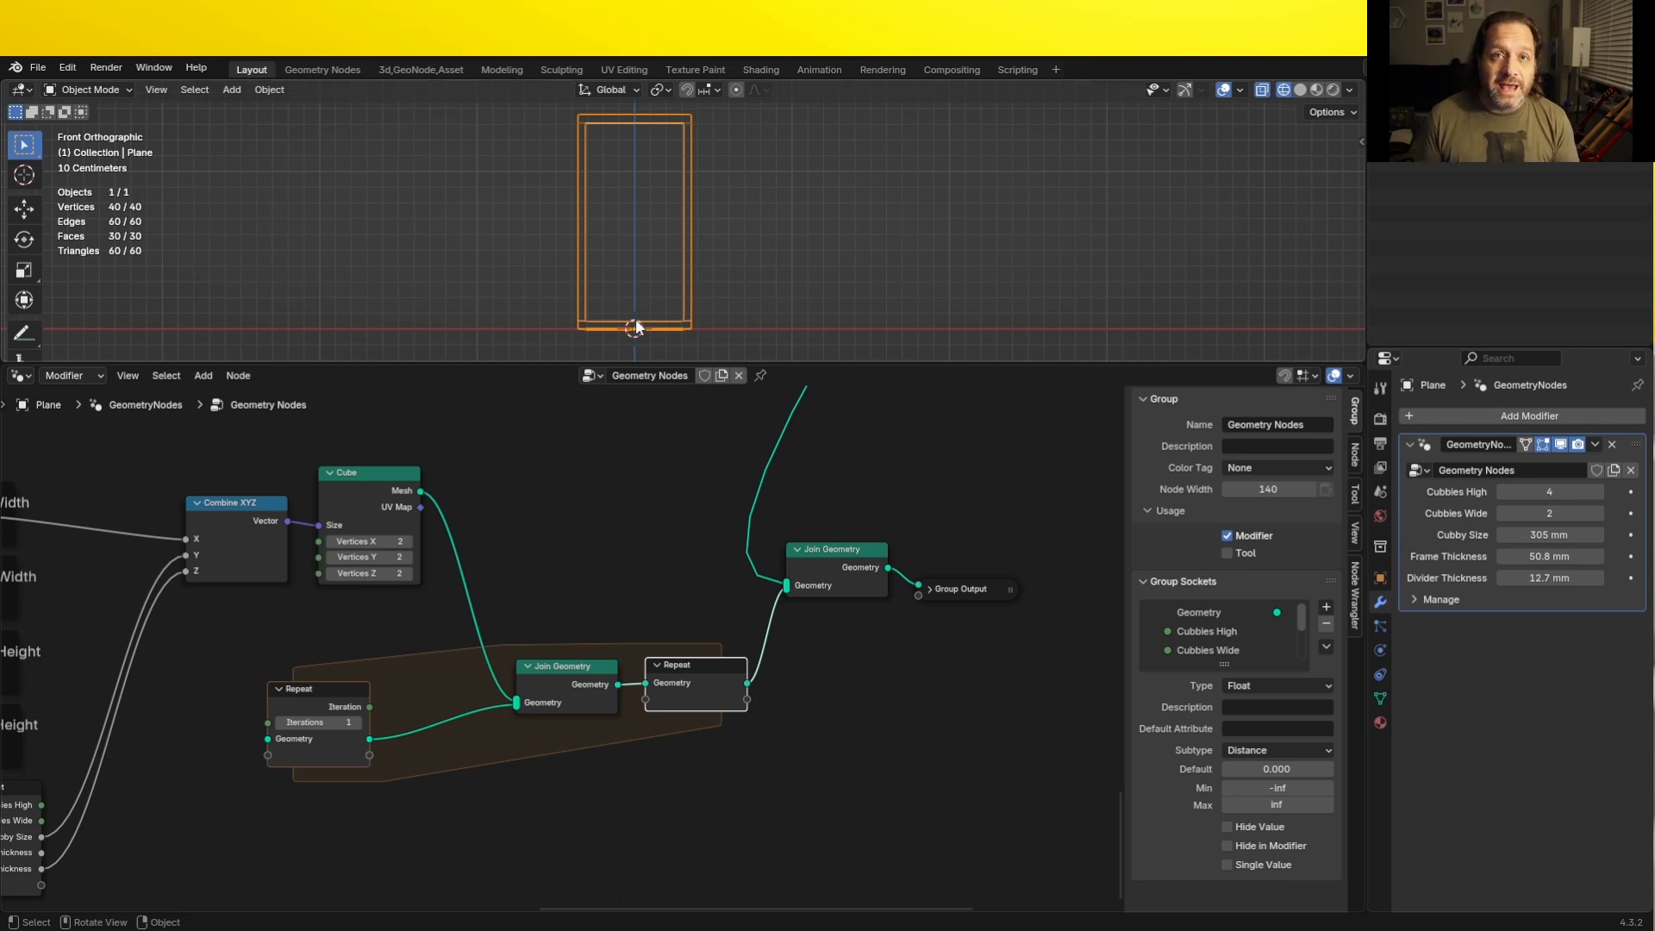
pyautogui.scroll(8, 636, 327)
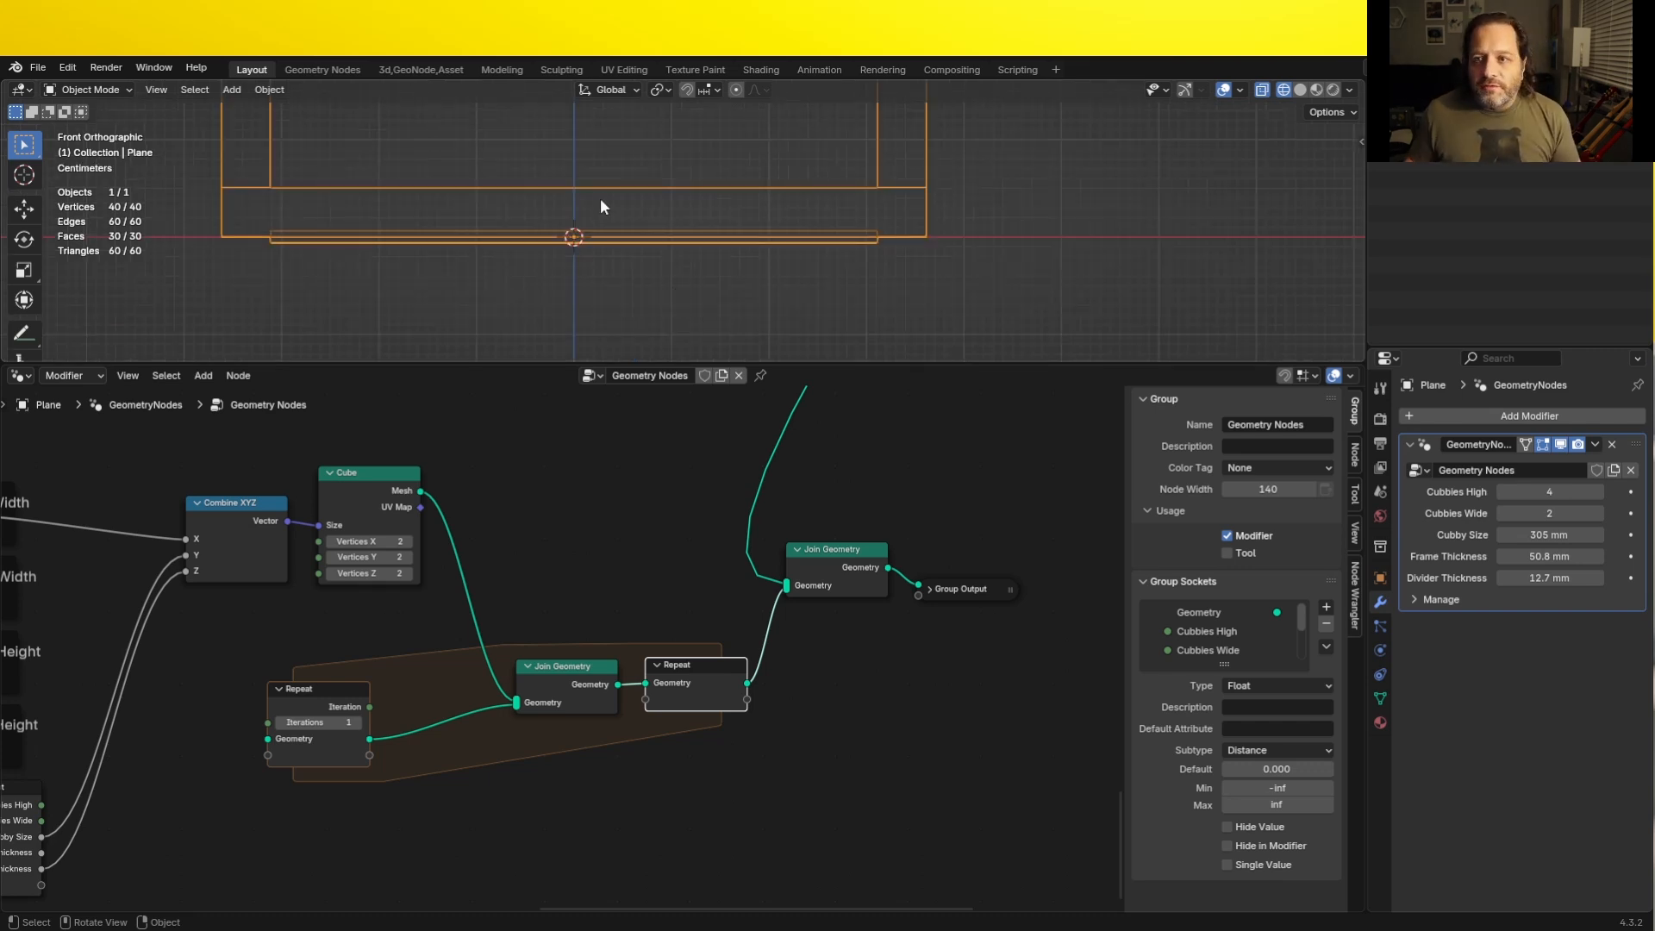
pyautogui.keyDown('shift'); pyautogui.moveTo(566, 237); pyautogui.dragTo(560, 262, button='middle'); pyautogui.keyUp('shift')
pyautogui.scroll(4, 567, 262)
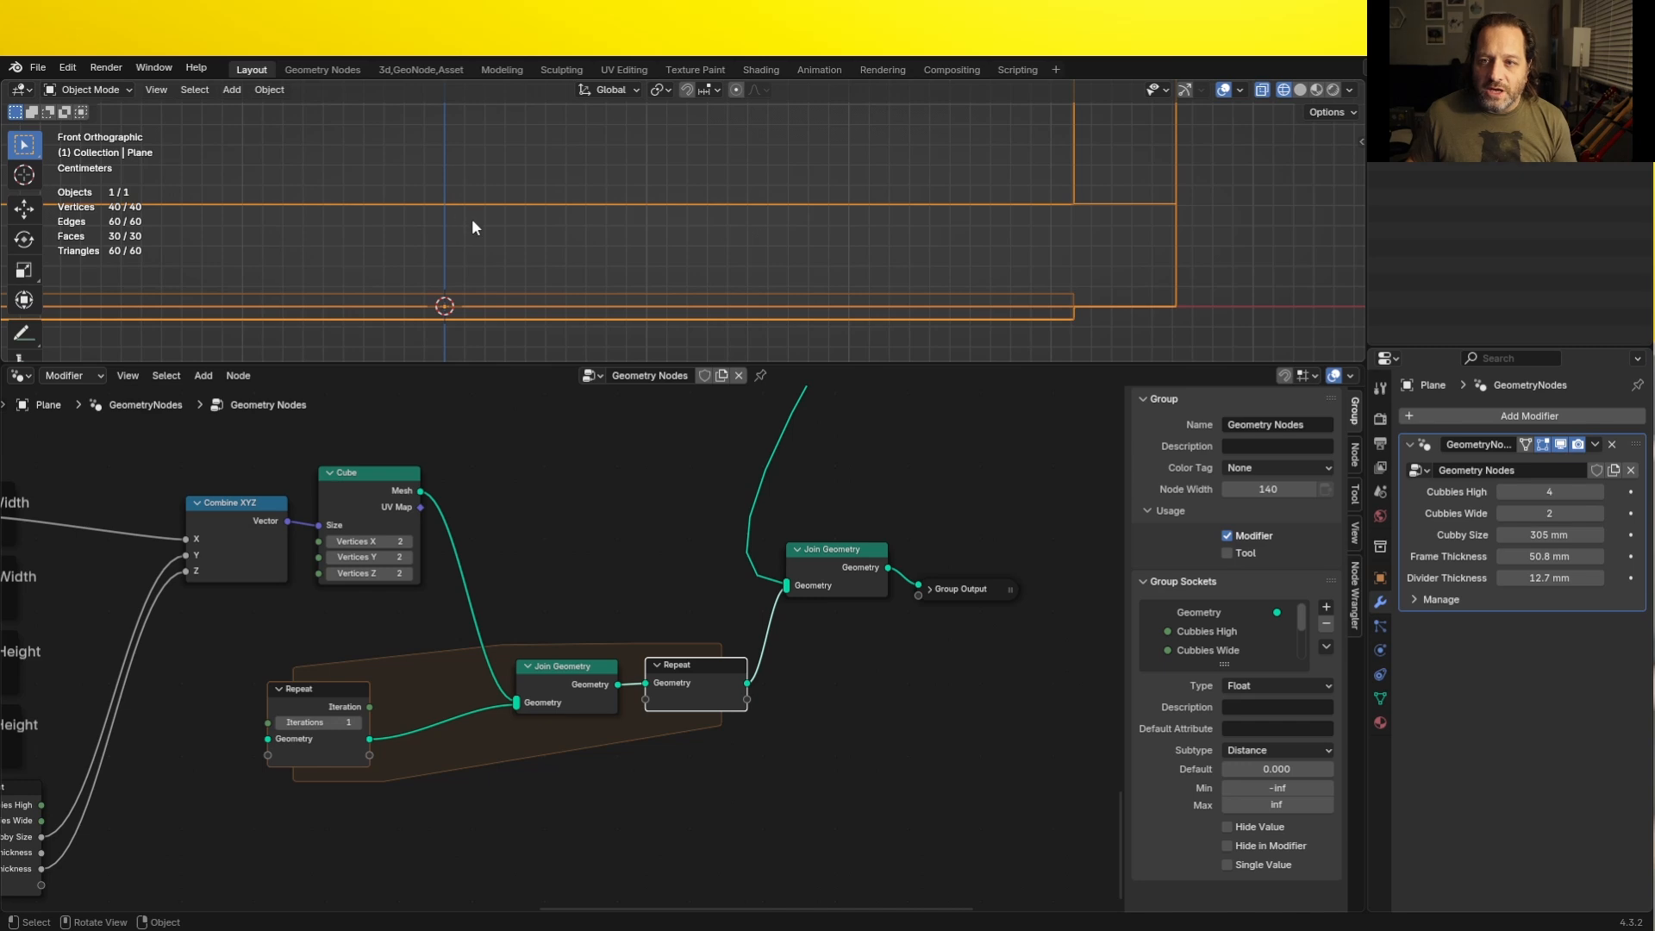
pyautogui.scroll(-1, 481, 490)
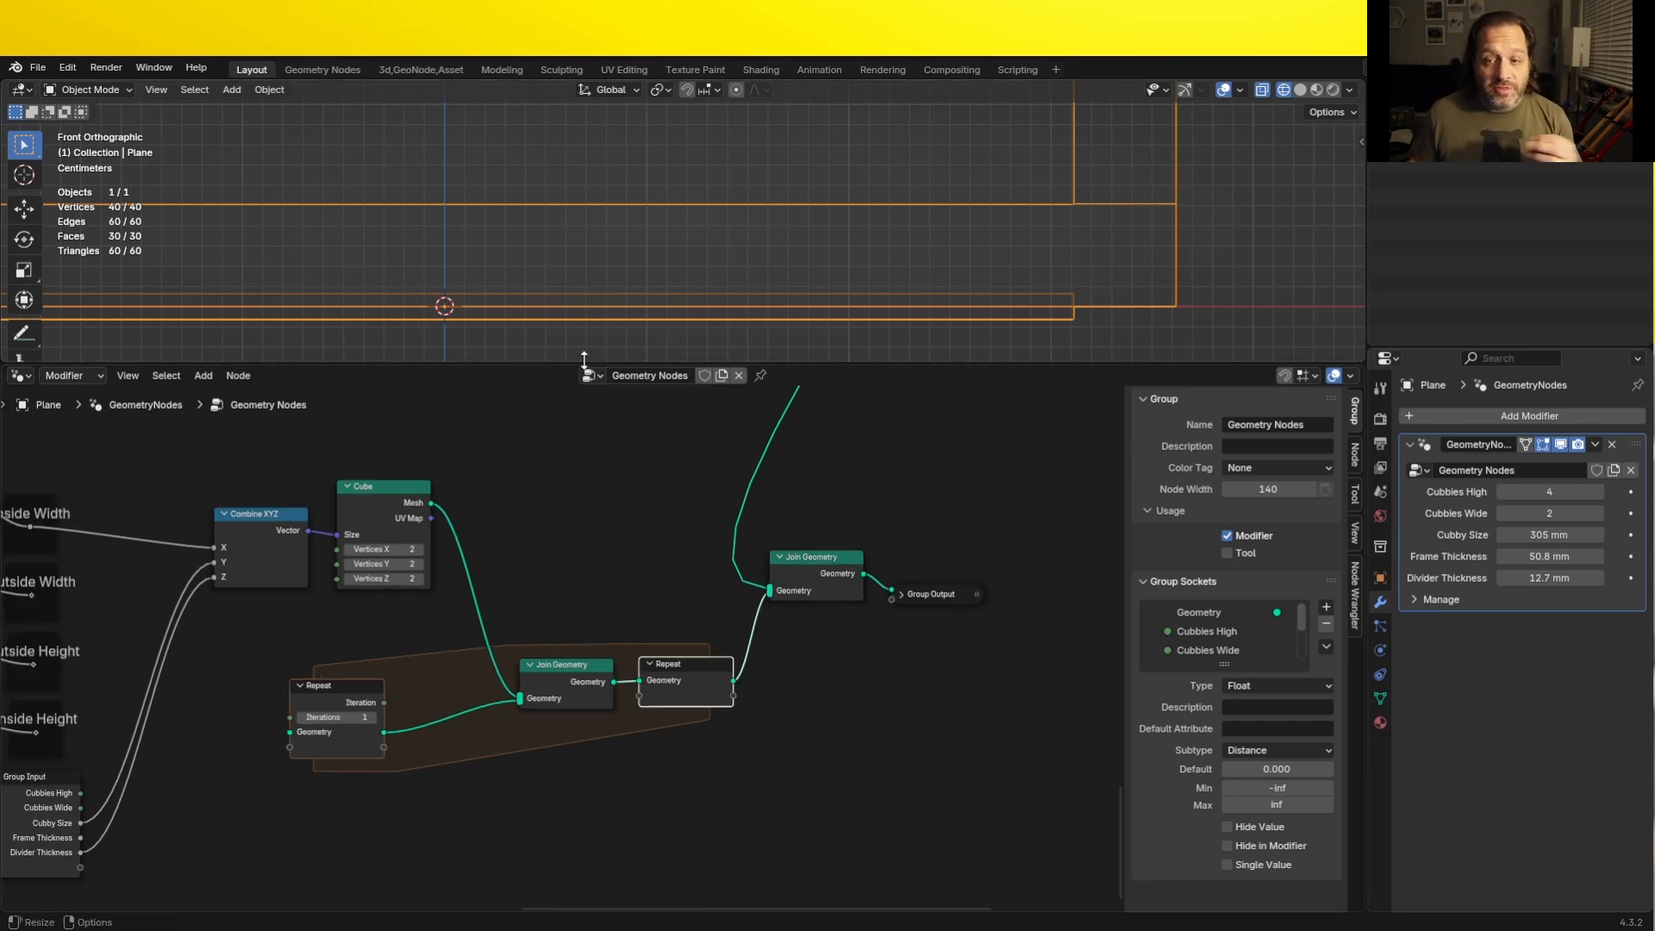
# - Insert a Set Position node on the link between the Cube's Mesh output and the Join Geometry inside the Repeat zone
pyautogui.hotkey('shift', 'a')
pyautogui.moveTo(550, 521)
pyautogui.moveTo(540, 461)
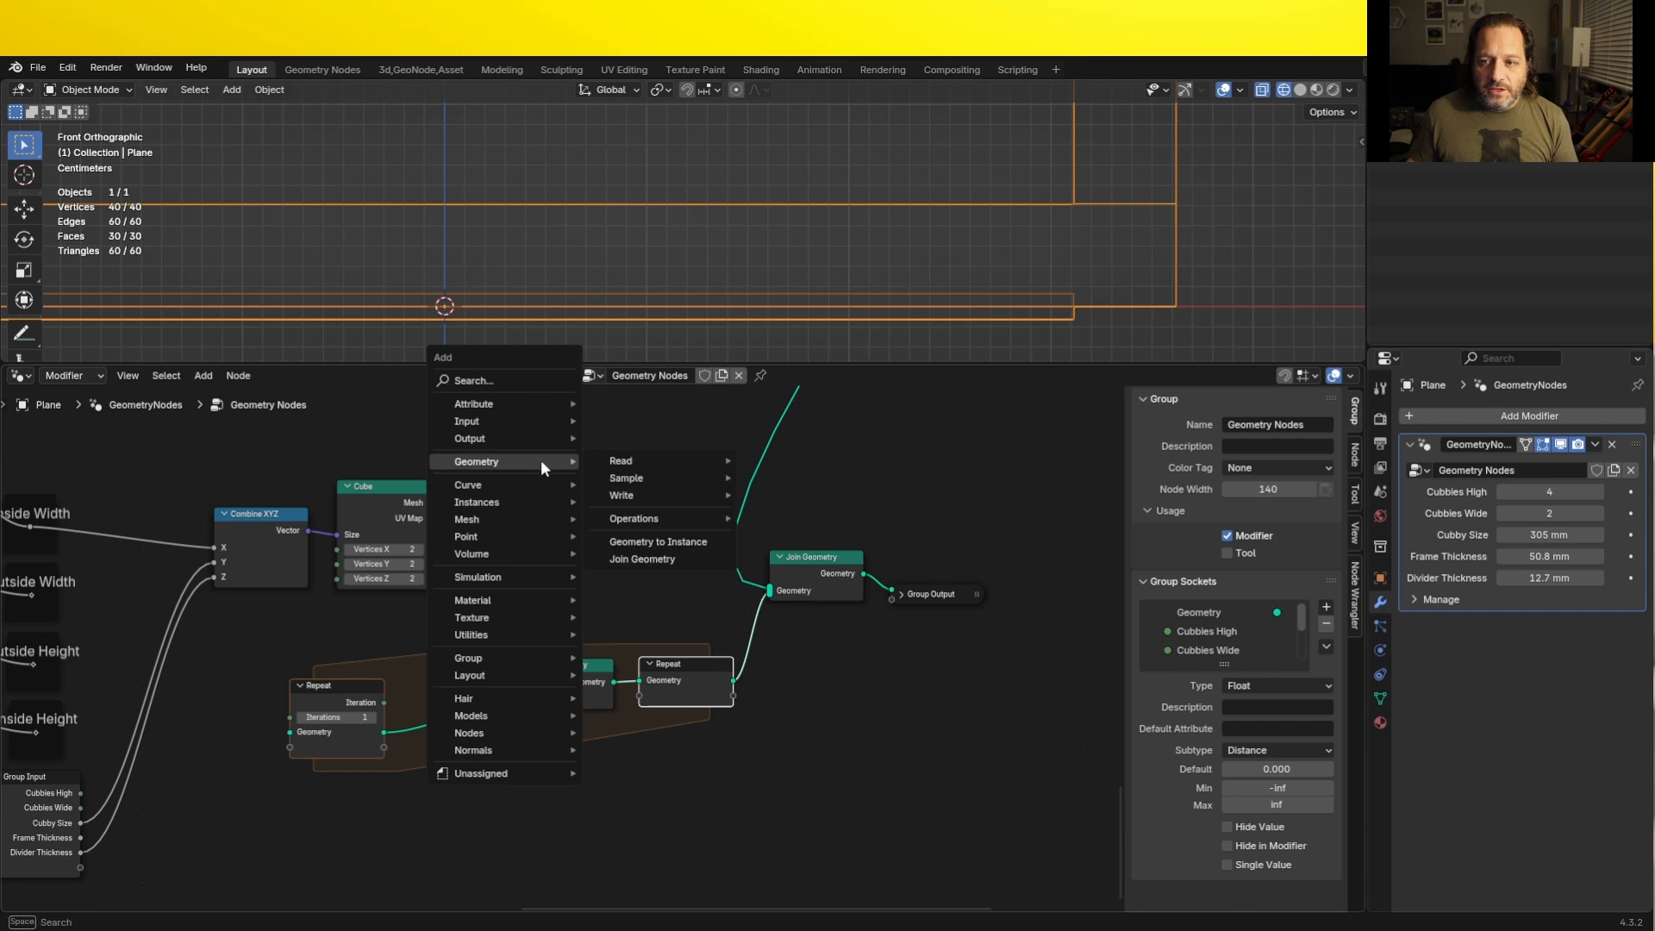
pyautogui.moveTo(660, 495)
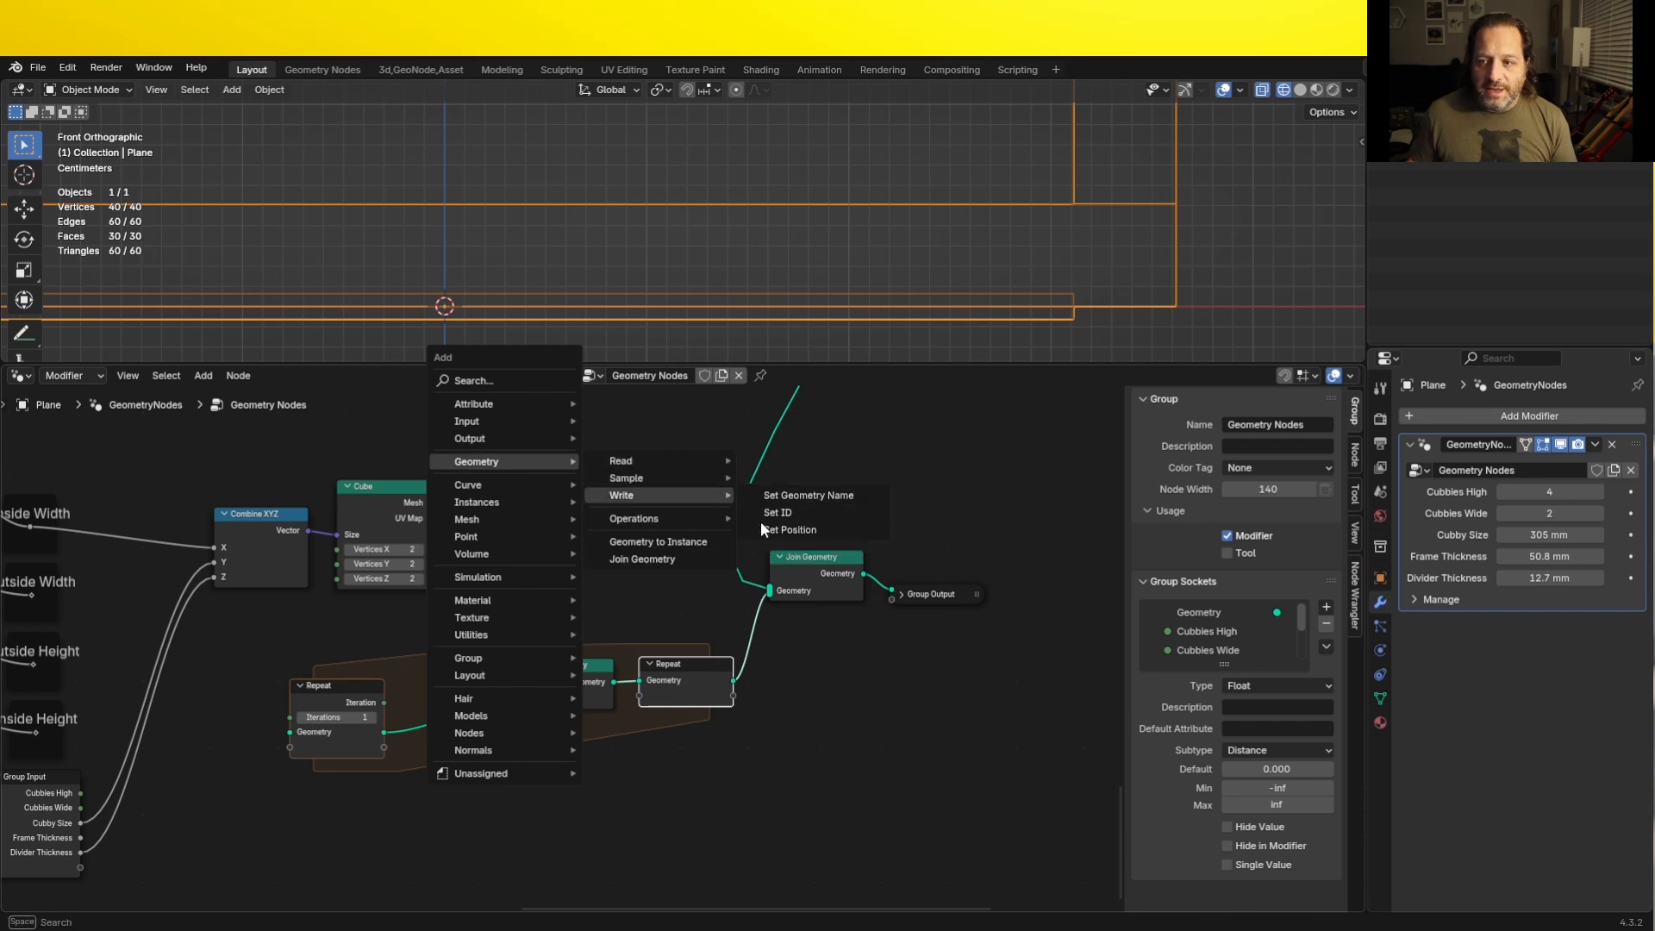
pyautogui.click(806, 529)
pyautogui.click(471, 498)
# - Add a Combine XYZ node feeding the Set Position Offset and connect the Group Input's Frame Thickness to its Z
pyautogui.hotkey('shift', 'a')
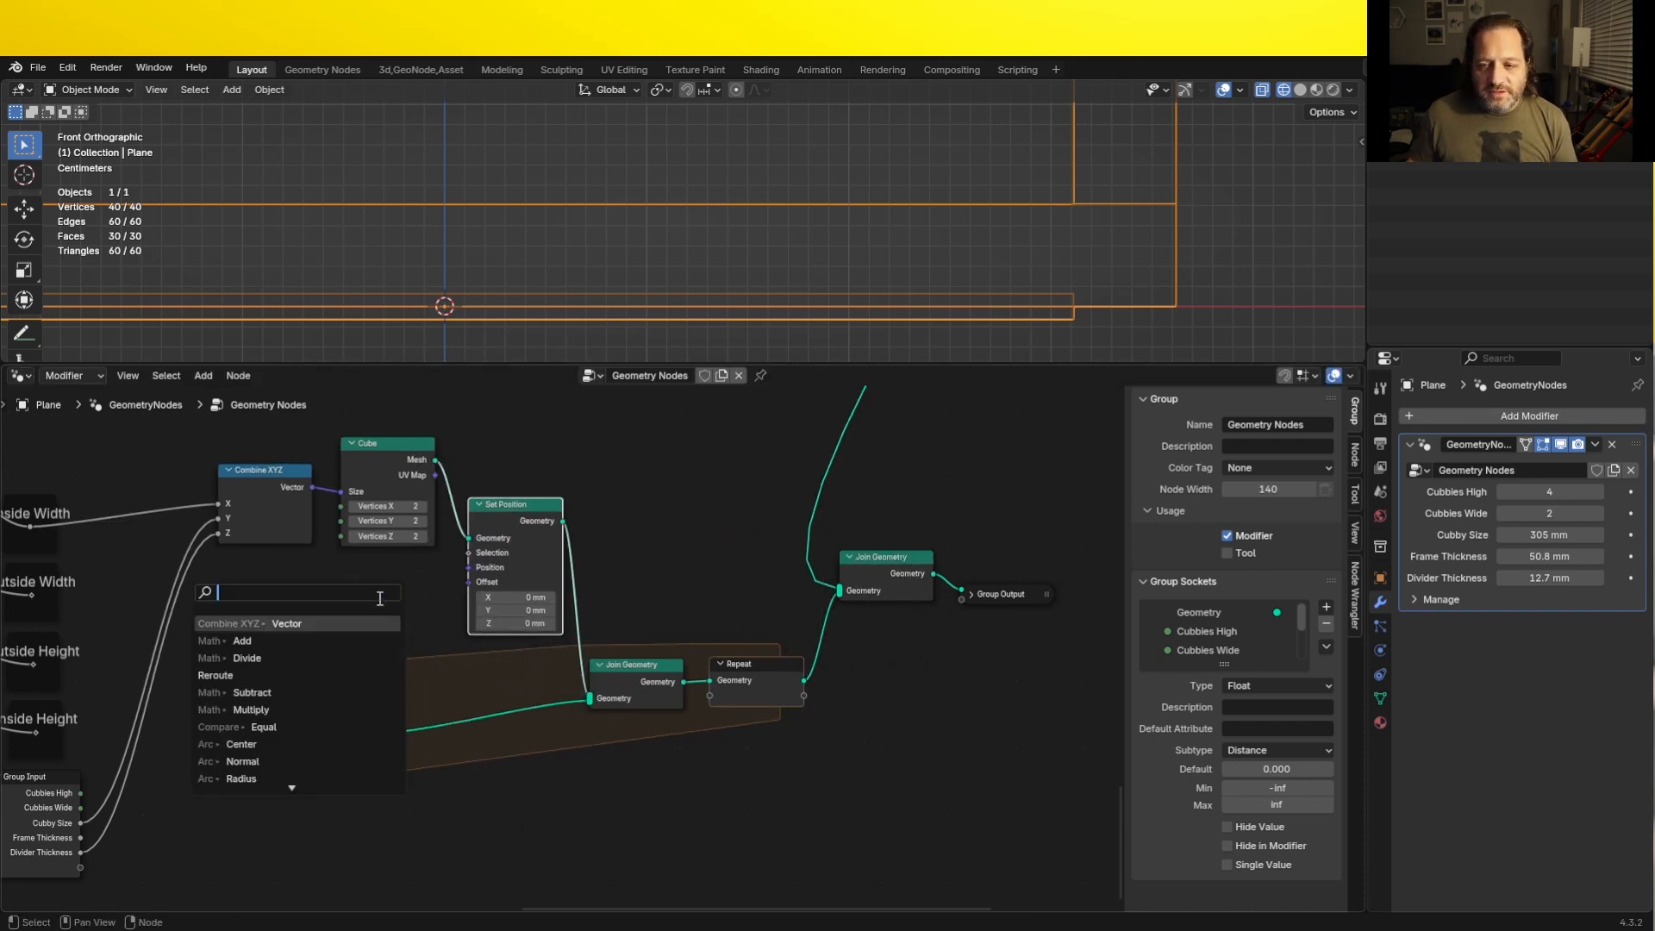
pyautogui.write('comb')
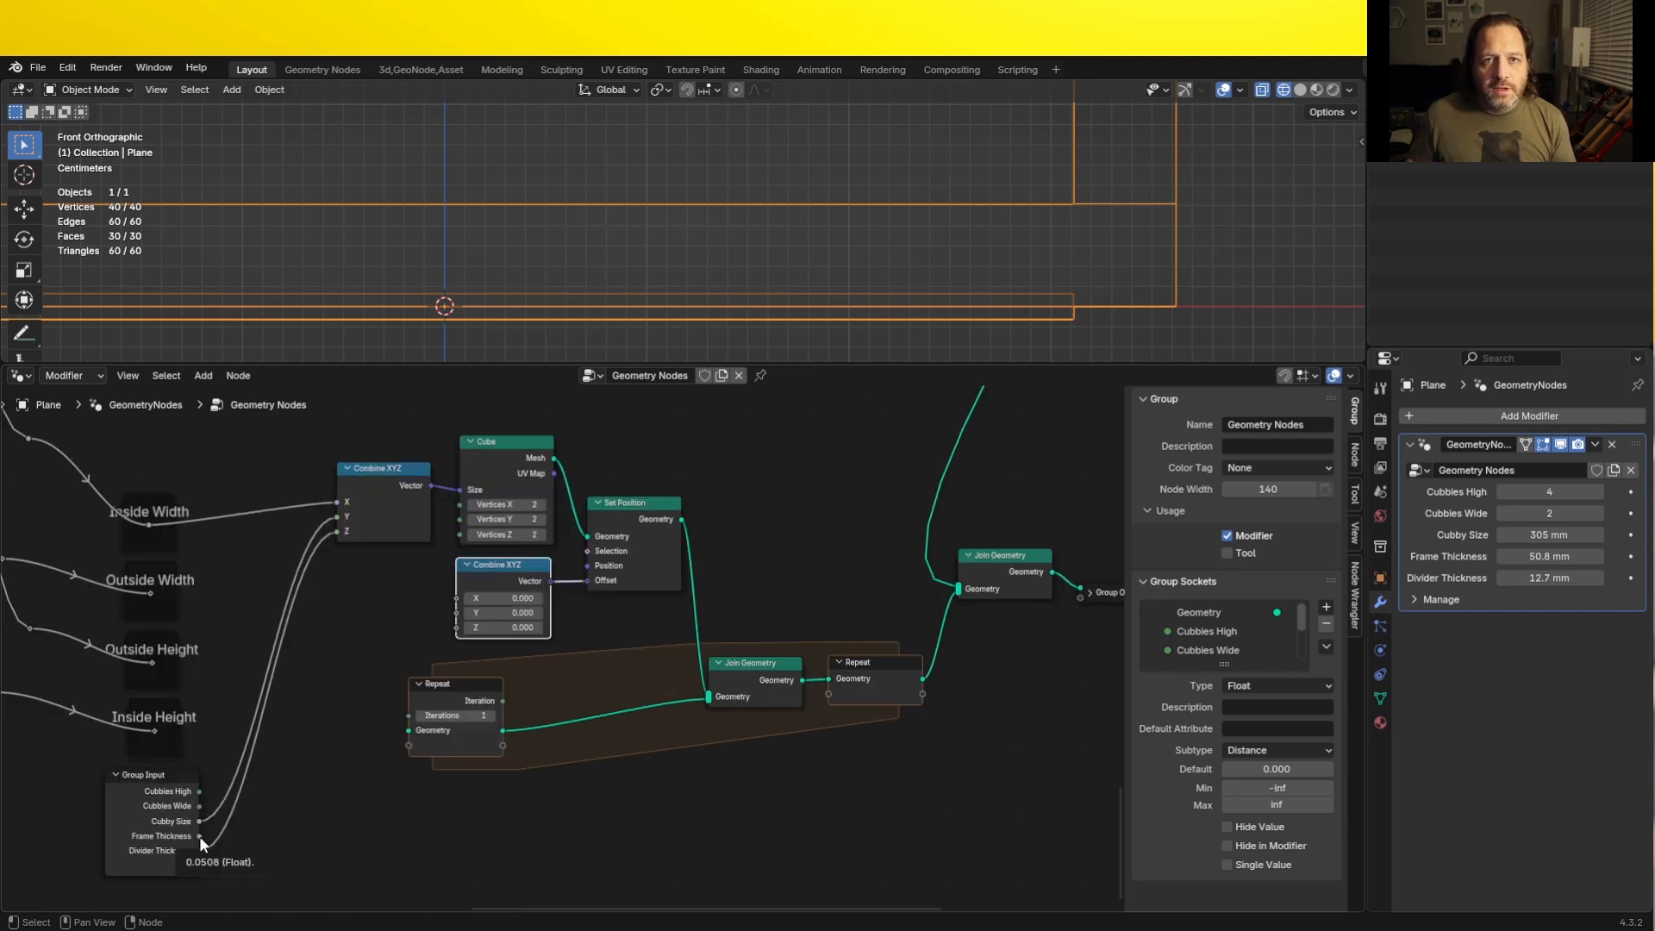
pyautogui.click(199, 836)
pyautogui.moveTo(199, 835); pyautogui.dragTo(459, 633)
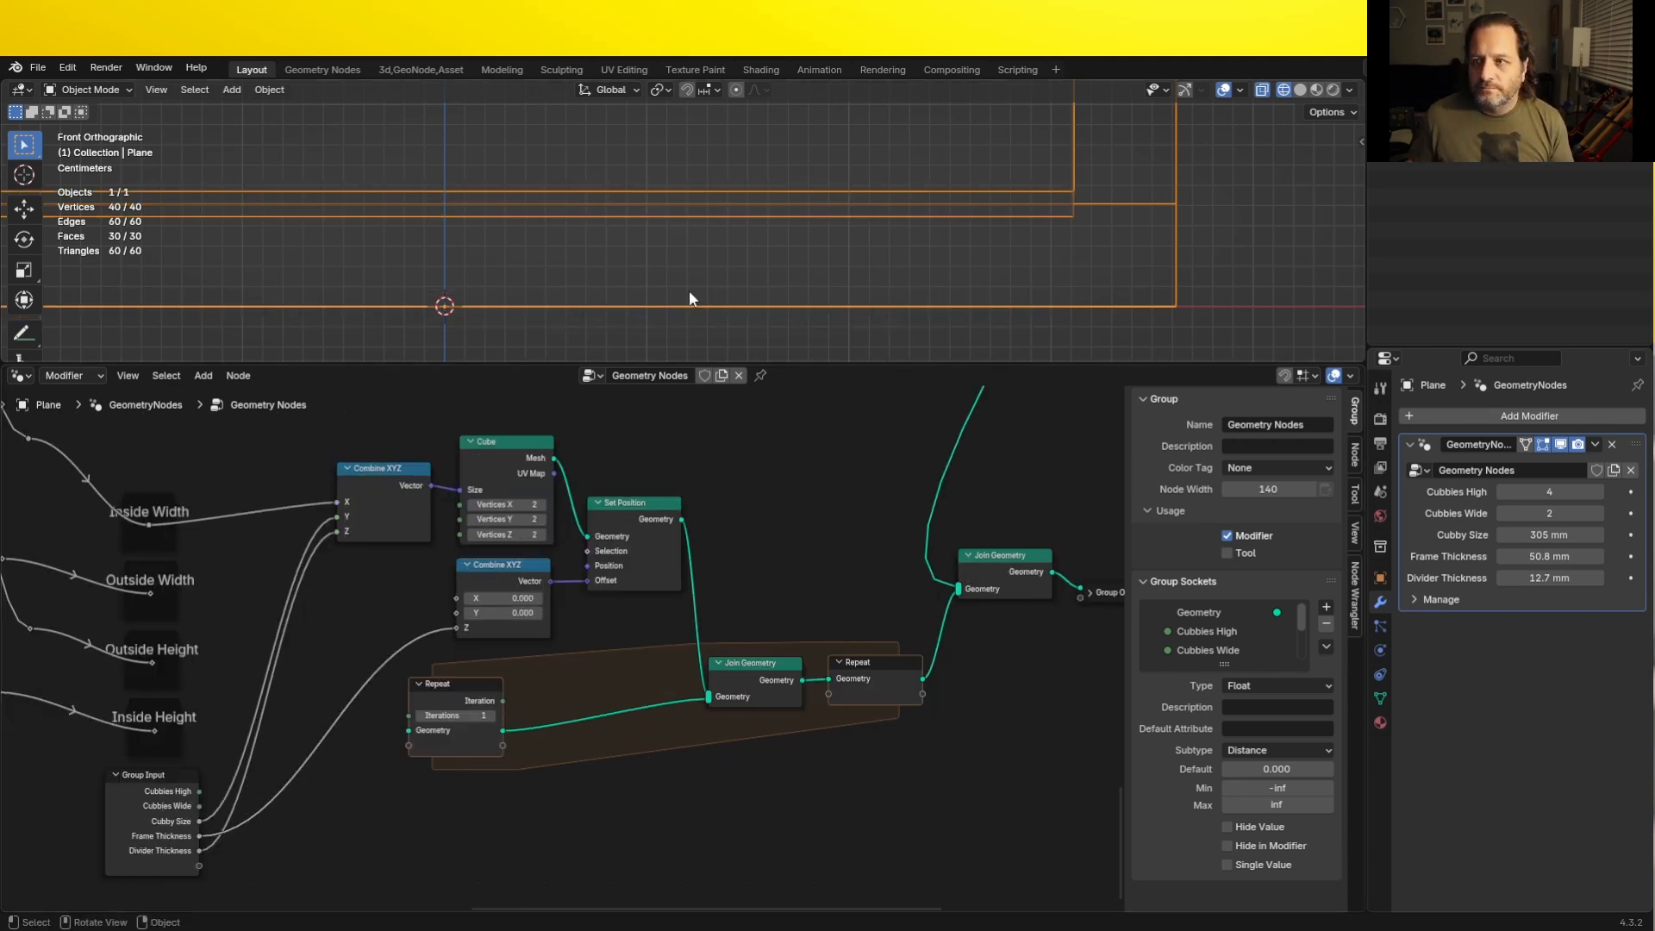
pyautogui.keyDown('shift'); pyautogui.moveTo(517, 213); pyautogui.dragTo(632, 284, button='middle'); pyautogui.keyUp('shift')
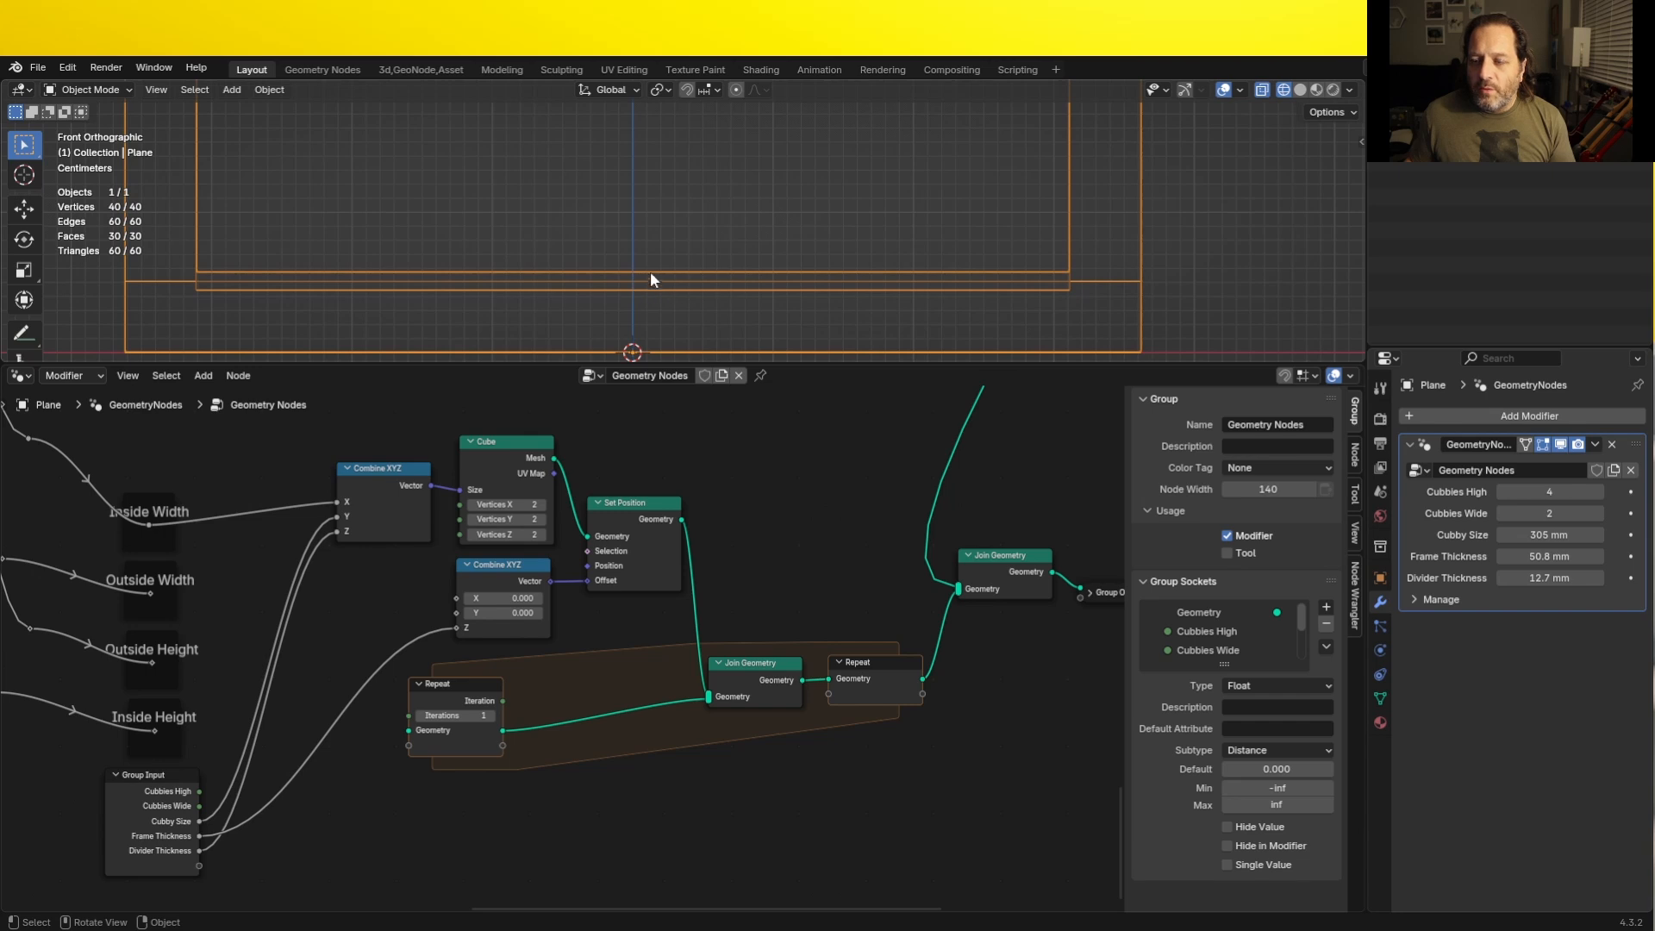
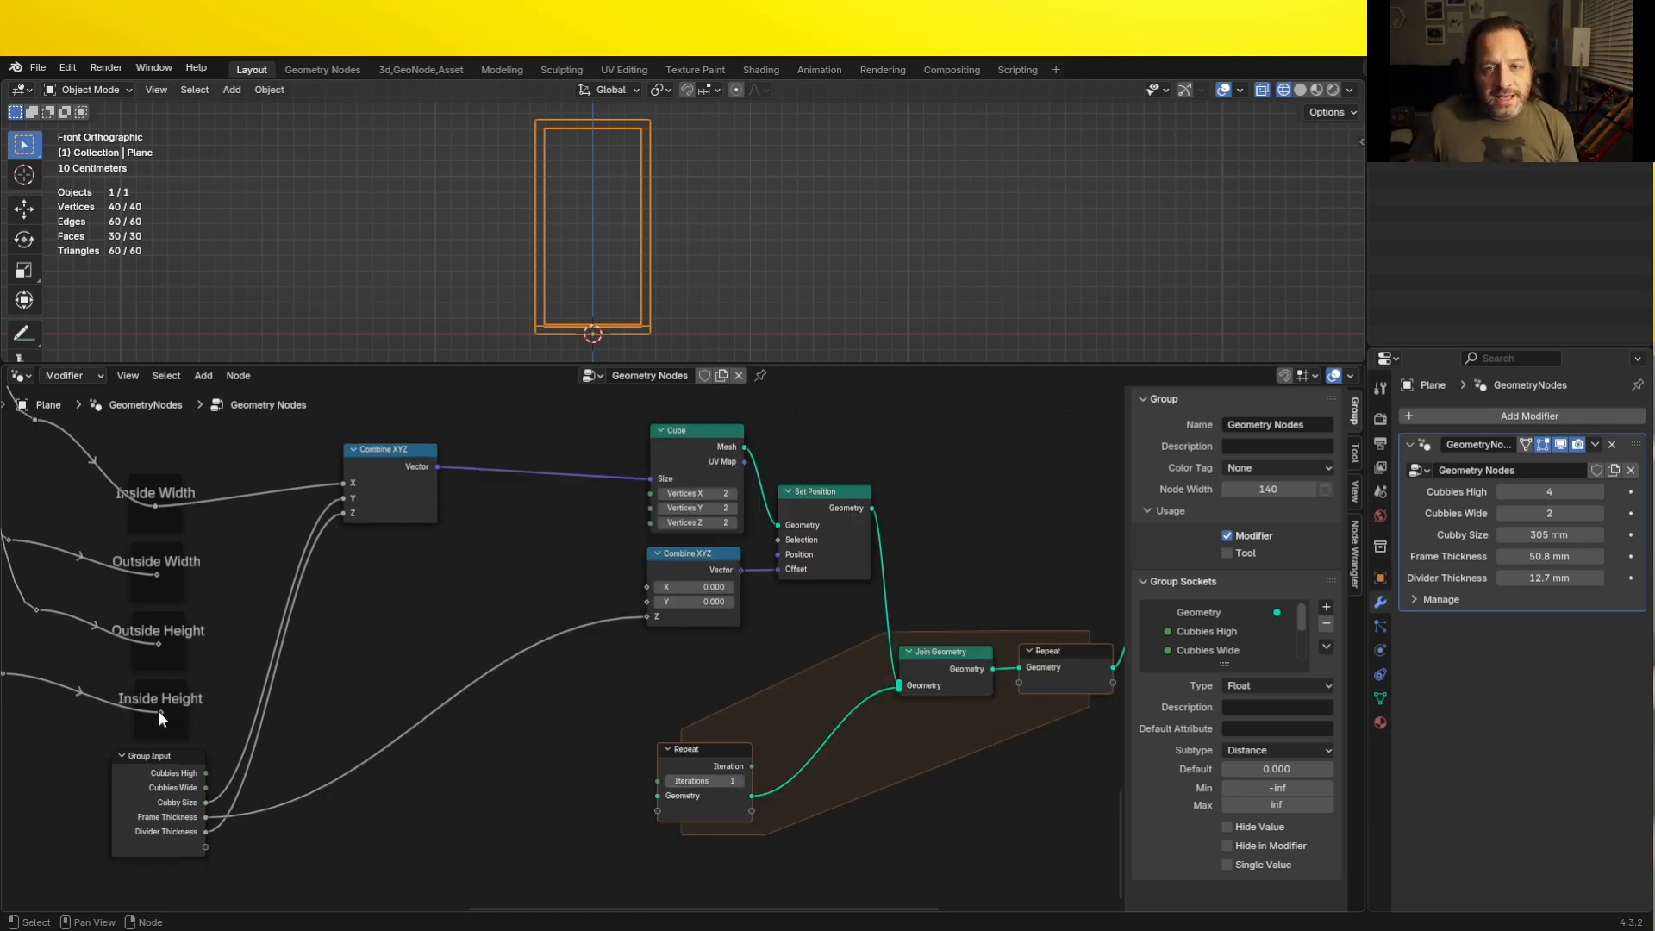
# - Add a Divide math node that divides the Inside Height value by the Group Input's Cubbies High
pyautogui.moveTo(158, 710); pyautogui.dragTo(376, 604)
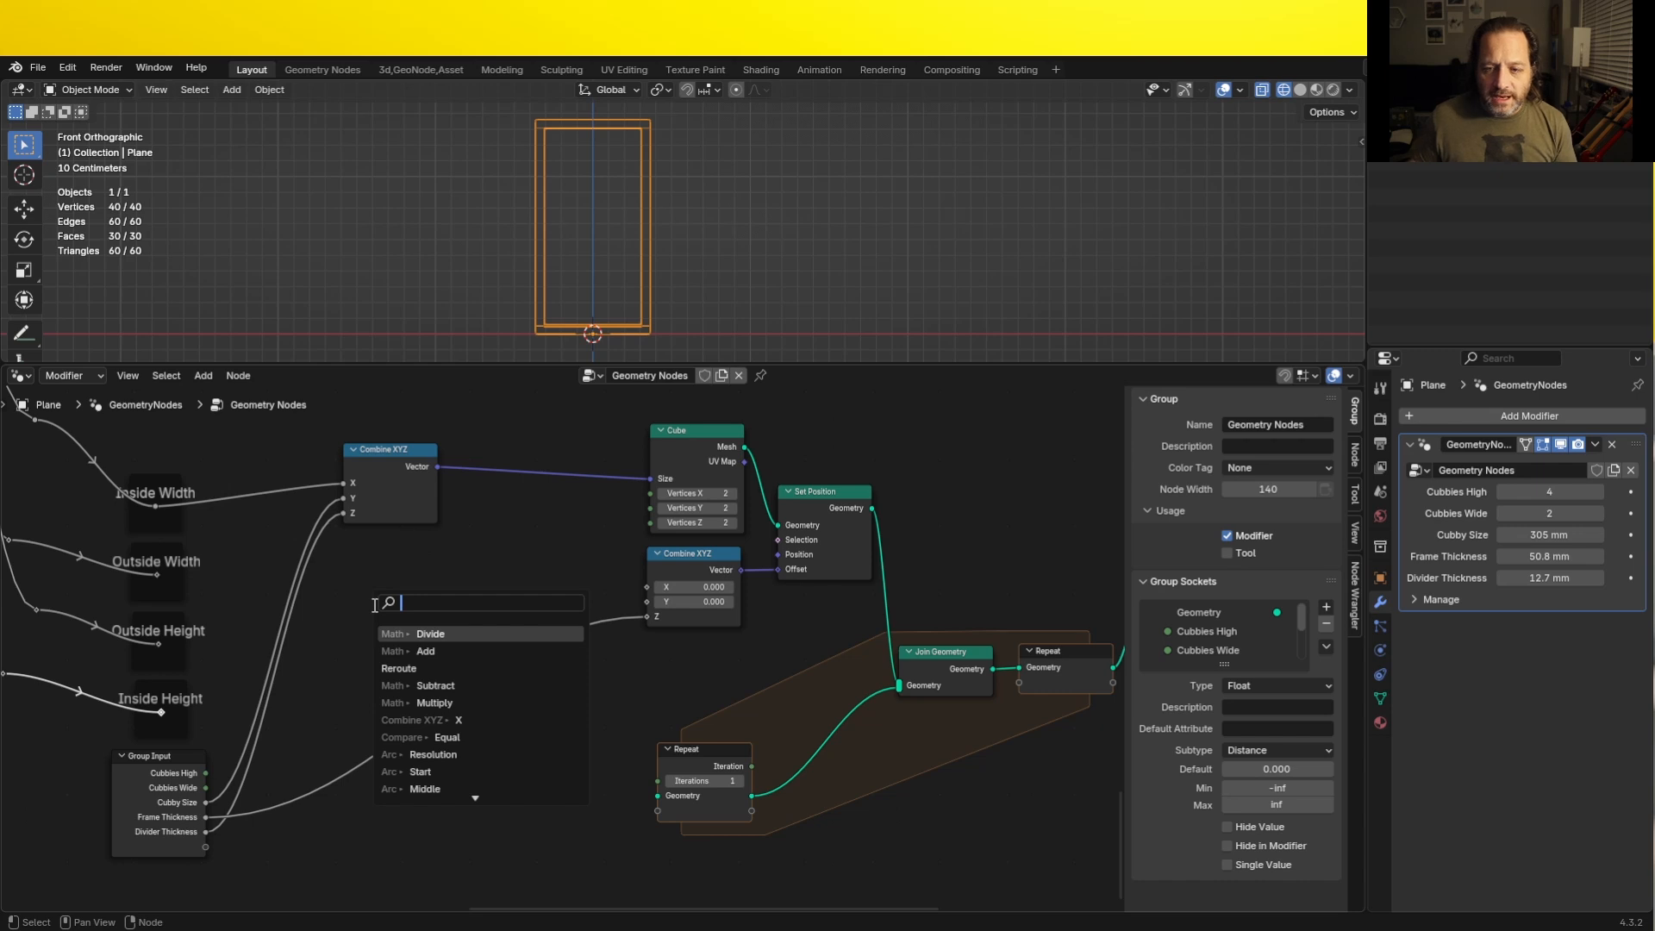
pyautogui.press('Return')
pyautogui.click(364, 598)
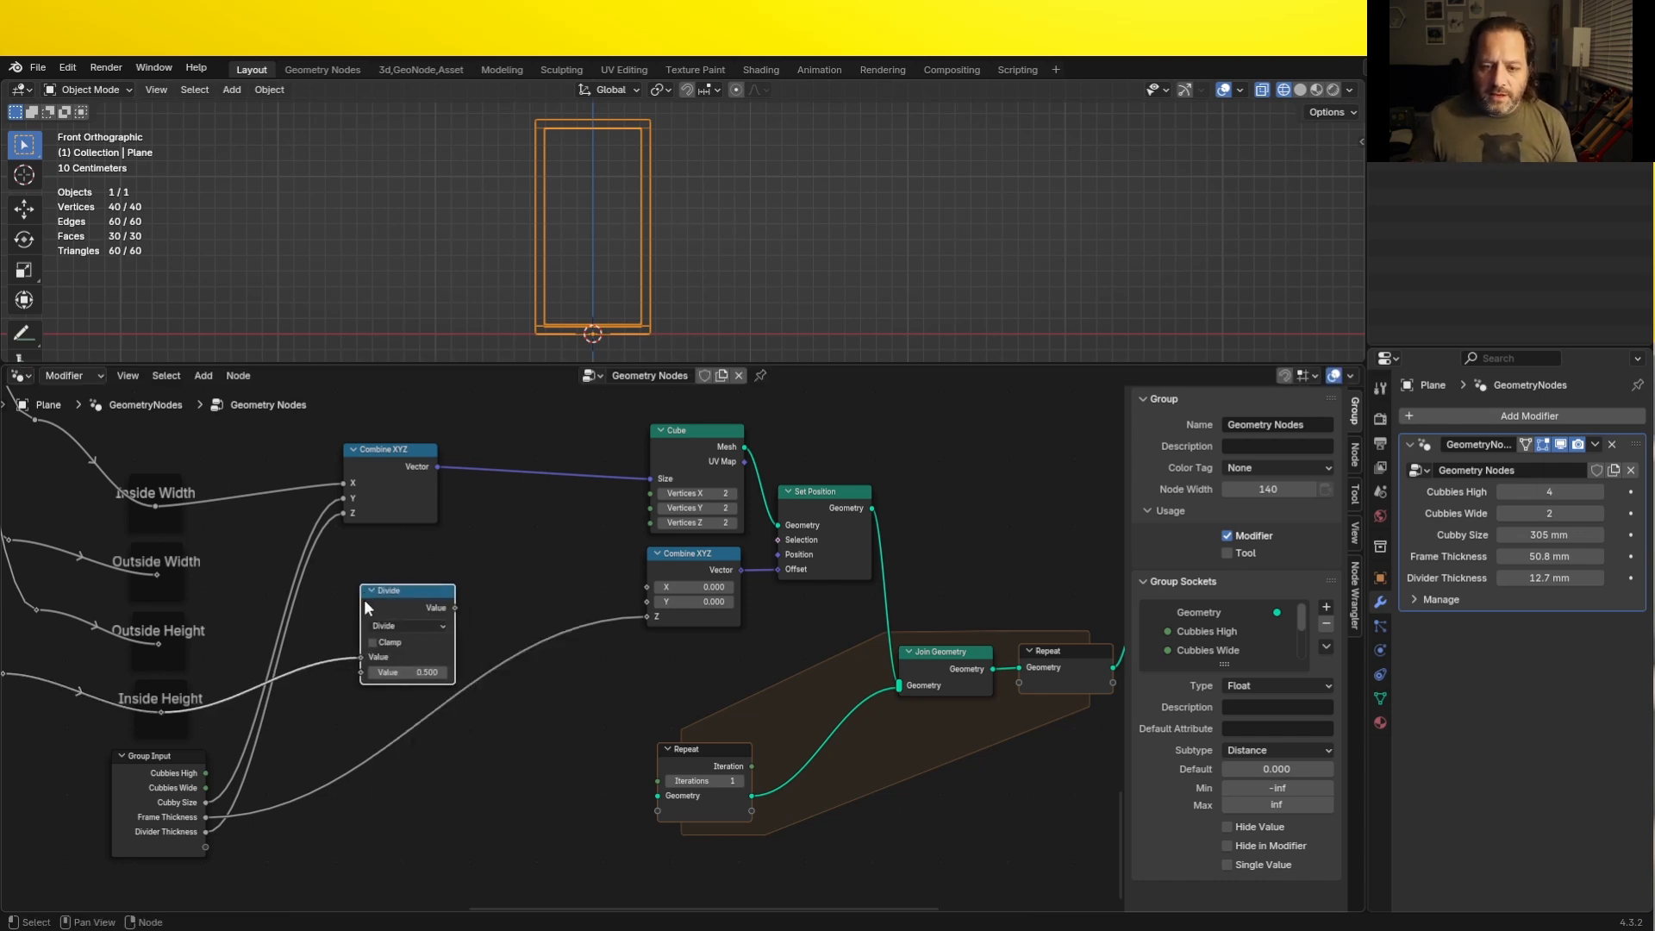
pyautogui.moveTo(207, 772); pyautogui.dragTo(360, 672)
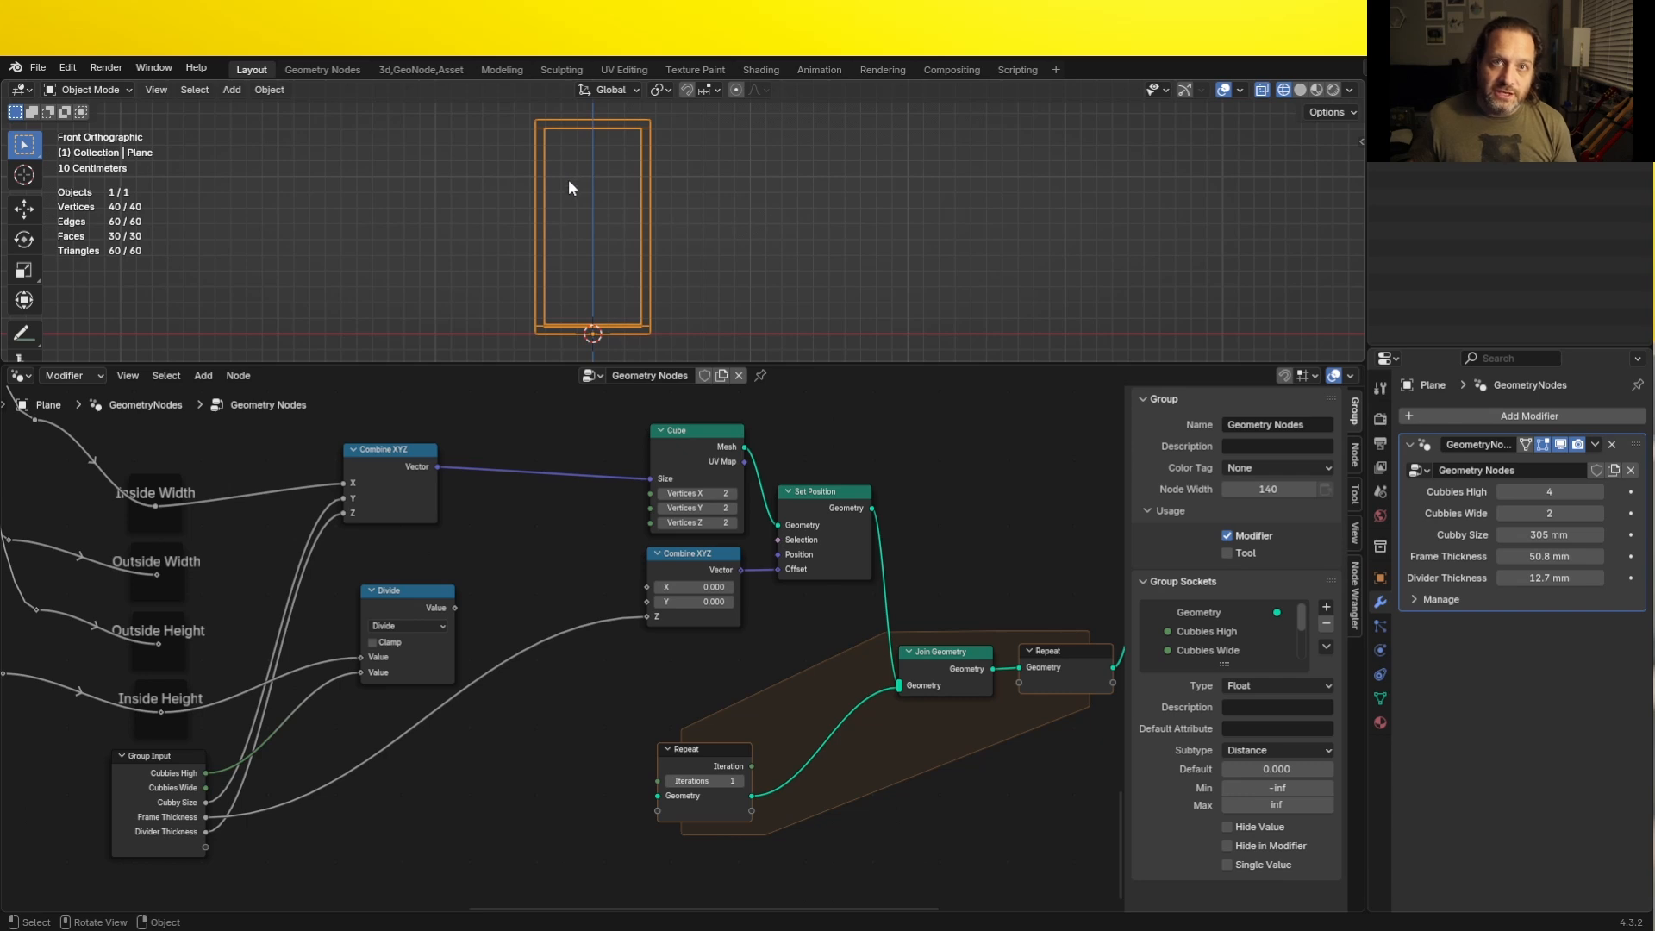
# - Set the modifier's Cubbies High to 2 and inspect the shorter frame in front view
pyautogui.click(1501, 491)
pyautogui.click(1502, 492)
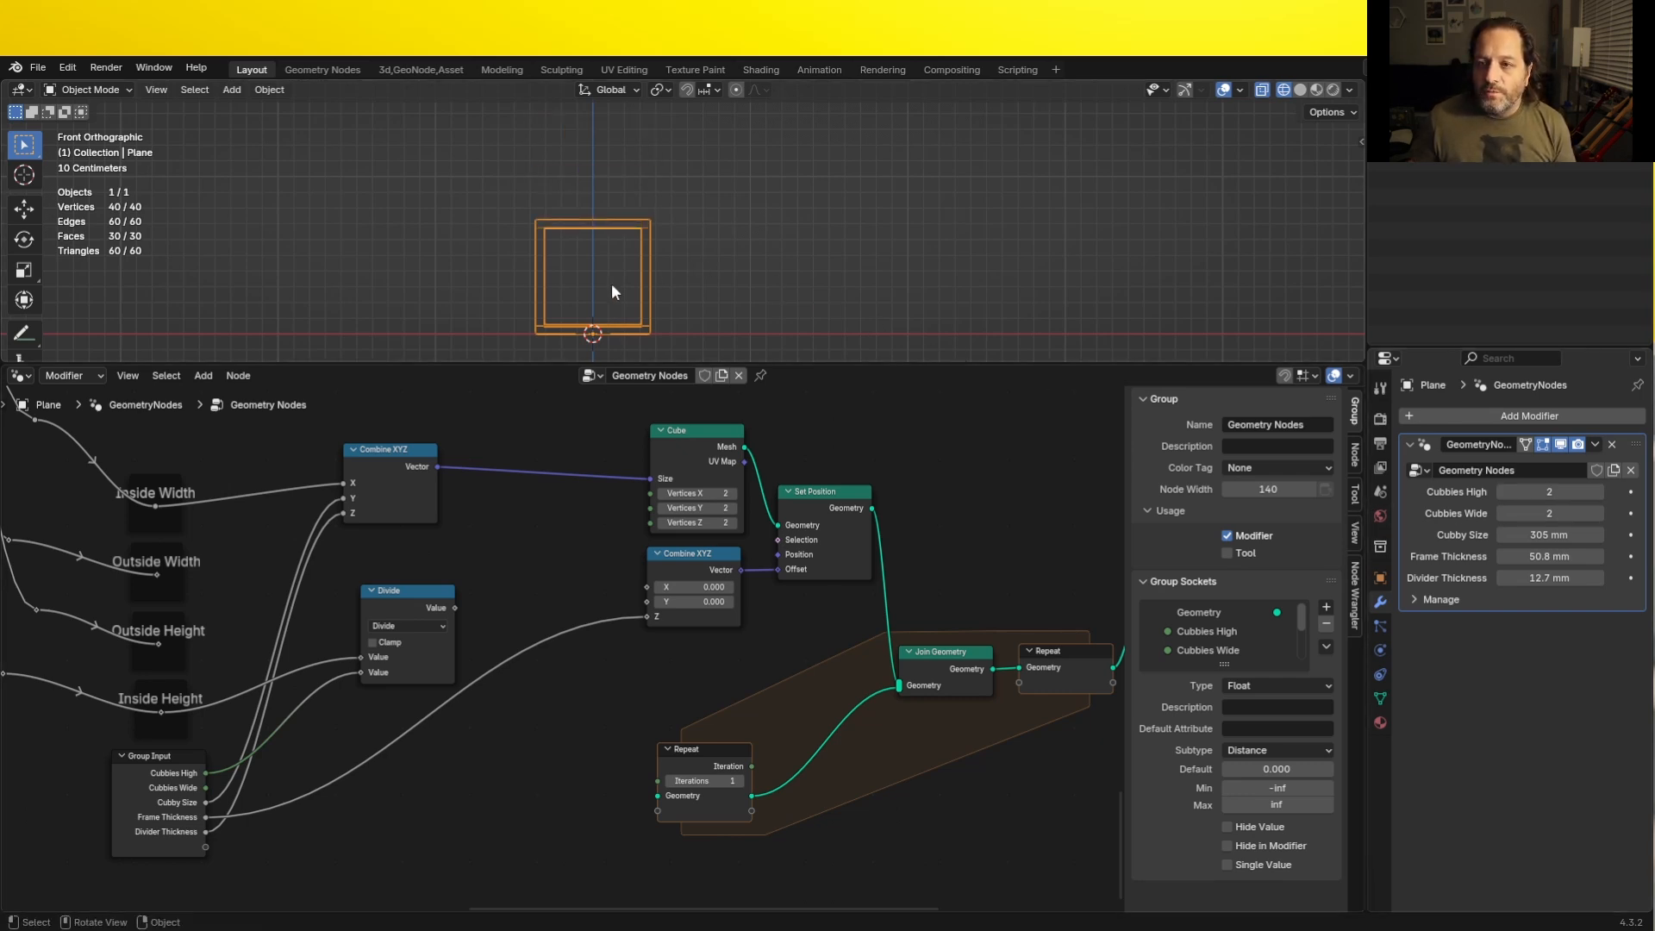
pyautogui.scroll(4, 604, 307)
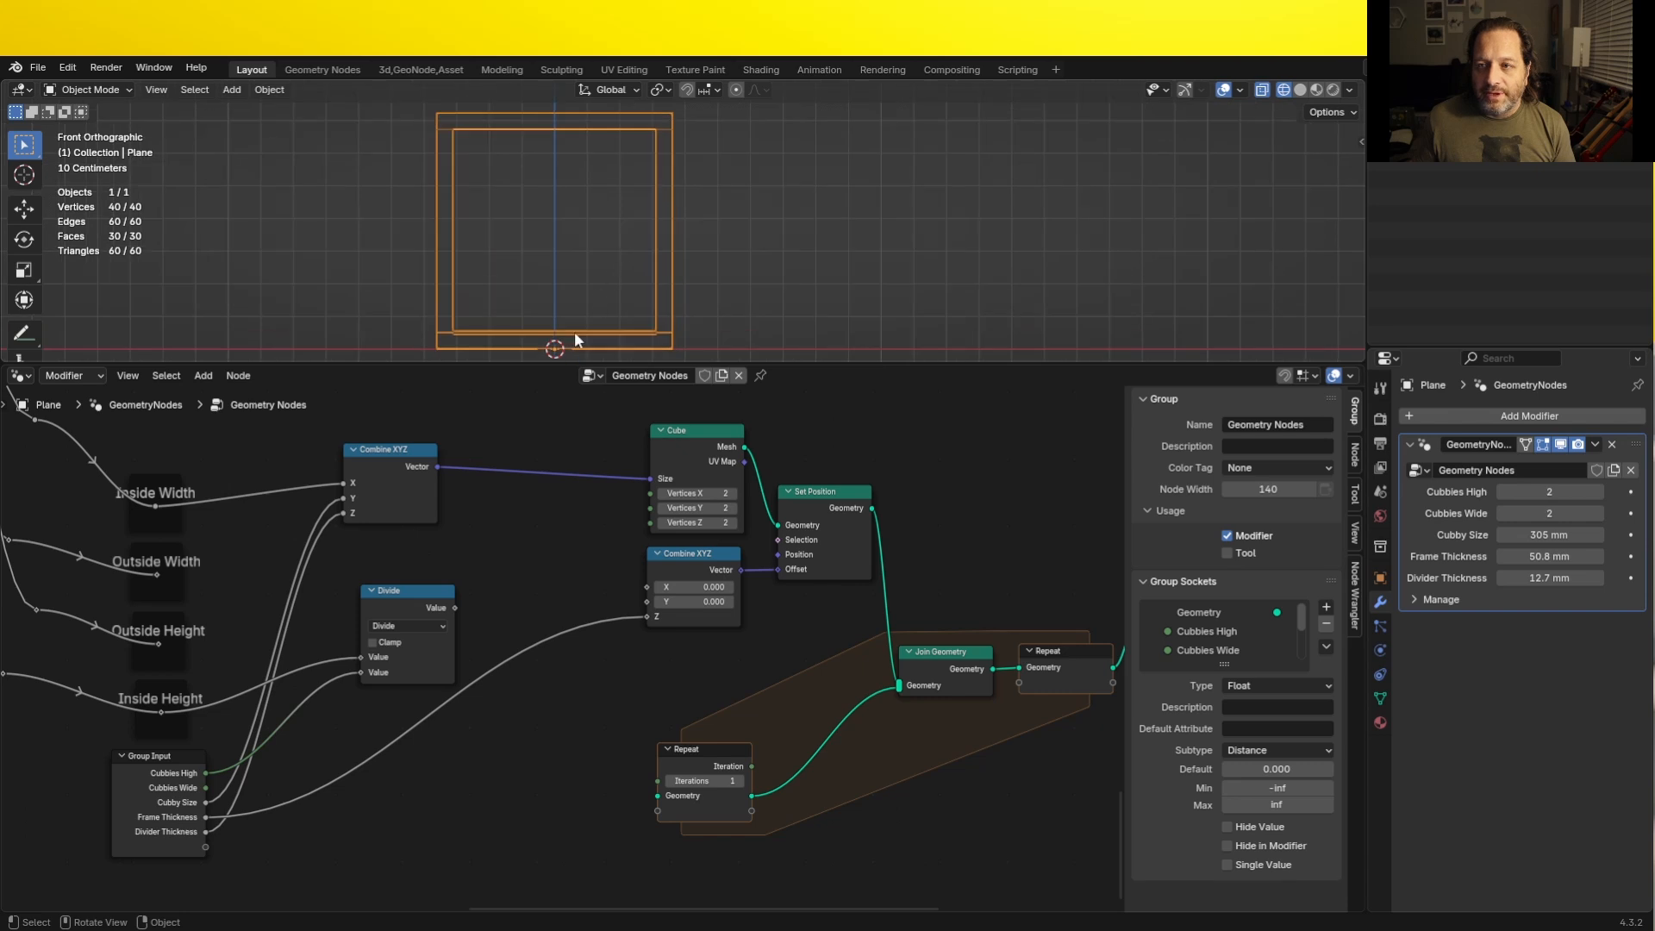
# - Insert a duplicated math node set to Add before the Combine XYZ Z, summing the Divide result and Frame Thickness
pyautogui.moveTo(407, 600); pyautogui.dragTo(395, 603)
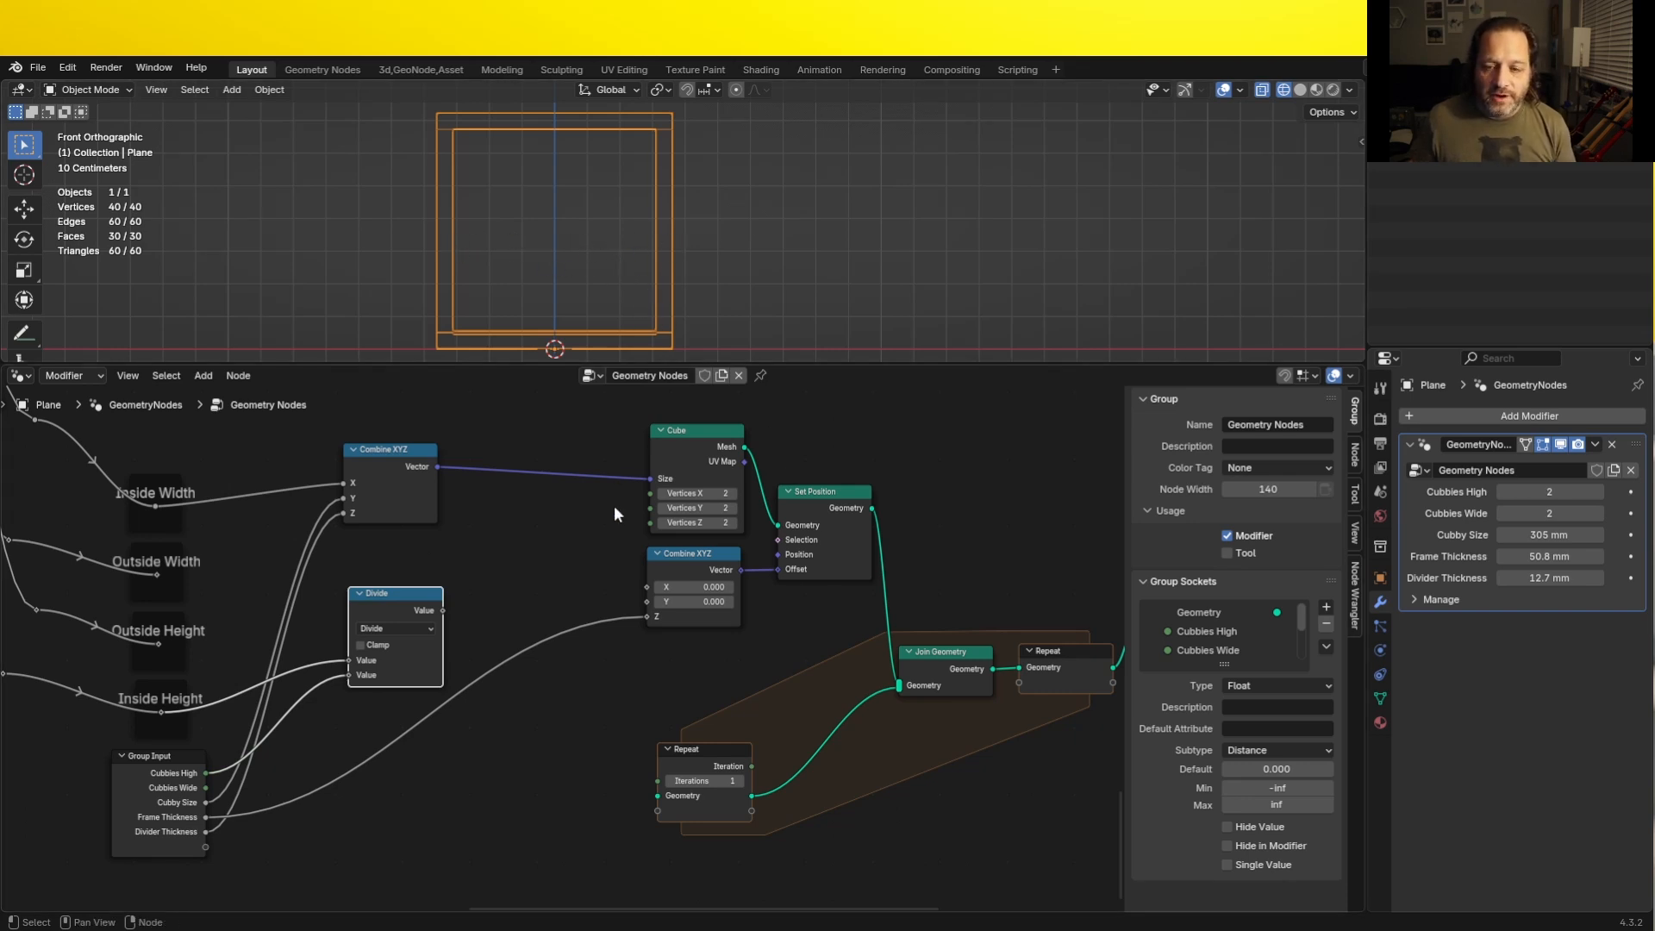
pyautogui.hotkey('shift', 'd')
pyautogui.click(521, 645)
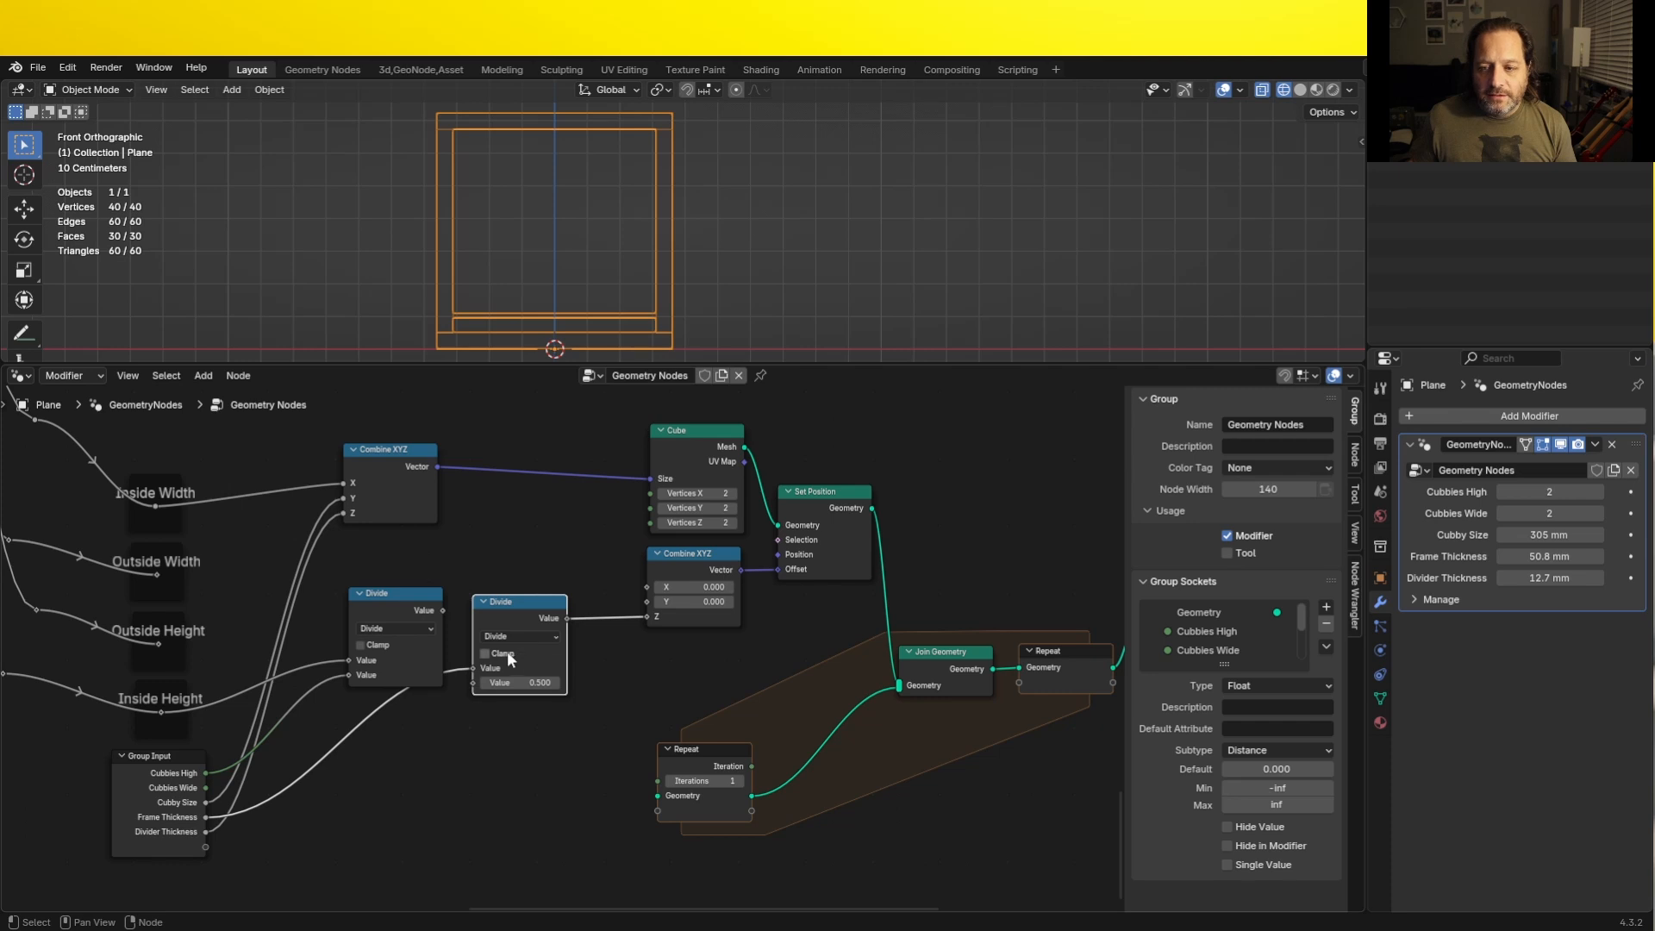
pyautogui.press('ctrl+KP_Add')
pyautogui.moveTo(511, 602); pyautogui.dragTo(521, 645)
pyautogui.moveTo(443, 610); pyautogui.dragTo(482, 711)
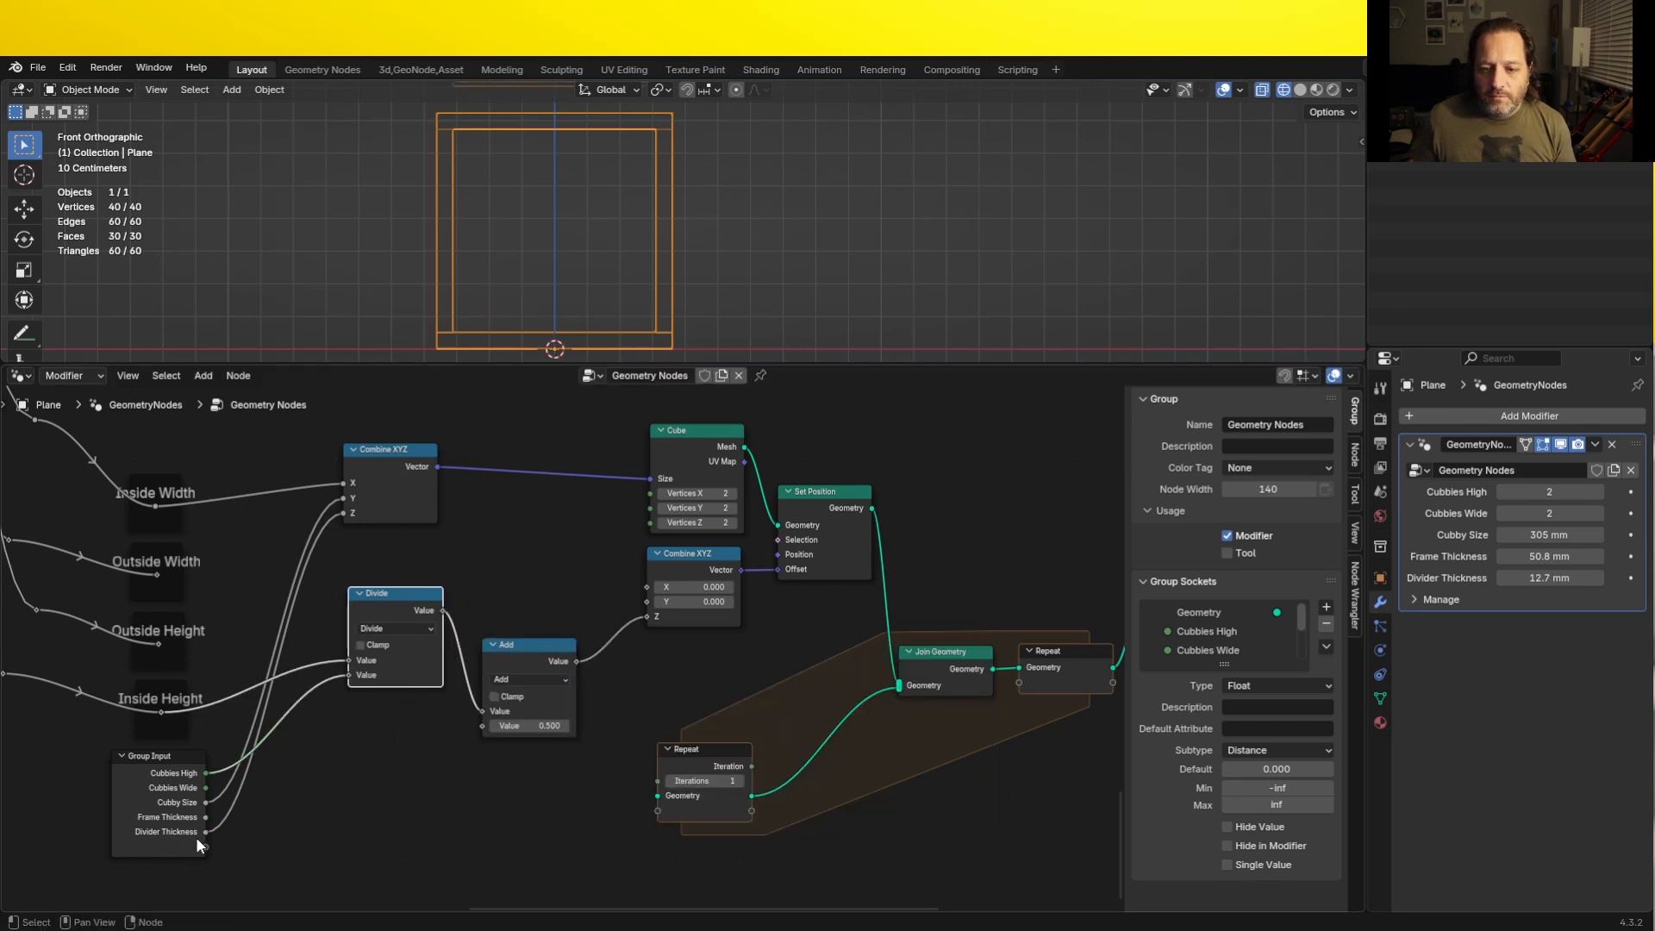
pyautogui.moveTo(205, 817); pyautogui.dragTo(482, 726)
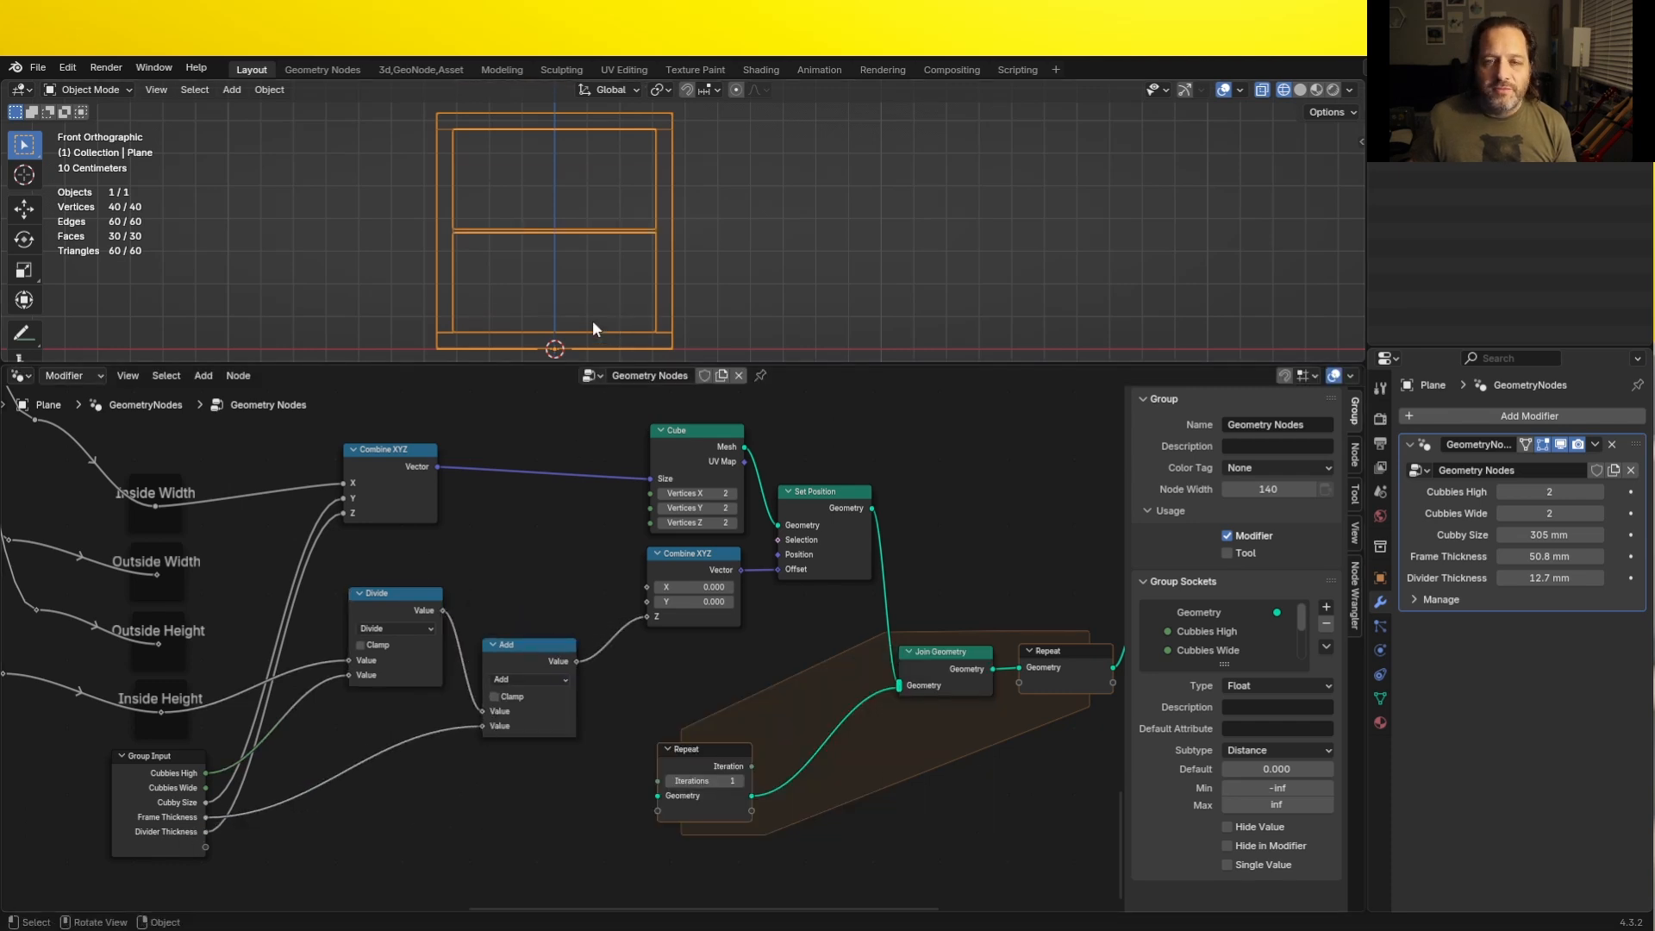
# - Check the divider's placement above the frame's bottom board and set the modifier's Cubbies High to 3
pyautogui.keyDown('shift'); pyautogui.moveTo(553, 337); pyautogui.dragTo(567, 323, button='middle'); pyautogui.keyUp('shift')
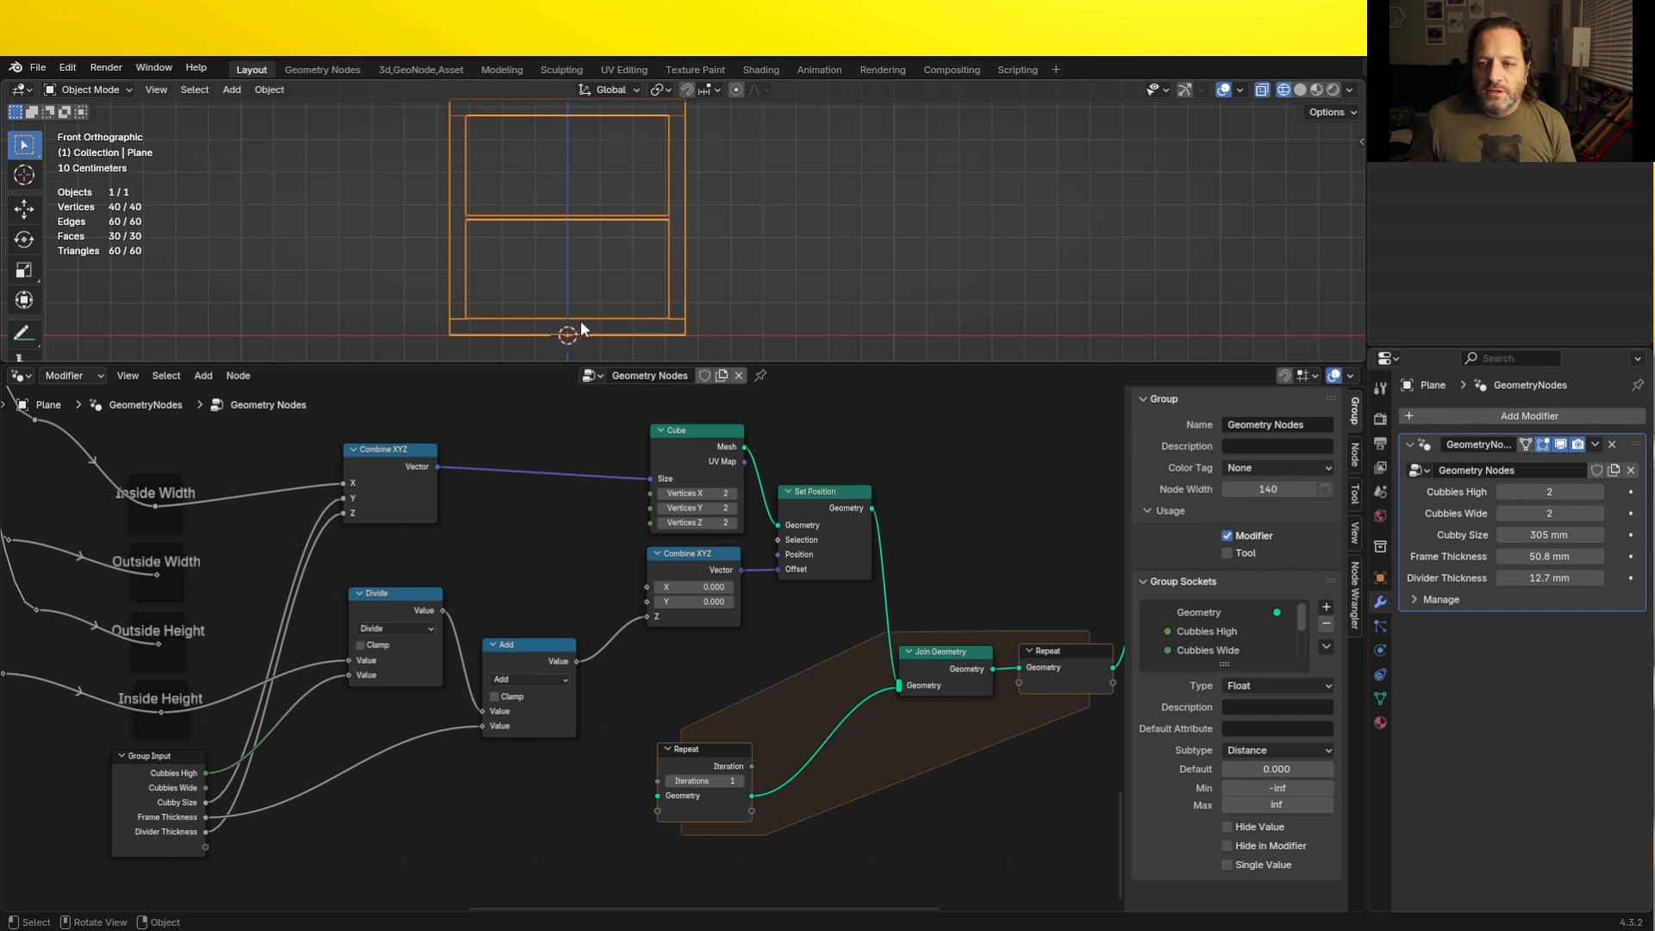
pyautogui.scroll(6, 566, 317)
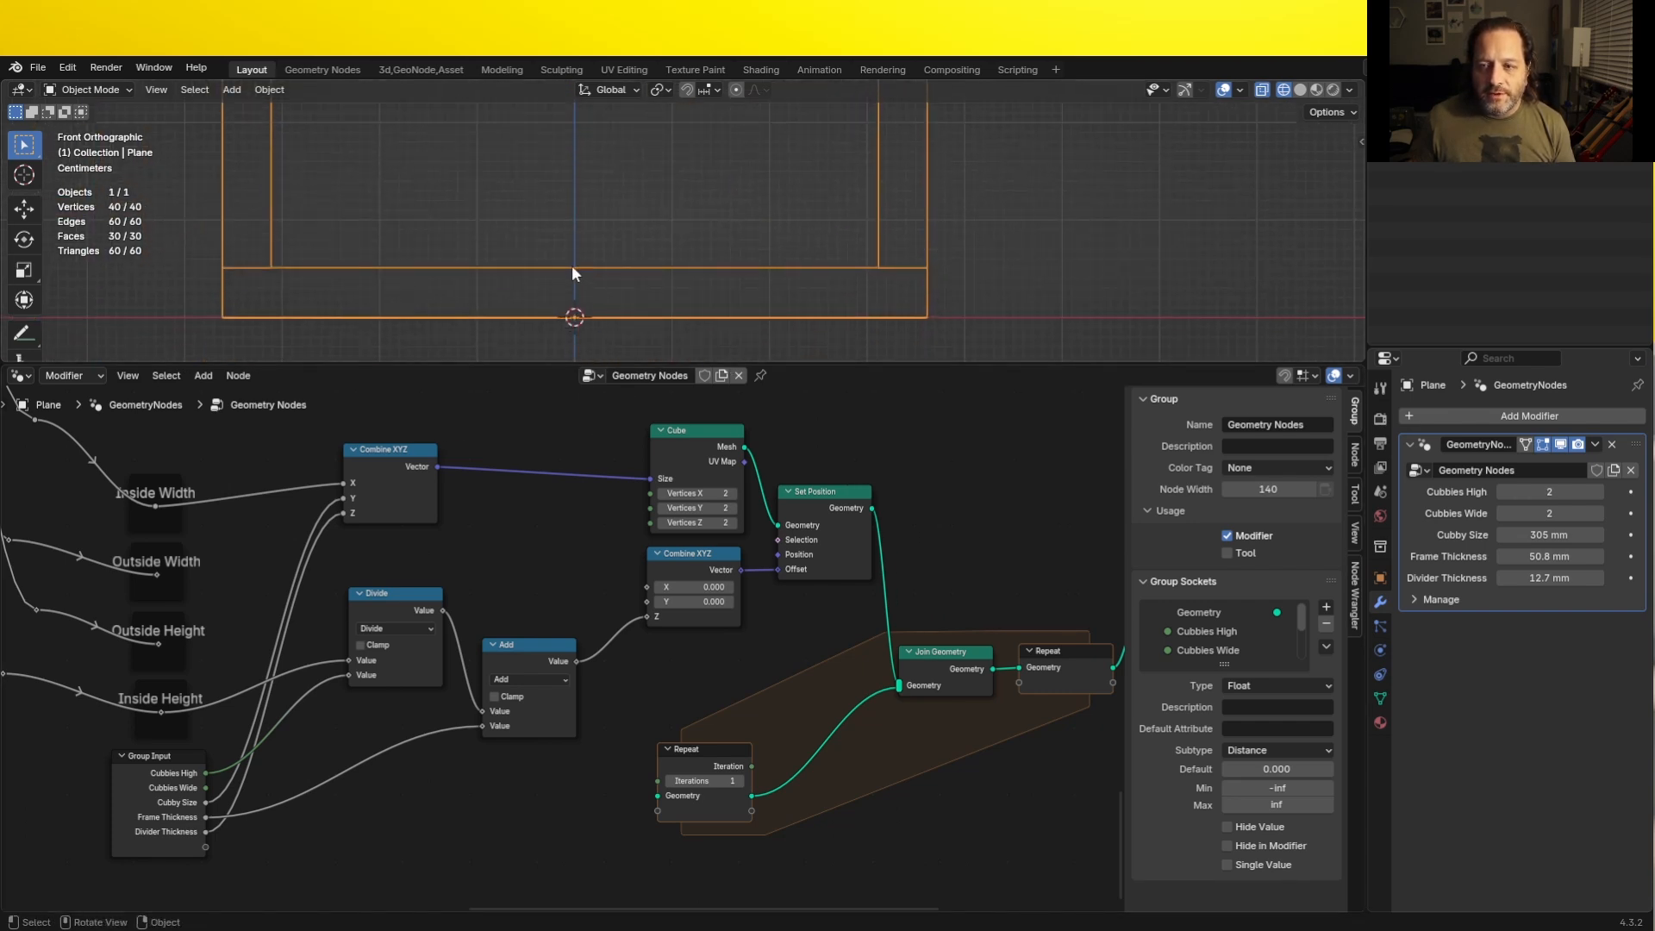
pyautogui.scroll(-6, 571, 267)
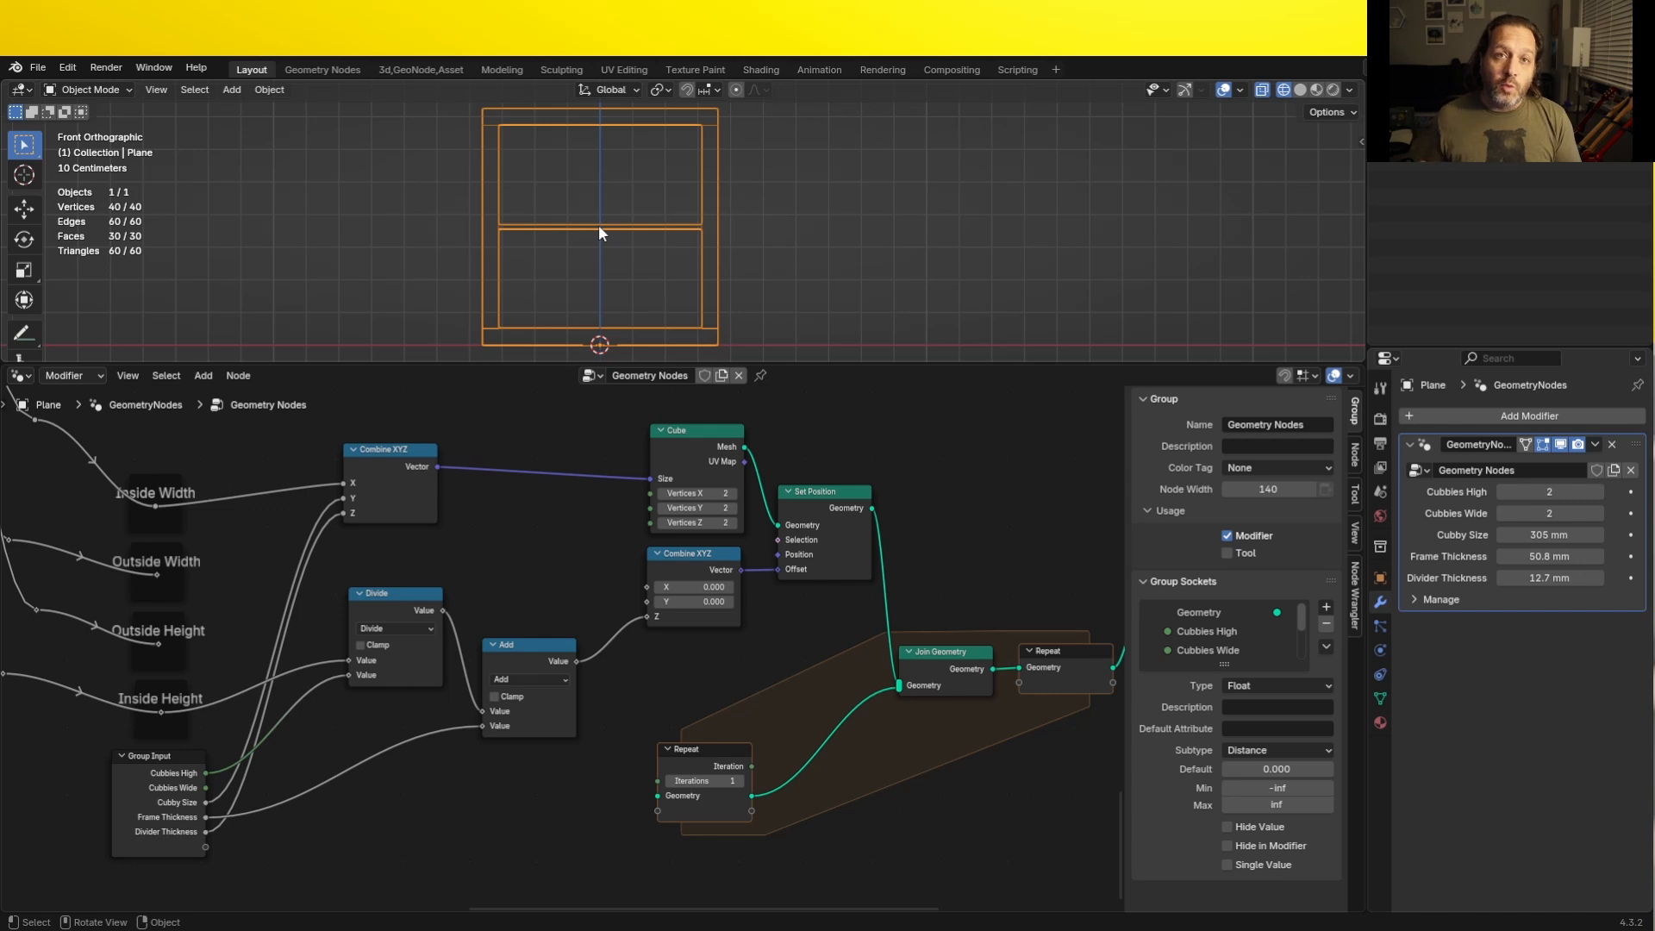
pyautogui.click(1599, 491)
pyautogui.scroll(-3, 919, 241)
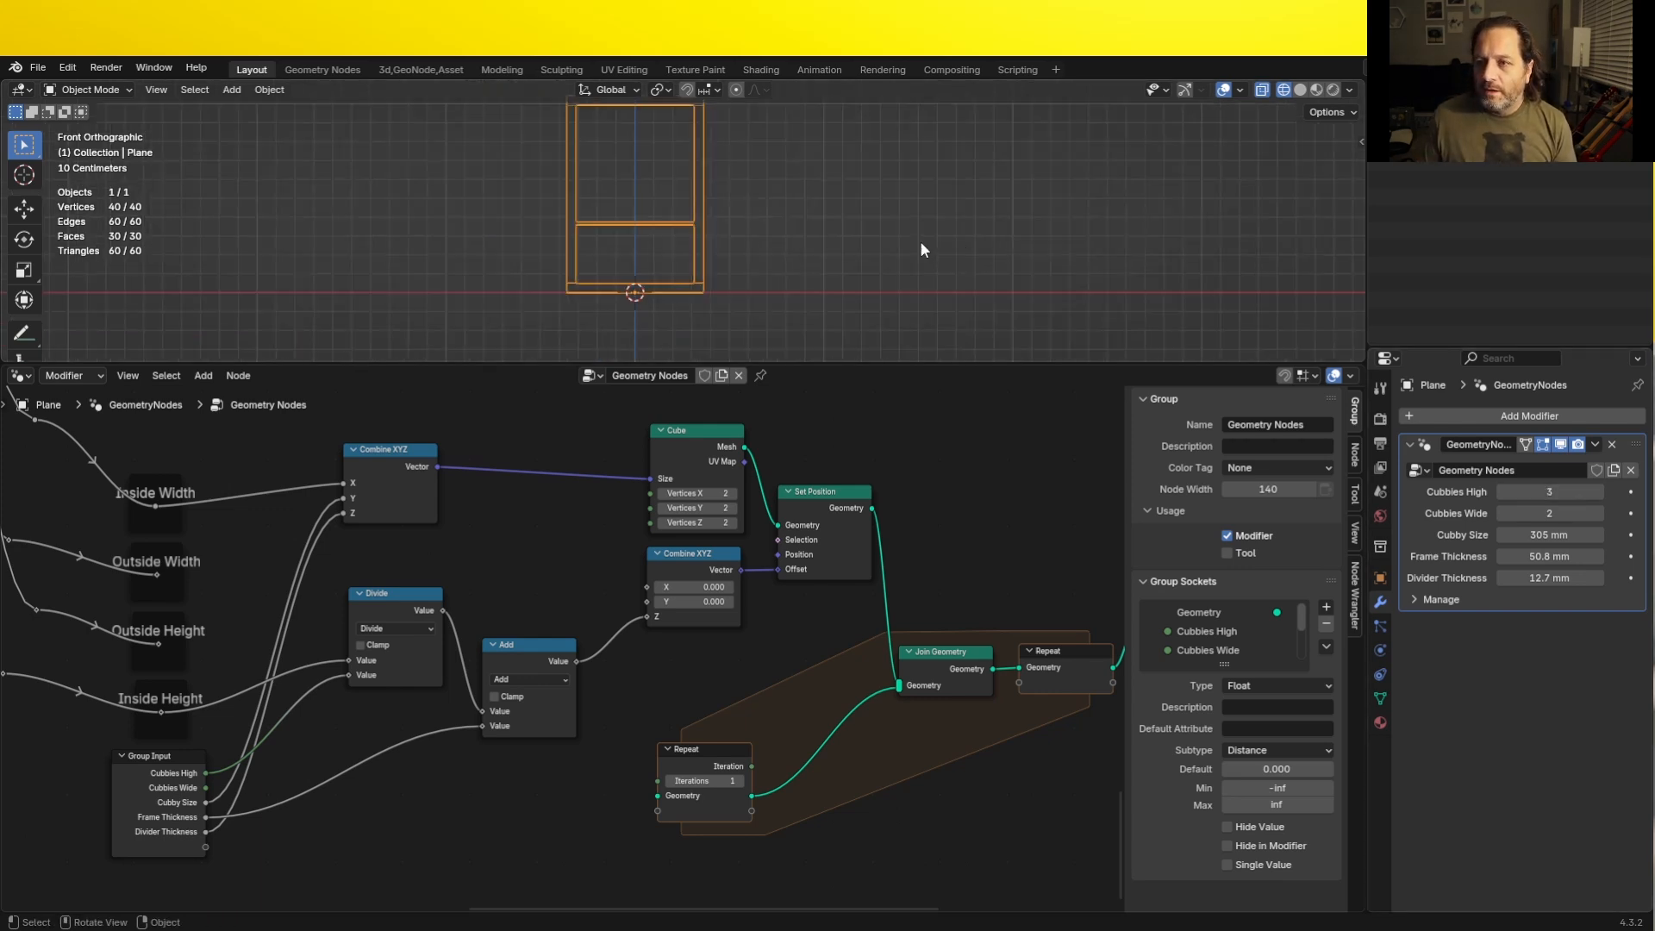
pyautogui.keyDown('shift'); pyautogui.moveTo(801, 186); pyautogui.dragTo(805, 226, button='middle'); pyautogui.keyUp('shift')
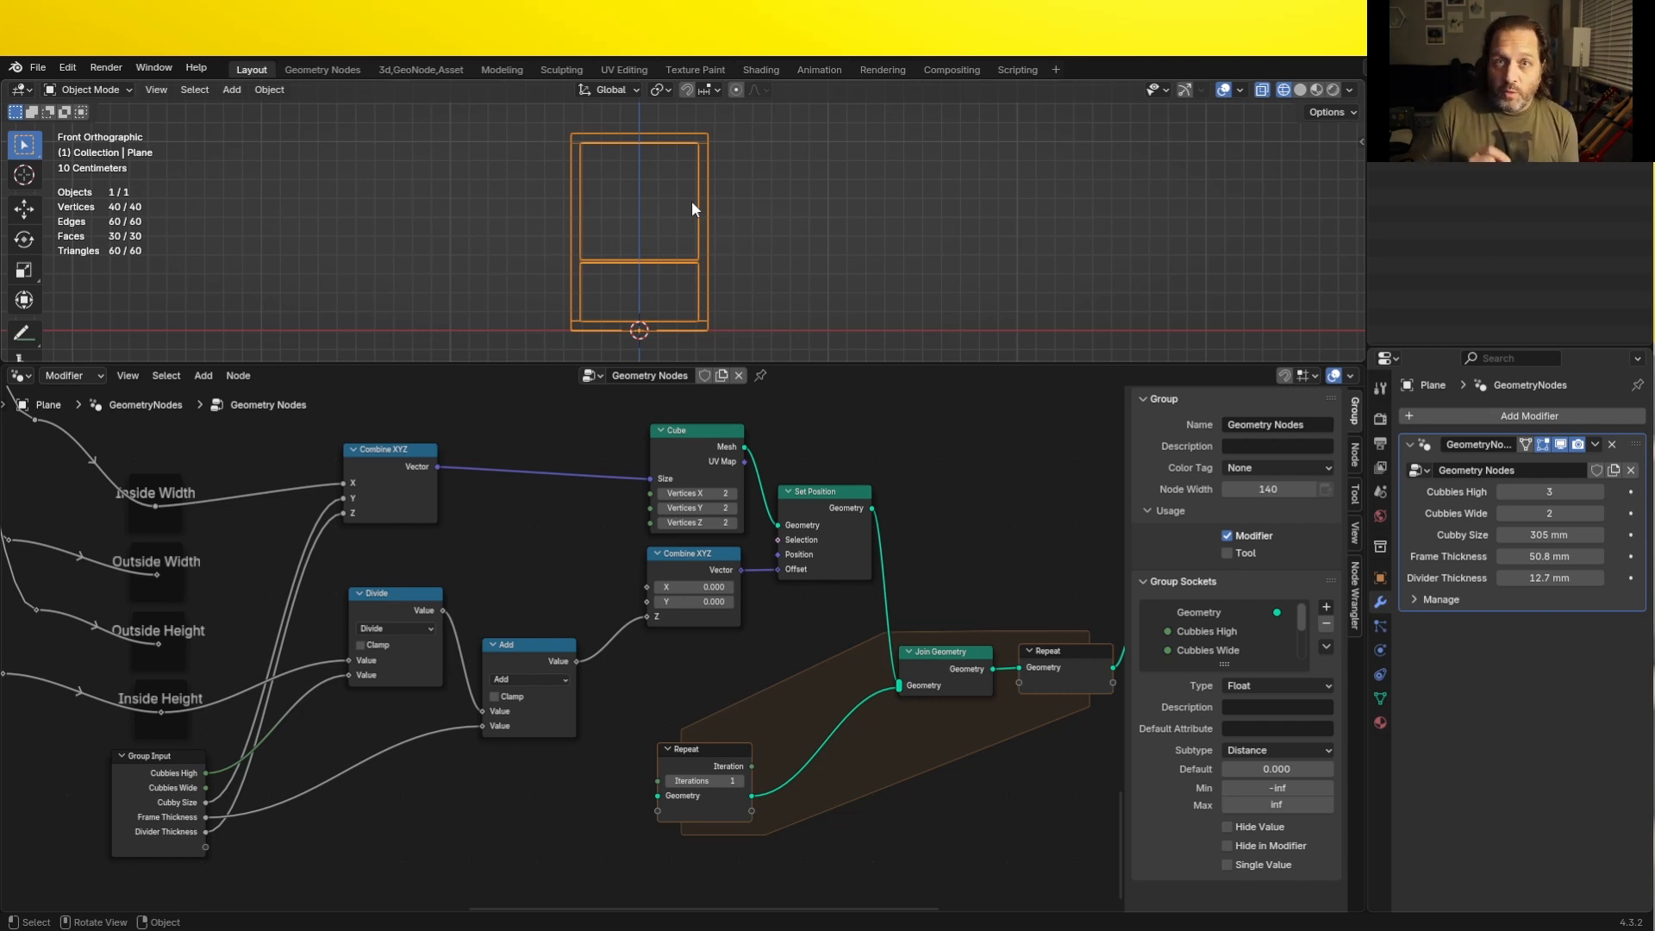
# - Add an Add math node fed by the Repeat zone's Iteration output and set its second value to 1
pyautogui.scroll(2, 655, 617)
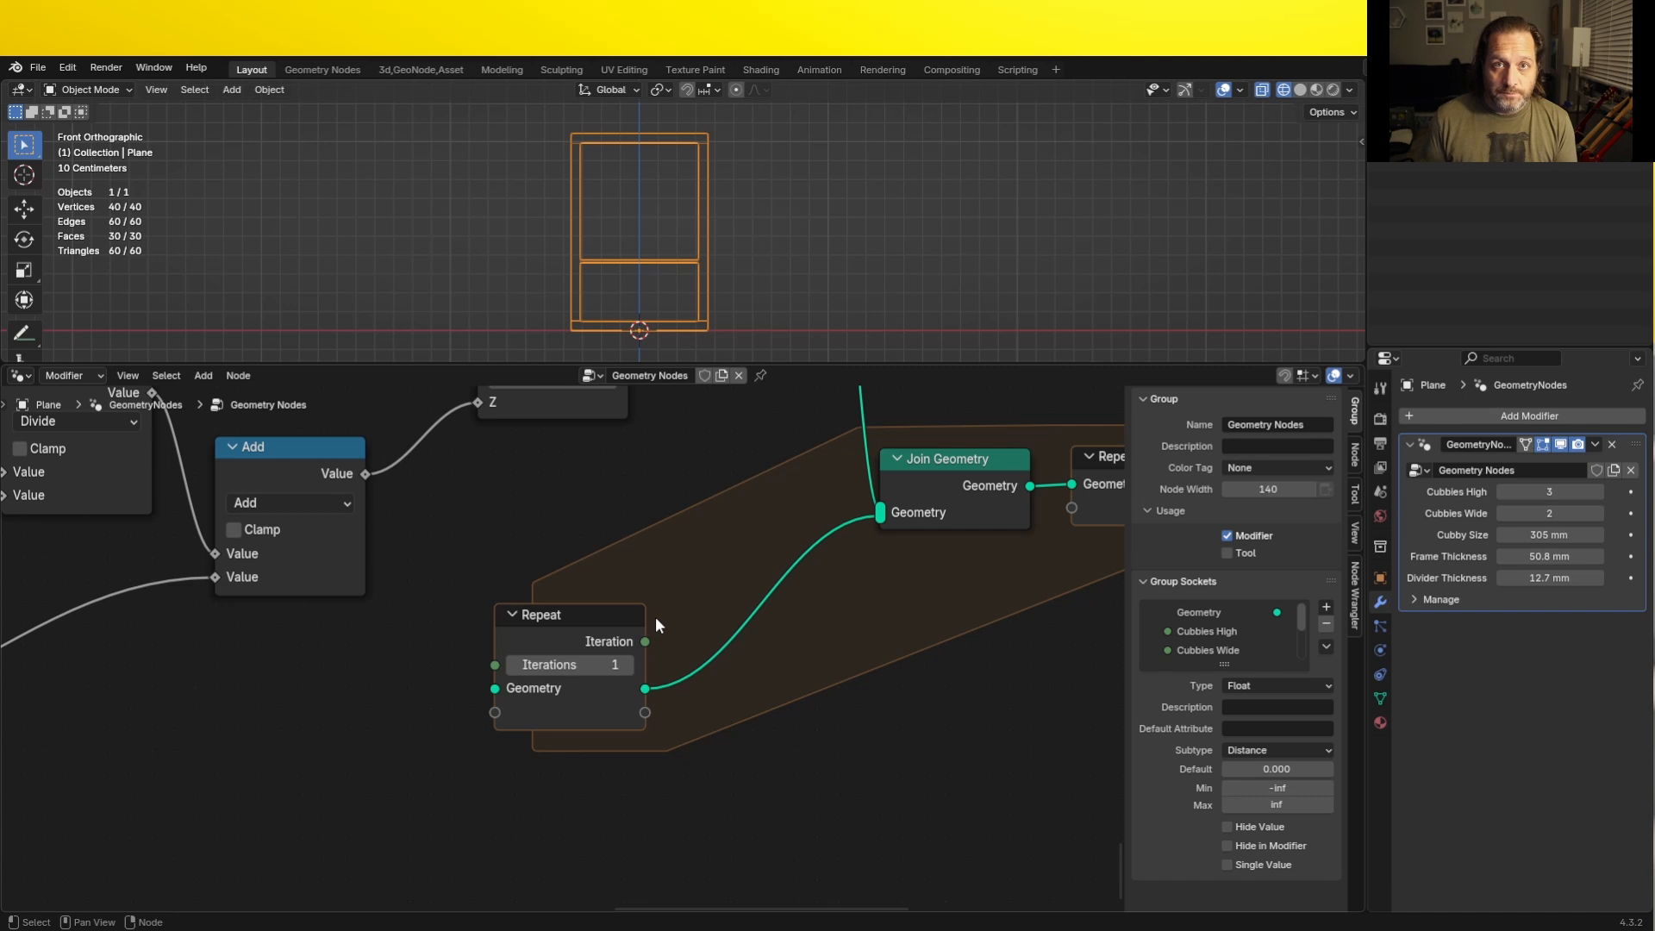
pyautogui.scroll(-2, 655, 617)
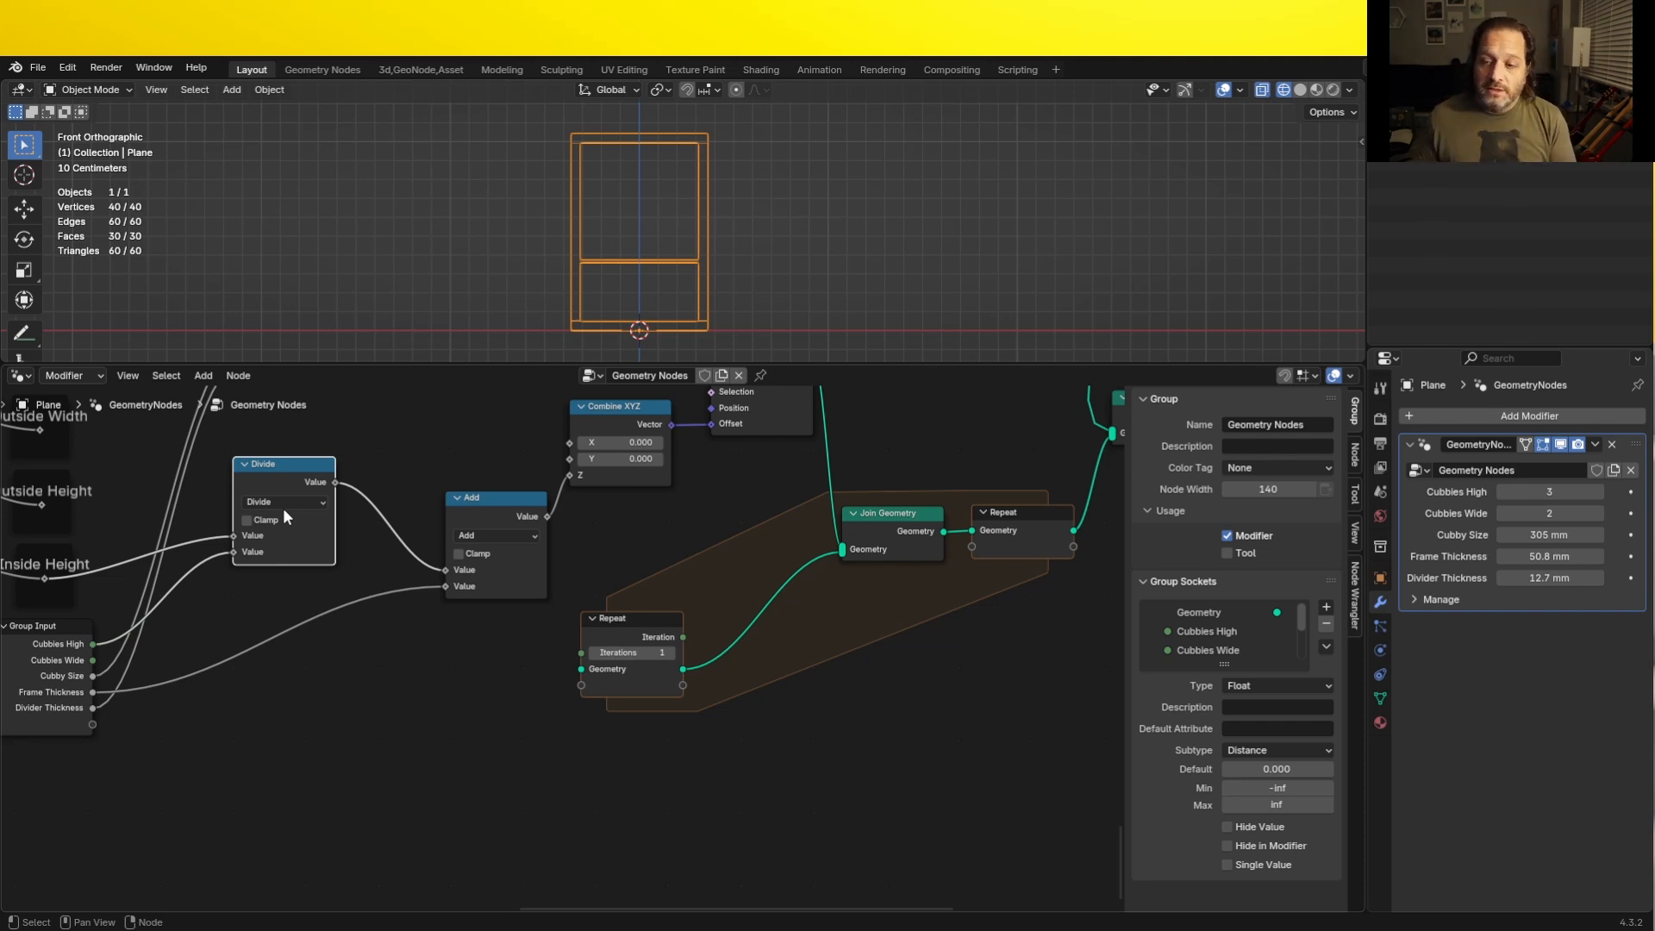
pyautogui.moveTo(636, 622); pyautogui.dragTo(435, 715)
pyautogui.write('add')
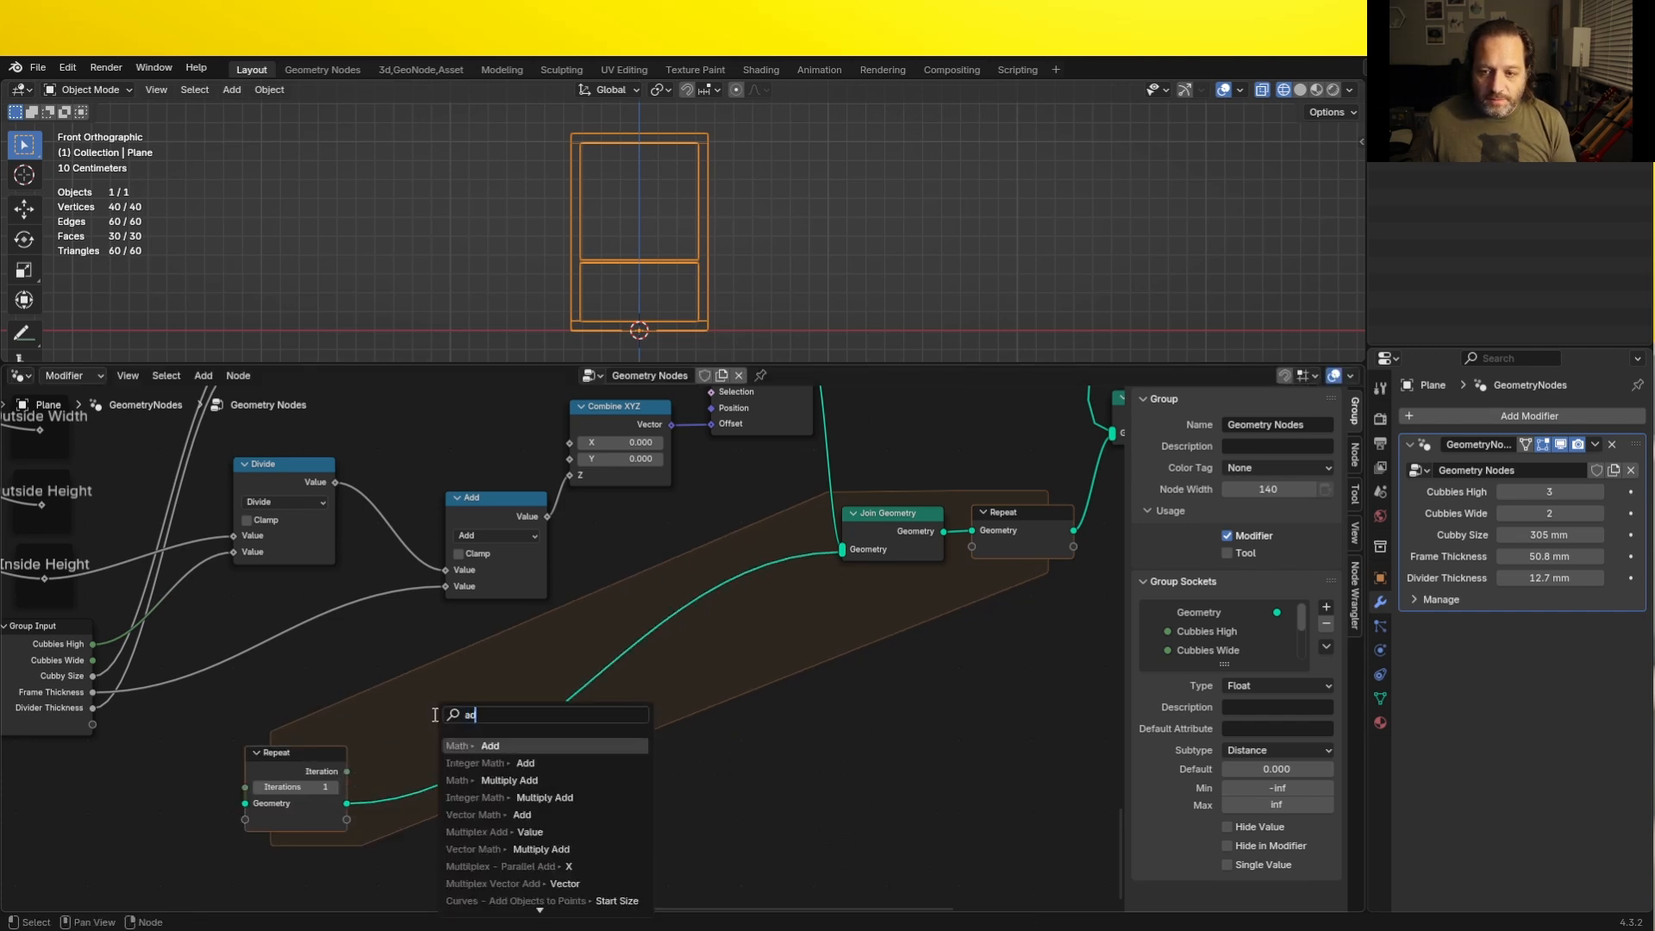
pyautogui.press('Return')
pyautogui.click(399, 684)
pyautogui.doubleClick(443, 750)
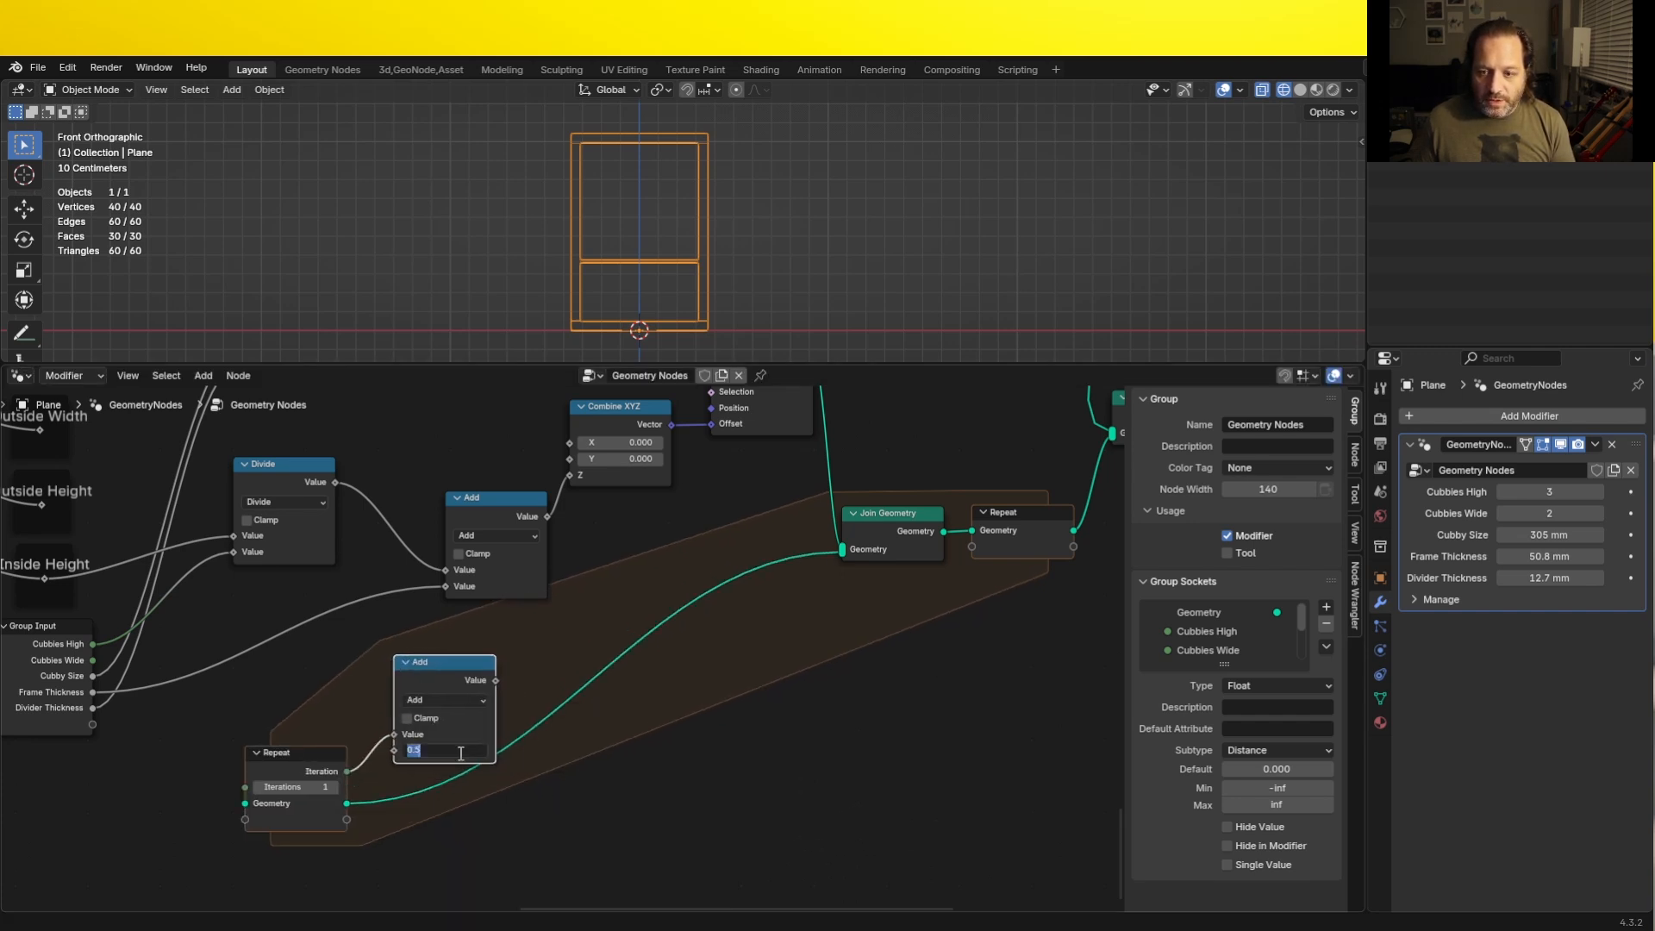
pyautogui.write('1')
pyautogui.press('Return')
# - Add a reroute to the Repeat zone's geometry link and rearrange the Repeat input and iteration Add nodes beneath the math nodes
pyautogui.keyDown('shift'); pyautogui.moveTo(562, 689); pyautogui.dragTo(600, 720, button='right'); pyautogui.keyUp('shift')
pyautogui.press('g')
pyautogui.click(648, 824)
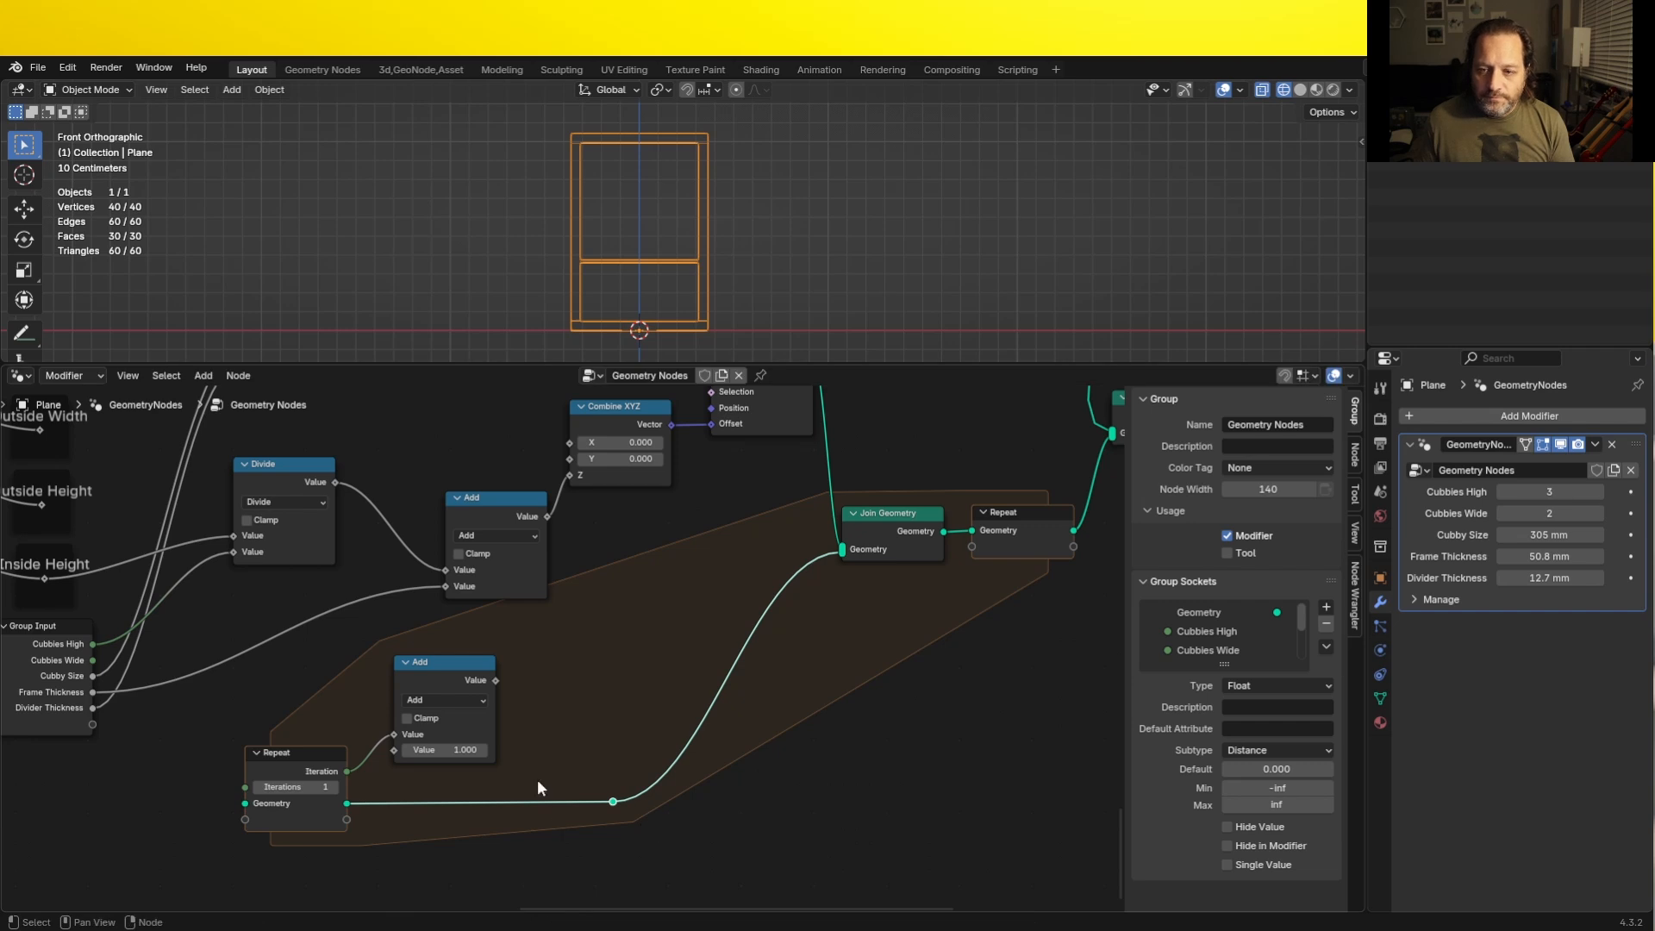
pyautogui.moveTo(498, 842); pyautogui.dragTo(248, 711)
pyautogui.moveTo(411, 716); pyautogui.dragTo(296, 756)
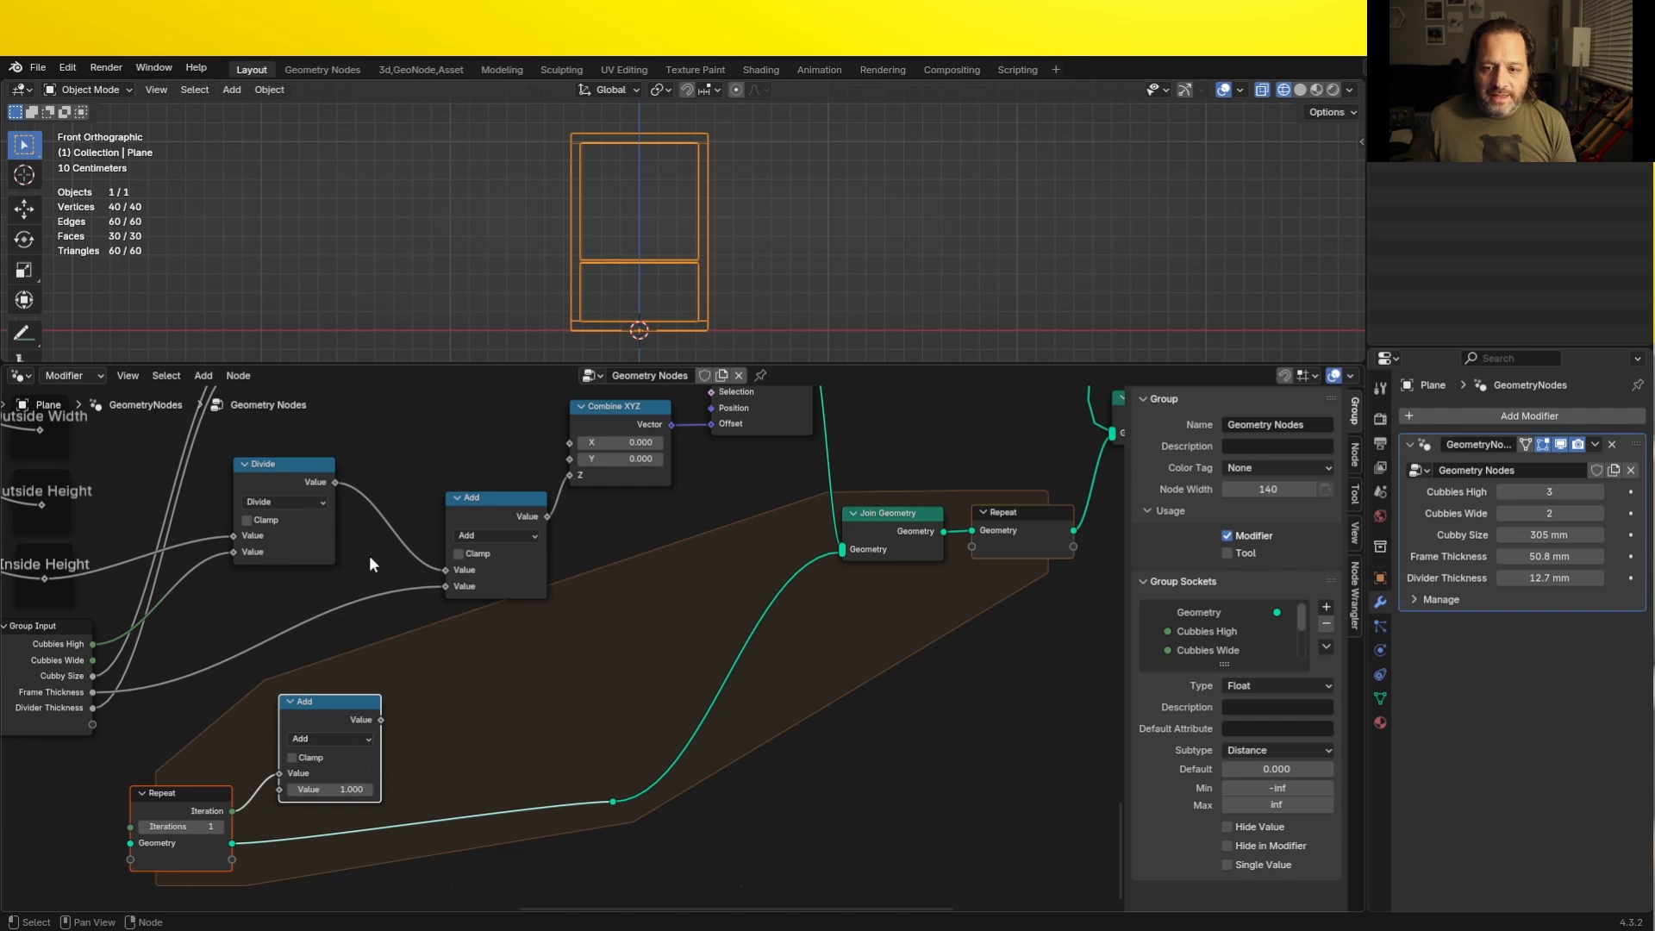
pyautogui.hotkey('shift', 'a')
pyautogui.moveTo(391, 497)
pyautogui.press('Escape')
# - Insert a duplicated math node set to Multiply between Divide and Add, and connect the iteration Add's output to its second value
pyautogui.click(325, 547)
pyautogui.hotkey('shift', 'd')
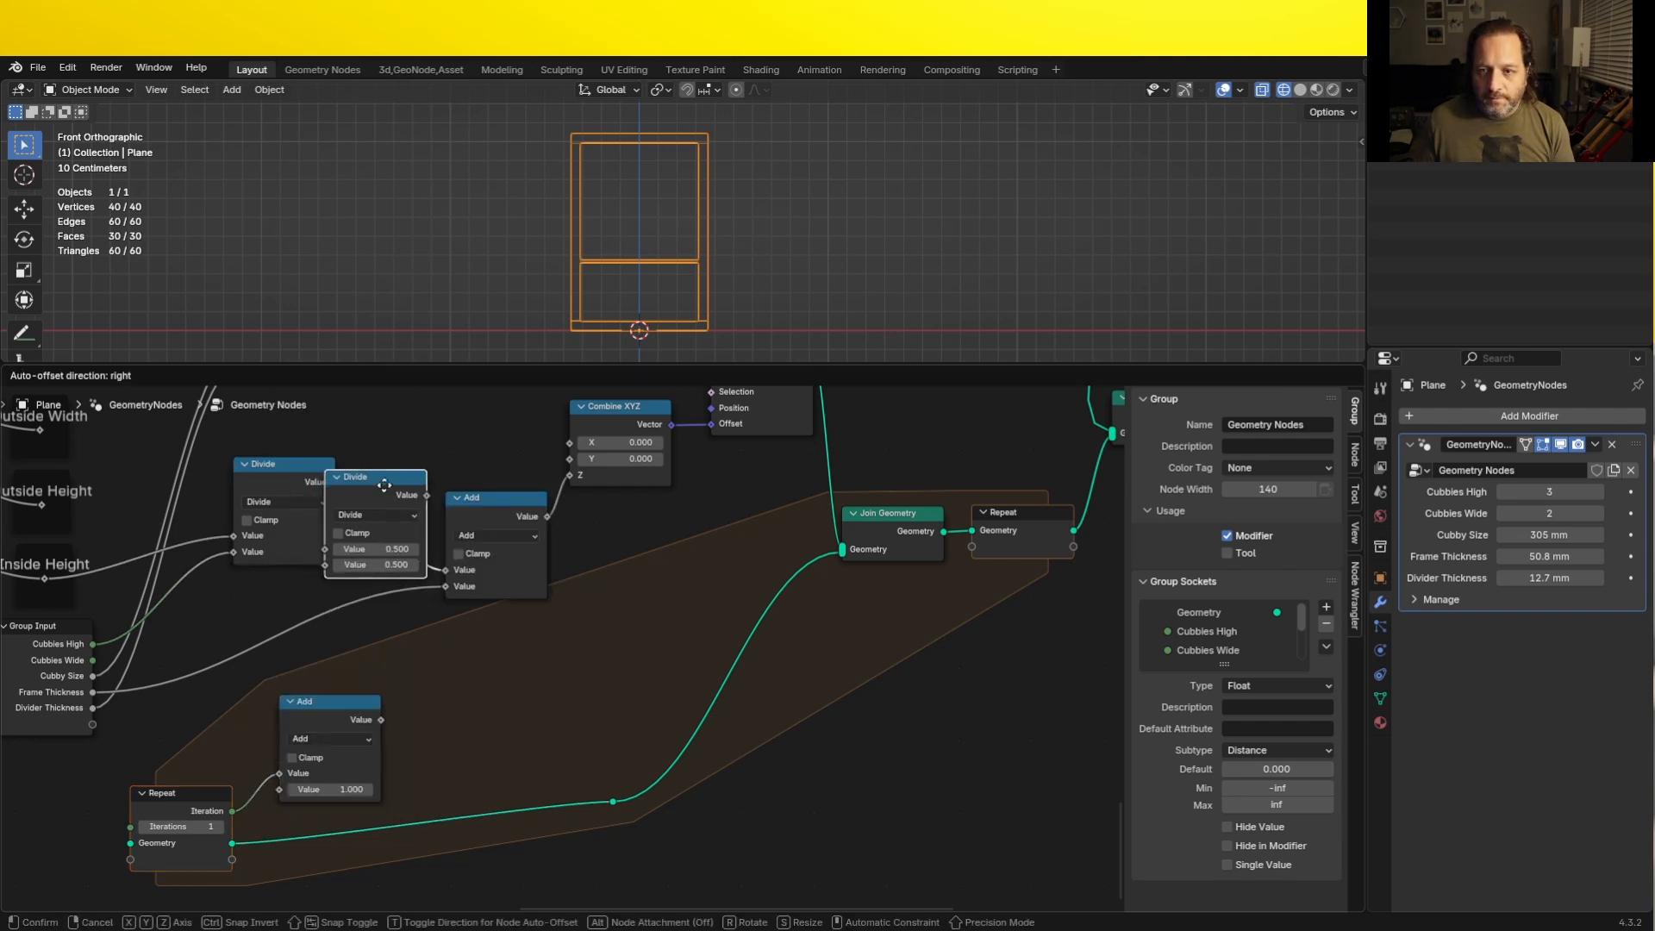
pyautogui.click(416, 553)
pyautogui.click(411, 514)
pyautogui.press('m')
pyautogui.moveTo(382, 719); pyautogui.dragTo(365, 565)
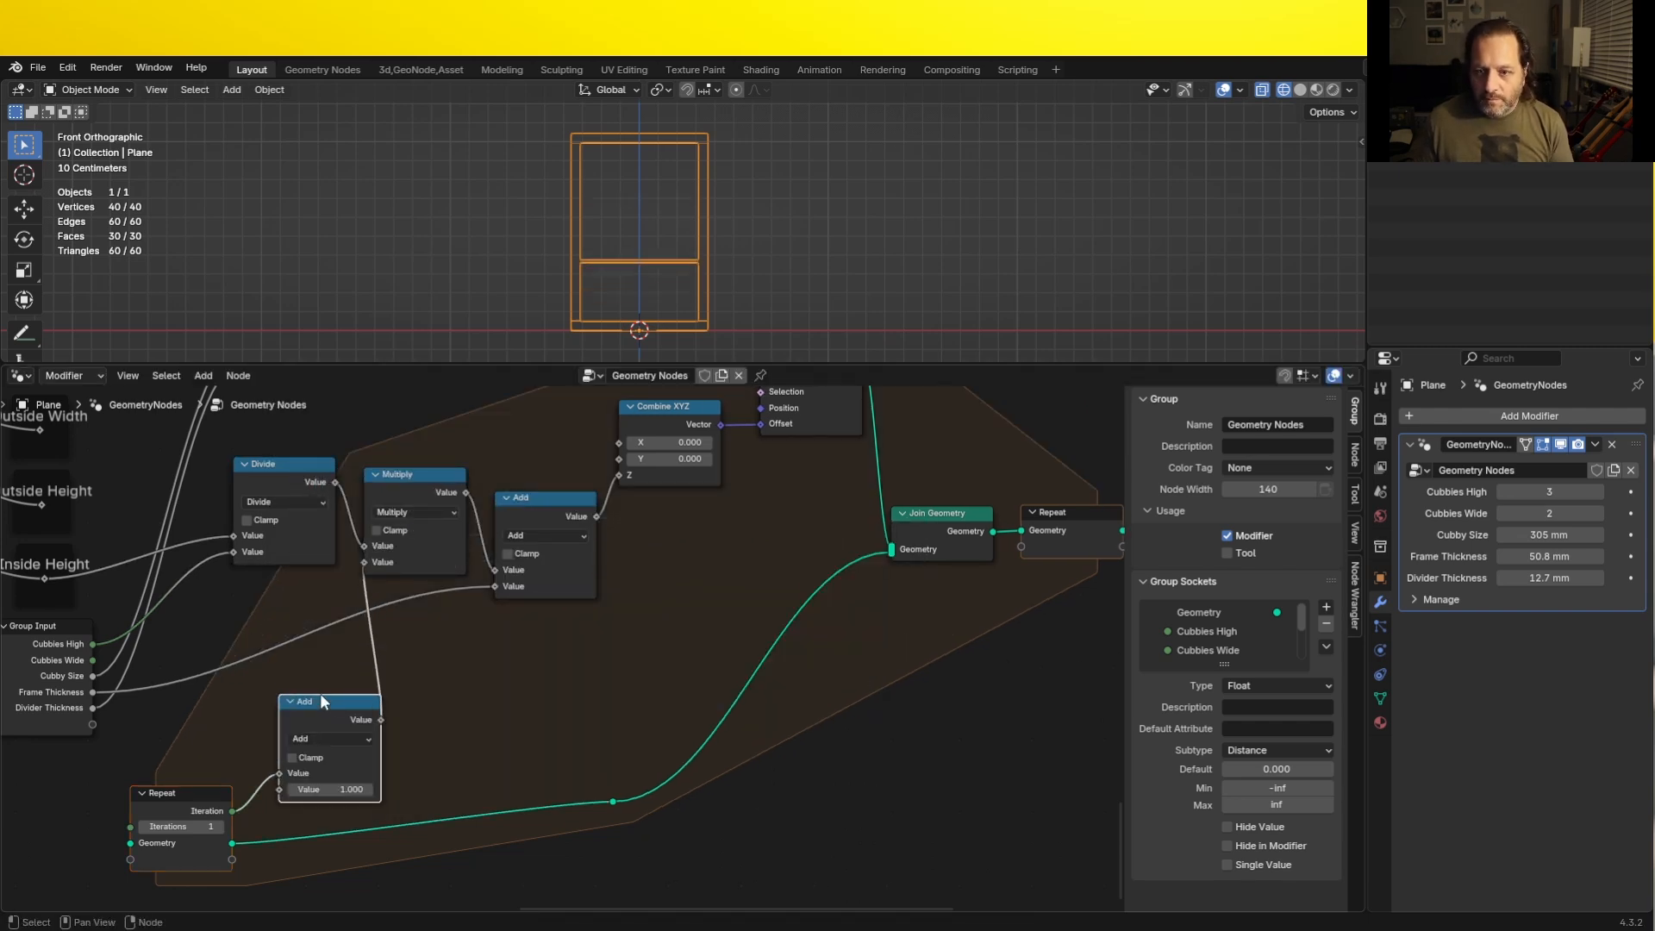
pyautogui.moveTo(321, 697); pyautogui.dragTo(303, 676)
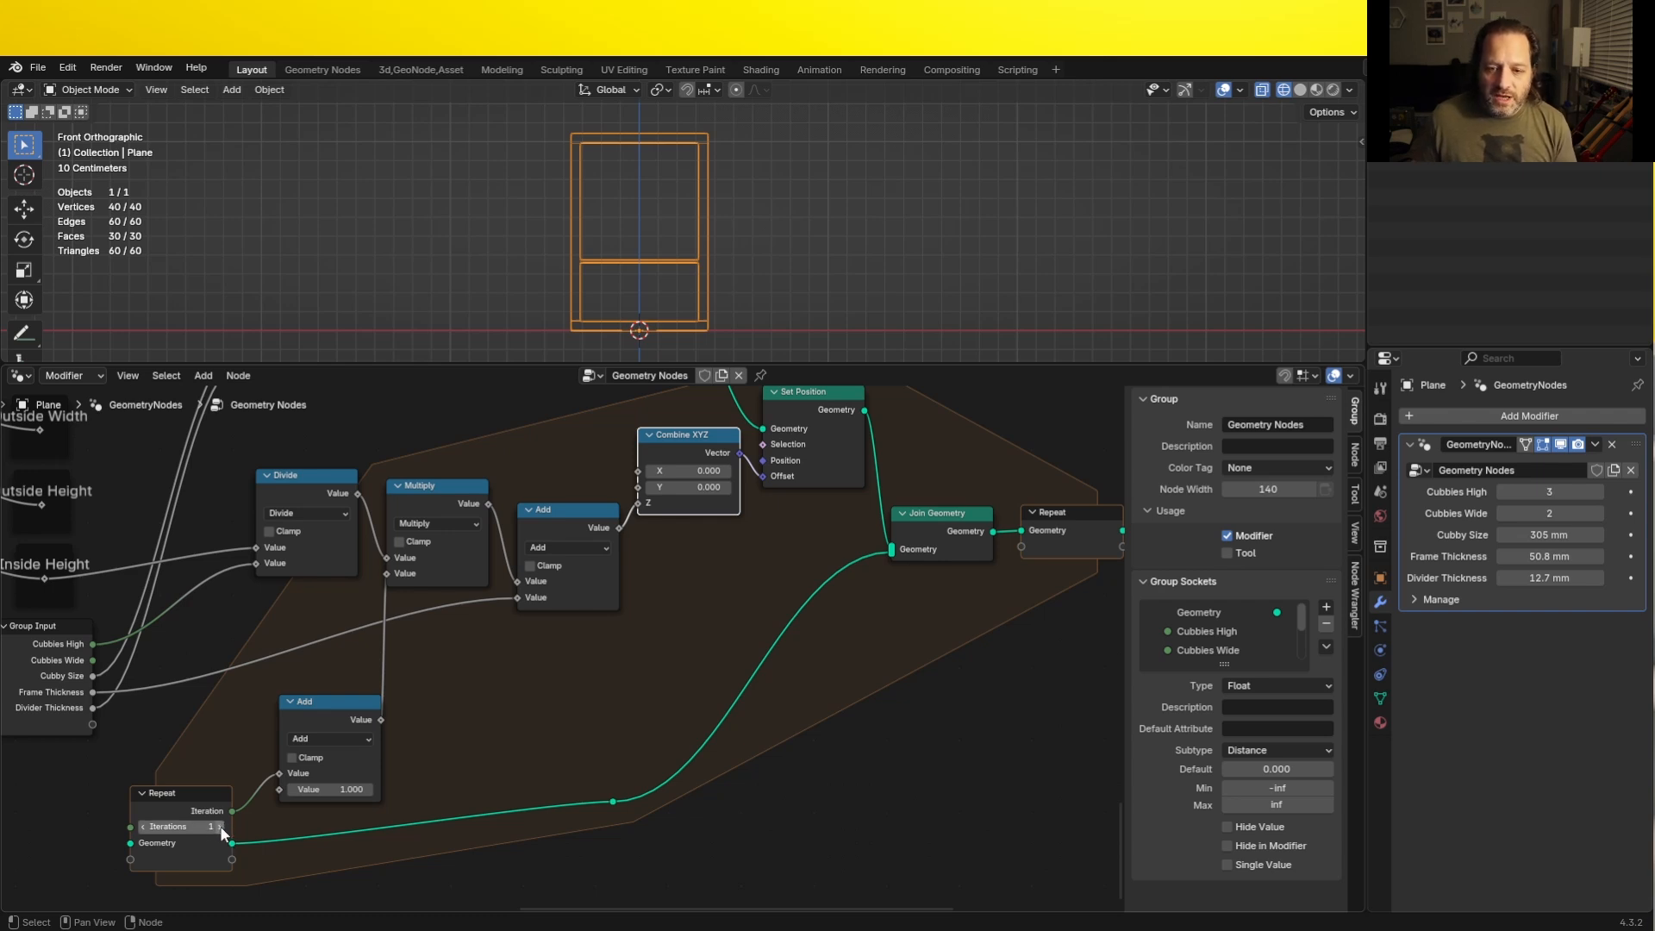
# - Set the Repeat zone's Iterations to 2 and inspect the dividers in solid perspective view
pyautogui.click(220, 827)
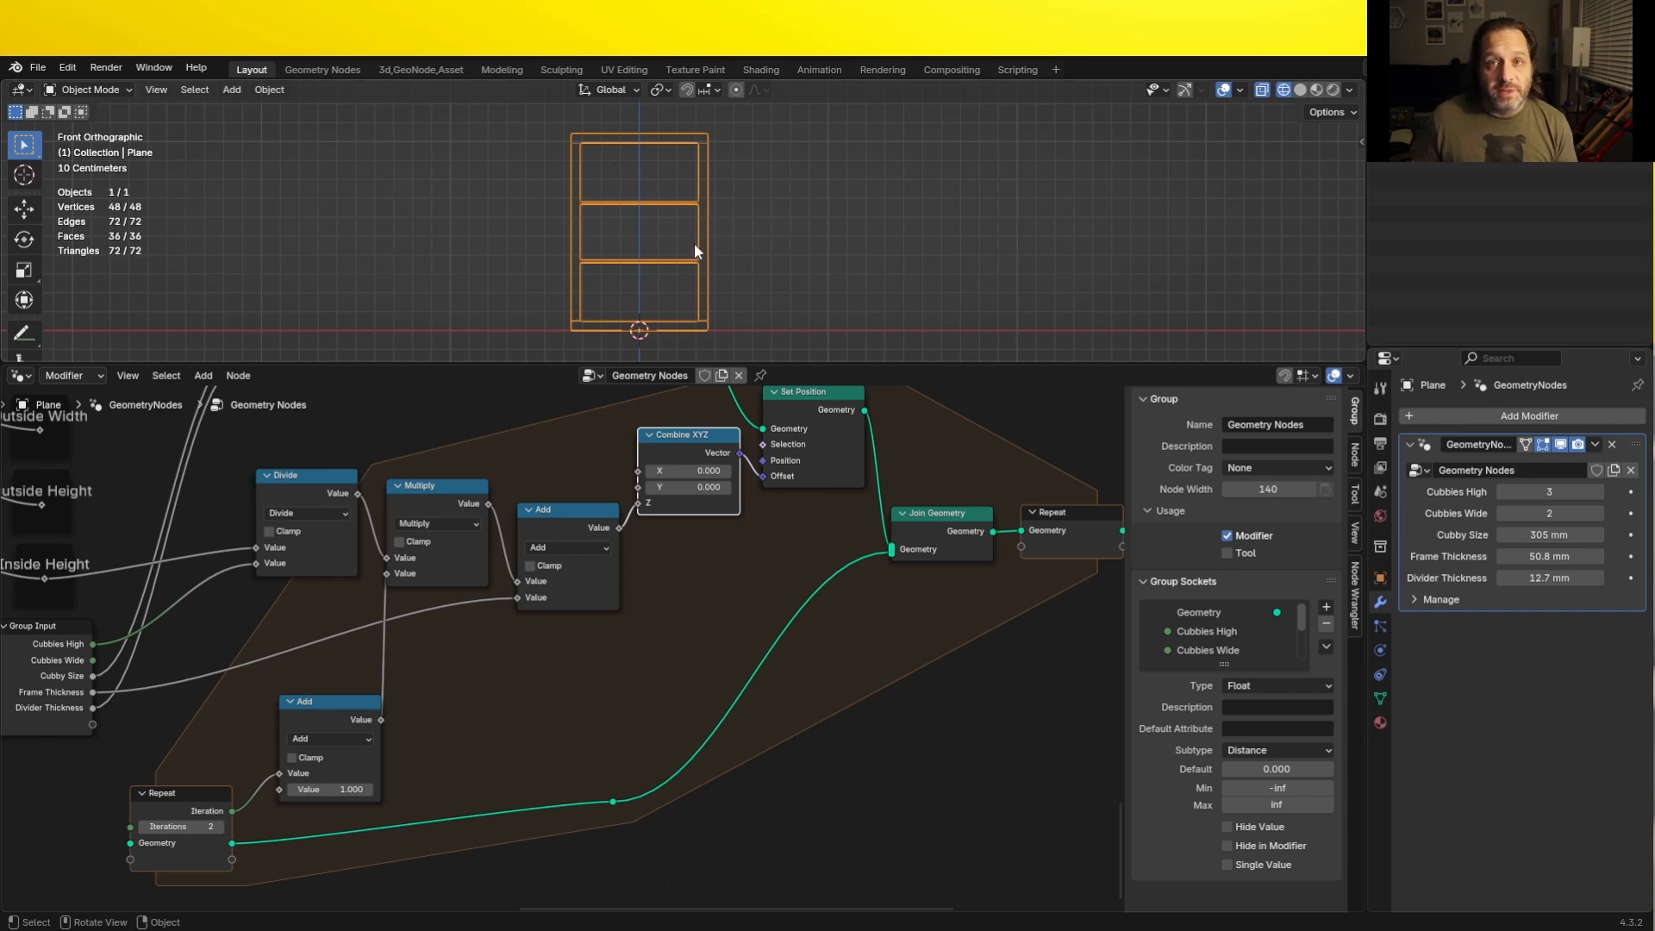
pyautogui.moveTo(694, 243); pyautogui.dragTo(644, 248, button='middle')
pyautogui.scroll(2, 643, 239)
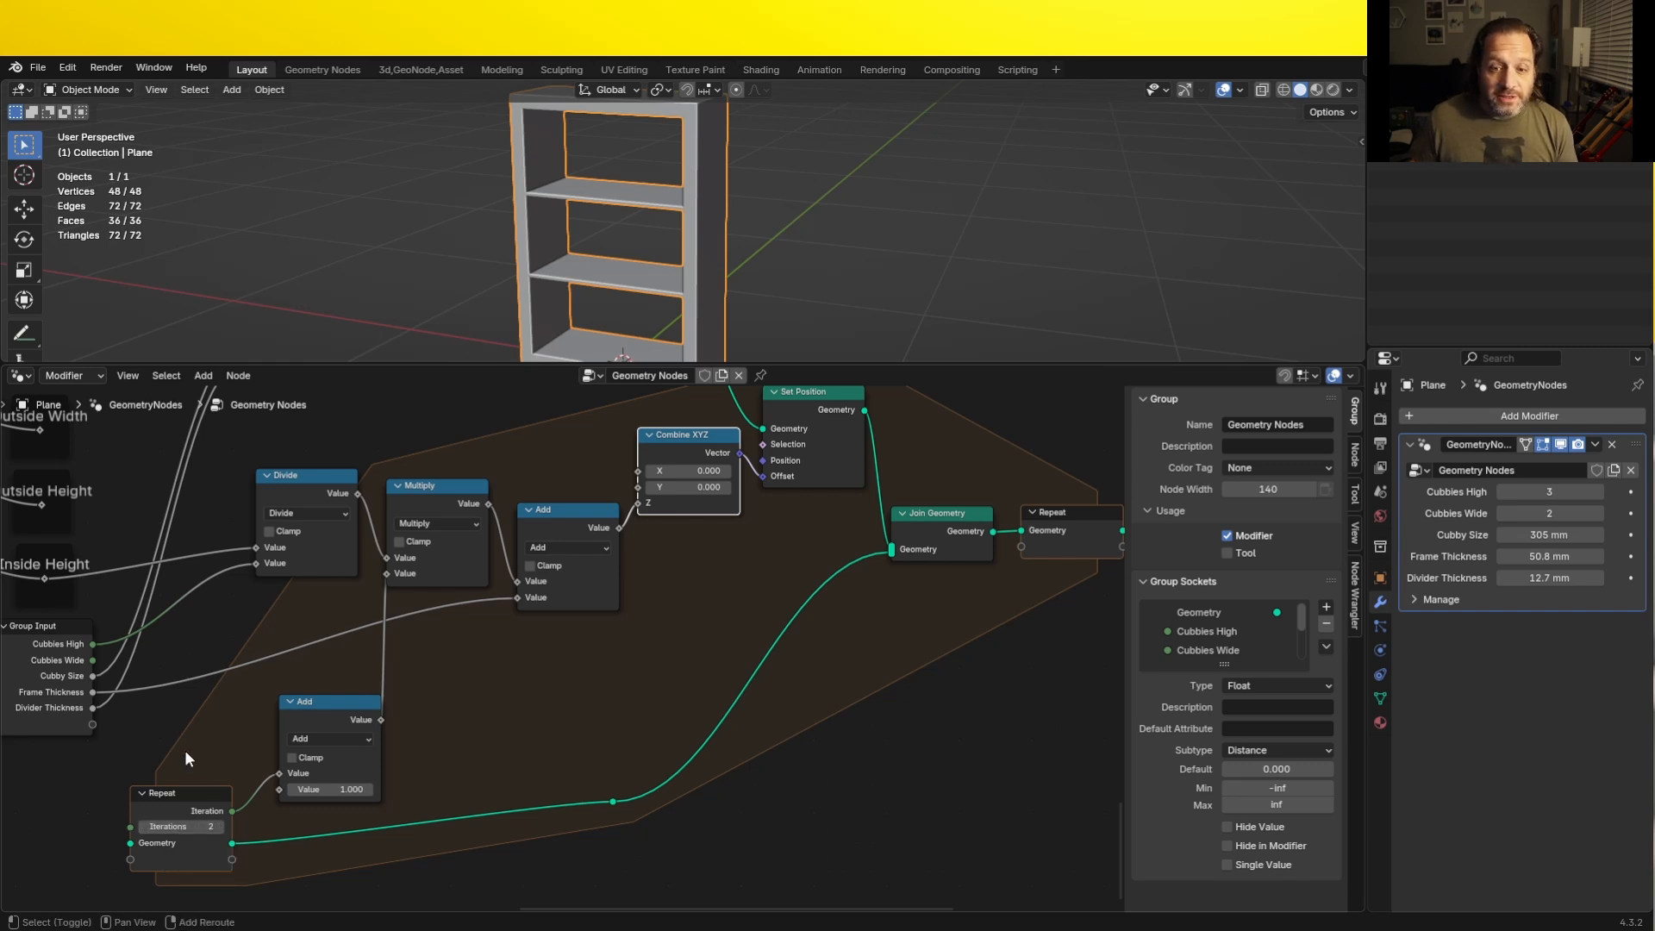
# - Add a Subtract node that takes 1 from Cubbies High and connect its result to the Repeat zone's Iterations
pyautogui.moveTo(184, 750); pyautogui.dragTo(195, 744, button='middle')
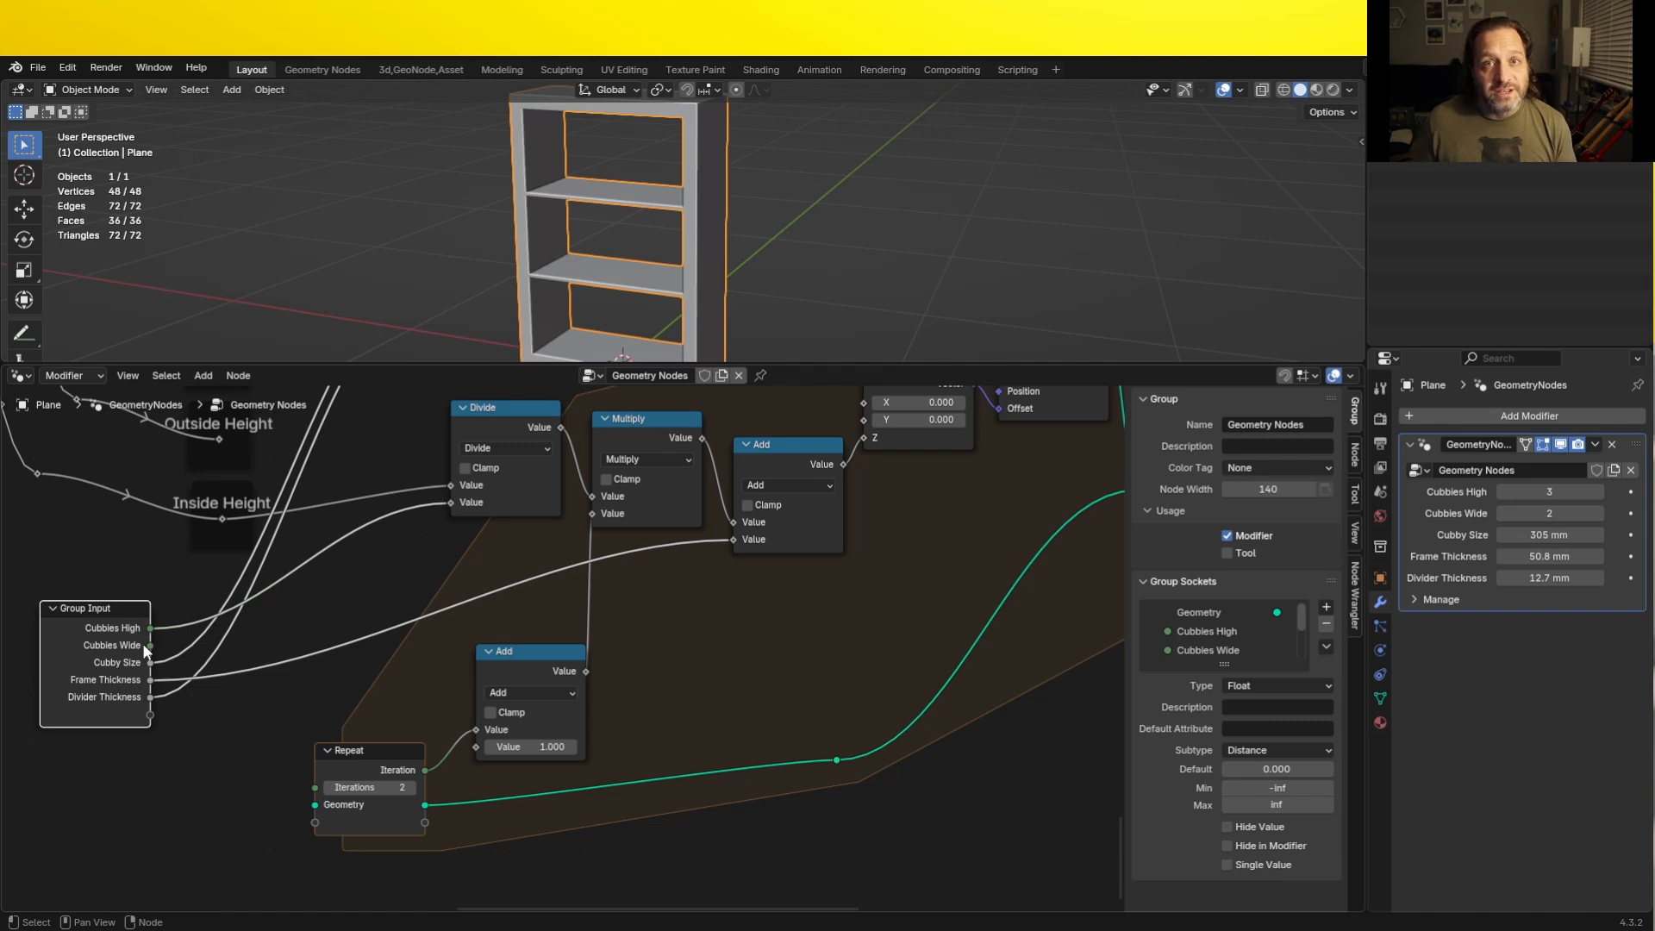
pyautogui.moveTo(150, 627); pyautogui.dragTo(198, 789)
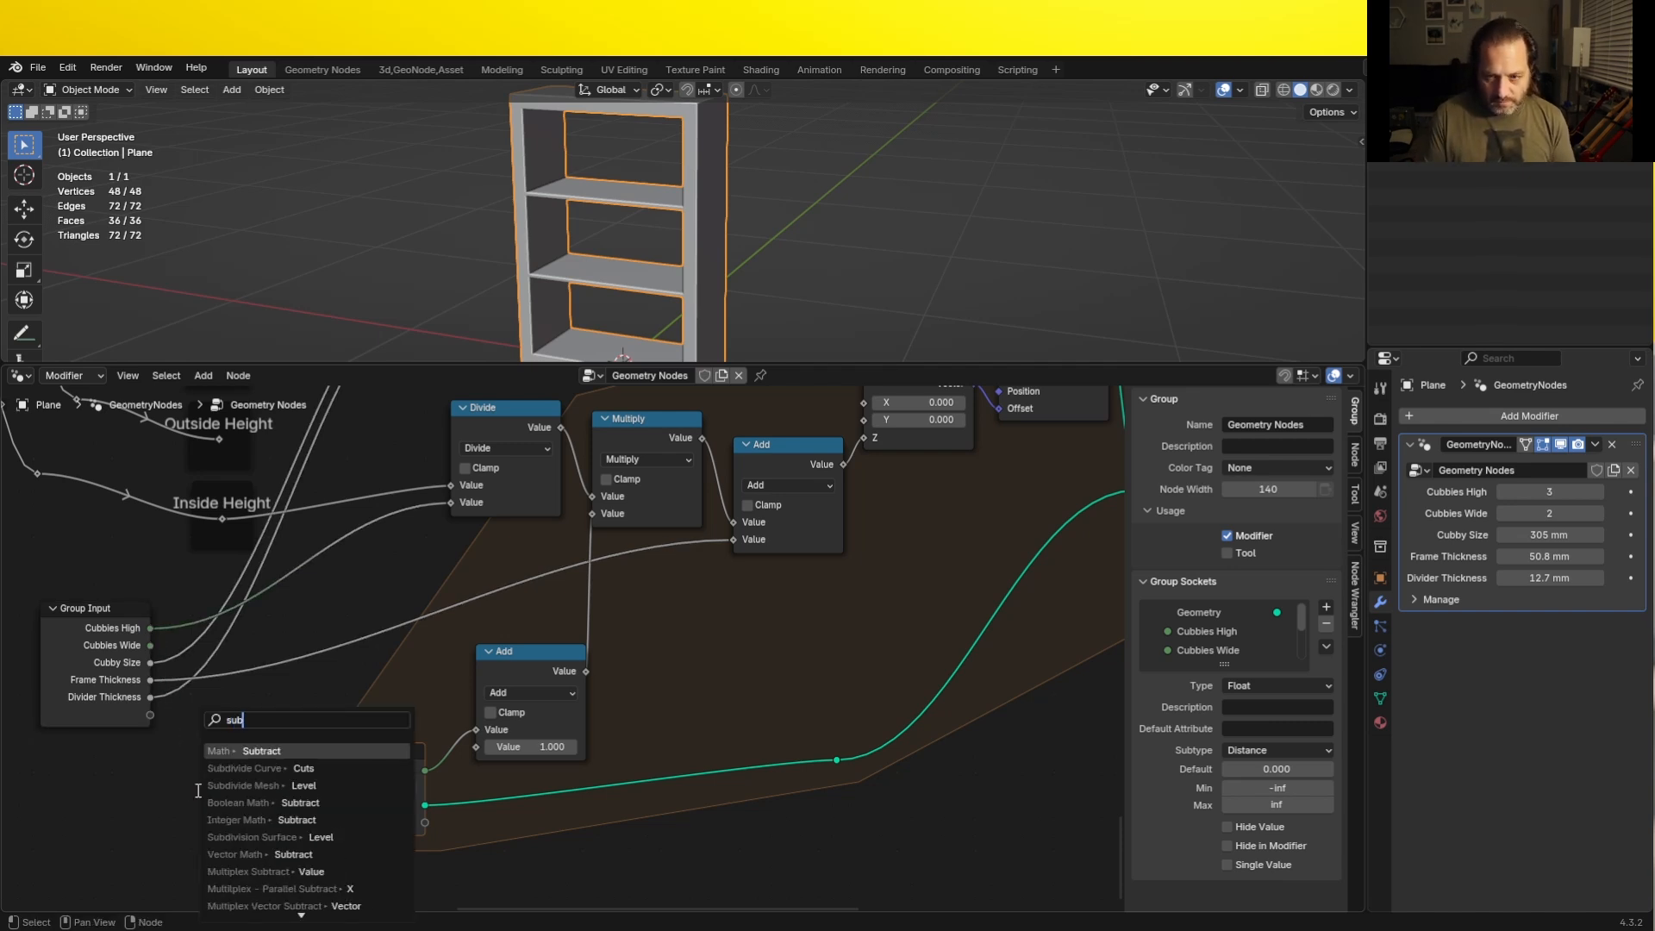
pyautogui.click(261, 803)
pyautogui.click(234, 875)
pyautogui.moveTo(284, 760); pyautogui.dragTo(315, 787)
pyautogui.moveTo(95, 608); pyautogui.dragTo(65, 614)
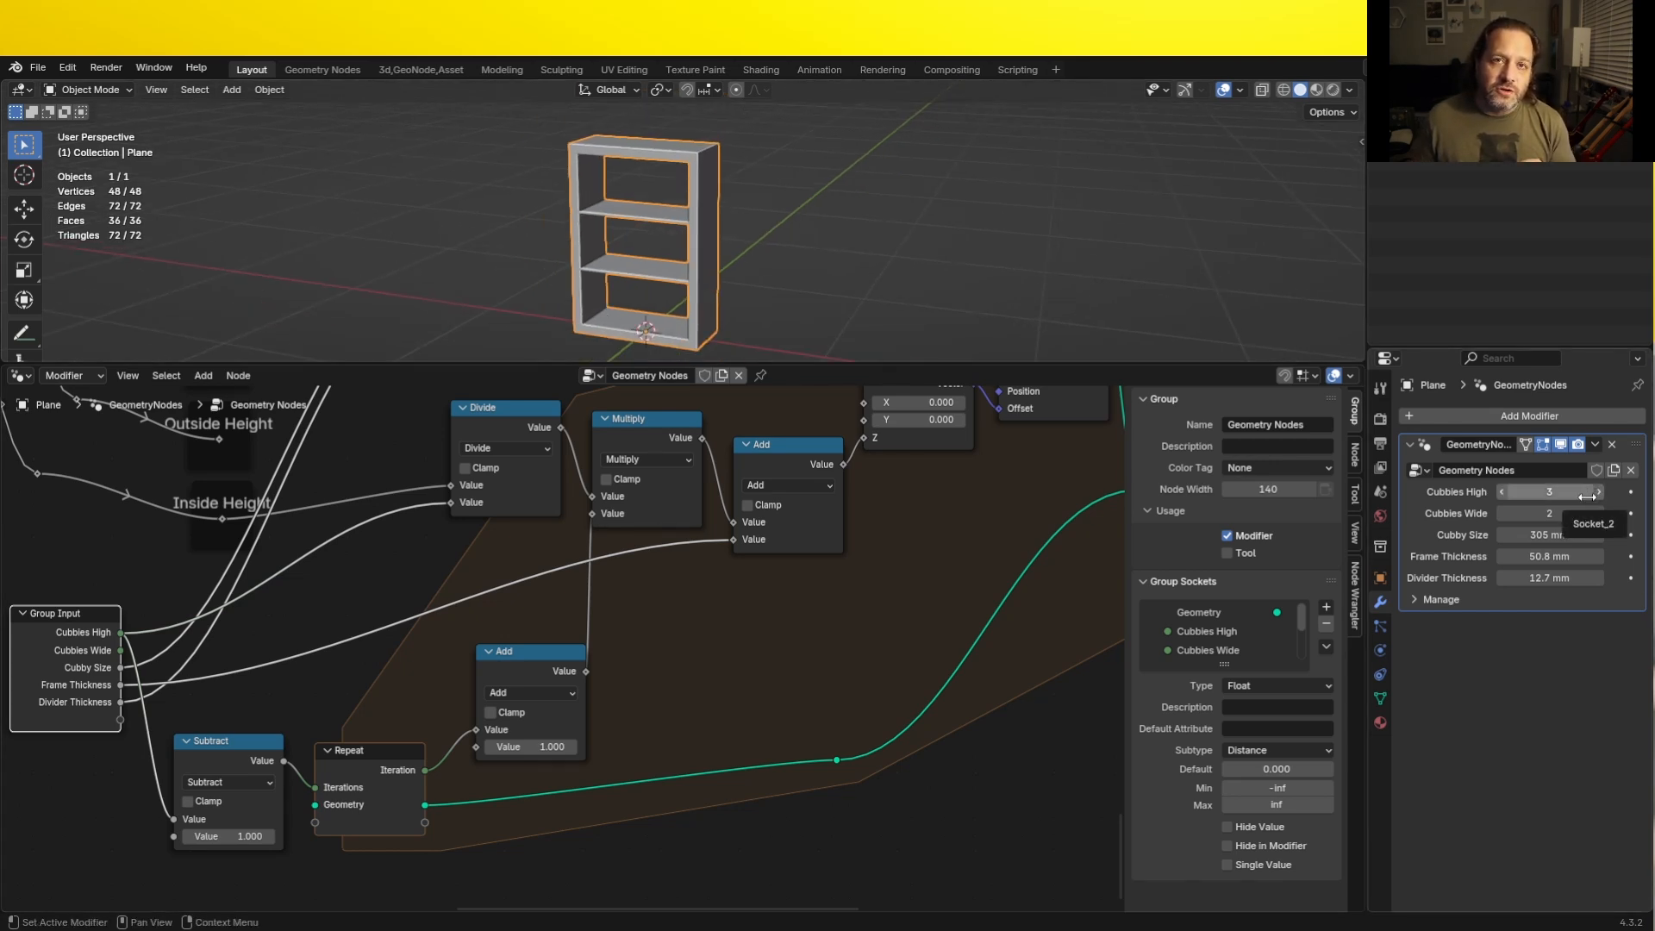
# - Test the divider count by setting Cubbies High to 5, lowering it to 1 and raising it back to 5
pyautogui.click(1586, 497)
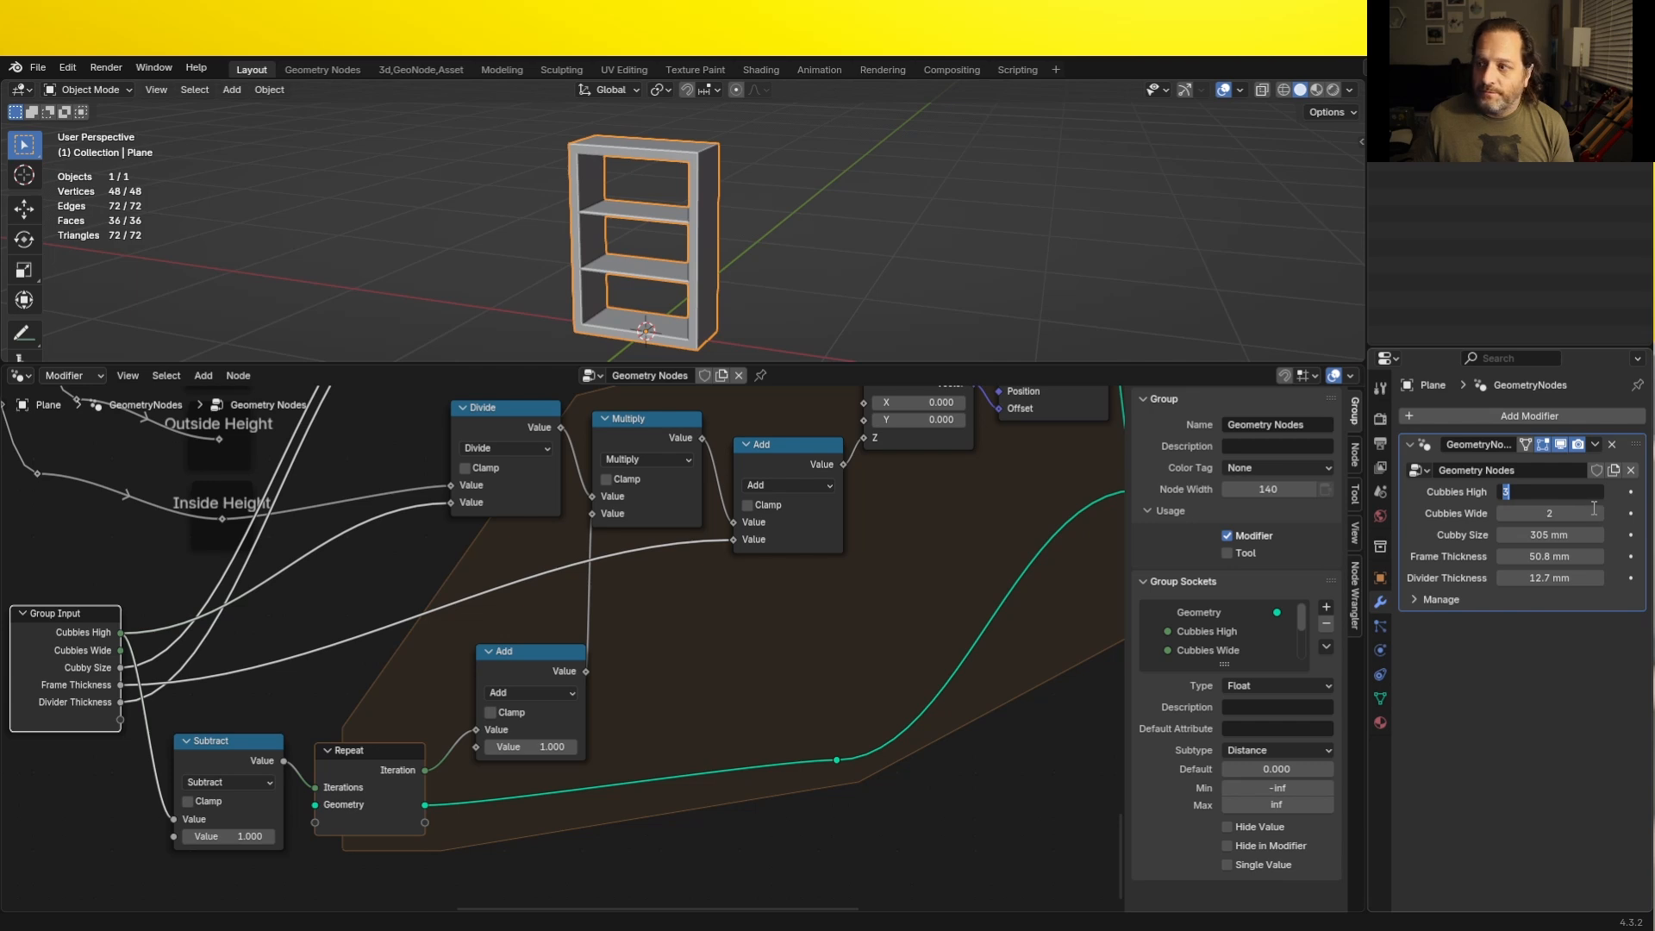
pyautogui.write('5')
pyautogui.press('Return')
pyautogui.scroll(-3, 972, 257)
pyautogui.keyDown('shift'); pyautogui.moveTo(972, 256); pyautogui.dragTo(976, 280, button='middle'); pyautogui.keyUp('shift')
pyautogui.click(1502, 493)
pyautogui.click(1502, 492)
pyautogui.click(1502, 493)
pyautogui.click(1502, 493)
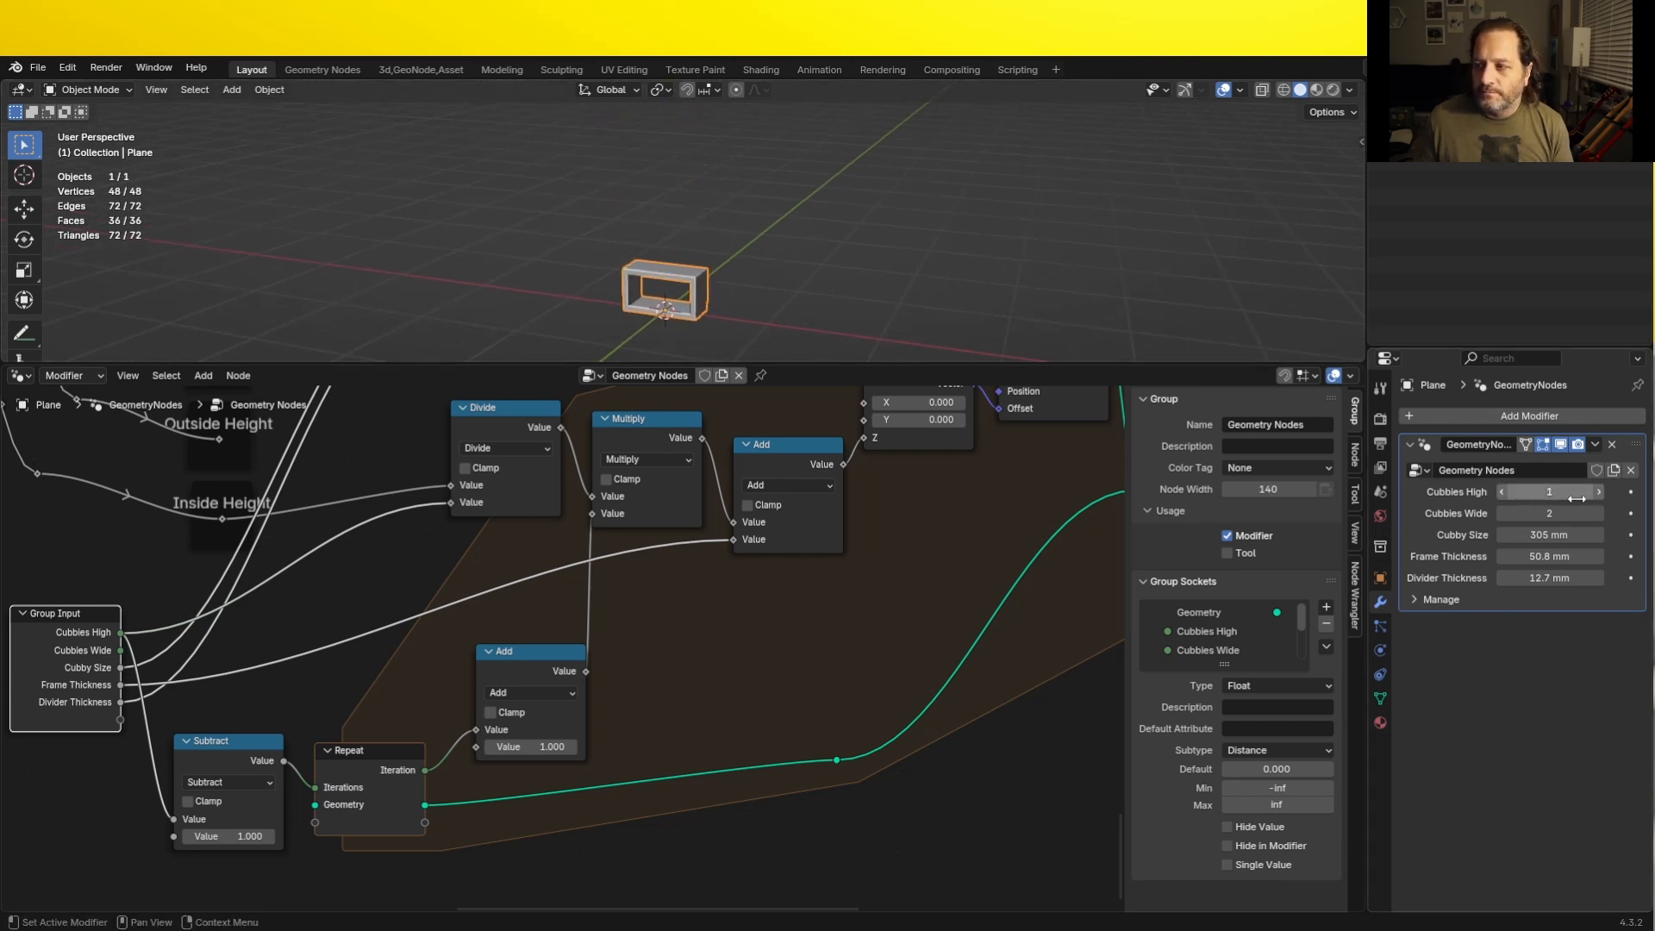
pyautogui.click(1599, 494)
pyautogui.click(1600, 495)
pyautogui.doubleClick(1600, 495)
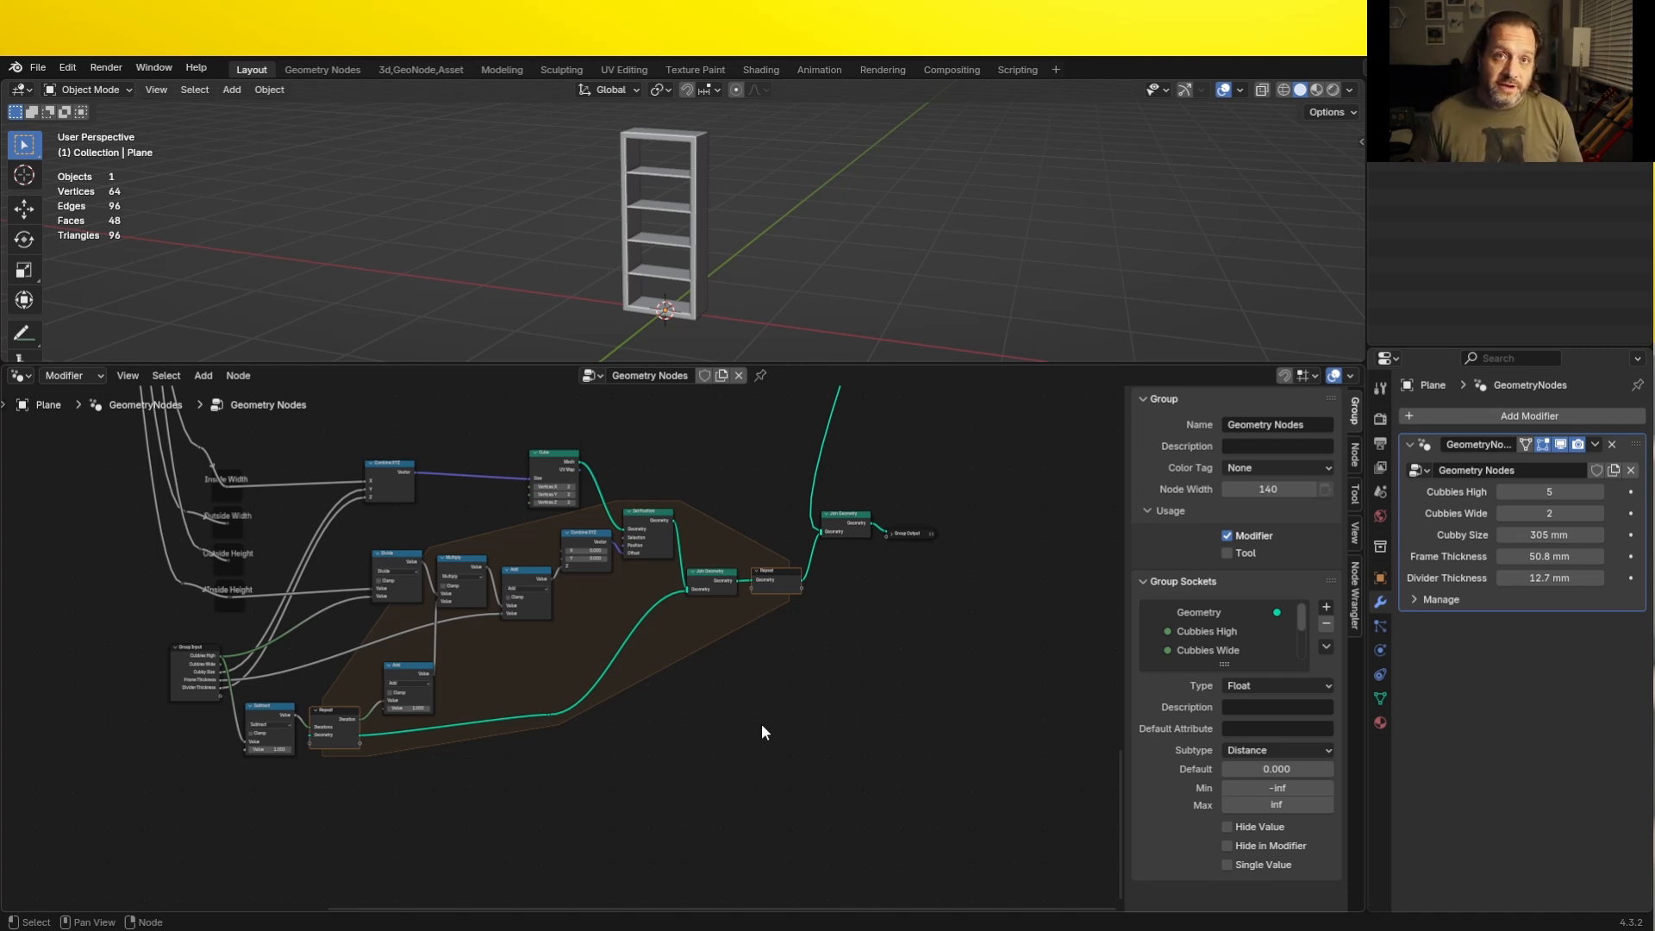
# - Add a mesh cube to the scene, scale it down and move it into an opening between two horizontal dividers
pyautogui.scroll(5, 596, 274)
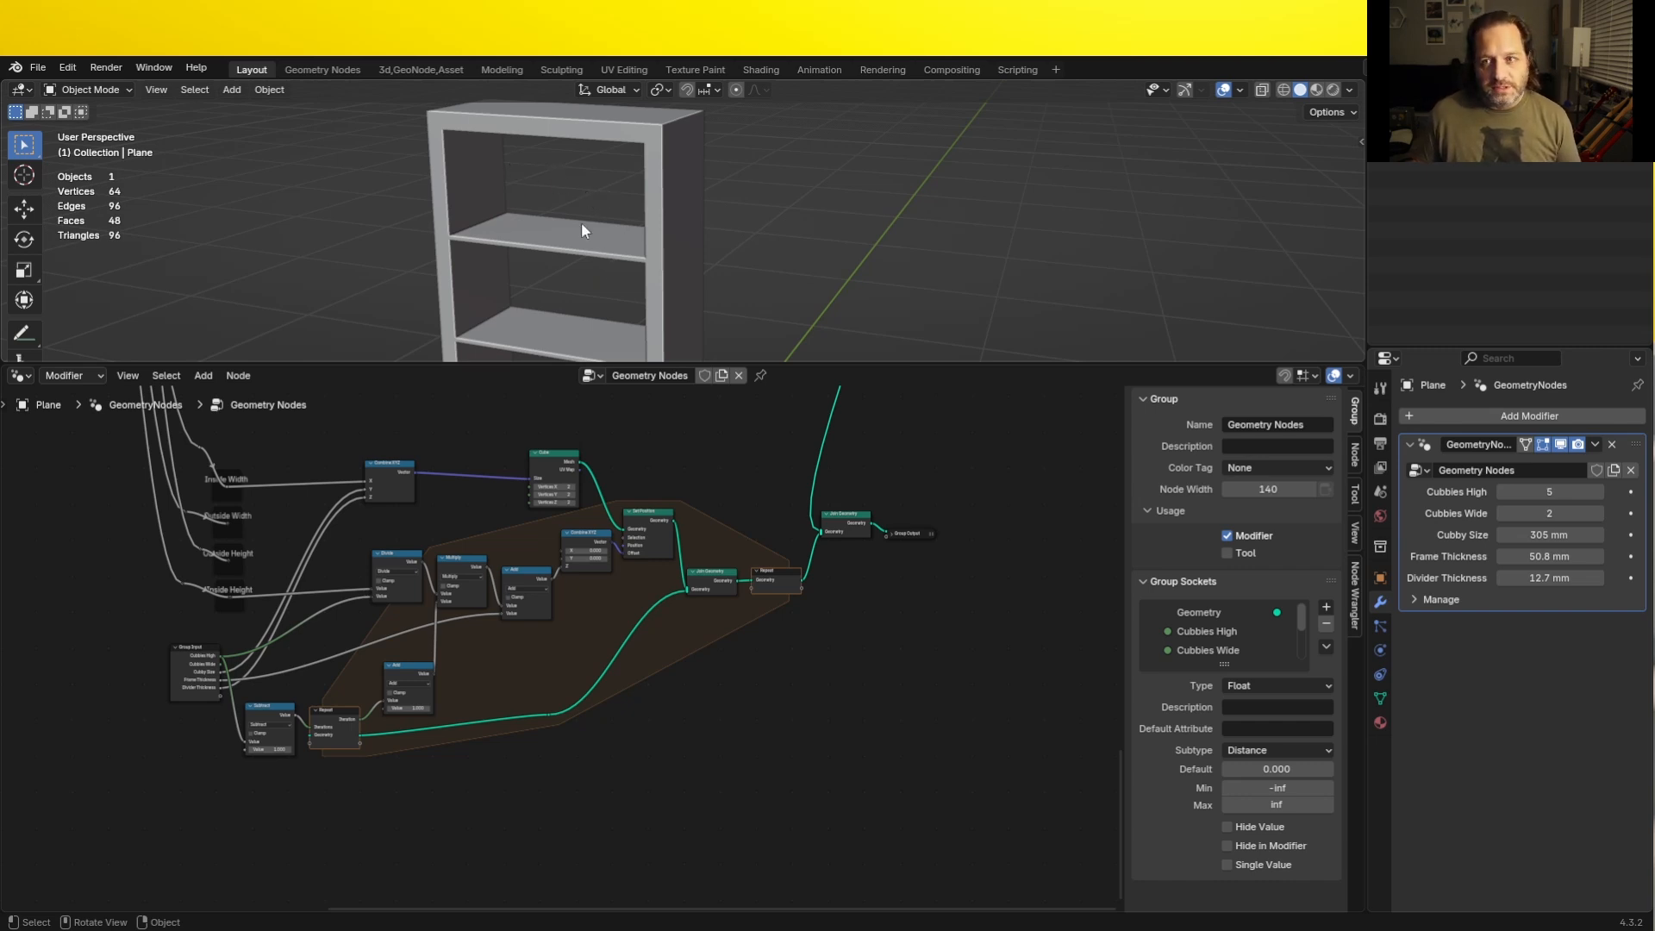
pyautogui.moveTo(581, 220); pyautogui.dragTo(546, 103, button='middle')
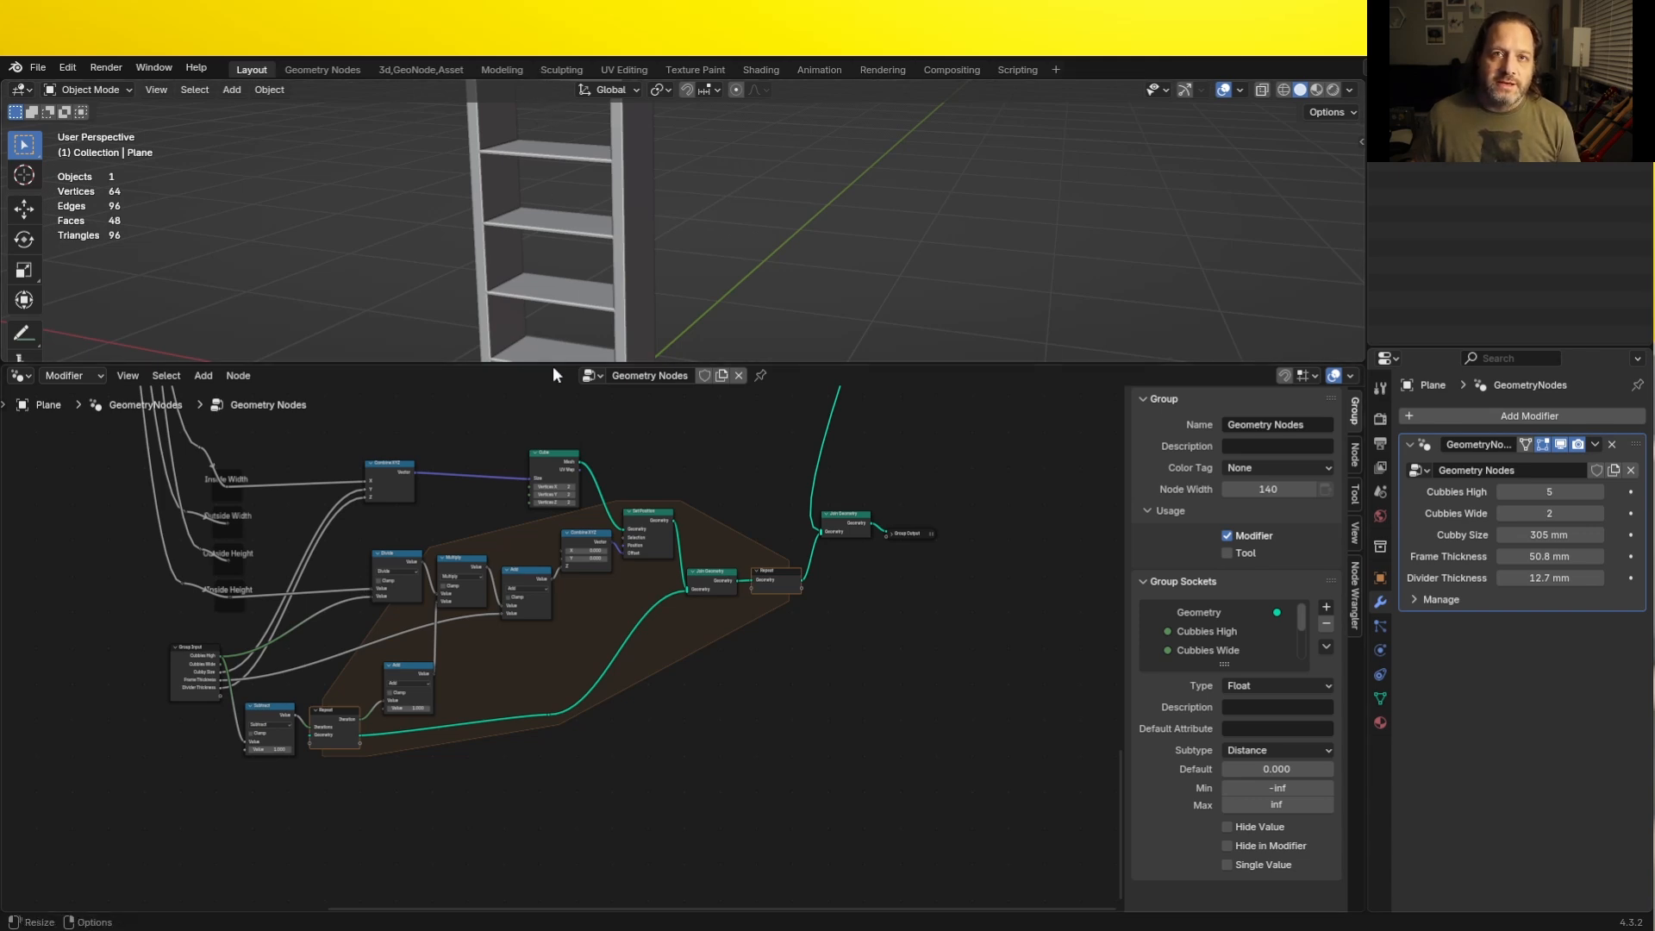
pyautogui.moveTo(546, 198); pyautogui.dragTo(516, 227, button='middle')
pyautogui.scroll(4, 514, 228)
pyautogui.scroll(-1, 419, 227)
pyautogui.hotkey('shift', 'a')
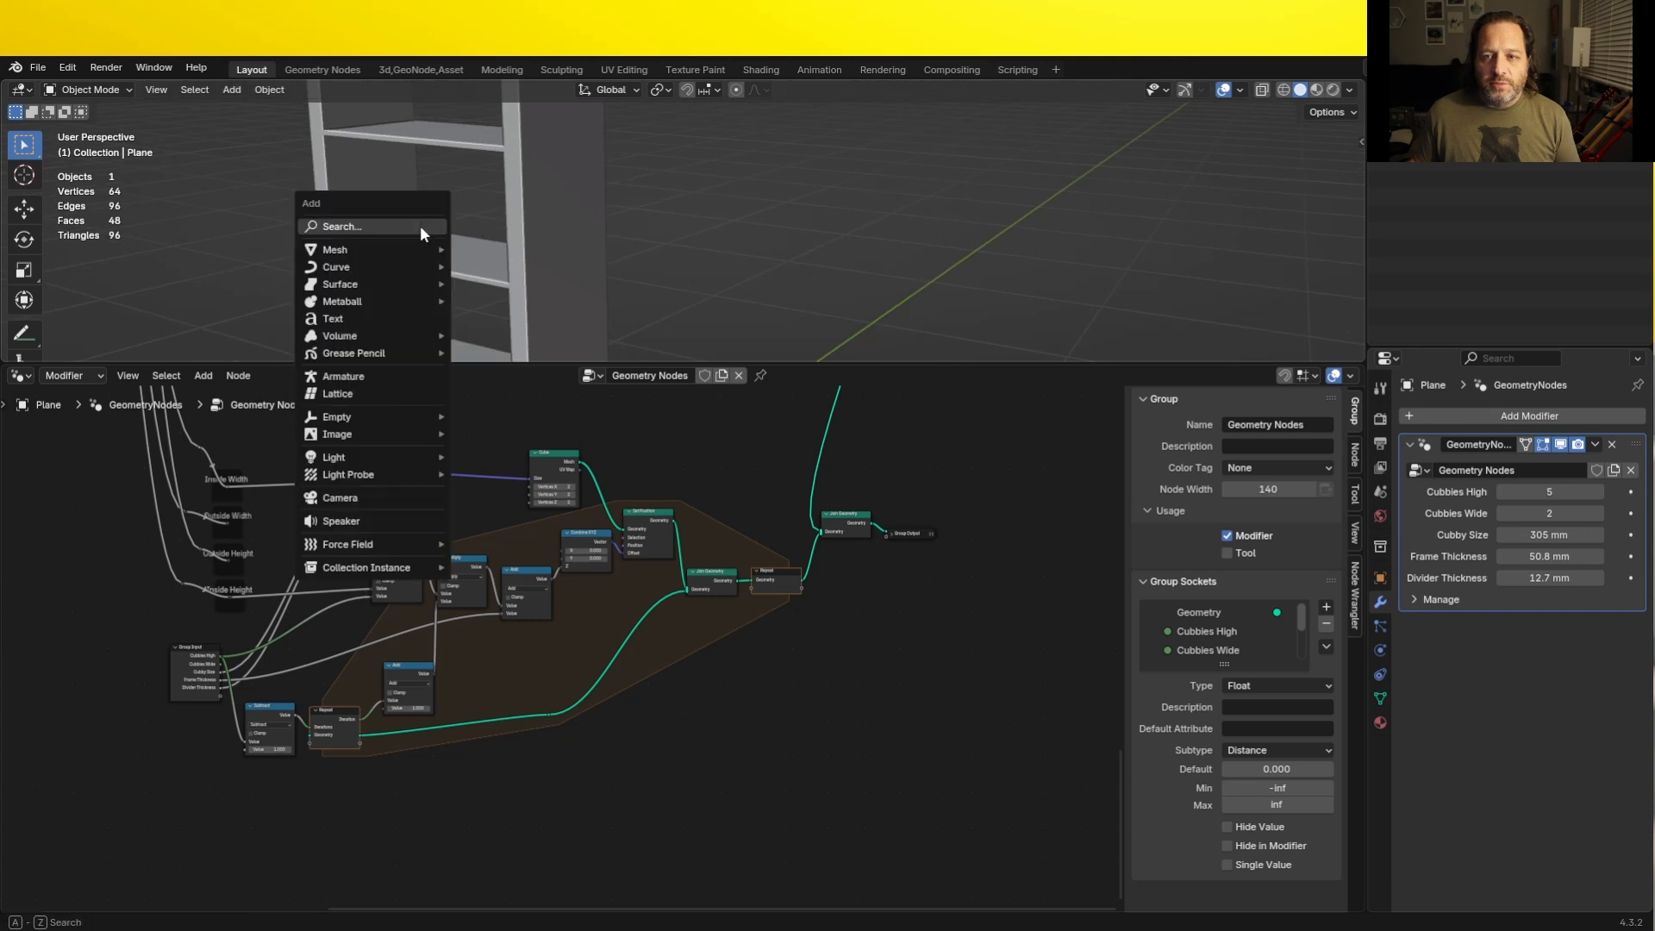
pyautogui.moveTo(397, 249)
pyautogui.click(493, 266)
pyautogui.press('s')
pyautogui.click(501, 383)
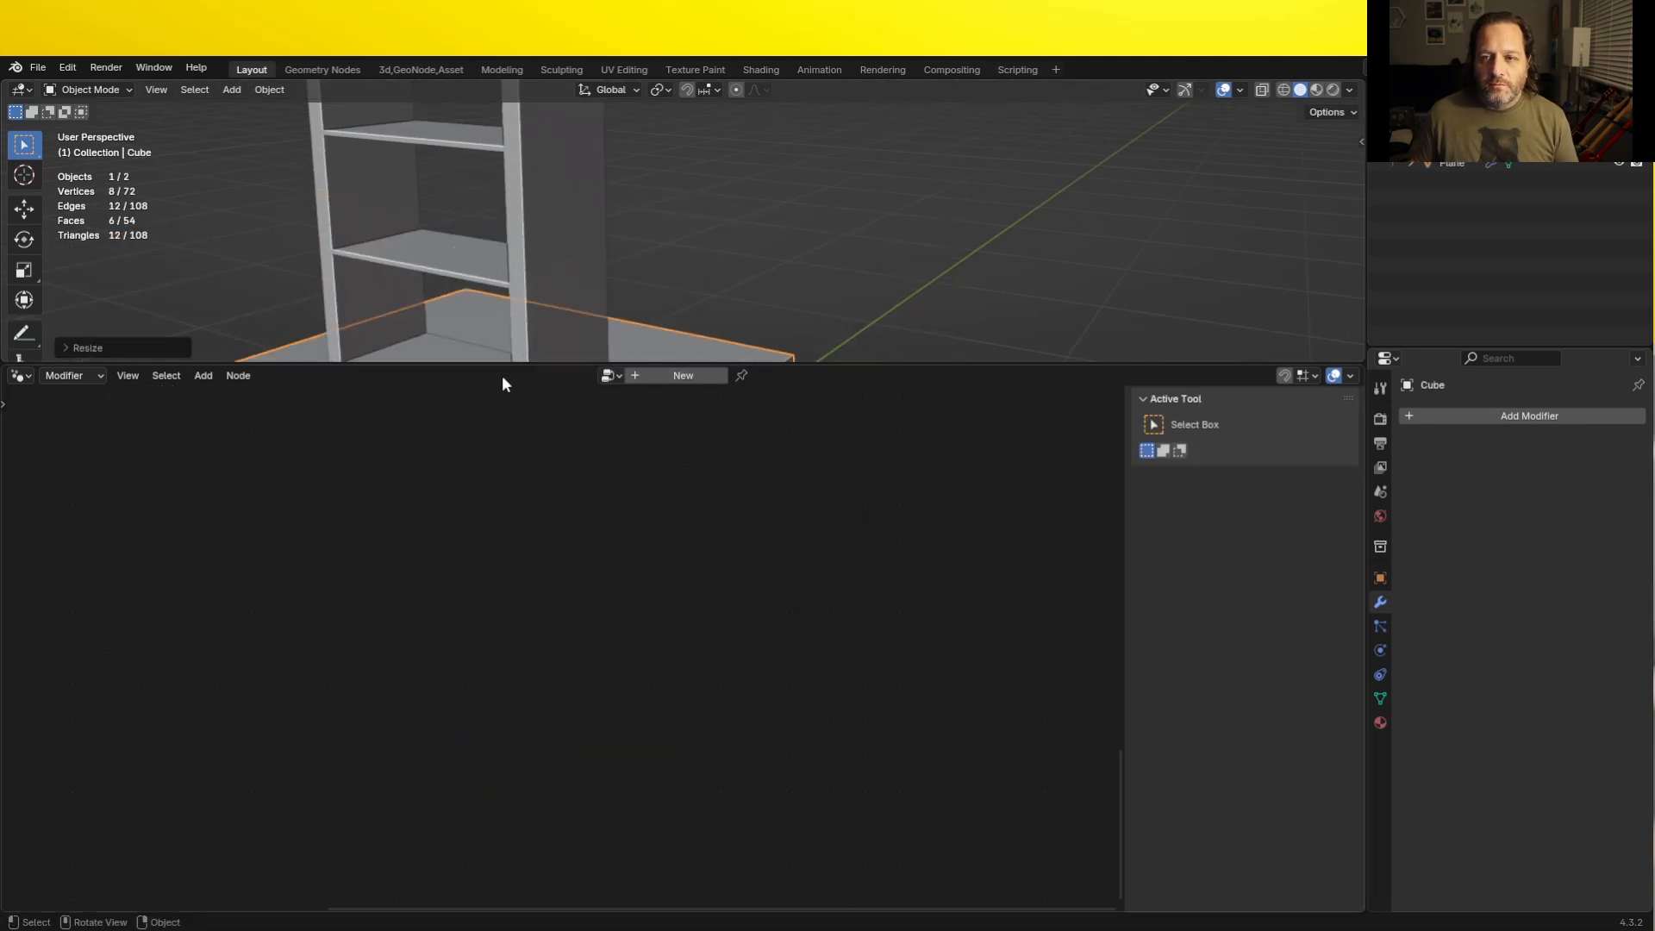
pyautogui.press('s')
pyautogui.press('g')
pyautogui.click(457, 181)
# - Scale the cube along X and Y into a thin upright panel and center it in the opening between two horizontal dividers
pyautogui.press('KP_1')
pyautogui.press('s')
pyautogui.press('x')
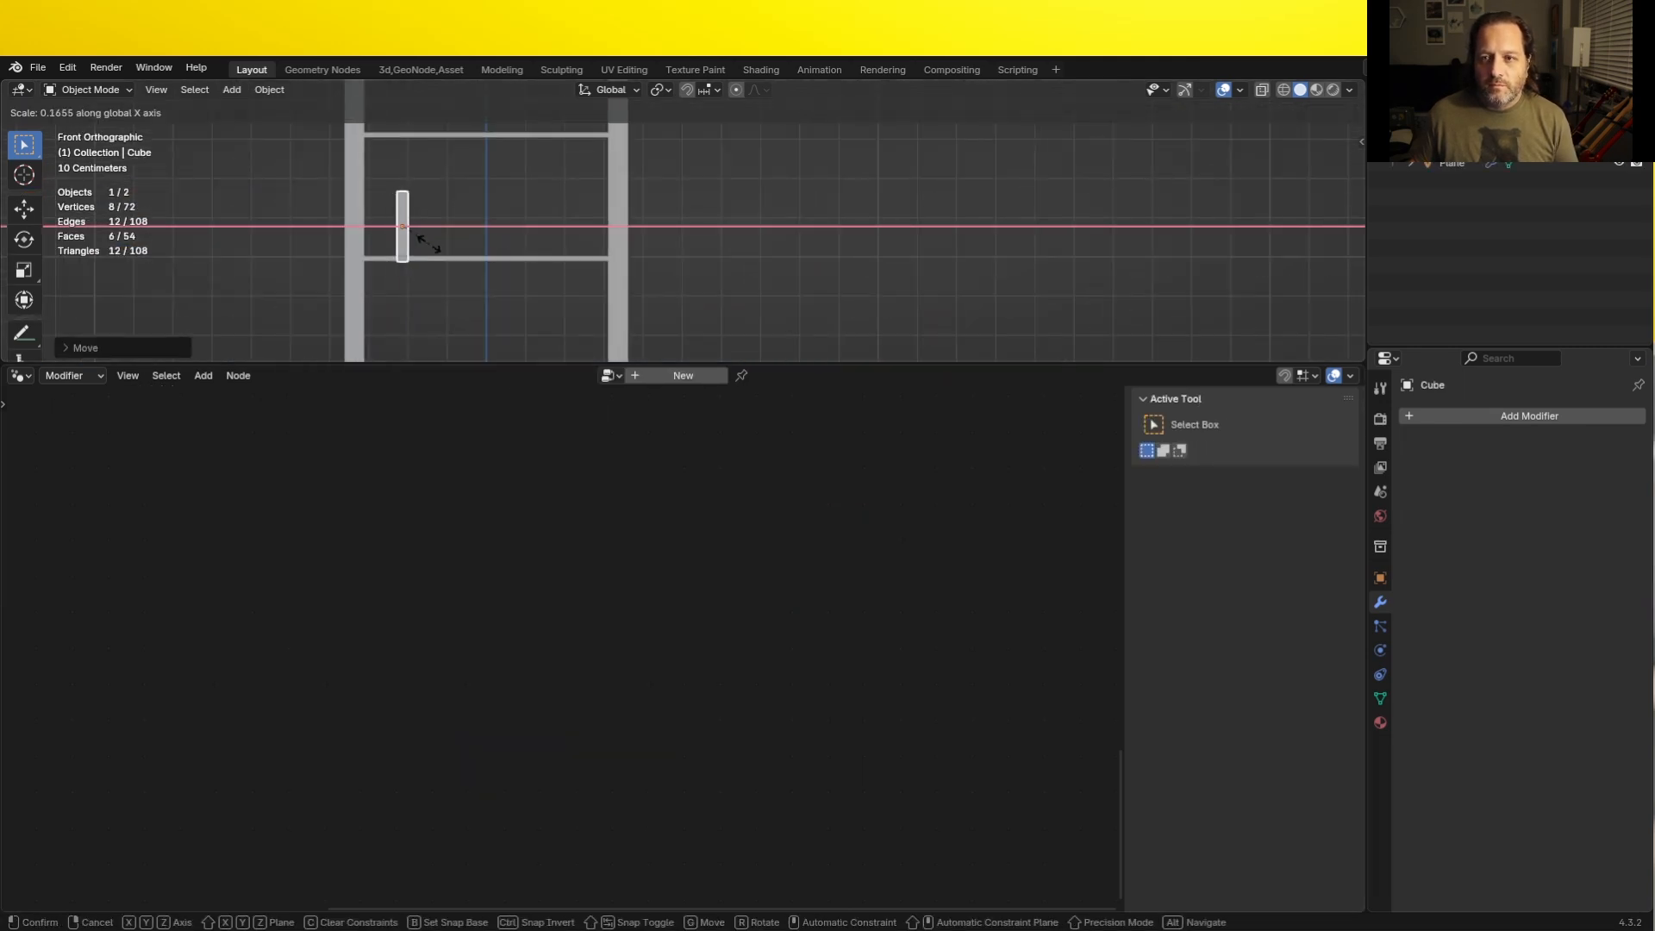
pyautogui.click(425, 240)
pyautogui.press('g')
pyautogui.click(536, 163)
pyautogui.moveTo(535, 163); pyautogui.dragTo(668, 229, button='middle')
pyautogui.press('s')
pyautogui.press('y')
pyautogui.click(701, 235)
pyautogui.scroll(-3, 702, 234)
pyautogui.click(651, 238)
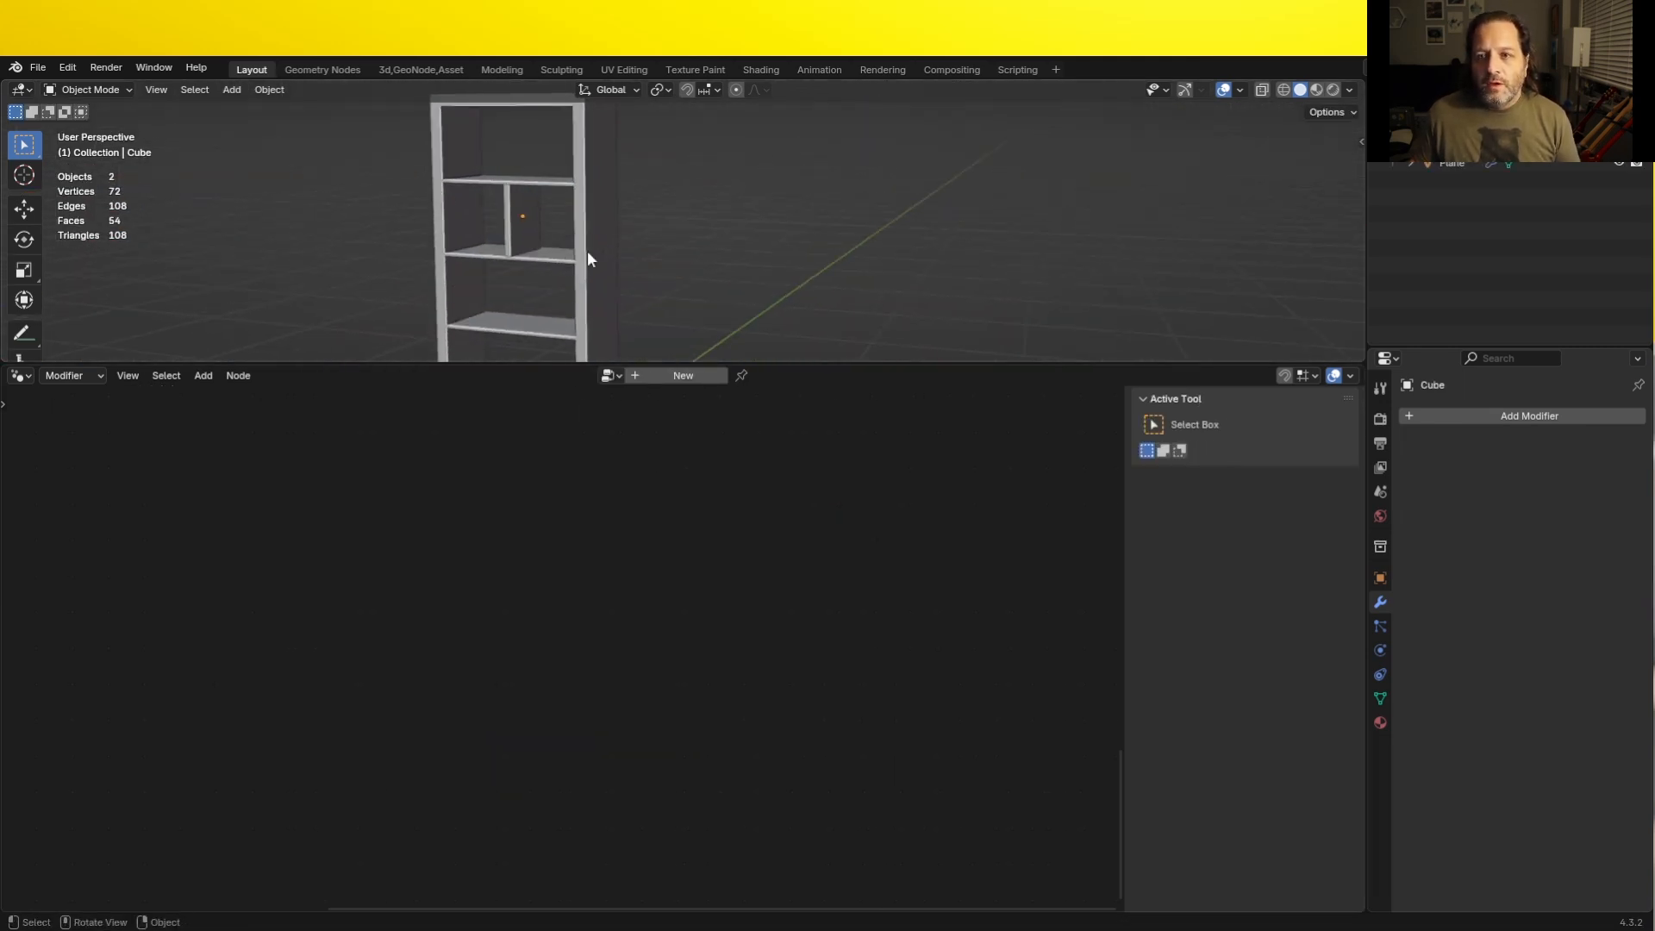
pyautogui.scroll(3, 551, 250)
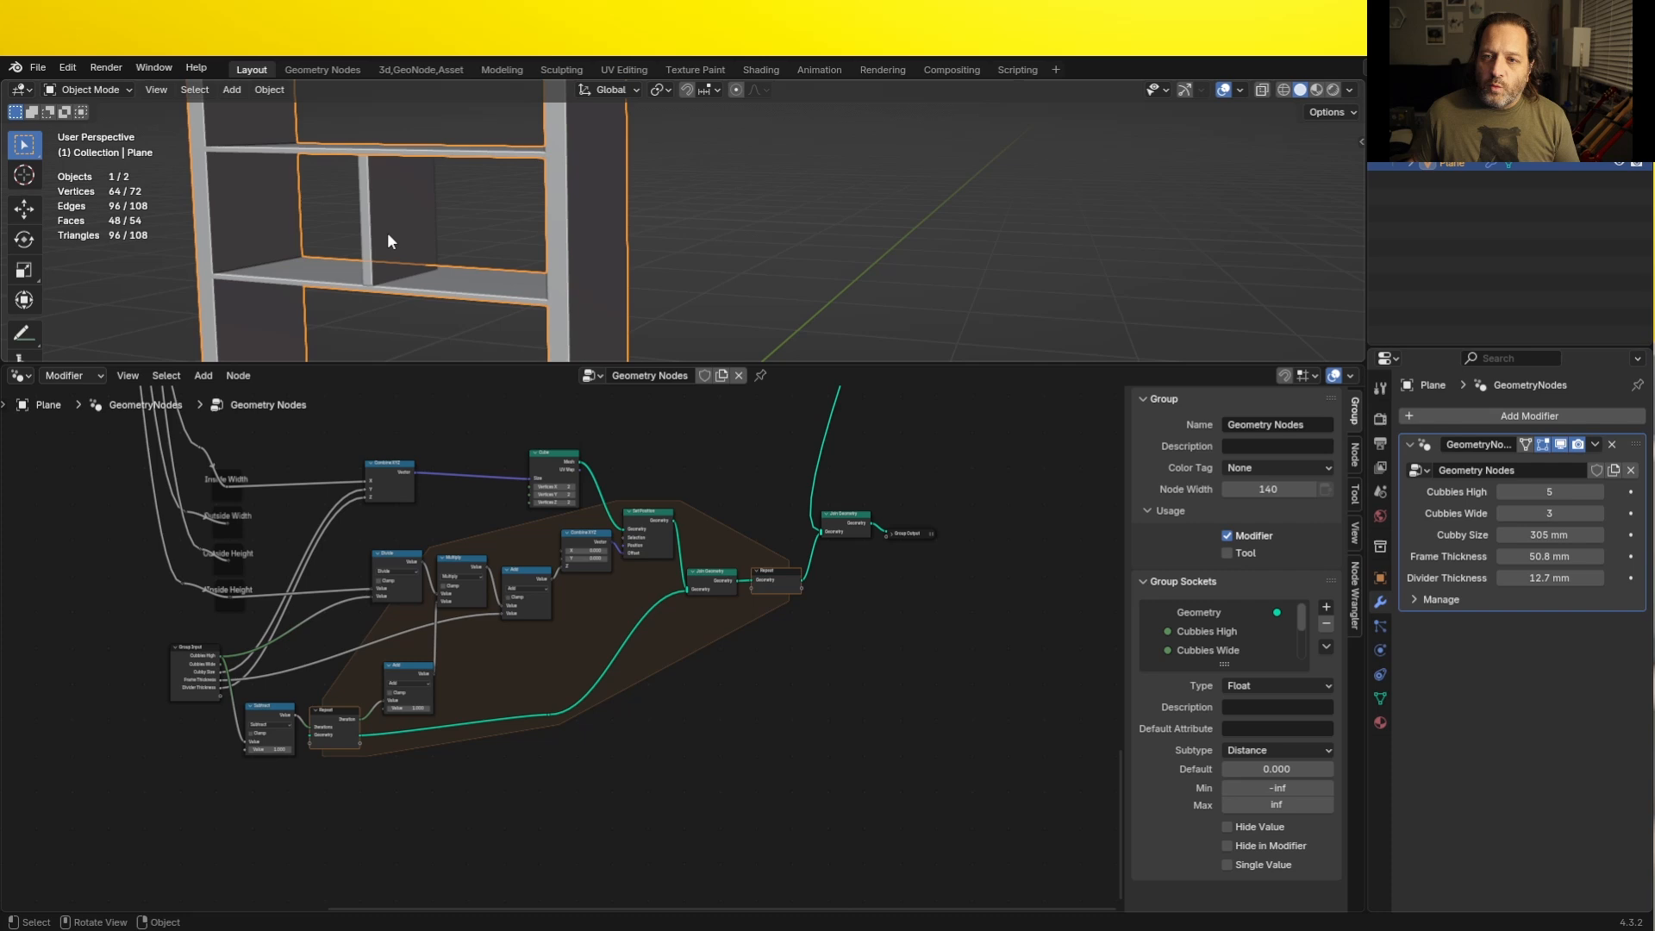
# - Duplicate the thin upright panel along the X axis to mock up another vertical divider
pyautogui.click(387, 241)
pyautogui.hotkey('shift', 'd')
pyautogui.press('x')
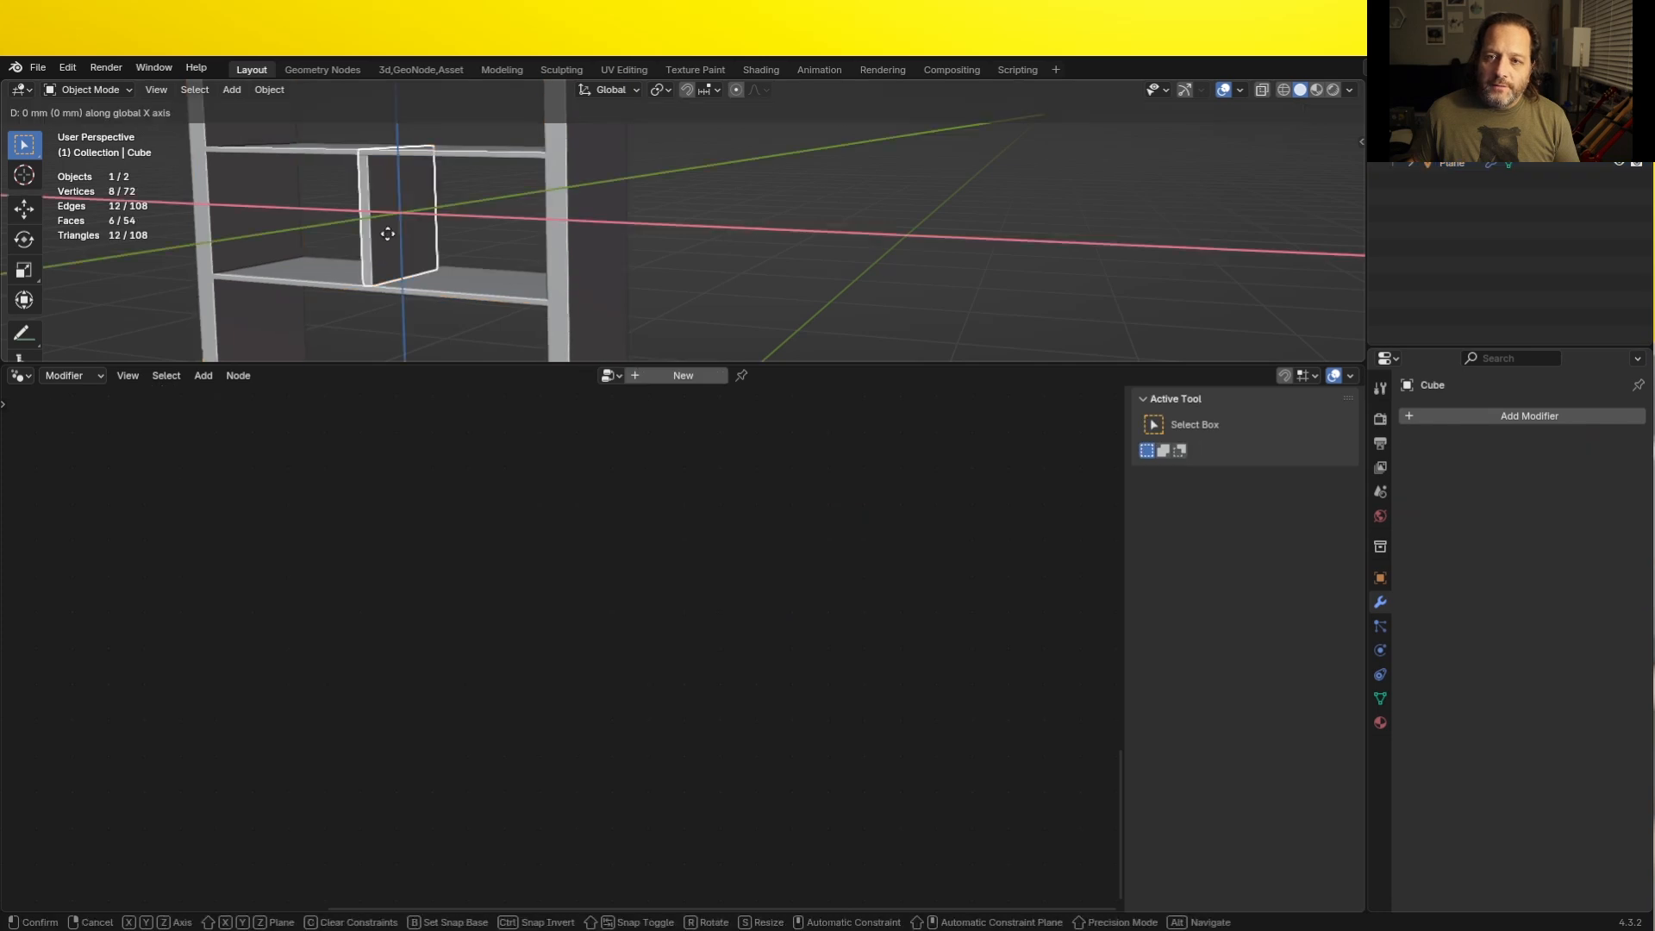
pyautogui.click(533, 288)
pyautogui.click(728, 253)
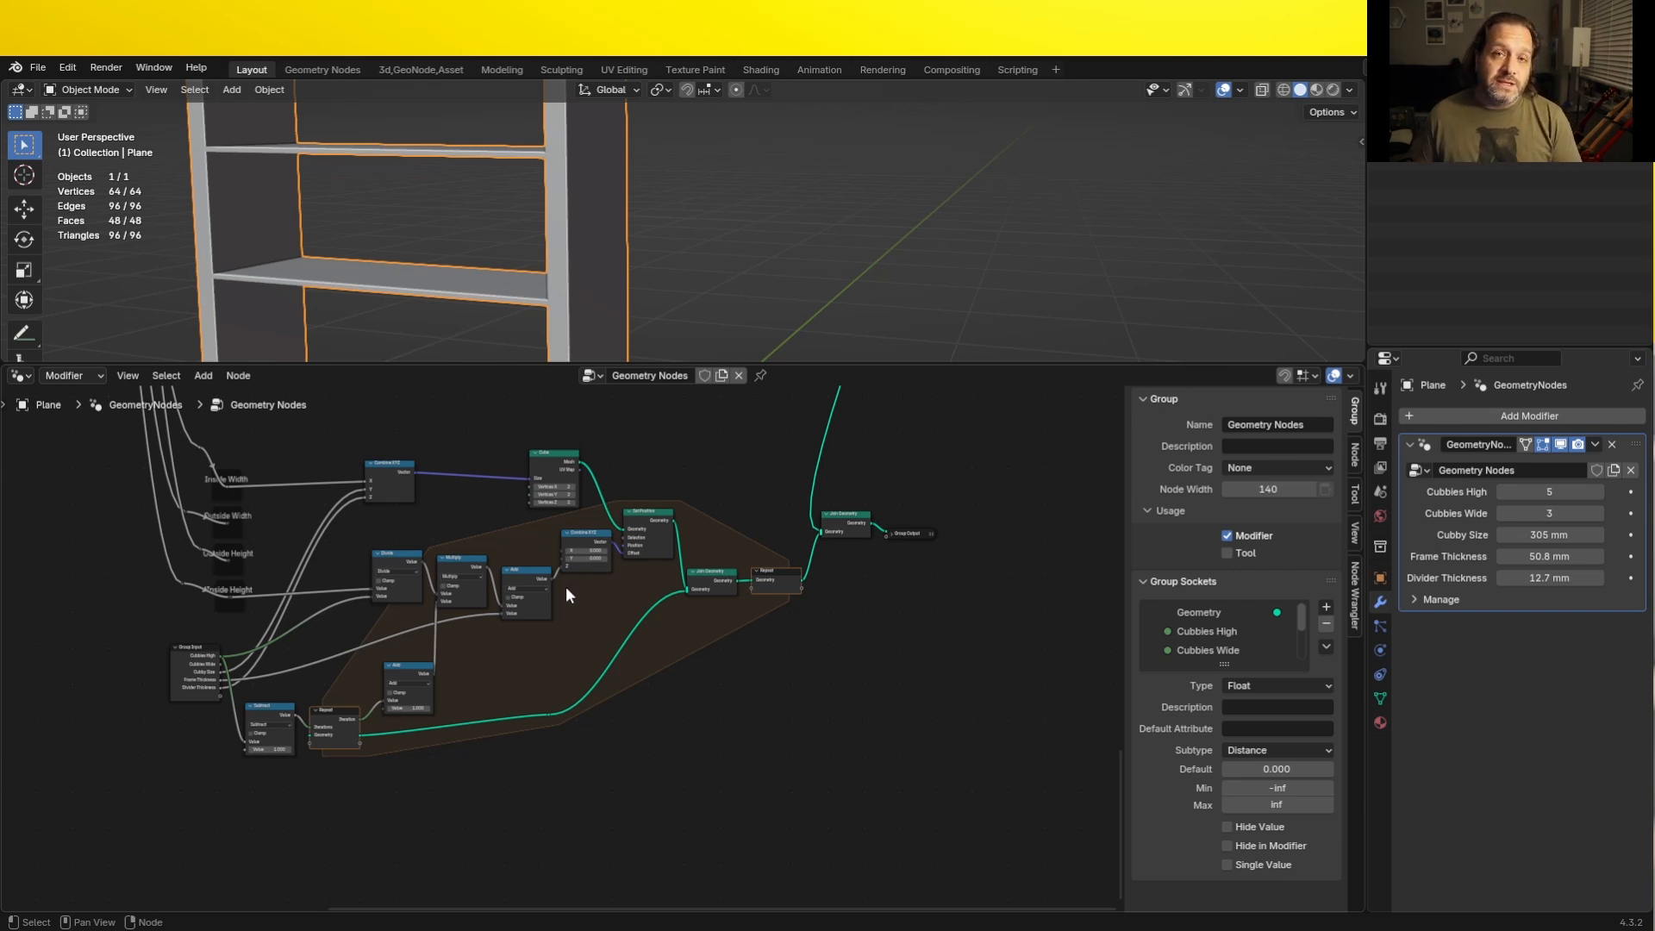
# - Duplicate the Group Input and the Inside Width, Outside Width, Outside Height and Inside Height reroutes below the horizontal divider nodes
pyautogui.moveTo(530, 612)
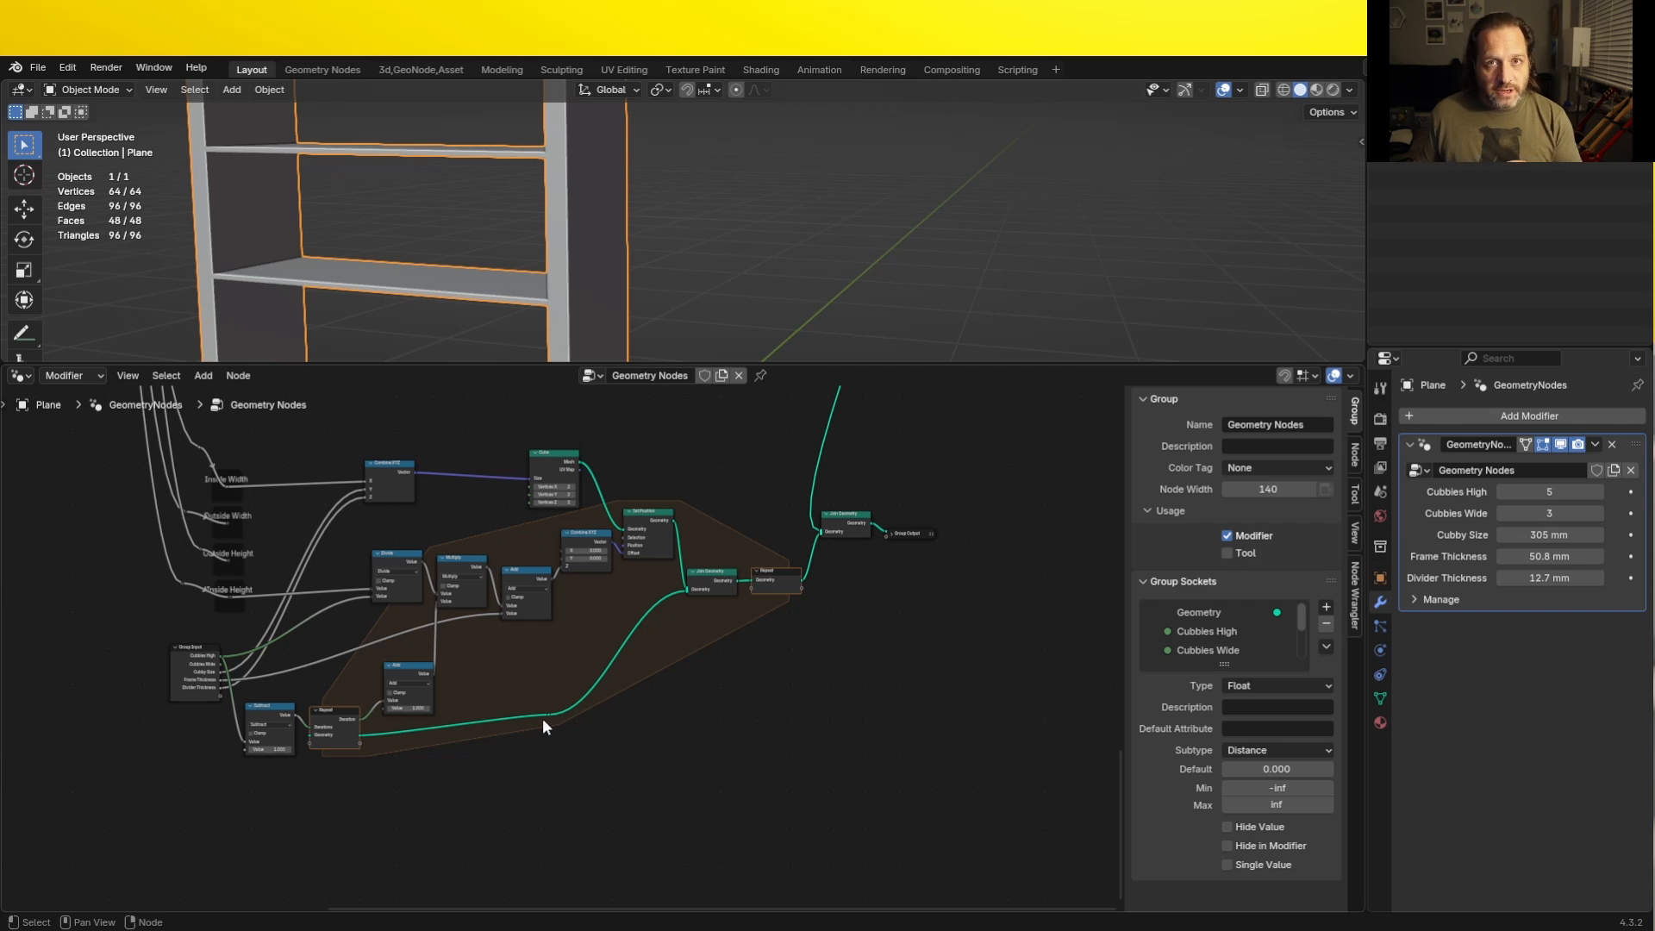
pyautogui.moveTo(603, 758); pyautogui.dragTo(601, 718, button='middle')
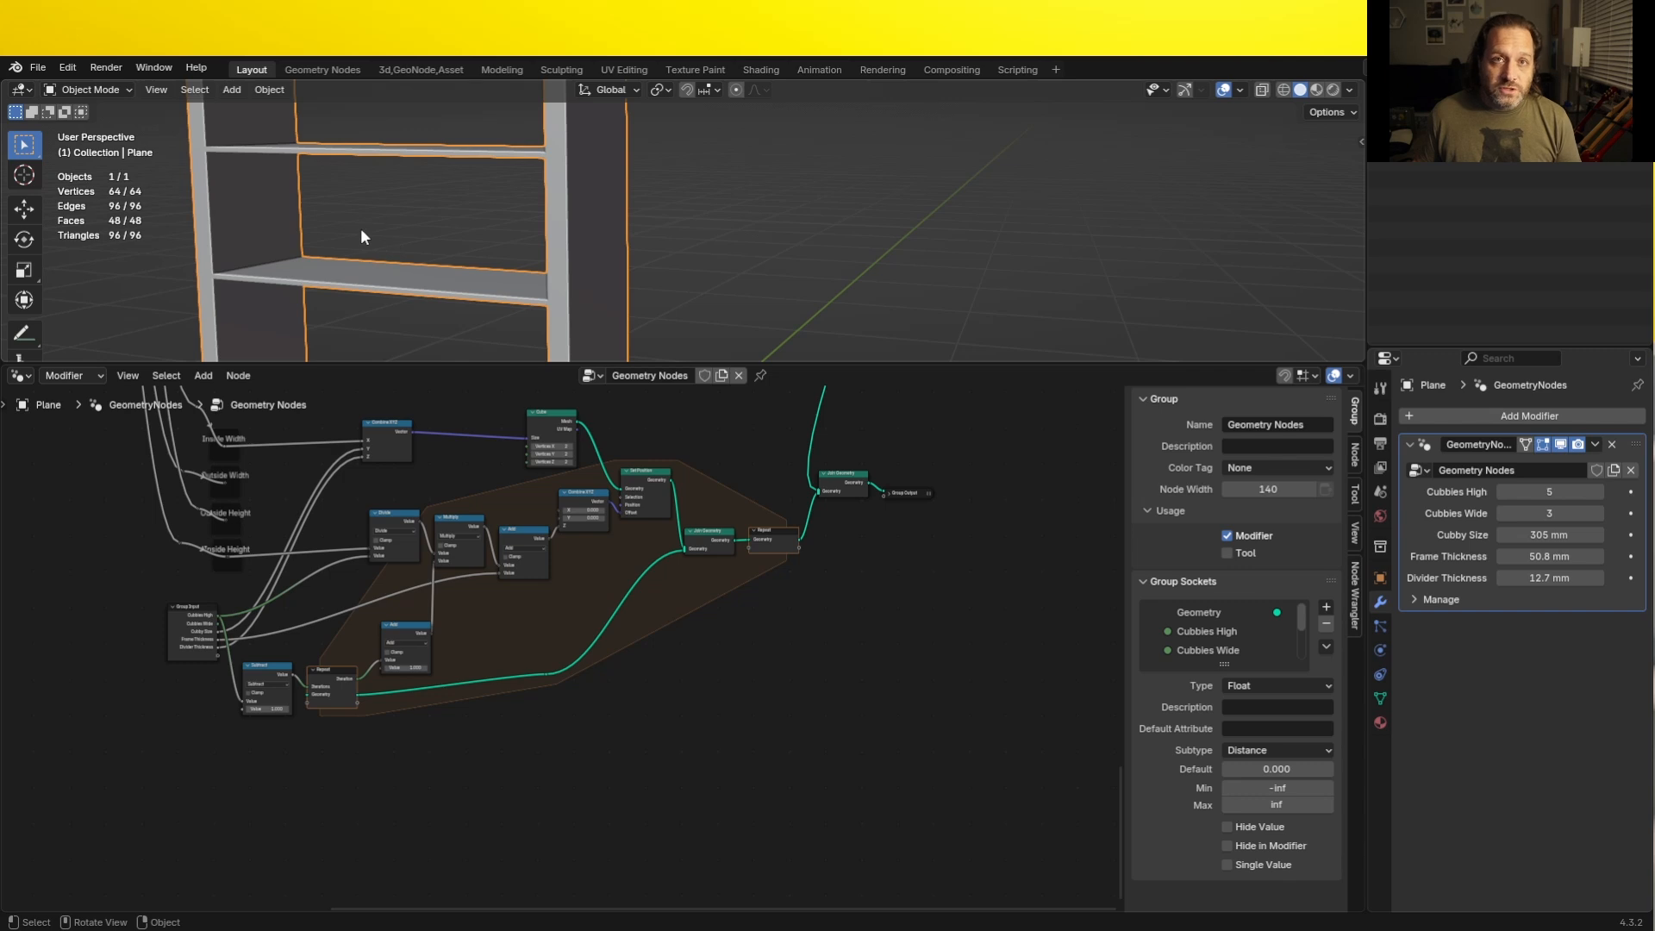
pyautogui.click(357, 756)
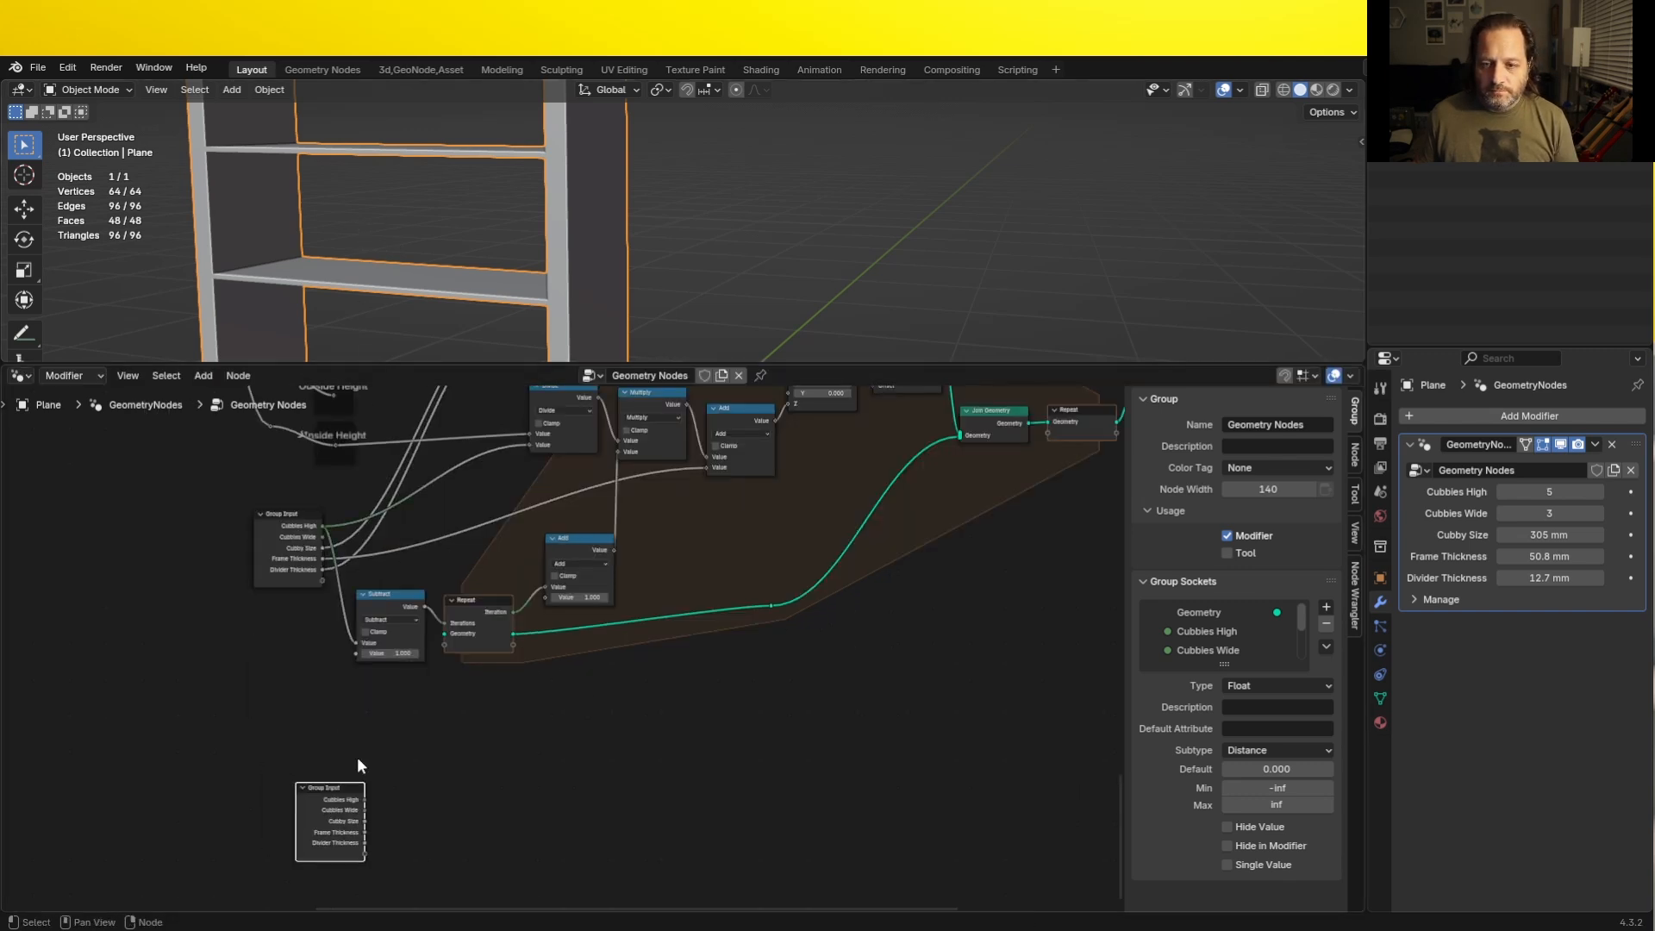
pyautogui.scroll(-6, 360, 741)
pyautogui.moveTo(440, 546); pyautogui.dragTo(385, 398)
pyautogui.hotkey('shift', 'd')
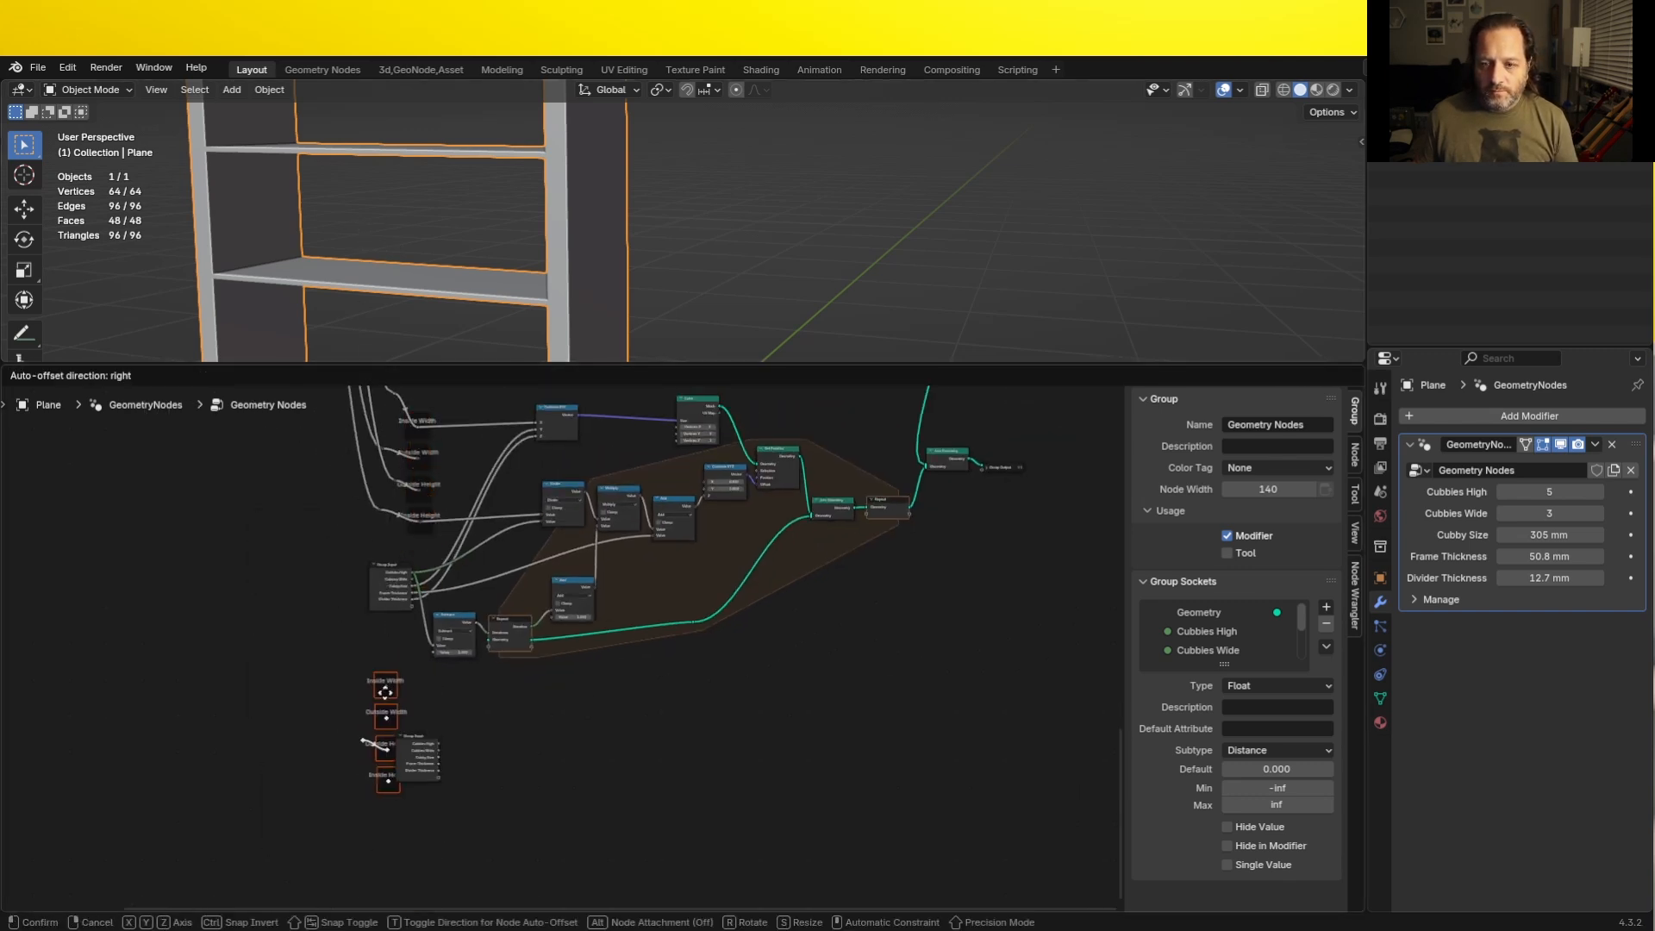
pyautogui.click(359, 718)
# - Stack the copied labelled reroutes above the copied Group Input and delete the stray reroute attached to them
pyautogui.moveTo(417, 755); pyautogui.dragTo(427, 825)
pyautogui.moveTo(326, 683); pyautogui.dragTo(374, 841)
pyautogui.press('g')
pyautogui.click(438, 827)
pyautogui.moveTo(483, 871); pyautogui.dragTo(335, 679)
pyautogui.press('g')
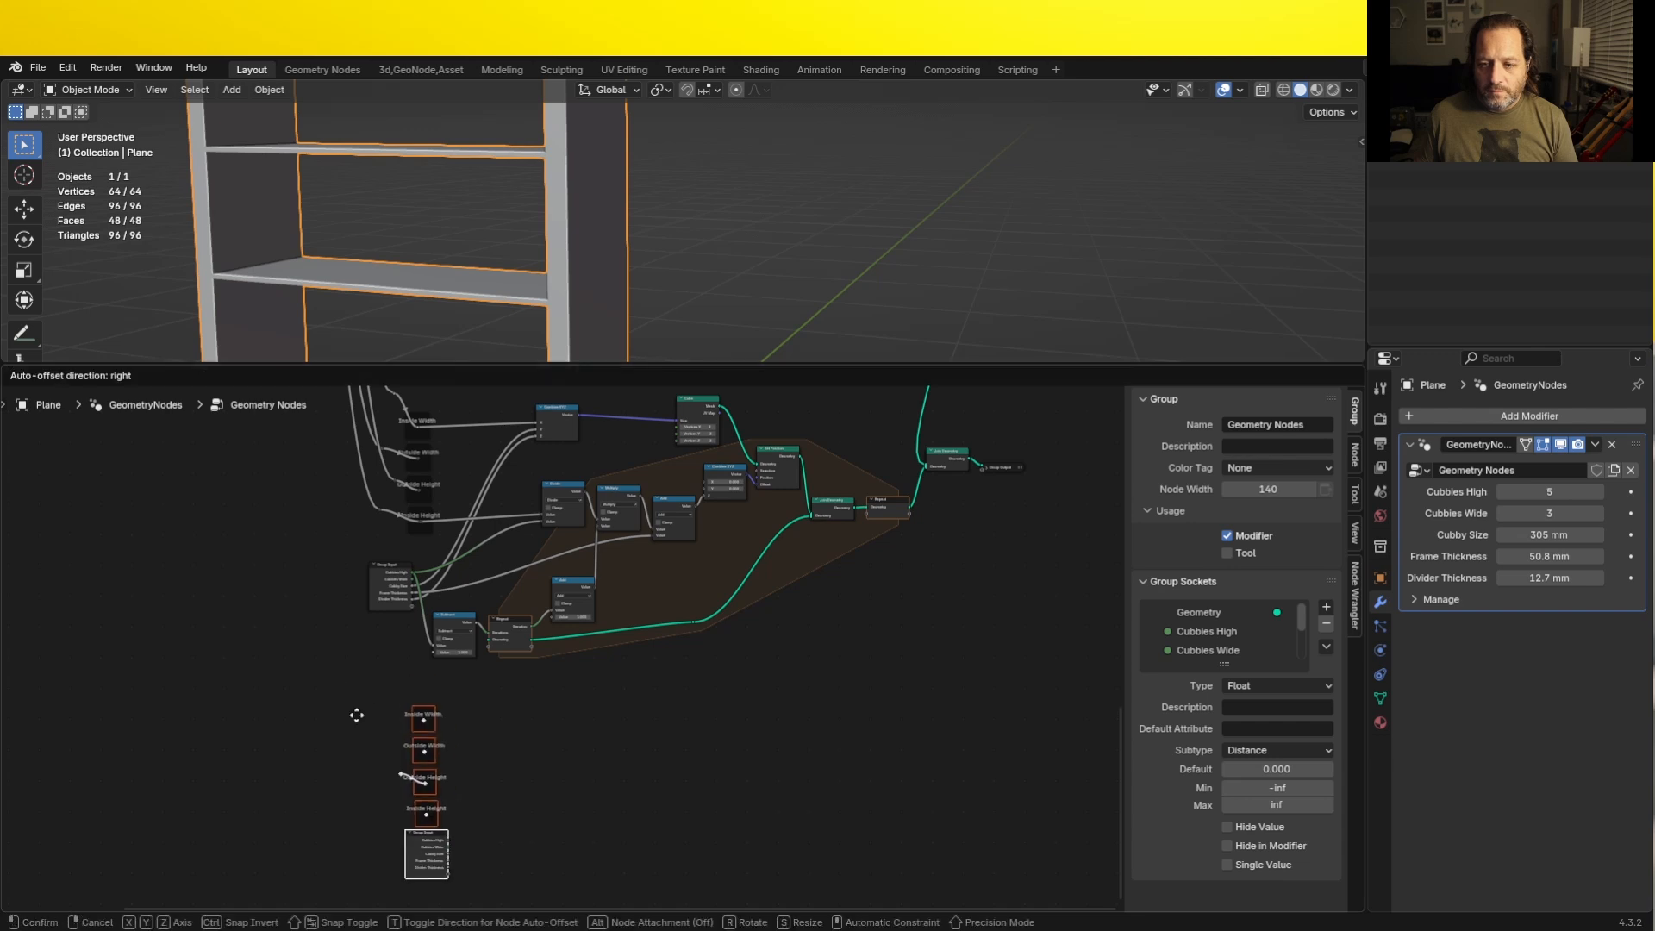
pyautogui.click(358, 717)
pyautogui.click(398, 773)
pyautogui.press('x')
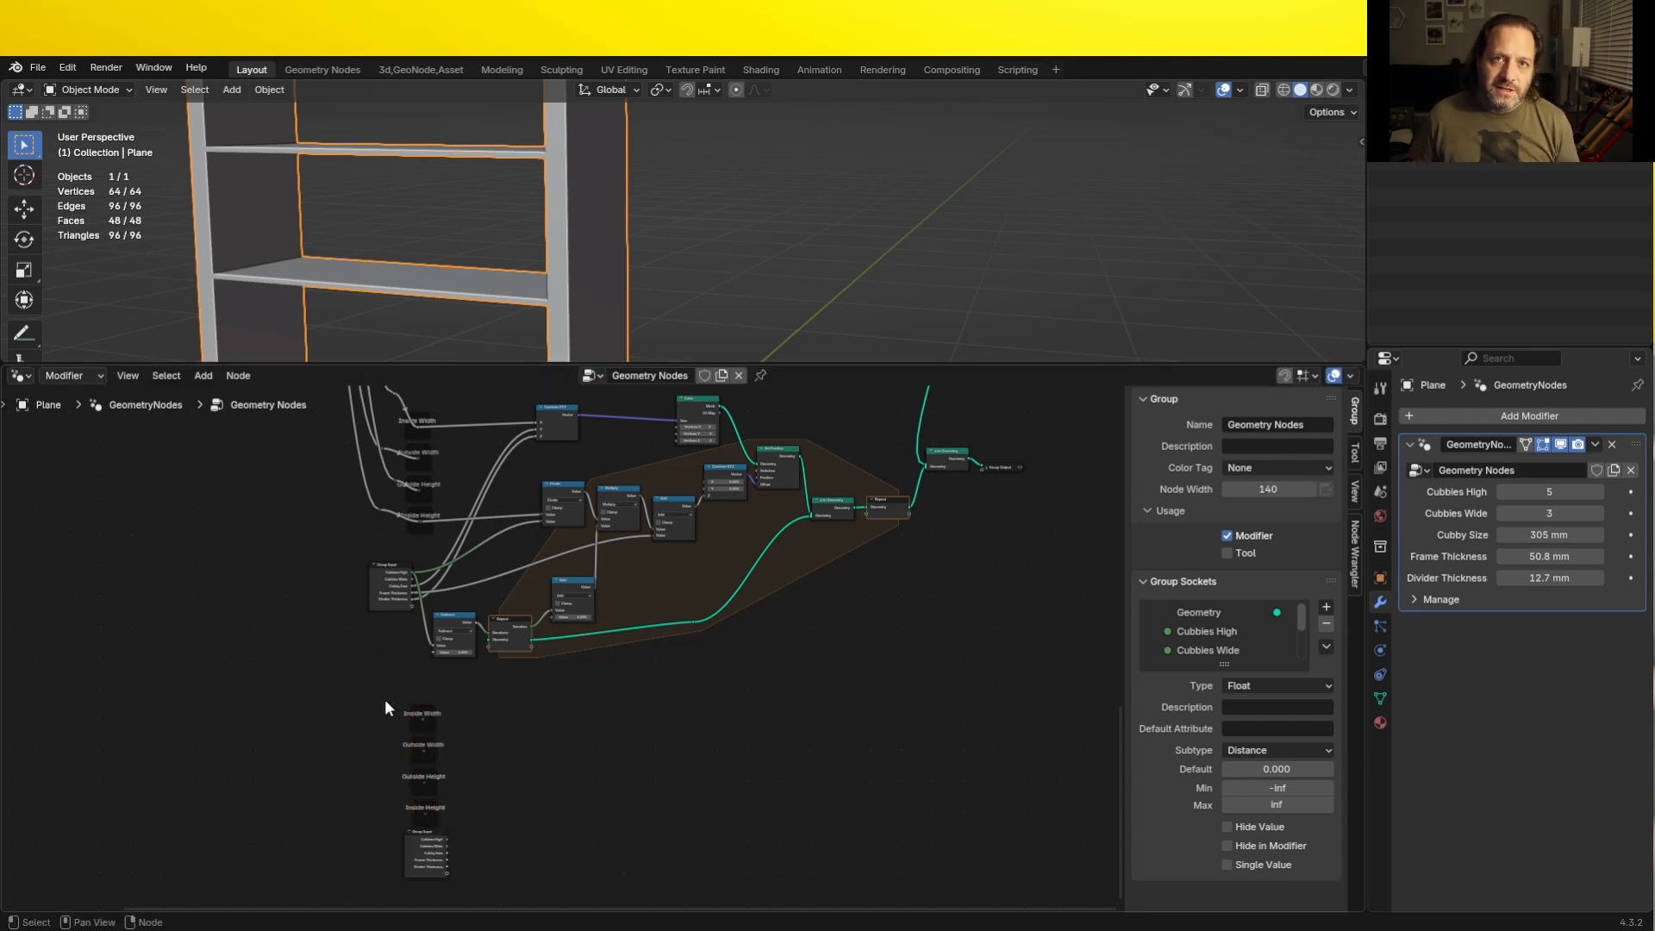
# - Connect the Inside Width and Outside Width reroutes to their copies, routing both links around the existing nodes with extra reroutes
pyautogui.moveTo(420, 427); pyautogui.dragTo(422, 719)
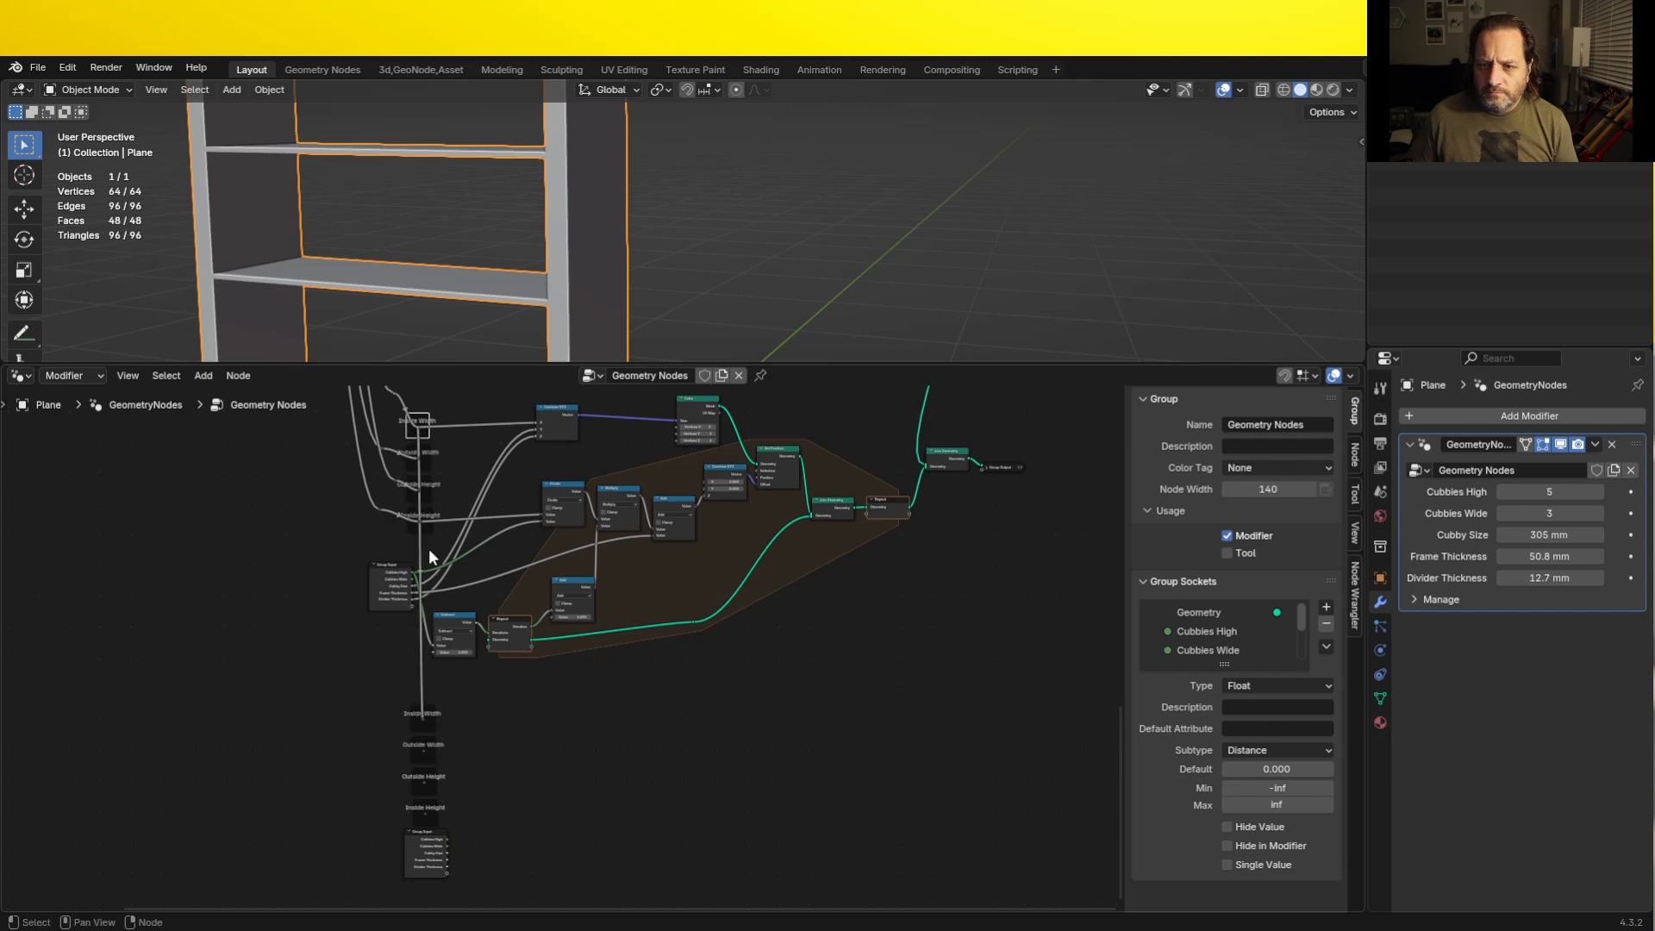
pyautogui.keyDown('shift'); pyautogui.moveTo(409, 546); pyautogui.dragTo(458, 547, button='right'); pyautogui.keyUp('shift')
pyautogui.press('g')
pyautogui.click(317, 538)
pyautogui.keyDown('shift'); pyautogui.moveTo(323, 625); pyautogui.dragTo(379, 625, button='right'); pyautogui.keyUp('shift')
pyautogui.press('g')
pyautogui.click(322, 712)
pyautogui.moveTo(420, 459); pyautogui.dragTo(422, 750)
pyautogui.press('g')
pyautogui.click(263, 723)
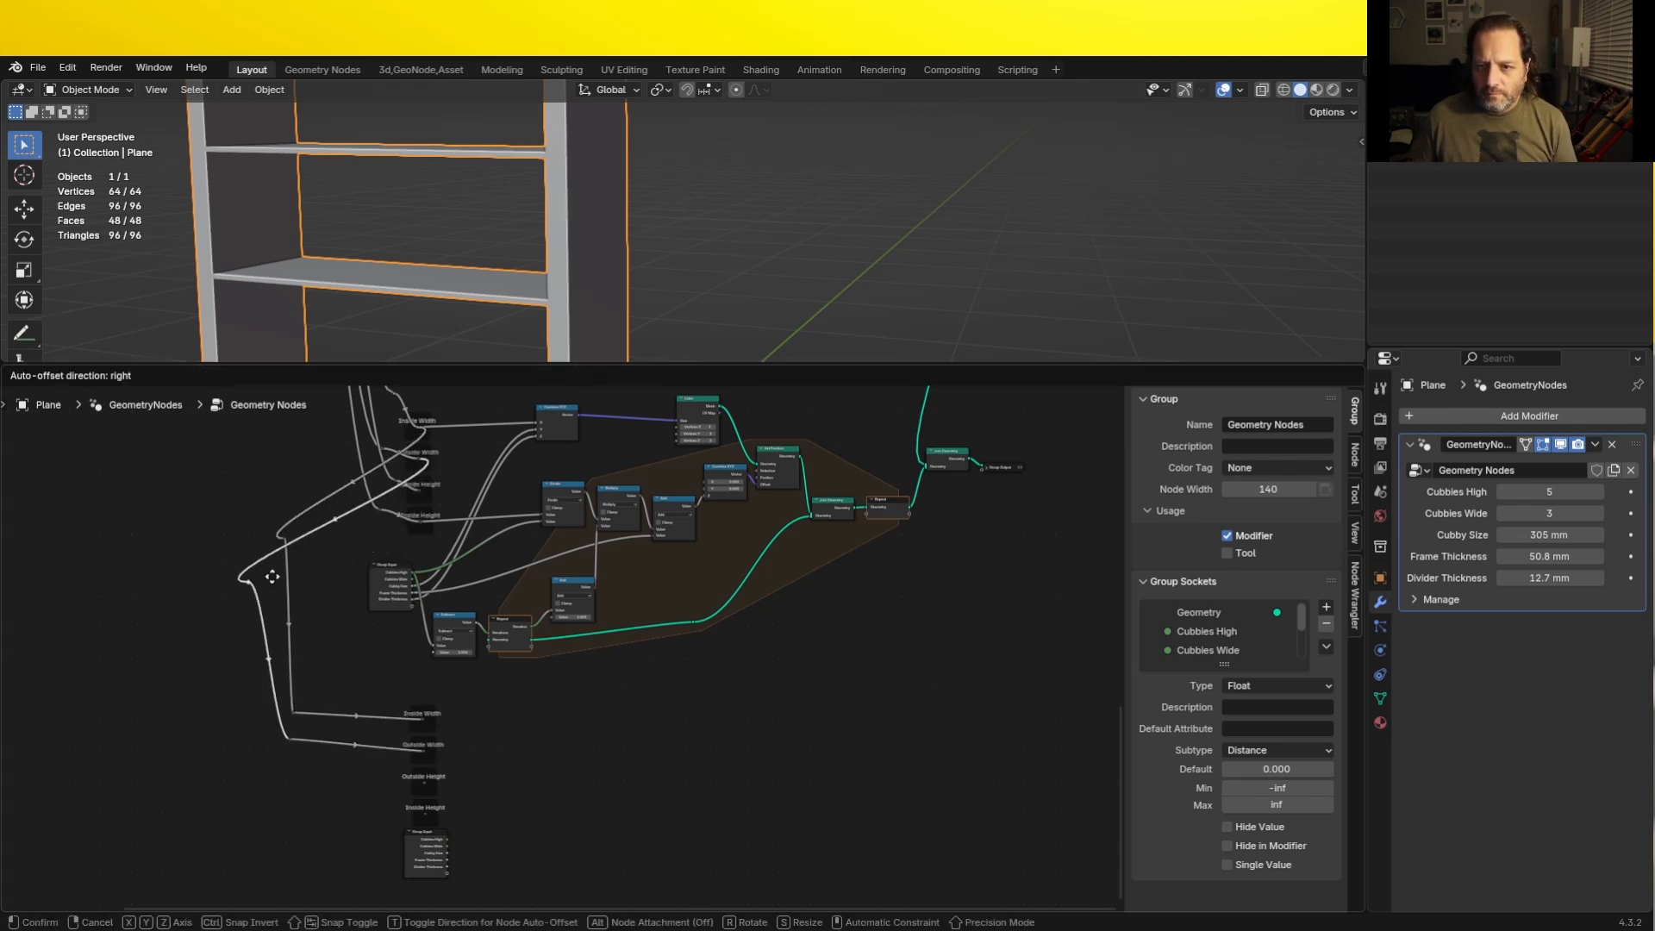
# - Connect the Outside Height and Inside Height reroutes to their copies, bending the links around the nodes with extra reroutes
pyautogui.moveTo(420, 490); pyautogui.dragTo(423, 783)
pyautogui.keyDown('shift'); pyautogui.moveTo(399, 653); pyautogui.dragTo(447, 653, button='right'); pyautogui.keyUp('shift')
pyautogui.press('g')
pyautogui.click(270, 607)
pyautogui.keyDown('shift'); pyautogui.moveTo(321, 700); pyautogui.dragTo(372, 700, button='right'); pyautogui.keyUp('shift')
pyautogui.press('g')
pyautogui.click(310, 778)
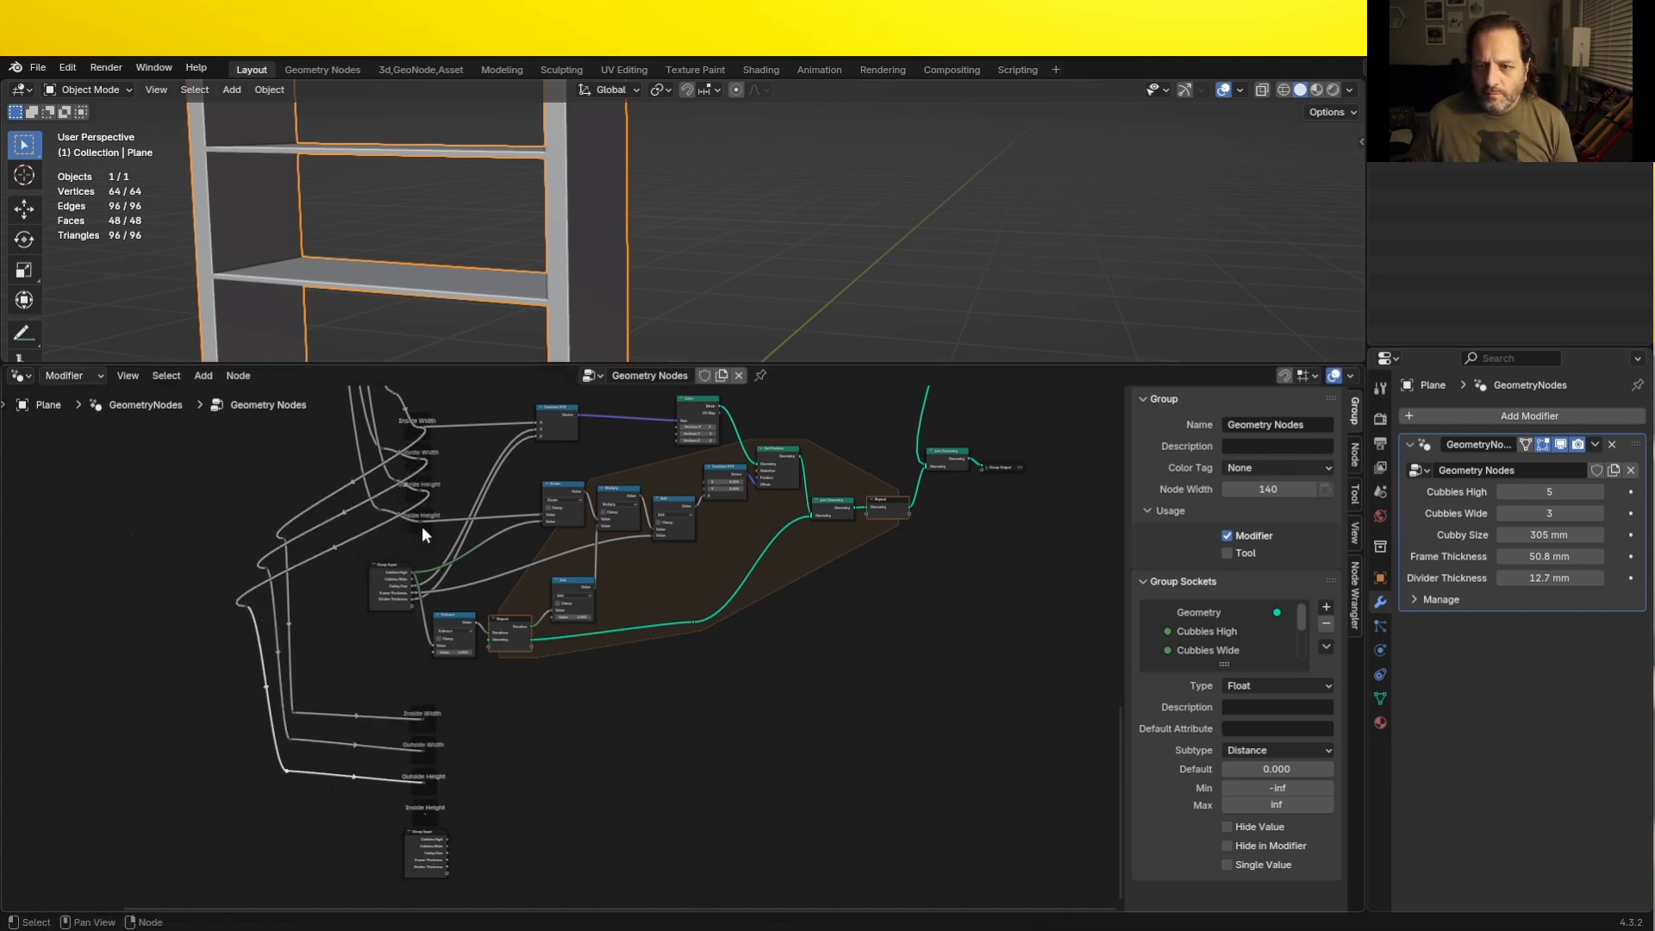
pyautogui.moveTo(419, 521); pyautogui.dragTo(423, 813)
pyautogui.keyDown('shift'); pyautogui.moveTo(398, 679); pyautogui.dragTo(447, 679, button='right'); pyautogui.keyUp('shift')
pyautogui.press('g')
pyautogui.click(250, 642)
pyautogui.keyDown('shift'); pyautogui.moveTo(350, 786); pyautogui.dragTo(386, 782, button='right'); pyautogui.keyUp('shift')
pyautogui.press('g')
pyautogui.click(303, 814)
pyautogui.moveTo(514, 763); pyautogui.dragTo(411, 683, button='middle')
pyautogui.scroll(6, 372, 619)
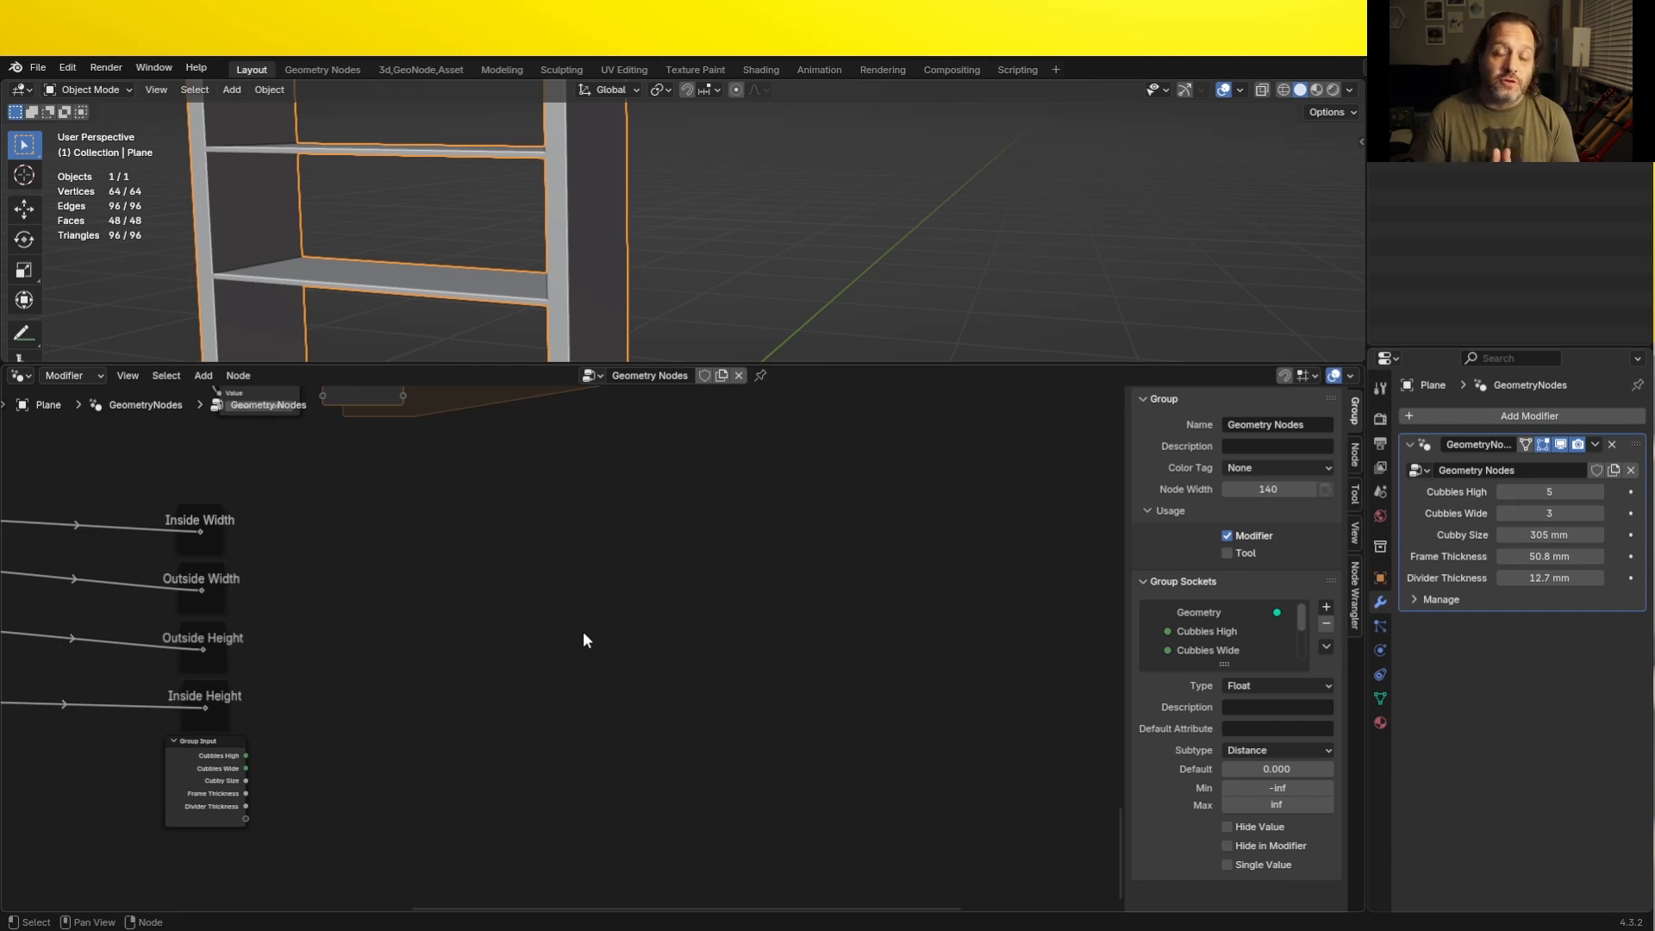
# - Duplicate the horizontal divider's Cube, Set Position and two Combine XYZ nodes and place the copies below the Repeat zone
pyautogui.scroll(-7, 583, 631)
pyautogui.moveTo(583, 631); pyautogui.dragTo(464, 661, button='middle')
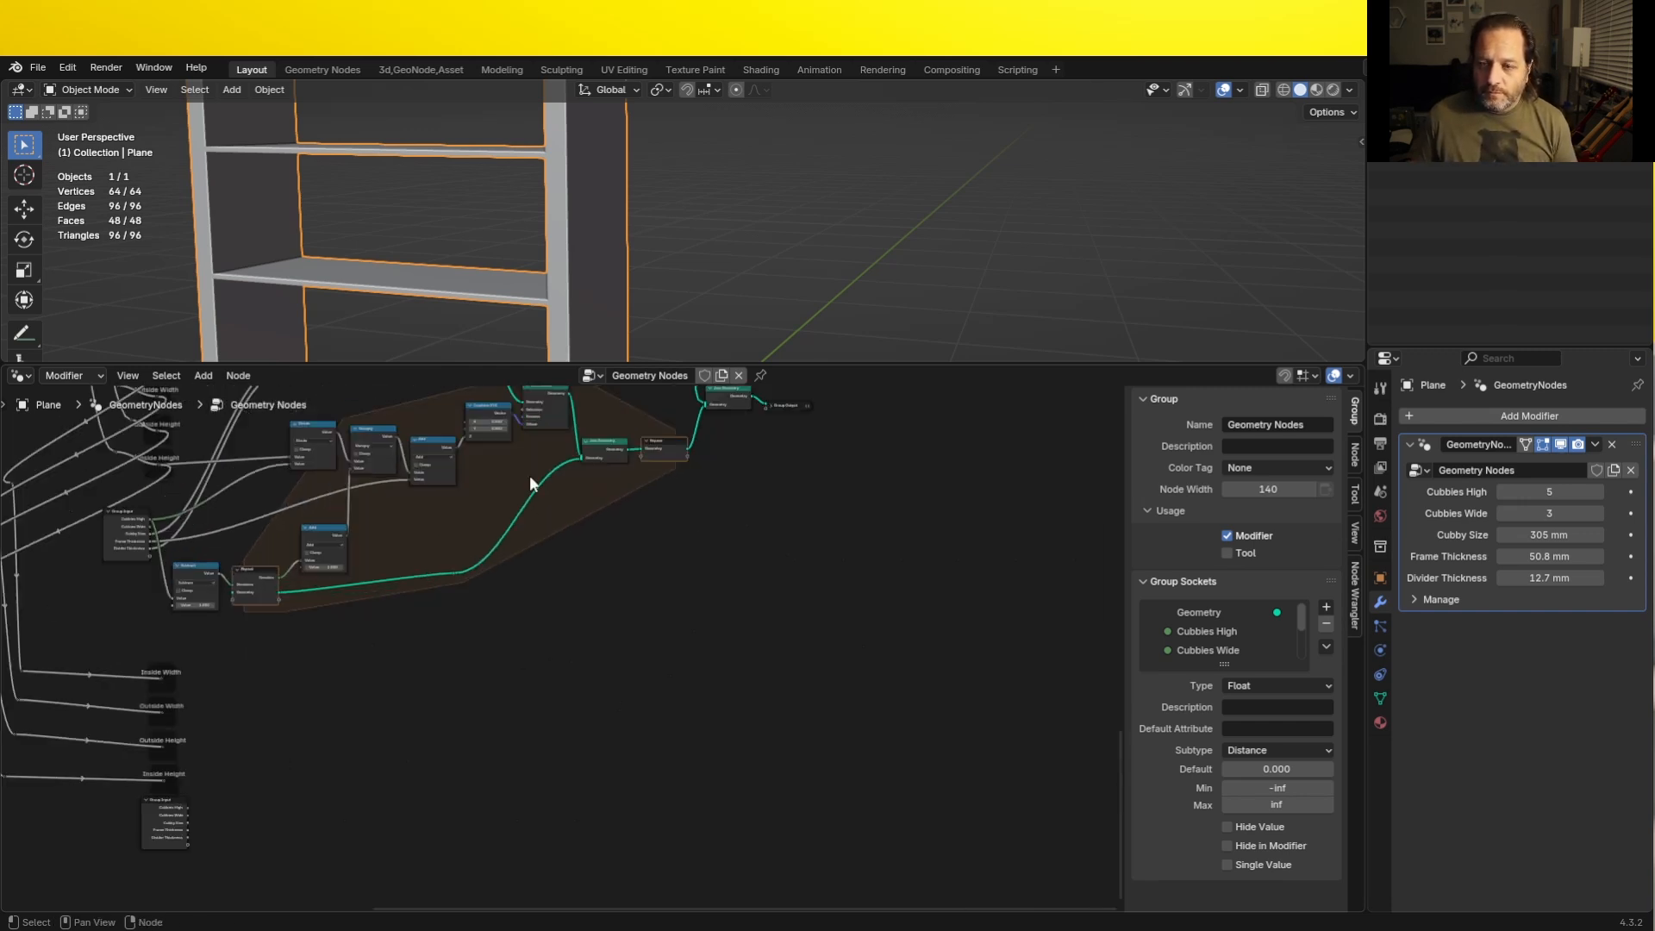
pyautogui.moveTo(514, 444); pyautogui.dragTo(633, 694, button='middle')
pyautogui.scroll(7, 634, 694)
pyautogui.click(551, 541)
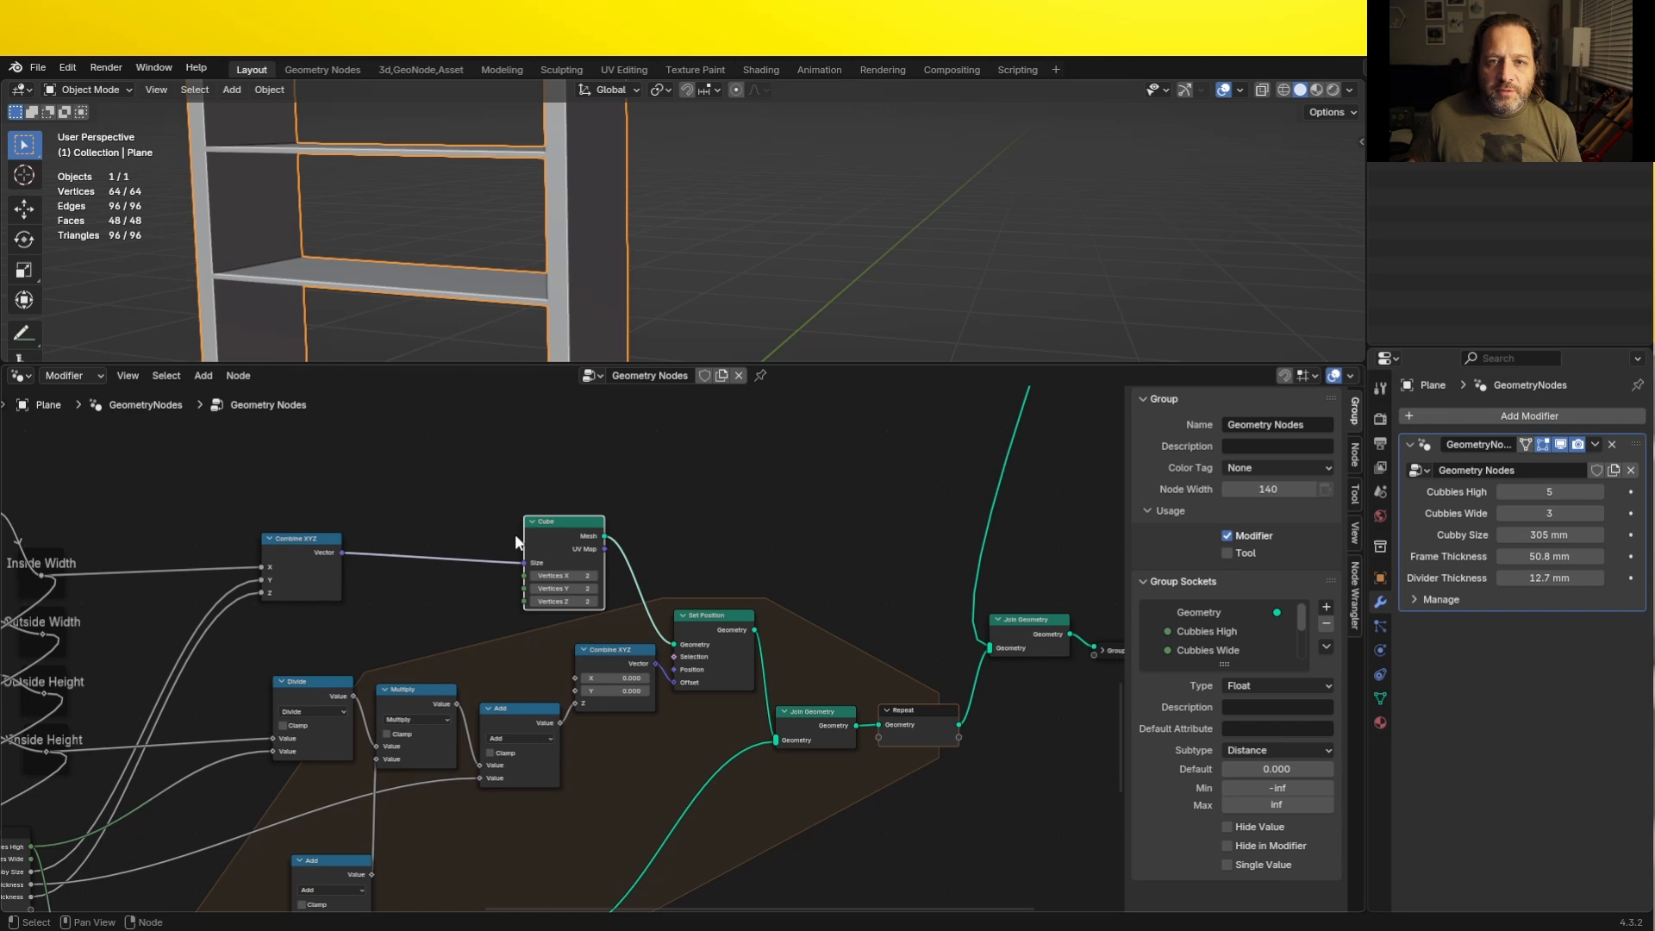
pyautogui.keyDown('shift'); pyautogui.click(303, 548); pyautogui.keyUp('shift')
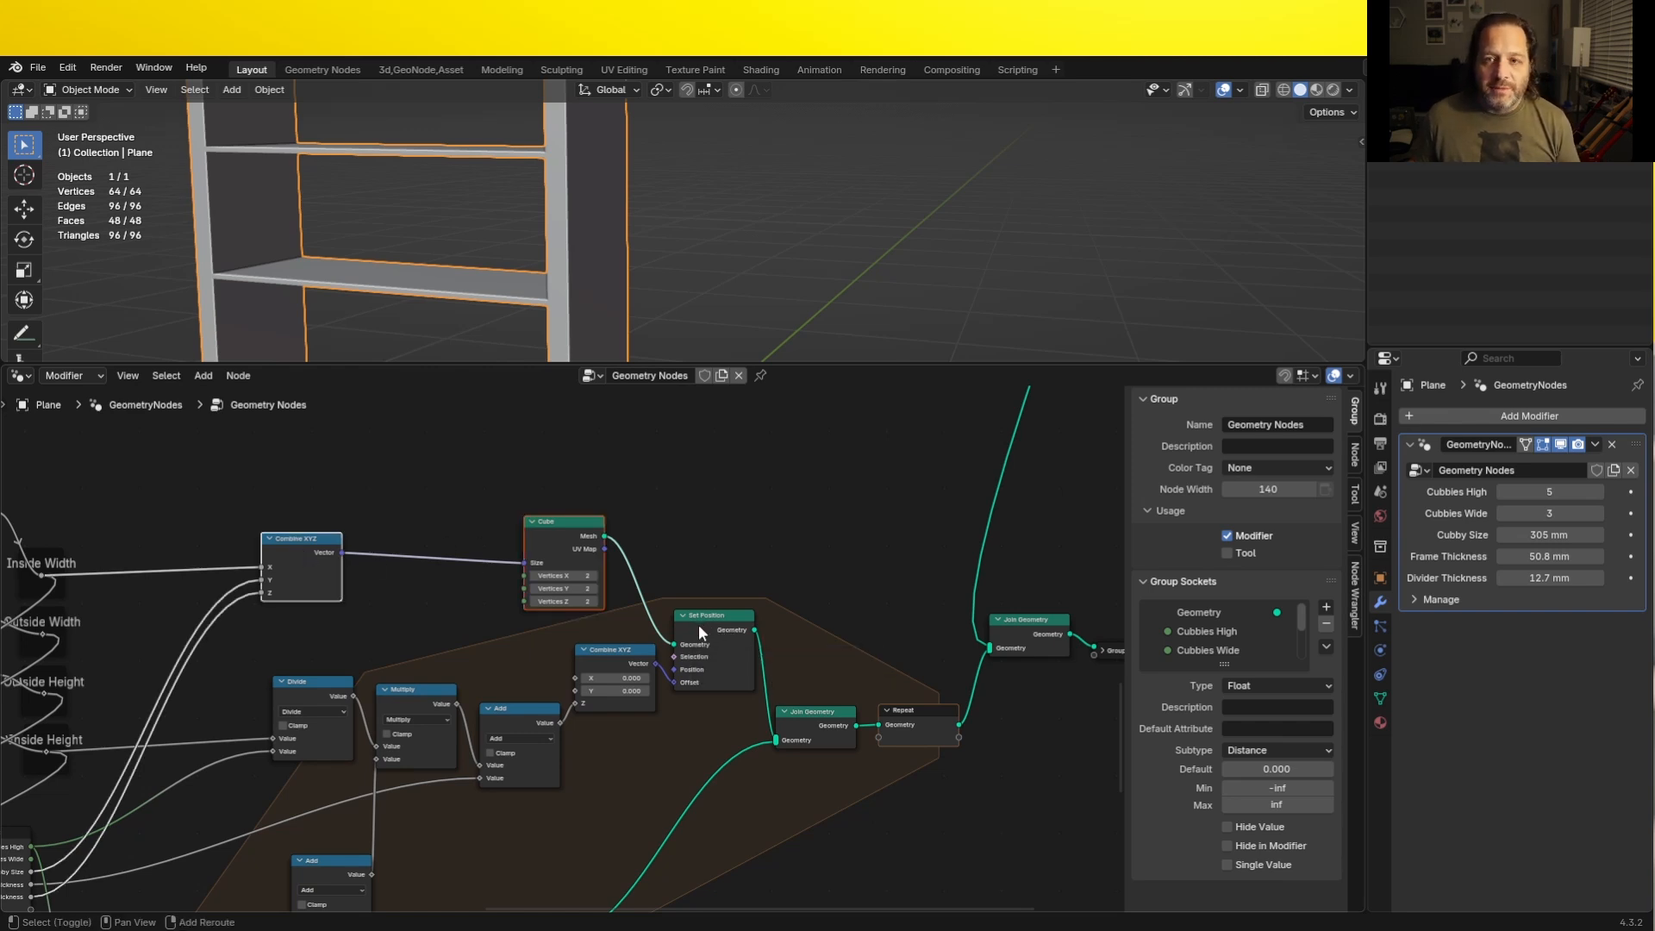
pyautogui.keyDown('shift'); pyautogui.click(689, 630); pyautogui.keyUp('shift')
pyautogui.keyDown('shift'); pyautogui.click(615, 660); pyautogui.keyUp('shift')
pyautogui.scroll(-6, 588, 780)
pyautogui.moveTo(588, 780); pyautogui.dragTo(546, 560, button='middle')
pyautogui.hotkey('shift', 'd')
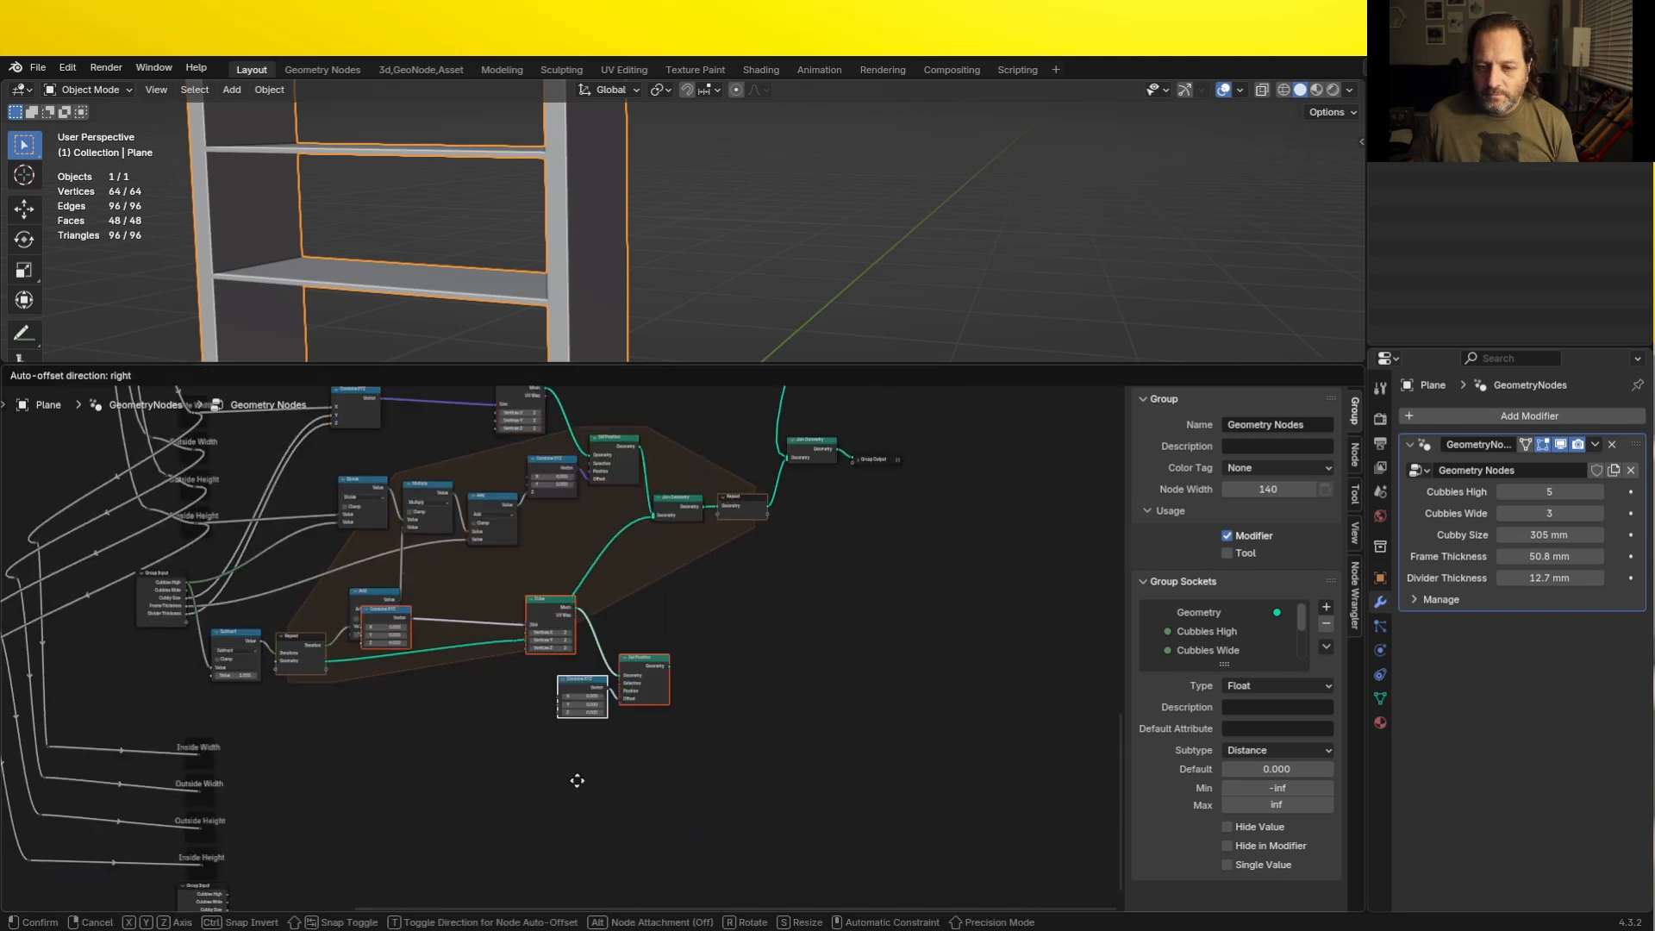
pyautogui.click(539, 833)
# - Move the copied size Combine XYZ closer to its Cube and connect the copied Set Position to the final Join Geometry
pyautogui.moveTo(365, 665); pyautogui.dragTo(446, 665)
pyautogui.moveTo(786, 621); pyautogui.dragTo(655, 696, button='middle')
pyautogui.moveTo(500, 791); pyautogui.dragTo(683, 433)
pyautogui.moveTo(689, 416); pyautogui.dragTo(742, 427)
pyautogui.moveTo(379, 807); pyautogui.dragTo(525, 631, button='middle')
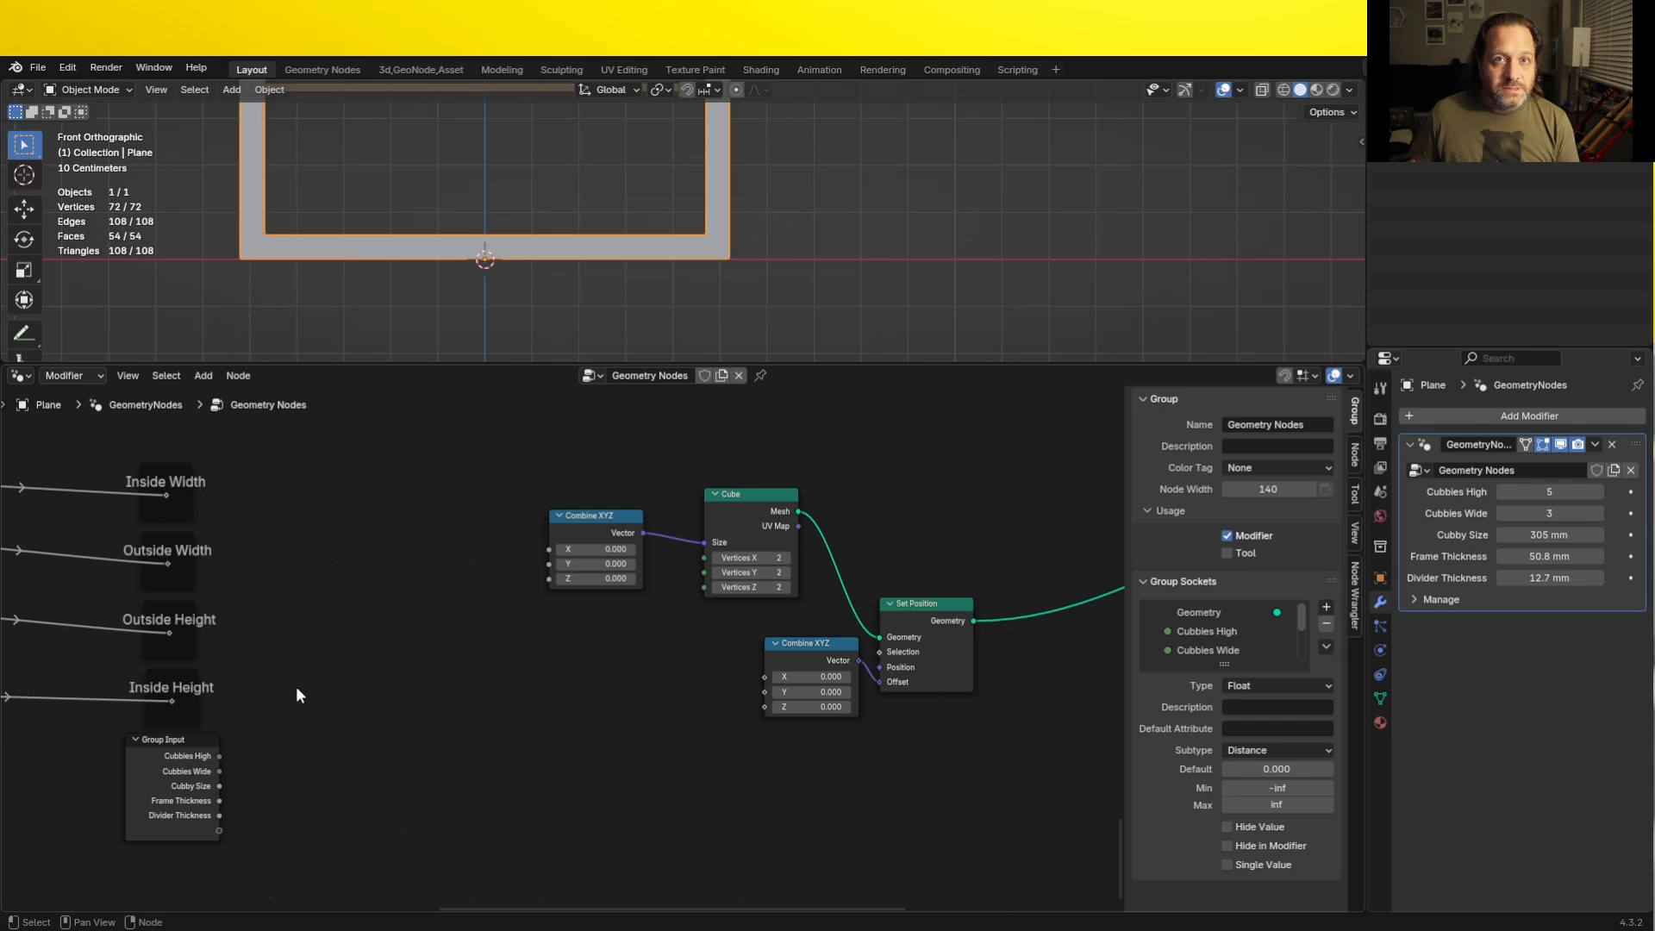
# - Connect Divider Thickness to X and Cubby Size to both Y and Z of the Combine XYZ feeding the copied Cube's size
pyautogui.moveTo(221, 816); pyautogui.dragTo(548, 549)
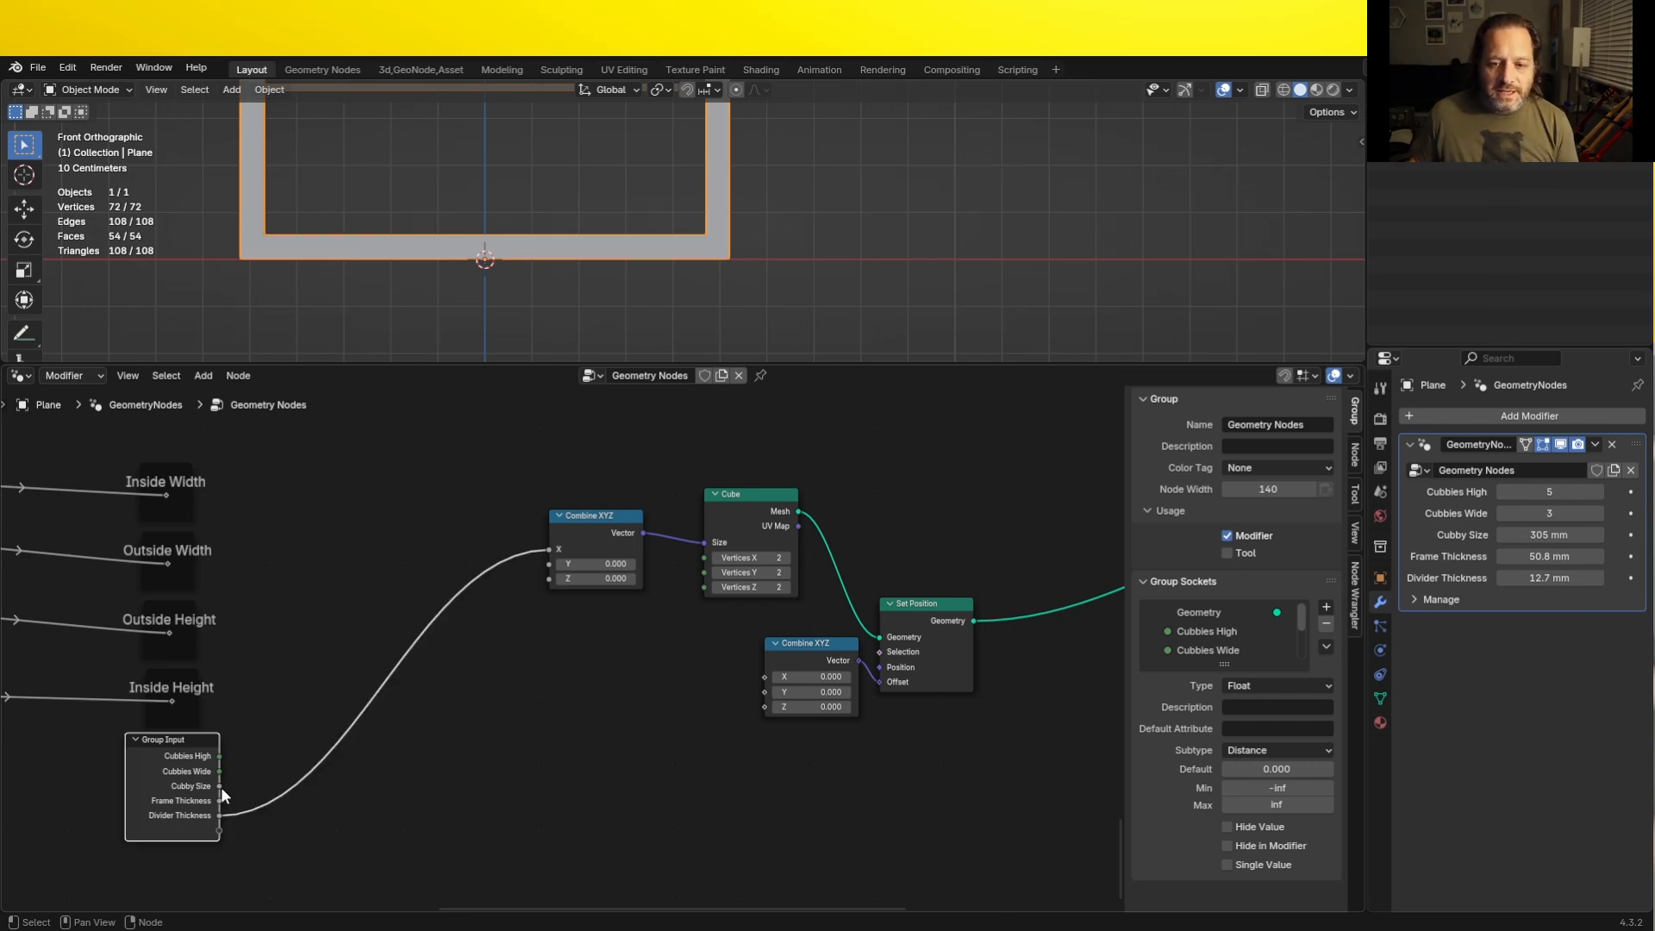
pyautogui.moveTo(219, 786); pyautogui.dragTo(549, 564)
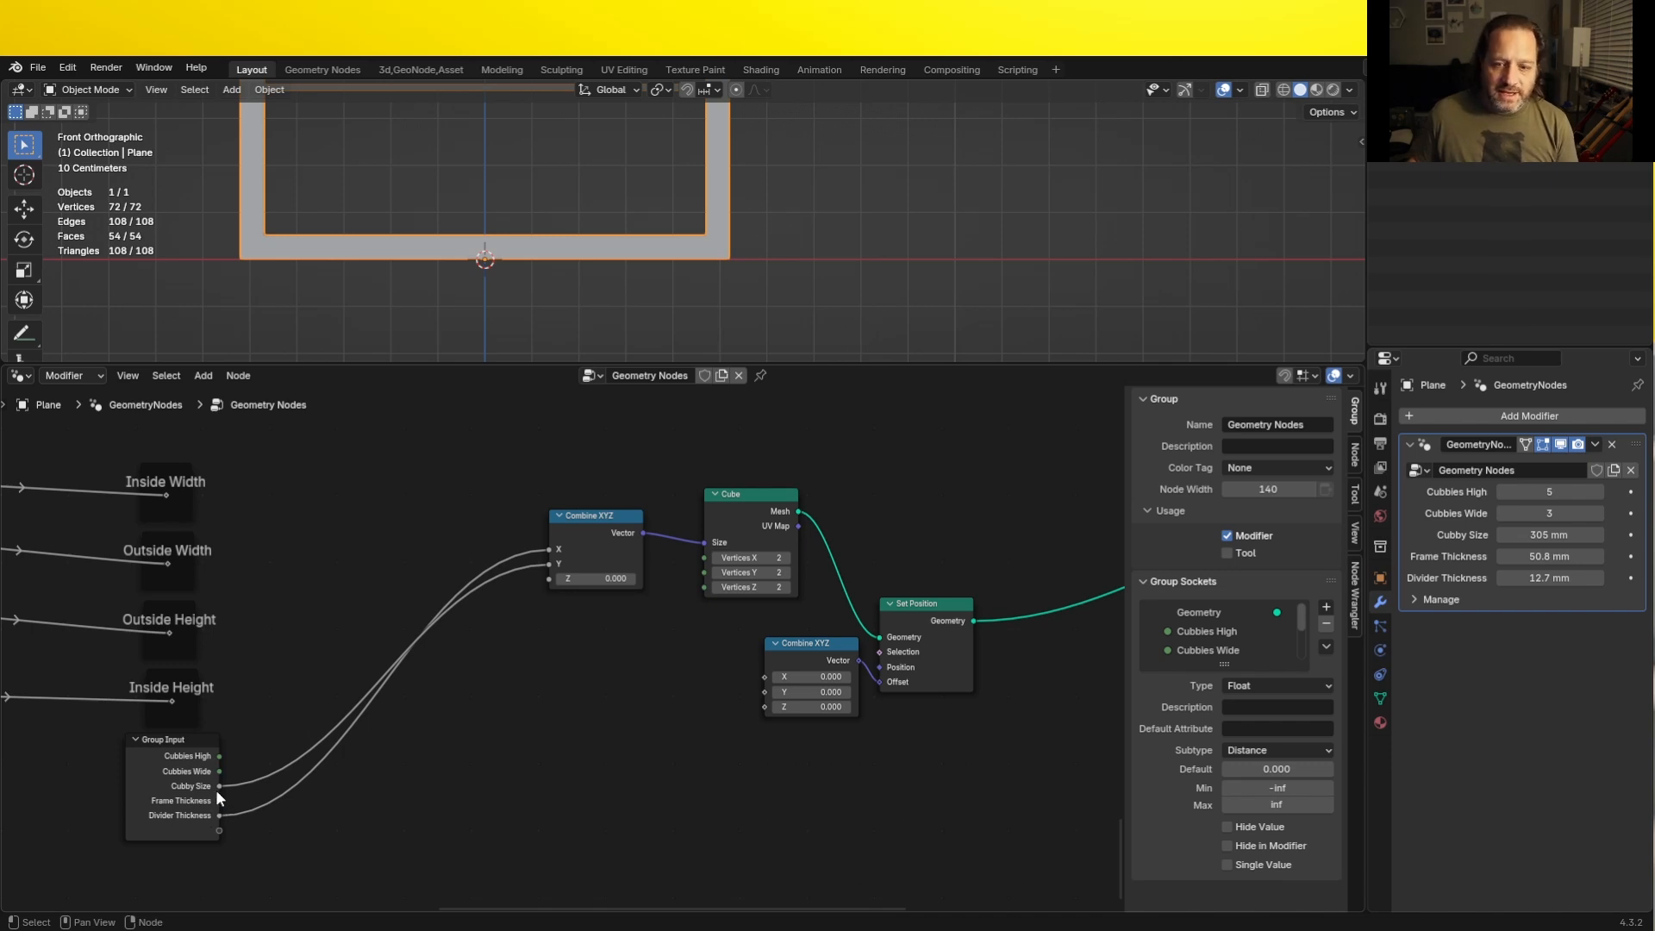
pyautogui.moveTo(219, 786); pyautogui.dragTo(549, 578)
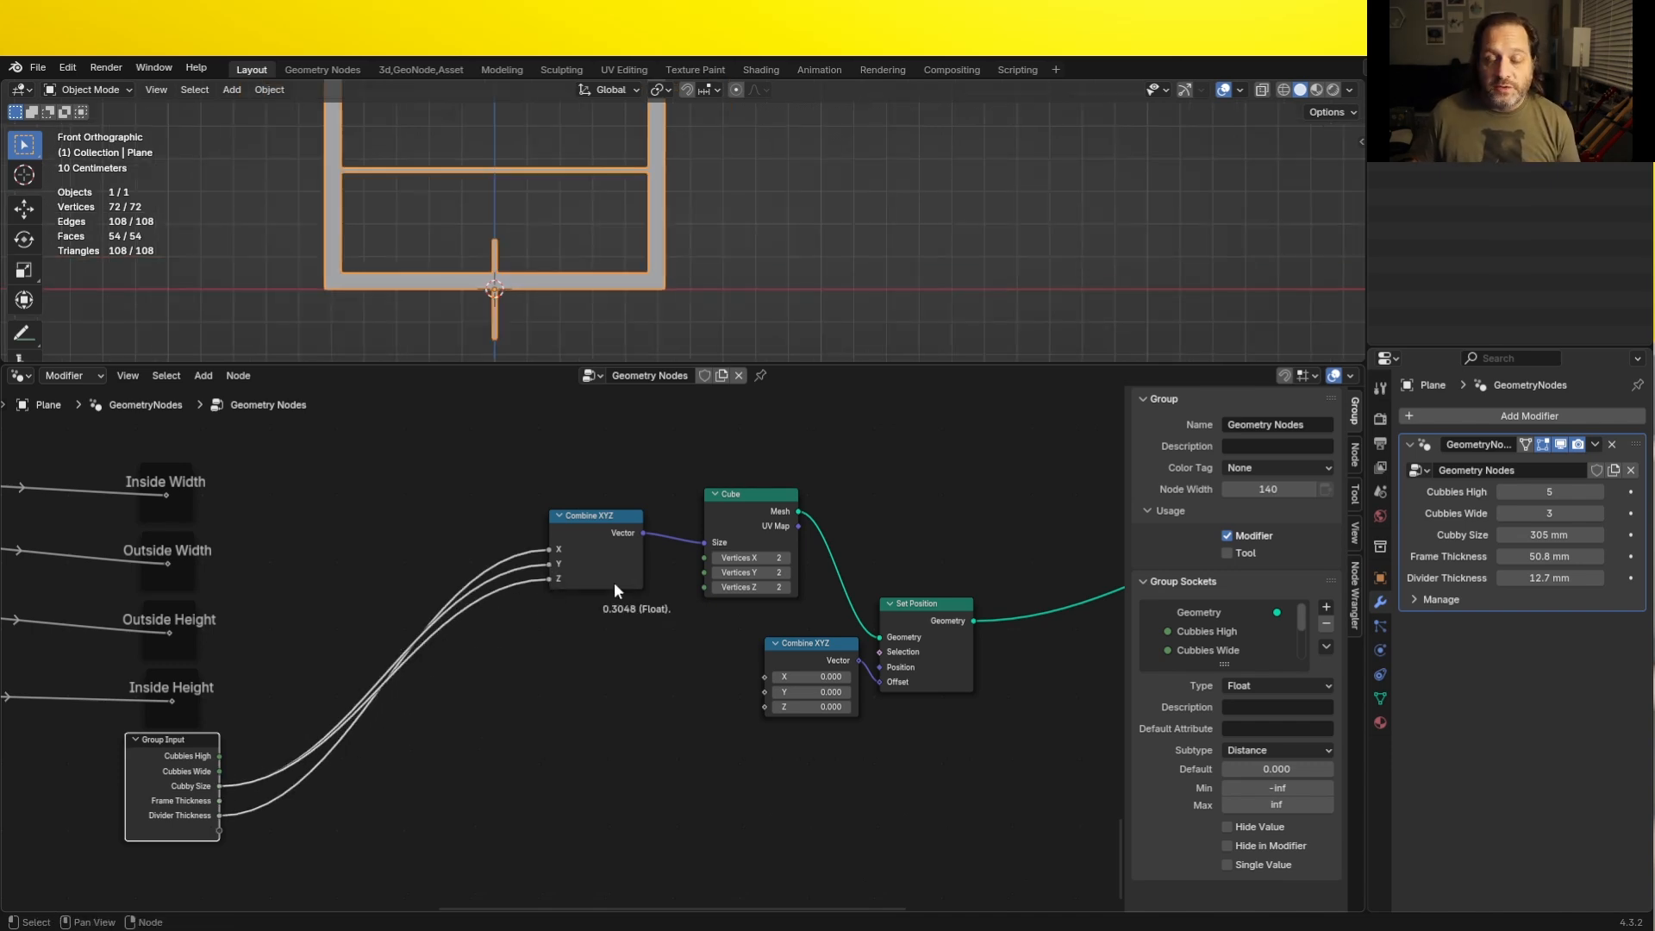
# - Add a Repeat zone below the copied Cube and Set Position nodes
pyautogui.scroll(-3, 710, 663)
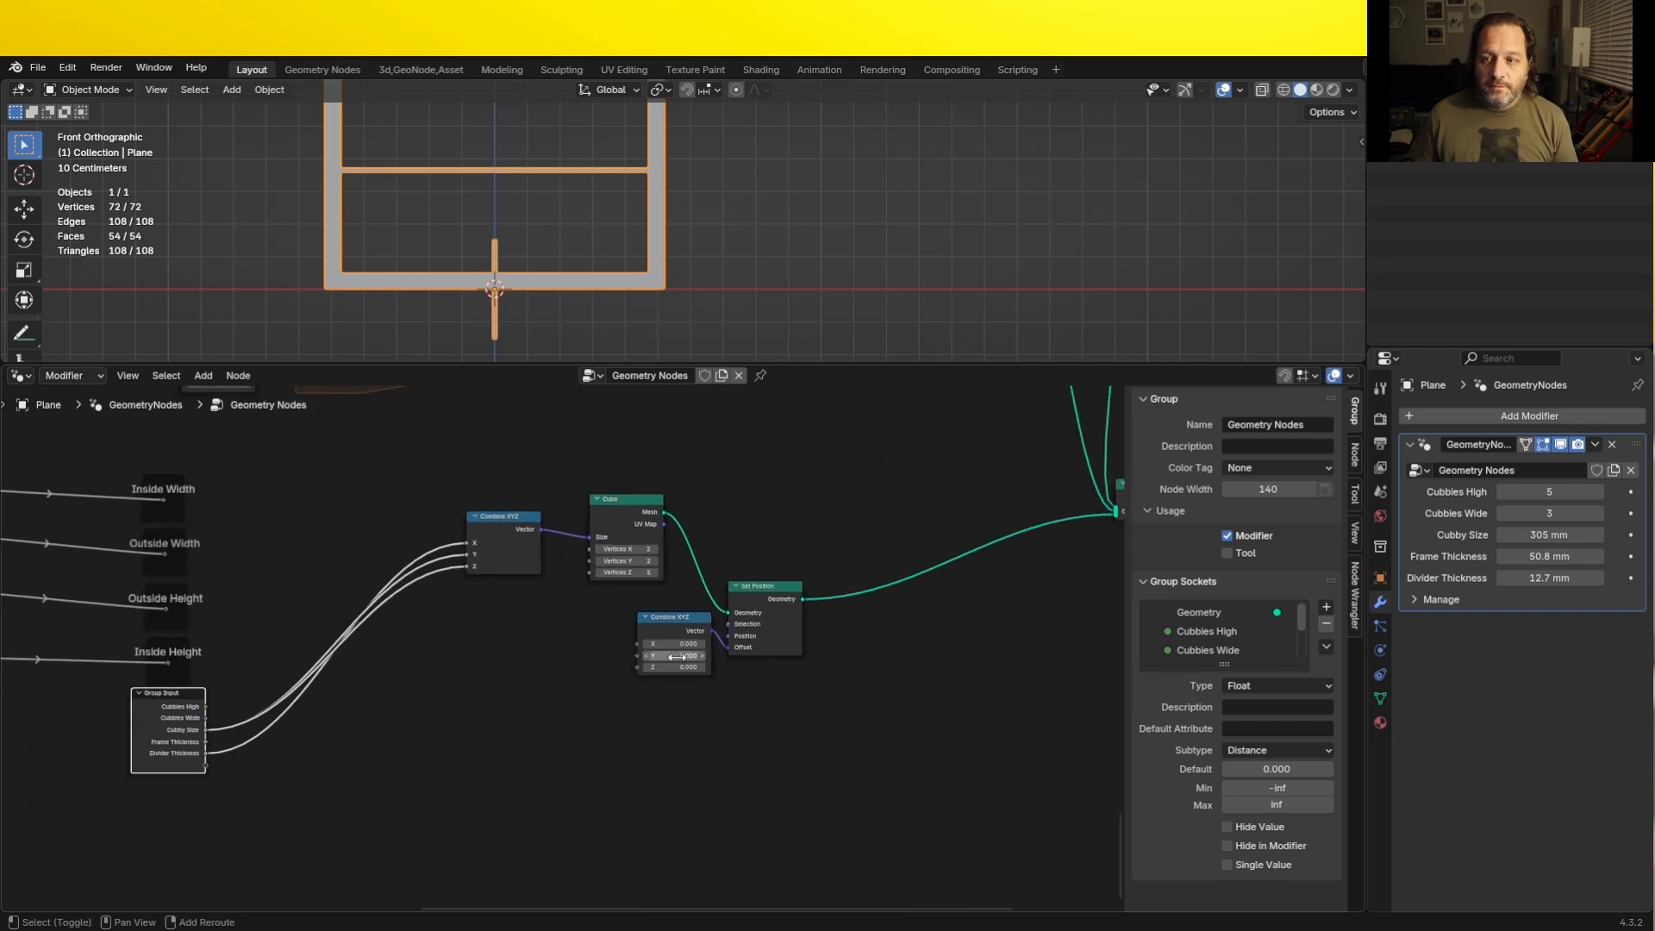
pyautogui.hotkey('shift', 'a')
pyautogui.moveTo(660, 714)
pyautogui.click(721, 784)
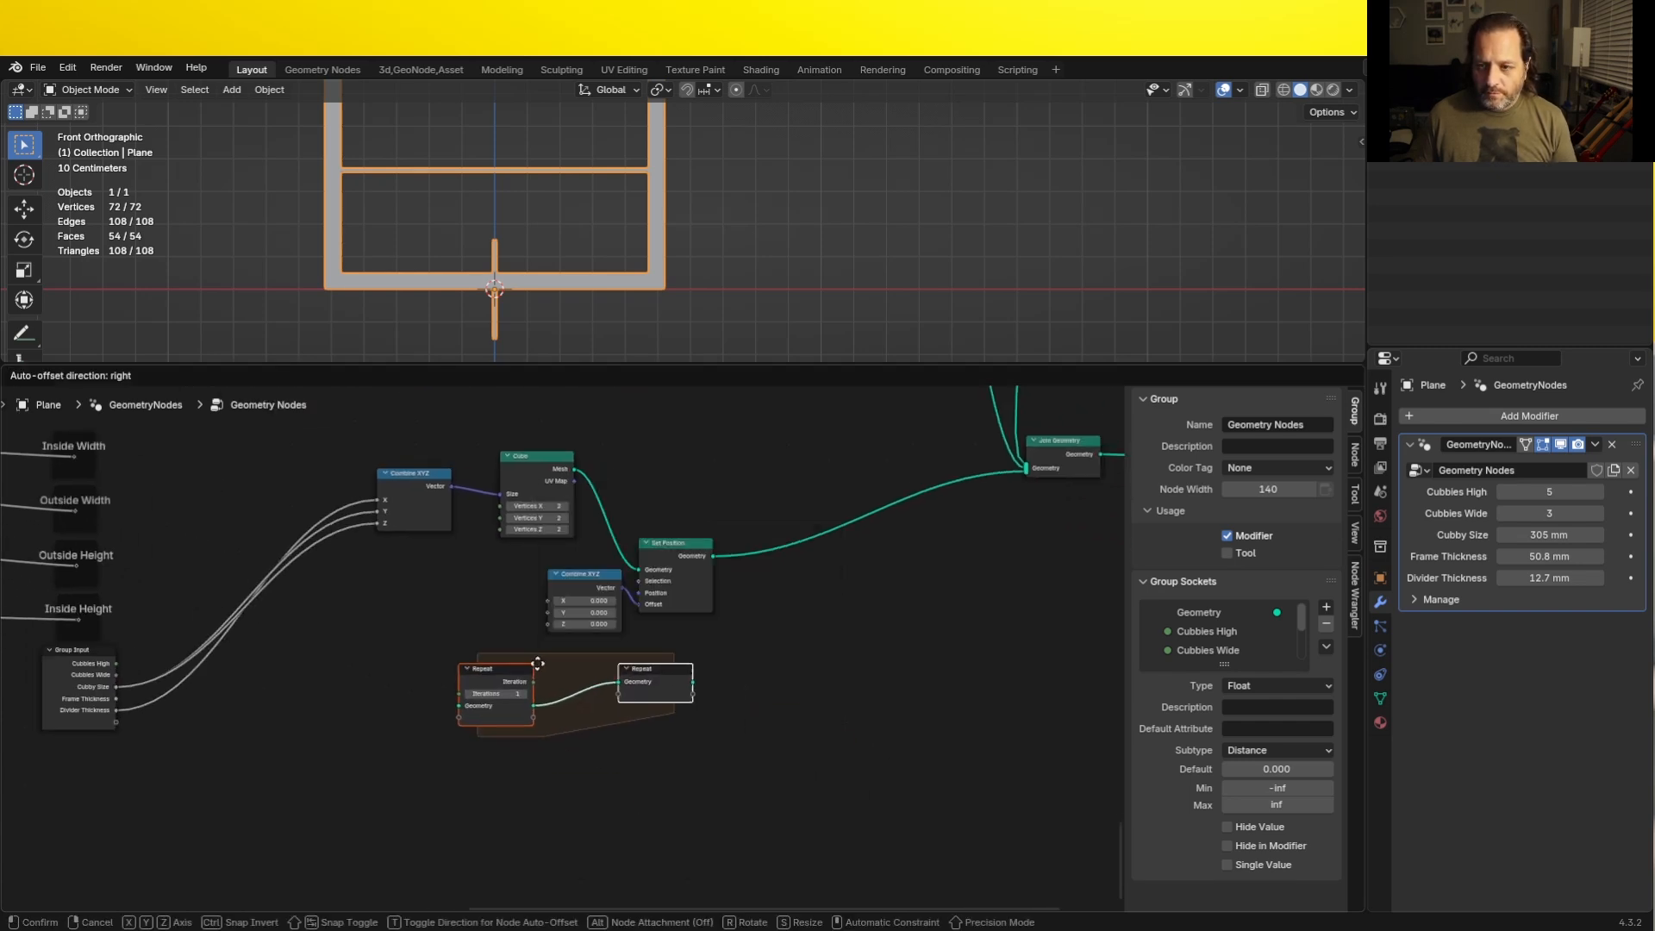
pyautogui.click(559, 691)
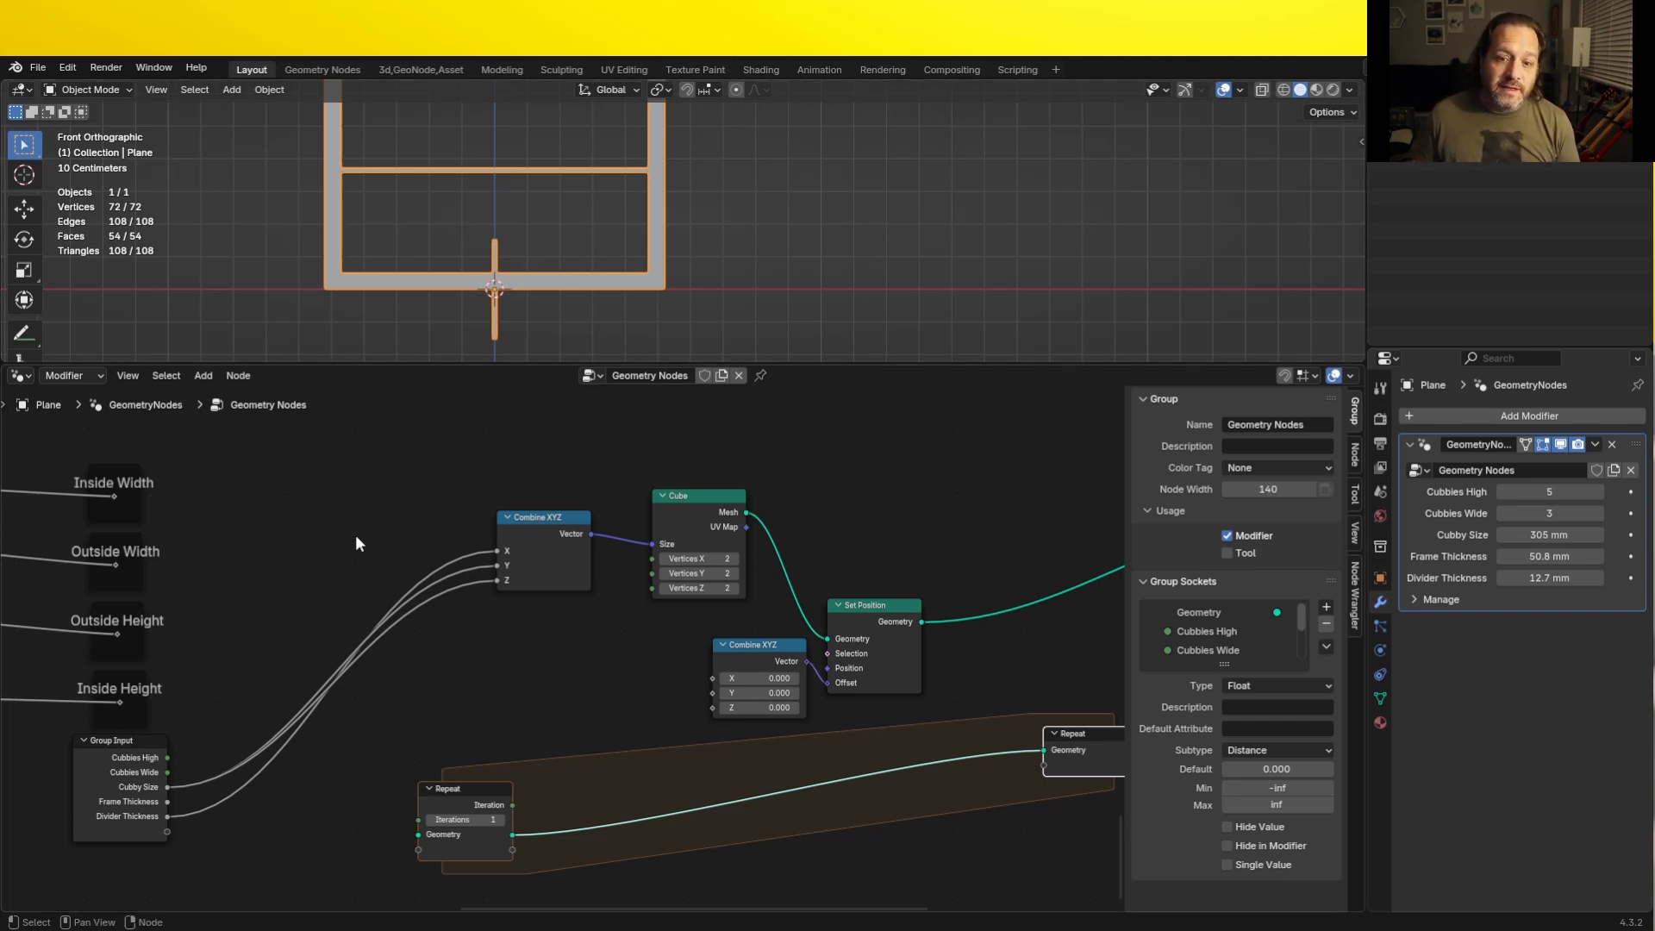
# - Add a Subtract node that takes 1 from Cubbies Wide and connect its result to the new Repeat zone's Iterations
pyautogui.moveTo(167, 772); pyautogui.dragTo(312, 835)
pyautogui.write('s')
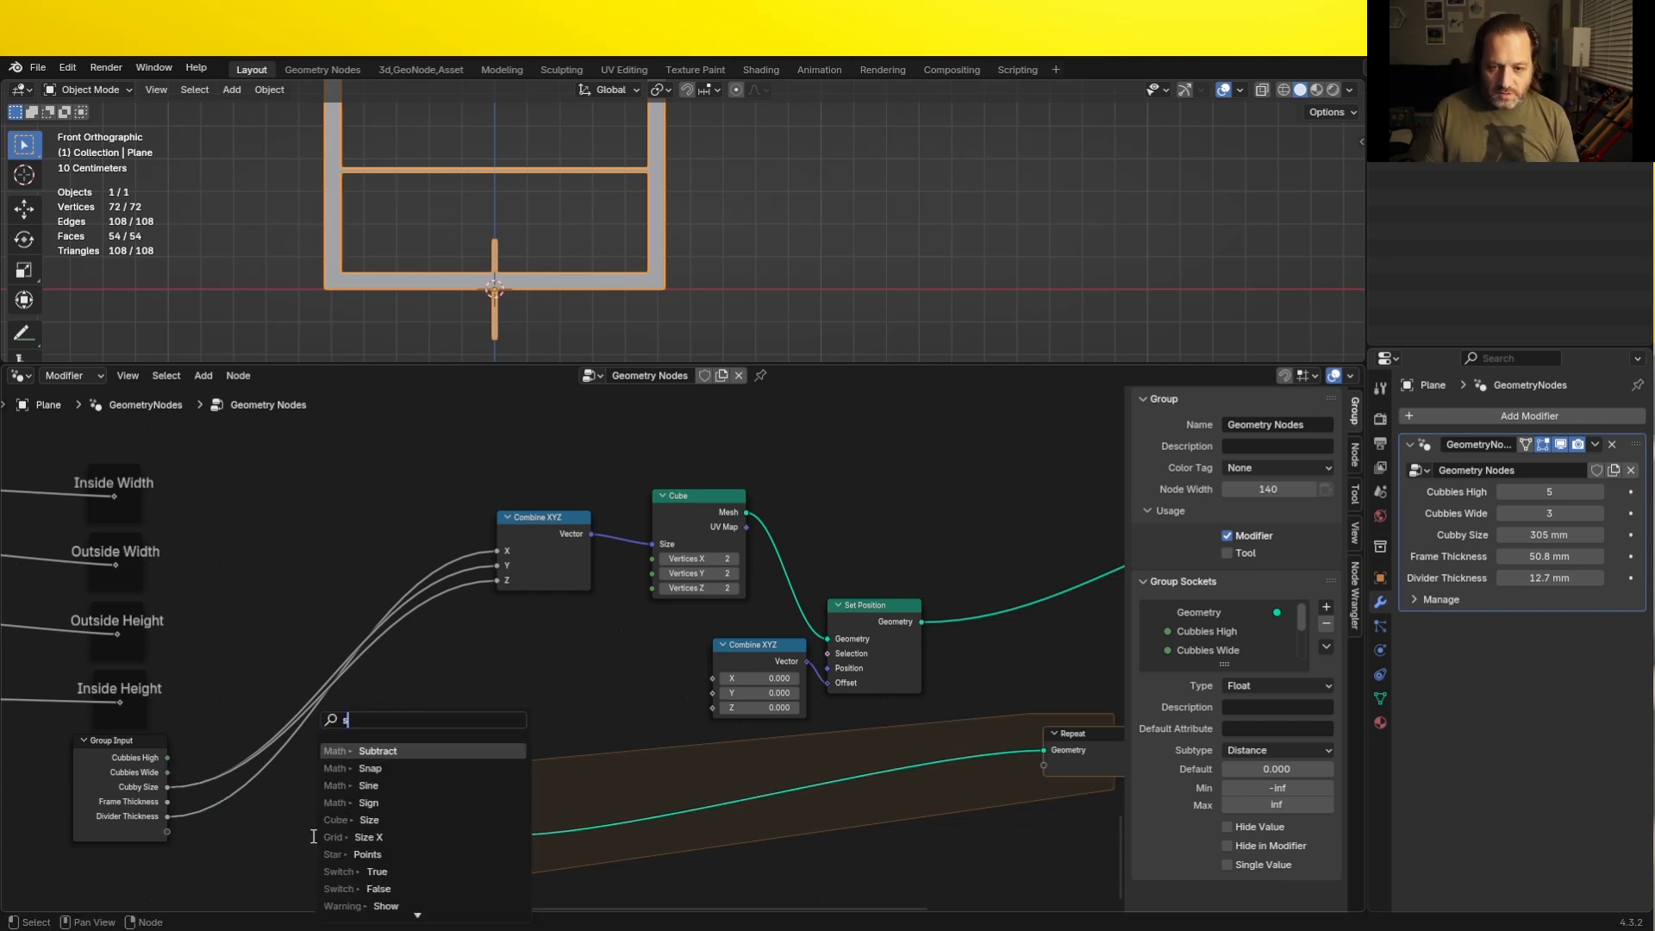
pyautogui.write('ub')
pyautogui.press('Return')
pyautogui.click(312, 877)
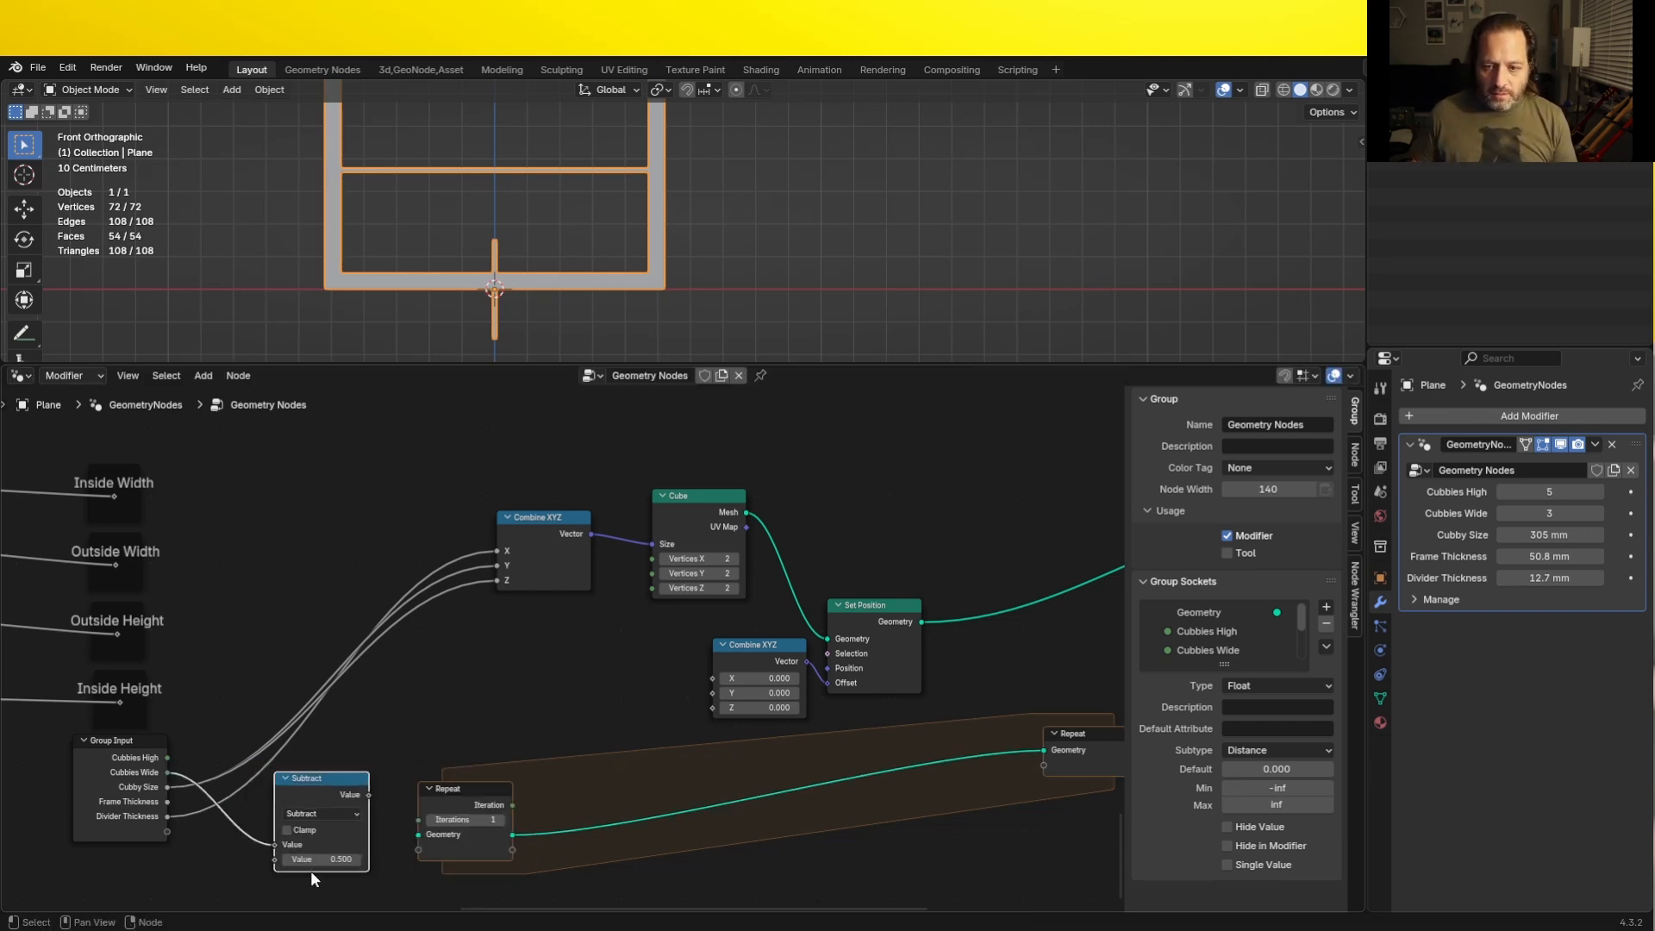
pyautogui.click(312, 861)
pyautogui.write('1')
pyautogui.press('Return')
pyautogui.moveTo(371, 795); pyautogui.dragTo(419, 821)
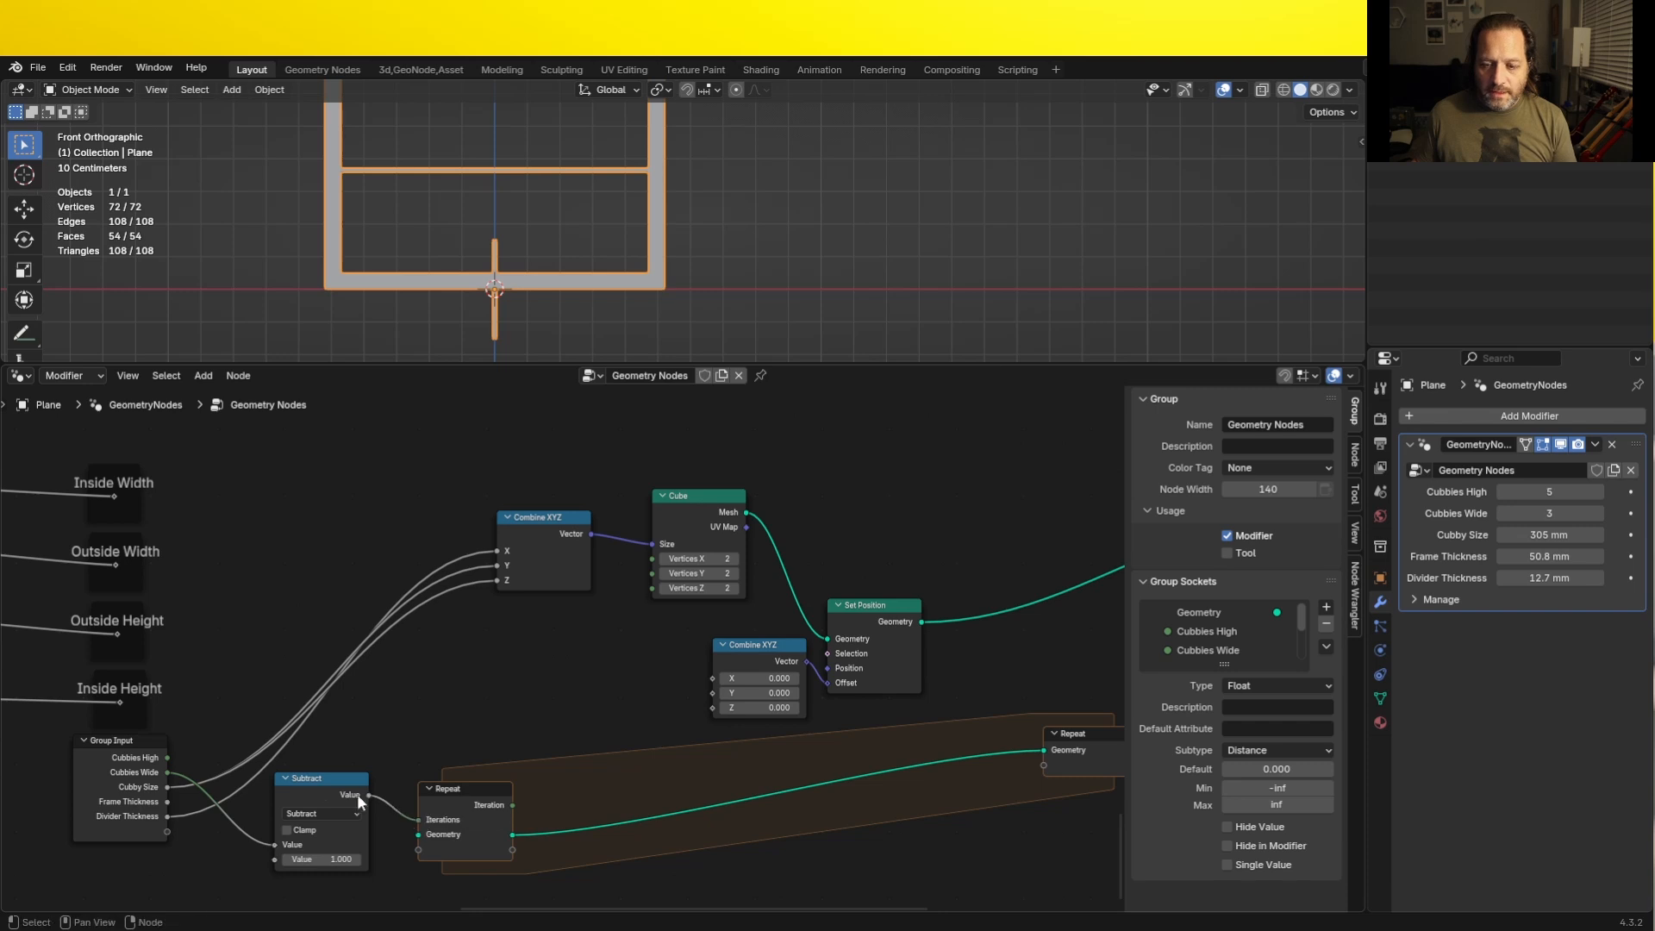
pyautogui.moveTo(318, 784); pyautogui.dragTo(339, 797)
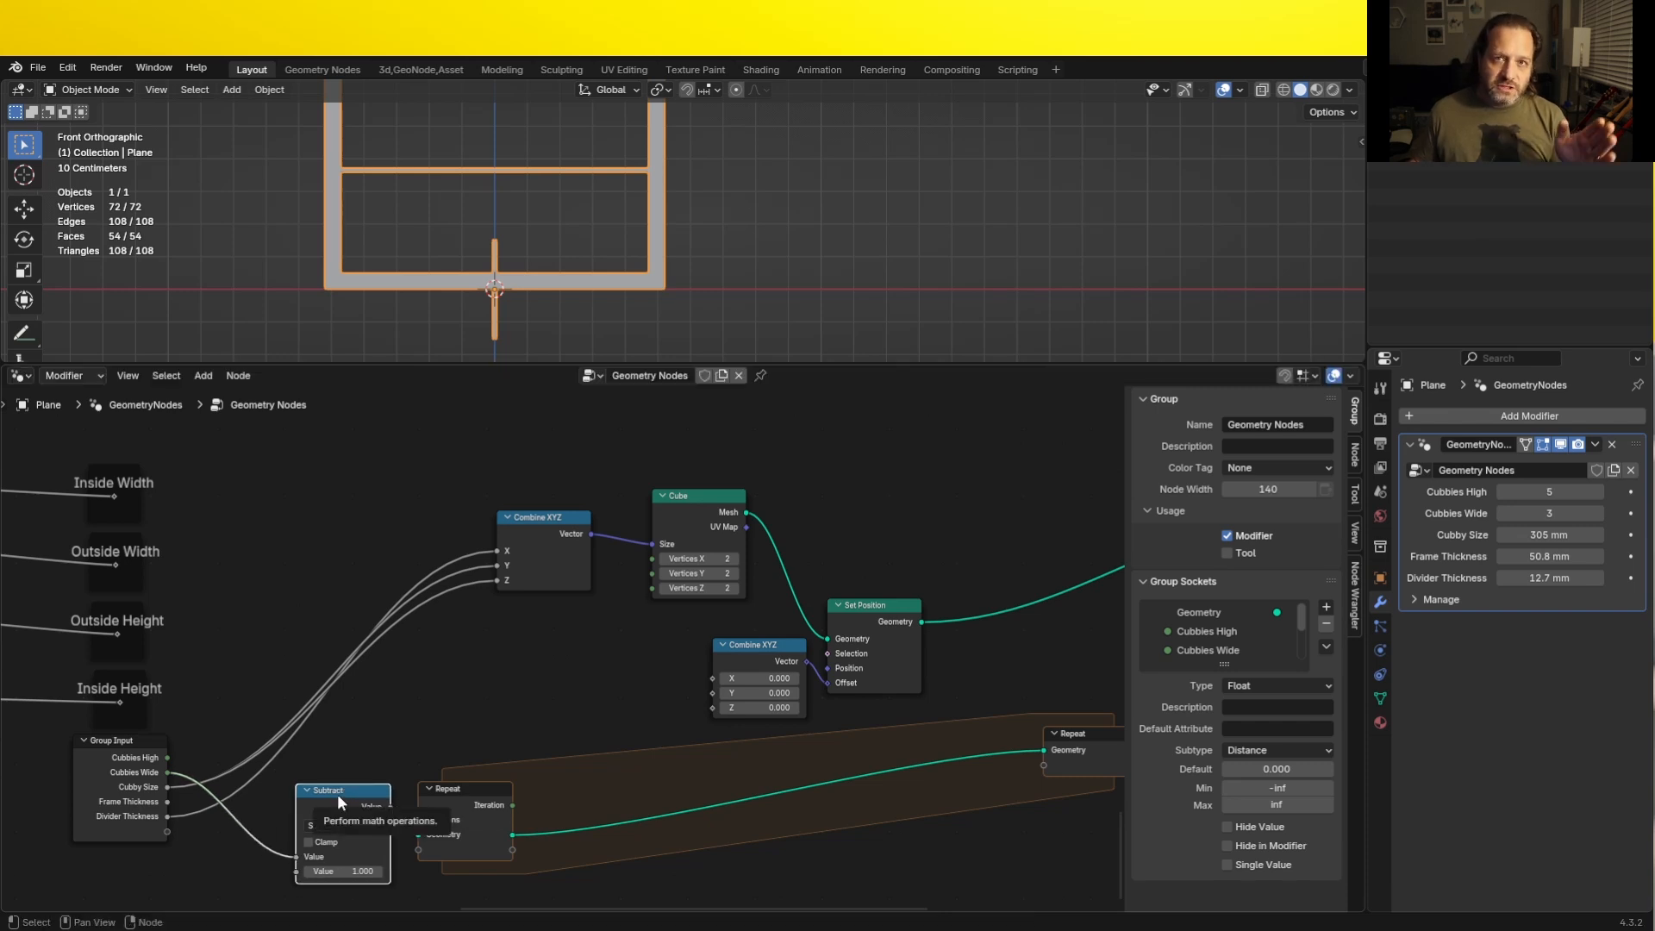
pyautogui.moveTo(386, 779); pyautogui.dragTo(313, 735, button='middle')
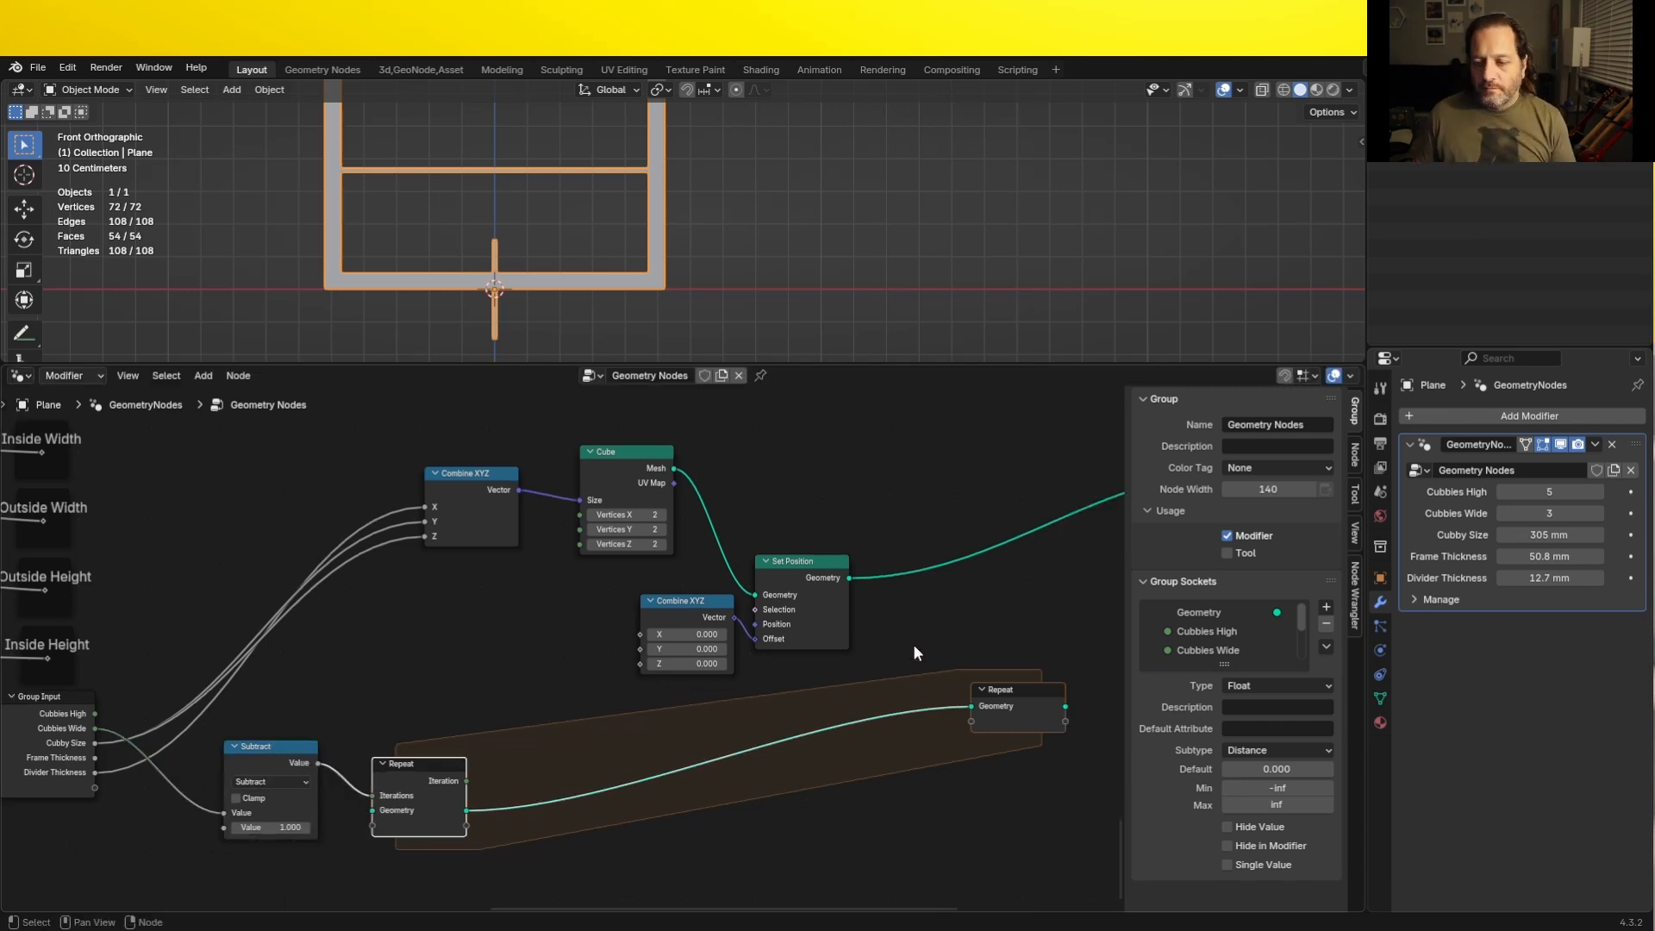
# - Insert a Join Geometry node in the new Repeat zone for the Set Position output, and link the zone to the final Join Geometry
pyautogui.hotkey('shift', 'a')
pyautogui.write('j')
pyautogui.press('Return')
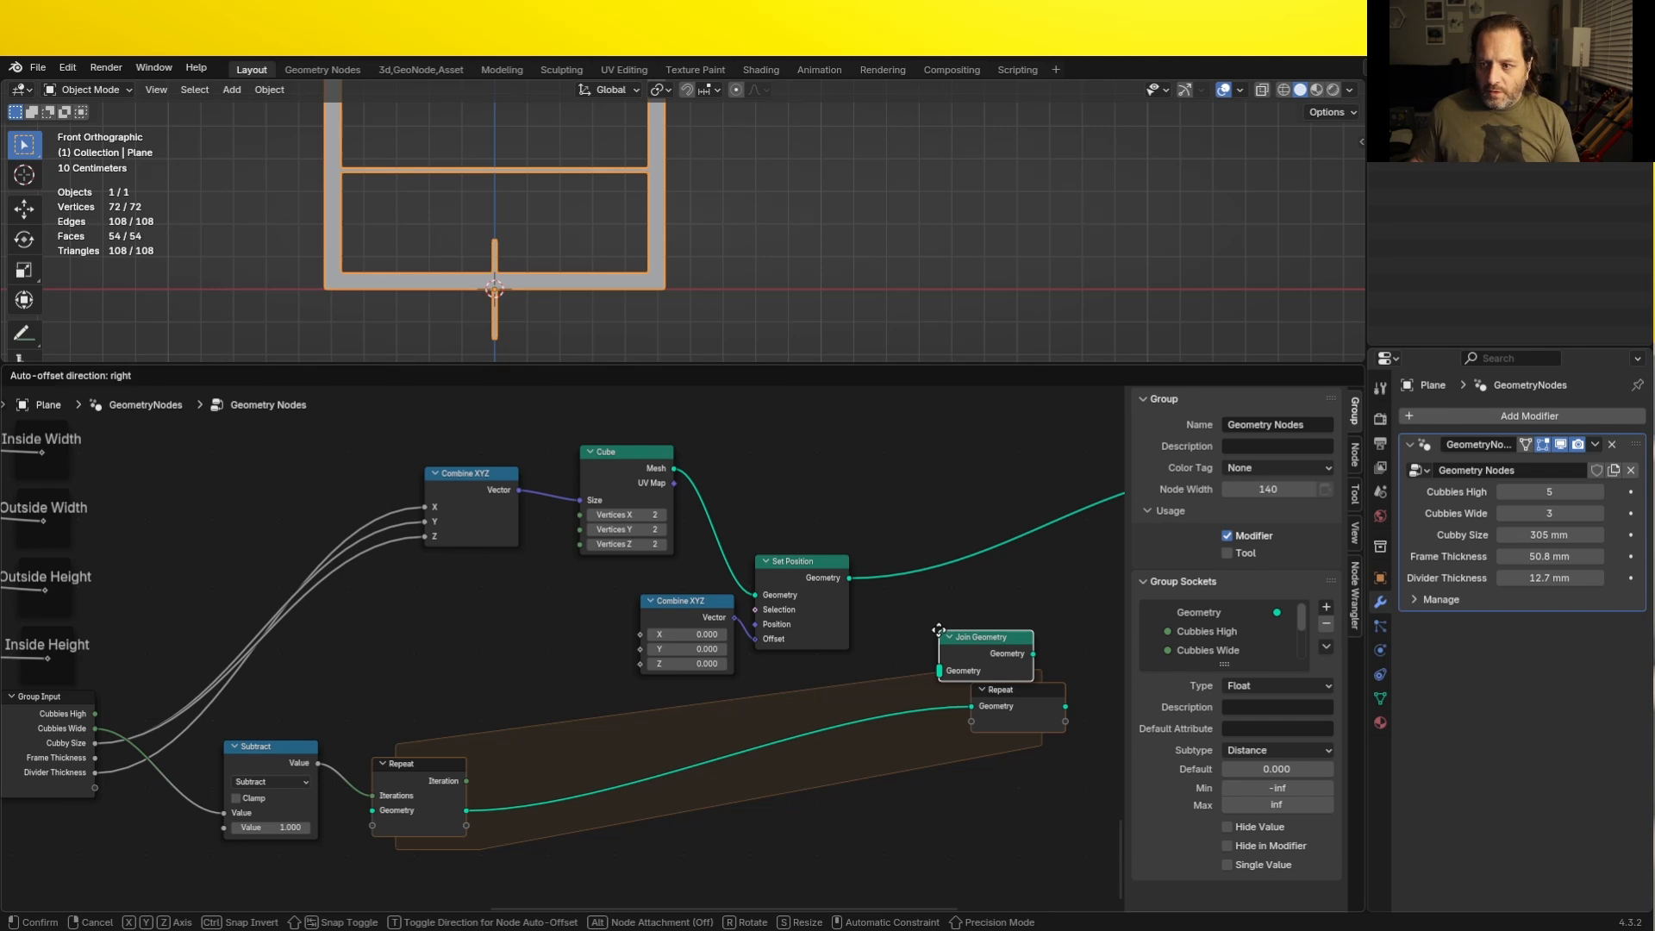
pyautogui.click(911, 628)
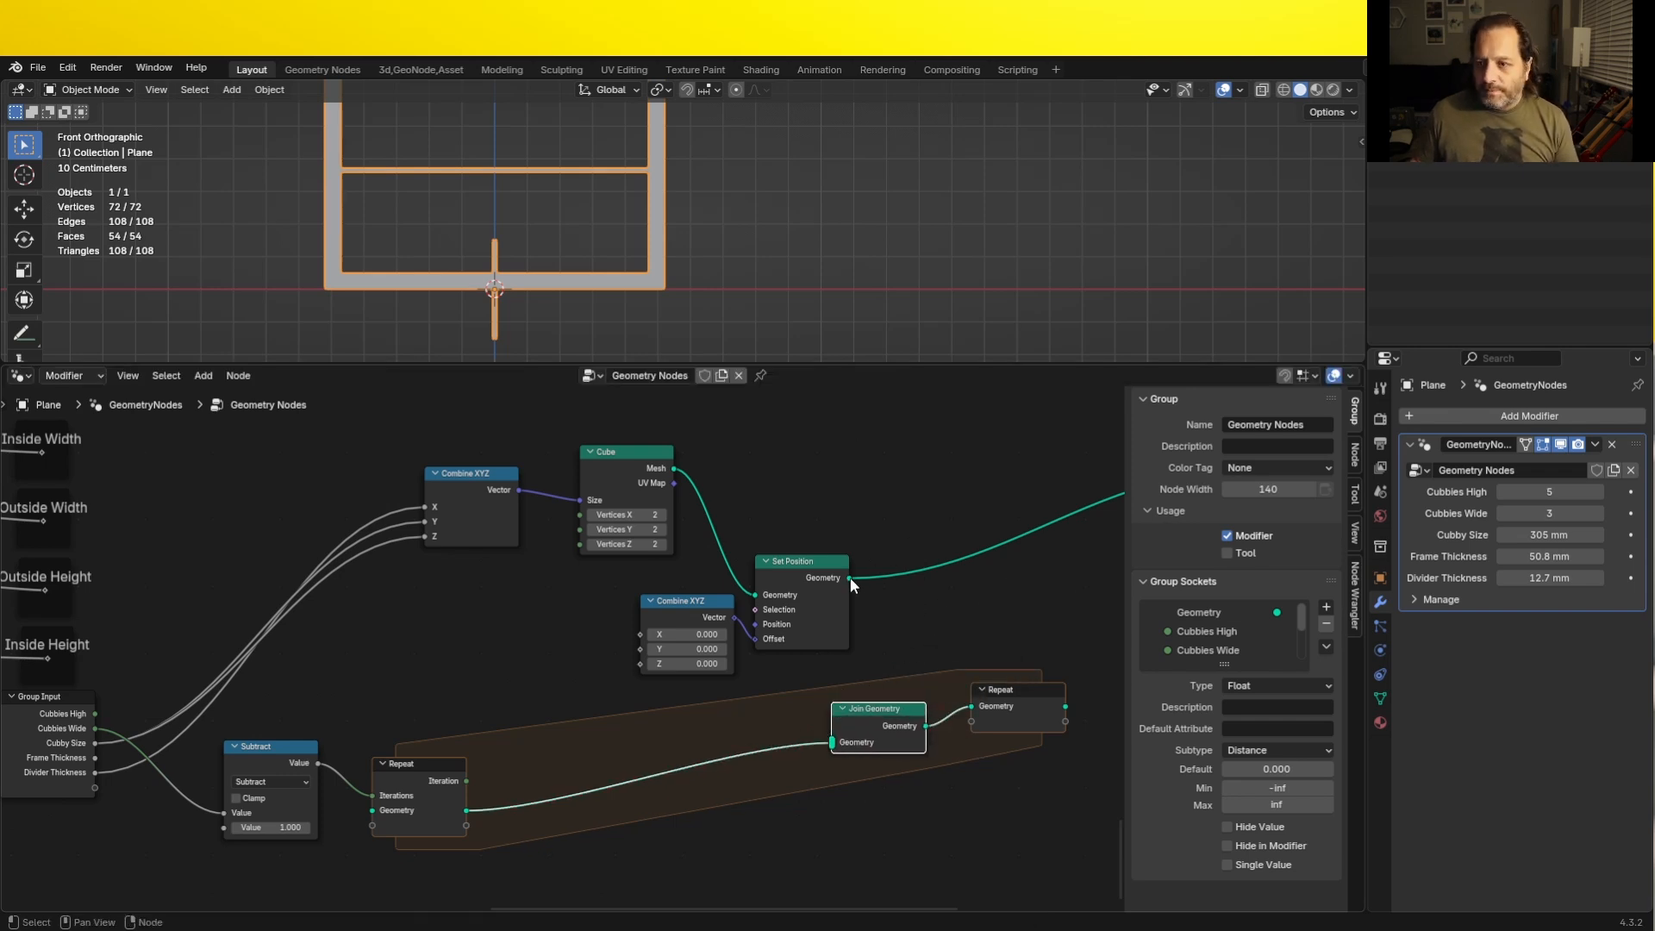
pyautogui.moveTo(850, 578); pyautogui.dragTo(830, 741)
pyautogui.keyDown('shift'); pyautogui.moveTo(957, 617); pyautogui.dragTo(915, 509, button='right'); pyautogui.keyUp('shift')
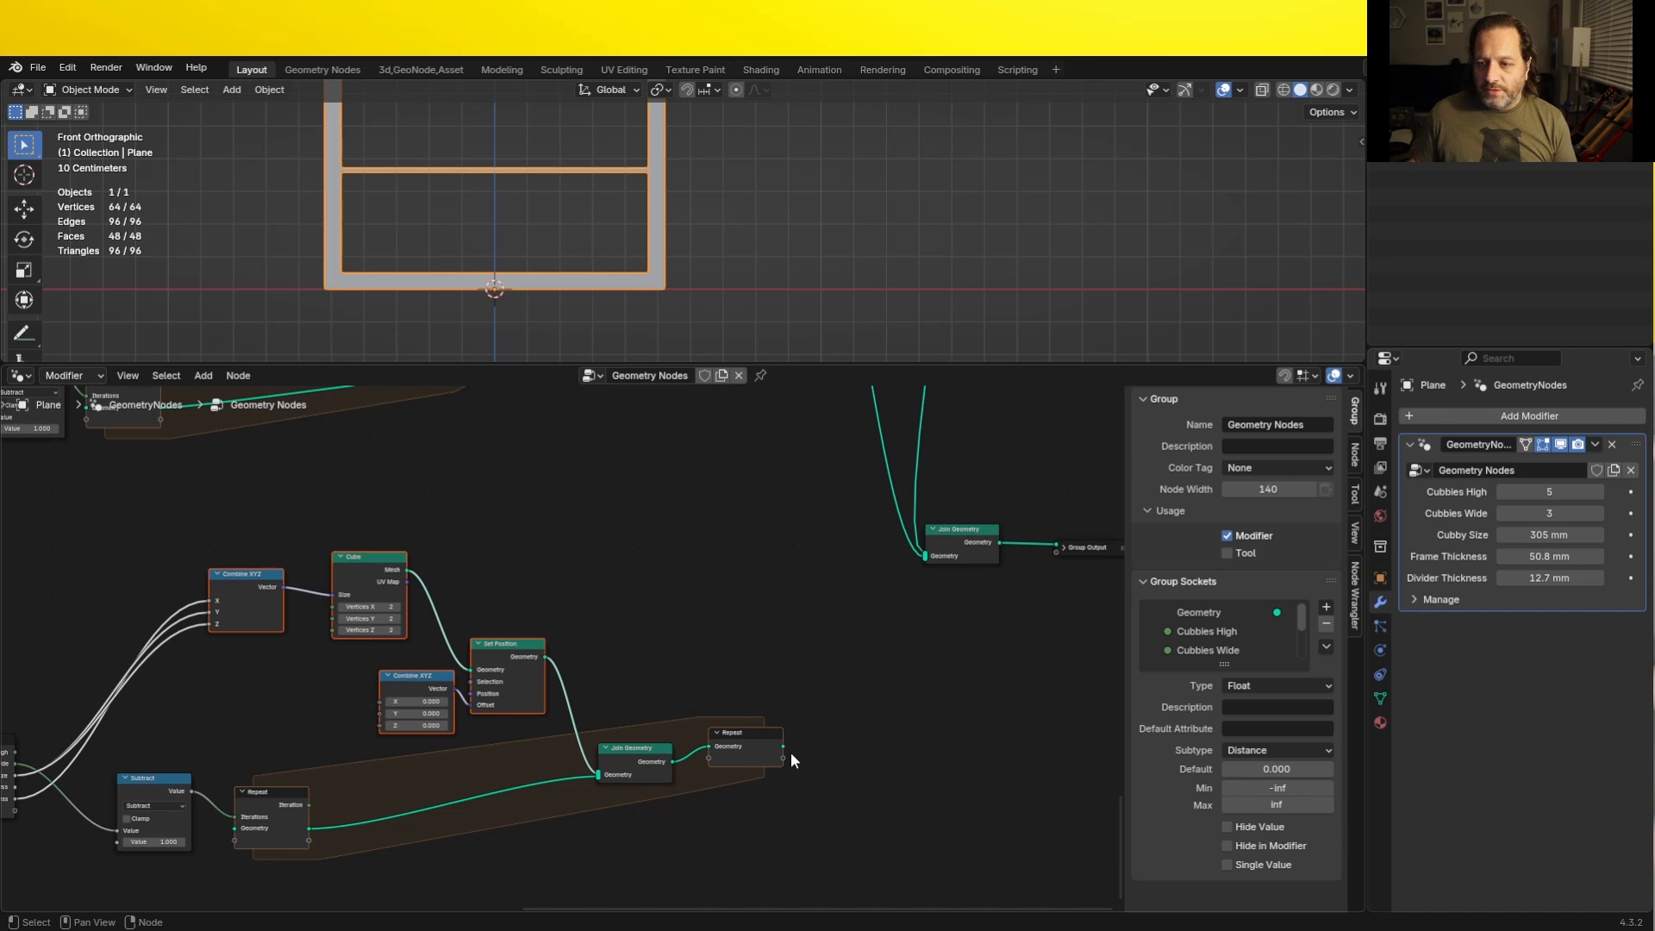
pyautogui.moveTo(783, 746); pyautogui.dragTo(918, 557)
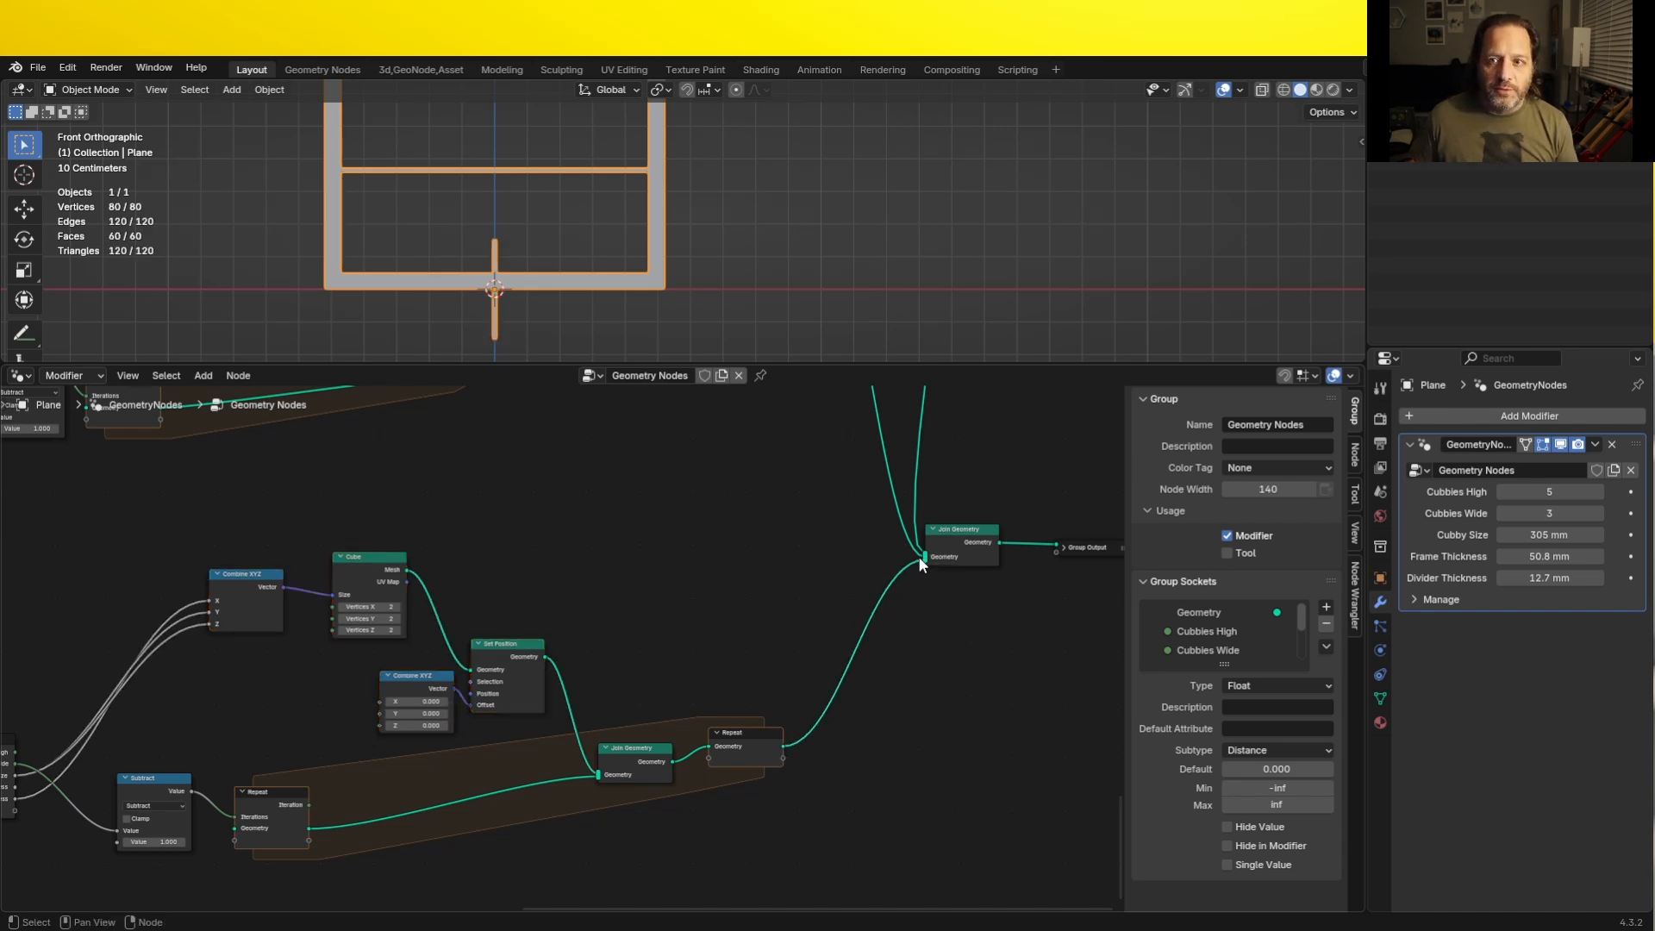
# - Add a Divide node fed by Inside Width below the vertical divider's size Combine XYZ
pyautogui.scroll(2, 389, 681)
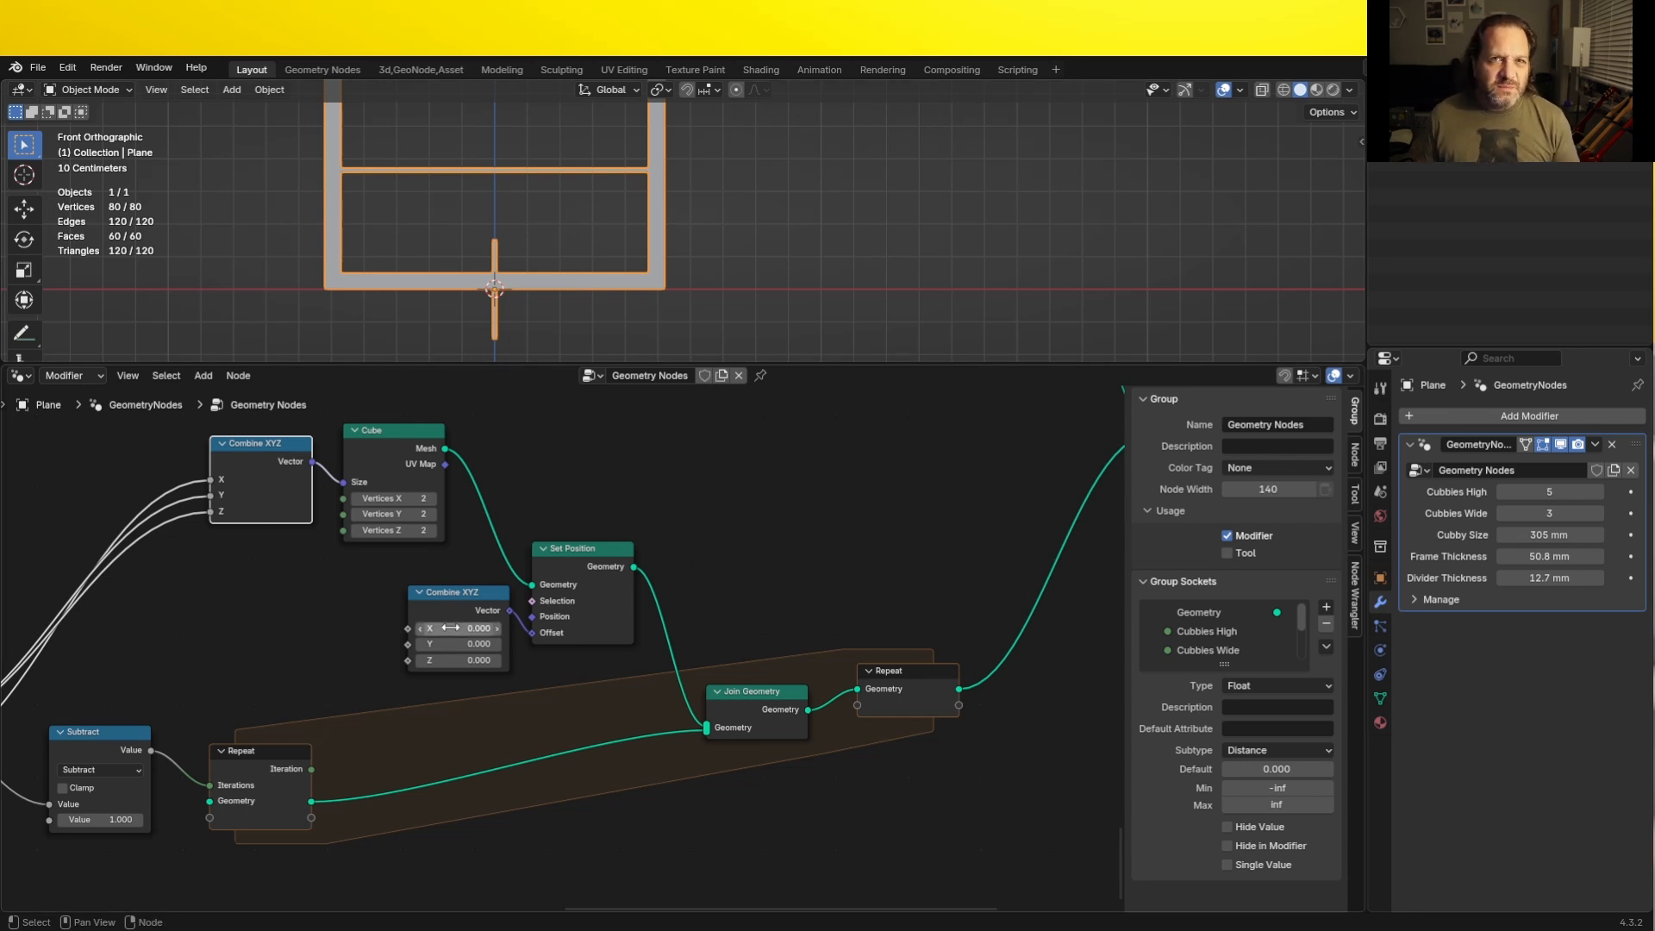
pyautogui.moveTo(244, 661); pyautogui.dragTo(379, 625, button='middle')
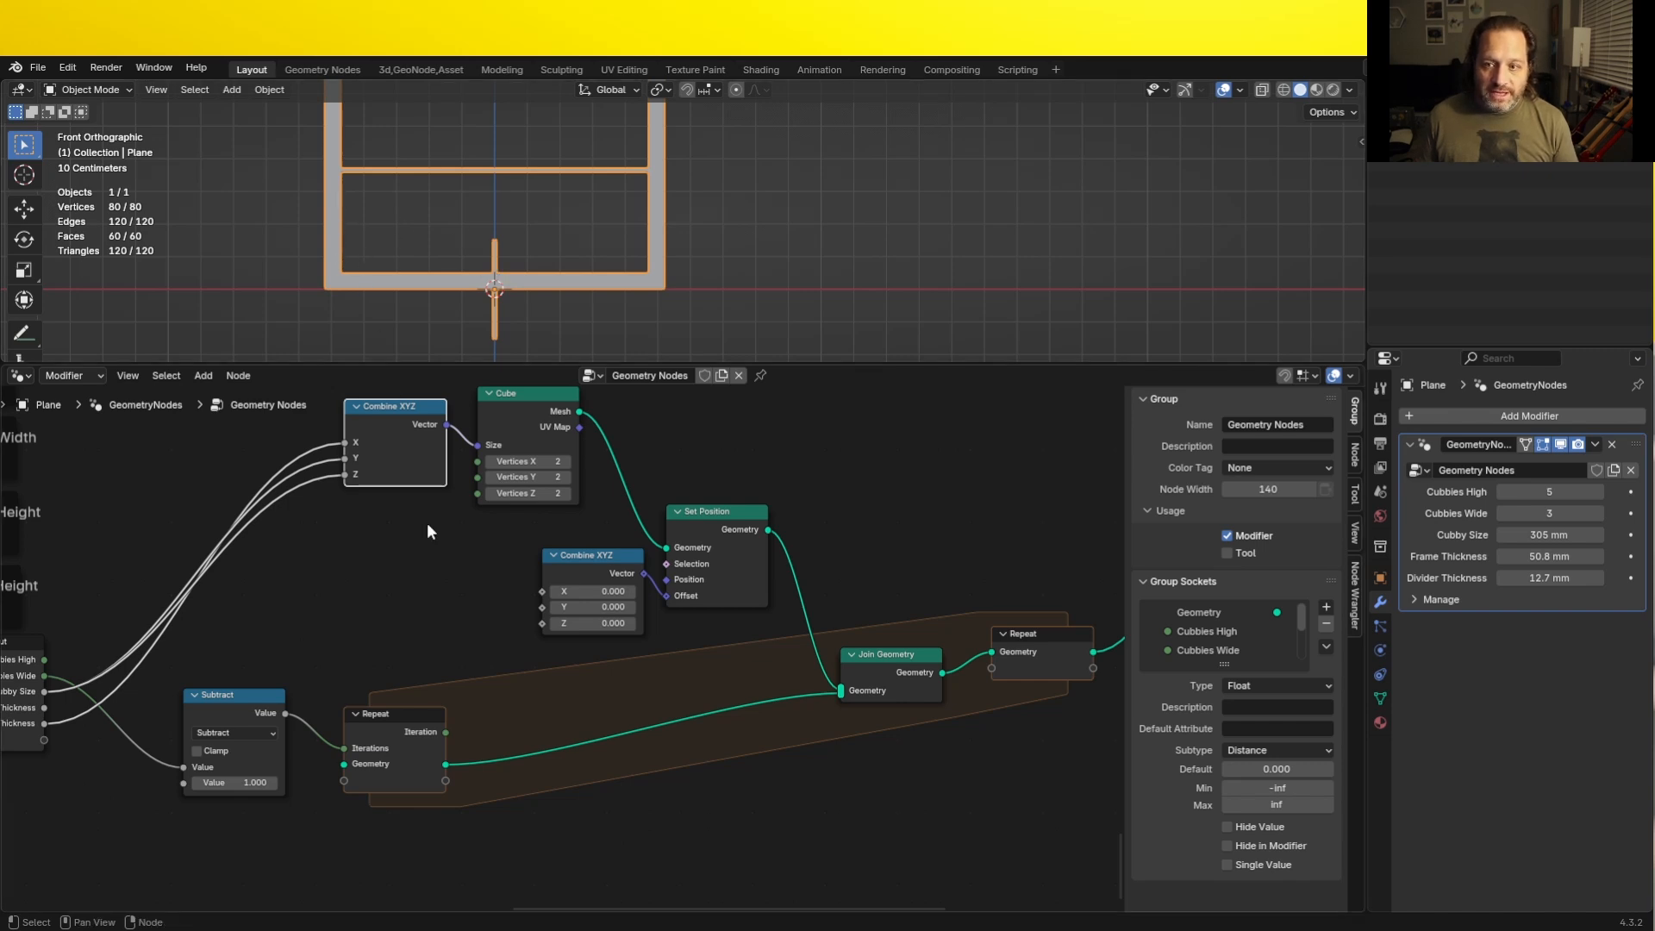
pyautogui.moveTo(49, 428); pyautogui.dragTo(336, 634)
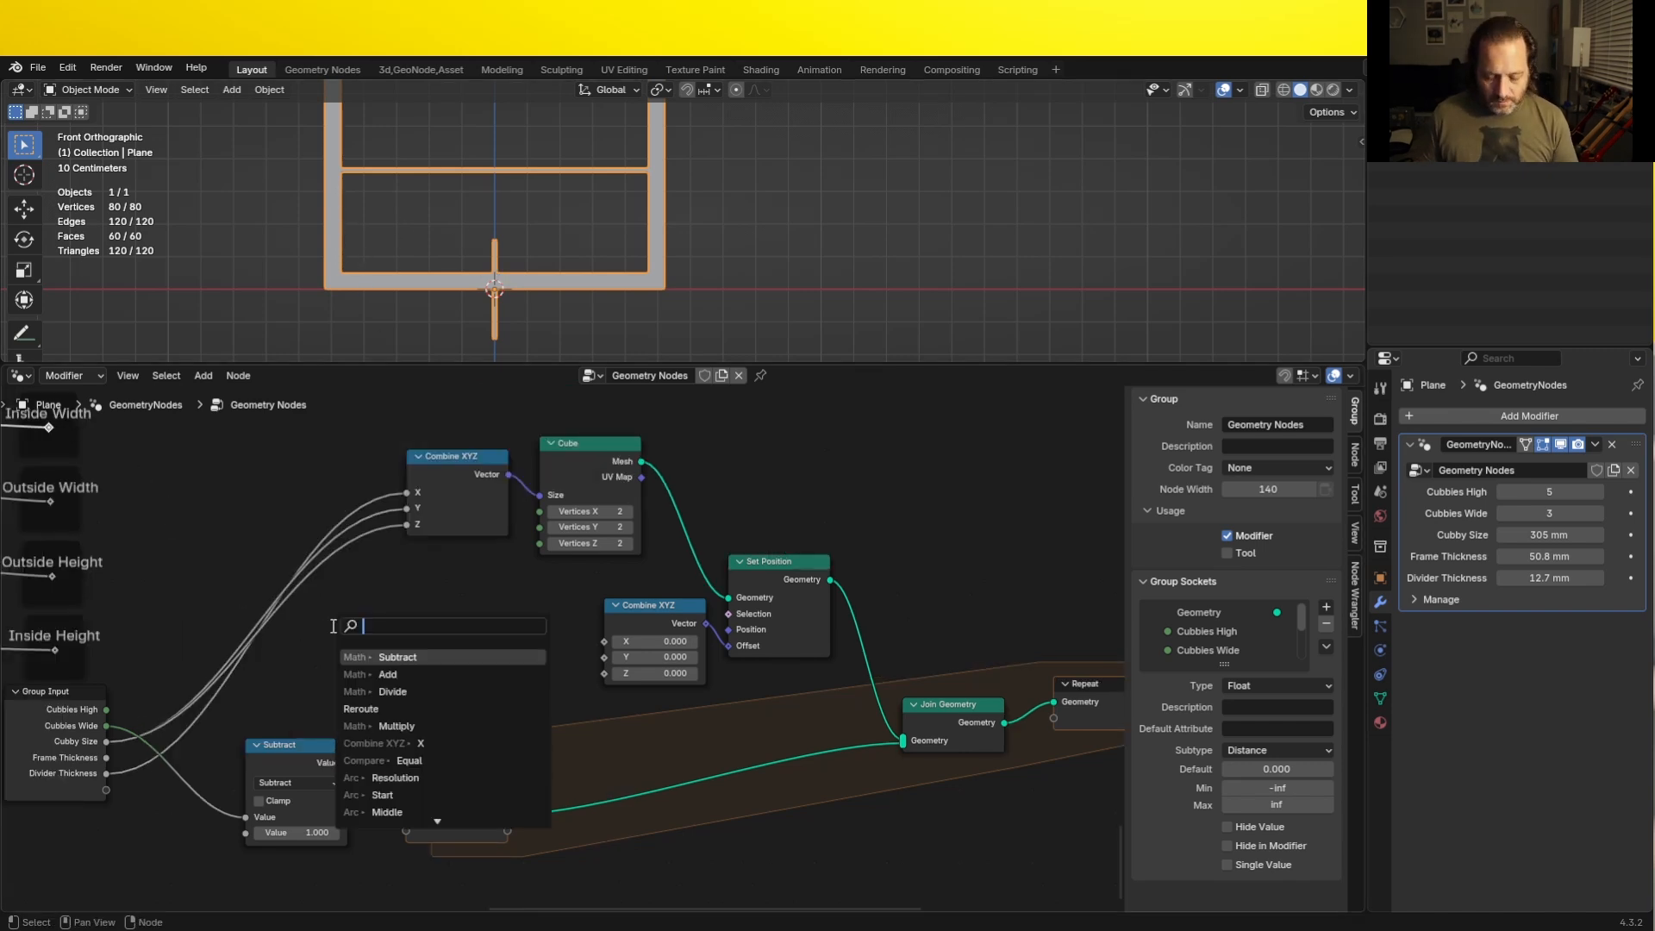
pyautogui.write('d')
pyautogui.press('Return')
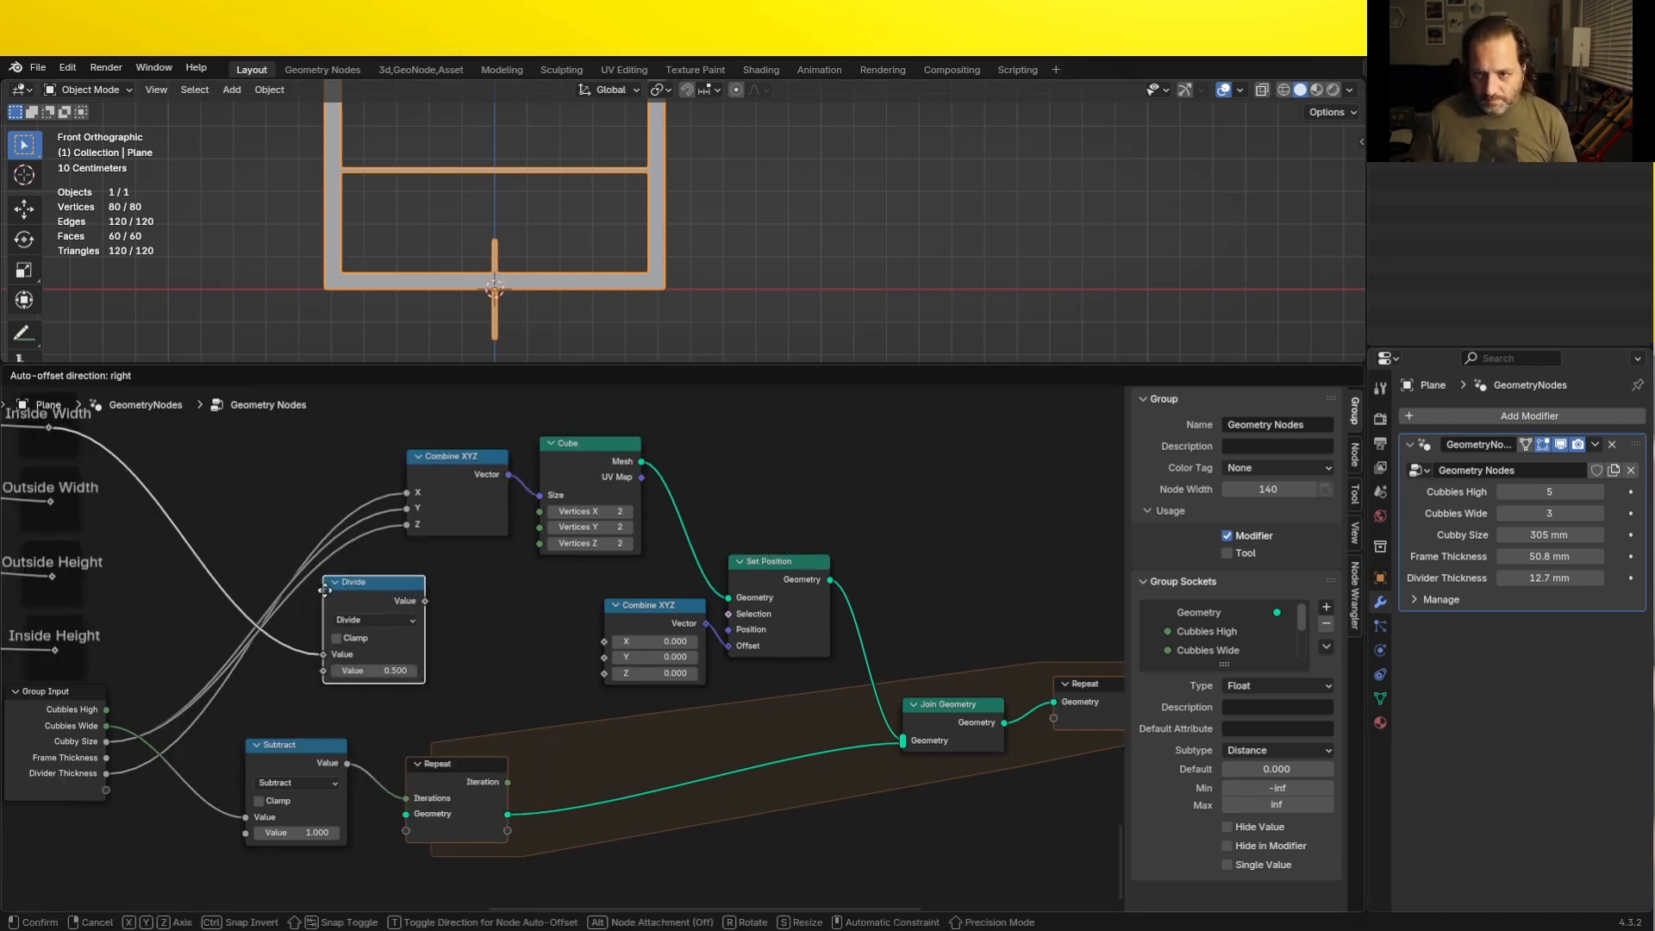
pyautogui.click(369, 680)
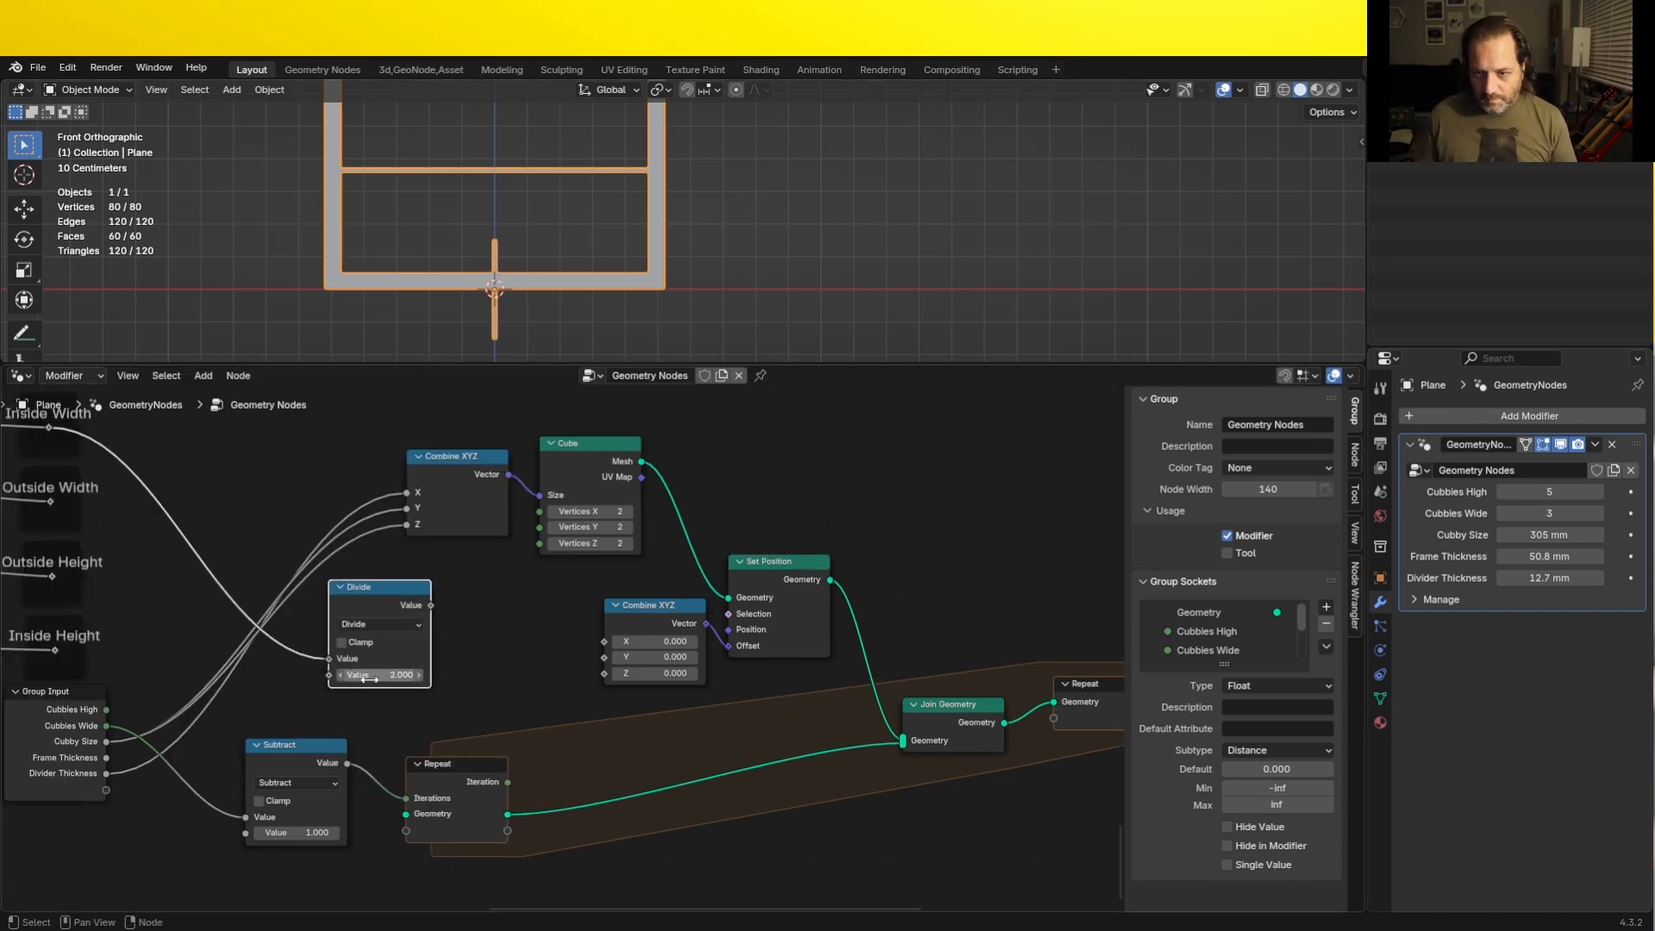
pyautogui.moveTo(380, 591); pyautogui.dragTo(436, 577)
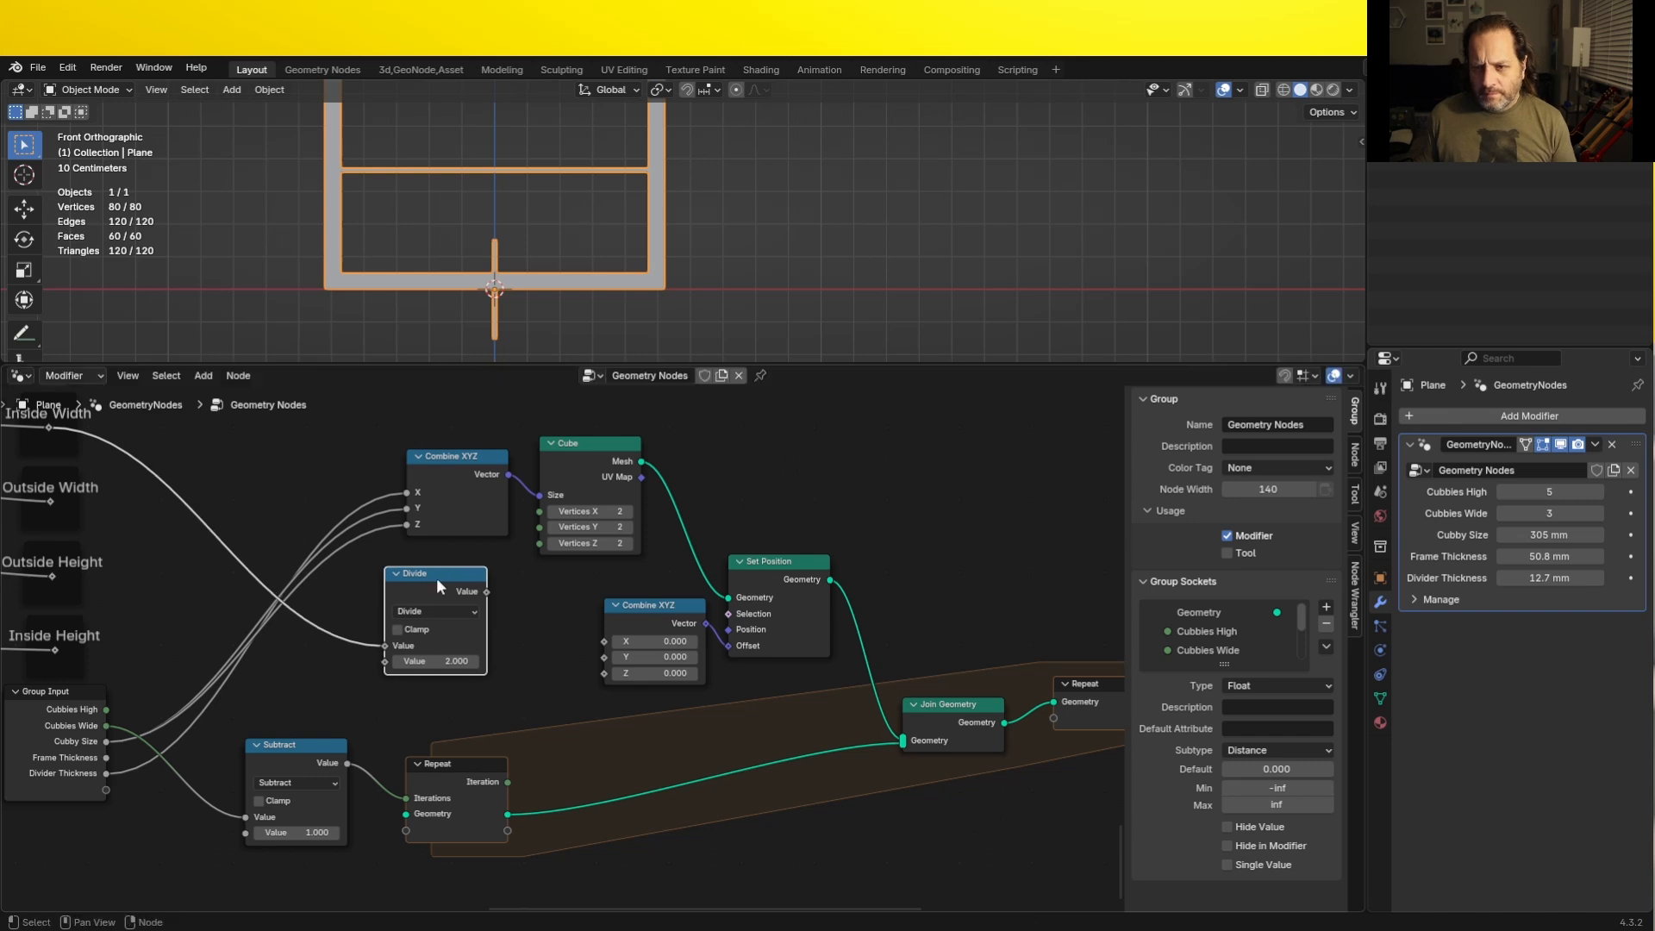
# - Set the new Divide node's divisor to -2, connect its result to X of the offset Combine XYZ, and display the model in wireframe
pyautogui.click(445, 663)
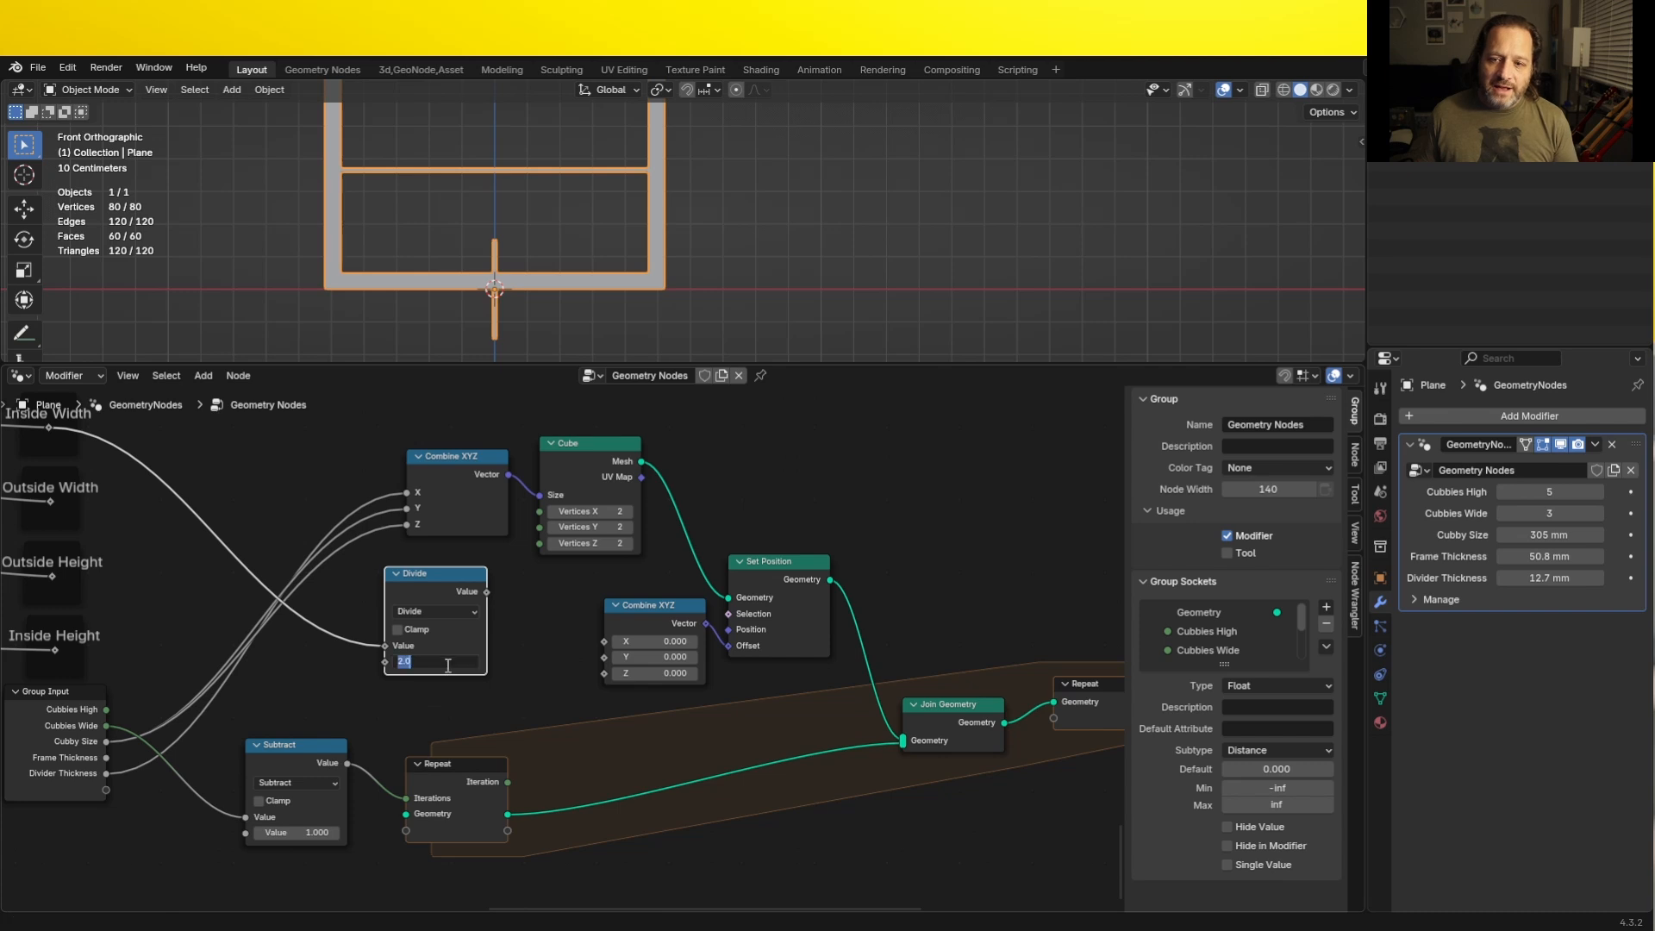
pyautogui.write('-2')
pyautogui.press('Return')
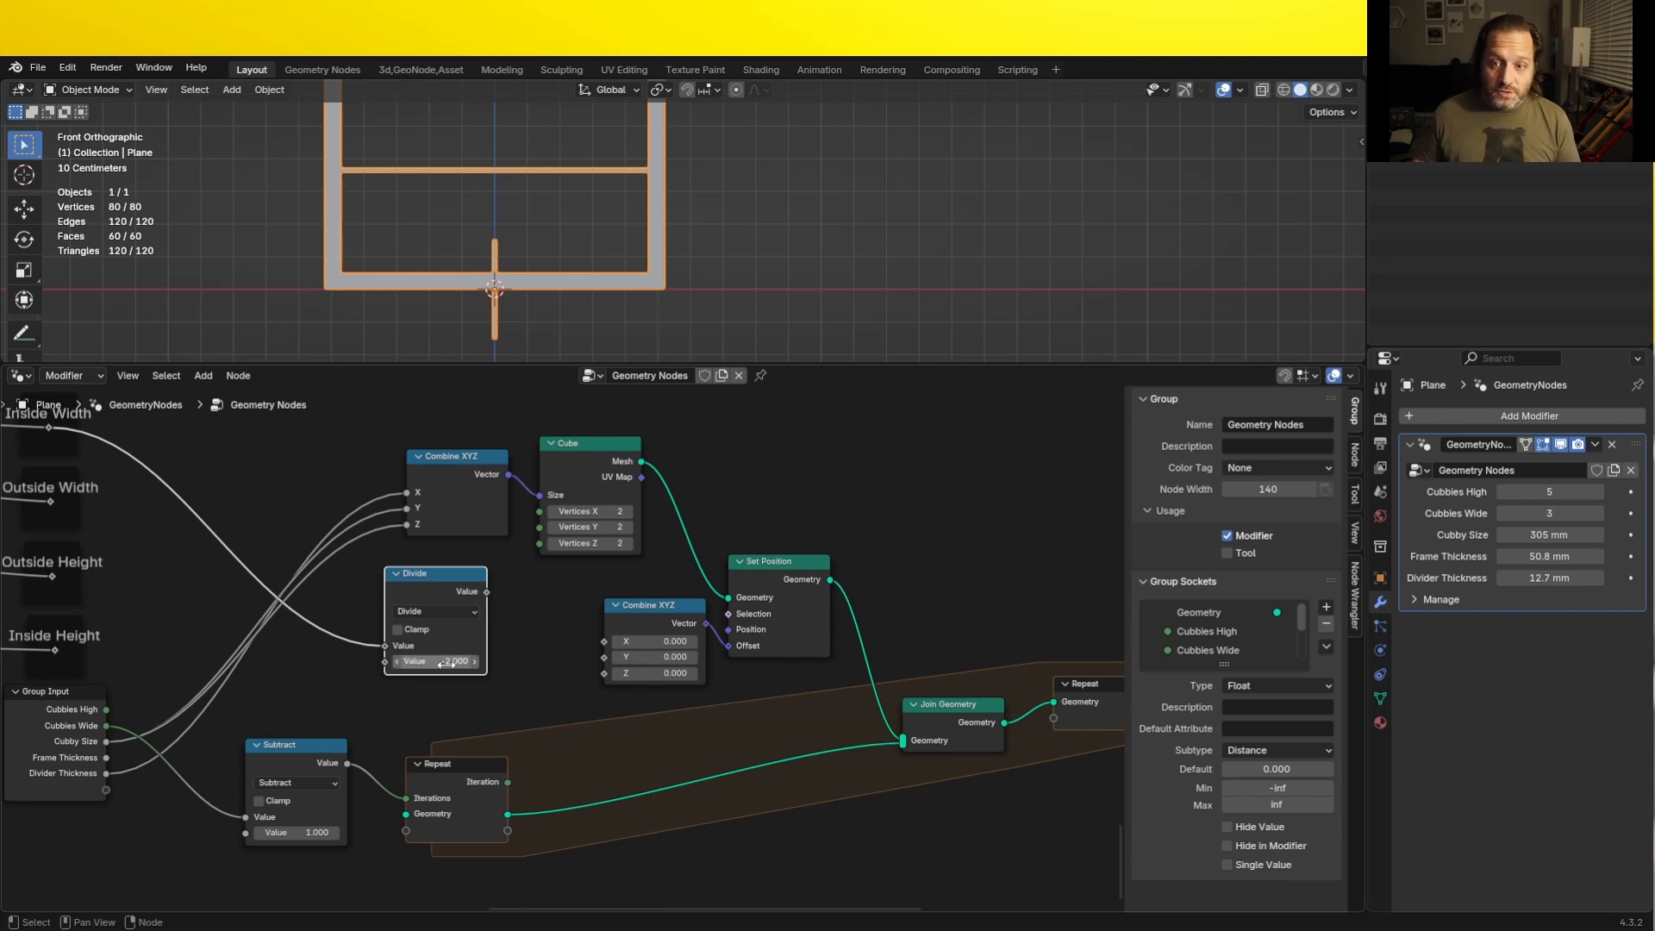
pyautogui.moveTo(487, 591); pyautogui.dragTo(596, 641)
pyautogui.hotkey('shift', 'z')
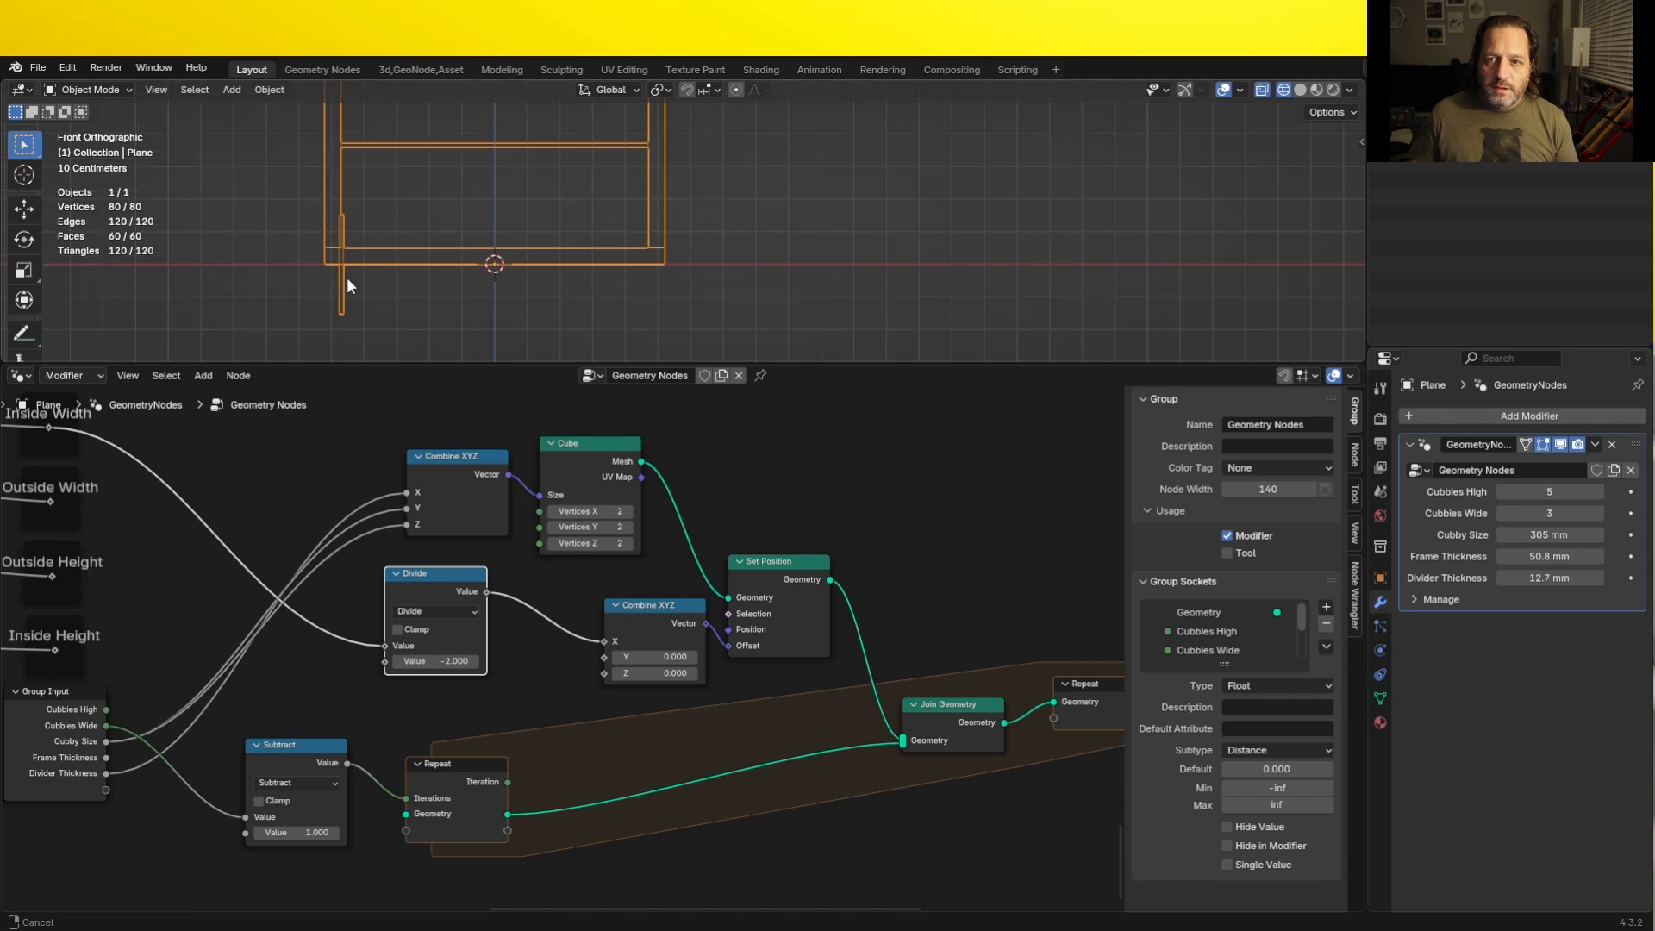
pyautogui.scroll(3, 338, 264)
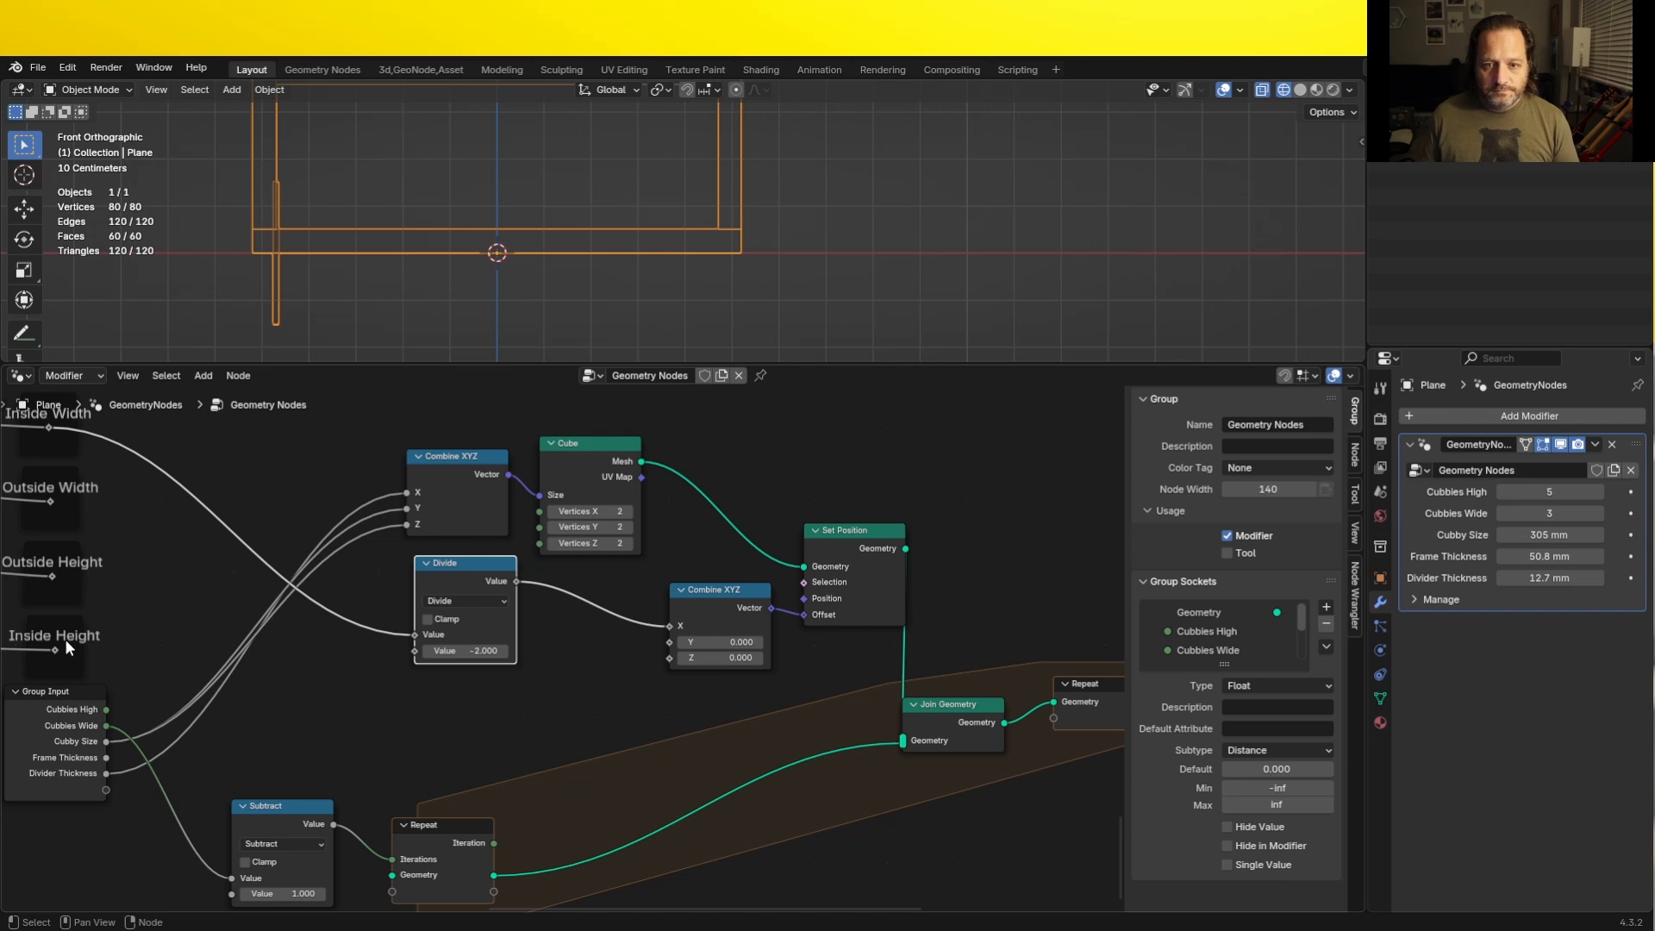
# - Add a second Divide node that divides Inside Width by Cubbies Wide, placed below the -2 Divide node
pyautogui.scroll(-1, 97, 579)
pyautogui.moveTo(88, 444); pyautogui.dragTo(354, 692)
pyautogui.write('div')
pyautogui.press('Return')
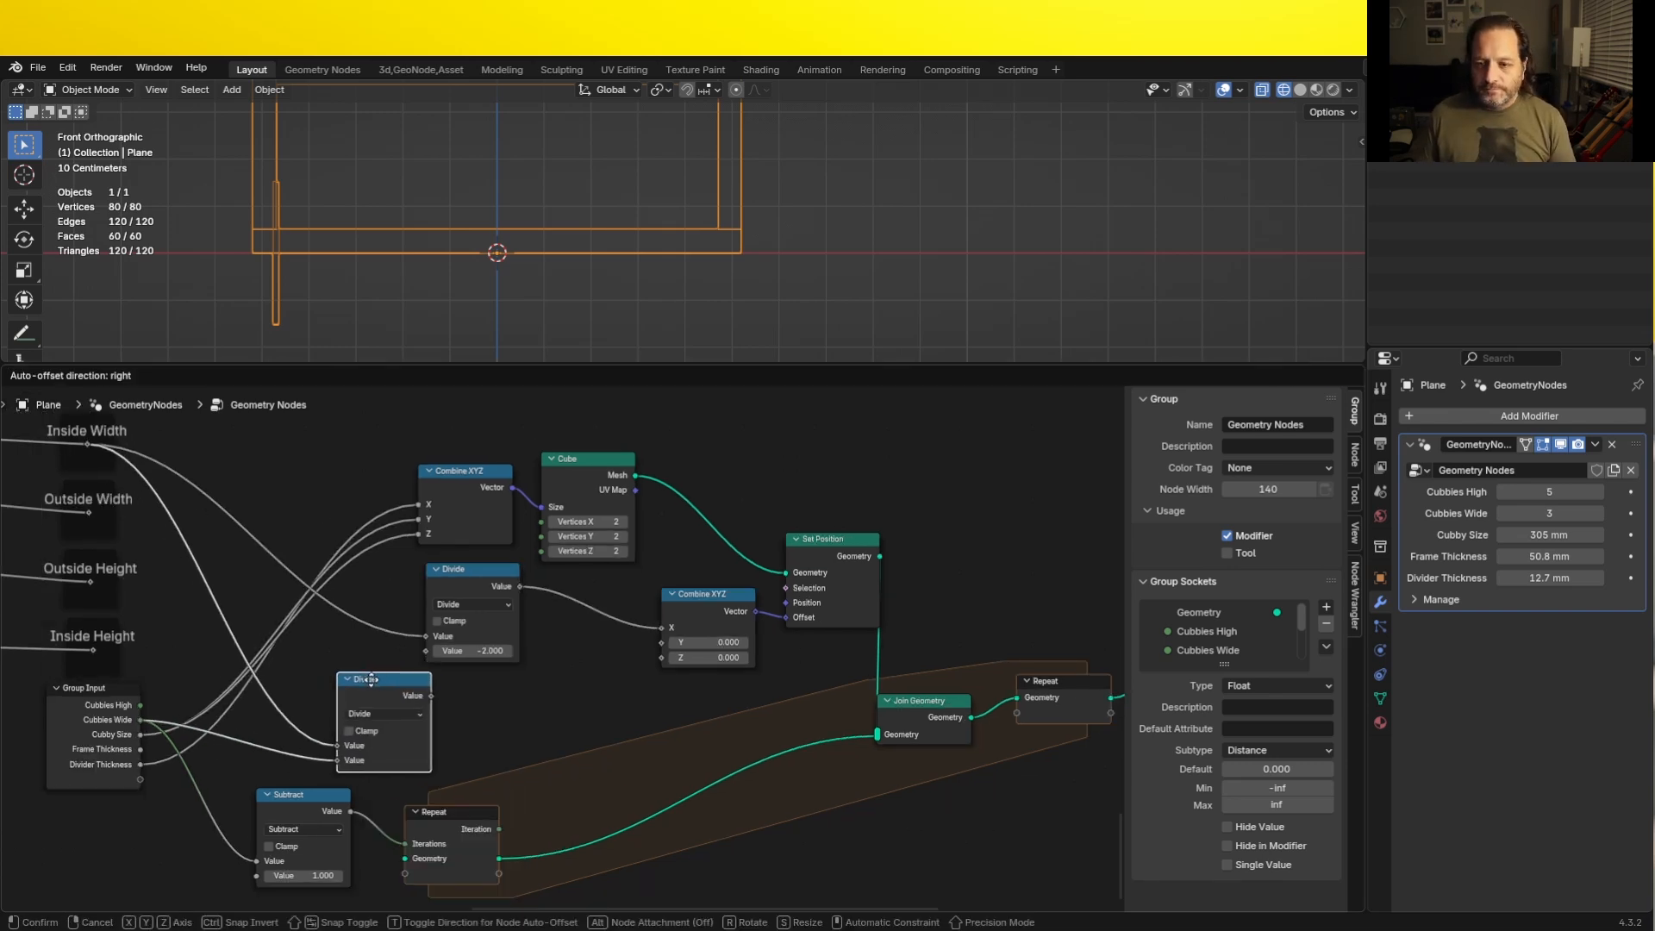
pyautogui.click(414, 681)
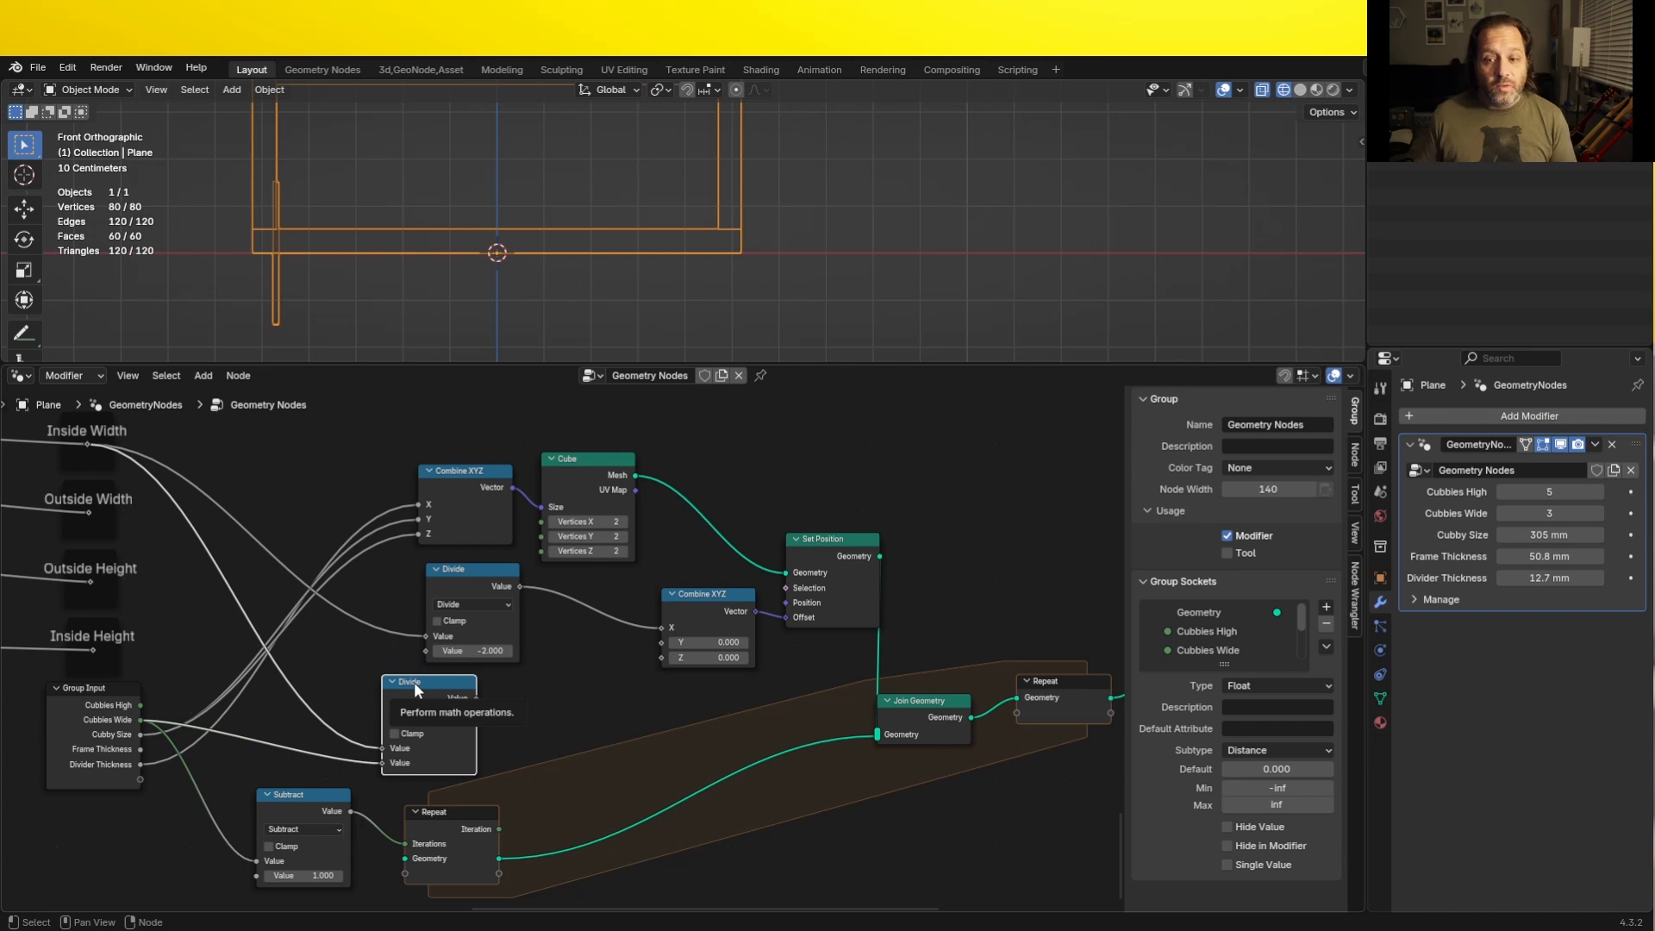
# - Add an Add node that adds 1 to the vertical Repeat zone's Iteration, and arrange the surrounding nodes
pyautogui.hotkey('shift', 'd')
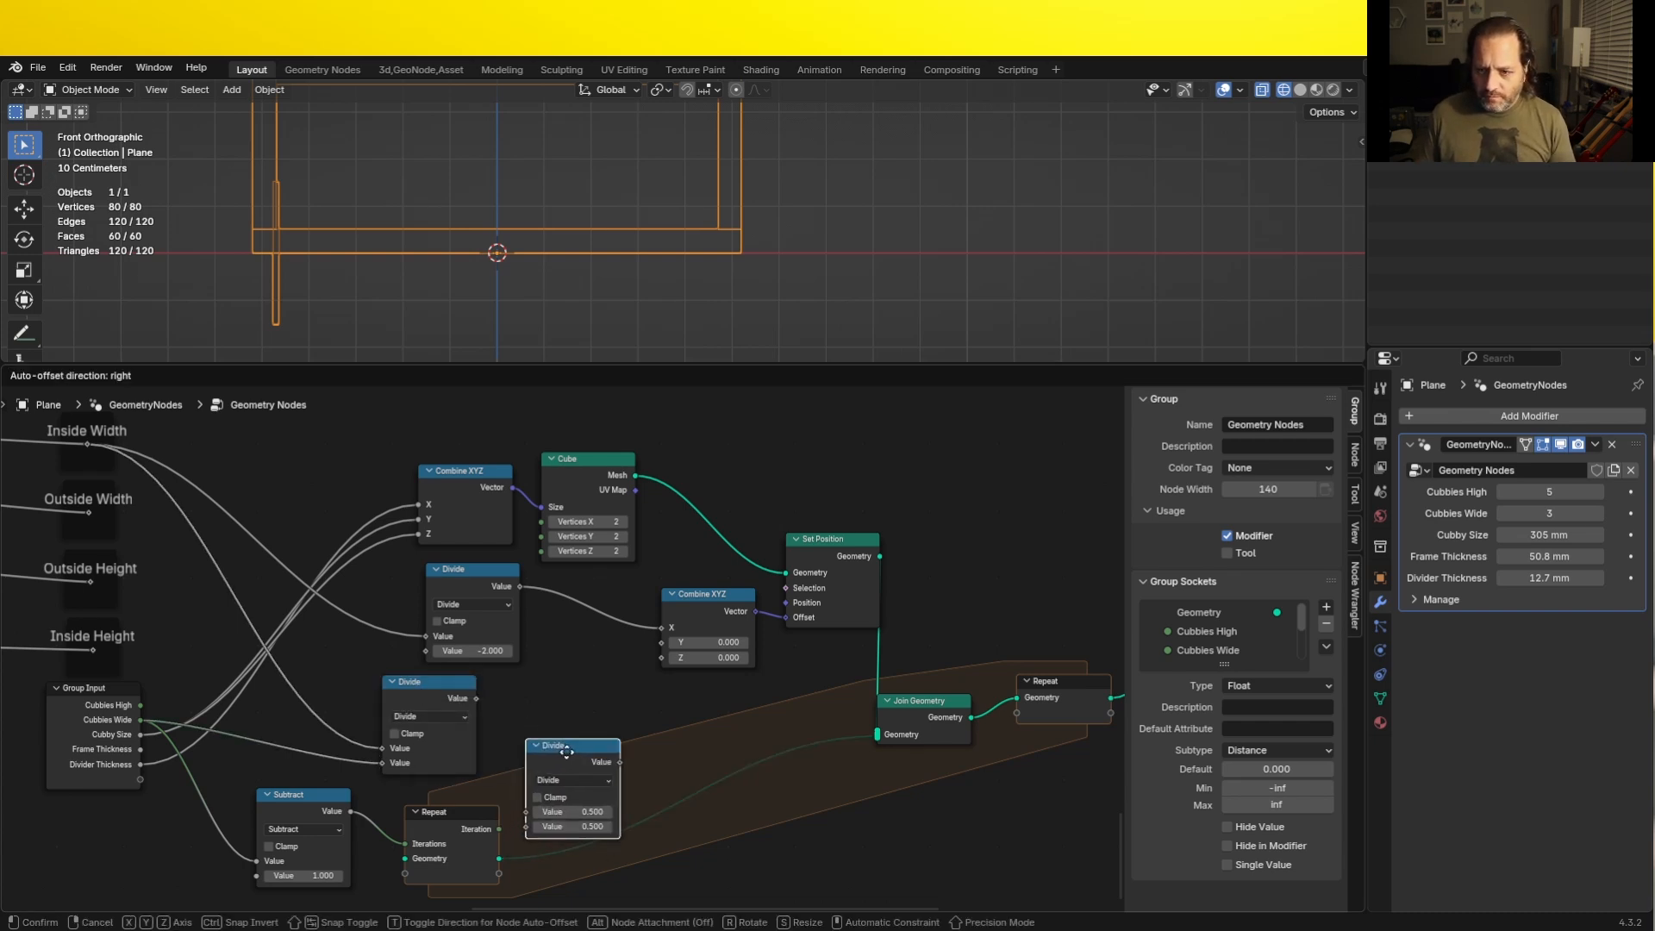
pyautogui.click(541, 765)
pyautogui.moveTo(499, 829); pyautogui.dragTo(517, 779)
pyautogui.scroll(6, 547, 741)
pyautogui.moveTo(549, 725); pyautogui.dragTo(632, 588, button='middle')
pyautogui.moveTo(577, 884); pyautogui.dragTo(212, 792)
pyautogui.scroll(-4, 250, 767)
pyautogui.moveTo(310, 724); pyautogui.dragTo(245, 792)
pyautogui.moveTo(476, 606); pyautogui.dragTo(403, 638)
pyautogui.moveTo(595, 626); pyautogui.dragTo(534, 687)
# - Duplicate the Cubbies Wide Divide node as a Multiply node that multiplies the divided width by the iteration plus 1
pyautogui.click(398, 636)
pyautogui.hotkey('shift', 'd')
pyautogui.click(662, 579)
pyautogui.click(646, 608)
pyautogui.press('m')
pyautogui.moveTo(449, 640); pyautogui.dragTo(603, 641)
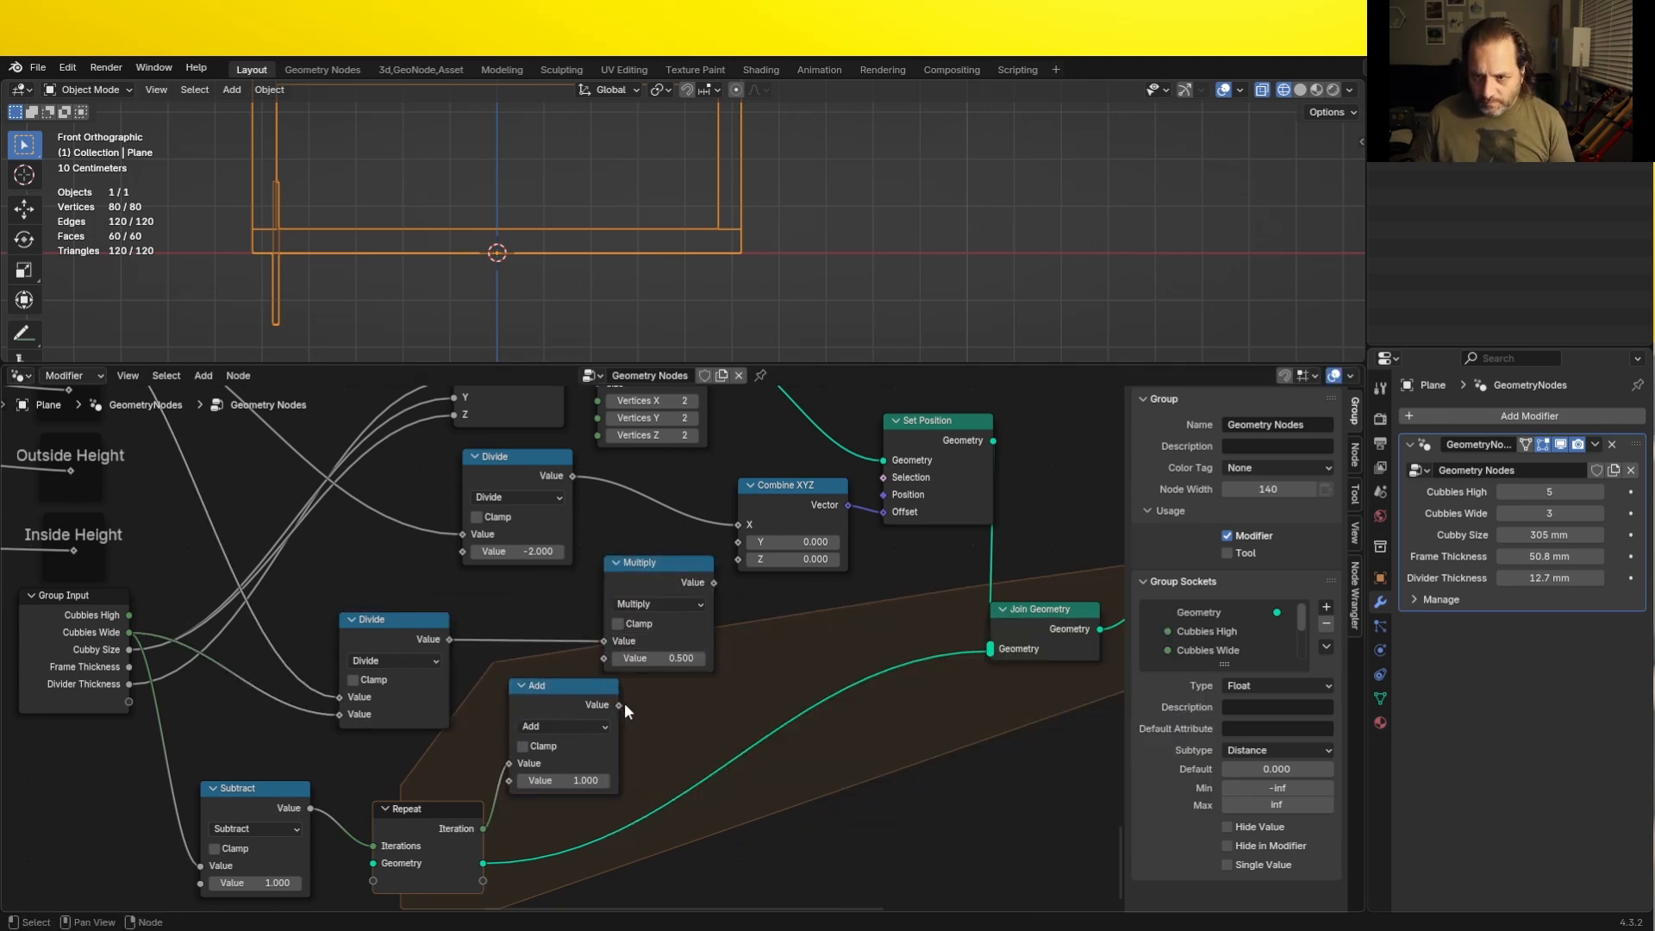
pyautogui.moveTo(618, 705); pyautogui.dragTo(603, 658)
# - Insert an Add node before X of the offset Combine XYZ that sums the -2 Divide result and the Multiply result, spacing the nodes to fit
pyautogui.moveTo(596, 686); pyautogui.dragTo(559, 670)
pyautogui.moveTo(541, 459); pyautogui.dragTo(471, 462)
pyautogui.scroll(-5, 653, 707)
pyautogui.moveTo(1045, 746); pyautogui.dragTo(719, 469)
pyautogui.moveTo(725, 540); pyautogui.dragTo(882, 537)
pyautogui.scroll(7, 837, 624)
pyautogui.moveTo(834, 623); pyautogui.dragTo(633, 666, button='middle')
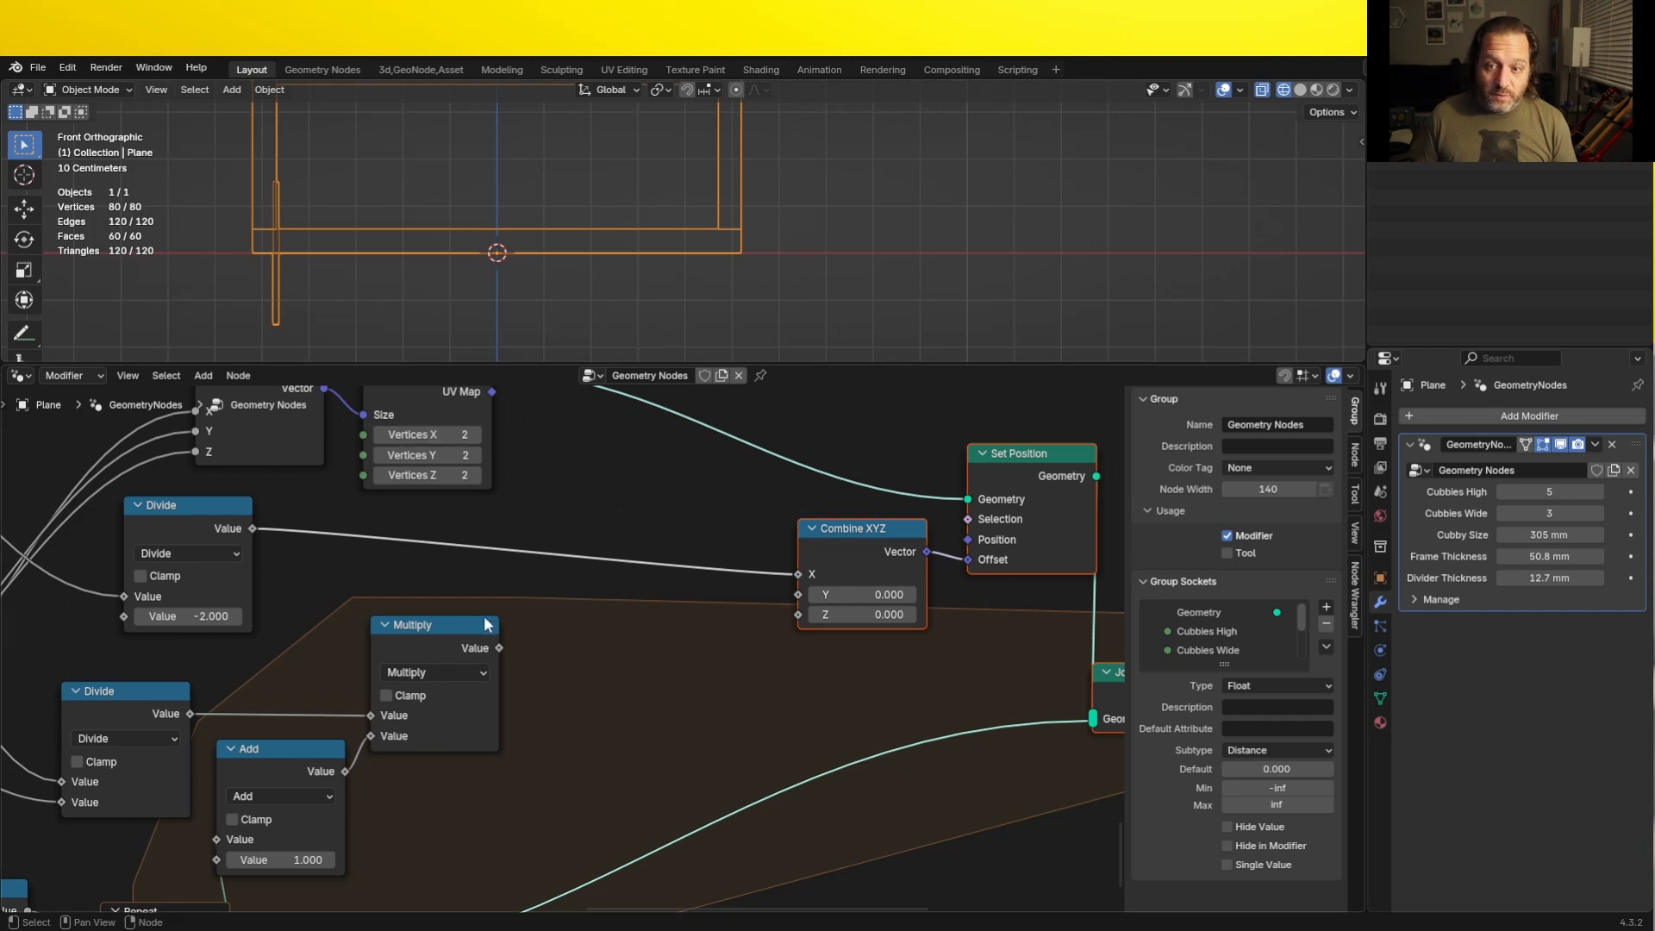
pyautogui.click(298, 757)
pyautogui.hotkey('shift', 'd')
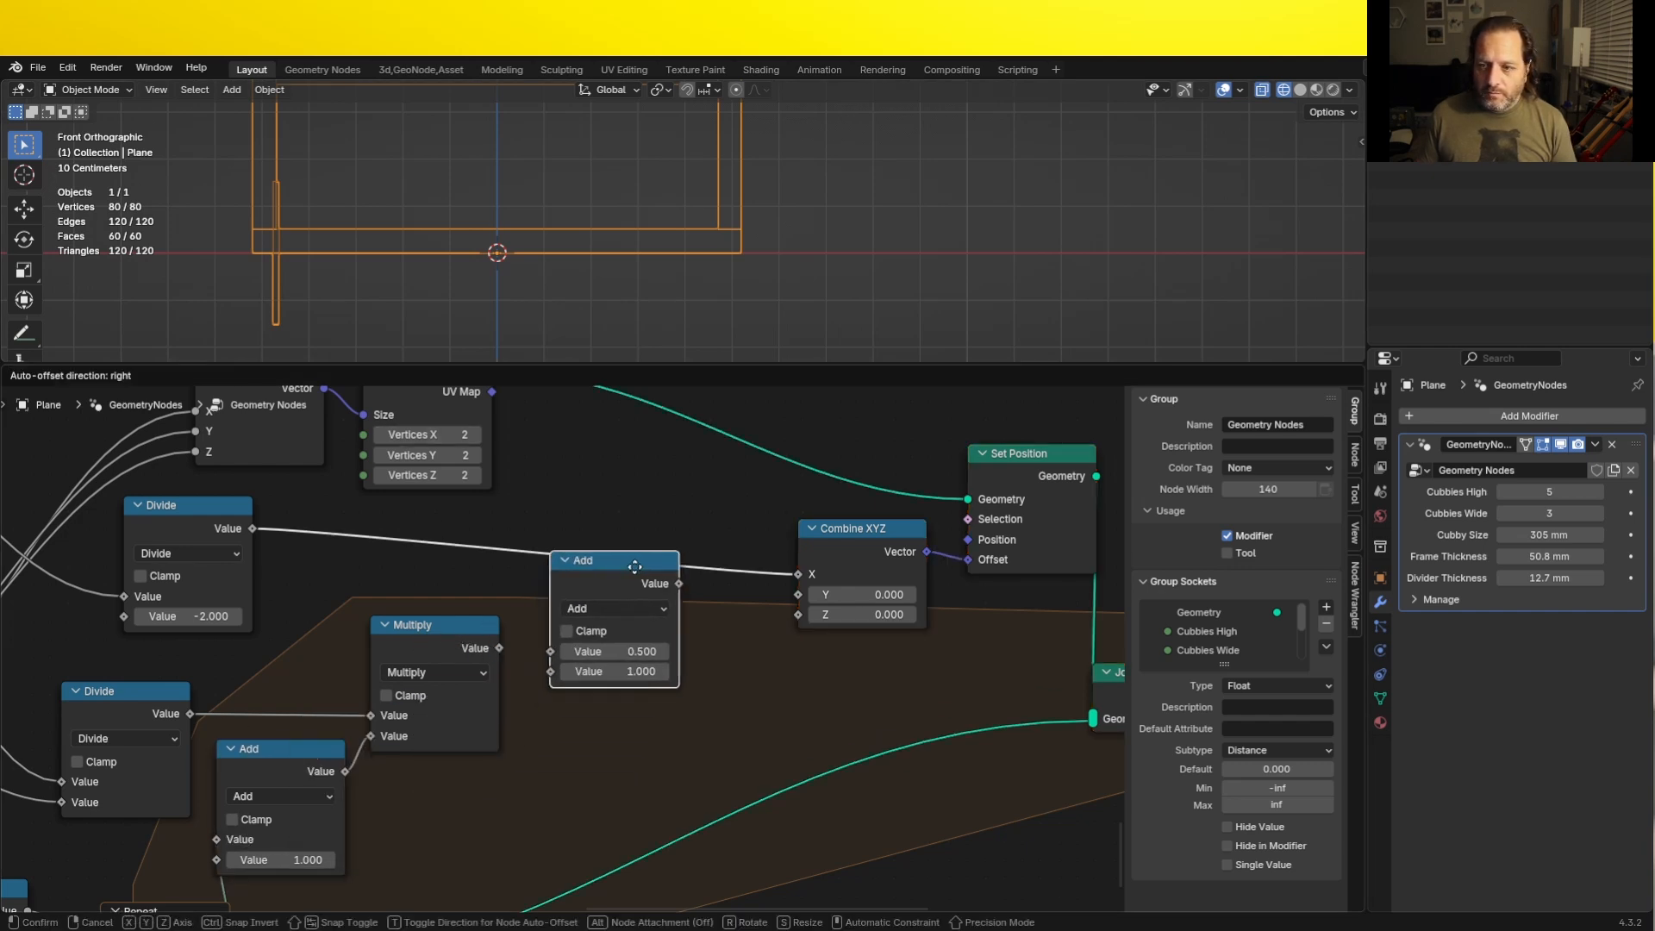
pyautogui.click(636, 551)
pyautogui.moveTo(499, 648); pyautogui.dragTo(545, 658)
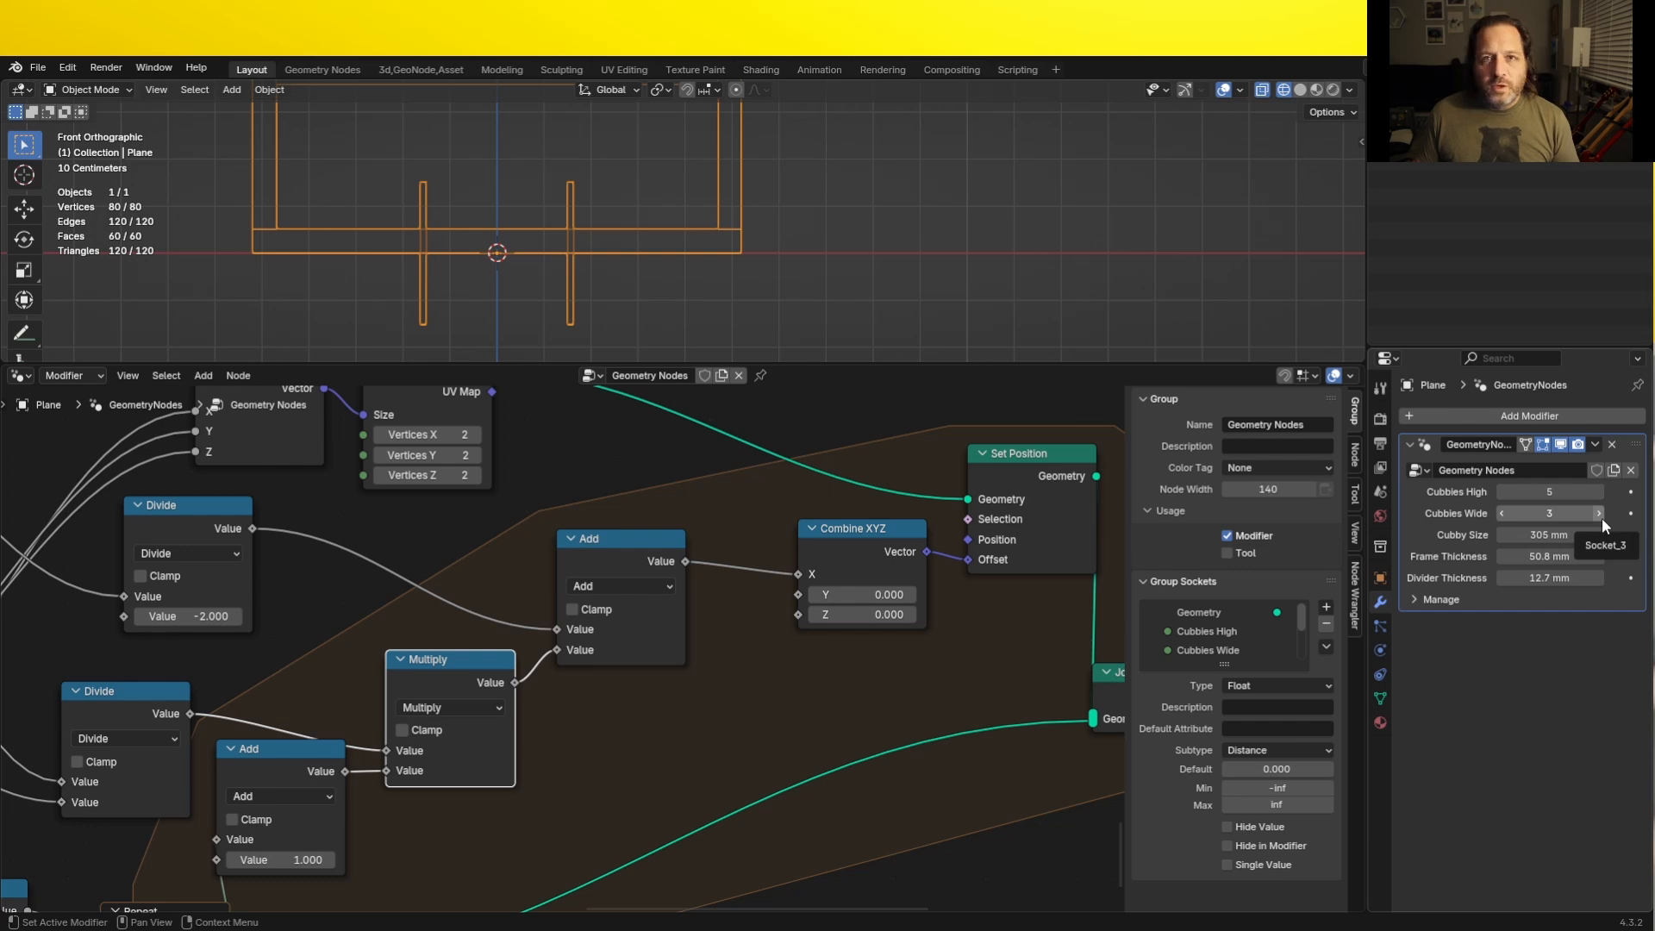
# - Test the vertical divider spacing by raising Cubbies Wide to 4 and beyond, and return it to 3
pyautogui.click(1600, 514)
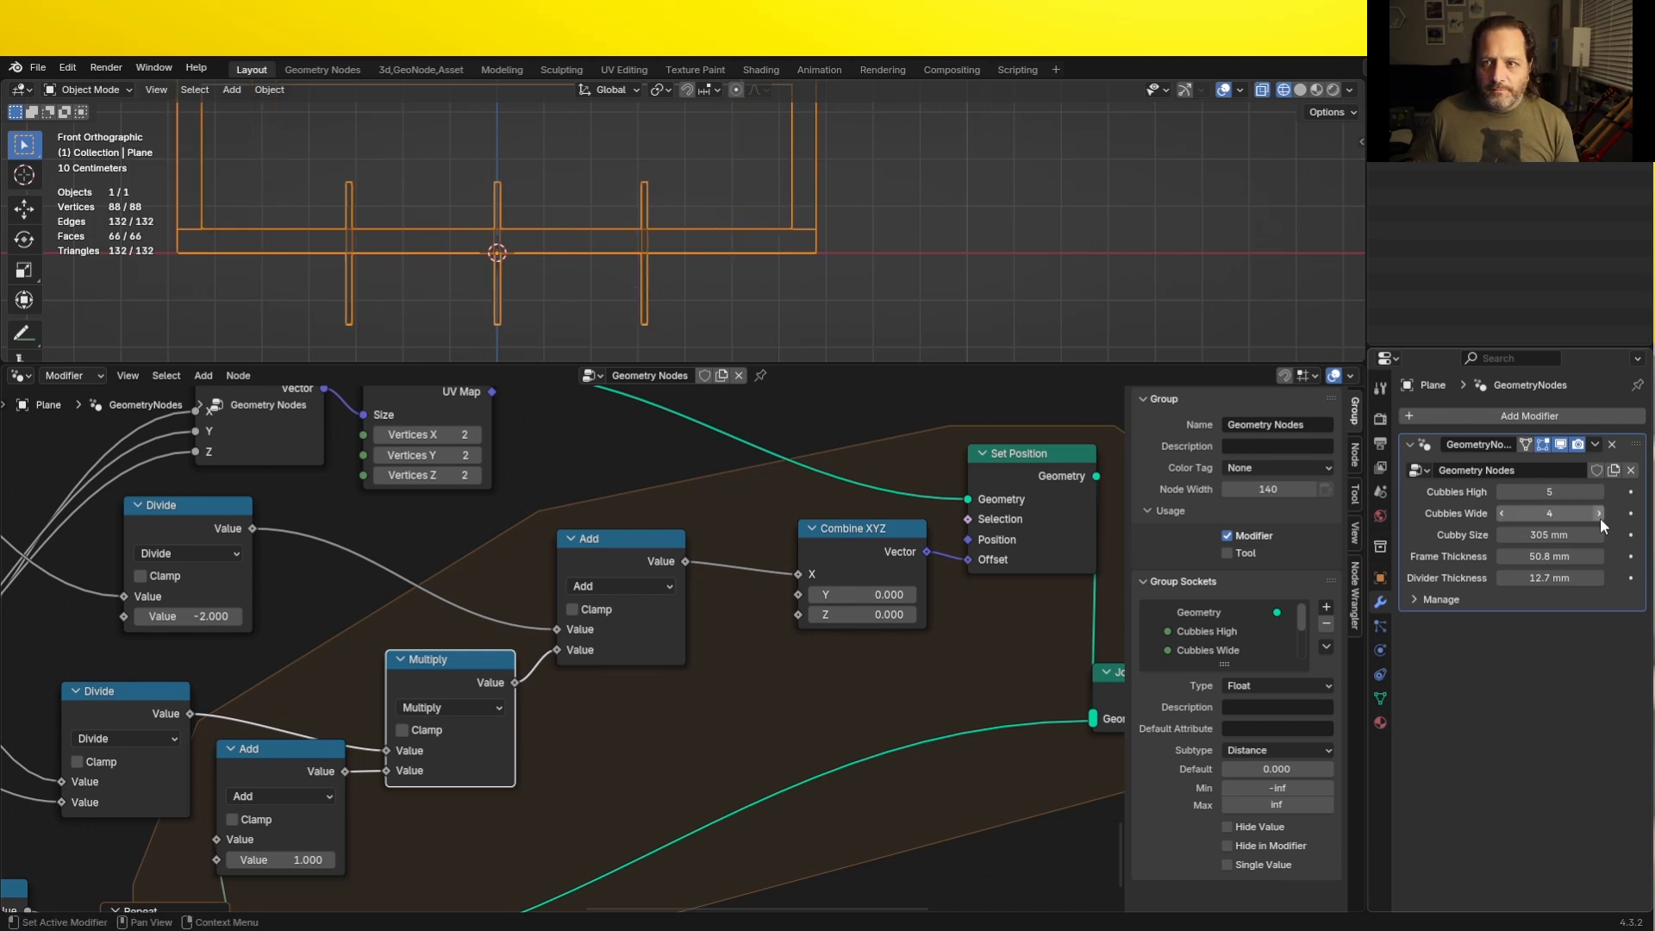
pyautogui.click(1600, 515)
pyautogui.click(1503, 512)
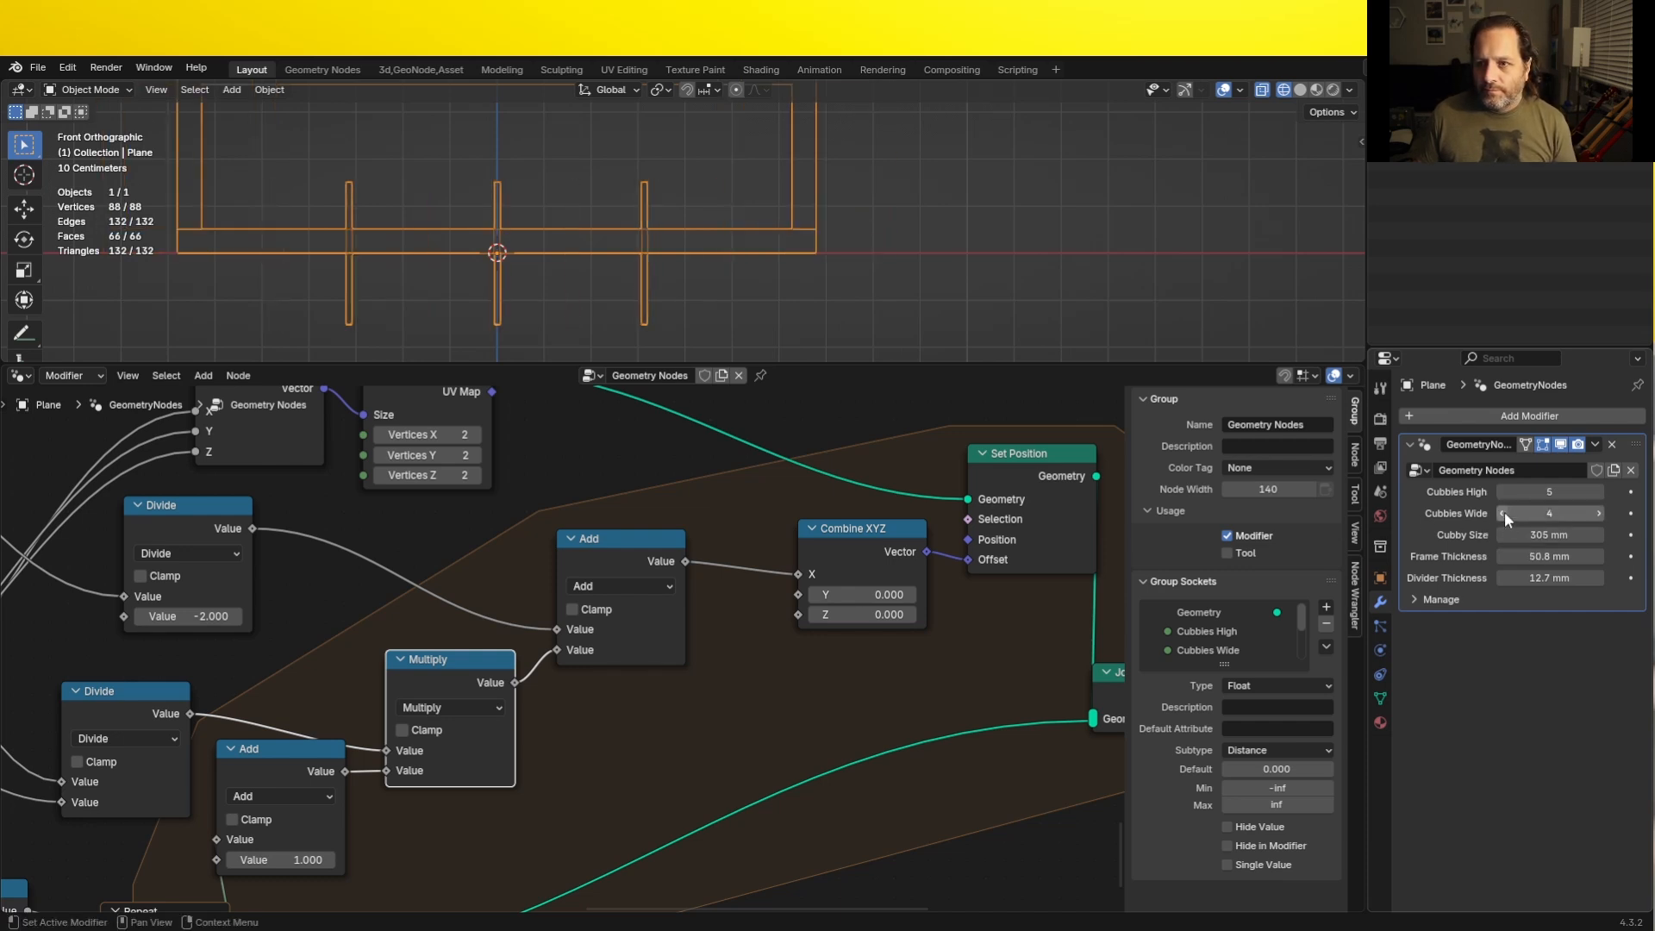
pyautogui.click(1503, 512)
pyautogui.click(1503, 512)
pyautogui.click(1503, 512)
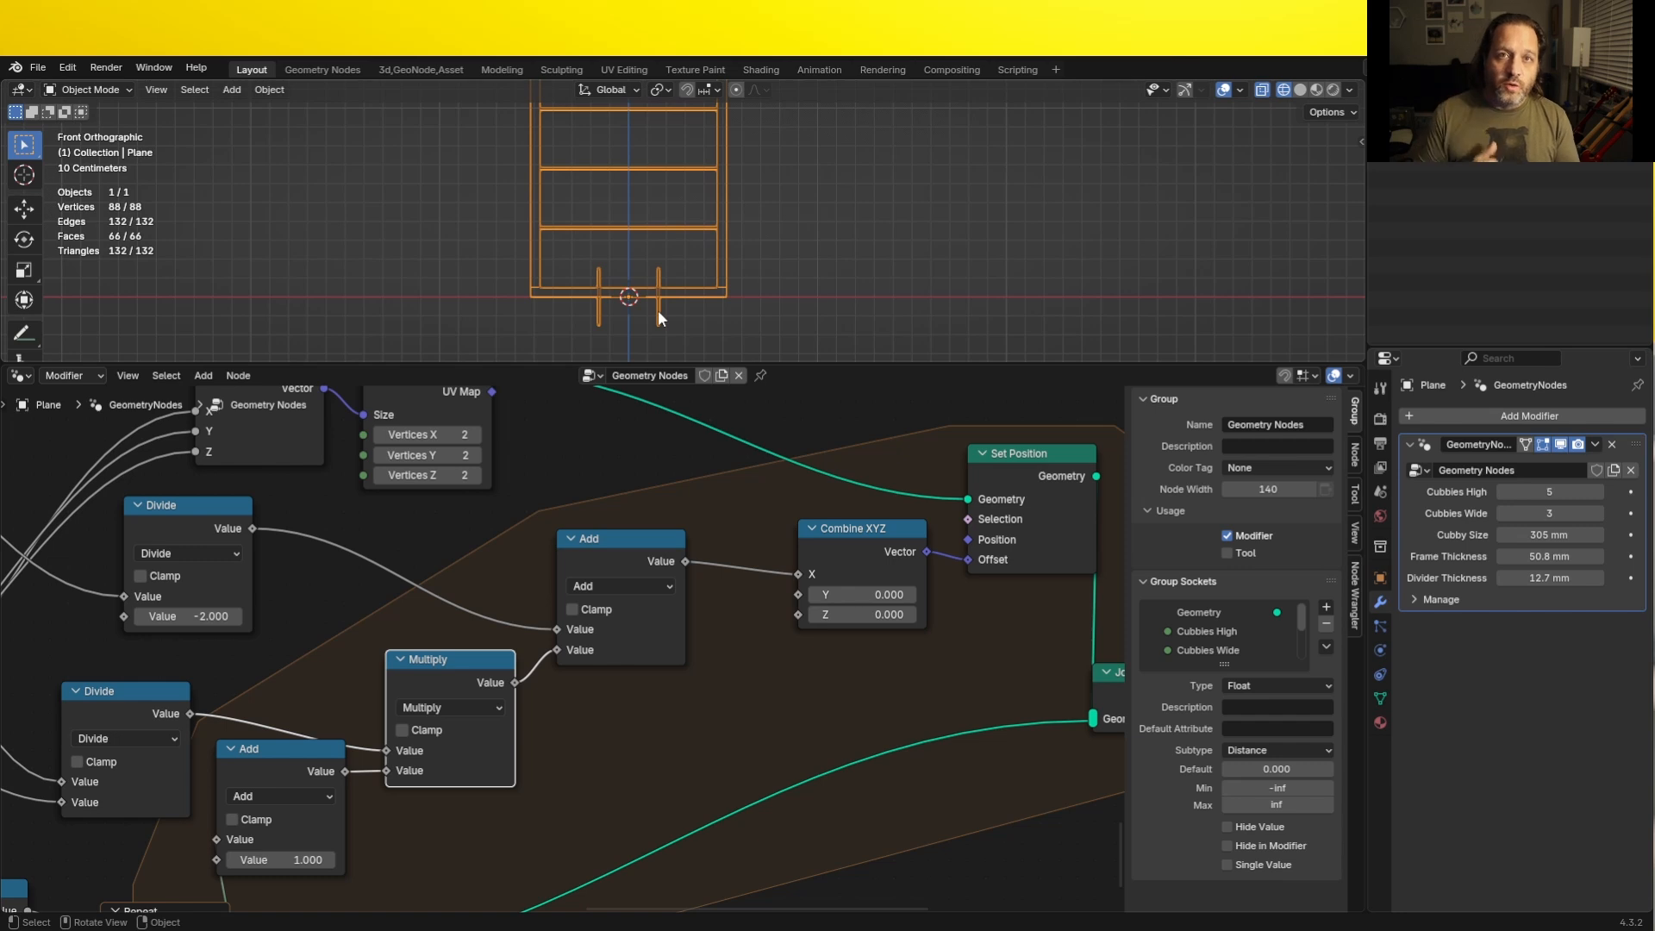
# - Move the vertical divider nodes away from the Group Input and spread out the final output nodes to make room for another zone
pyautogui.press('Home')
pyautogui.moveTo(1014, 799); pyautogui.dragTo(303, 431)
pyautogui.press('g')
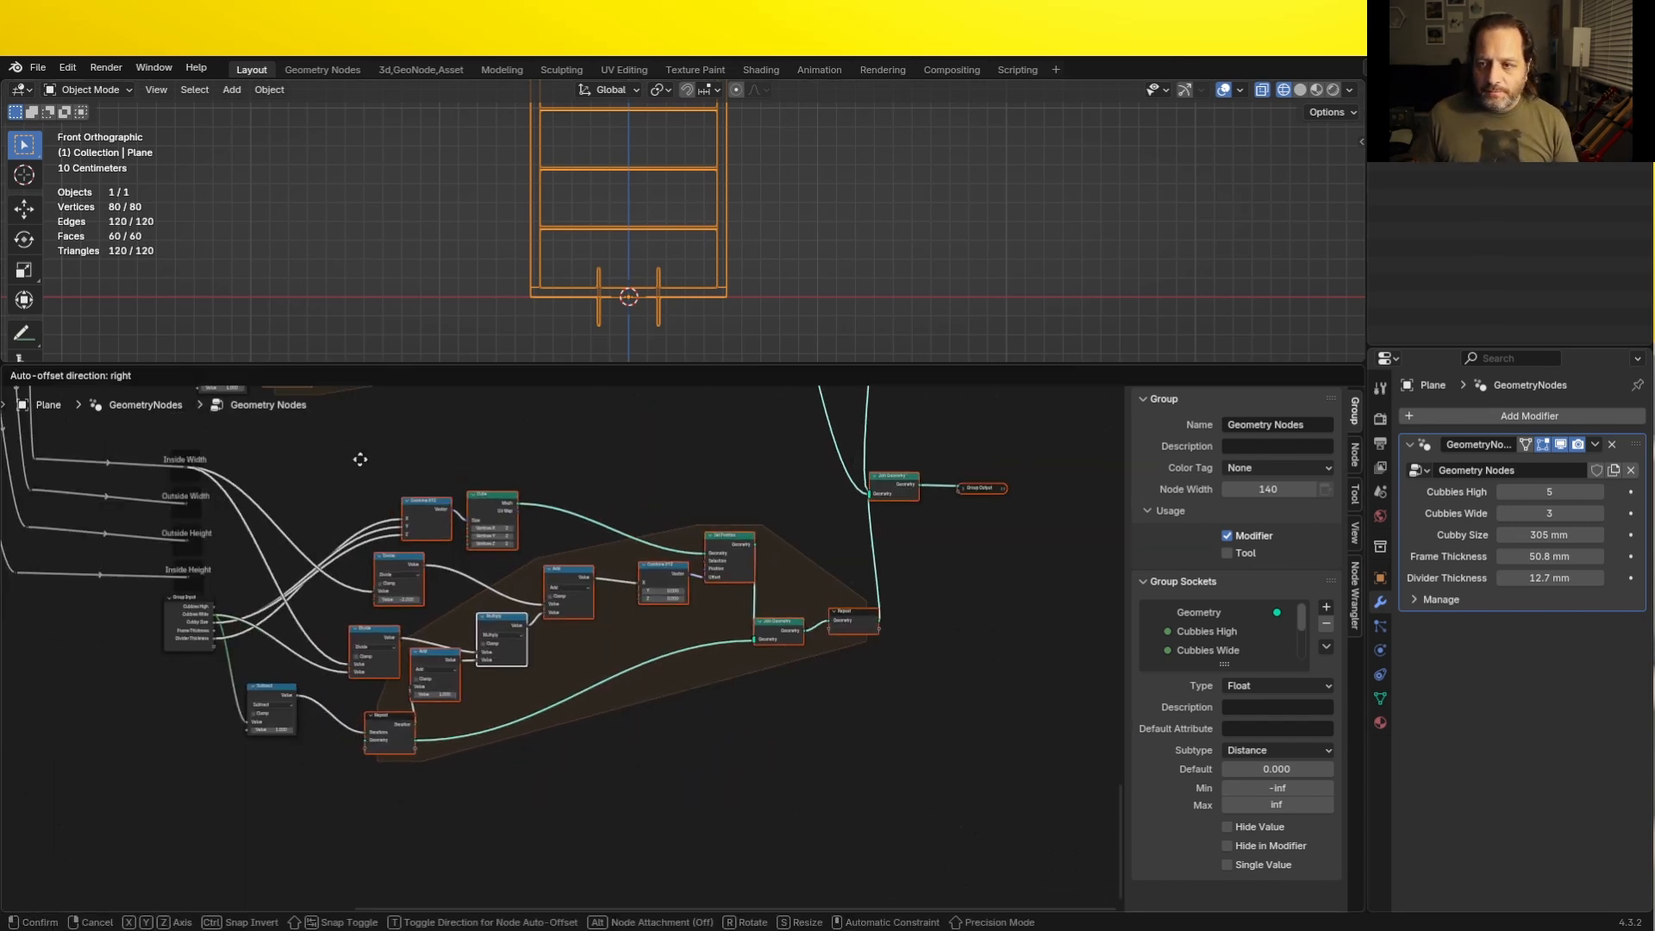
pyautogui.click(529, 498)
pyautogui.keyDown('shift'); pyautogui.moveTo(862, 534); pyautogui.dragTo(537, 526, button='middle'); pyautogui.keyUp('shift')
pyautogui.moveTo(913, 595); pyautogui.dragTo(639, 484)
pyautogui.press('g')
pyautogui.click(924, 473)
pyautogui.keyDown('shift'); pyautogui.moveTo(392, 639); pyautogui.dragTo(613, 573, button='middle'); pyautogui.keyUp('shift')
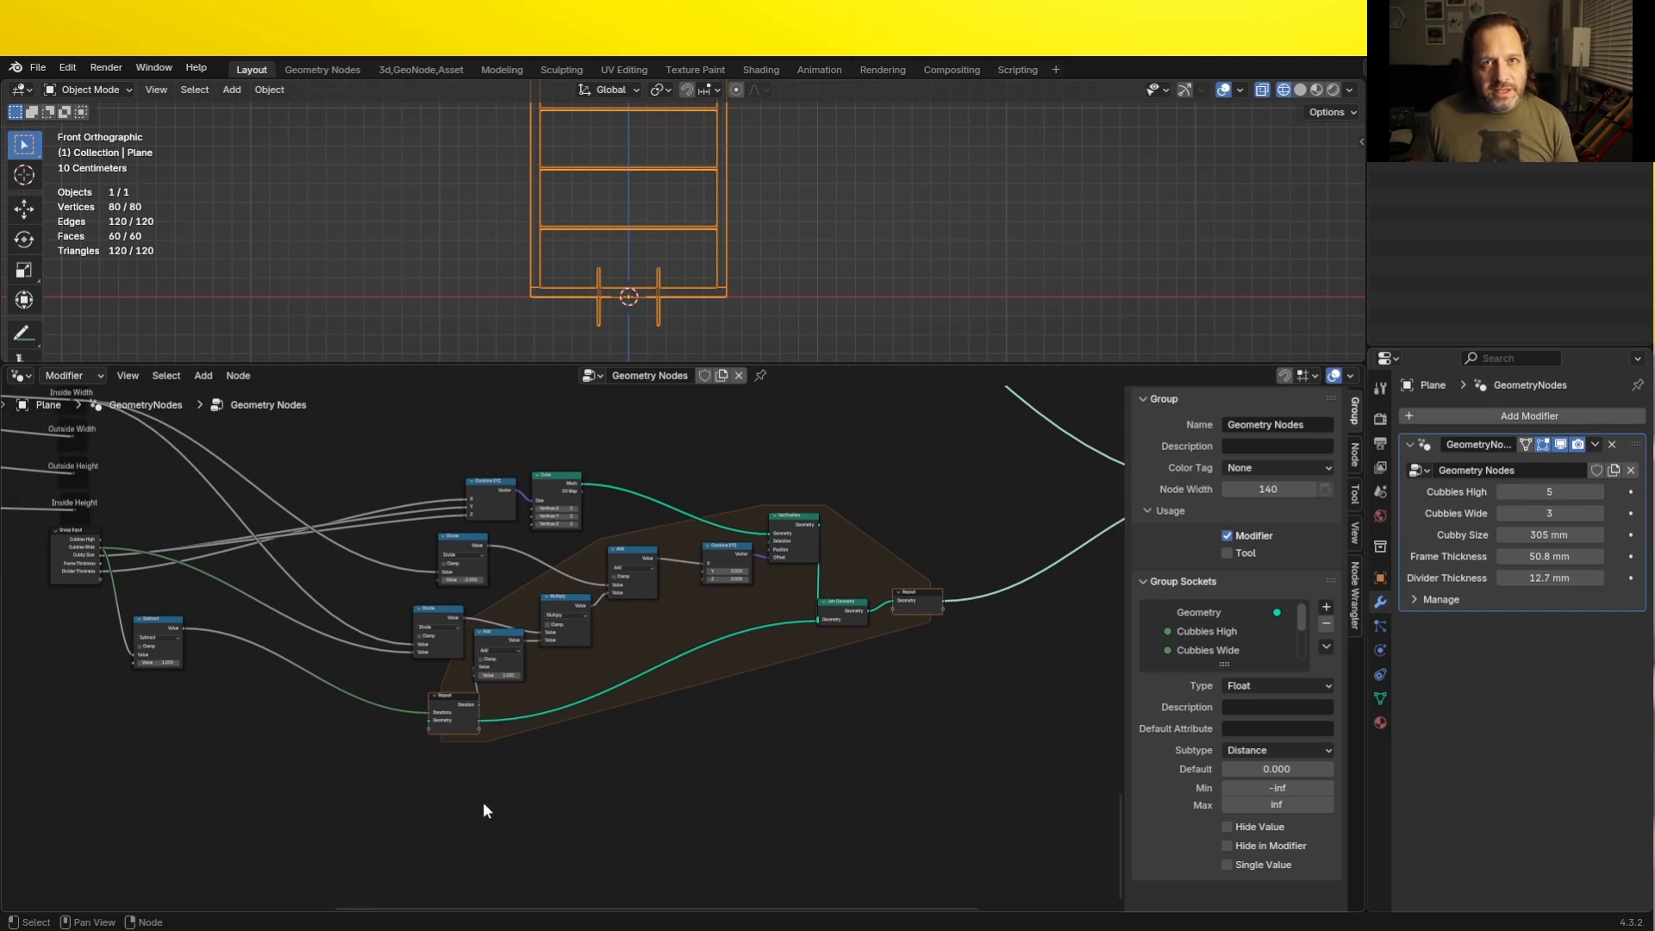
# - Add another Repeat zone below the vertical divider zone and stretch its two ends apart to span it
pyautogui.hotkey('shift', 'a')
pyautogui.moveTo(432, 770)
pyautogui.click(552, 754)
pyautogui.click(410, 809)
pyautogui.moveTo(507, 809); pyautogui.dragTo(1051, 688)
pyautogui.moveTo(402, 790); pyautogui.dragTo(337, 759, button='middle')
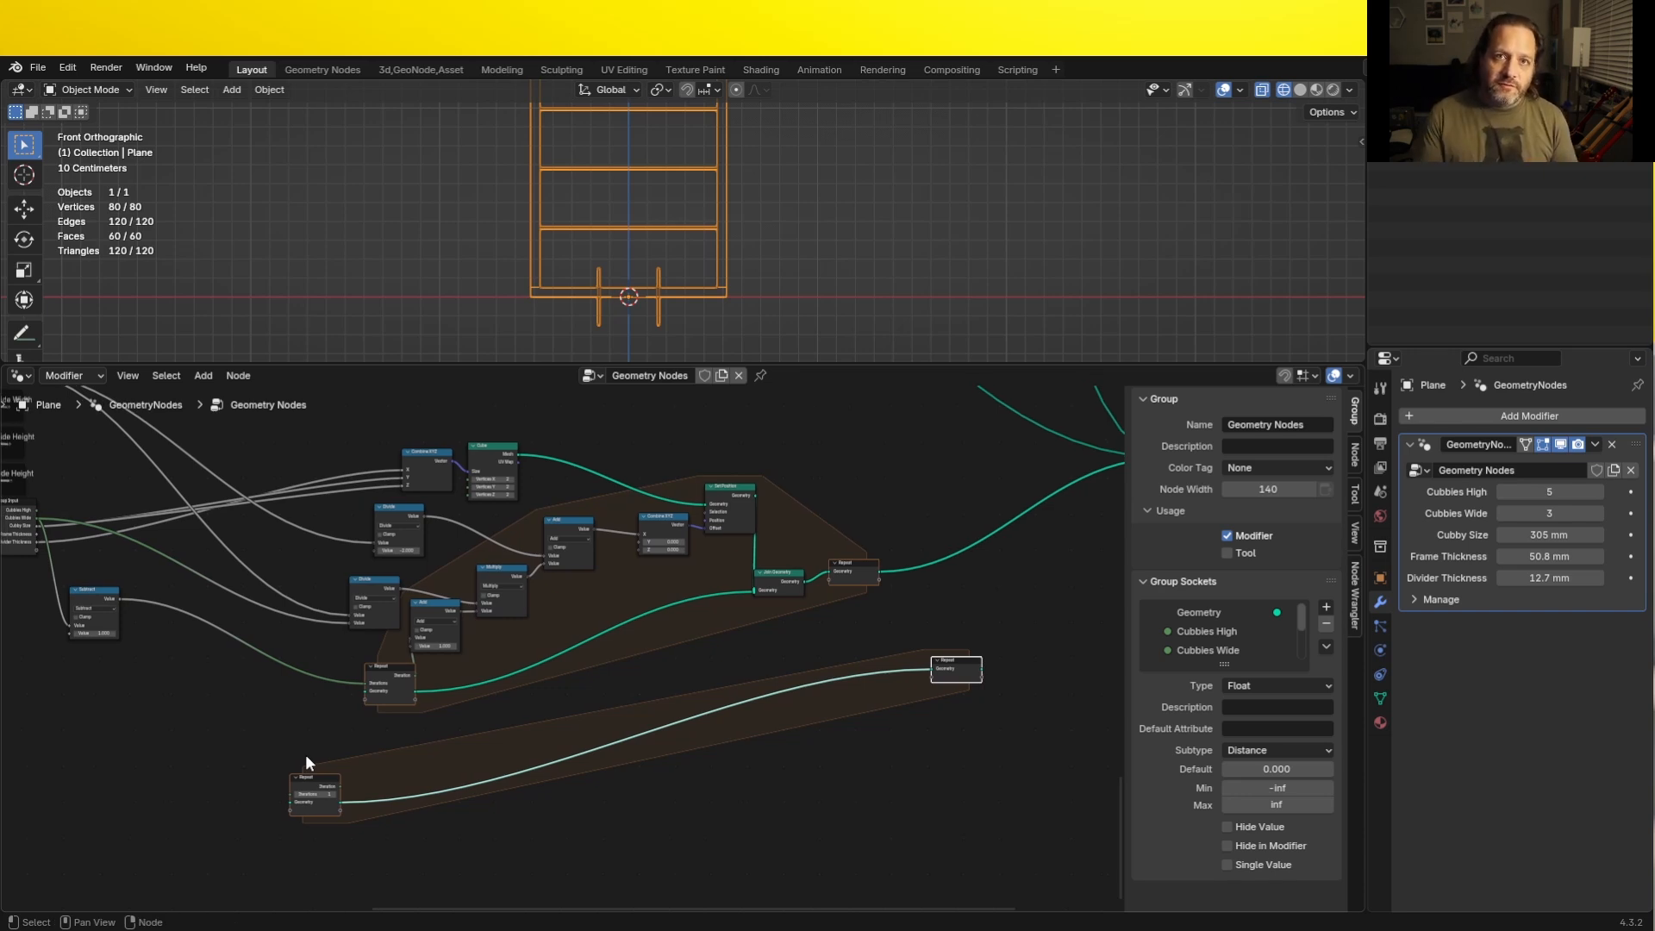
# - Connect the new Repeat zone's starting Geometry to the vertical divider zone's Geometry input, and cut that zone's link to the final Join Geometry
pyautogui.scroll(2, 603, 717)
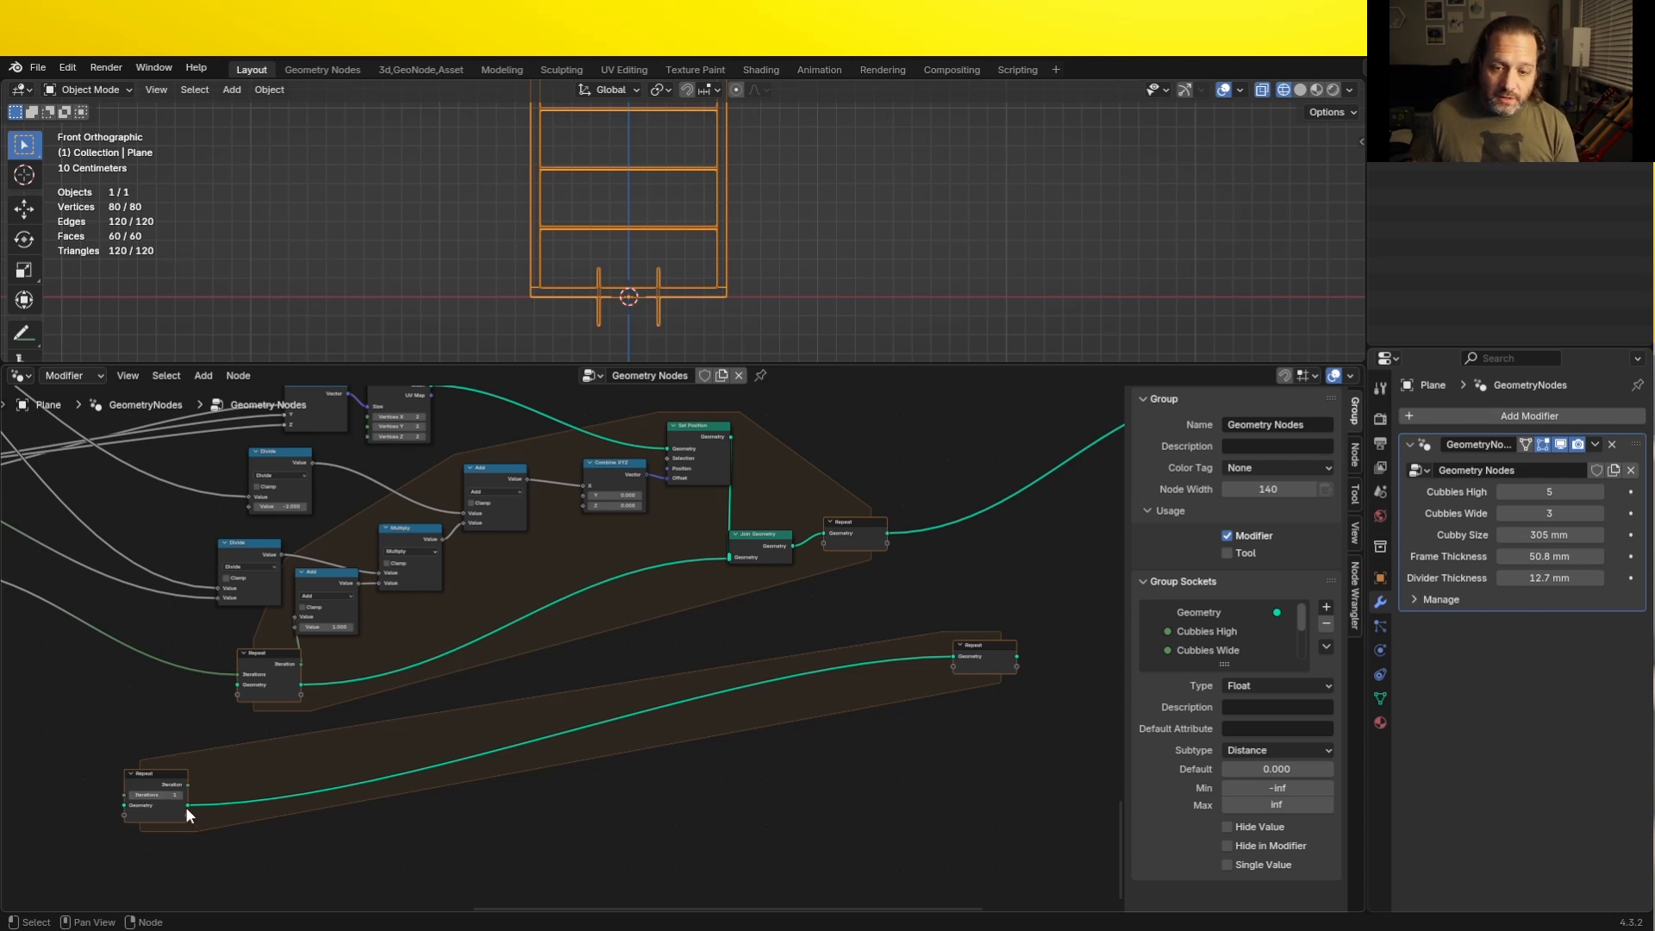
pyautogui.moveTo(187, 805); pyautogui.dragTo(248, 694)
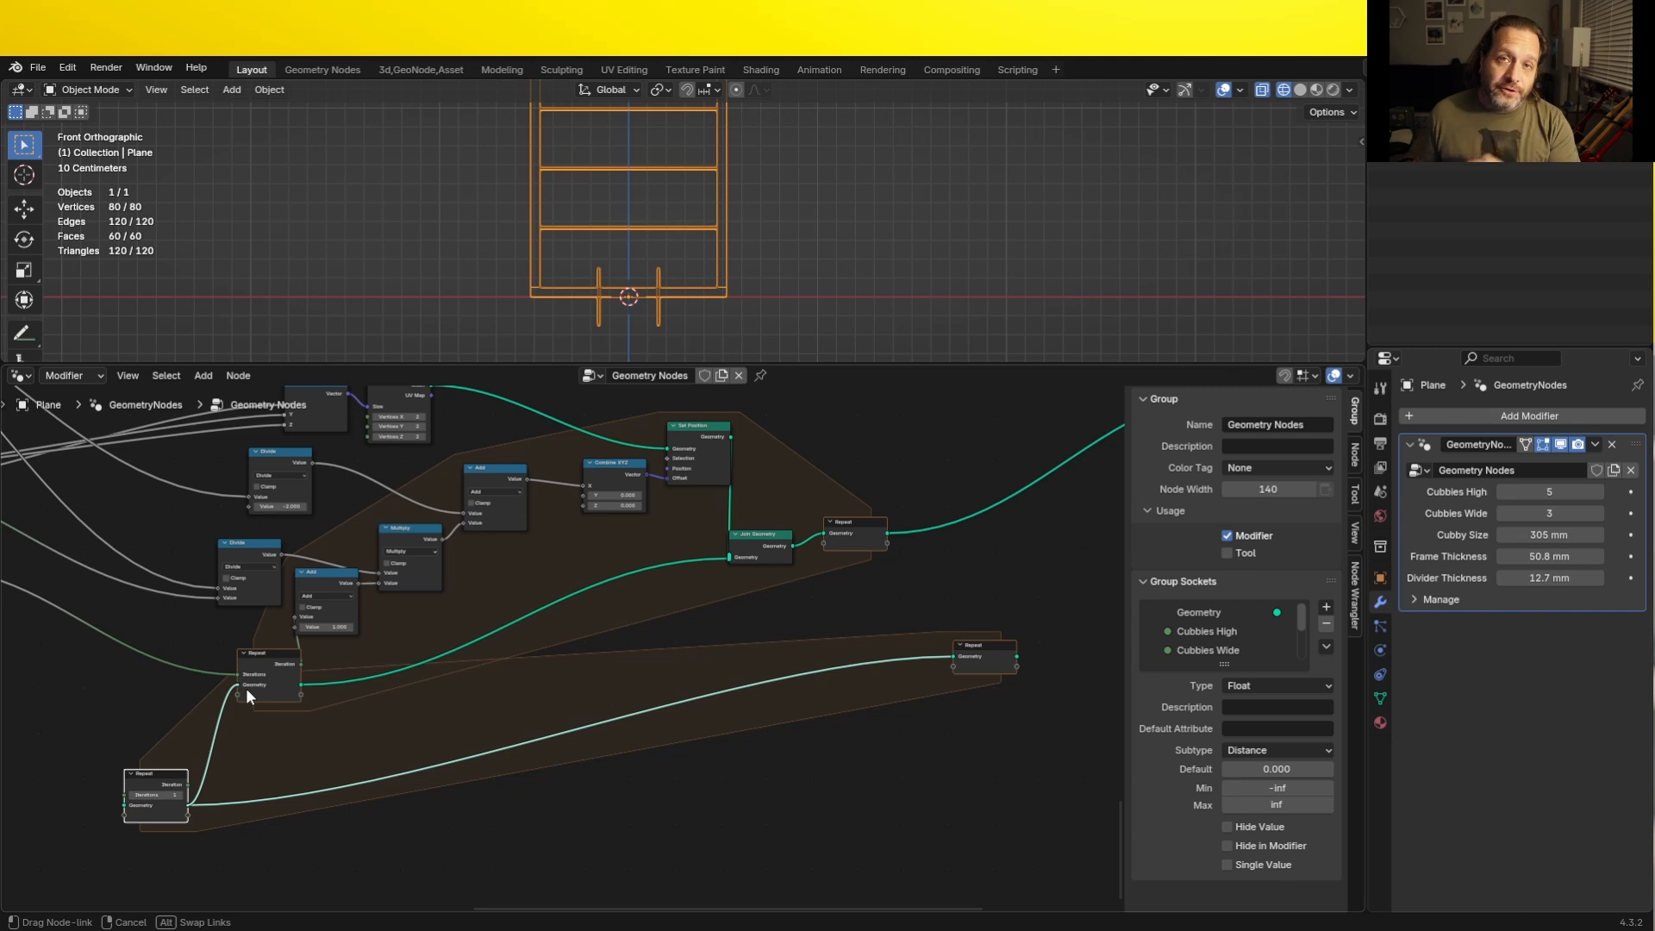
pyautogui.moveTo(246, 688); pyautogui.dragTo(245, 688)
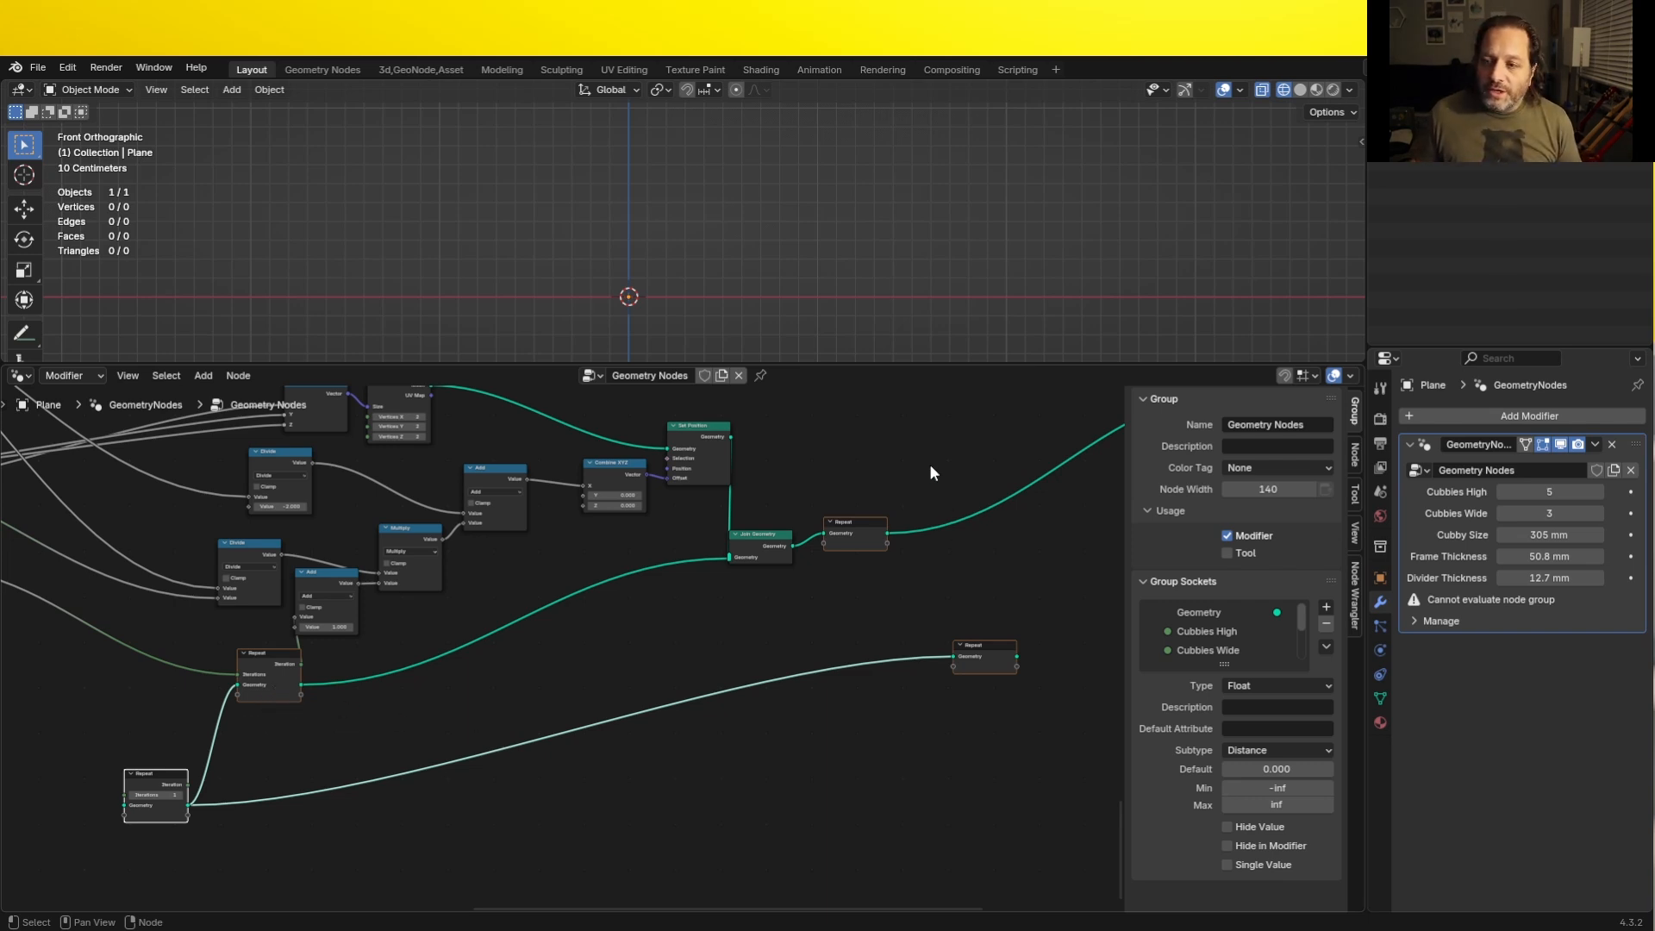
pyautogui.moveTo(862, 534); pyautogui.dragTo(870, 545)
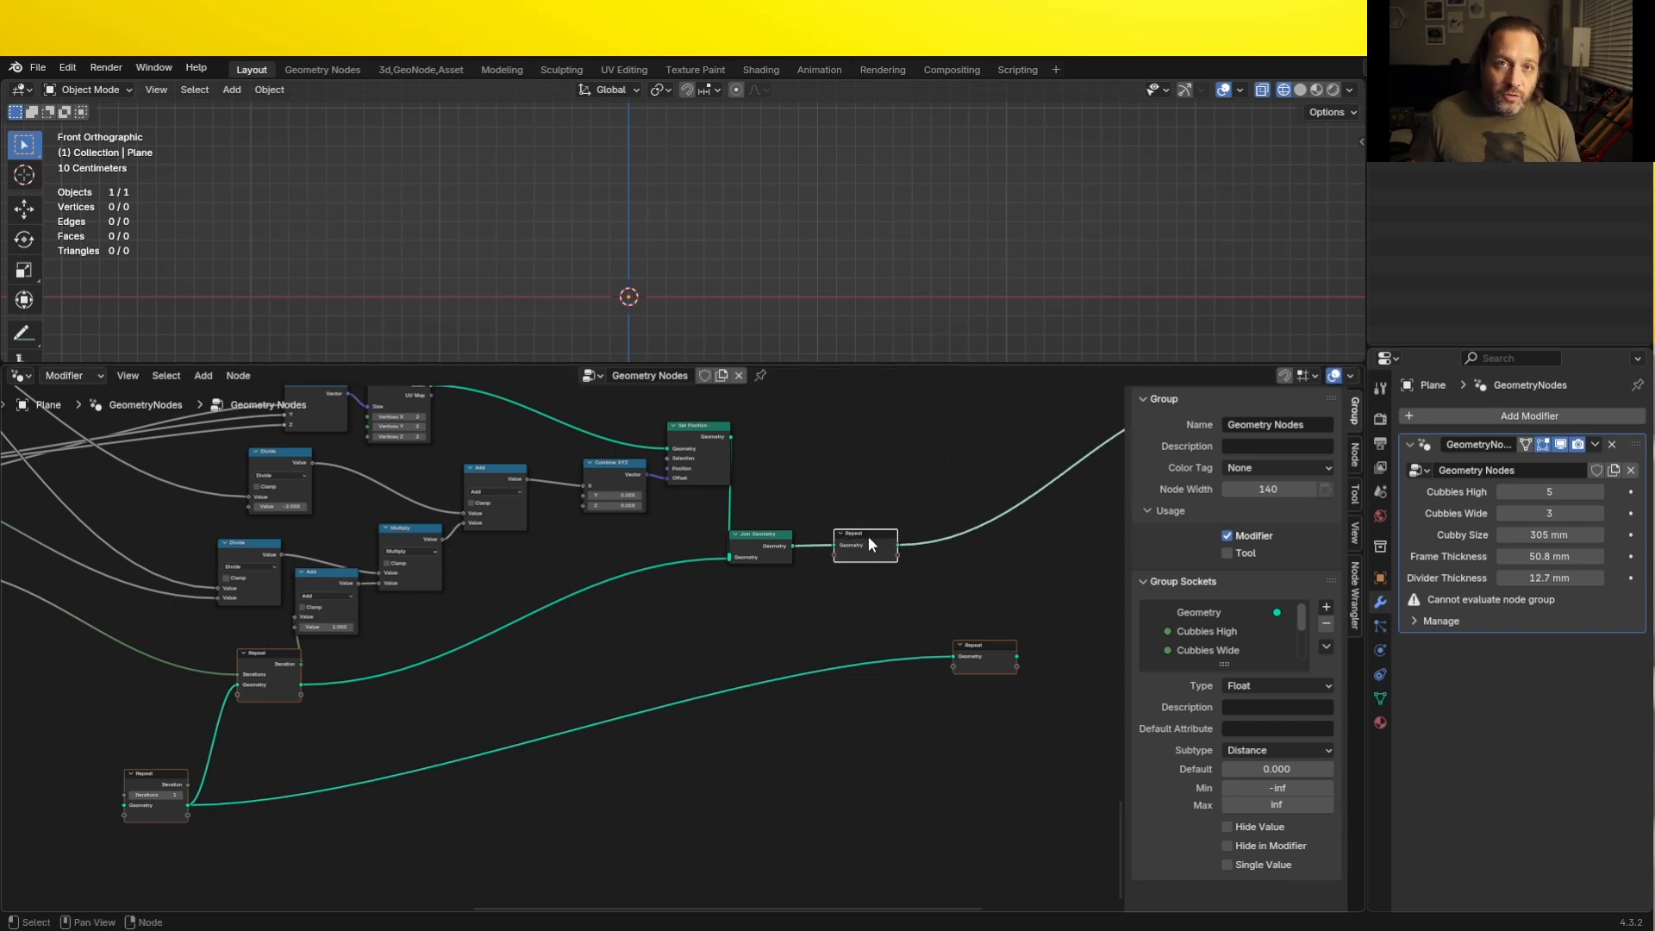
pyautogui.keyDown('ctrl'); pyautogui.moveTo(948, 517); pyautogui.dragTo(965, 573, button='right'); pyautogui.keyUp('ctrl')
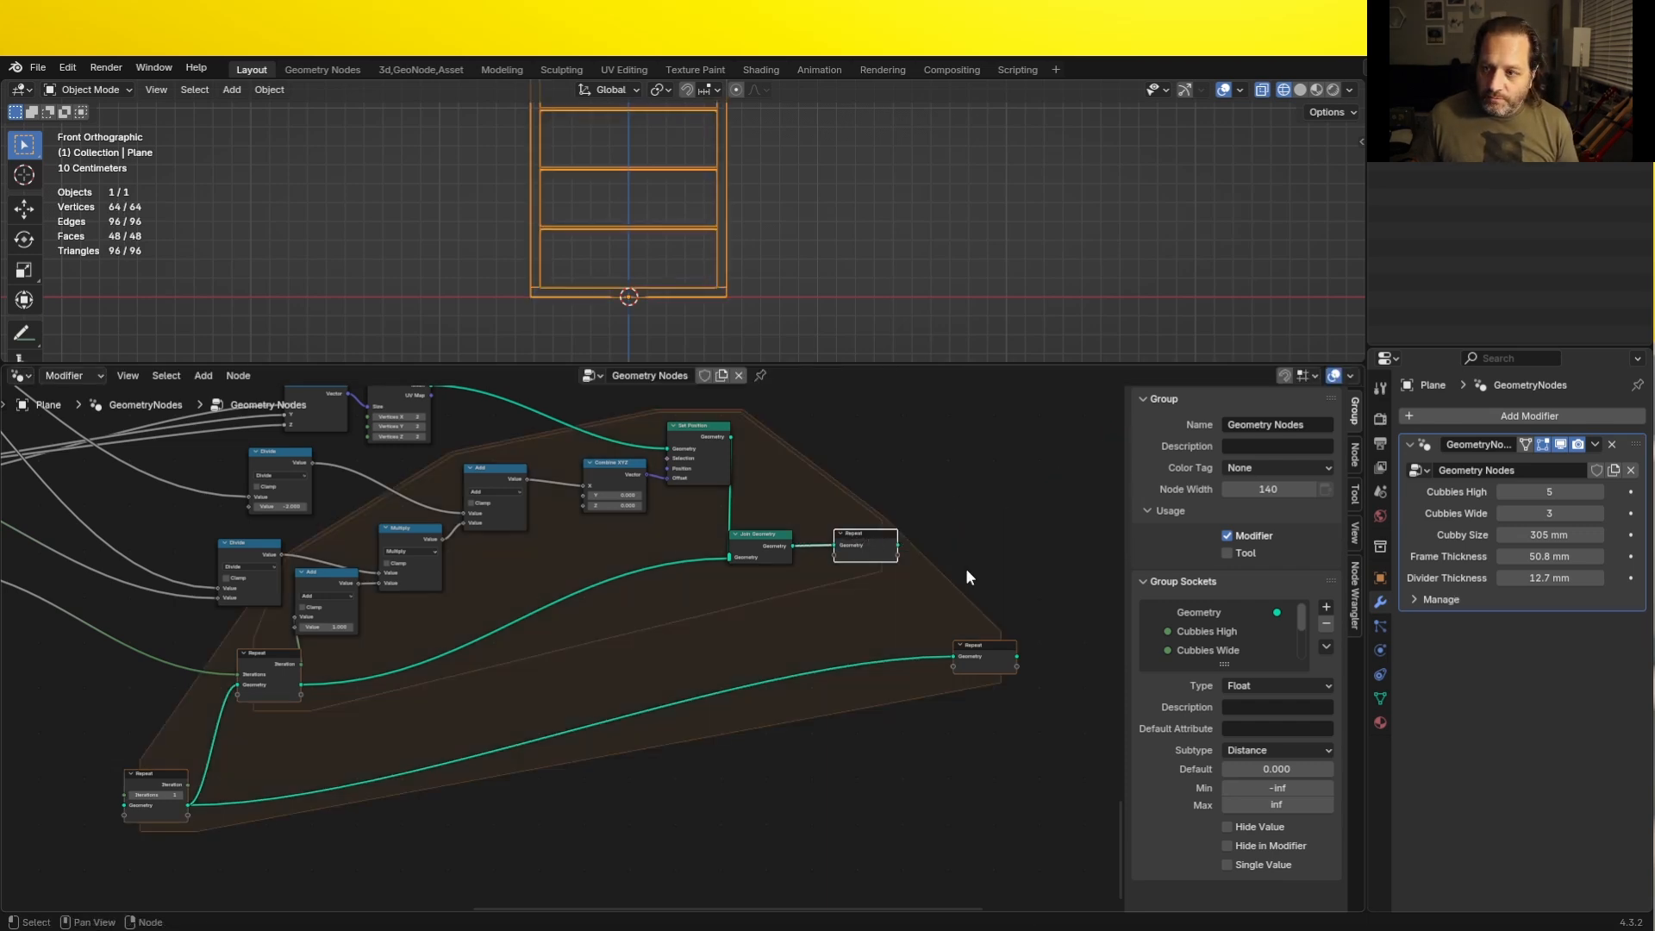
# - Connect the inner Repeat zone's output to the outer zone's end node and the outer zone's output to the final Join Geometry
pyautogui.moveTo(898, 545); pyautogui.dragTo(952, 666)
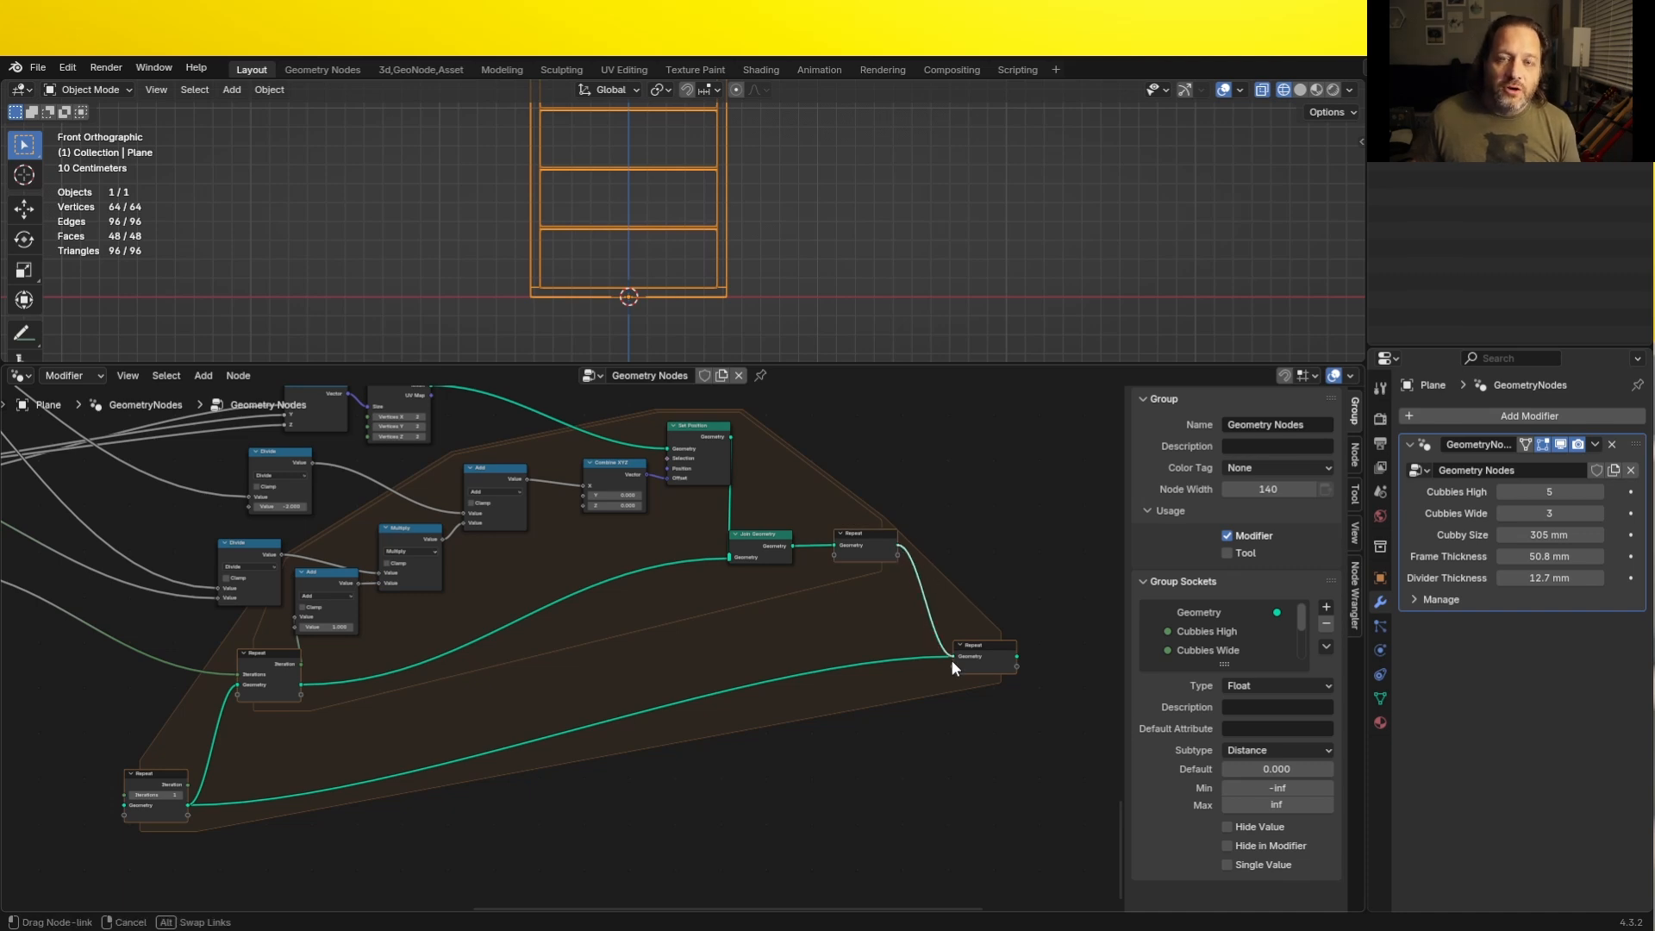
pyautogui.moveTo(950, 659); pyautogui.dragTo(970, 529)
pyautogui.click(143, 778)
pyautogui.moveTo(145, 779); pyautogui.dragTo(152, 722)
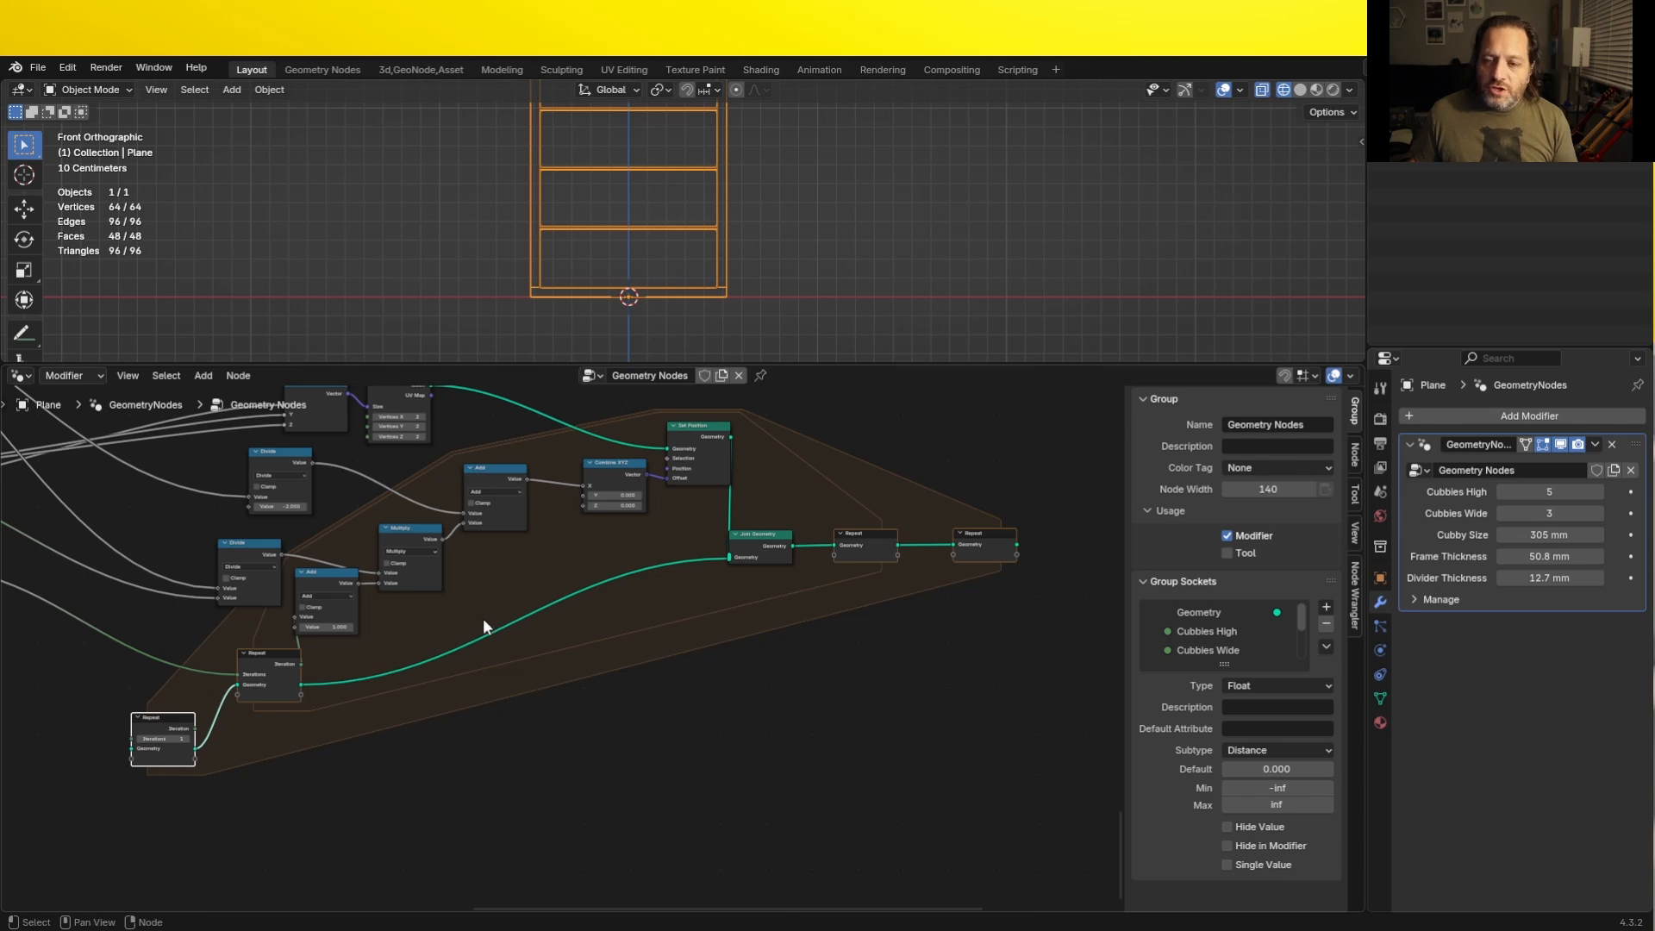
pyautogui.moveTo(629, 601); pyautogui.dragTo(631, 676, button='middle')
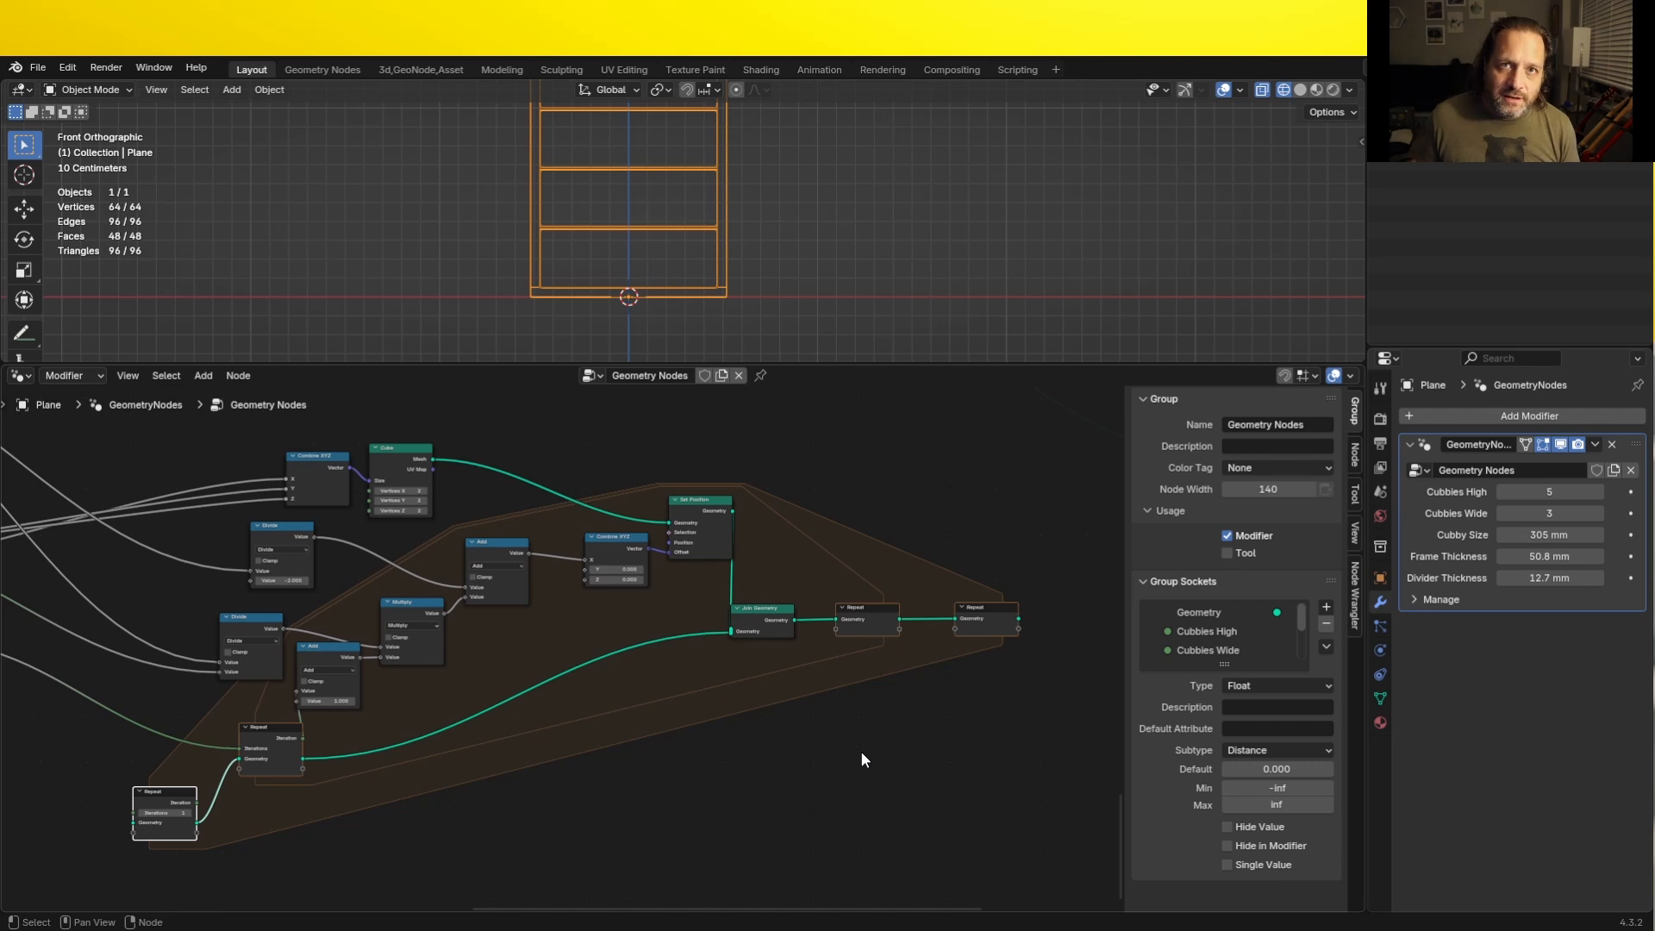
pyautogui.scroll(-3, 862, 732)
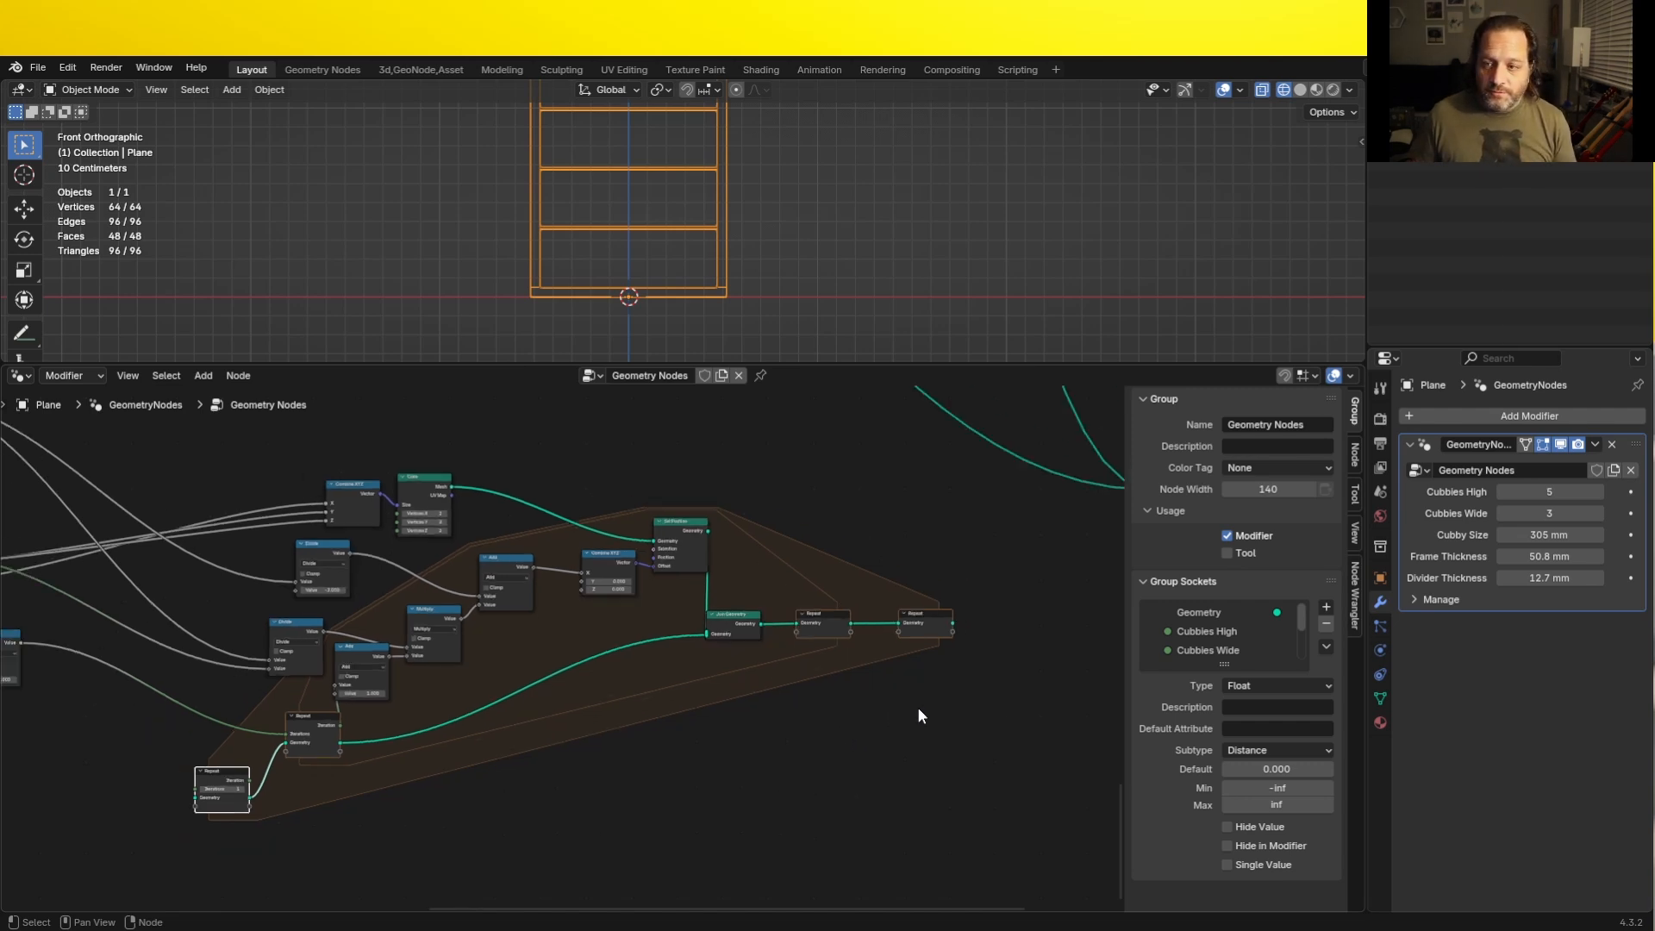
pyautogui.moveTo(803, 655); pyautogui.dragTo(959, 549)
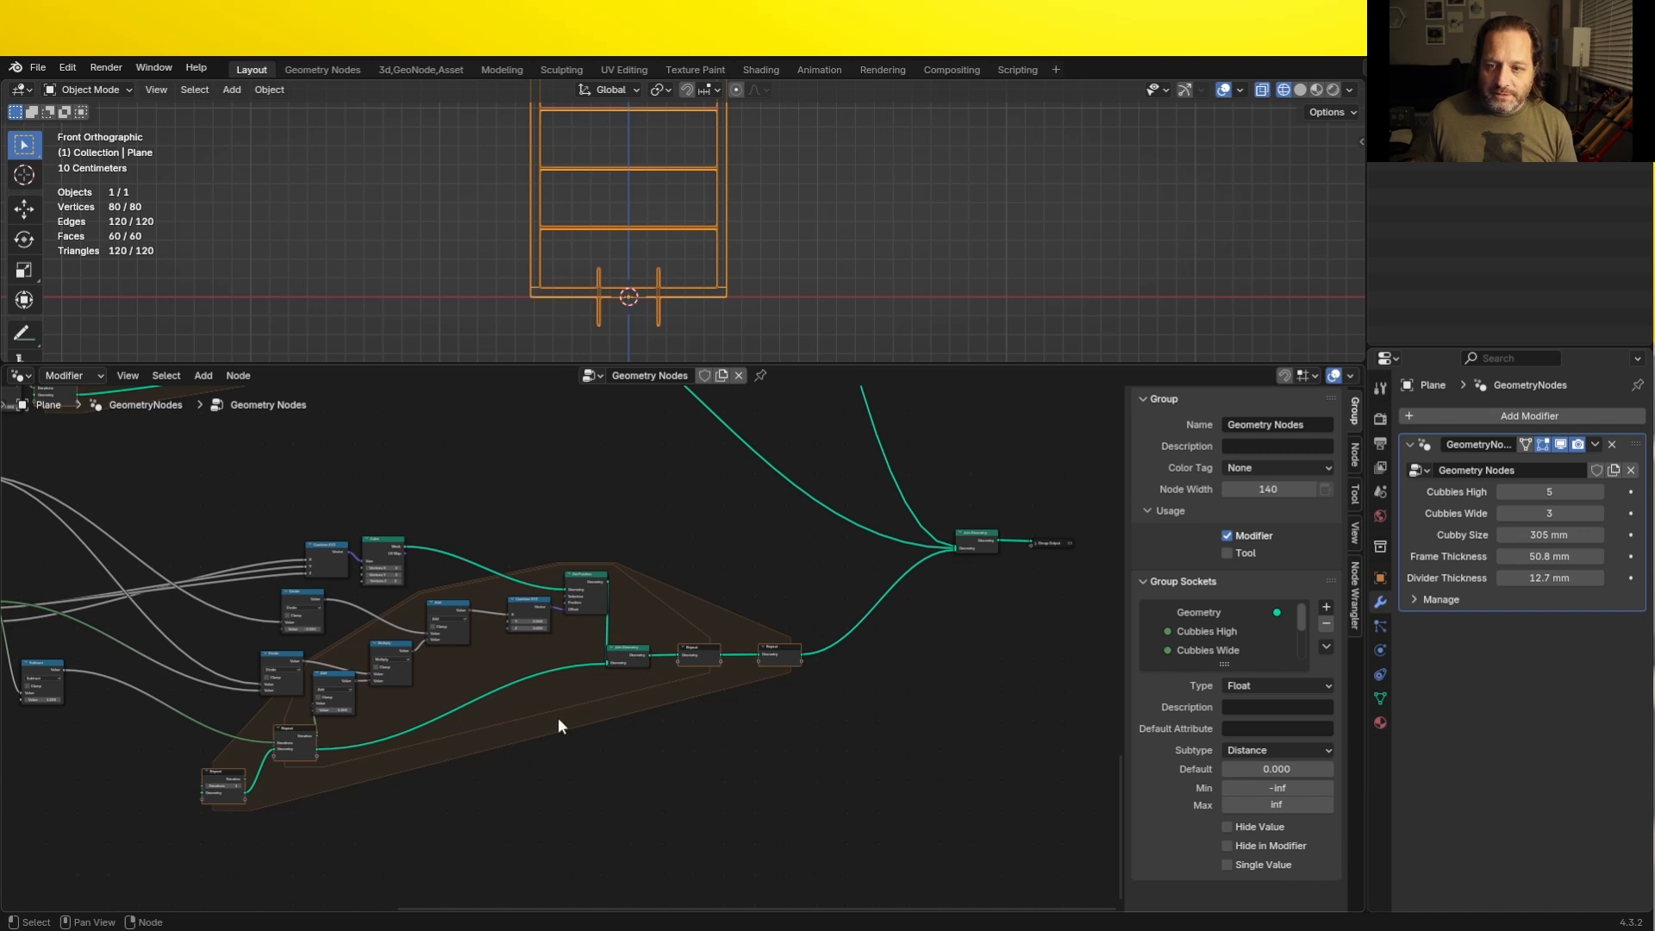
# - Hide the node editor's sidebar and connect Cubbies High to the outer Repeat zone's Iterations
pyautogui.scroll(4, 557, 717)
pyautogui.keyDown('shift'); pyautogui.moveTo(566, 699); pyautogui.dragTo(684, 702, button='middle'); pyautogui.keyUp('shift')
pyautogui.press('n')
pyautogui.keyDown('shift'); pyautogui.moveTo(462, 644); pyautogui.dragTo(560, 662, button='middle'); pyautogui.keyUp('shift')
pyautogui.scroll(2, 500, 676)
pyautogui.scroll(1, 559, 673)
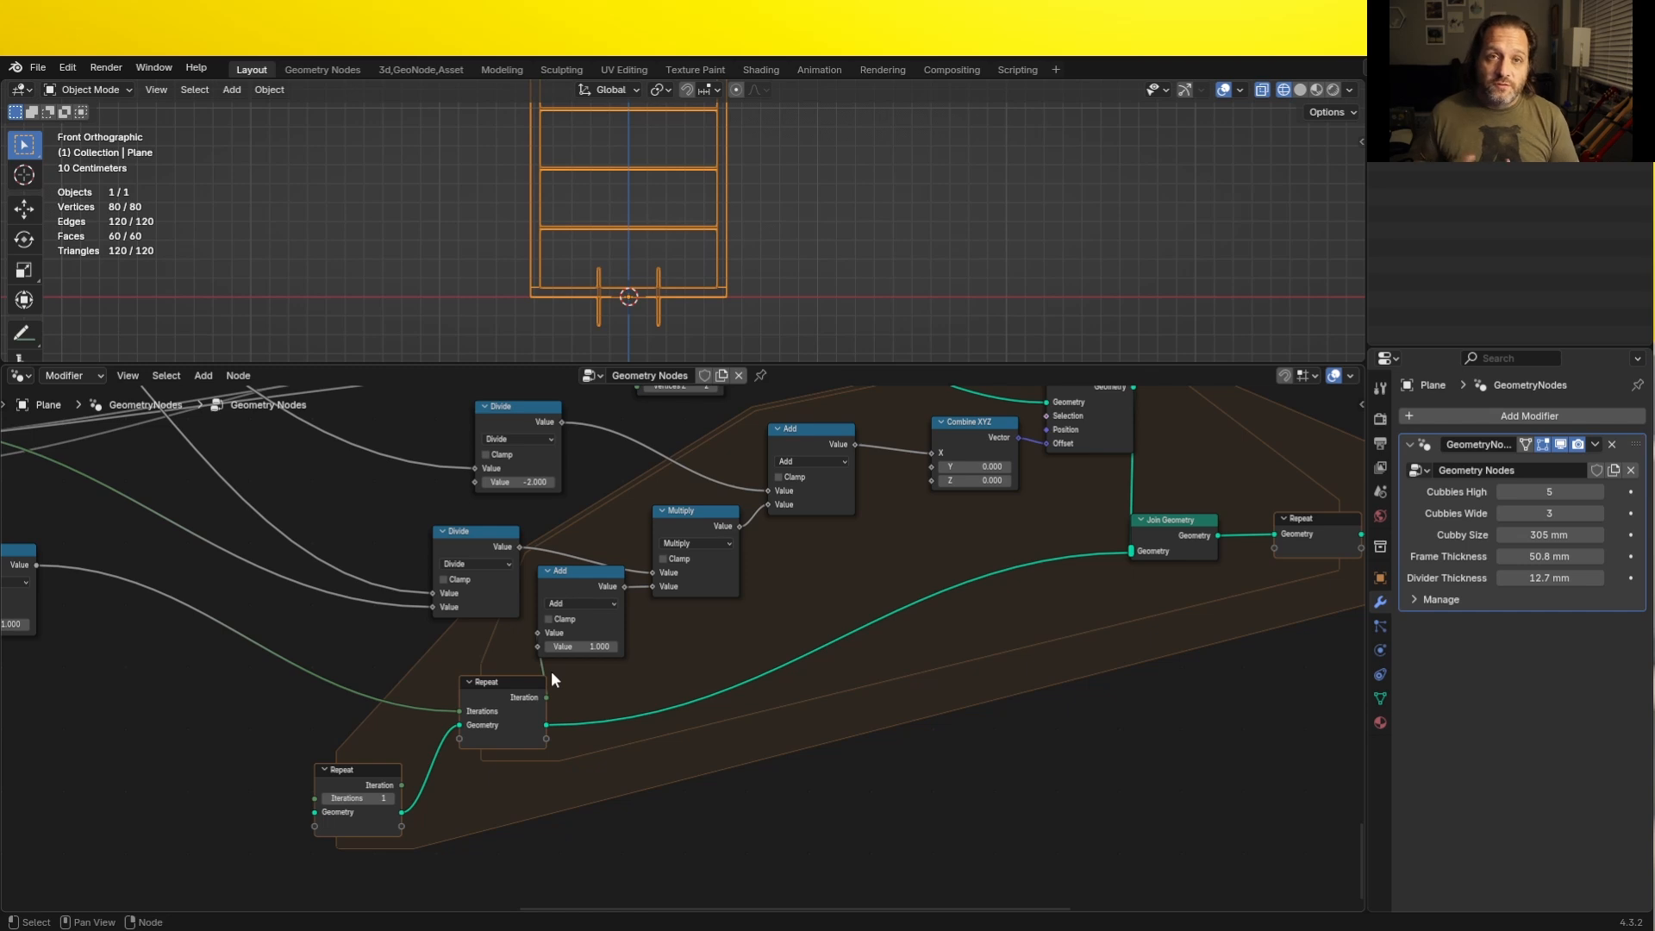
pyautogui.scroll(-1, 804, 247)
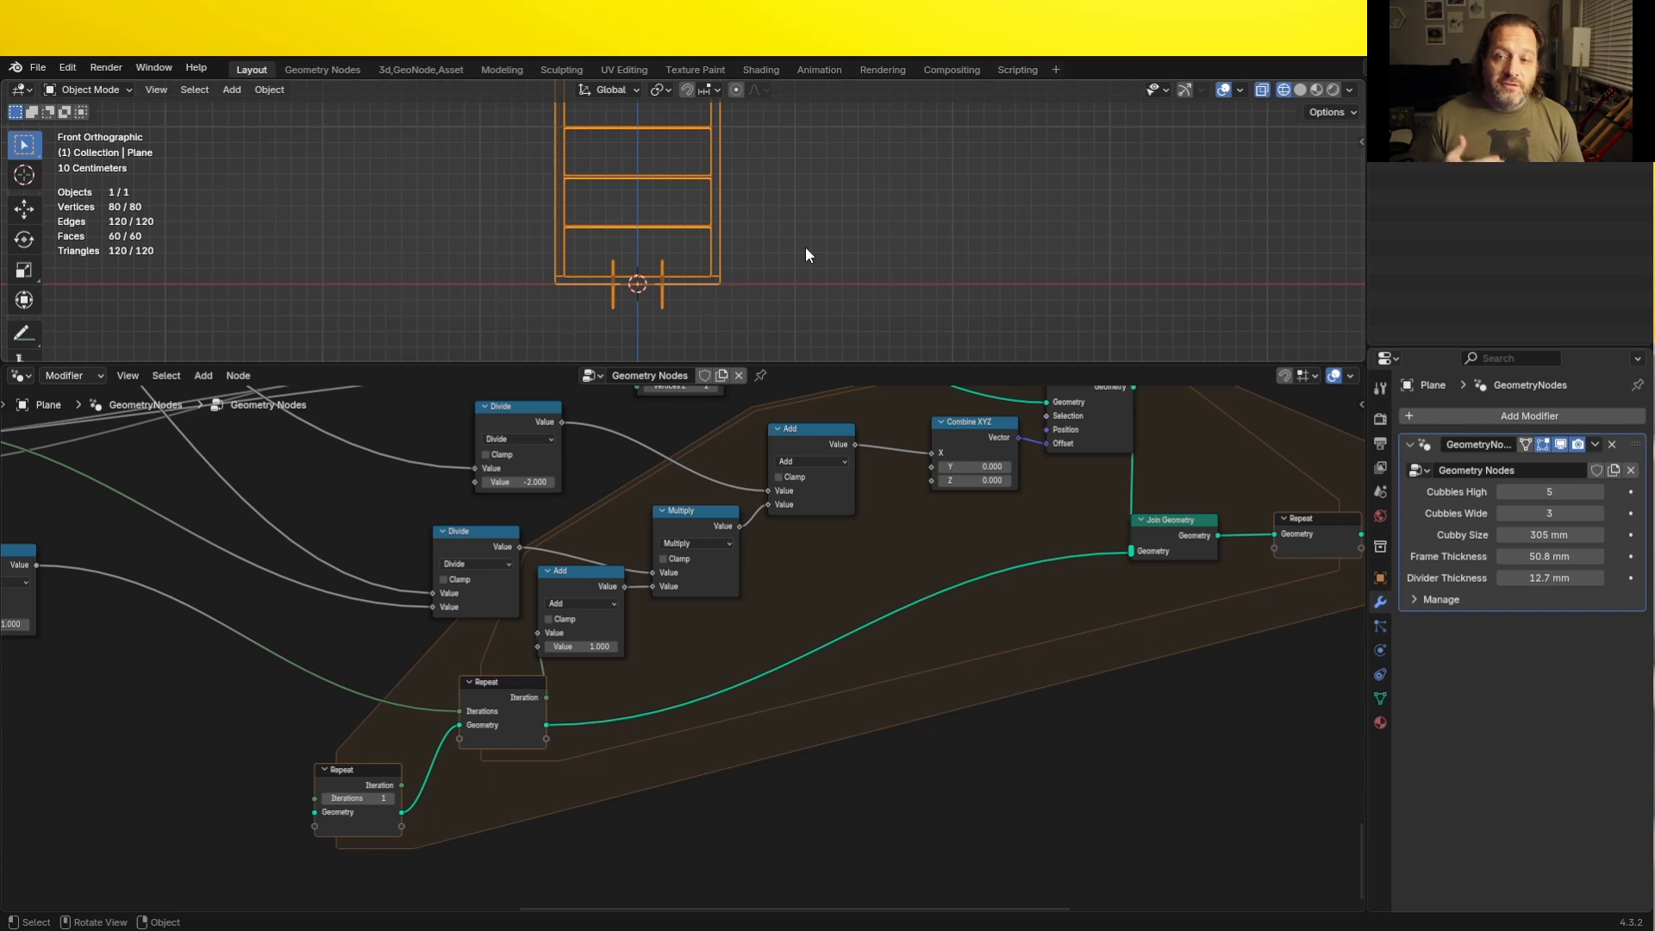
pyautogui.moveTo(275, 675); pyautogui.dragTo(488, 691, button='middle')
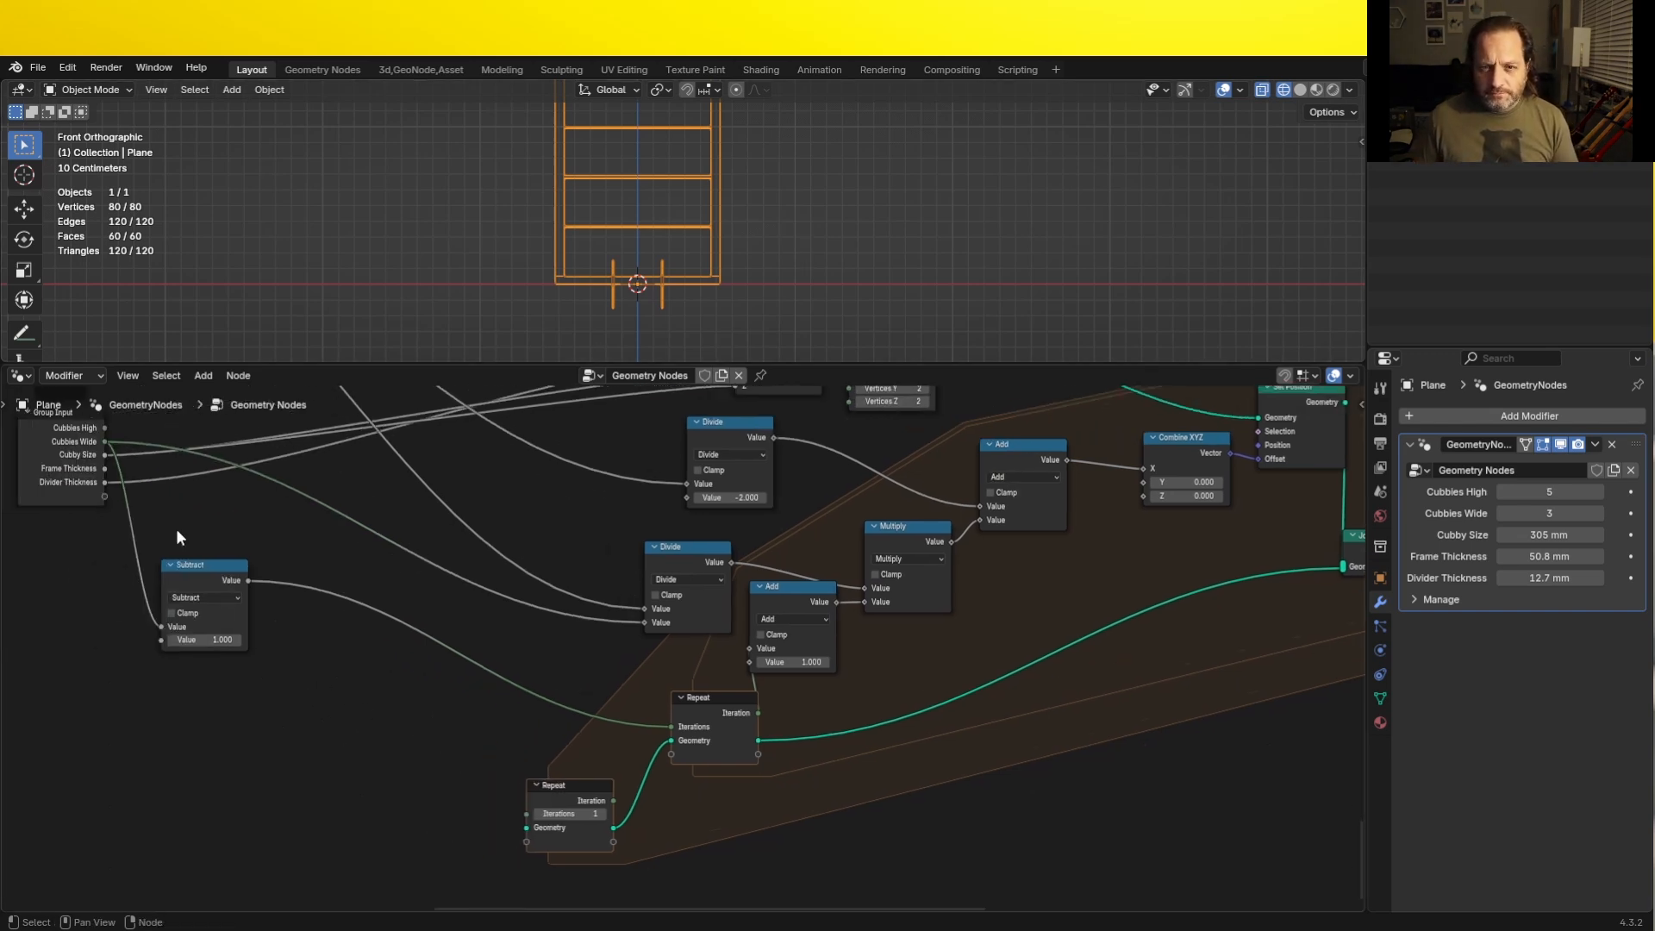
pyautogui.moveTo(100, 437); pyautogui.dragTo(527, 814)
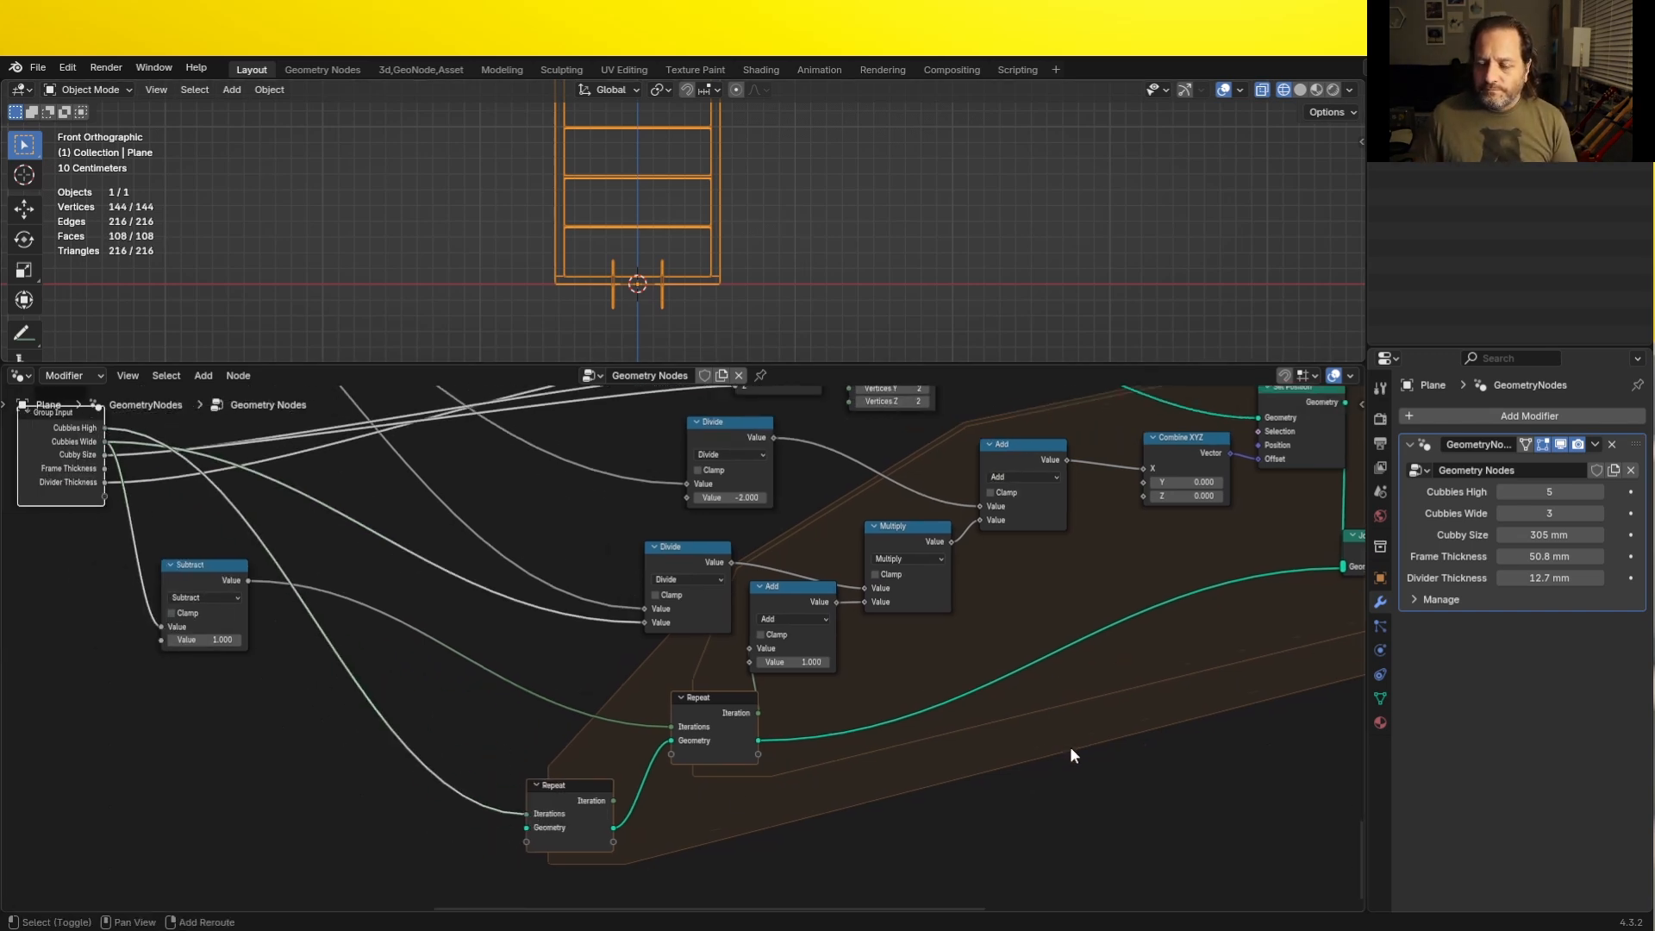
# - Try raising the vertical dividers by setting the Combine XYZ node's Z offset to 0.210, and undo it
pyautogui.moveTo(1068, 746); pyautogui.dragTo(679, 753, button='middle')
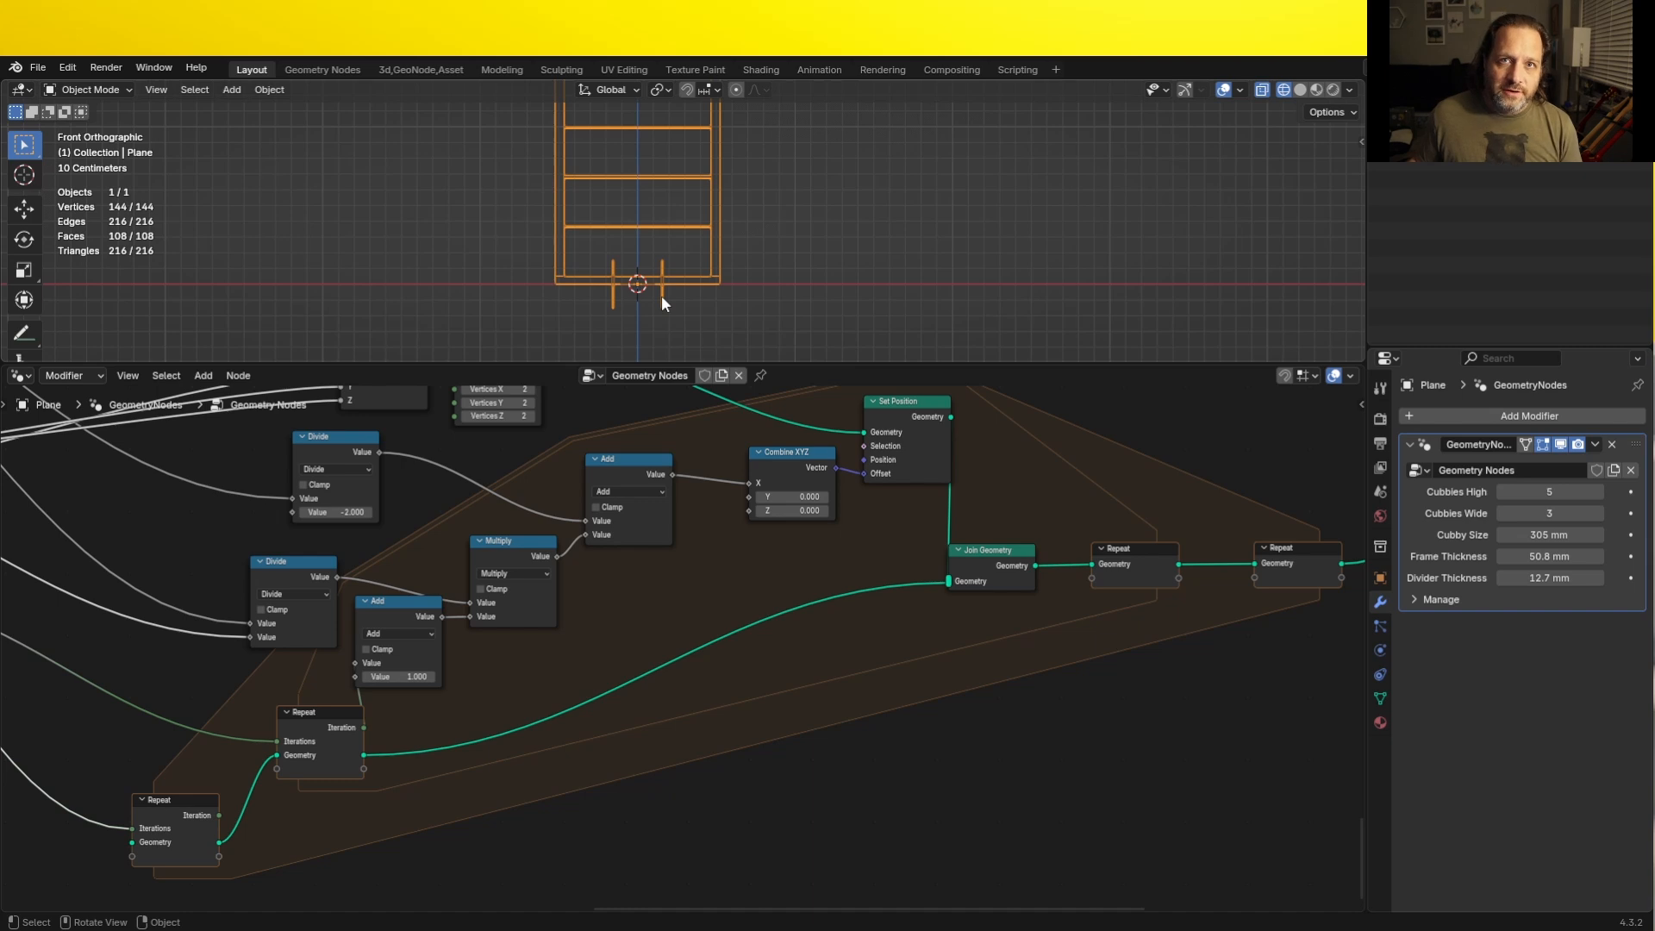
pyautogui.scroll(5, 665, 295)
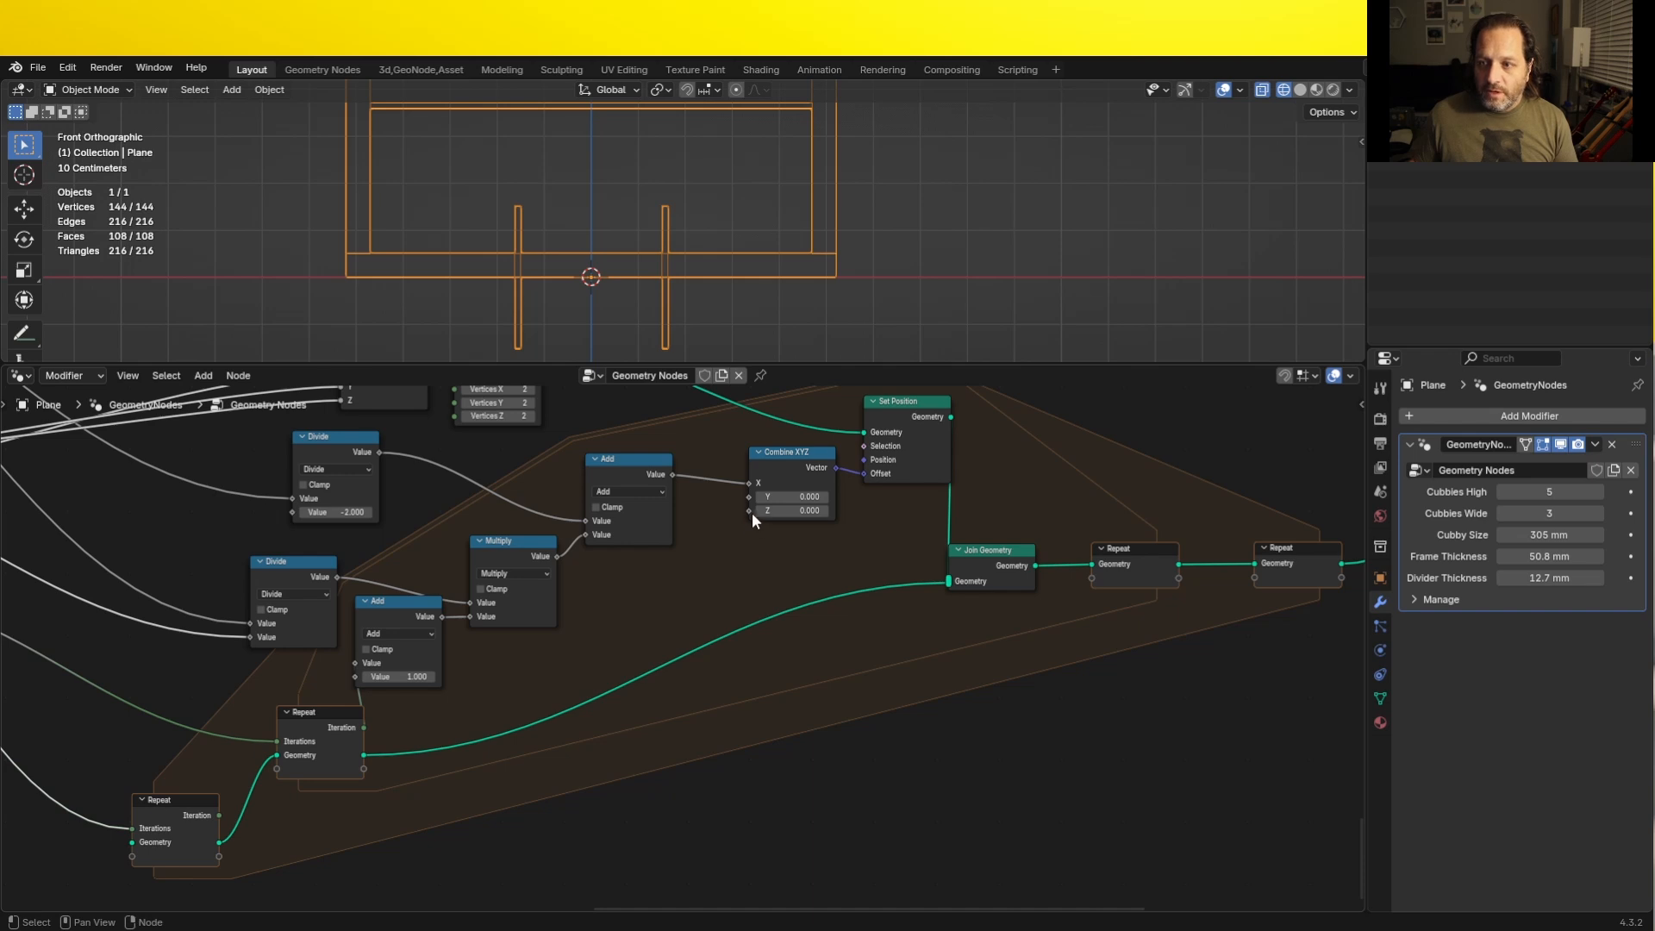
pyautogui.moveTo(786, 470); pyautogui.dragTo(756, 491)
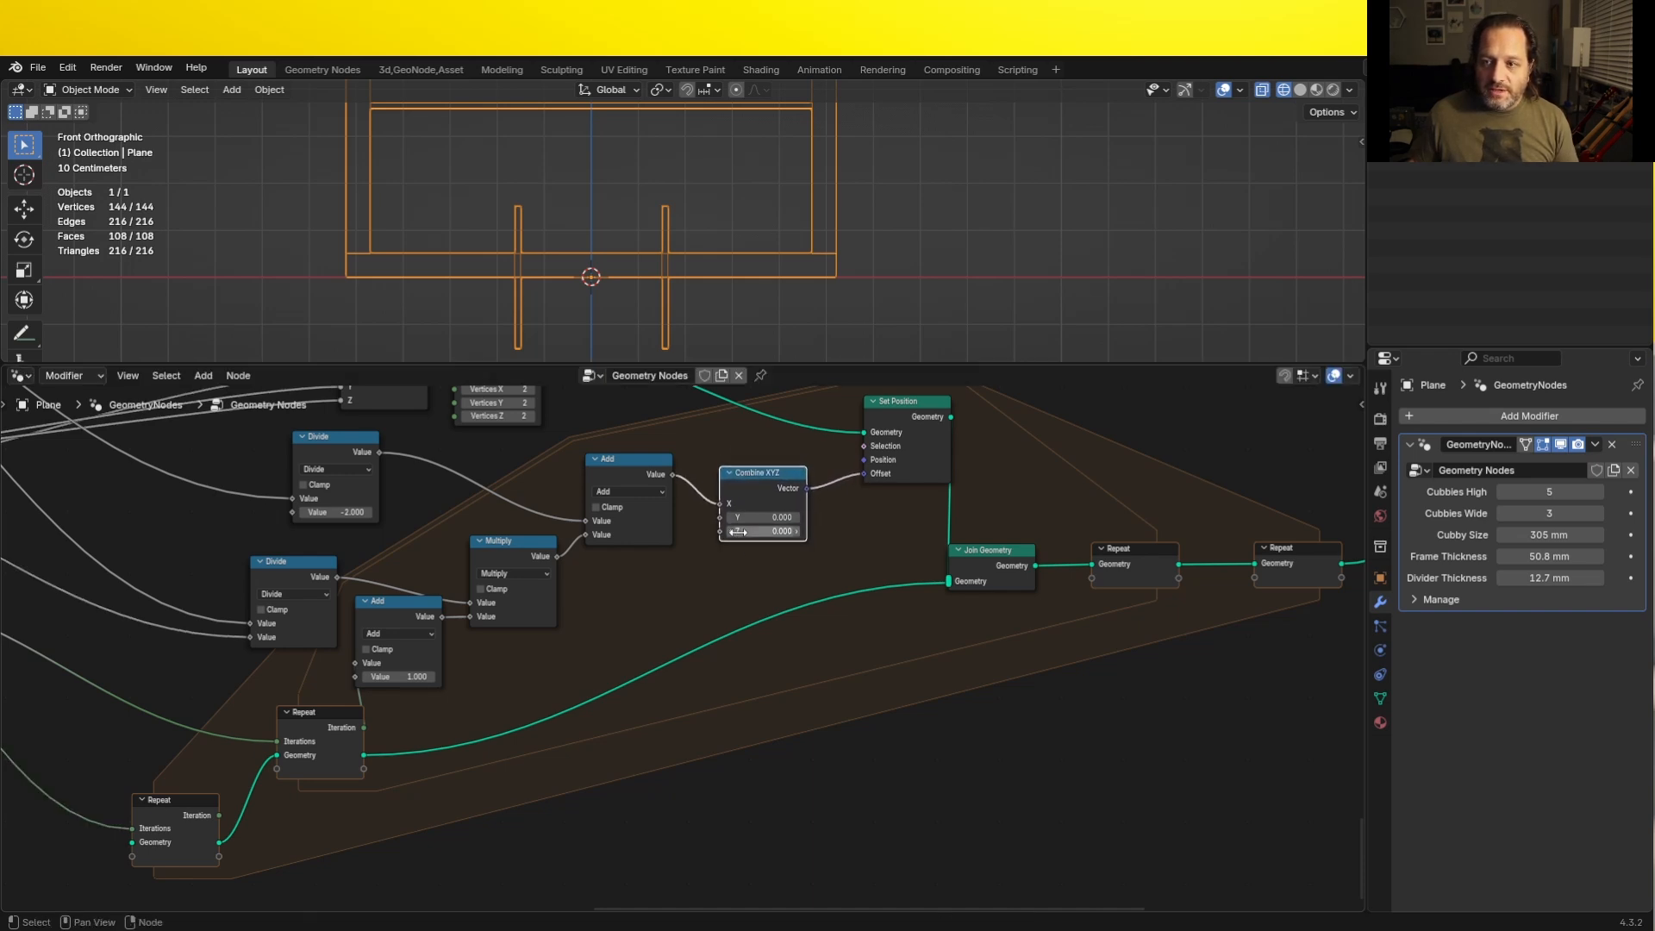
pyautogui.click(784, 531)
pyautogui.write('0.08')
pyautogui.press('Return')
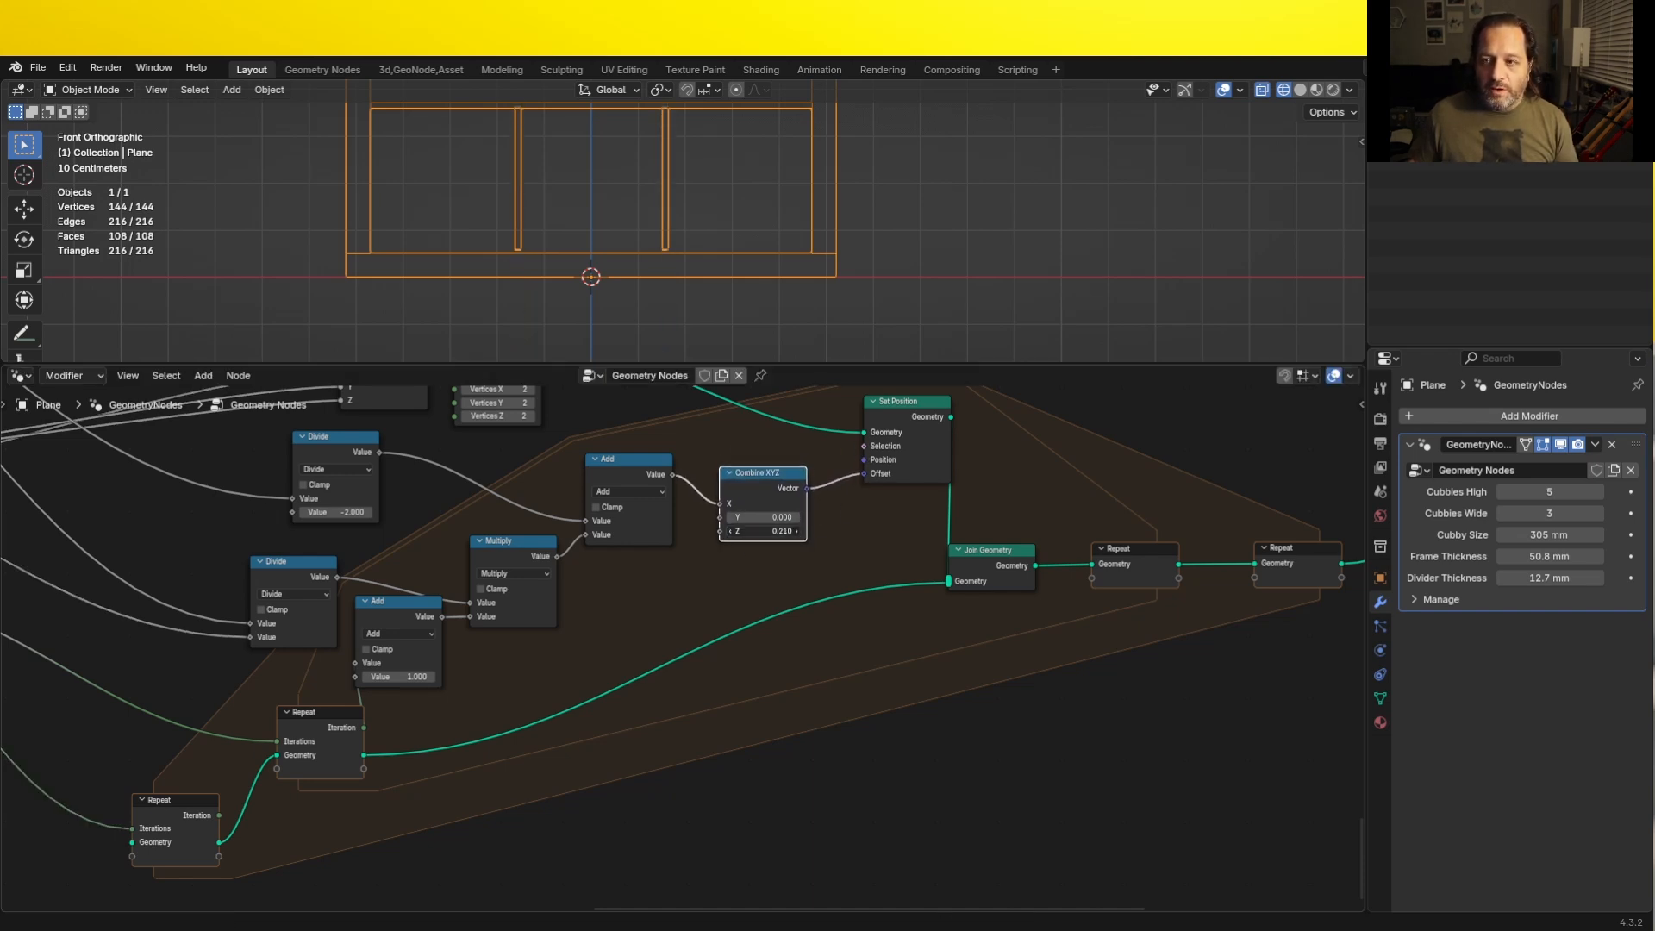
pyautogui.moveTo(784, 530)
pyautogui.mouseDown()
pyautogui.moveTo(753, 531)
pyautogui.moveTo(787, 531)
pyautogui.mouseUp()
pyautogui.hotkey('ctrl', 'z')
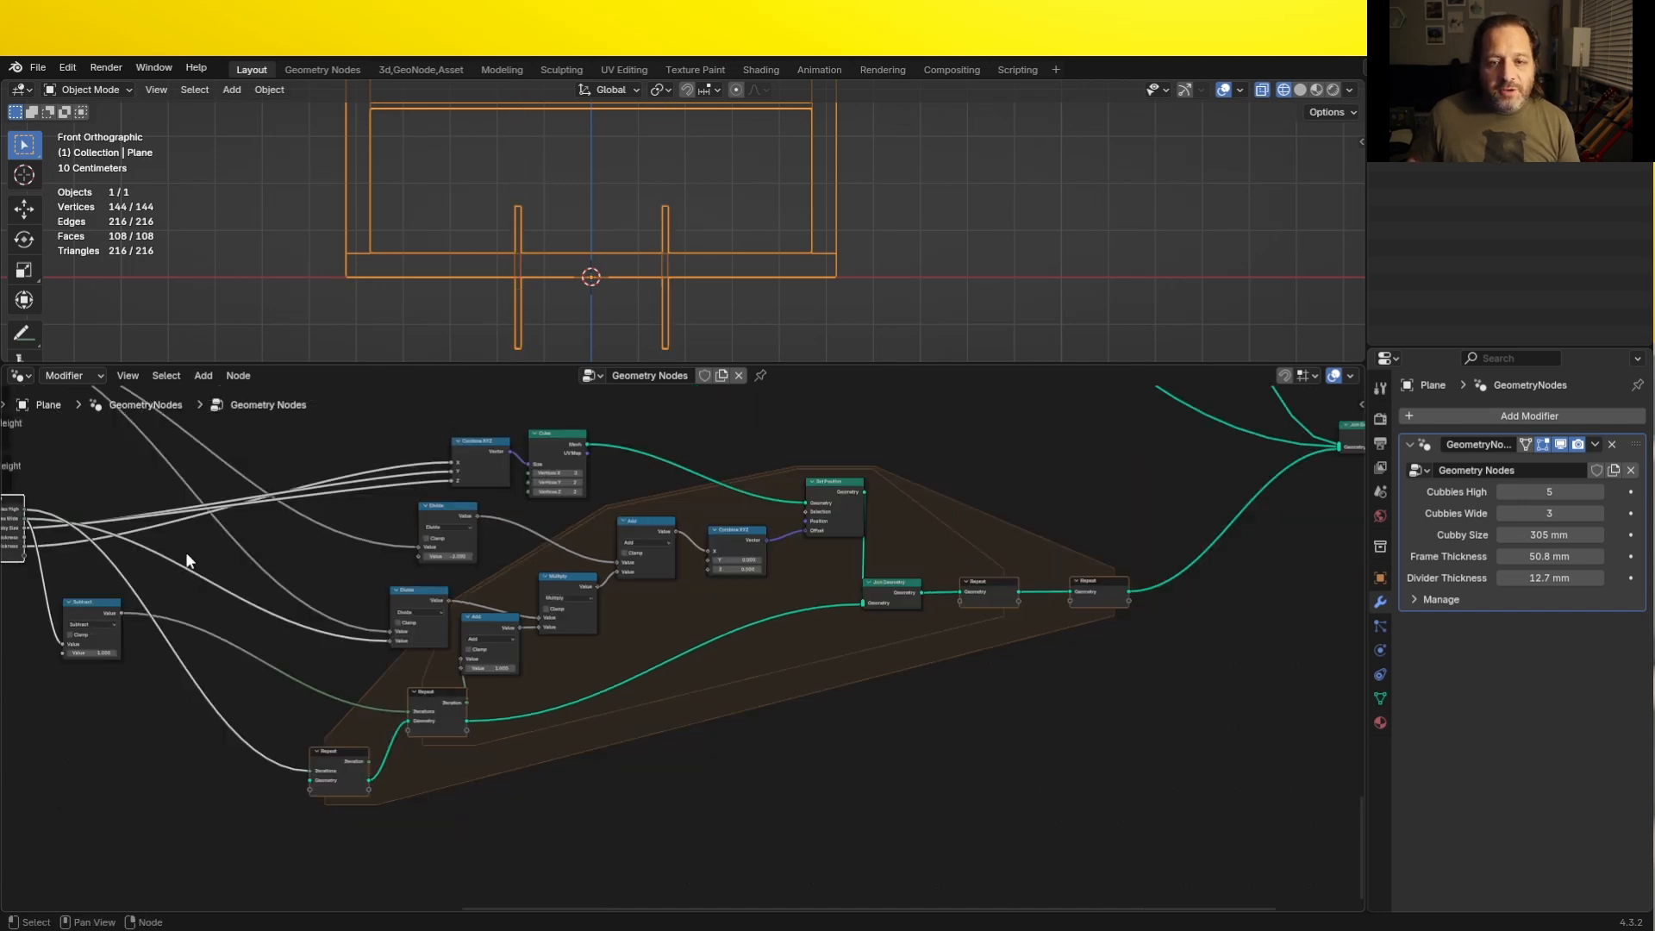
# - Duplicate the Group Input node into the outer Repeat zone and connect its Frame Thickness to the Combine XYZ node's Z
pyautogui.moveTo(97, 569); pyautogui.dragTo(156, 558, button='middle')
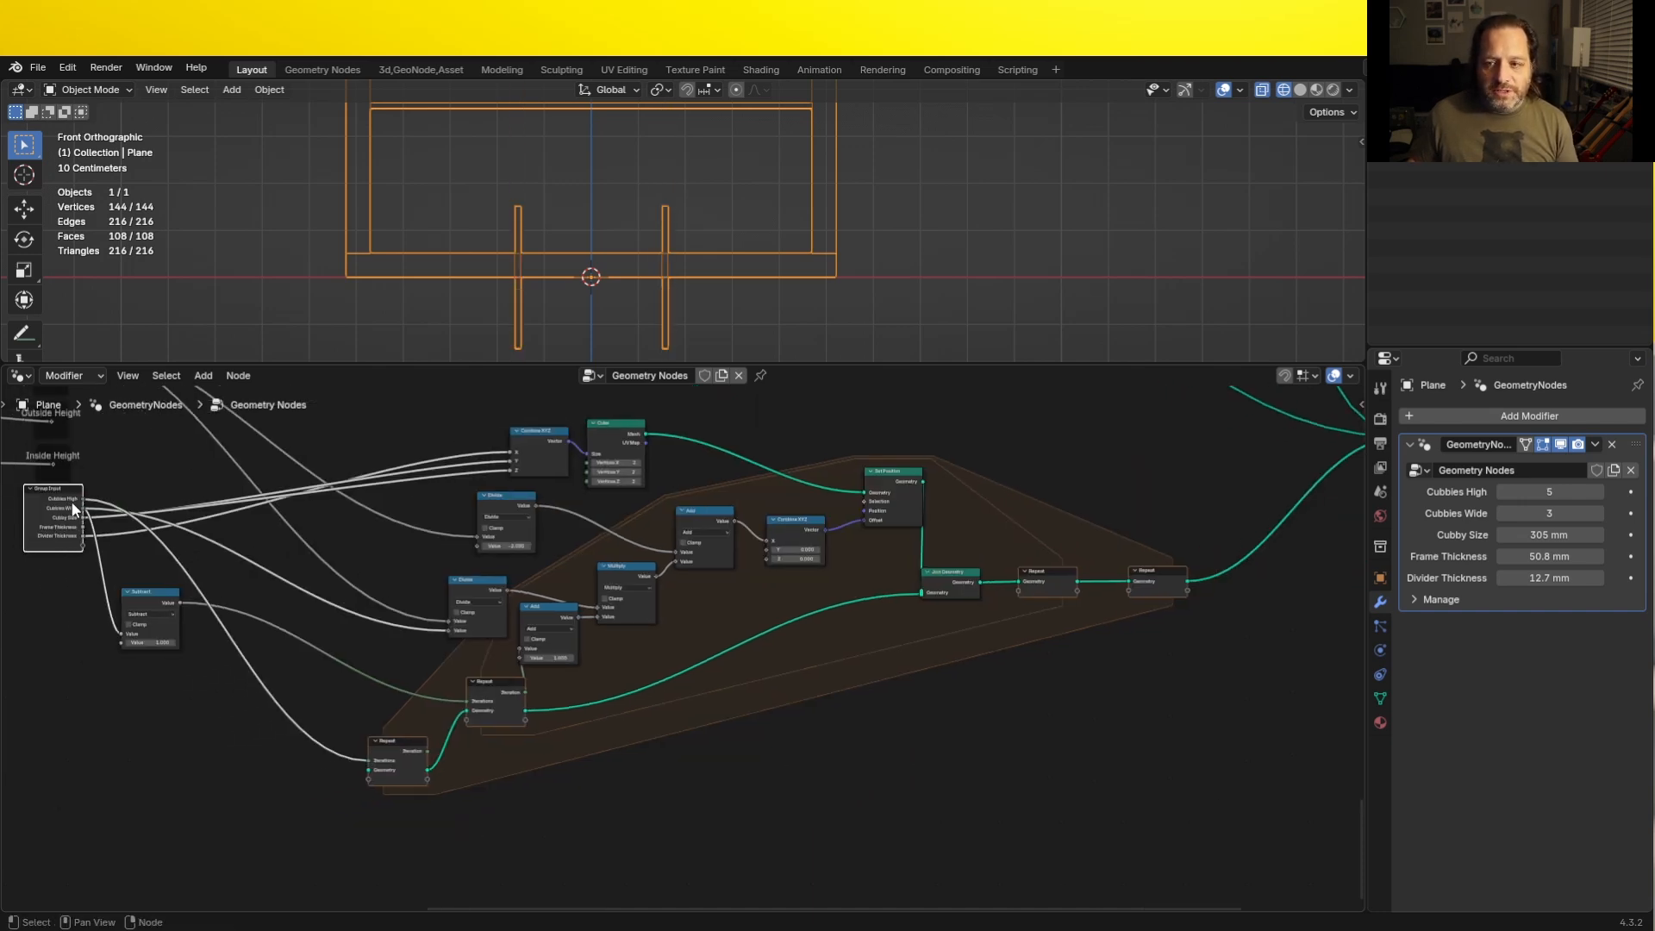
pyautogui.hotkey('shift', 'd')
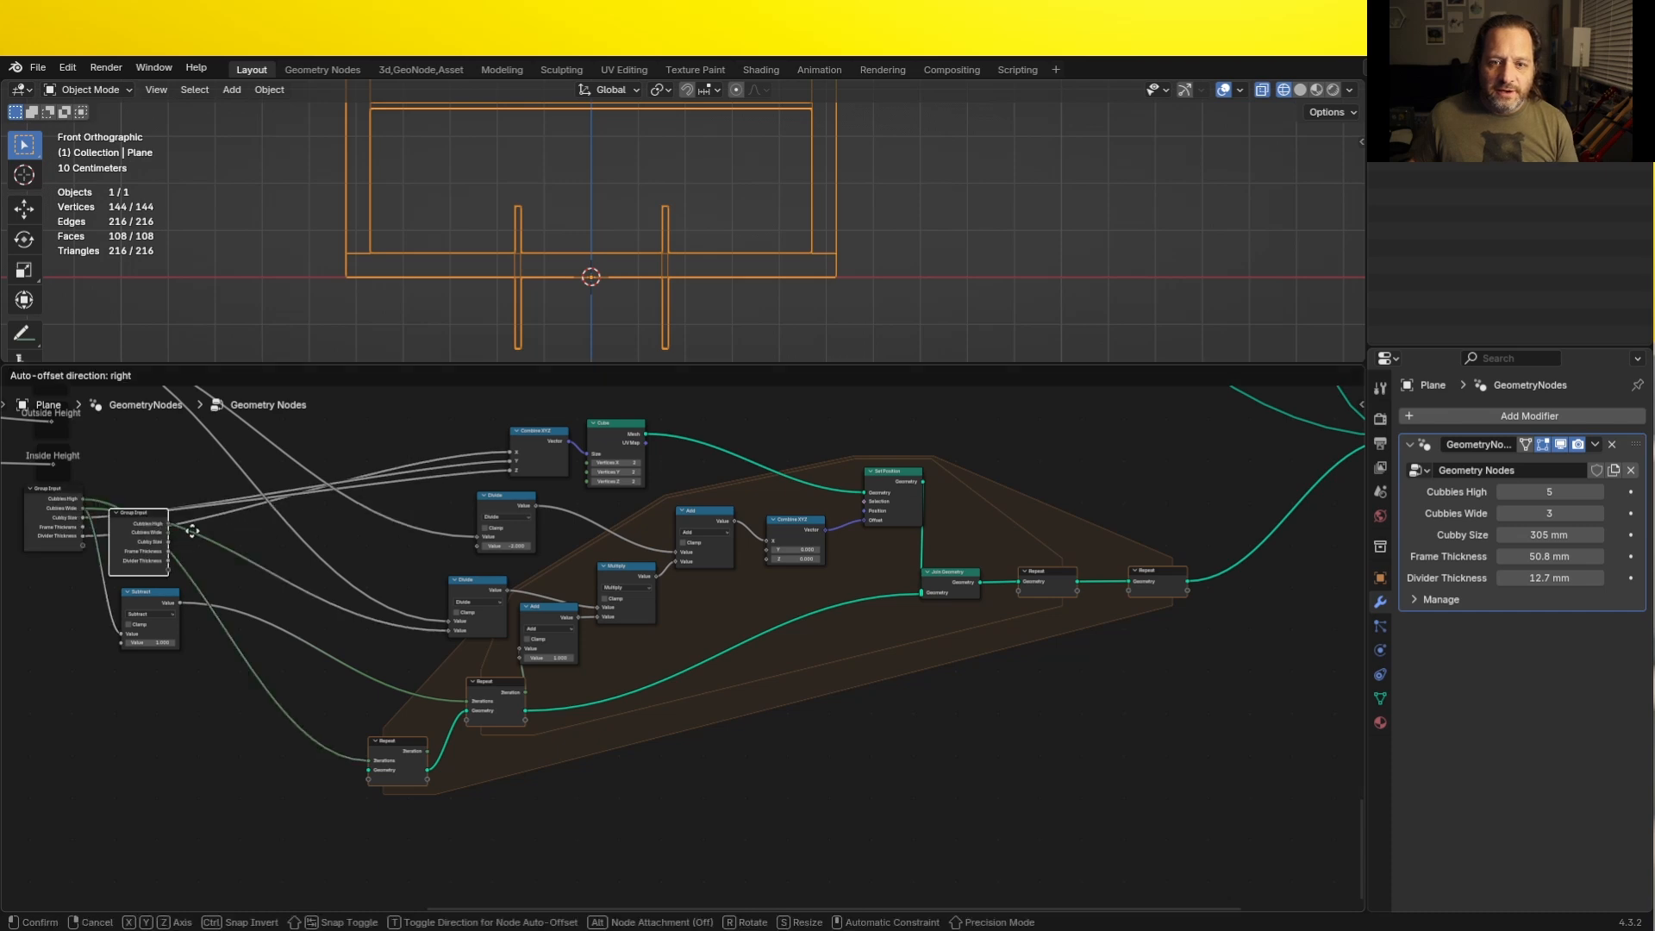
pyautogui.click(728, 608)
pyautogui.scroll(3, 577, 665)
pyautogui.moveTo(582, 669)
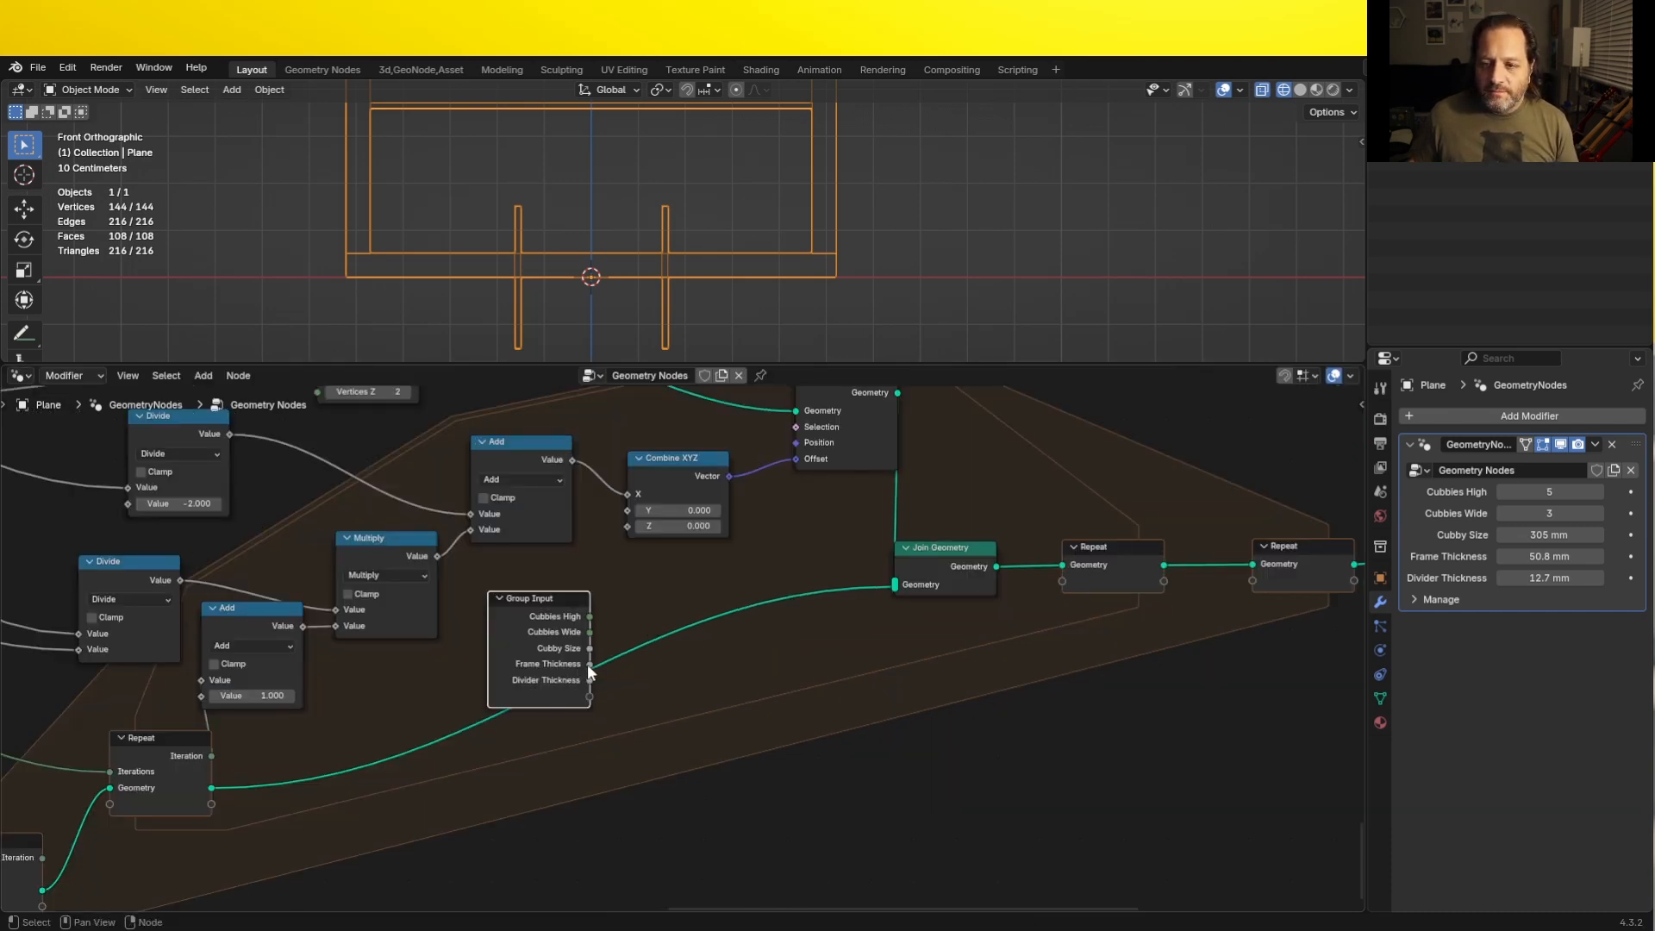
pyautogui.moveTo(588, 663); pyautogui.dragTo(635, 524)
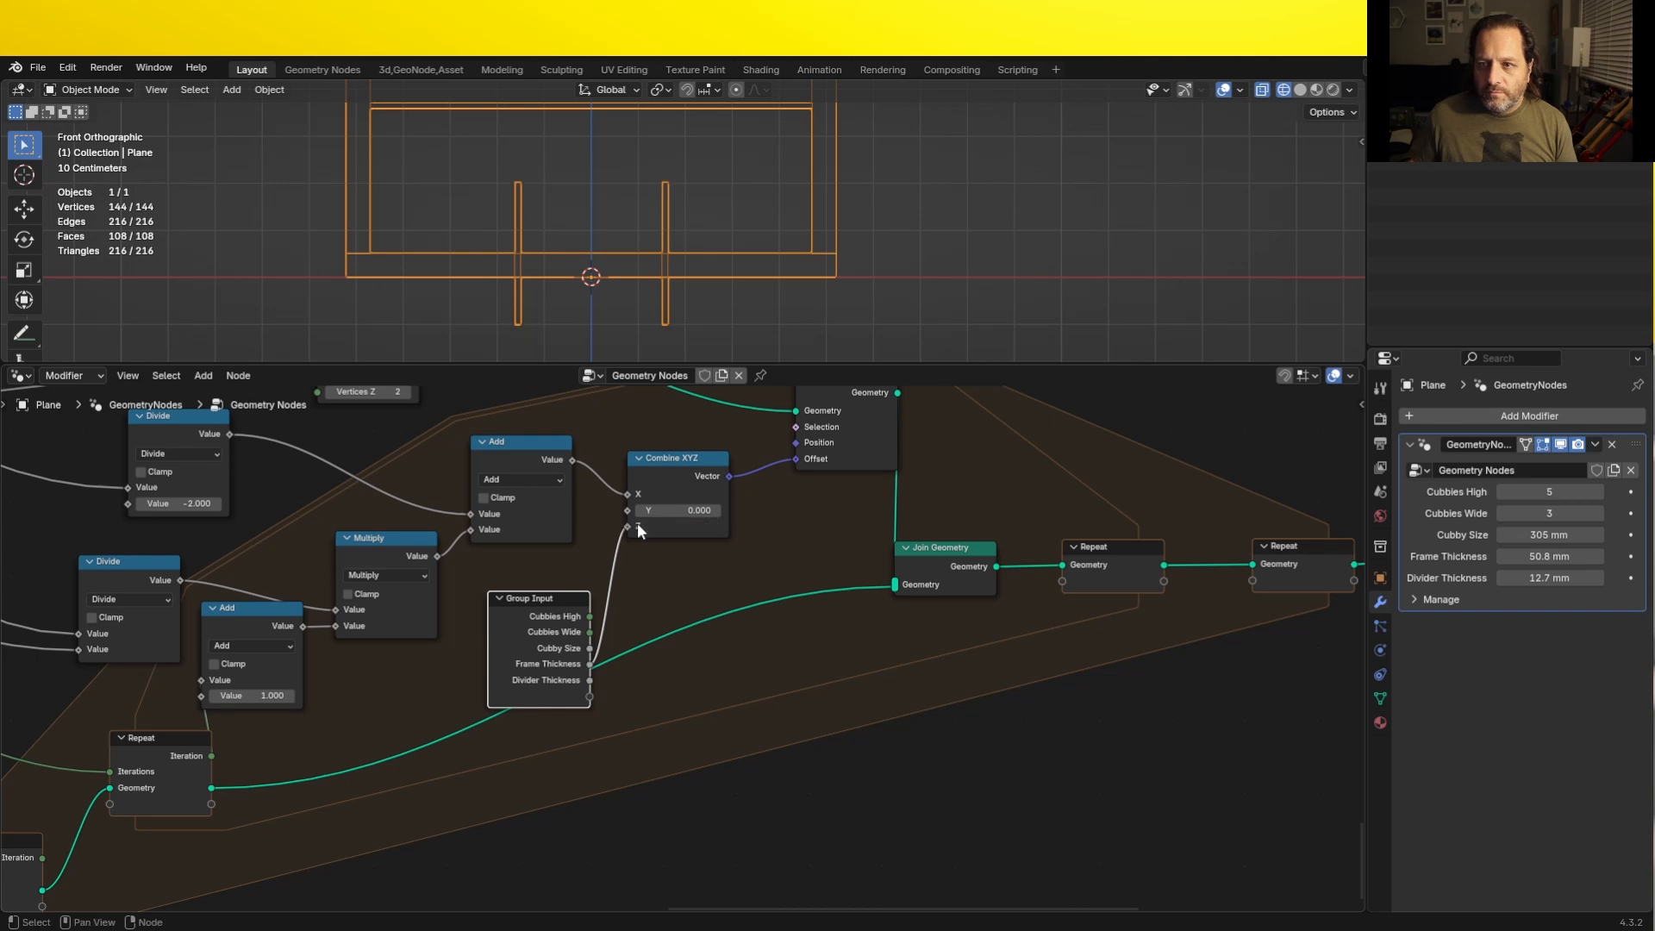
pyautogui.moveTo(534, 602); pyautogui.dragTo(459, 681)
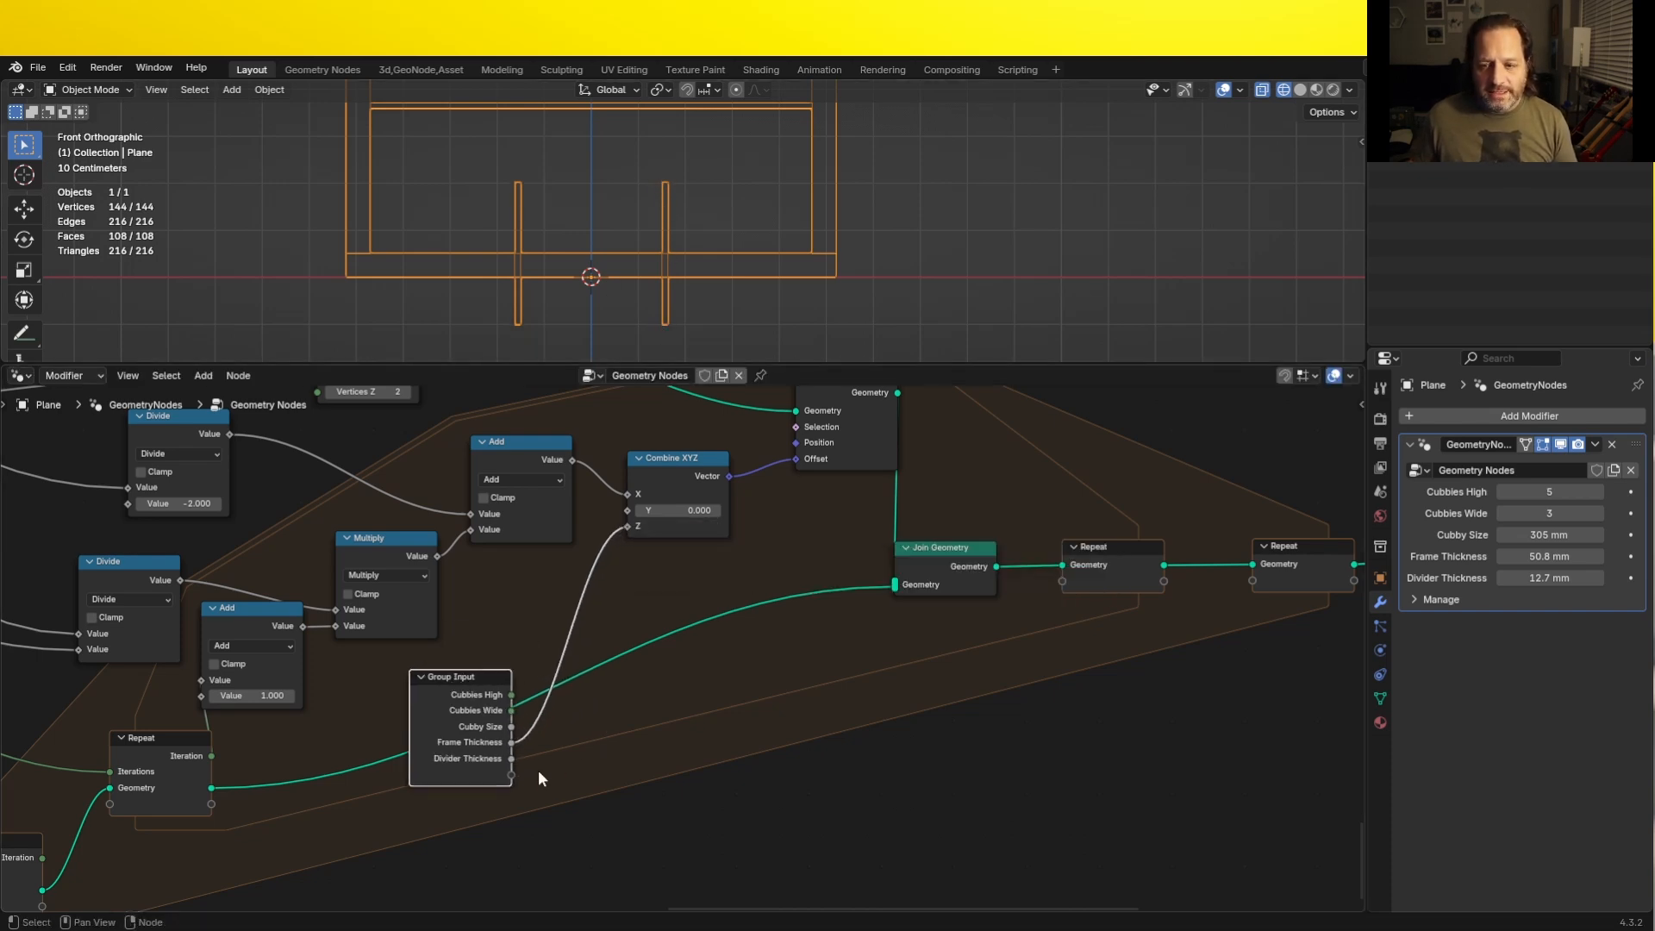
# - Add a Divide math node that divides the duplicated Group Input's Cubby Size by 2
pyautogui.hotkey('shift', 'a')
pyautogui.write('div')
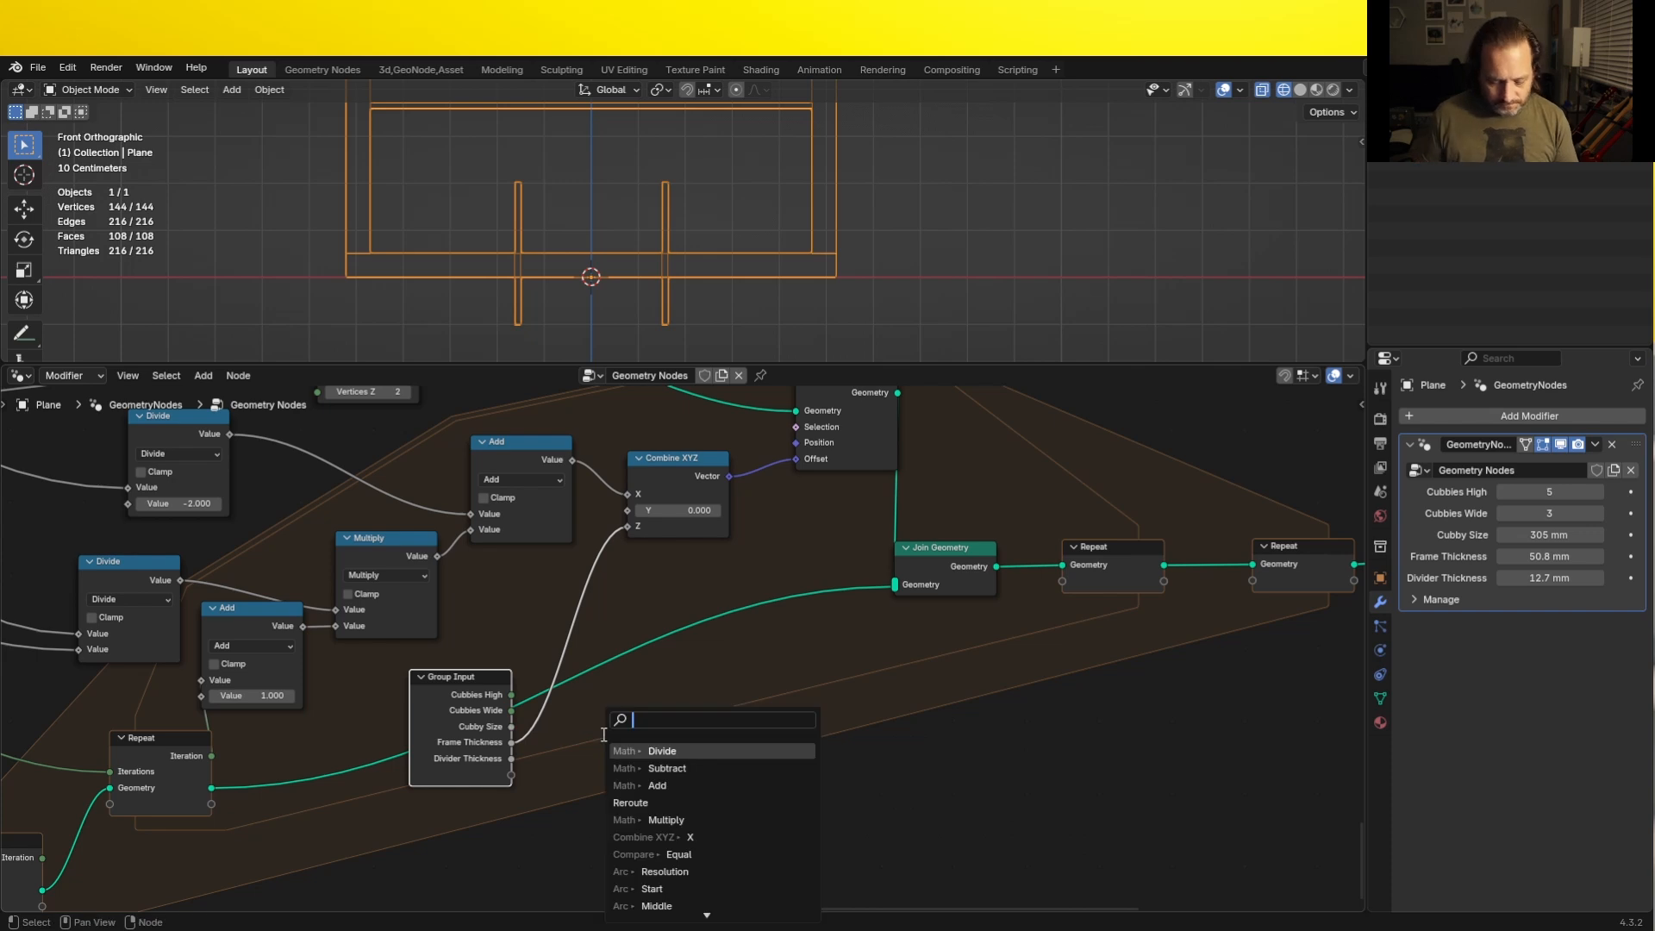
pyautogui.press('Return')
pyautogui.click(656, 752)
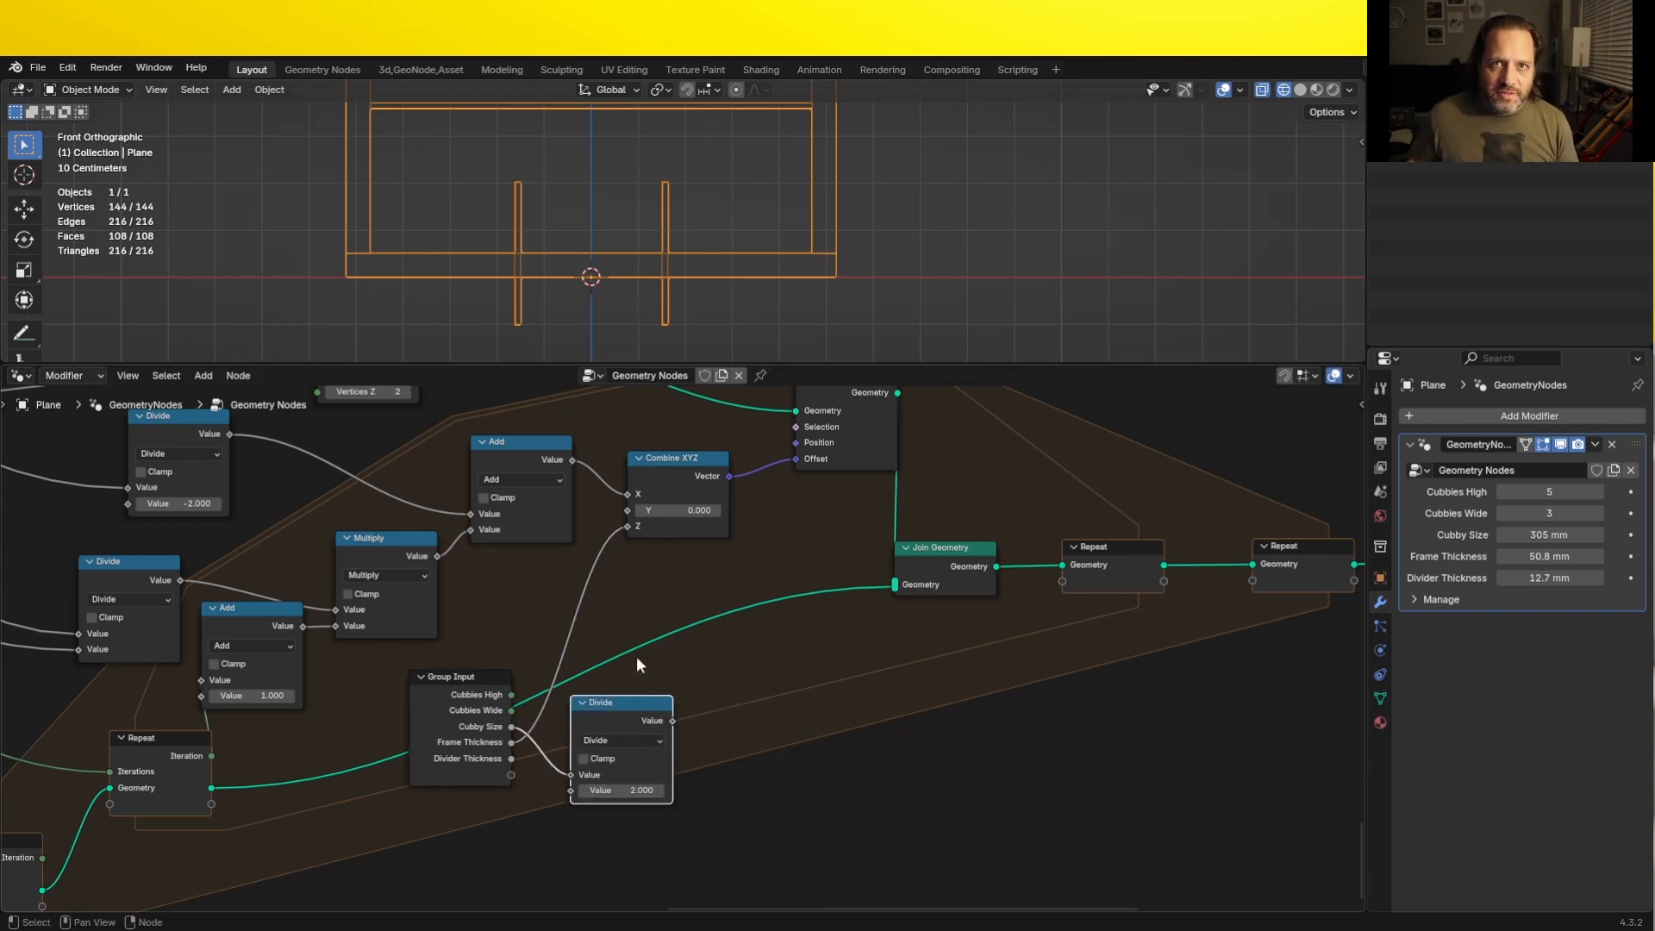
# - Duplicate the Divide as an Add node, sum Frame Thickness and half the Cubby Size, and feed the result to Combine XYZ's Z
pyautogui.hotkey('shift', 'd')
pyautogui.click(774, 687)
pyautogui.click(764, 720)
pyautogui.press('a')
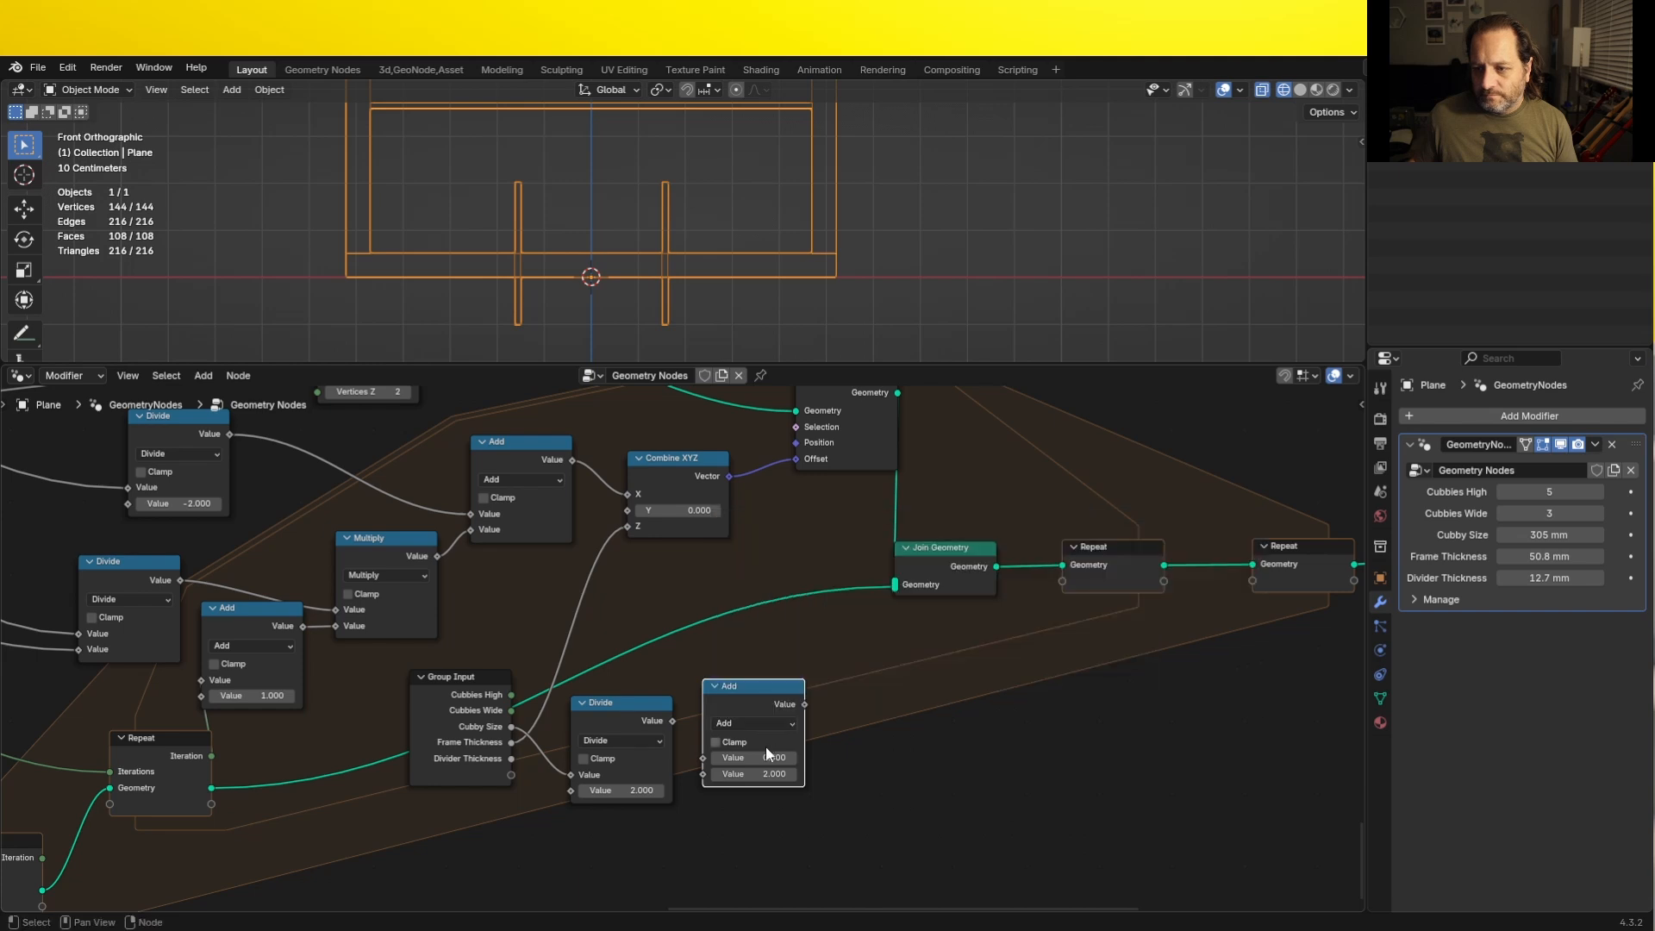
pyautogui.moveTo(673, 720); pyautogui.dragTo(702, 772)
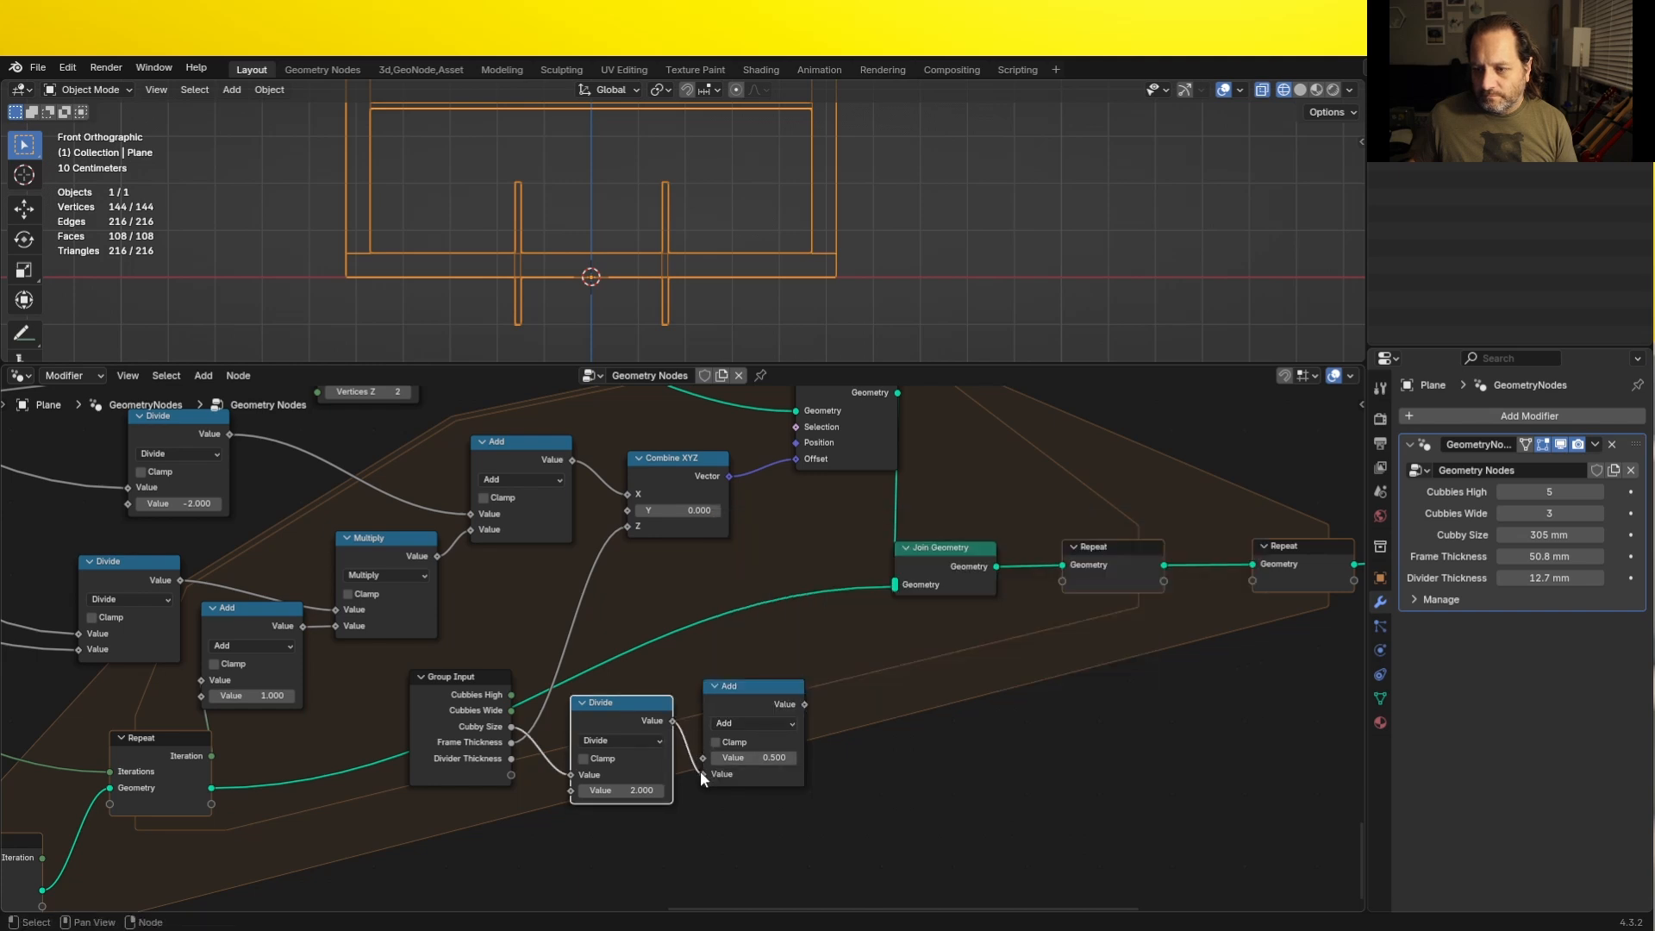
pyautogui.moveTo(626, 526); pyautogui.dragTo(696, 750)
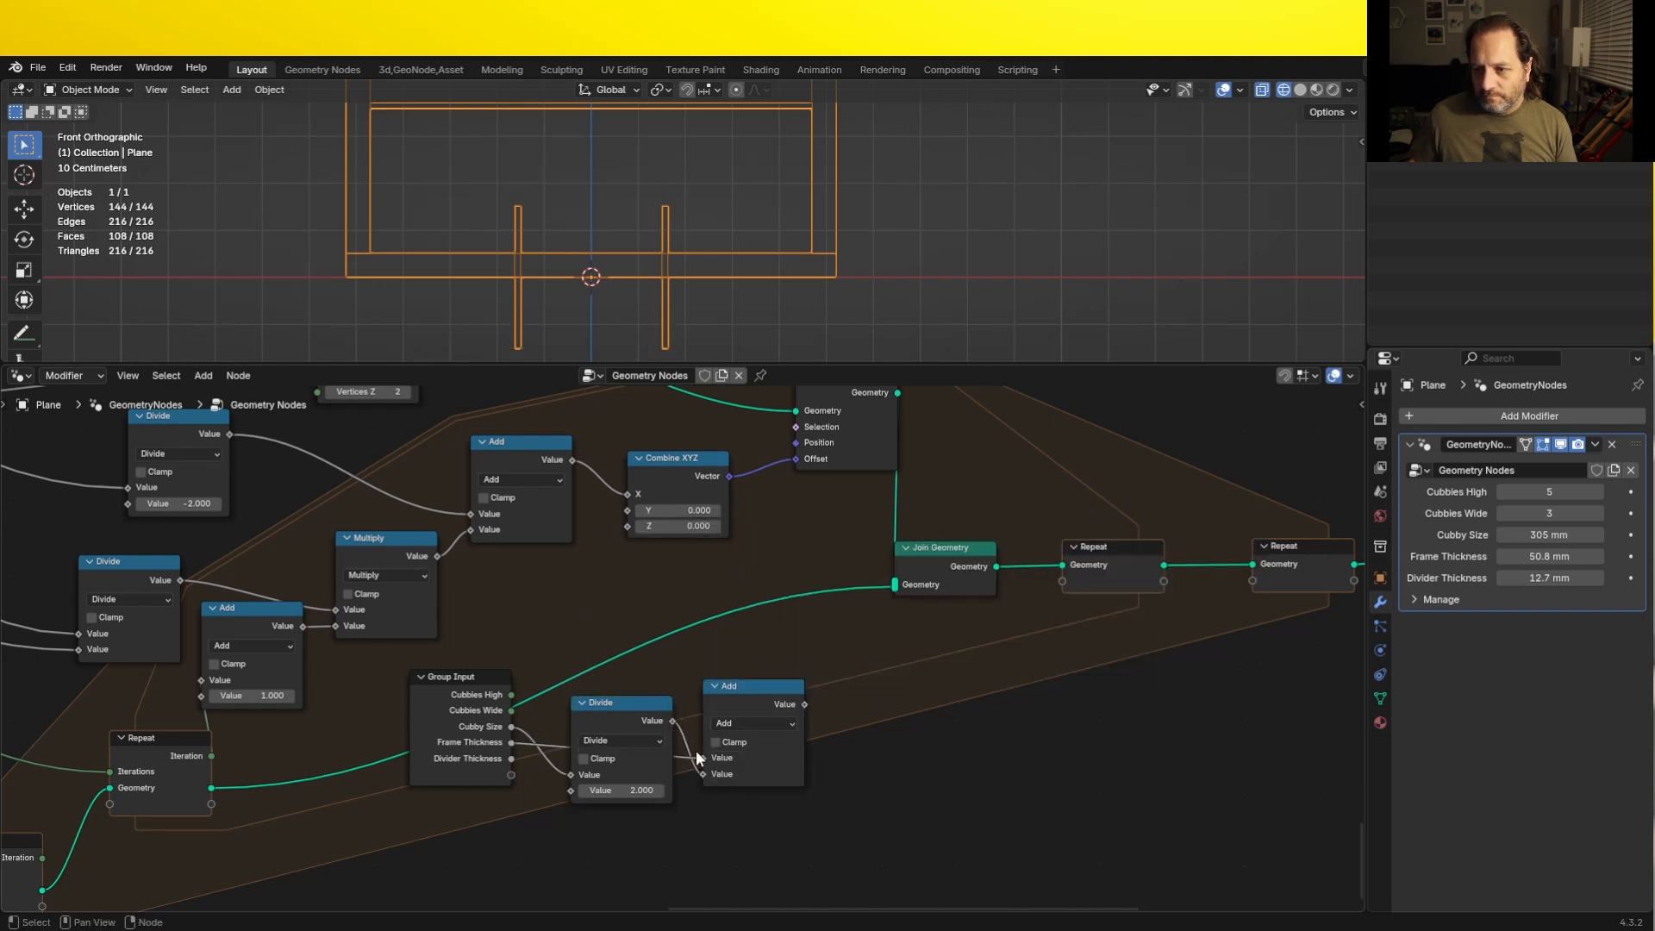
pyautogui.moveTo(808, 704); pyautogui.dragTo(628, 527)
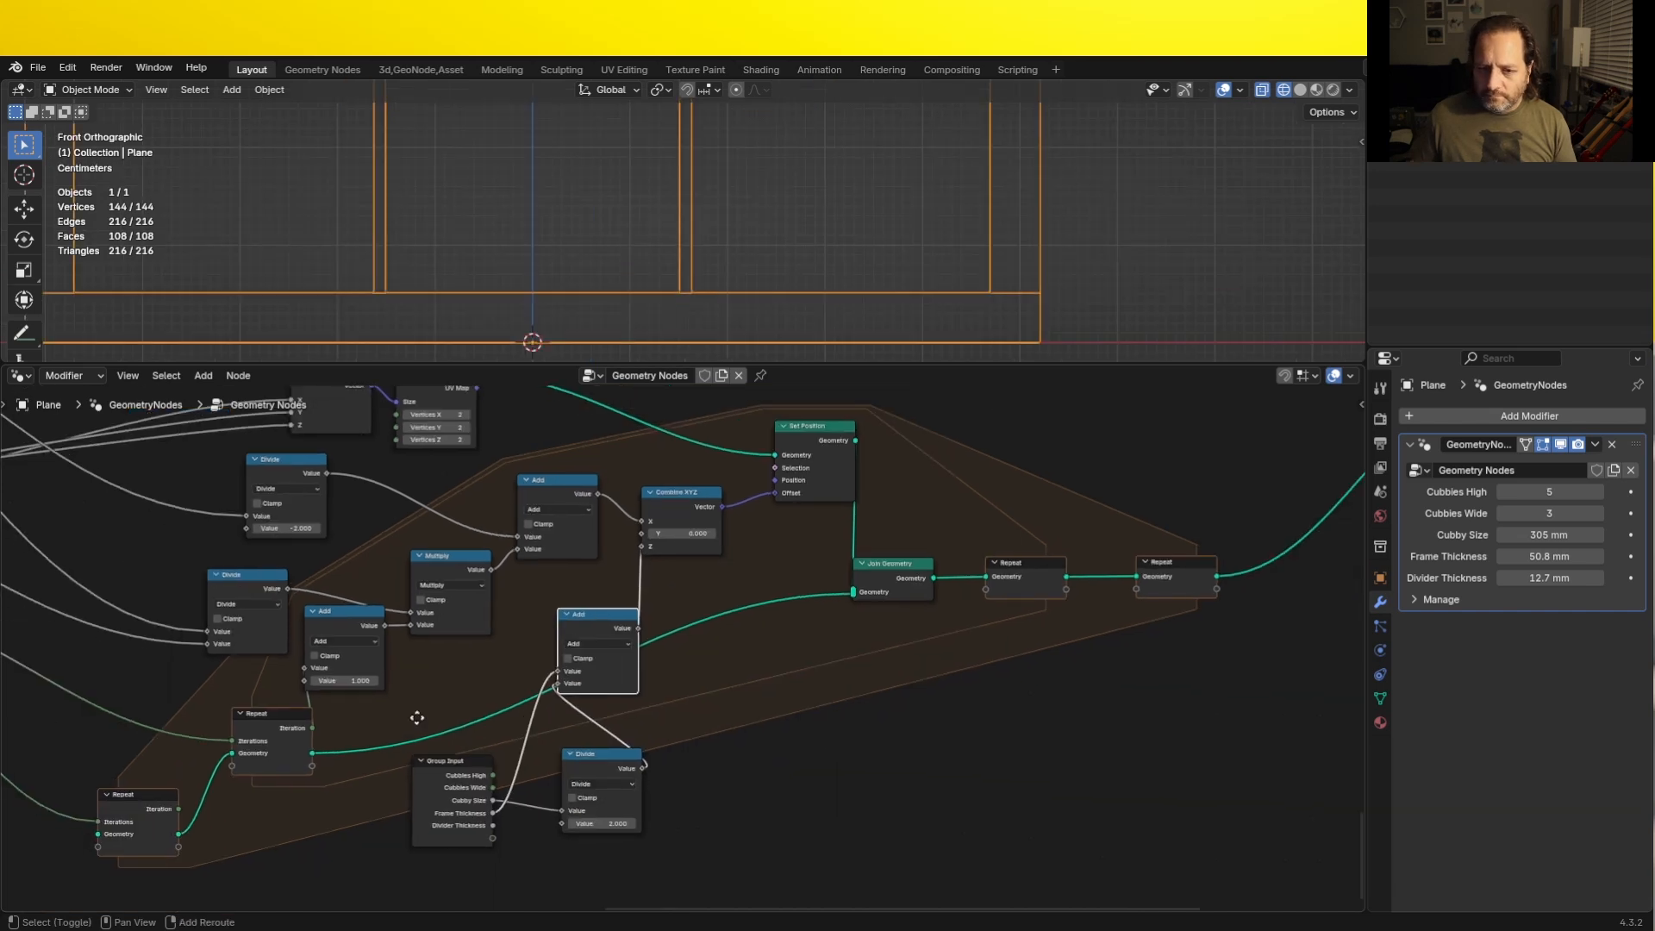
# - Tidy the Z-offset nodes by moving the duplicated Group Input and Divide below the Repeat zones and the Add beneath Combine XYZ
pyautogui.keyDown('shift'); pyautogui.moveTo(418, 717); pyautogui.dragTo(425, 664, button='middle'); pyautogui.keyUp('shift')
pyautogui.moveTo(425, 668); pyautogui.dragTo(595, 732)
pyautogui.press('g')
pyautogui.click(419, 788)
pyautogui.moveTo(606, 575)
pyautogui.mouseDown()
pyautogui.moveTo(622, 619)
pyautogui.moveTo(583, 591)
pyautogui.mouseUp()
pyautogui.scroll(-4, 691, 198)
pyautogui.keyDown('shift'); pyautogui.moveTo(690, 195); pyautogui.dragTo(623, 286, button='middle'); pyautogui.keyUp('shift')
pyautogui.scroll(-3, 645, 280)
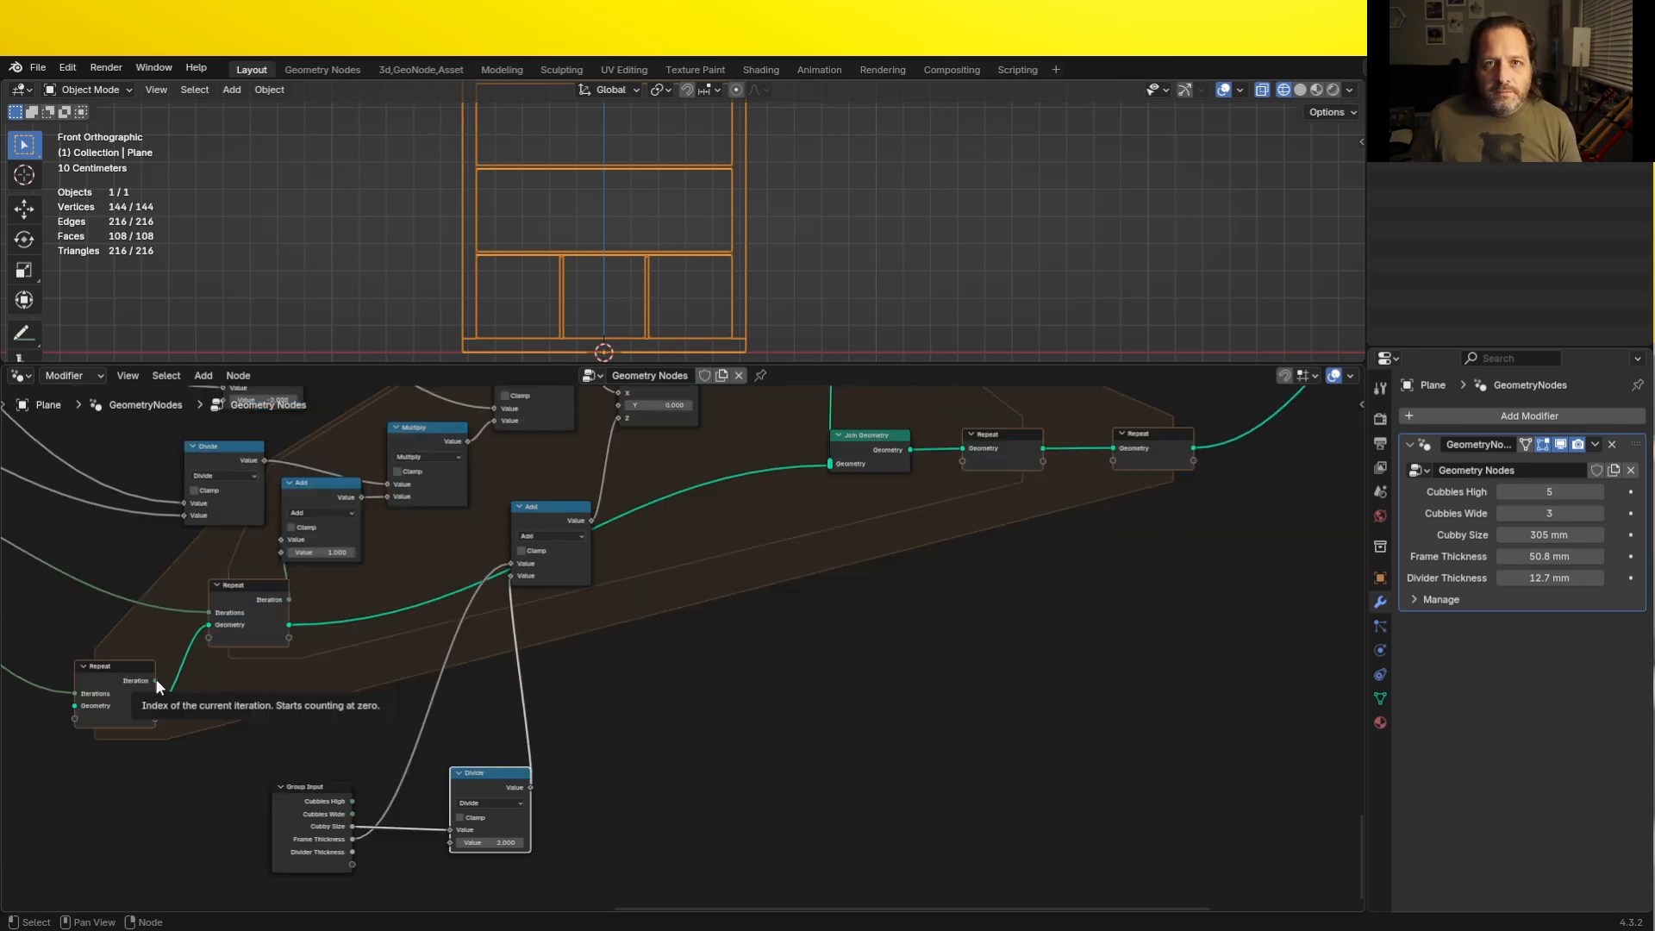
# - Add a Multiply math node fed by the outer Repeat zone's Iteration output
pyautogui.moveTo(155, 680); pyautogui.dragTo(588, 679)
pyautogui.write('mult')
pyautogui.press('Return')
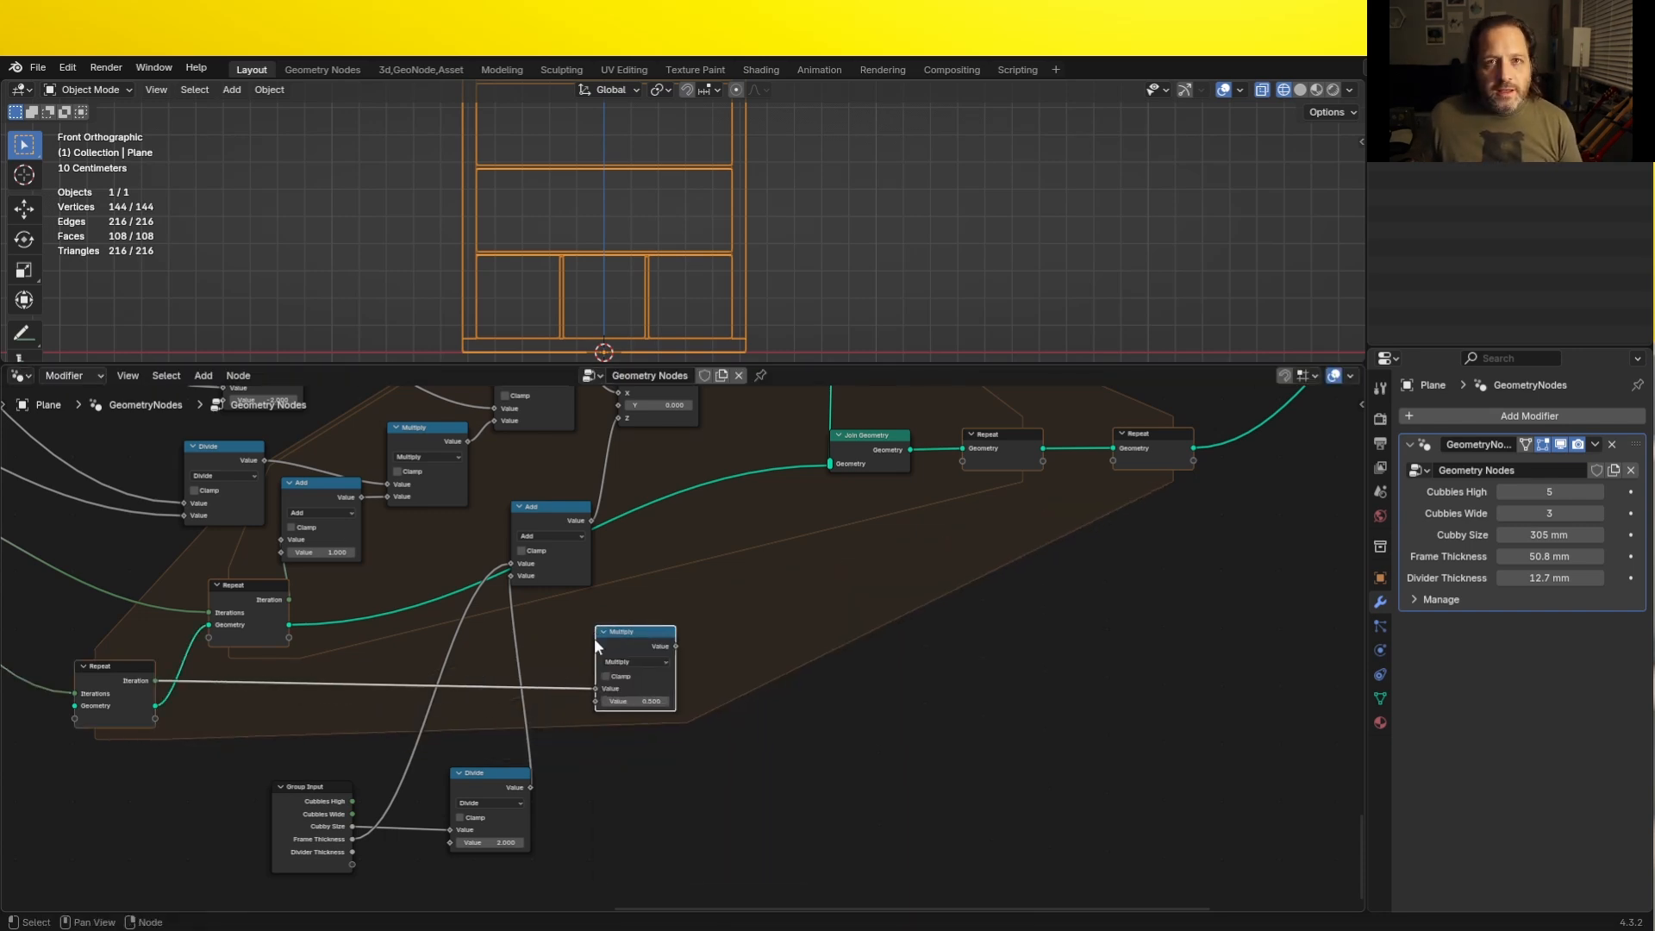
pyautogui.click(669, 614)
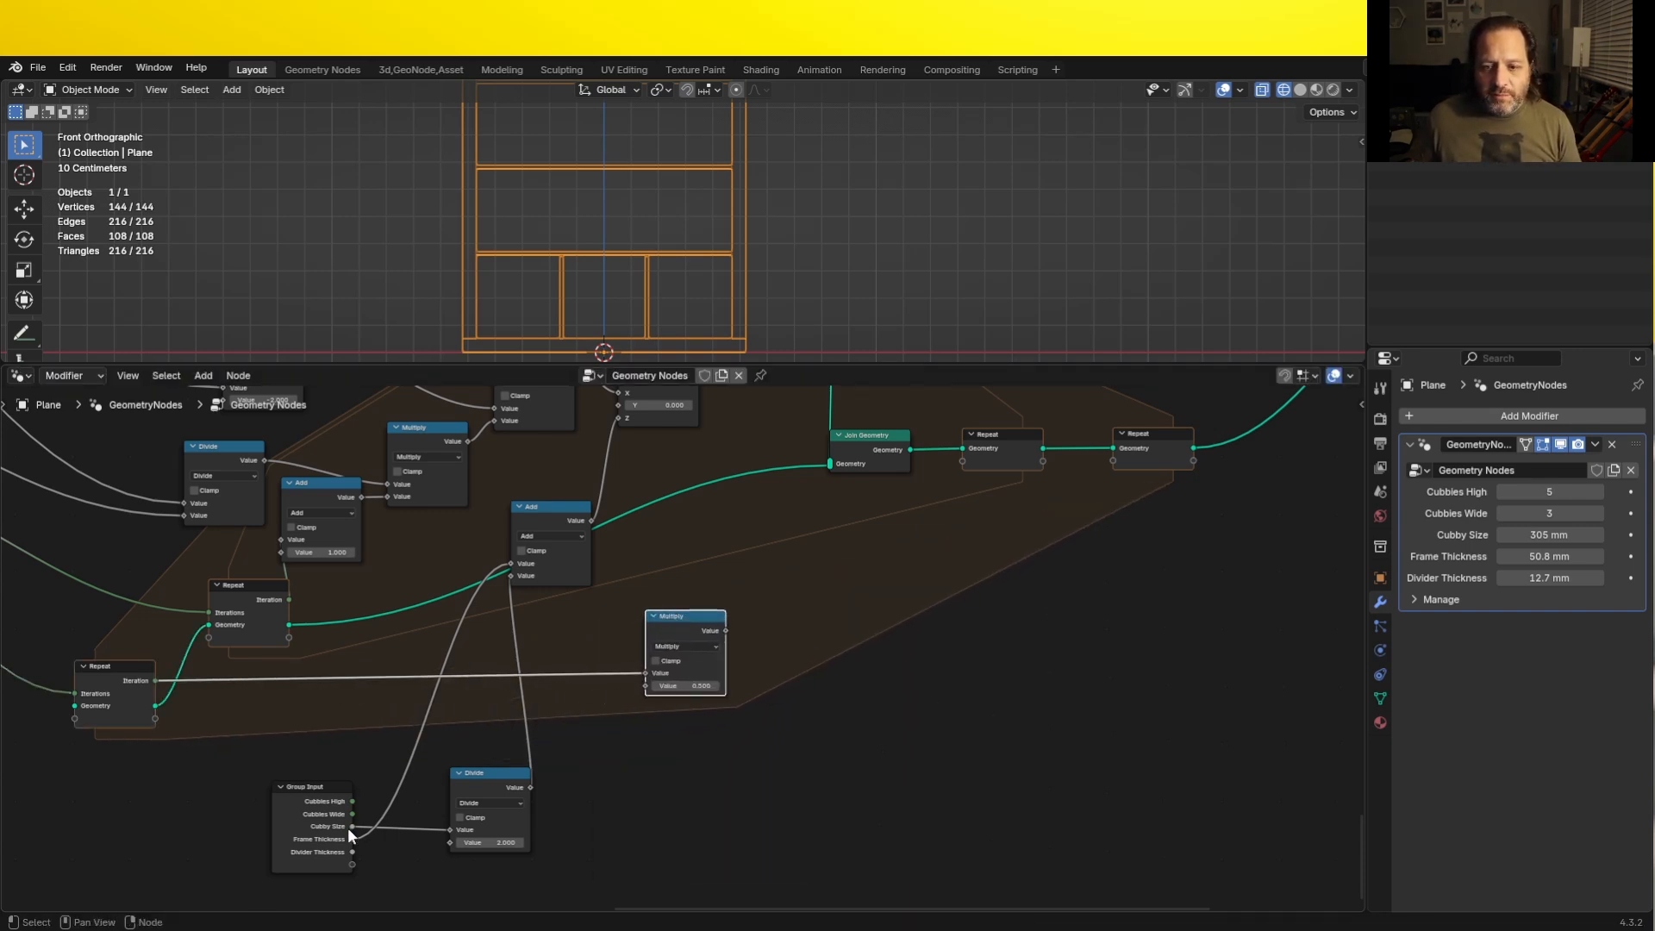
# - Add a node summing Cubby Size and Divider Thickness, and connect it to the Multiply node's second value
pyautogui.moveTo(350, 827); pyautogui.dragTo(674, 853)
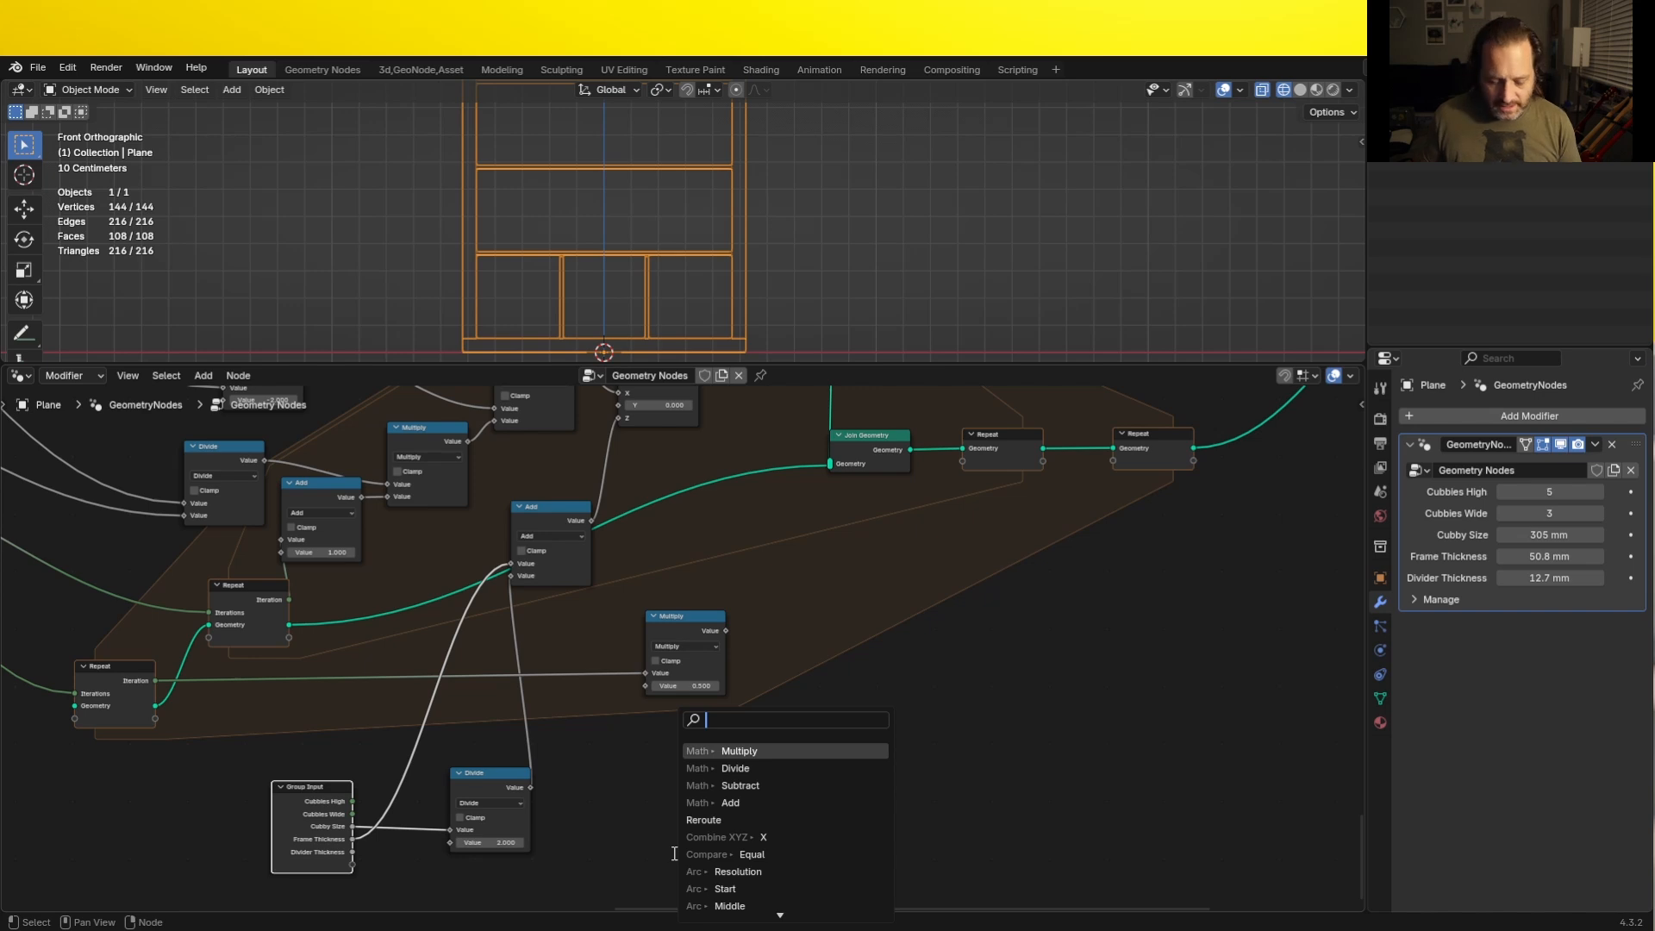
pyautogui.write('add')
pyautogui.press('Return')
pyautogui.click(636, 792)
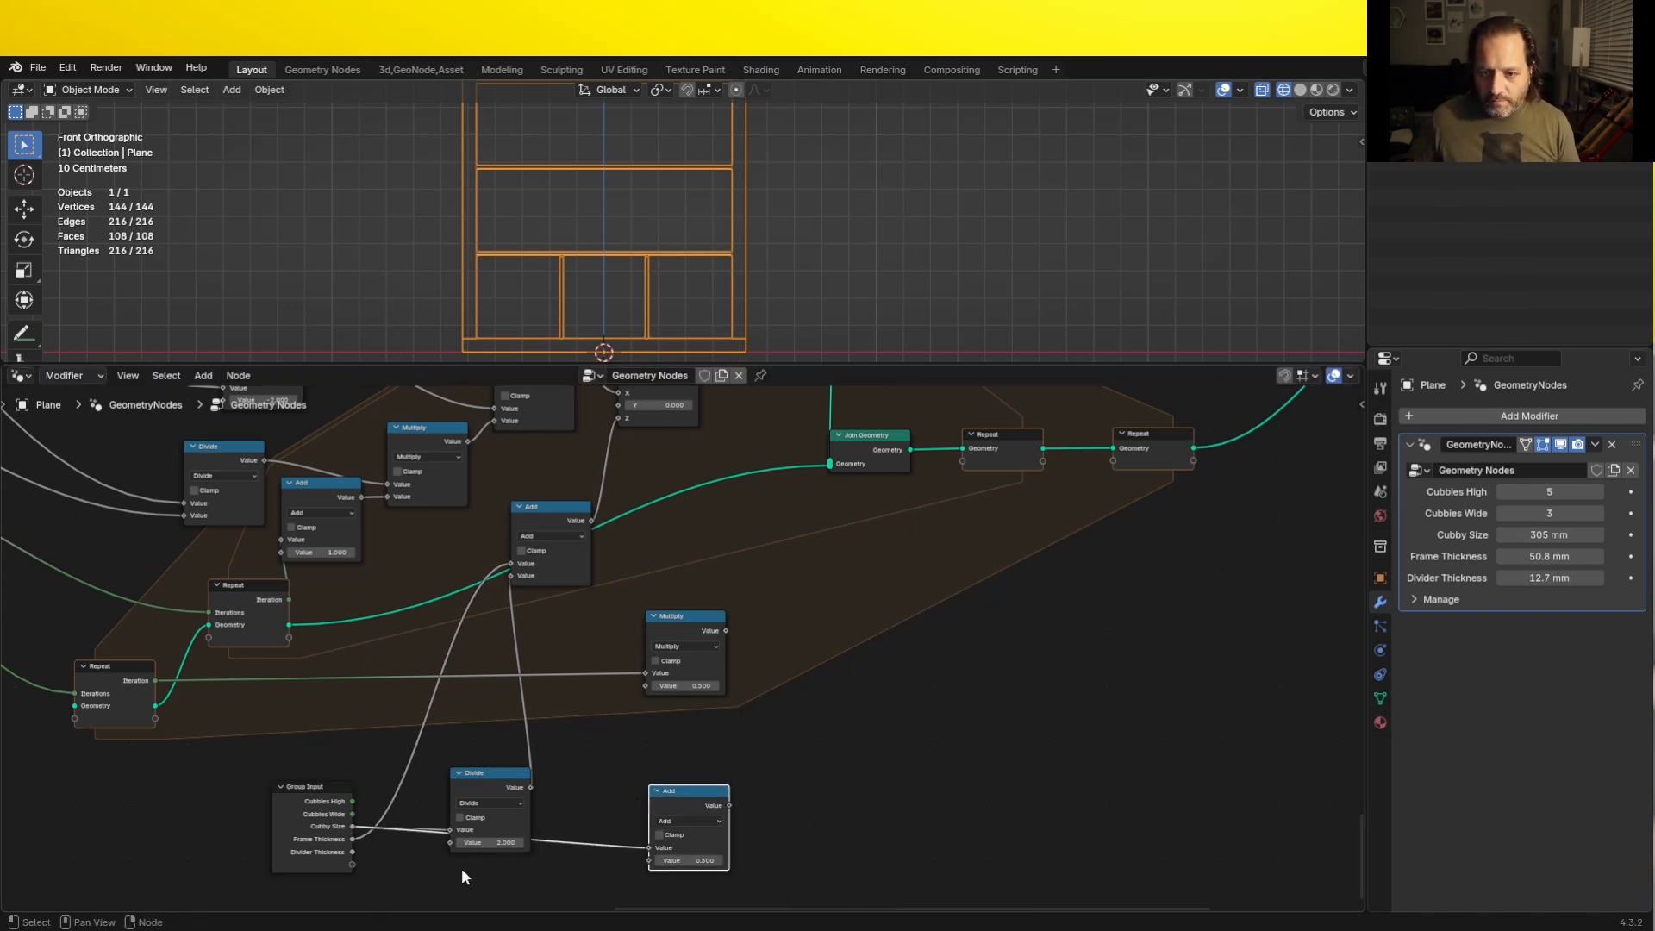
pyautogui.click(351, 849)
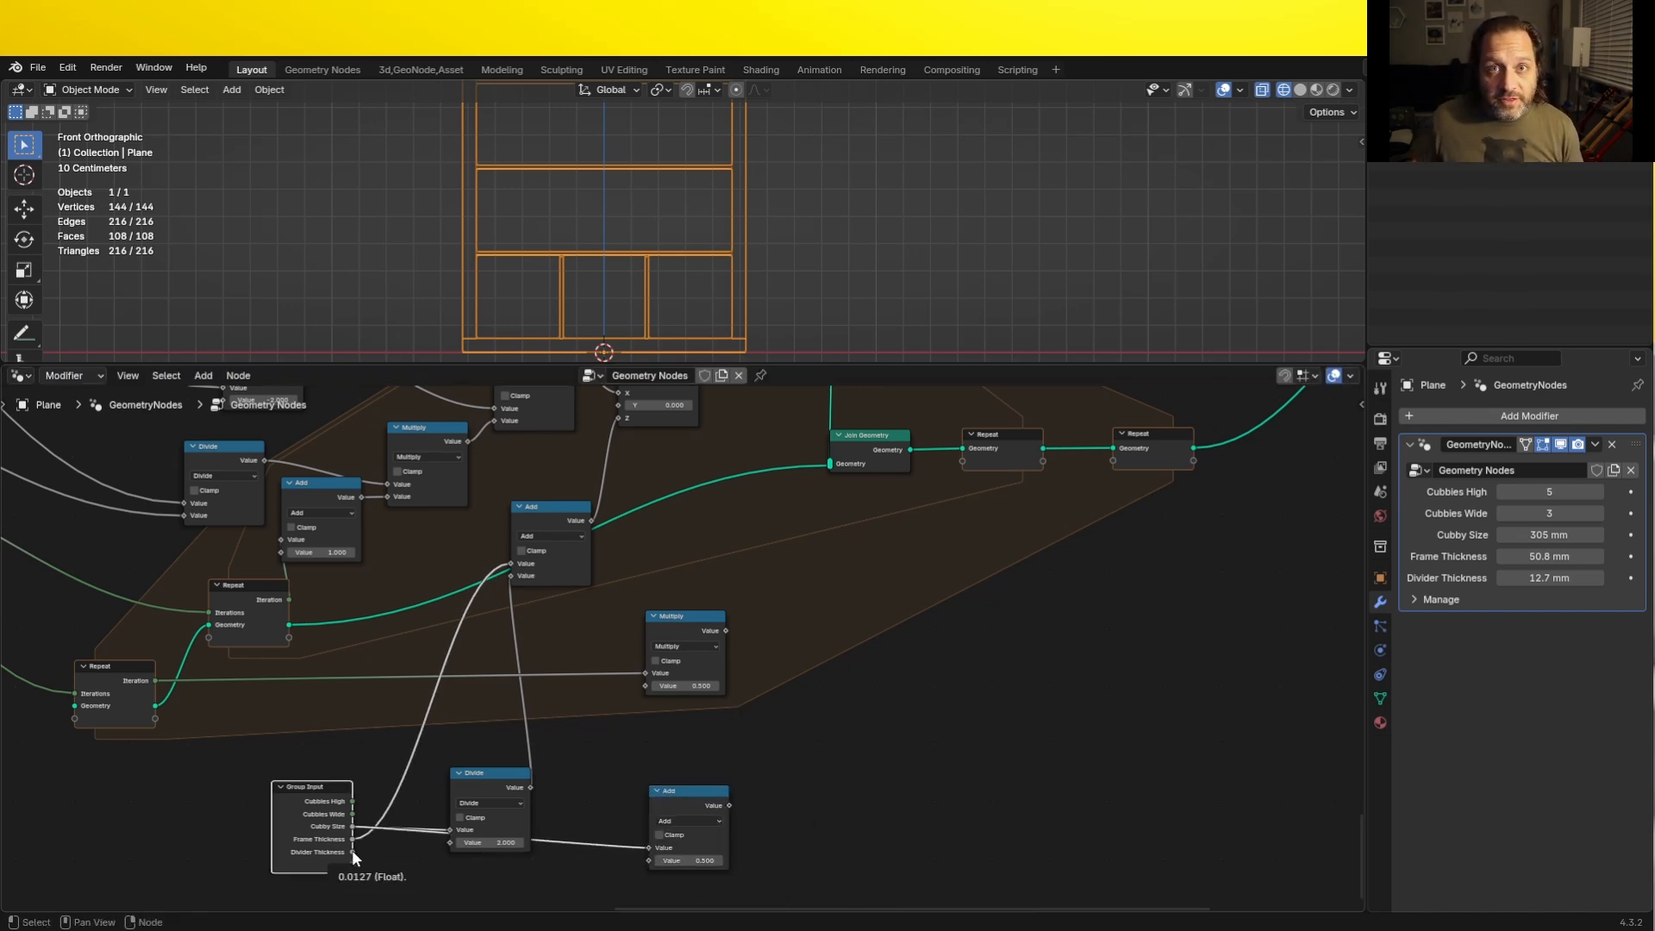
pyautogui.moveTo(352, 852); pyautogui.dragTo(648, 860)
pyautogui.moveTo(729, 805); pyautogui.dragTo(645, 693)
# - Rearrange the Group Input, spacing Add, Divide and Multiply nodes into a compact layout below the outer Repeat zone
pyautogui.click(667, 799)
pyautogui.moveTo(293, 808); pyautogui.dragTo(75, 829)
pyautogui.moveTo(681, 795); pyautogui.dragTo(417, 711)
pyautogui.moveTo(471, 780); pyautogui.dragTo(411, 793)
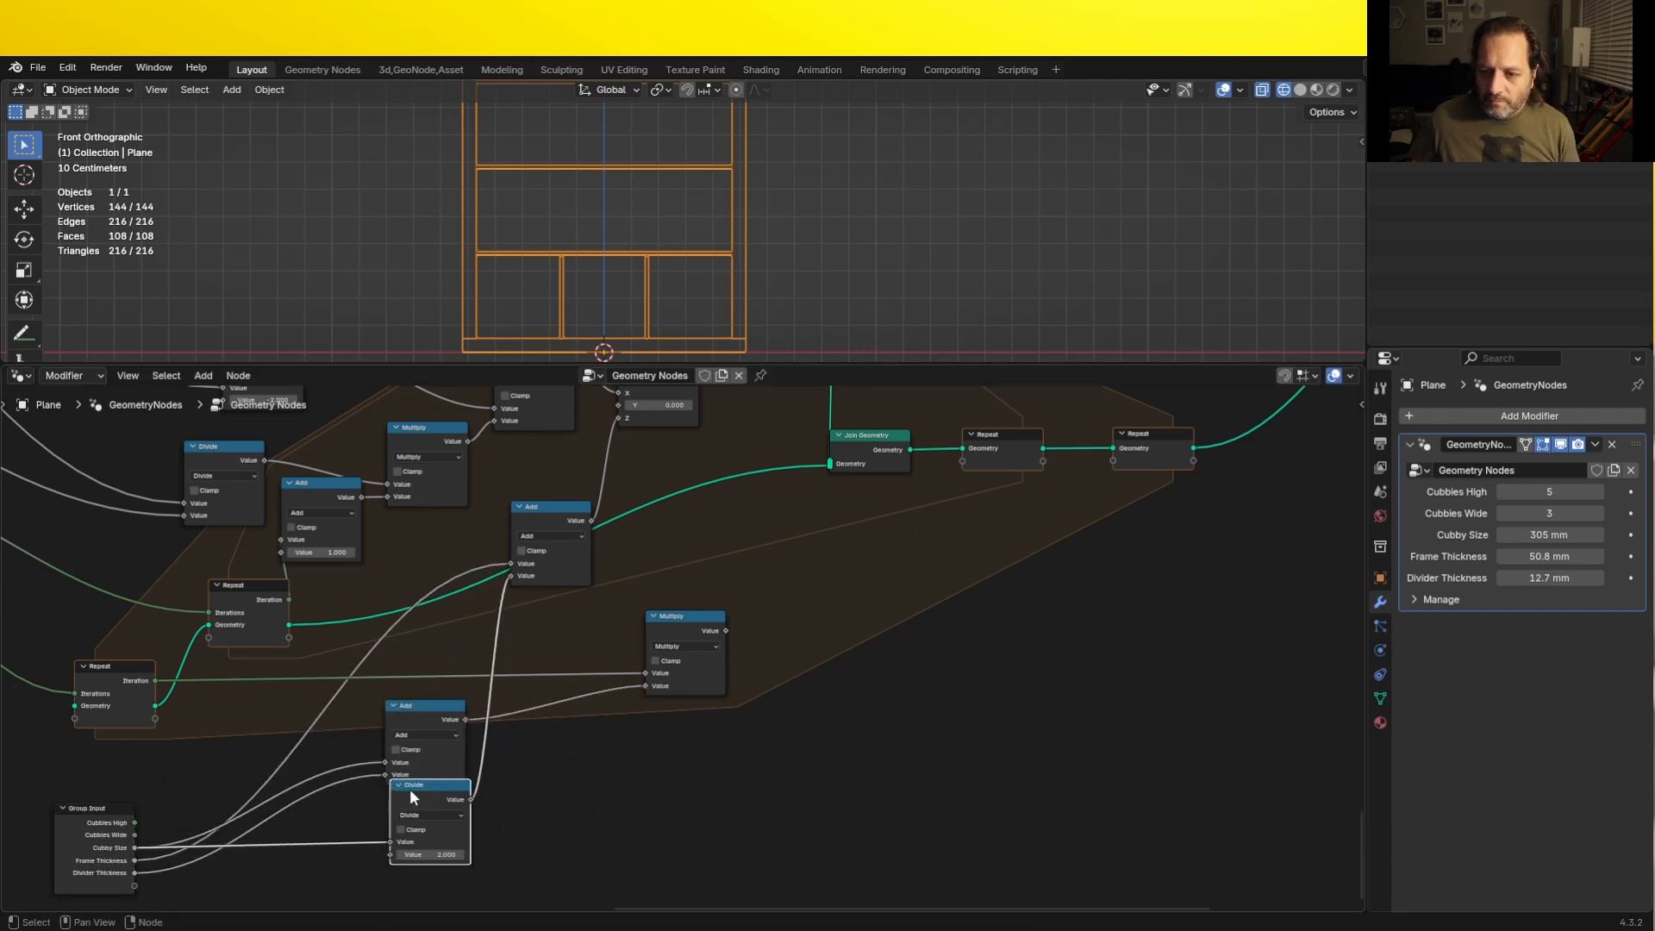
pyautogui.moveTo(430, 707)
pyautogui.mouseDown()
pyautogui.moveTo(430, 819)
pyautogui.moveTo(423, 729)
pyautogui.mouseUp()
pyautogui.moveTo(544, 688); pyautogui.dragTo(616, 750, button='middle')
pyautogui.scroll(3, 616, 750)
pyautogui.moveTo(796, 670); pyautogui.dragTo(629, 717)
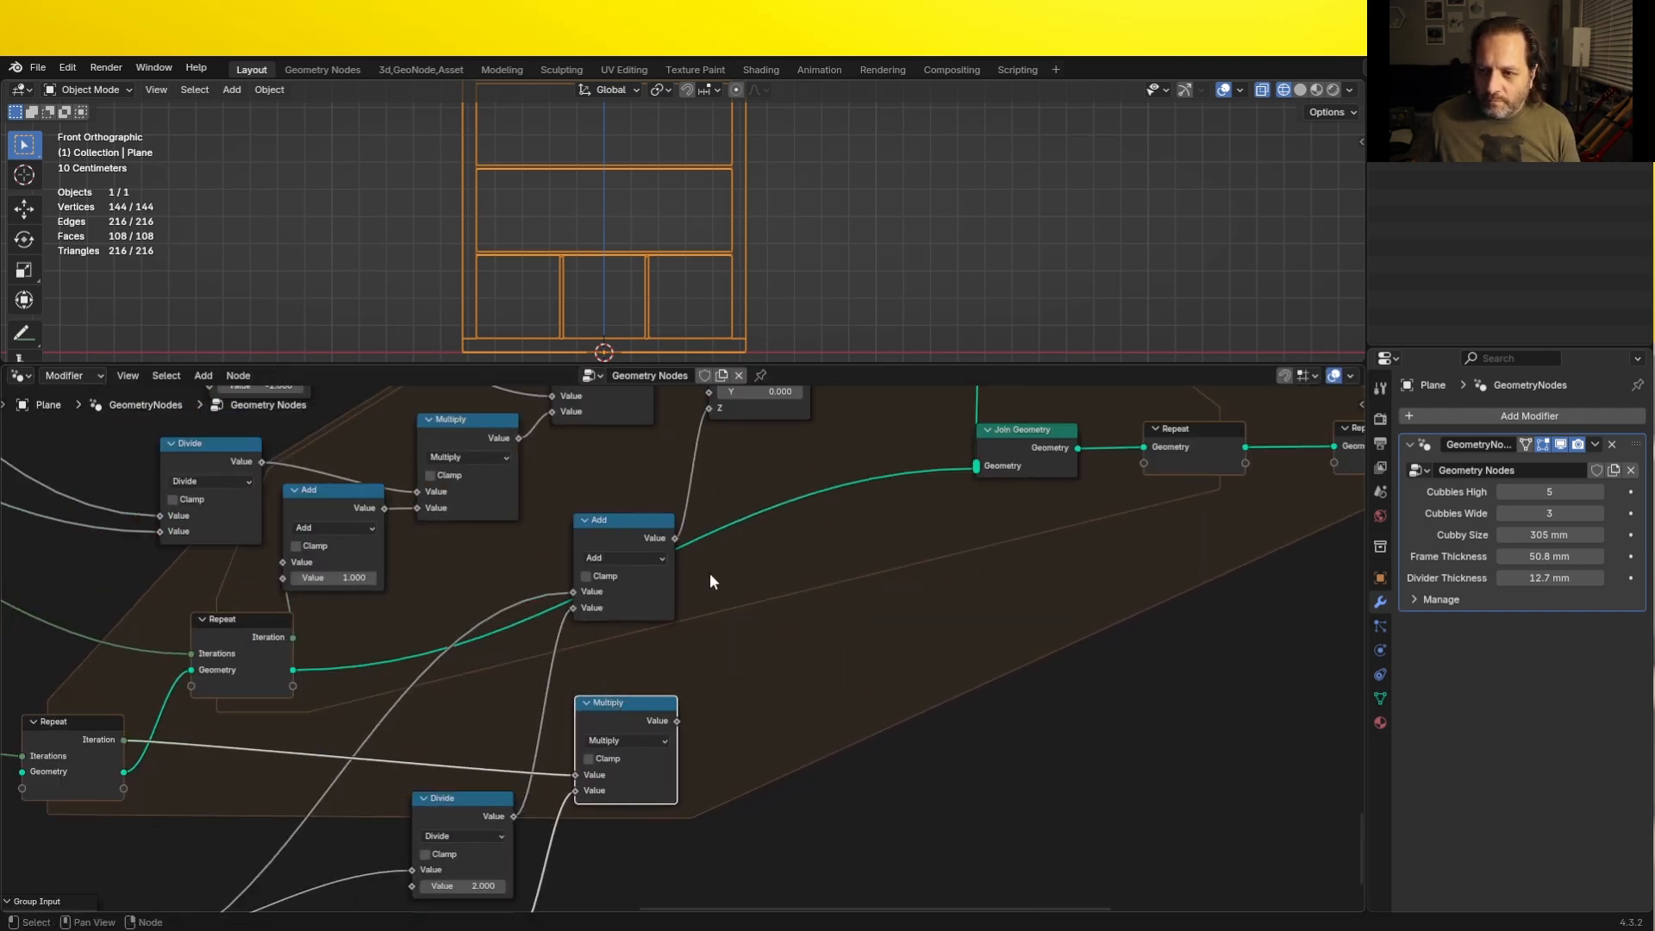
# - Insert a duplicated Add node before Combine XYZ's Z and connect the Multiply output to its free value
pyautogui.scroll(-2, 739, 546)
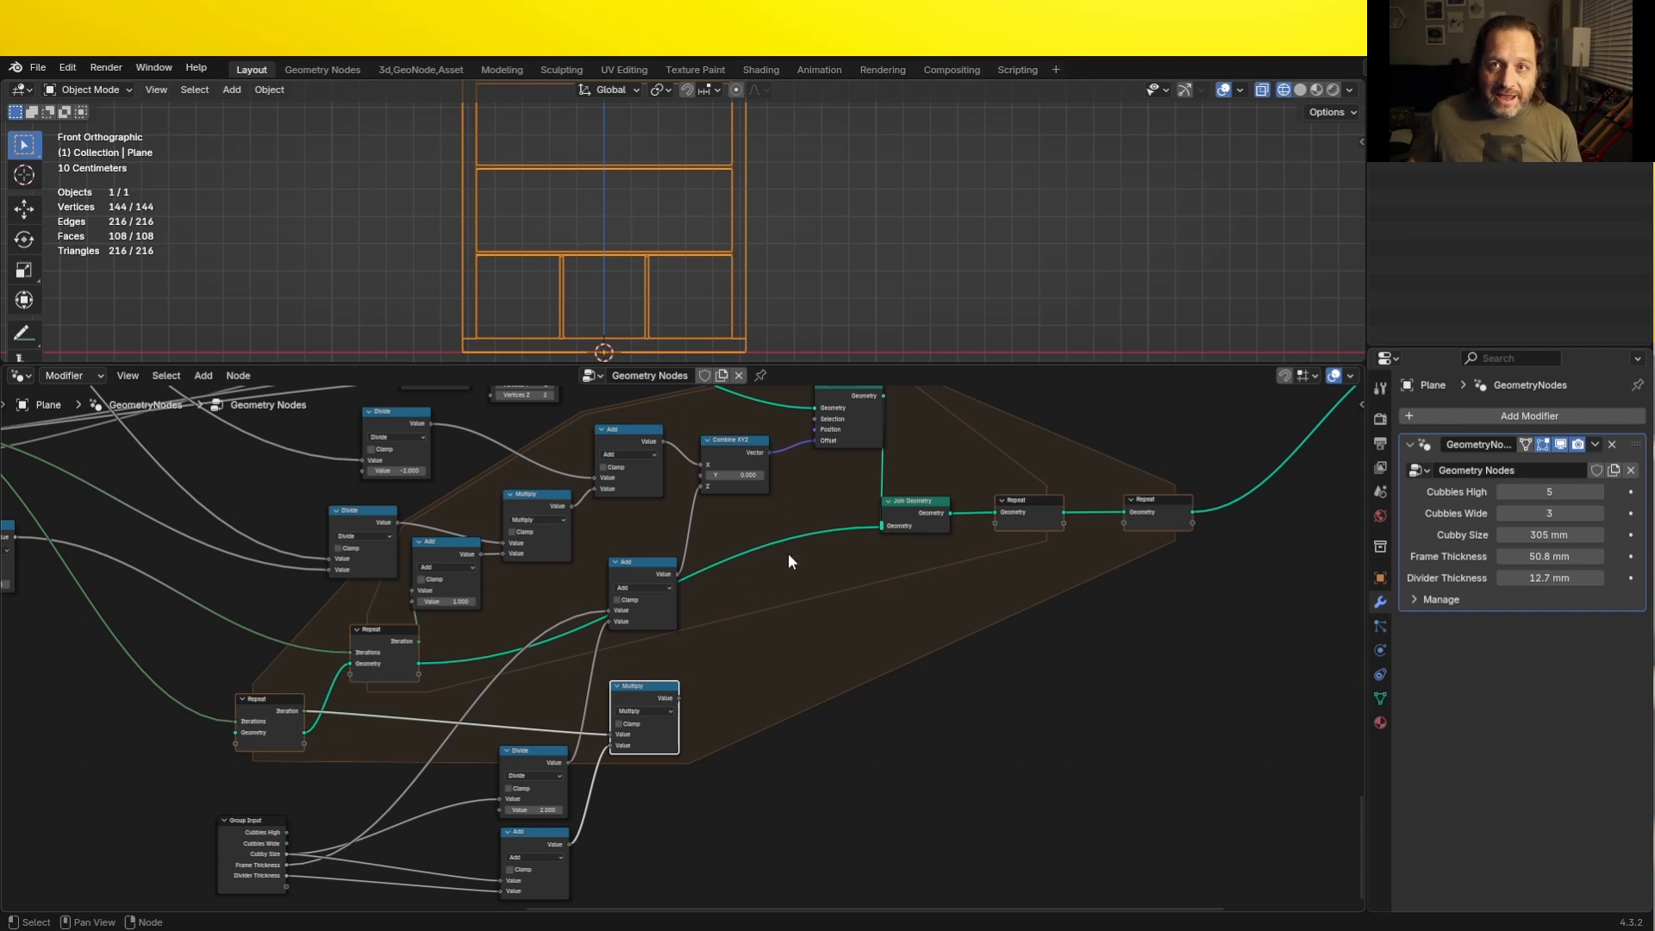
pyautogui.hotkey('shift', 'd')
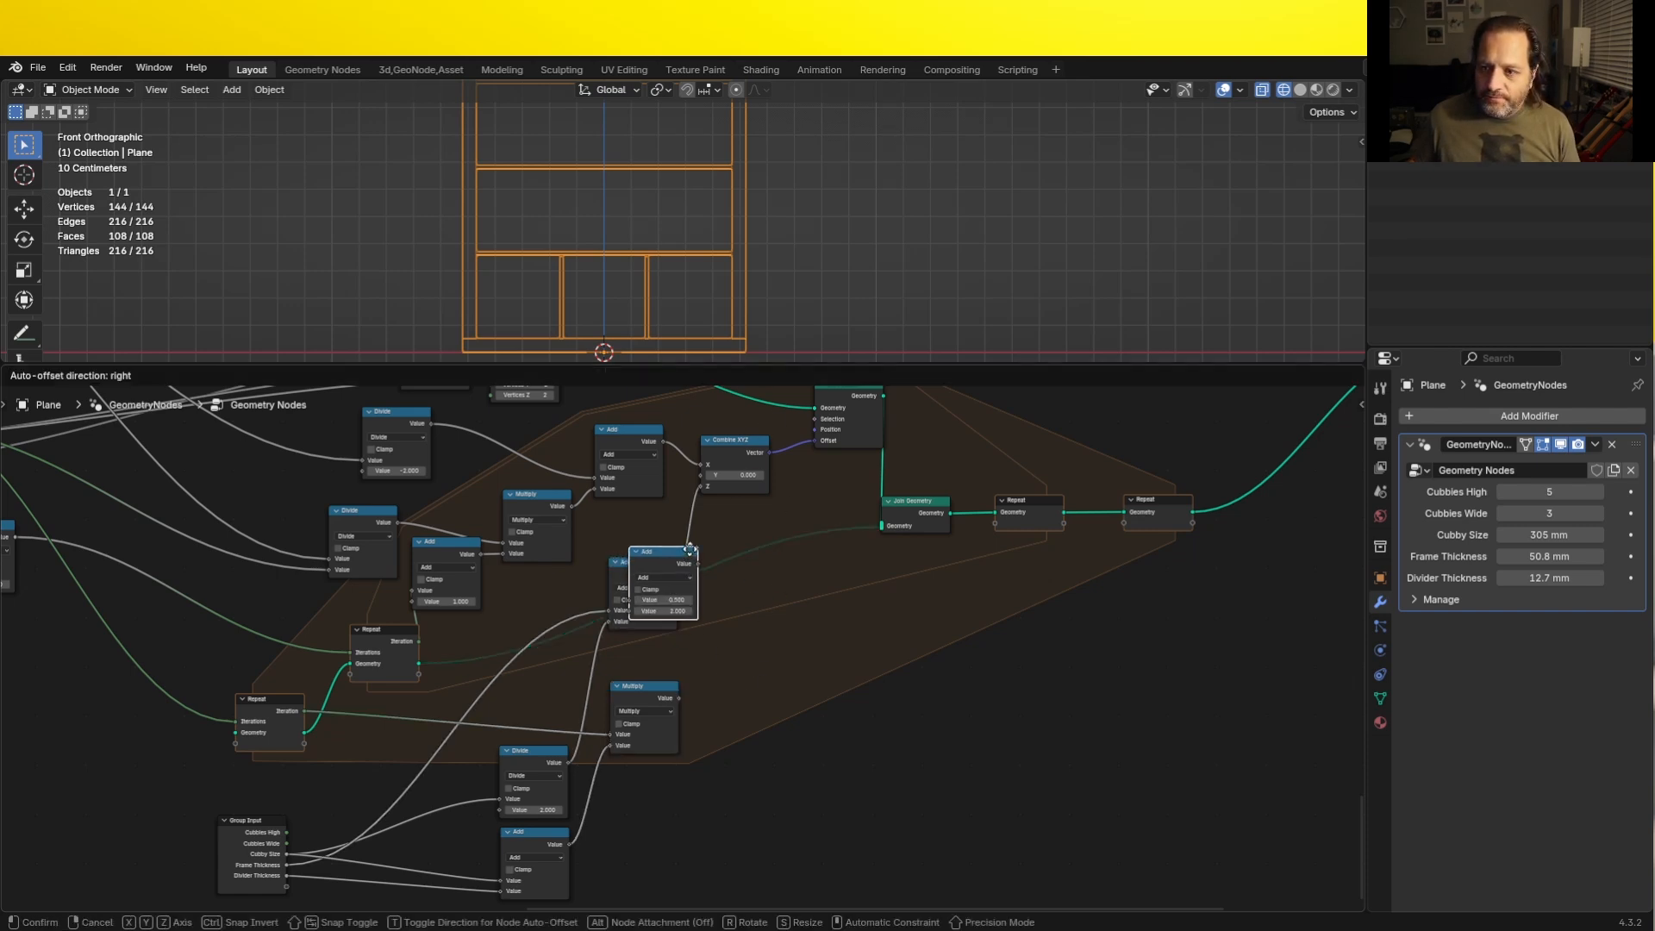
pyautogui.click(740, 537)
pyautogui.moveTo(678, 697); pyautogui.dragTo(705, 593)
# - Examine the vertical dividers in every cubby row from a solid-shaded perspective view
pyautogui.moveTo(748, 193); pyautogui.dragTo(464, 234, button='middle')
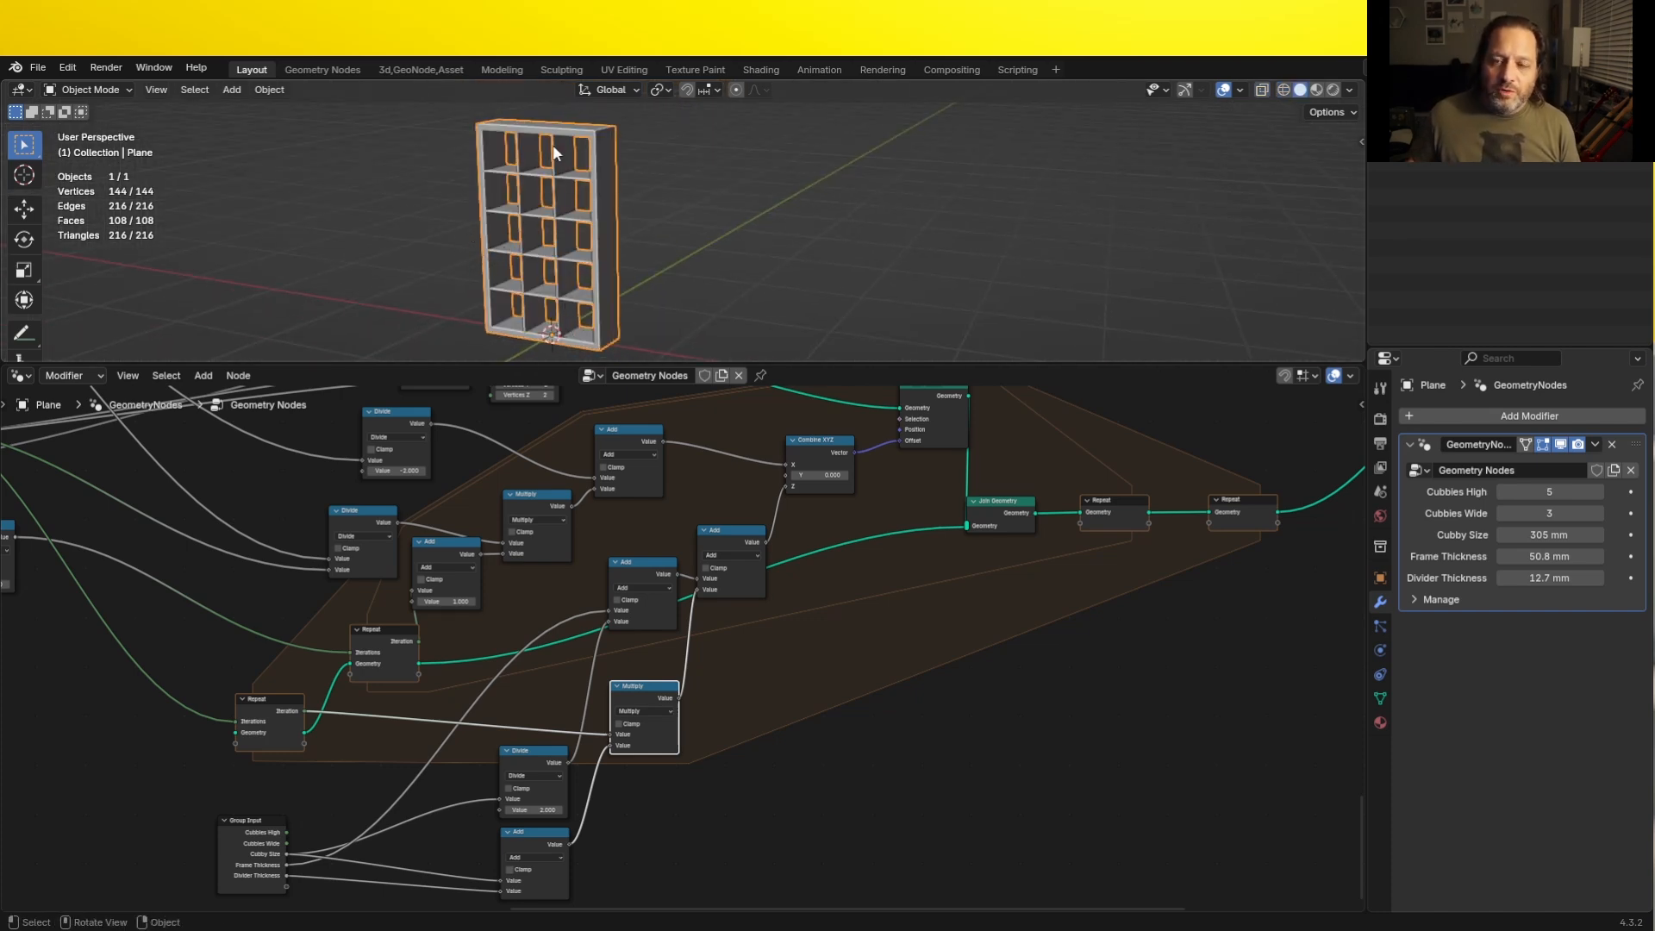
pyautogui.scroll(3, 553, 152)
pyautogui.hotkey('ctrl', 'space')
pyautogui.moveTo(524, 477); pyautogui.dragTo(739, 425, button='middle')
pyautogui.scroll(-1, 740, 426)
pyautogui.scroll(2, 739, 425)
pyautogui.click(313, 70)
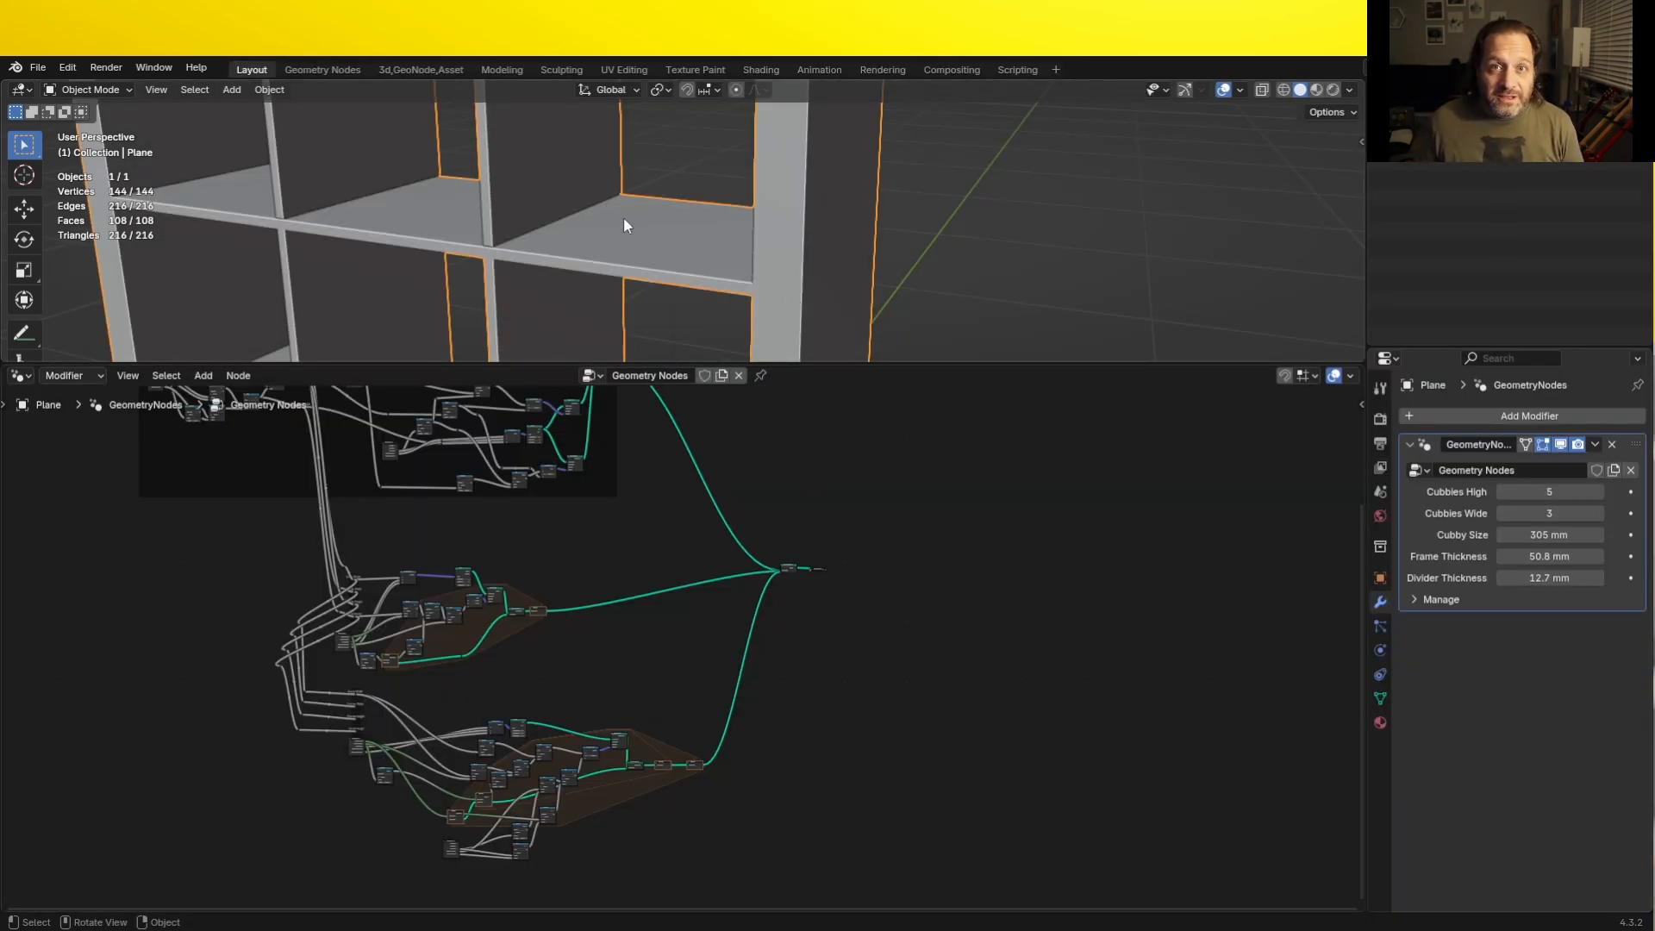
# - Add a Bevel modifier to the shelf with a 3 mm amount and 2 segments
pyautogui.click(1476, 417)
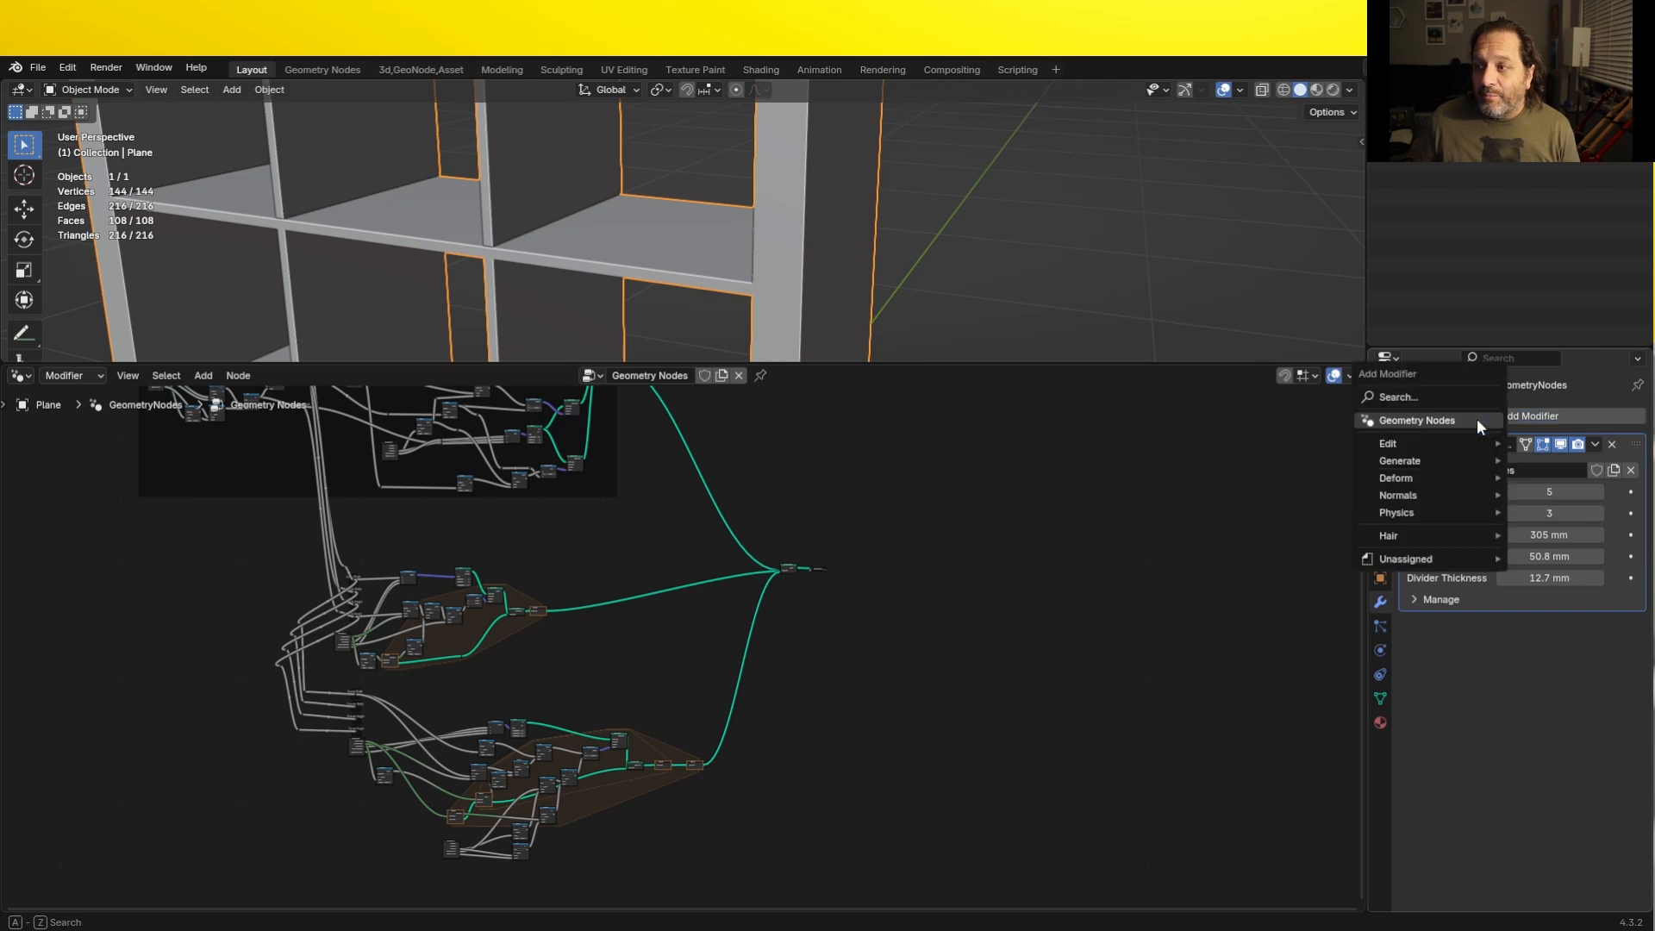
pyautogui.moveTo(1455, 461)
pyautogui.click(1238, 476)
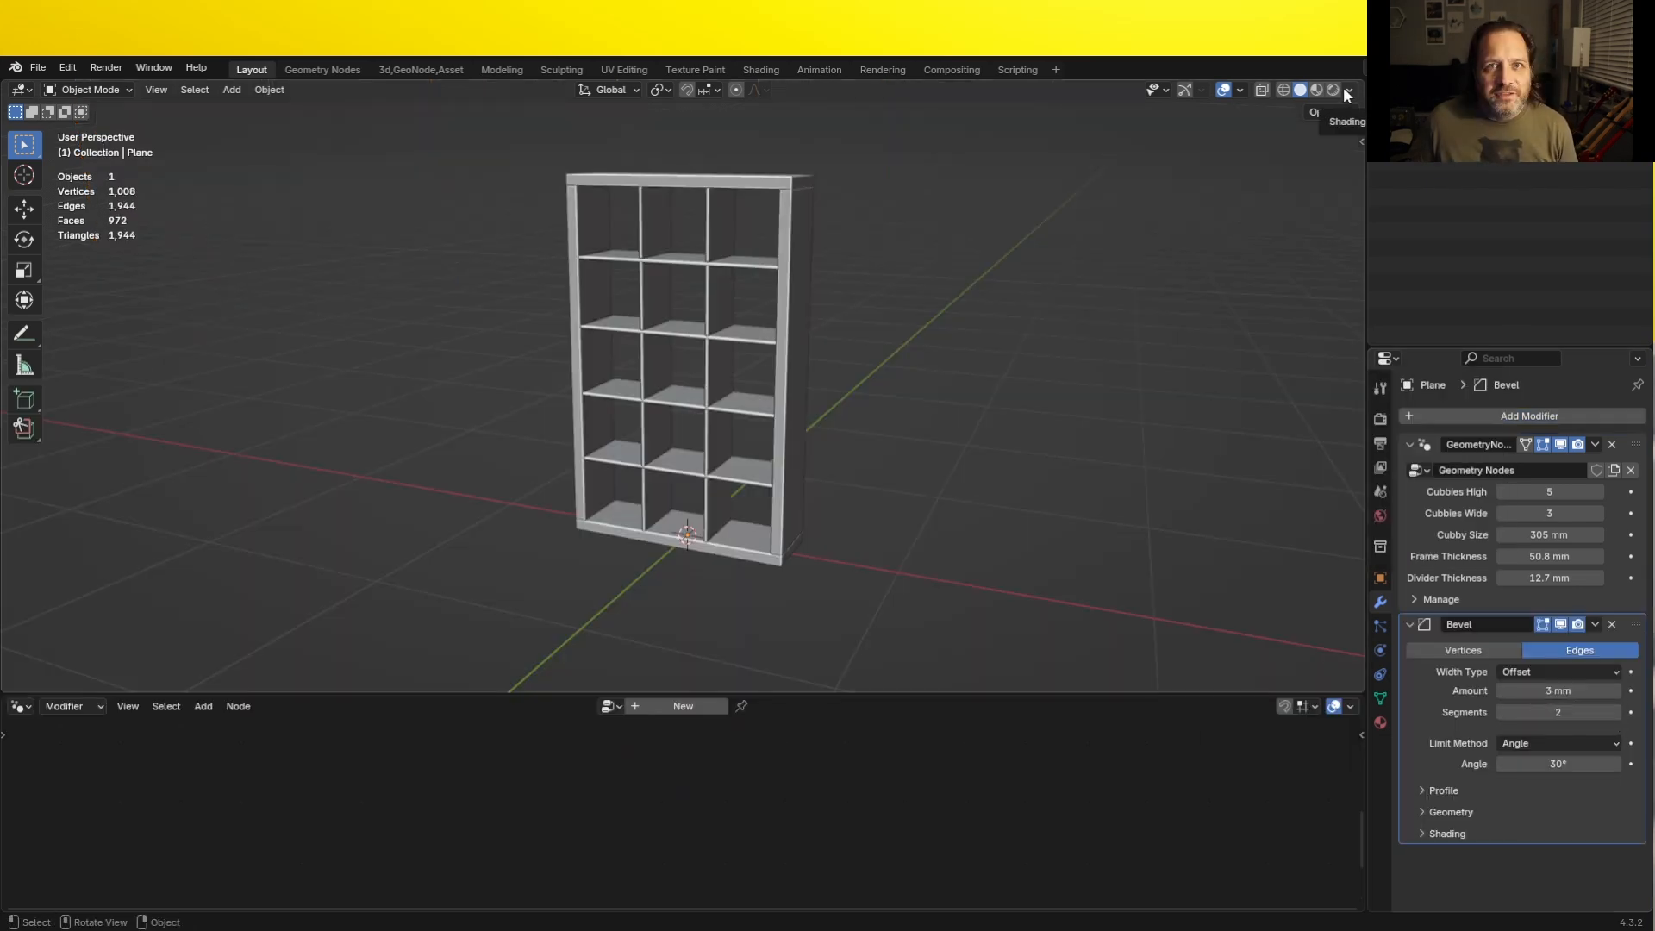
# - Show the shelf in a maximized viewport with rendered shading, and turn off Scene Lights and Scene World
pyautogui.hotkey('ctrl', 'space')
pyautogui.click(1620, 90)
pyautogui.click(1637, 90)
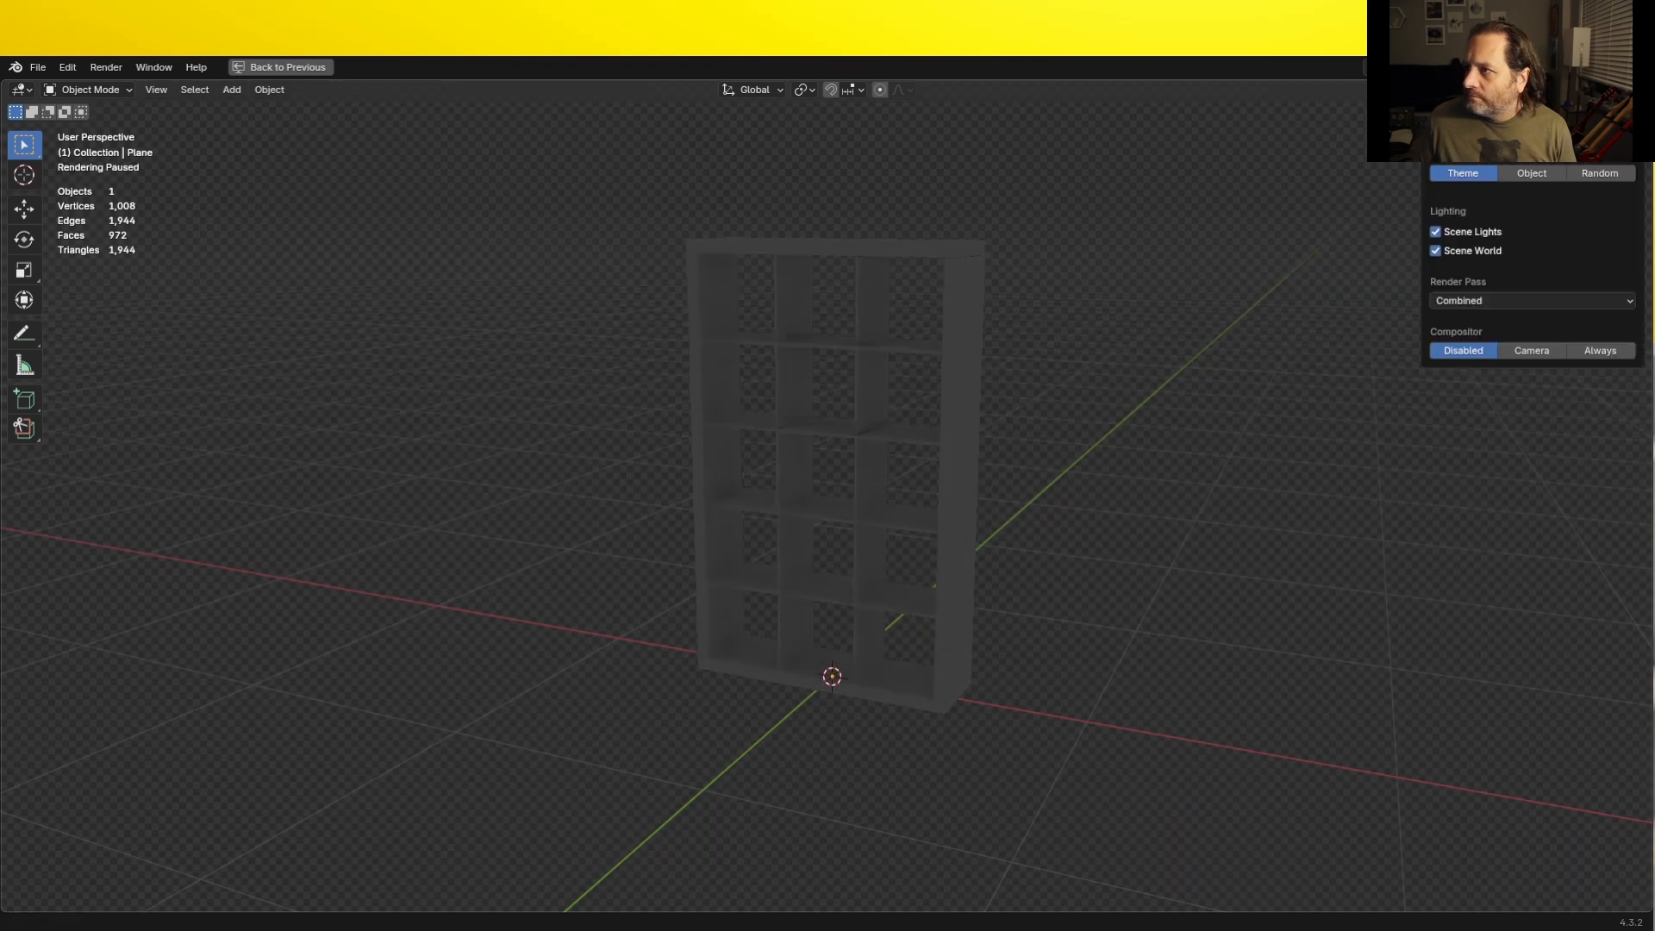
pyautogui.click(1437, 231)
pyautogui.click(1437, 251)
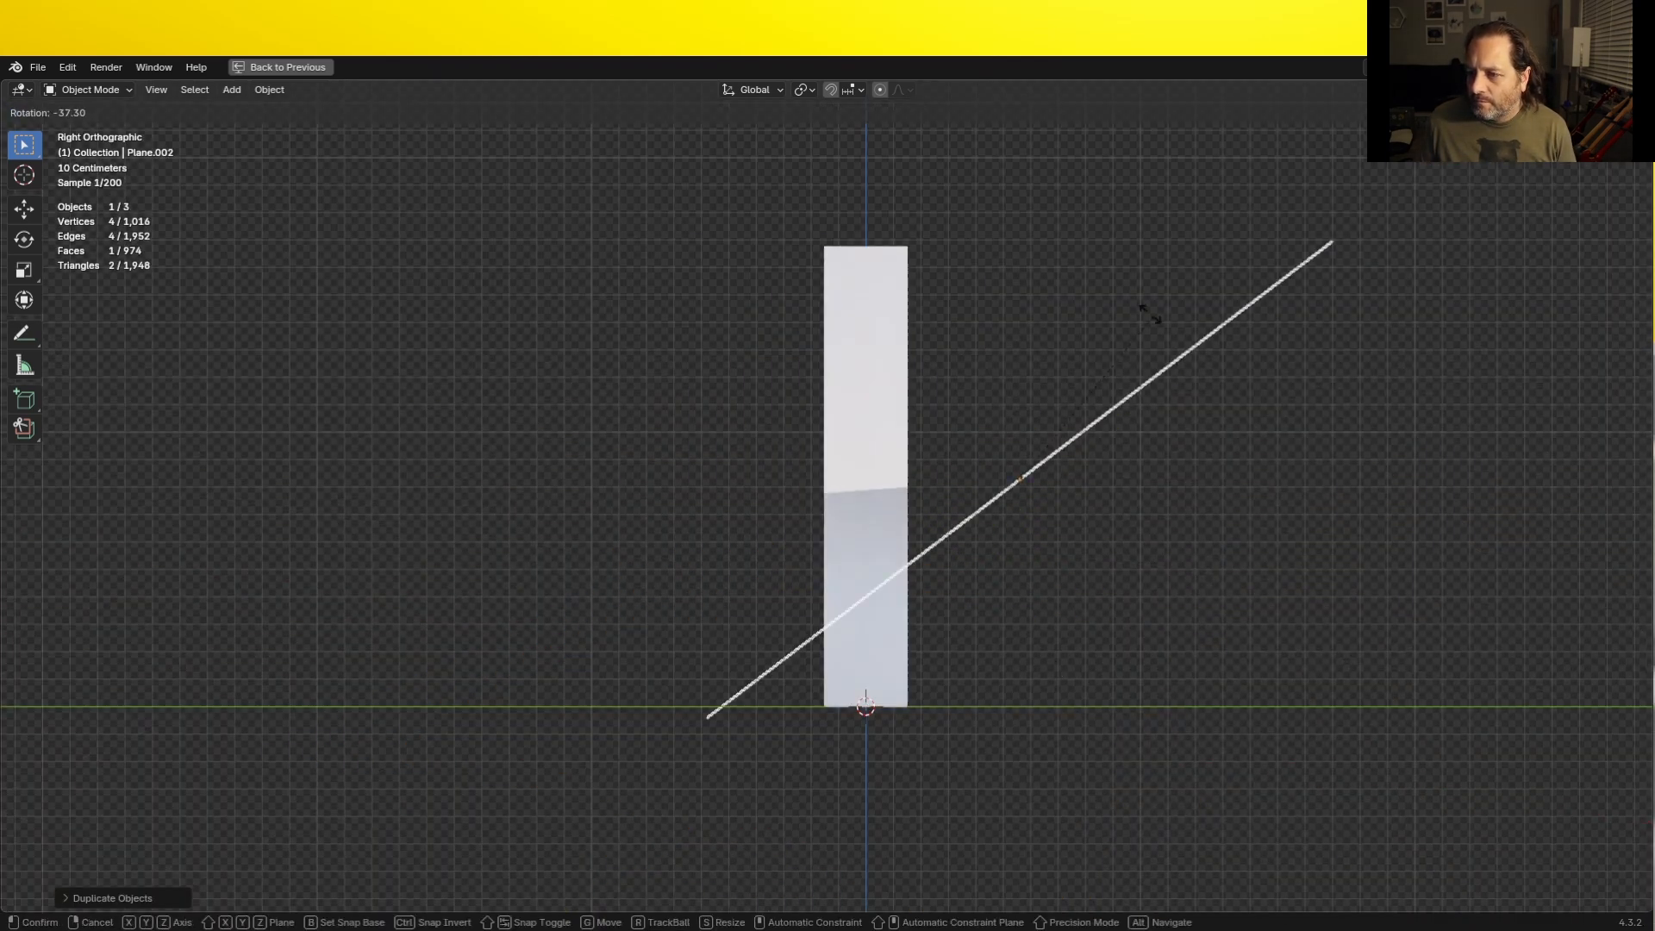
# - Restore the multi-area layout and switch the asset browser area back to the Geometry Node Editor
pyautogui.hotkey('ctrl', 'space')
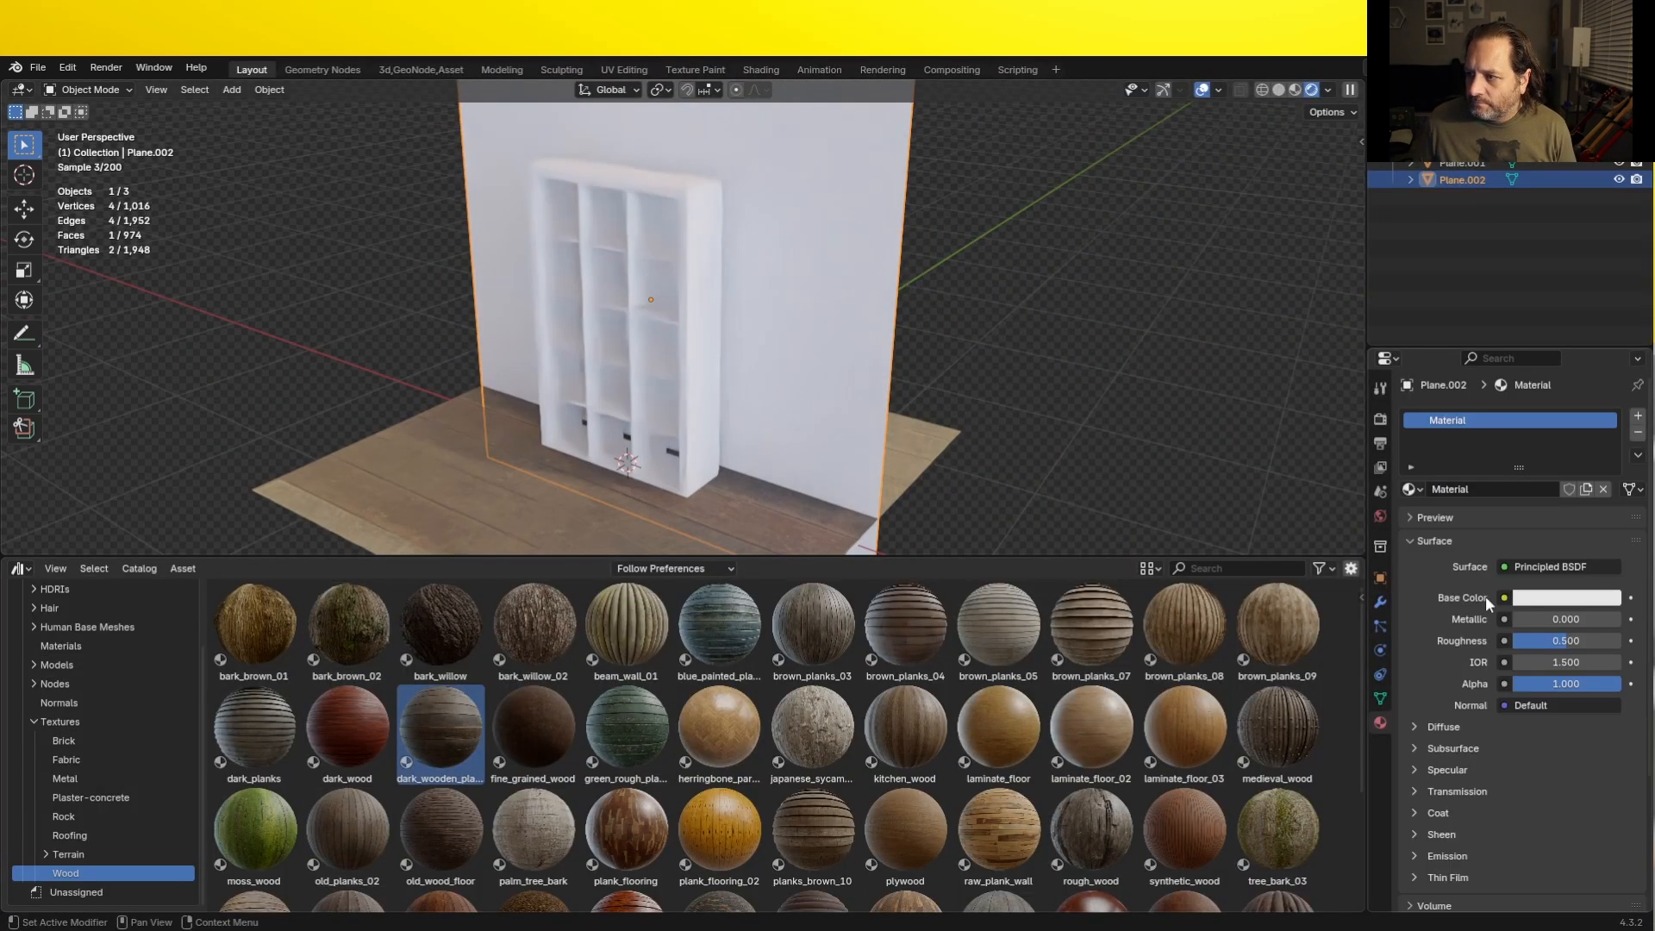
pyautogui.click(1488, 604)
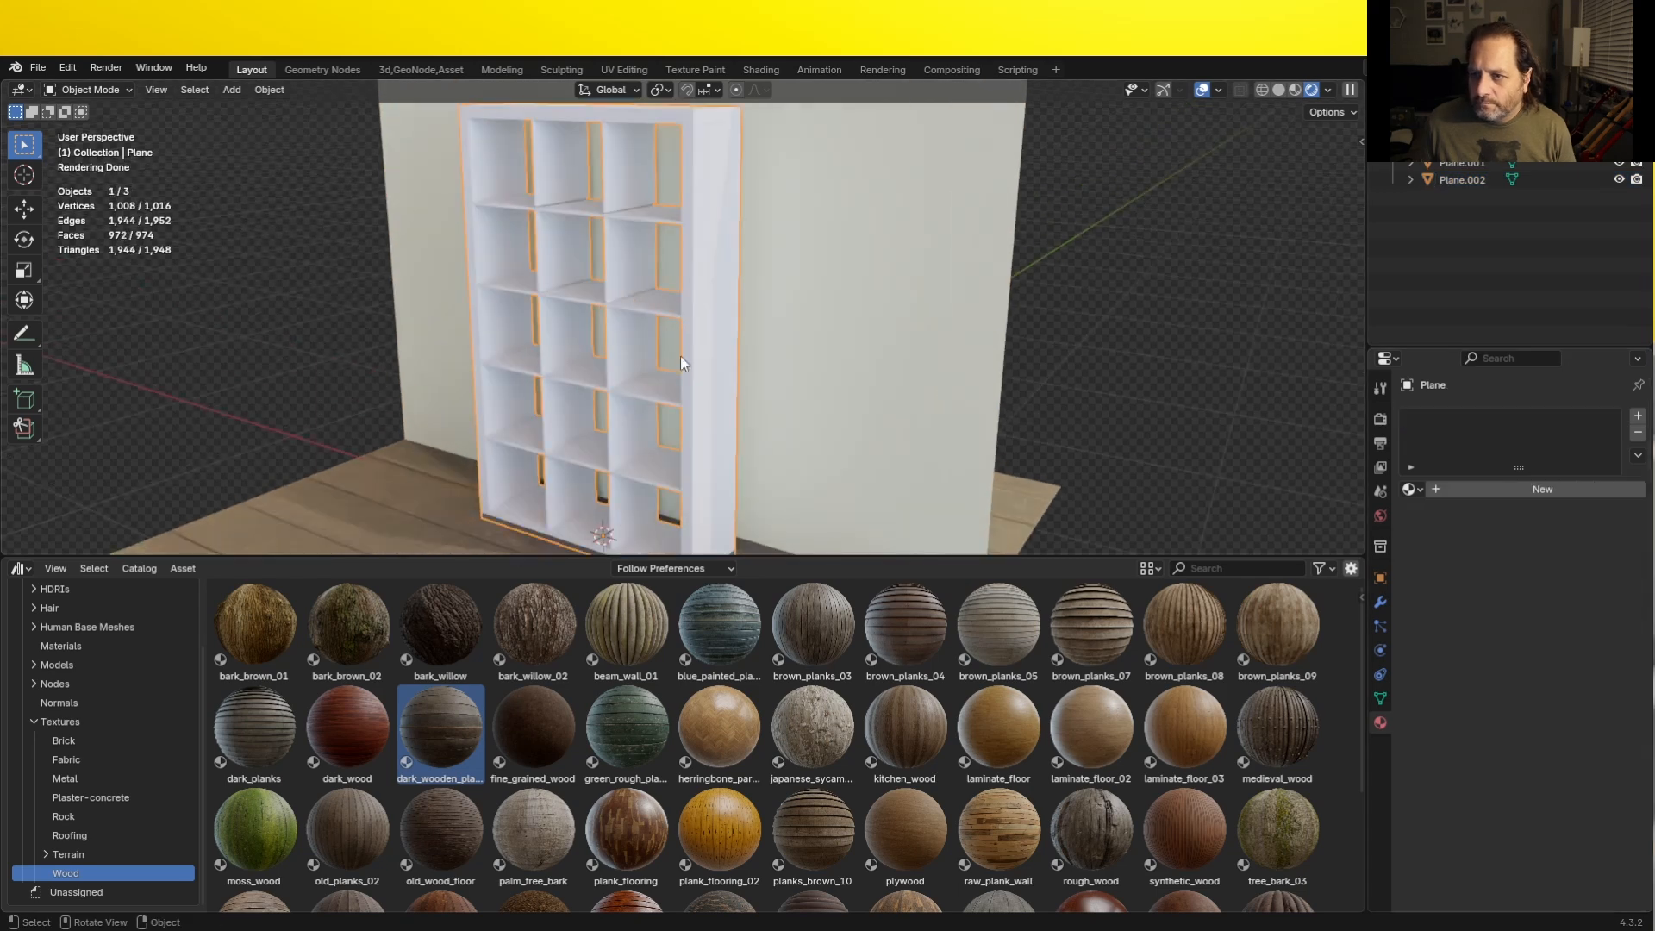
pyautogui.click(19, 568)
pyautogui.click(78, 680)
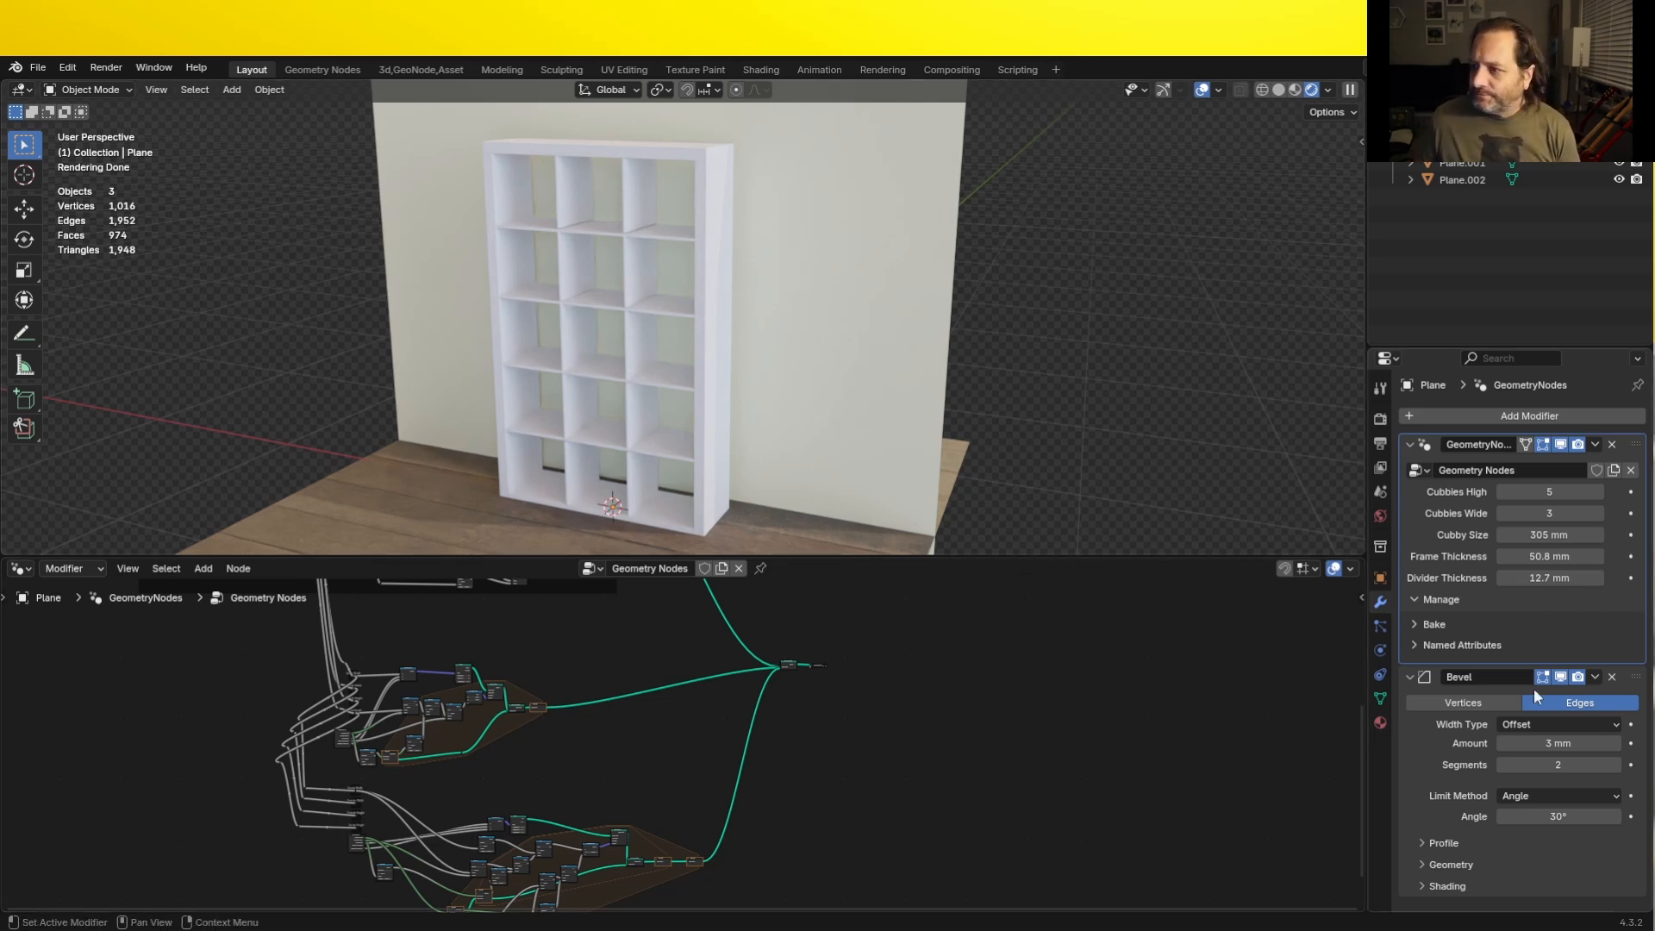
# - Set the shelf's Cubbies High to 2 and Cubbies Wide to 6 in the geometry nodes modifier
pyautogui.click(1504, 490)
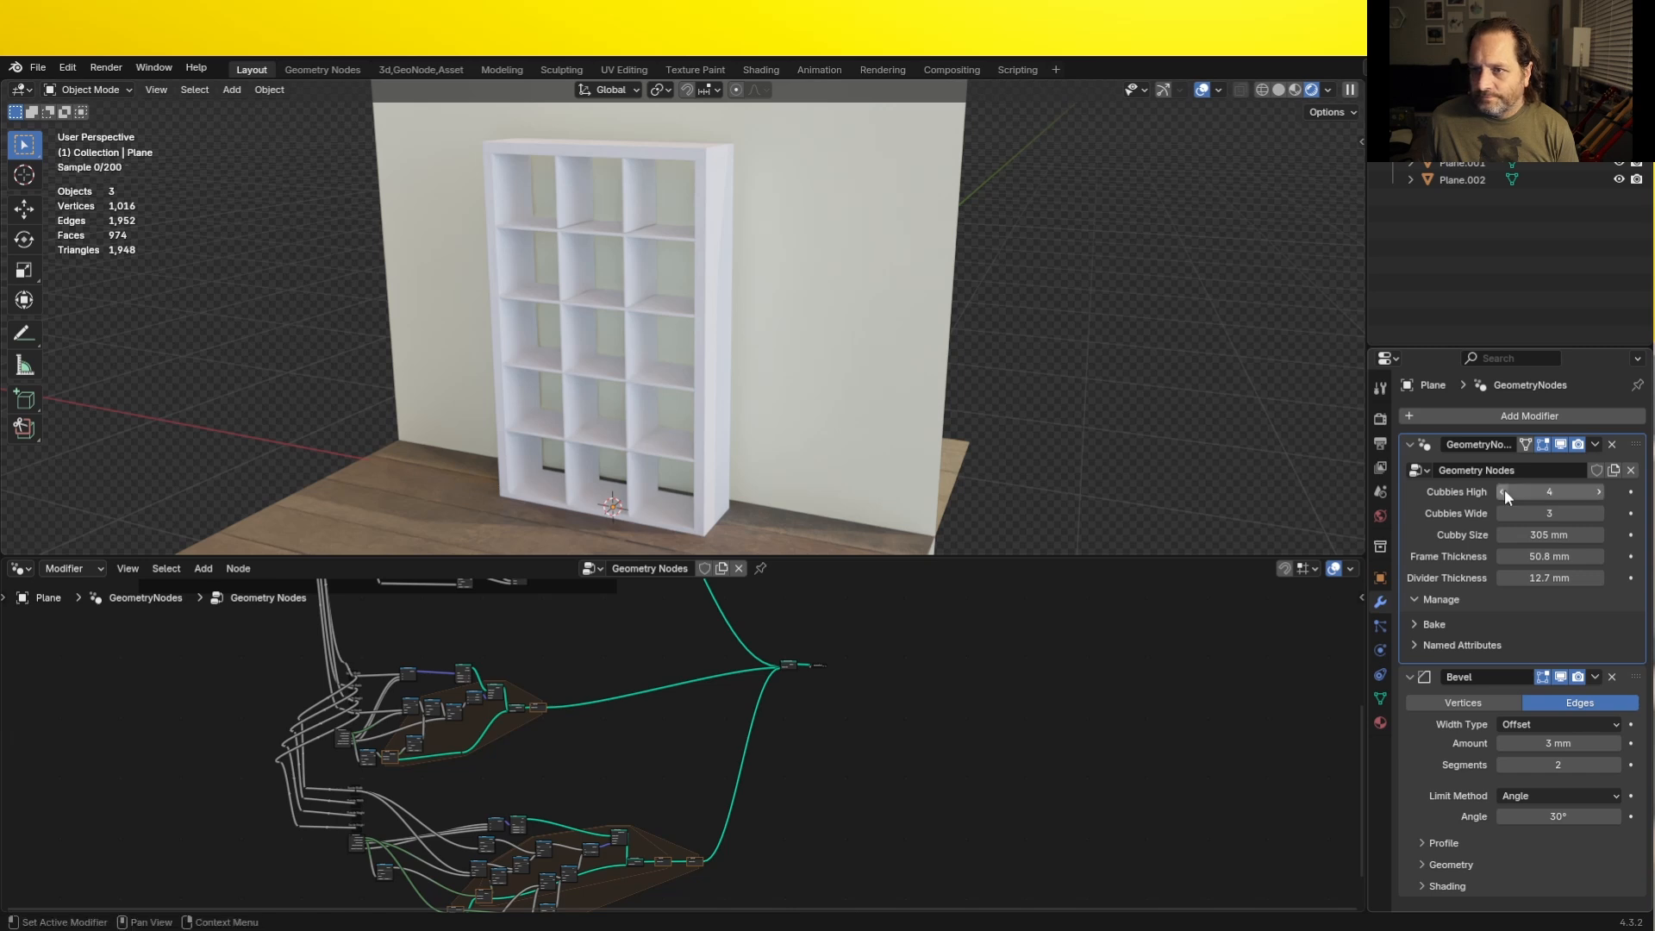
pyautogui.click(1504, 491)
pyautogui.click(1504, 491)
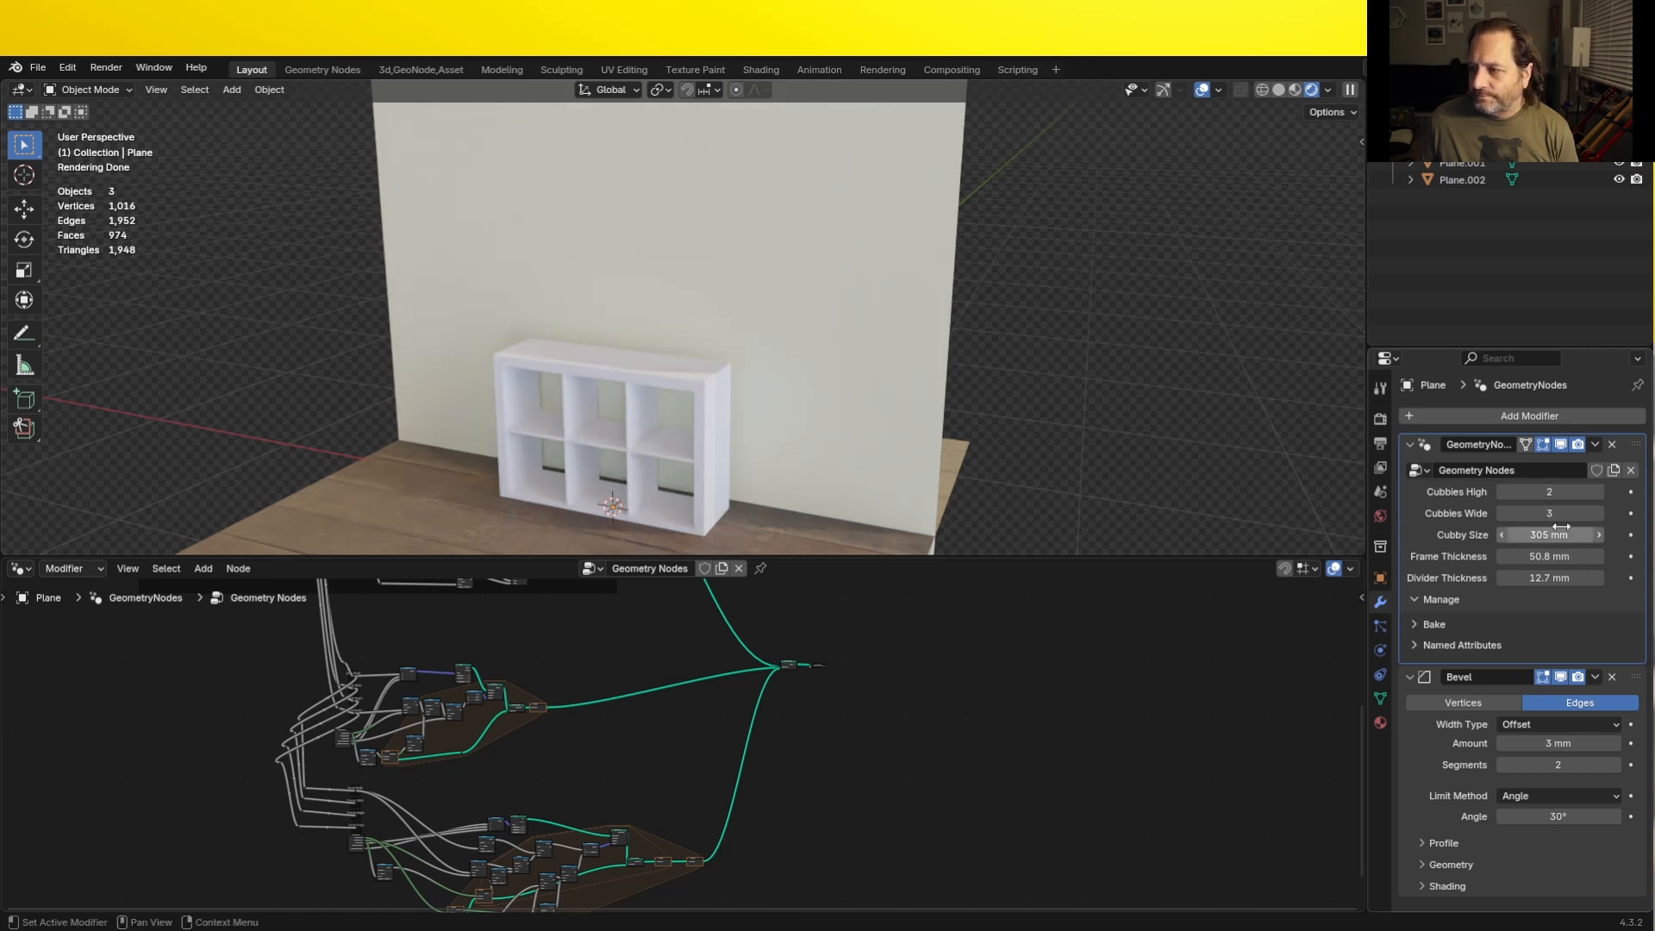
pyautogui.click(1596, 515)
pyautogui.click(1596, 515)
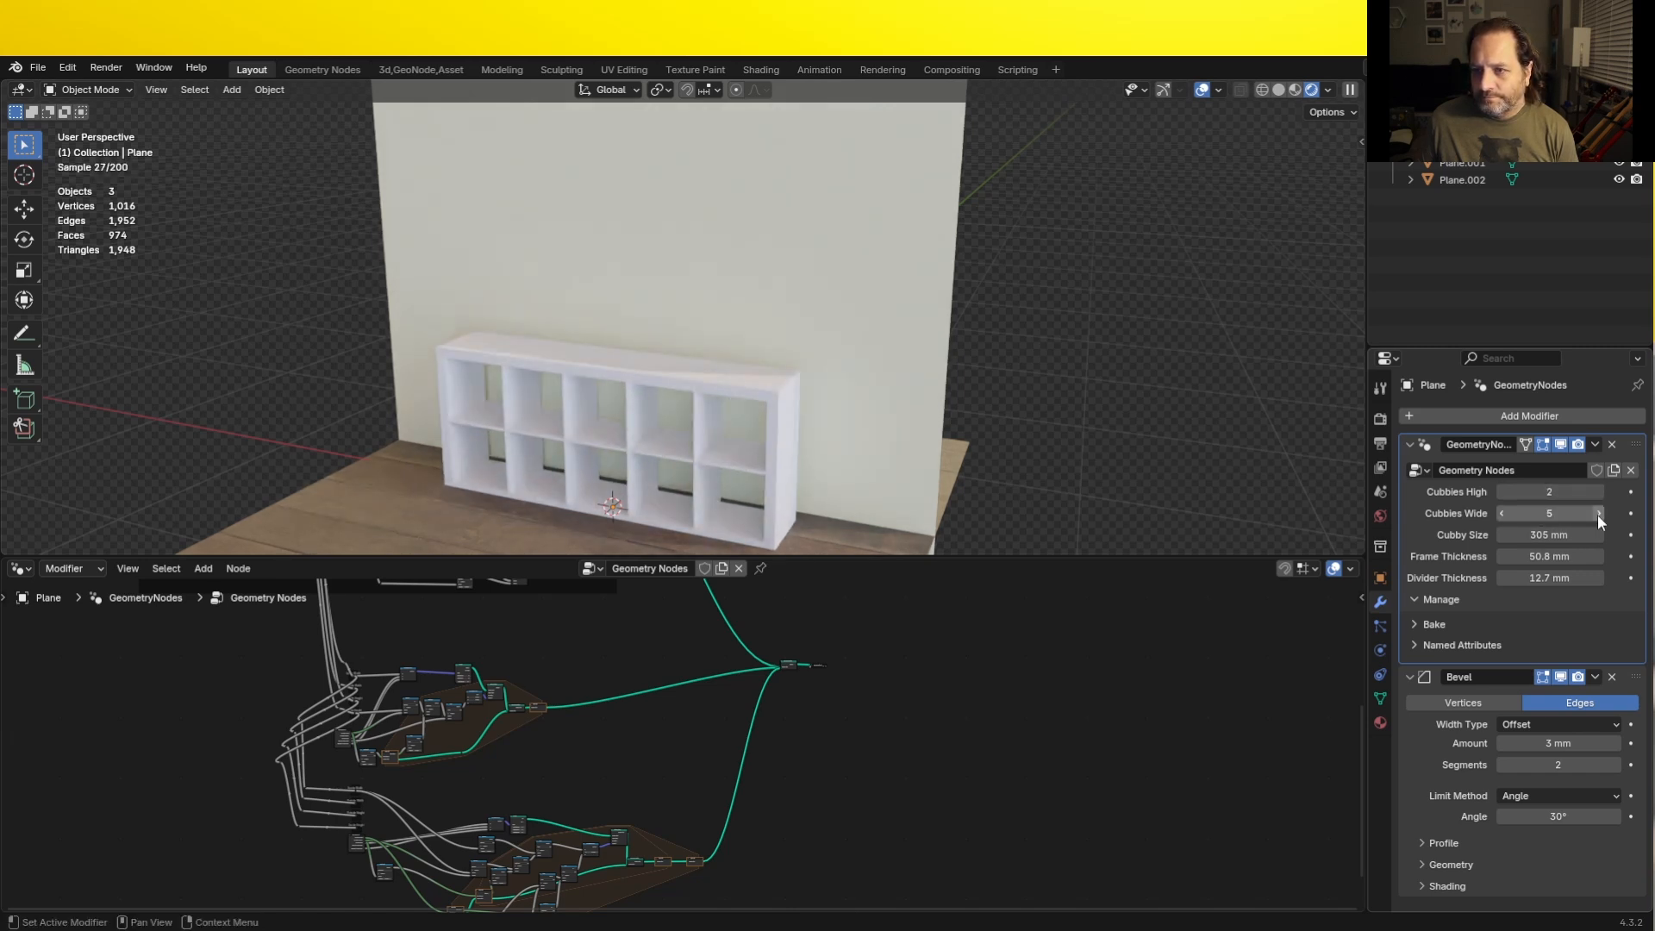
pyautogui.click(1596, 514)
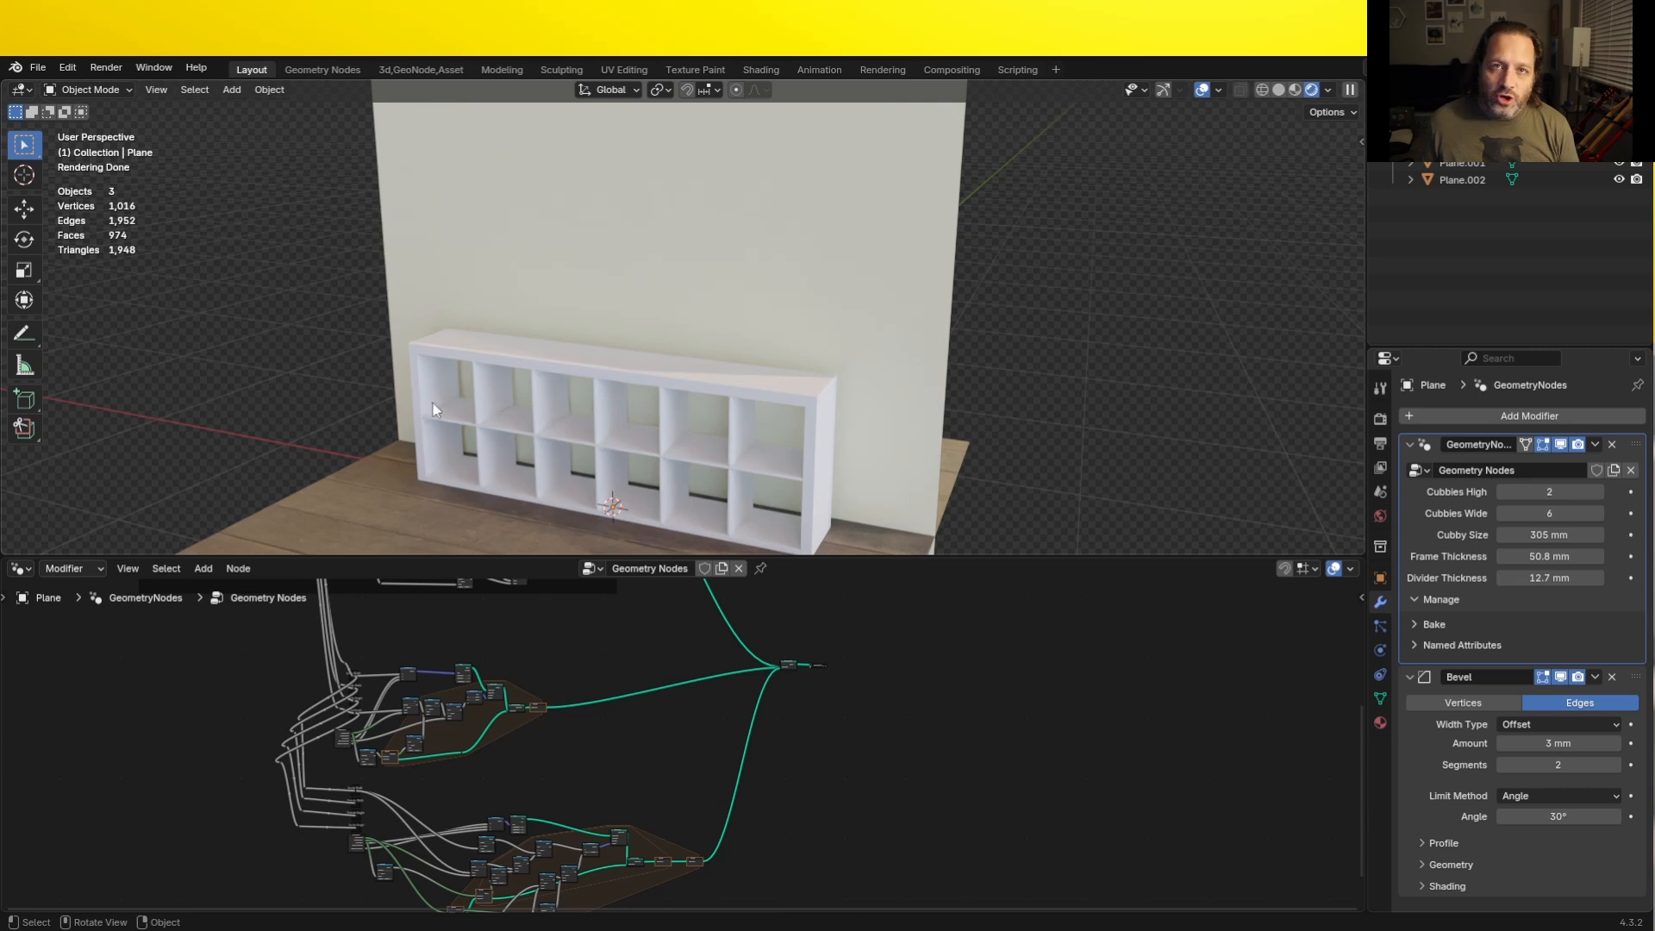
# - Insert a Set Material node on the link between Join Geometry and Group Output
pyautogui.scroll(5, 851, 712)
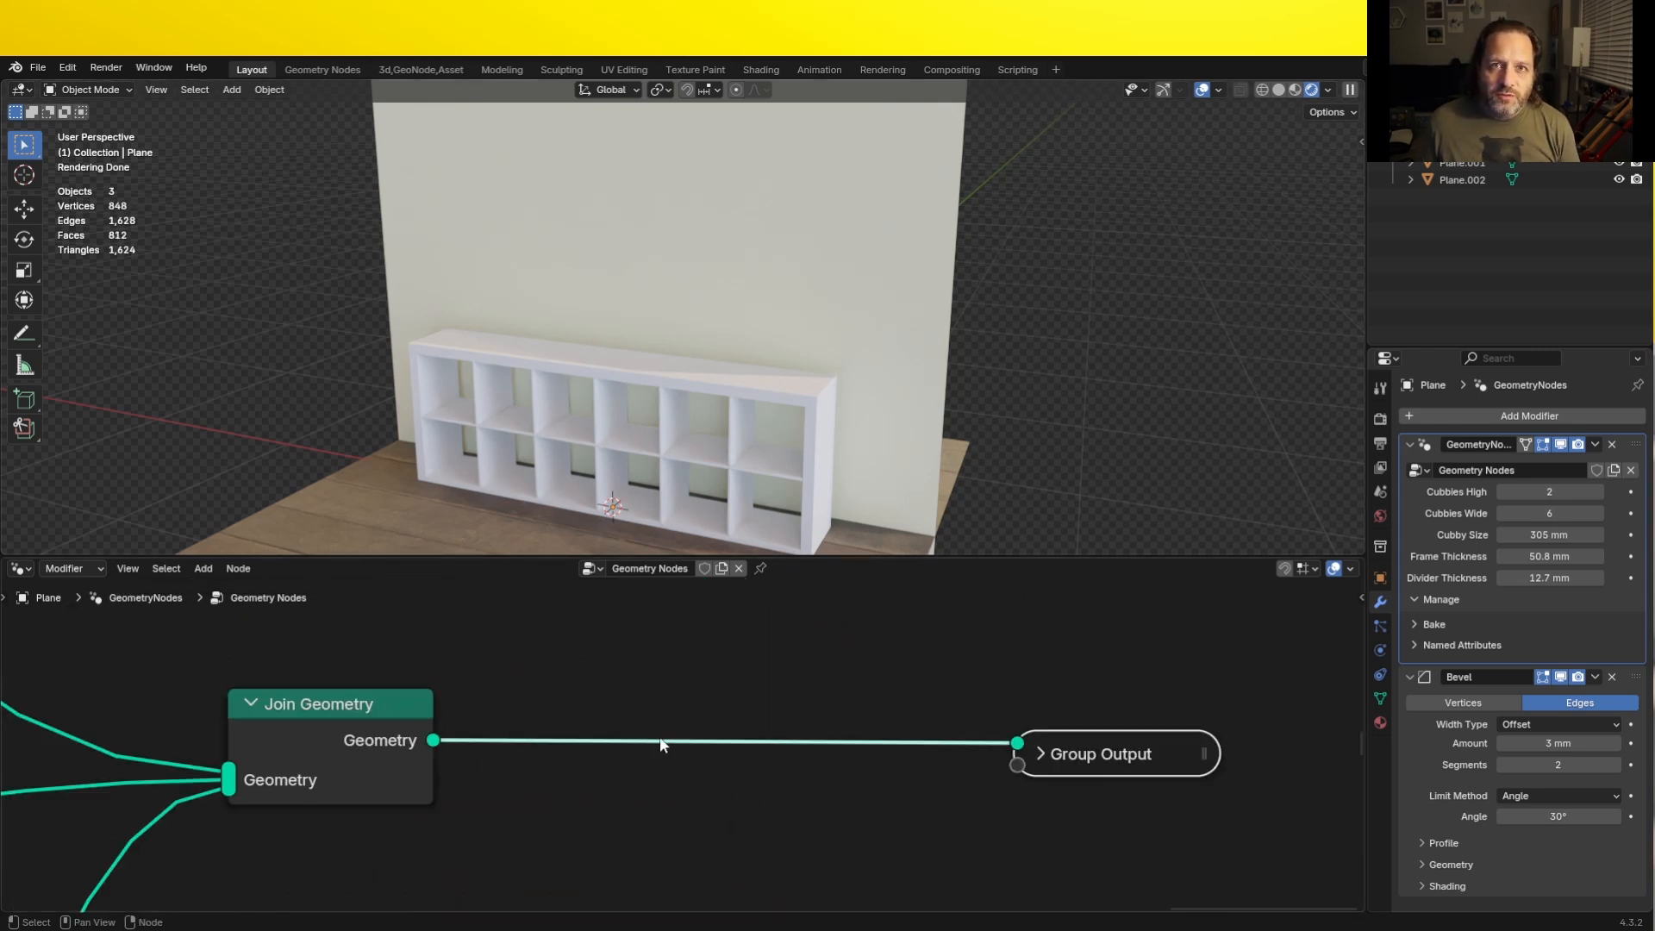
pyautogui.hotkey('shift', 'a')
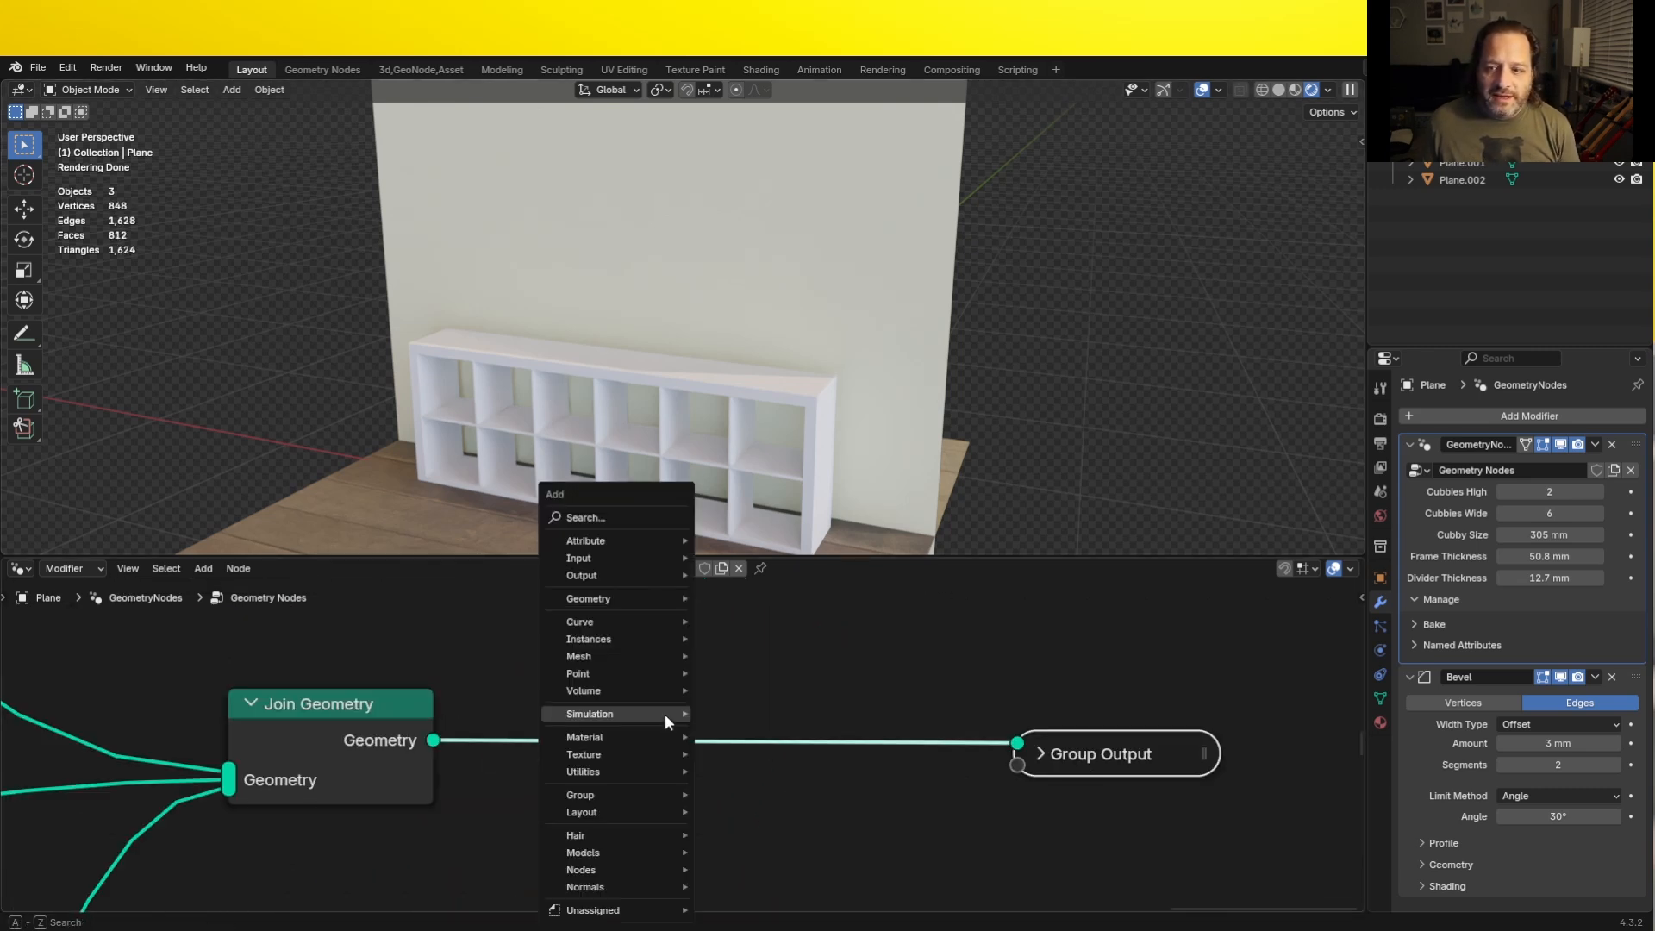
pyautogui.moveTo(636, 737)
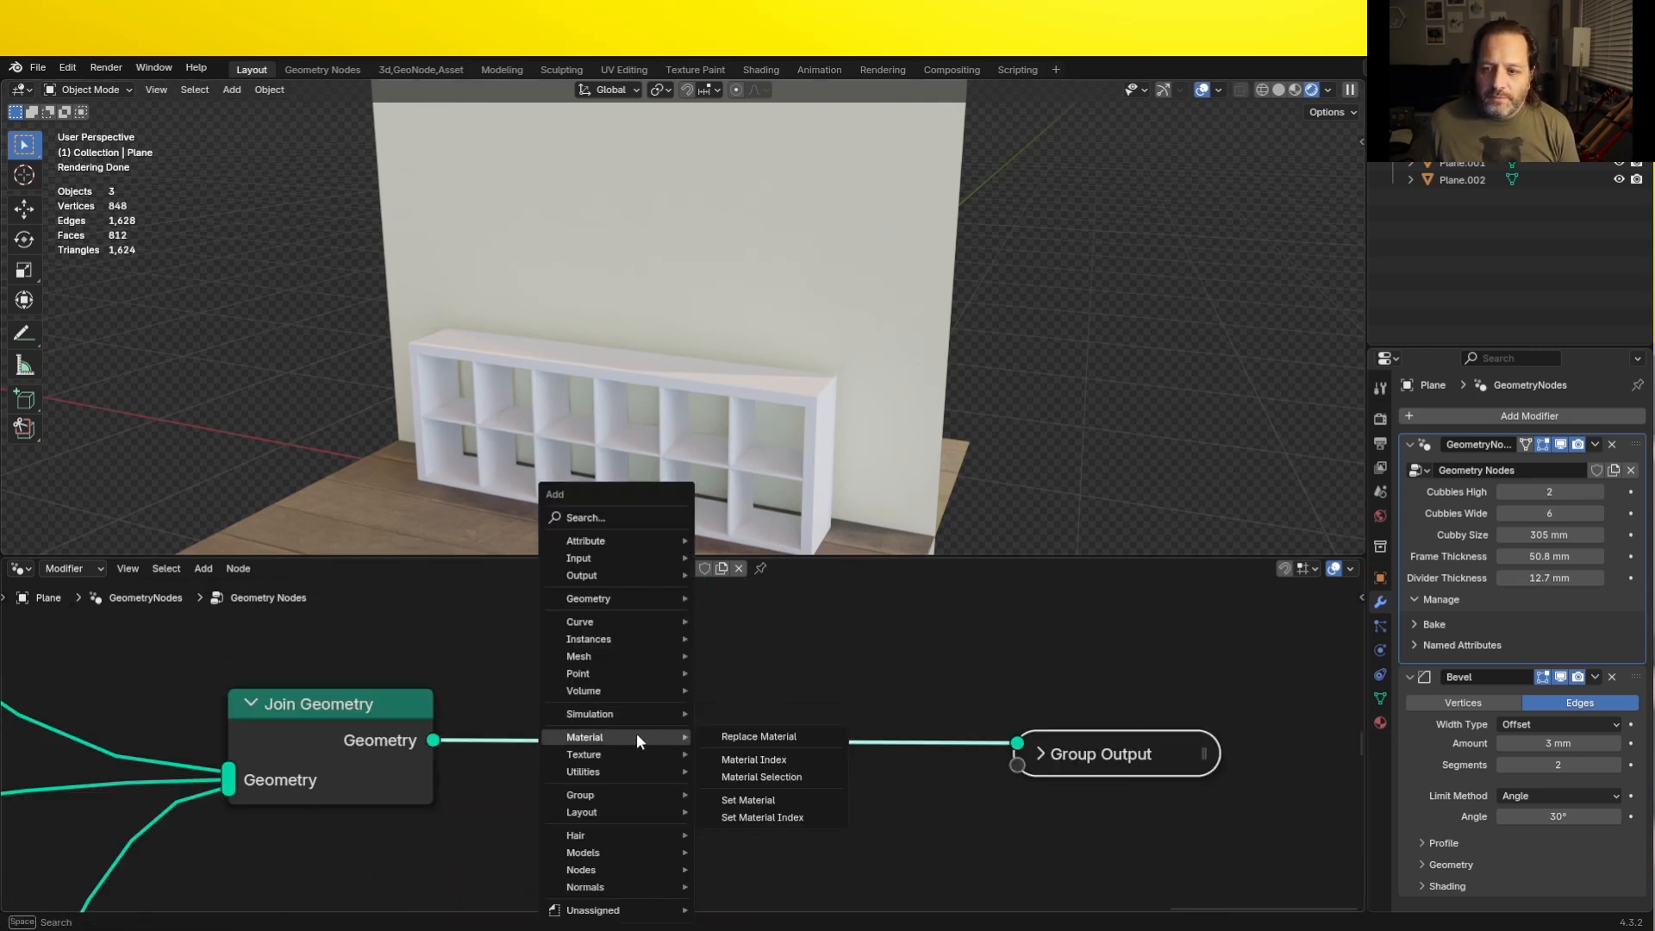
pyautogui.click(776, 798)
pyautogui.click(633, 679)
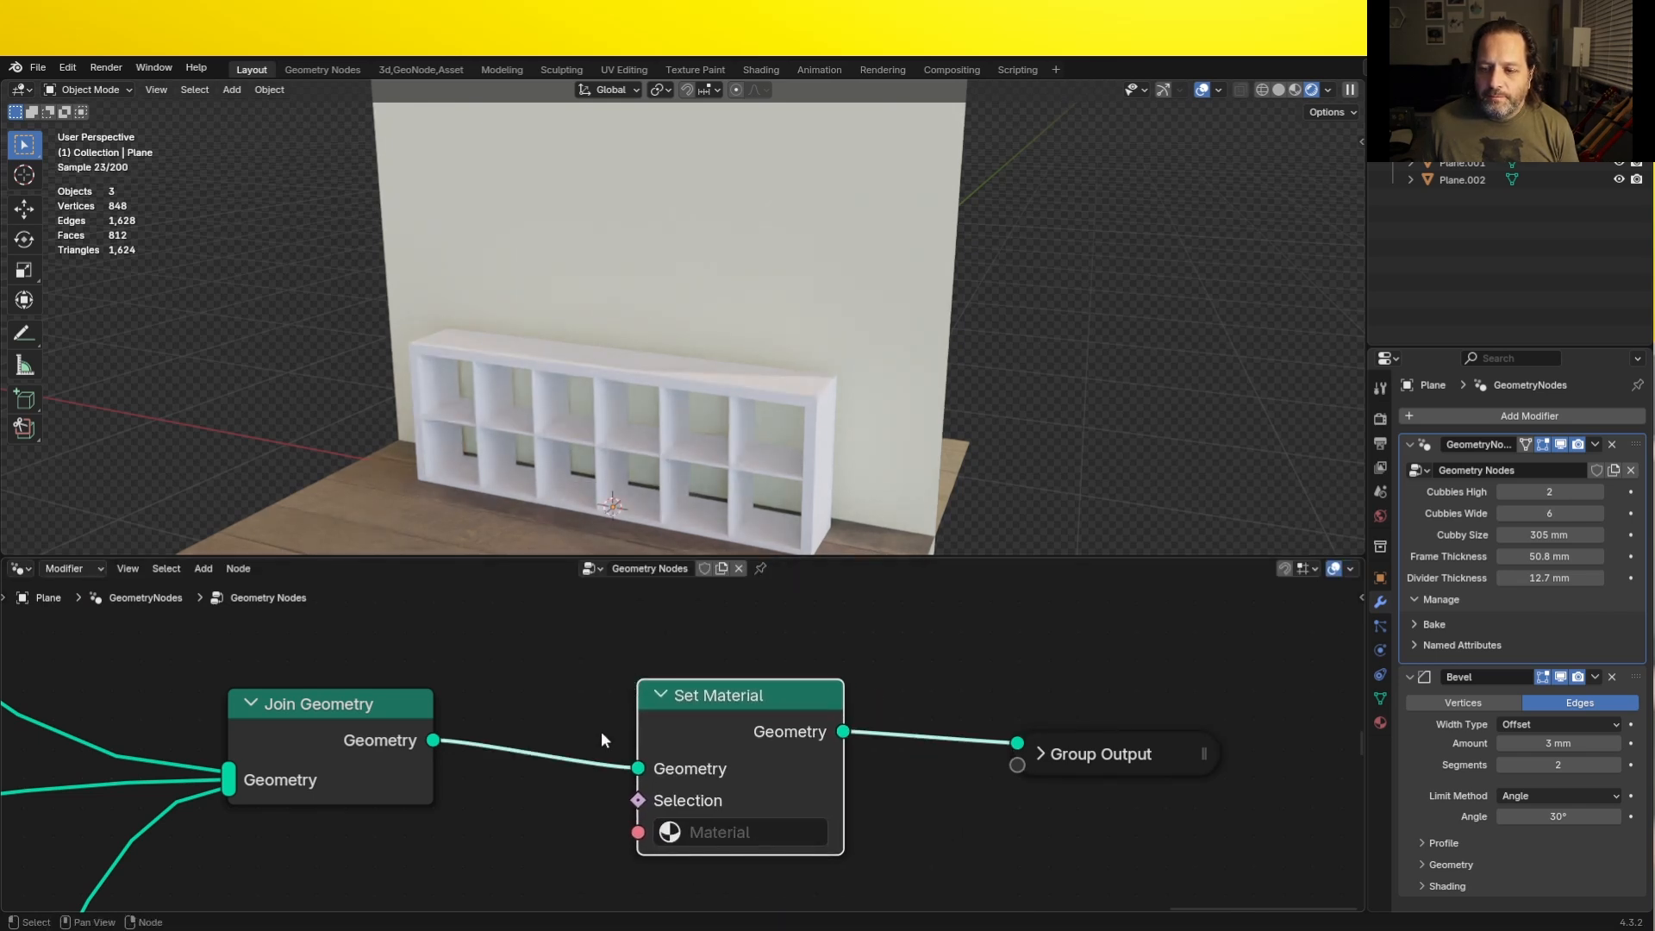
# - Add a Group Input node below Join Geometry and link its empty socket to Set Material's Material input, exposing it as a parameter
pyautogui.scroll(-12, 569, 758)
pyautogui.moveTo(231, 905); pyautogui.dragTo(172, 870, button='middle')
pyautogui.scroll(8, 526, 720)
pyautogui.scroll(3, 528, 729)
pyautogui.hotkey('shift', 'a')
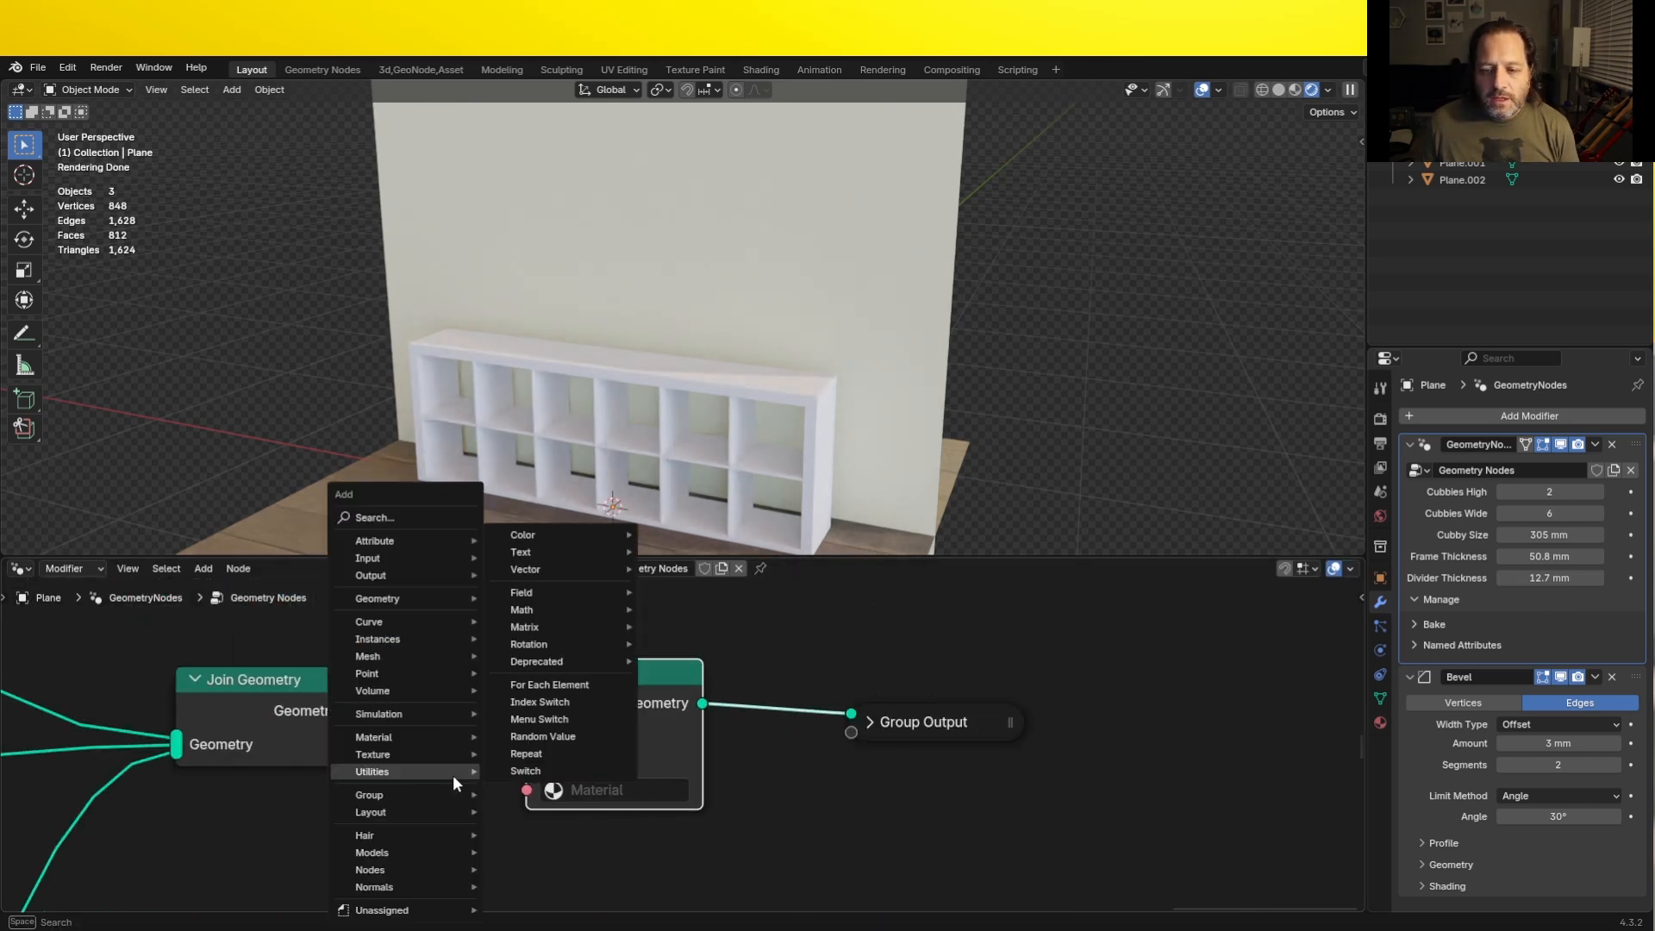
pyautogui.moveTo(422, 794)
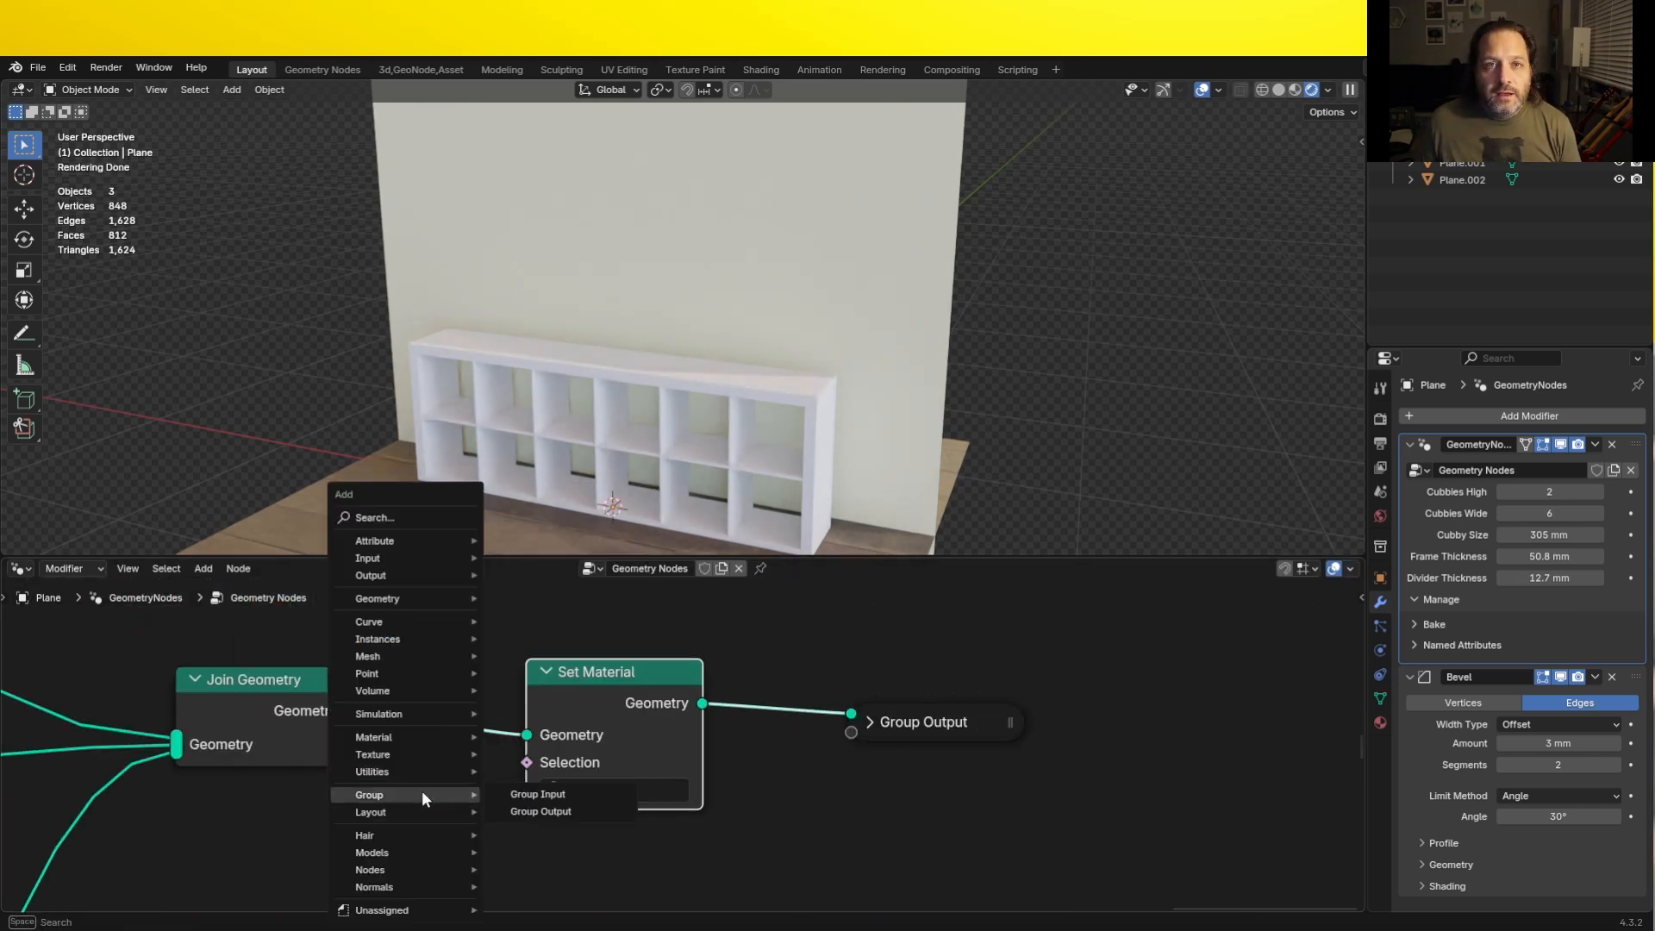
pyautogui.click(548, 793)
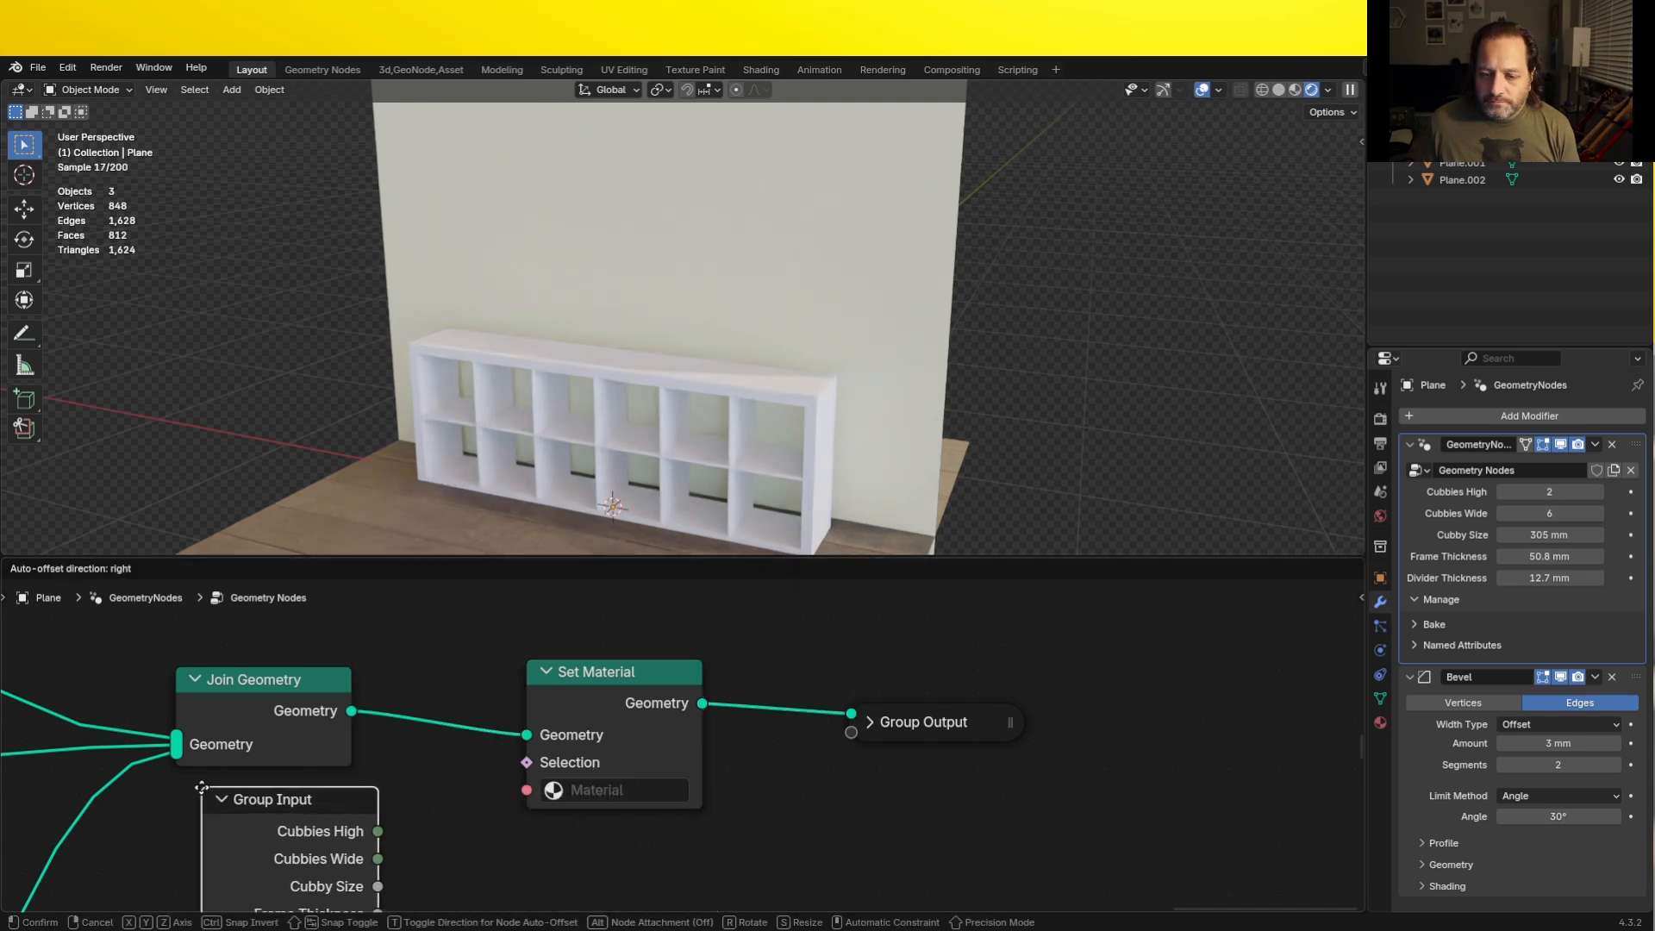
pyautogui.click(390, 762)
pyautogui.scroll(-1, 390, 762)
pyautogui.keyDown('shift'); pyautogui.scroll(-2, 393, 845); pyautogui.keyUp('shift')
pyautogui.moveTo(394, 848); pyautogui.dragTo(529, 703)
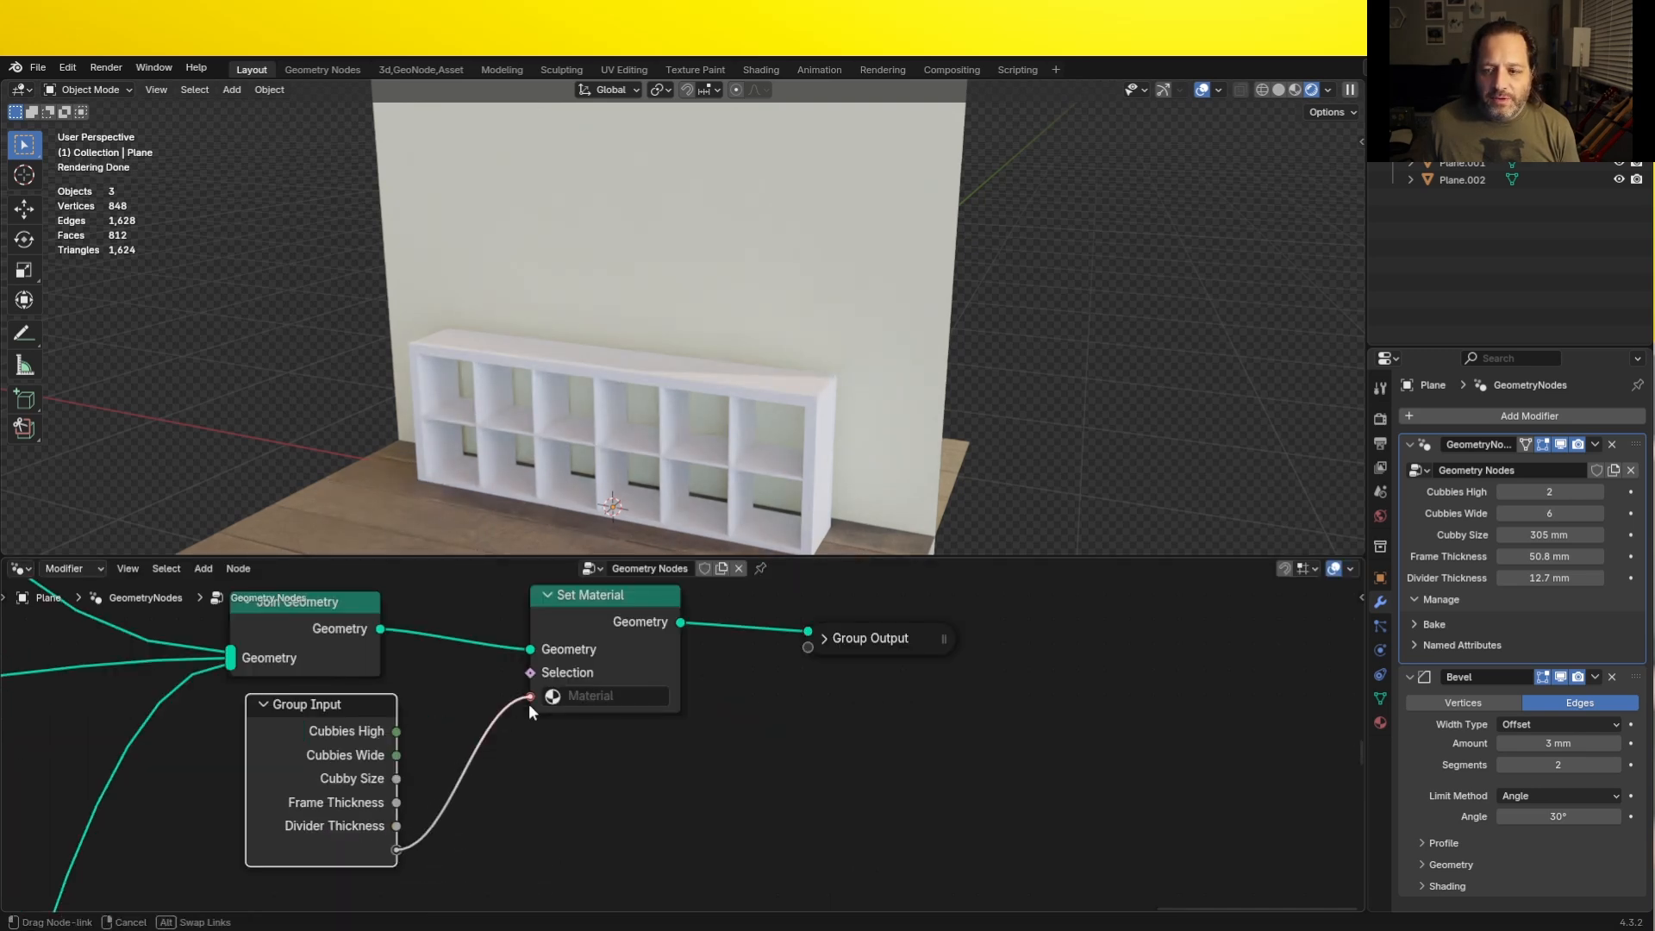
pyautogui.moveTo(529, 704); pyautogui.dragTo(529, 696)
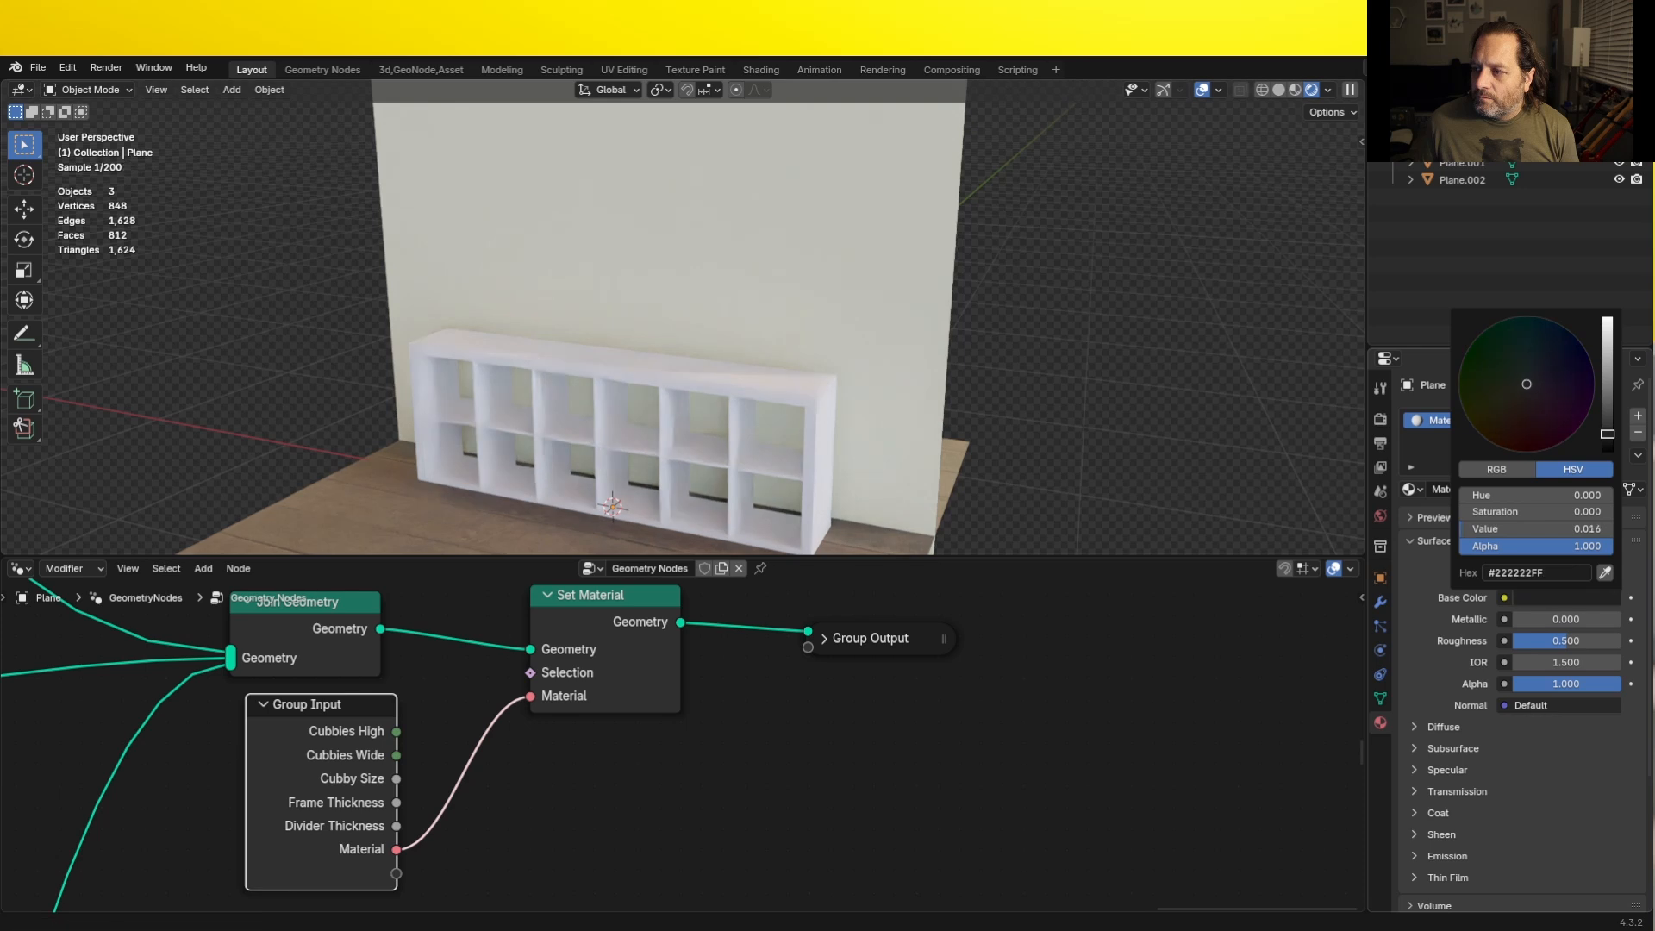
# - Set the dark grey material's roughness to 0.098 and assign Material.001 to the shelf modifier's Material input
pyautogui.moveTo(1579, 642); pyautogui.dragTo(1536, 642)
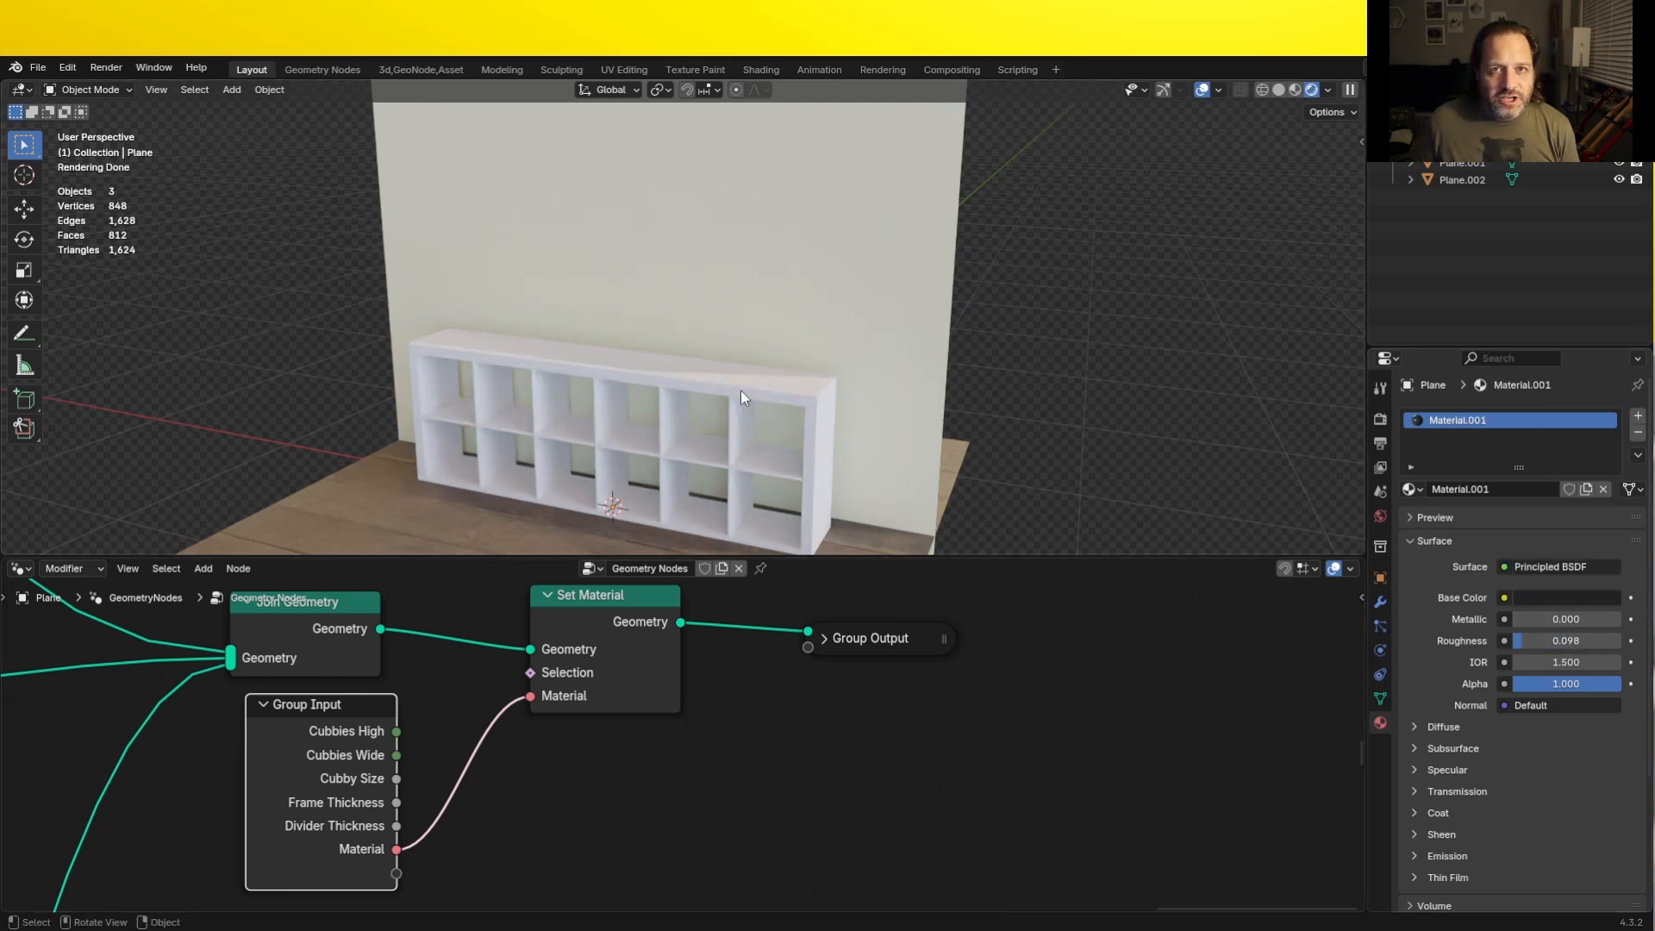
pyautogui.click(700, 386)
pyautogui.click(1380, 601)
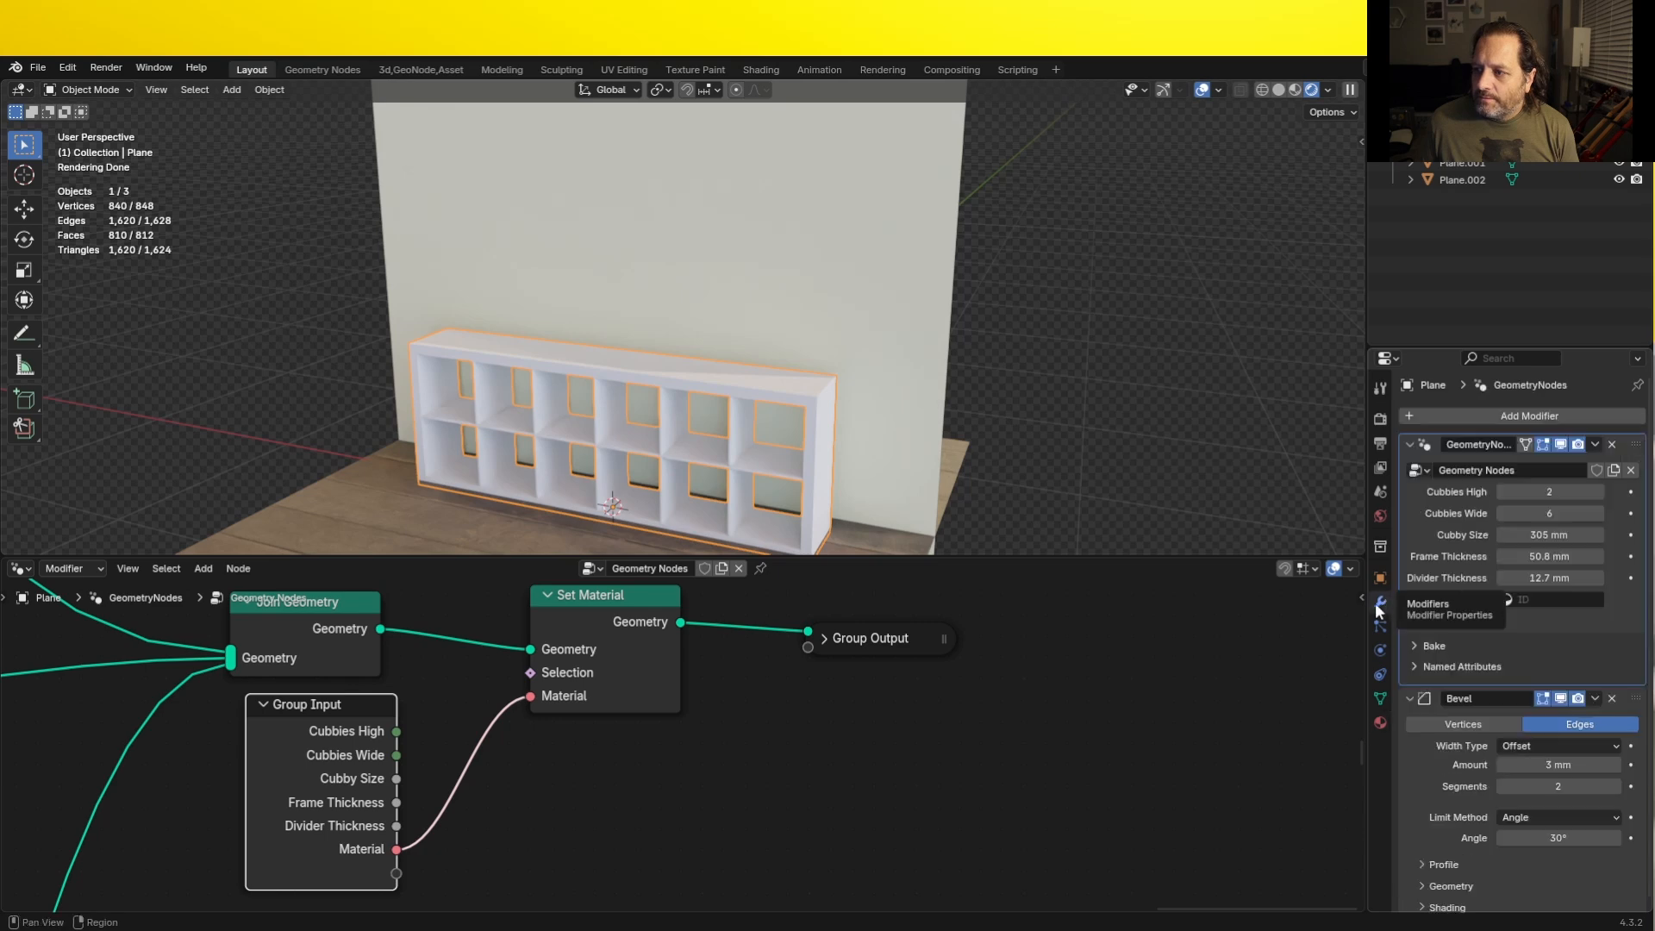
pyautogui.click(1538, 601)
pyautogui.click(1475, 695)
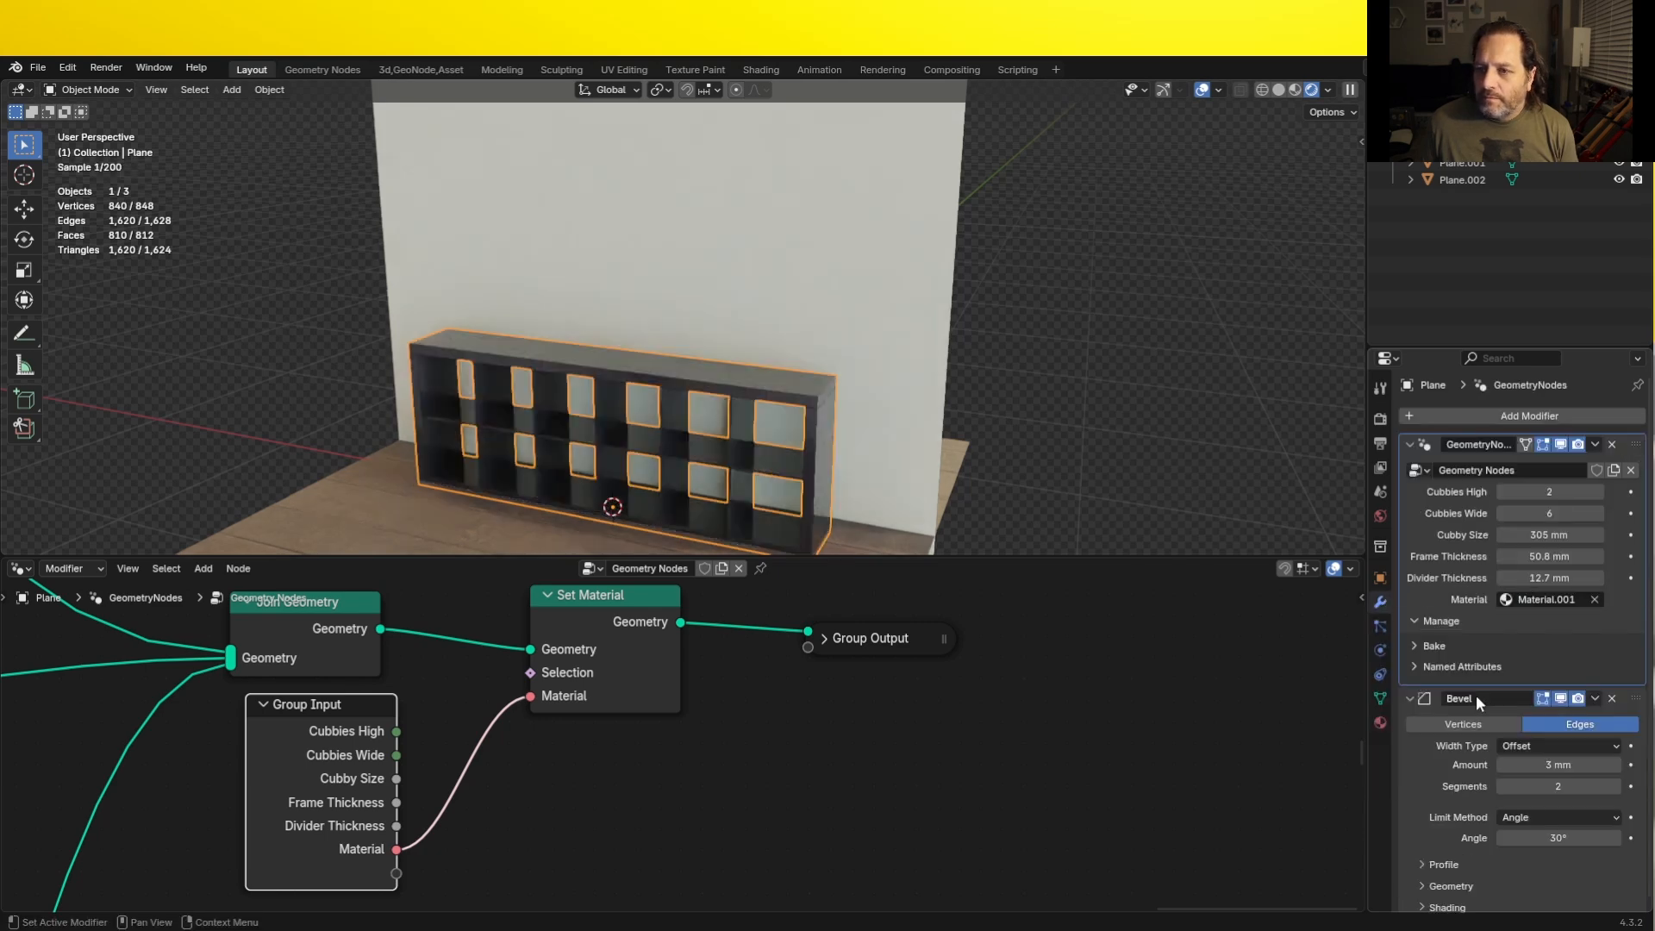
pyautogui.click(1144, 355)
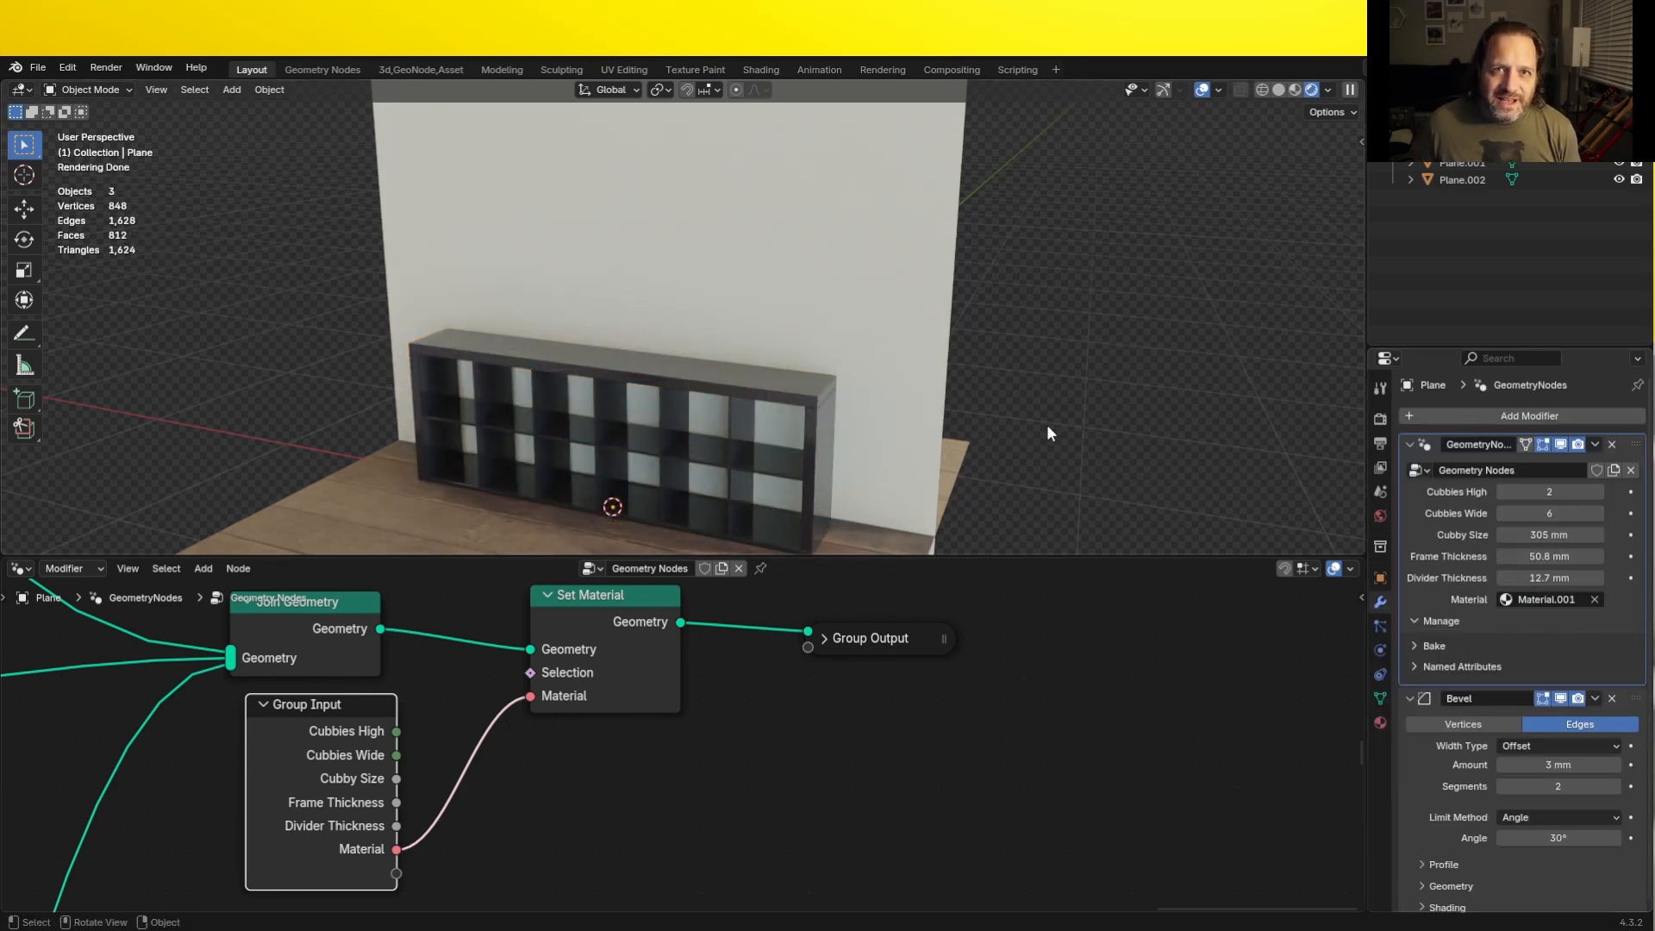
# - Enlarge the node editor area and enclose the horizontal divider nodes, including their repeat zone, in a frame
pyautogui.scroll(3, 965, 395)
pyautogui.scroll(-6, 464, 713)
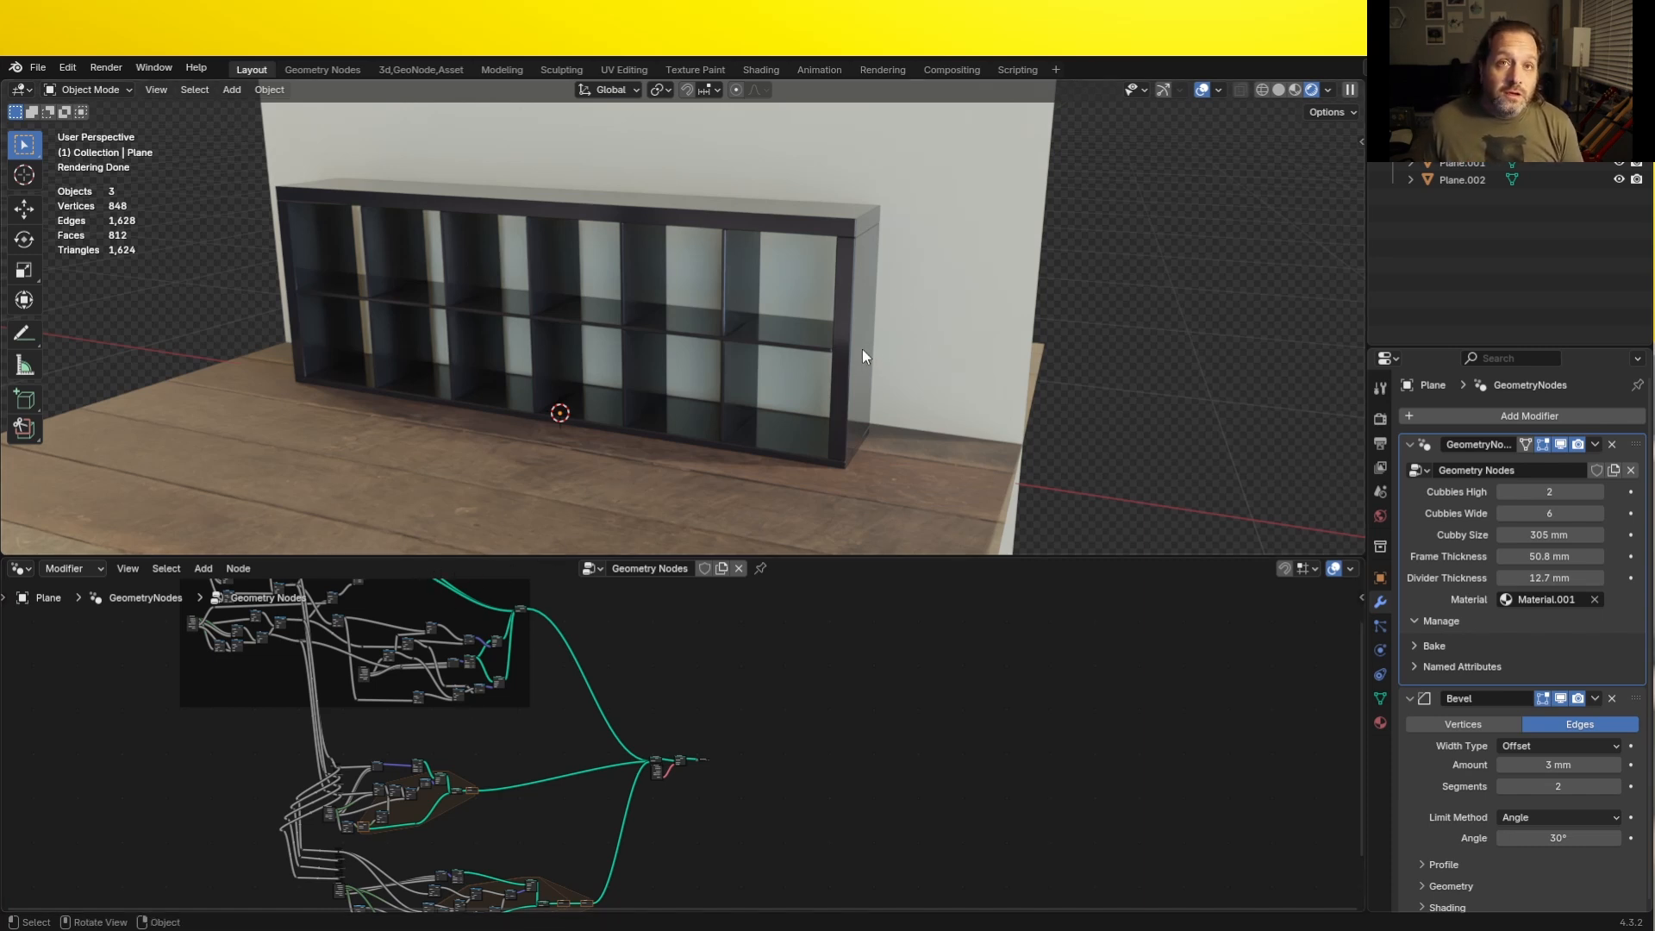
pyautogui.scroll(-1, 435, 767)
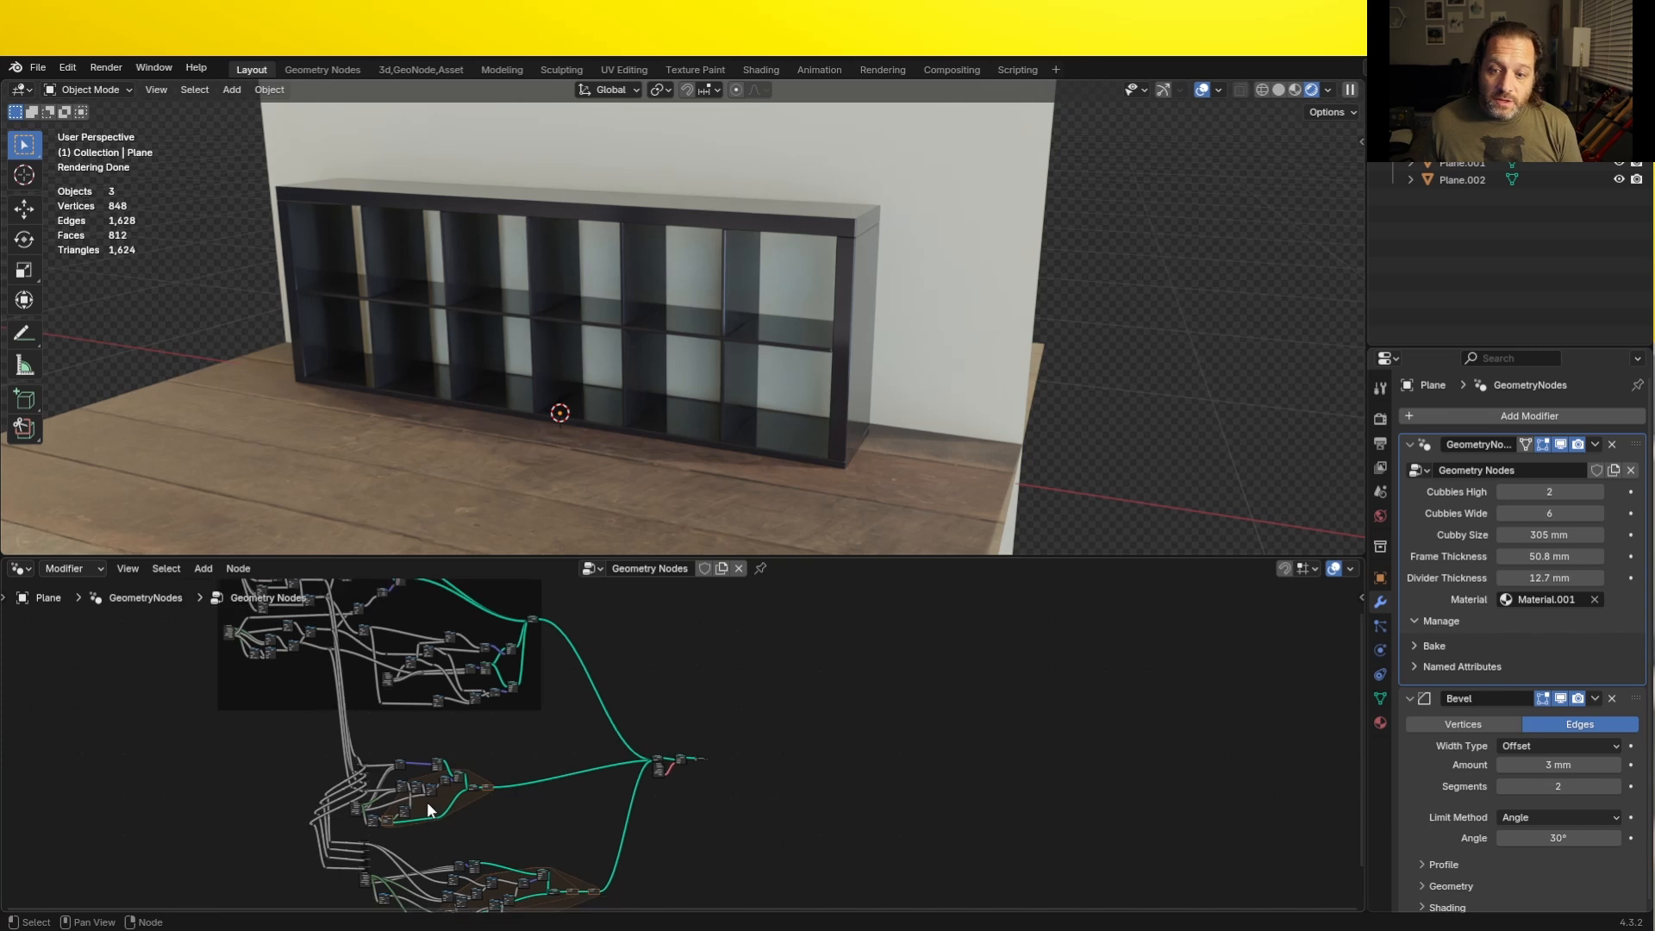
pyautogui.scroll(7, 427, 802)
pyautogui.moveTo(211, 851); pyautogui.dragTo(475, 717, button='middle')
pyautogui.scroll(2, 530, 731)
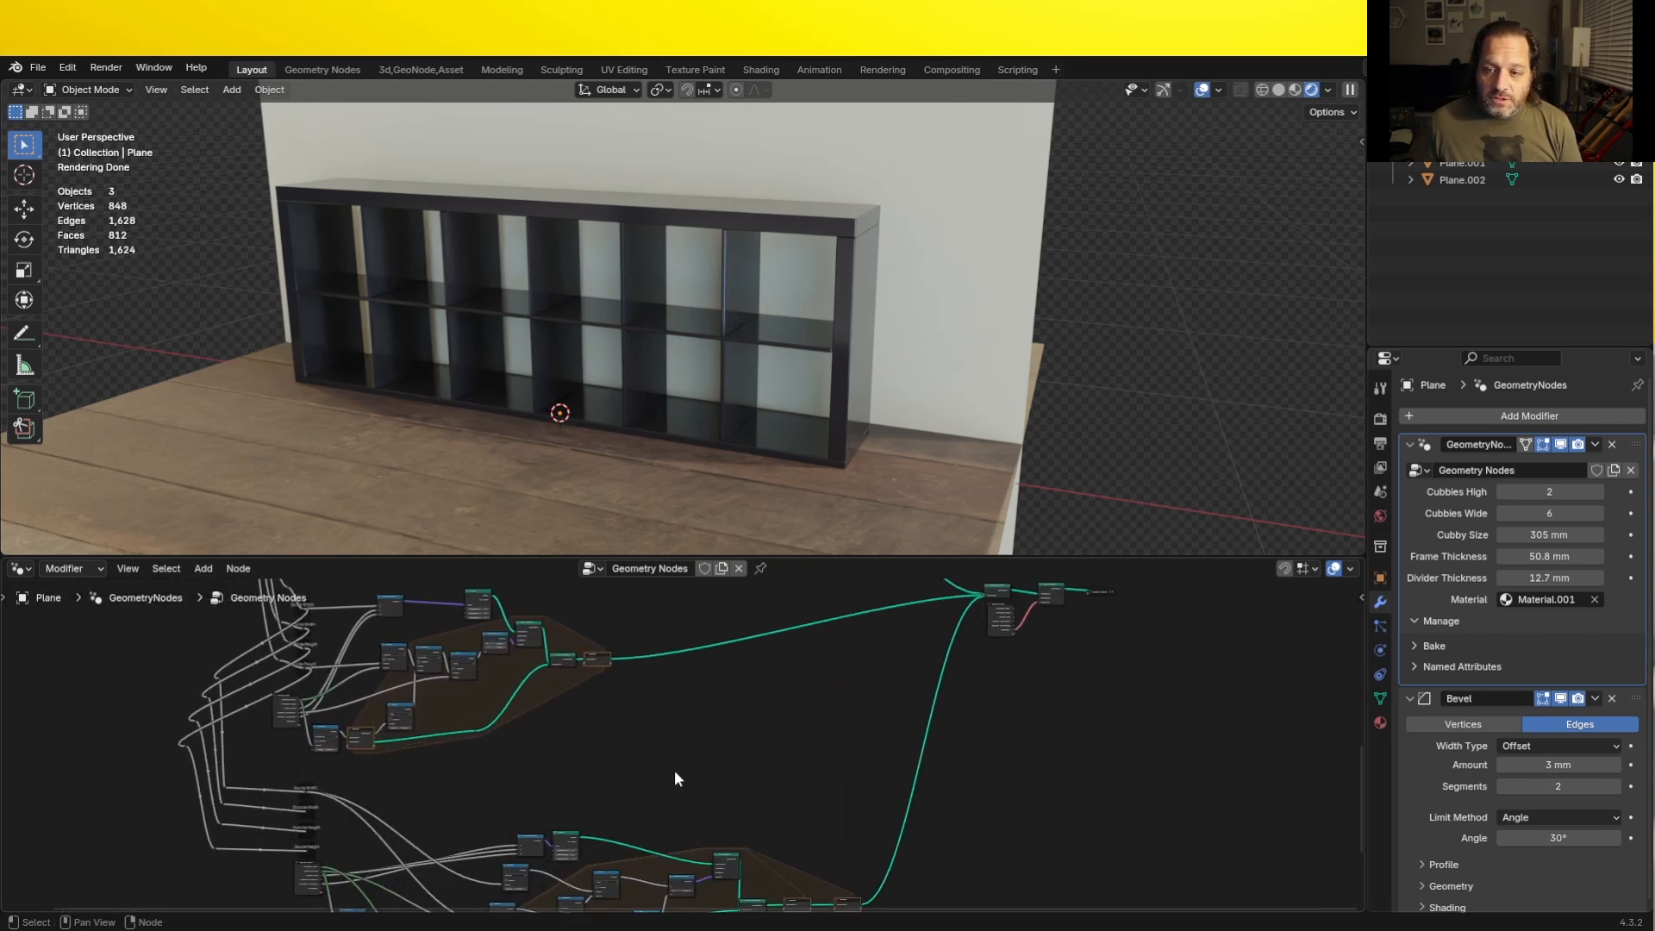
pyautogui.moveTo(675, 774); pyautogui.dragTo(78, 588)
pyautogui.moveTo(362, 672); pyautogui.dragTo(386, 720, button='middle')
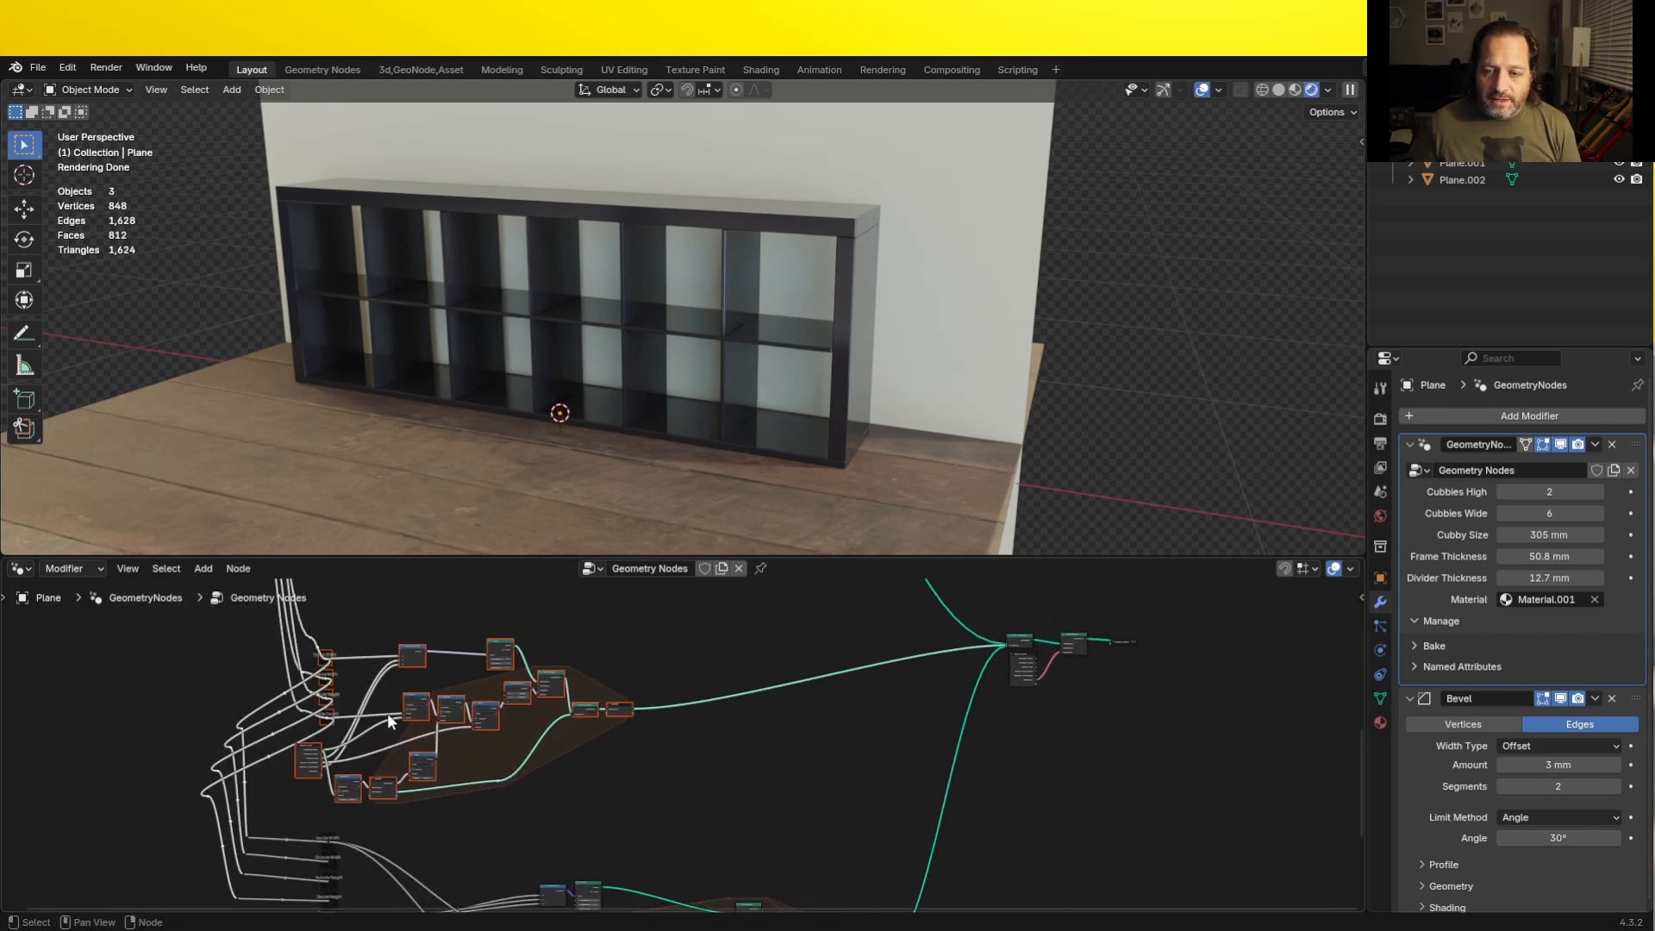
pyautogui.scroll(2, 475, 727)
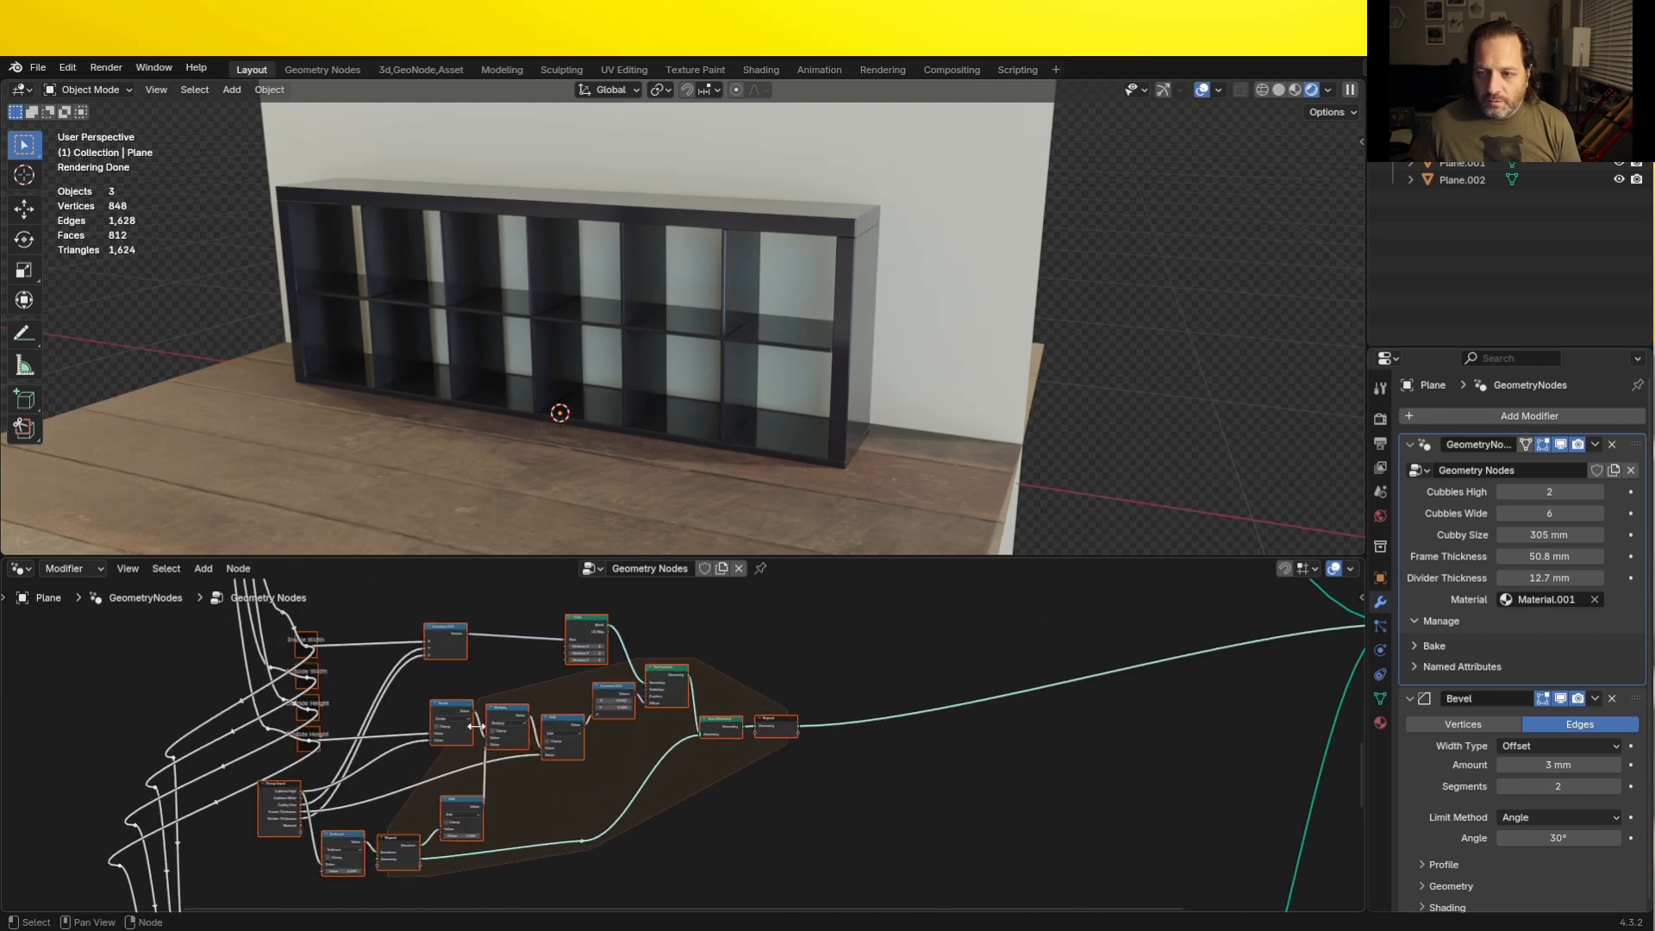
pyautogui.scroll(1, 476, 726)
pyautogui.moveTo(523, 556); pyautogui.dragTo(531, 411)
pyautogui.scroll(1, 431, 628)
pyautogui.moveTo(398, 627); pyautogui.dragTo(556, 628, button='middle')
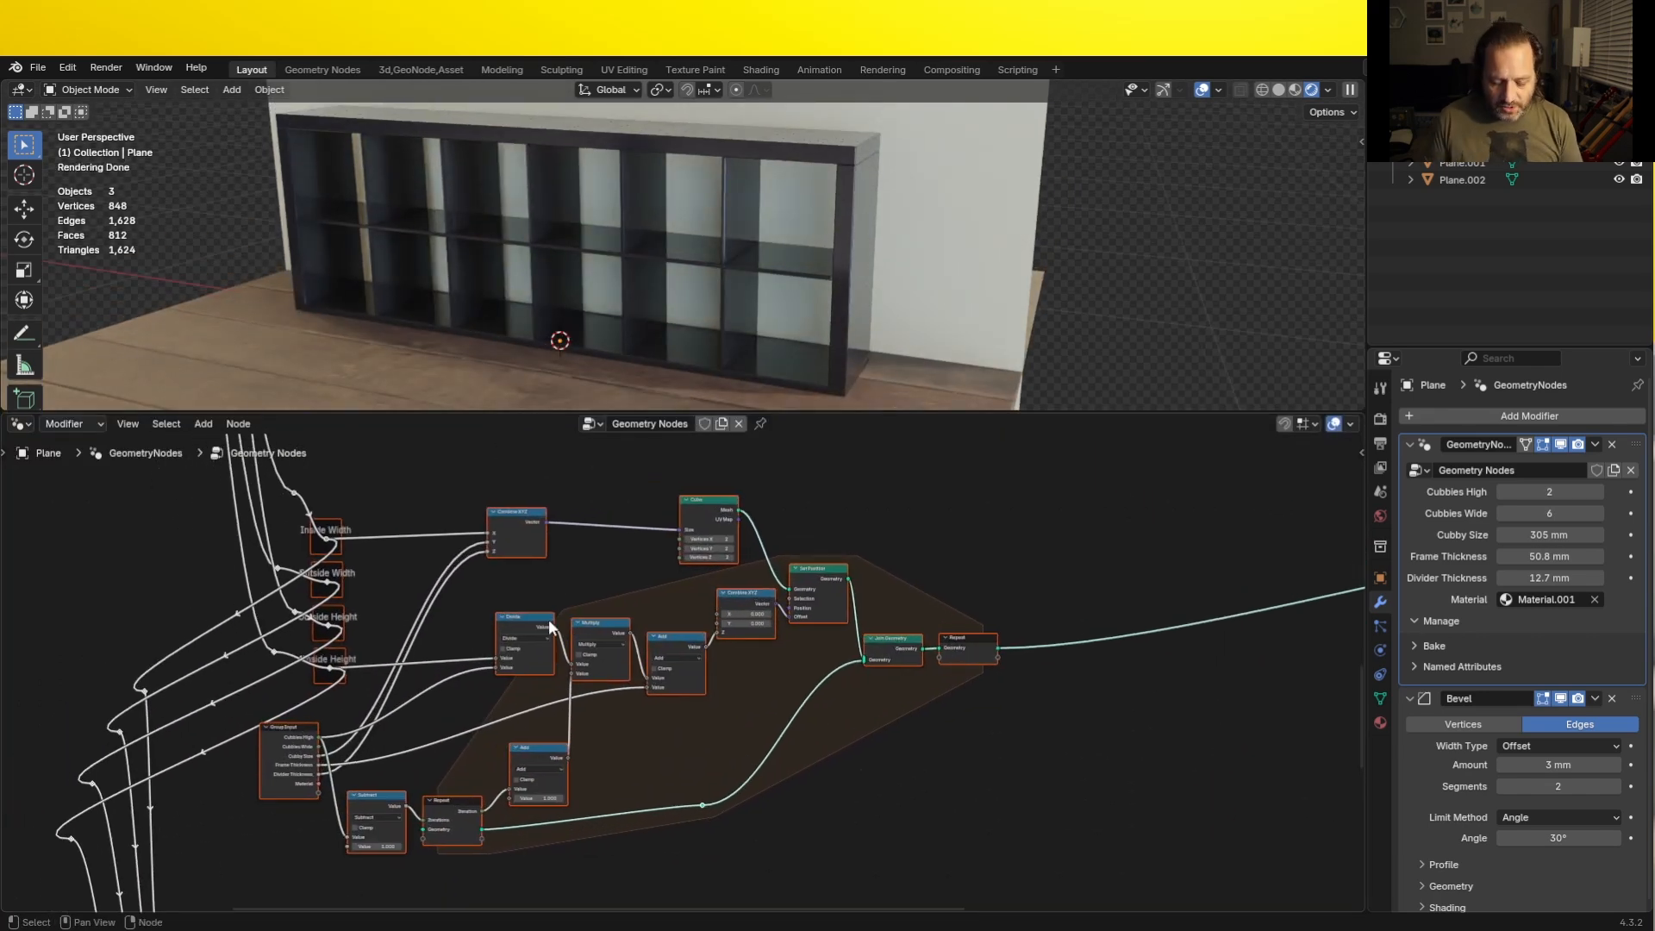
pyautogui.hotkey('ctrl', 'j')
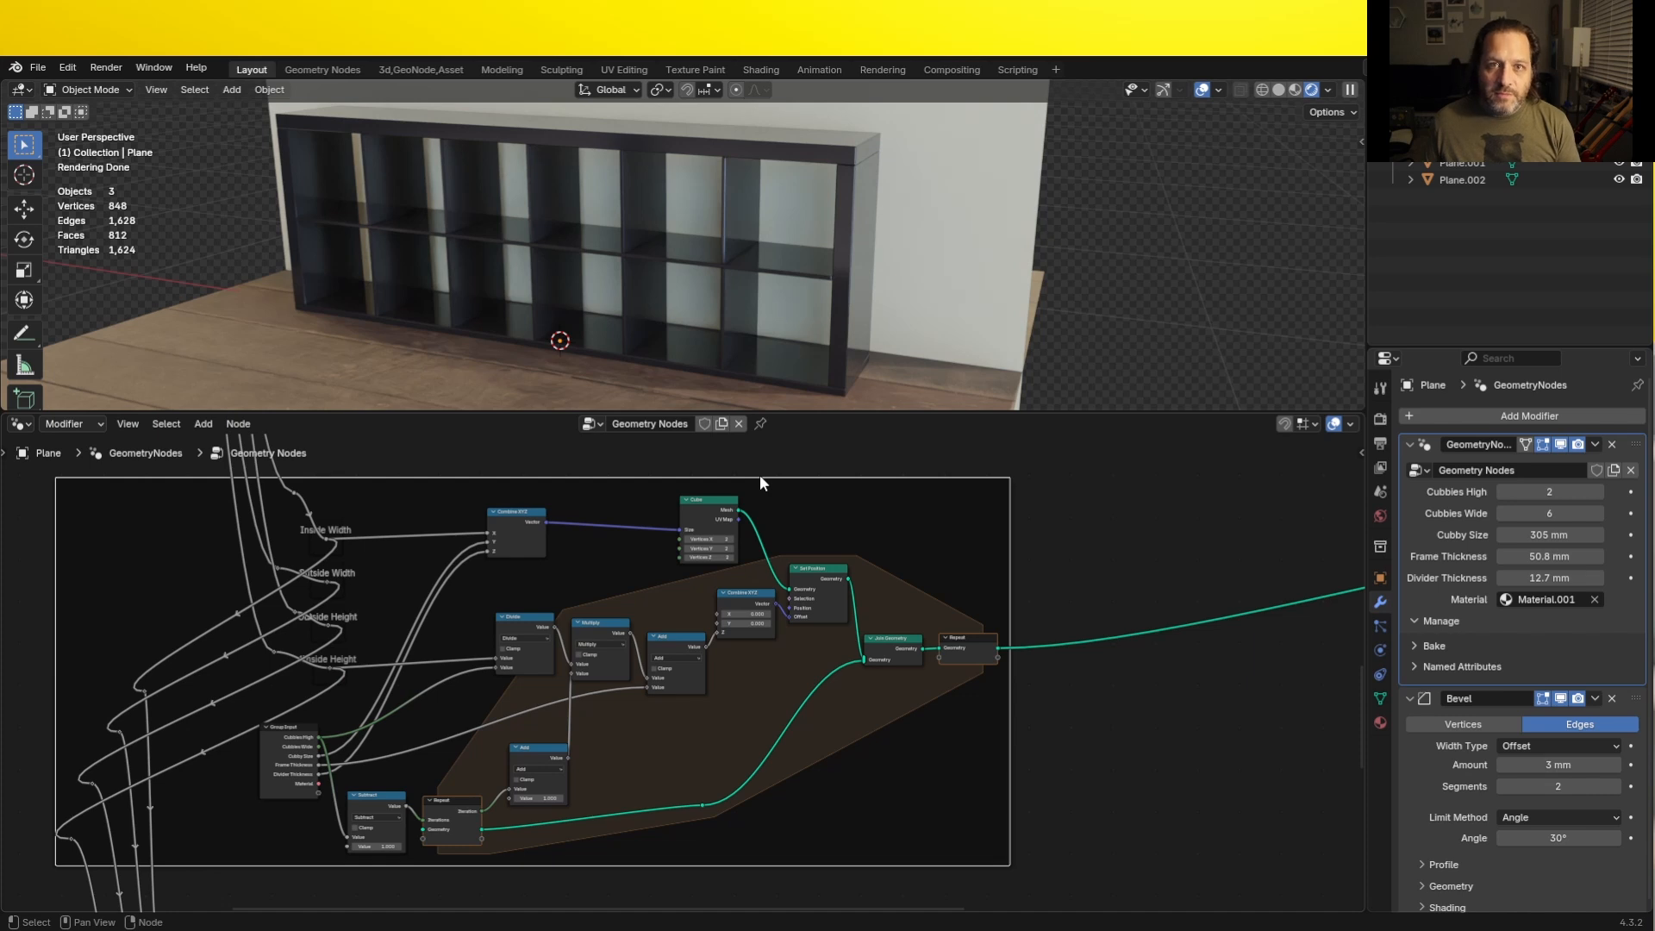
# - Label the new frame Horizontal Dividers
pyautogui.press('F2')
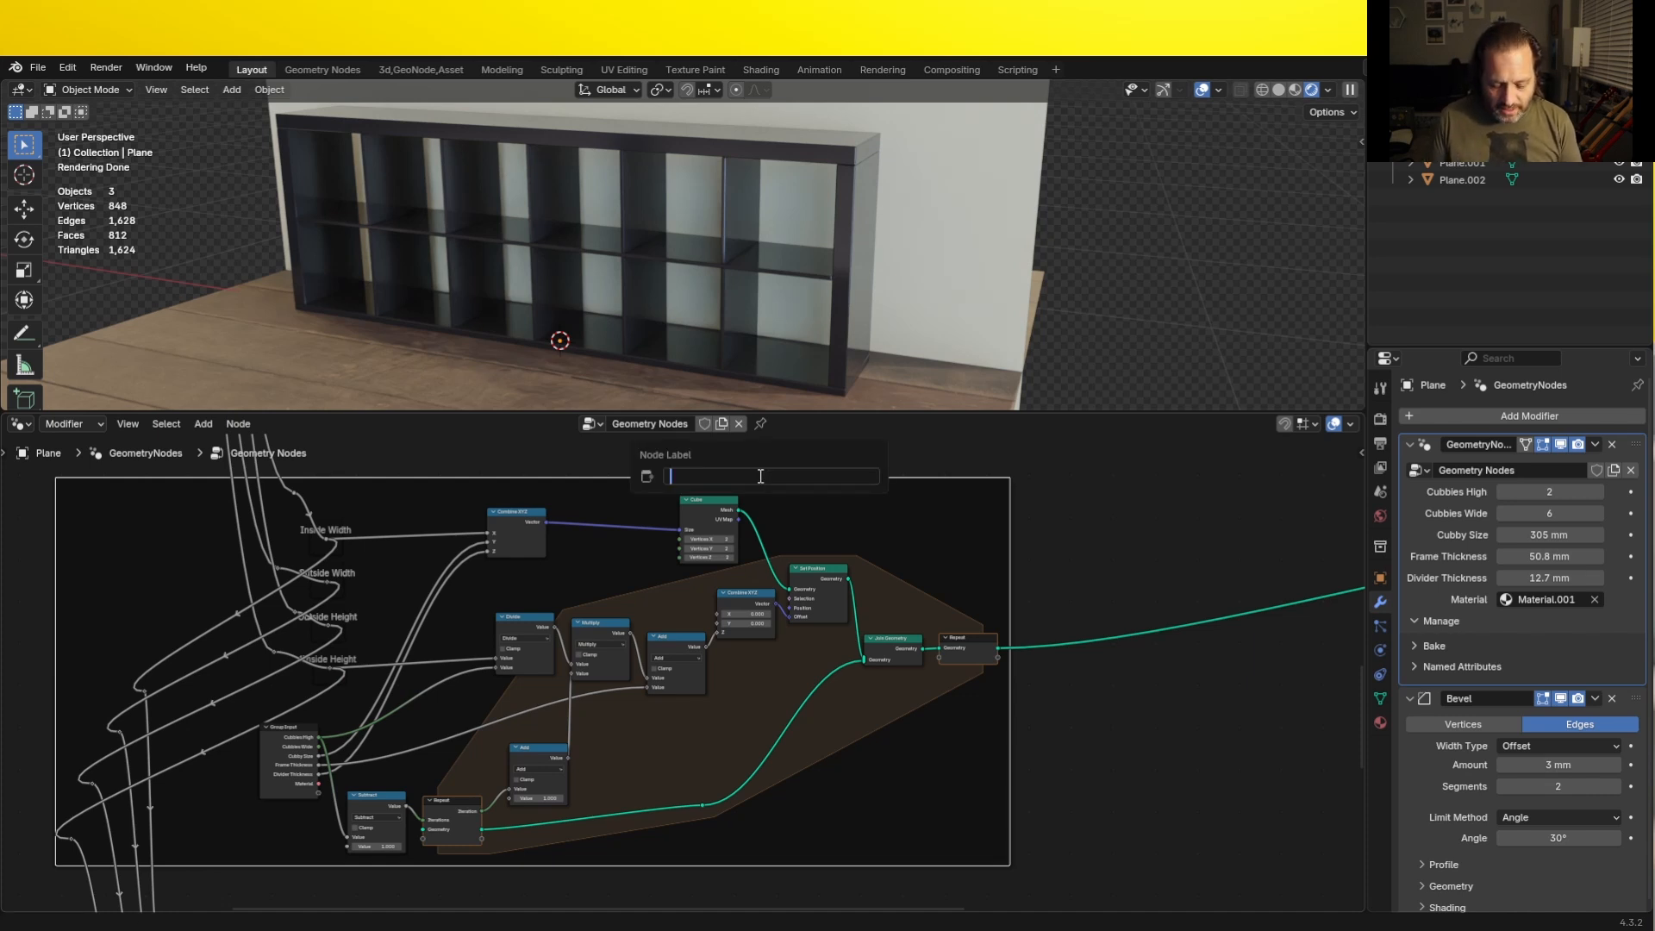
pyautogui.write('Horizontal ')
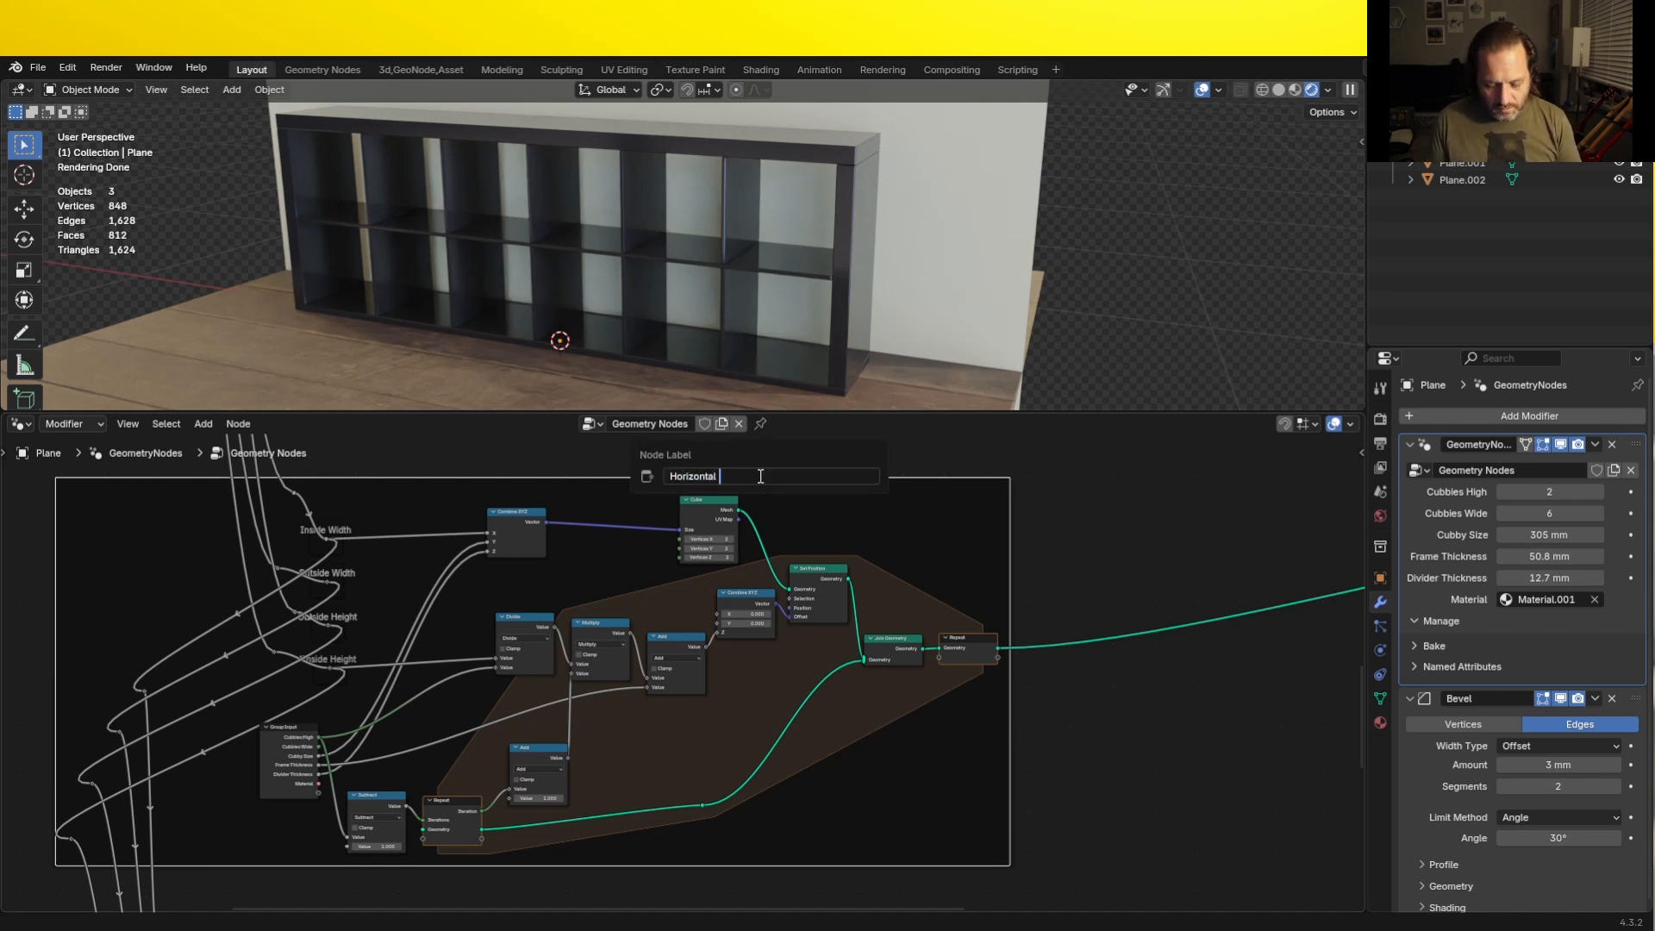
pyautogui.write('Dividers')
pyautogui.press('Return')
# - Enclose the lower repeat-zone nodes that build the upright dividers in a frame labelled Vertical Dividers
pyautogui.scroll(-4, 571, 703)
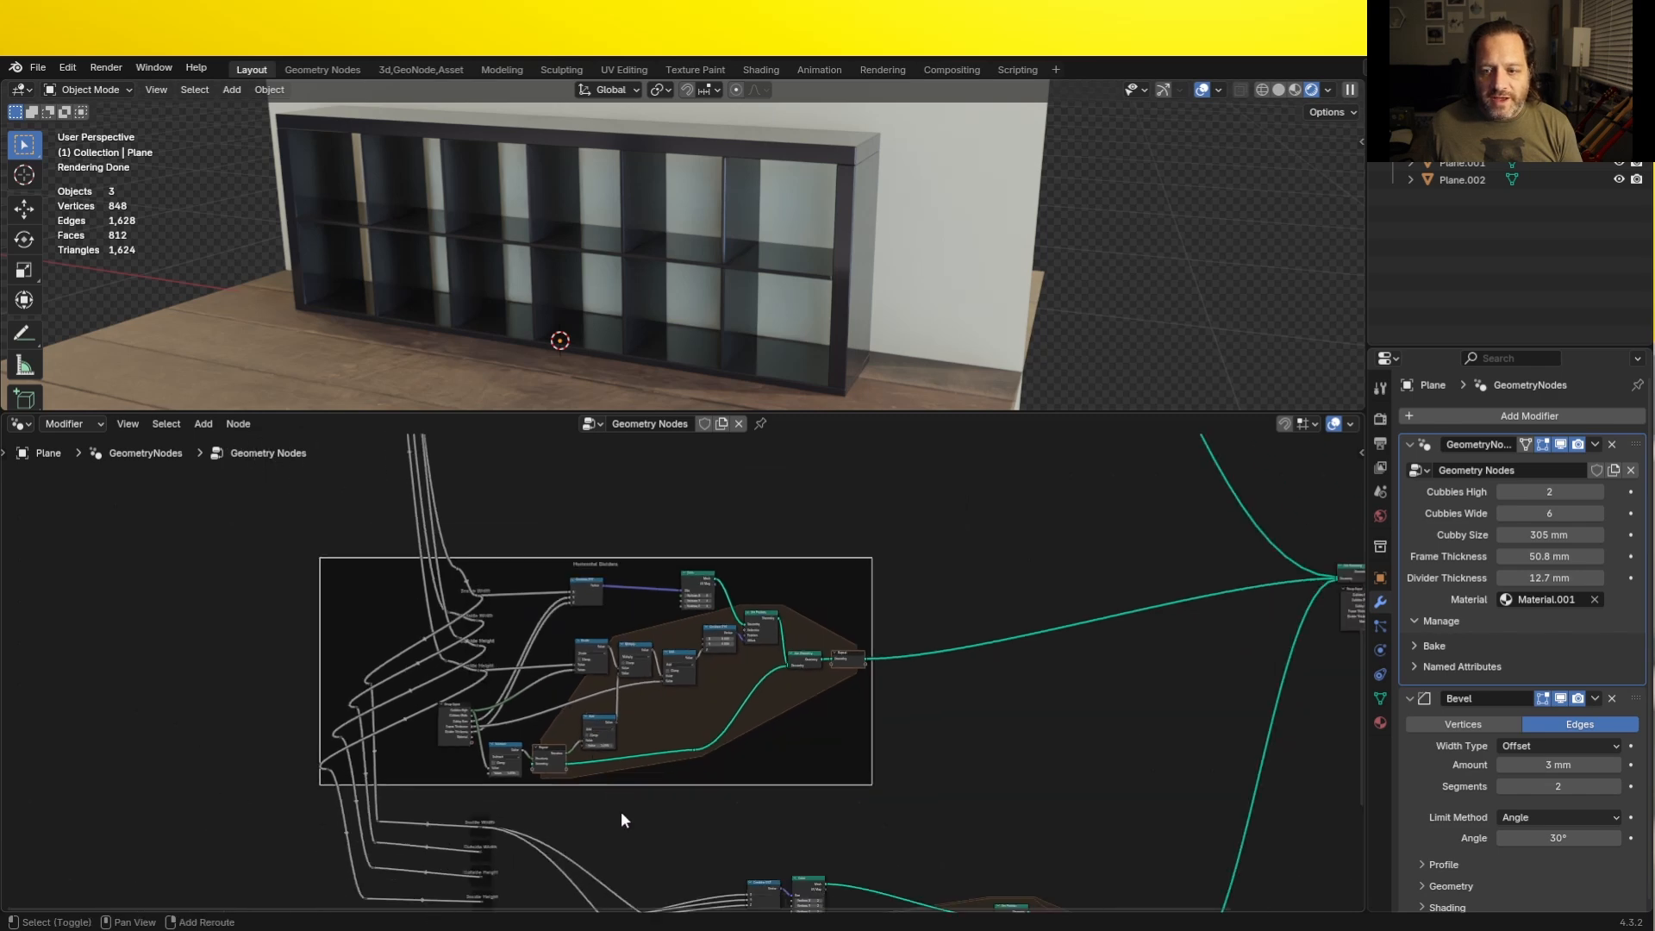
pyautogui.moveTo(621, 810); pyautogui.dragTo(145, 542, button='middle')
pyautogui.moveTo(150, 519); pyautogui.dragTo(997, 896)
pyautogui.hotkey('ctrl', 'j')
pyautogui.scroll(1, 996, 896)
pyautogui.press('F2')
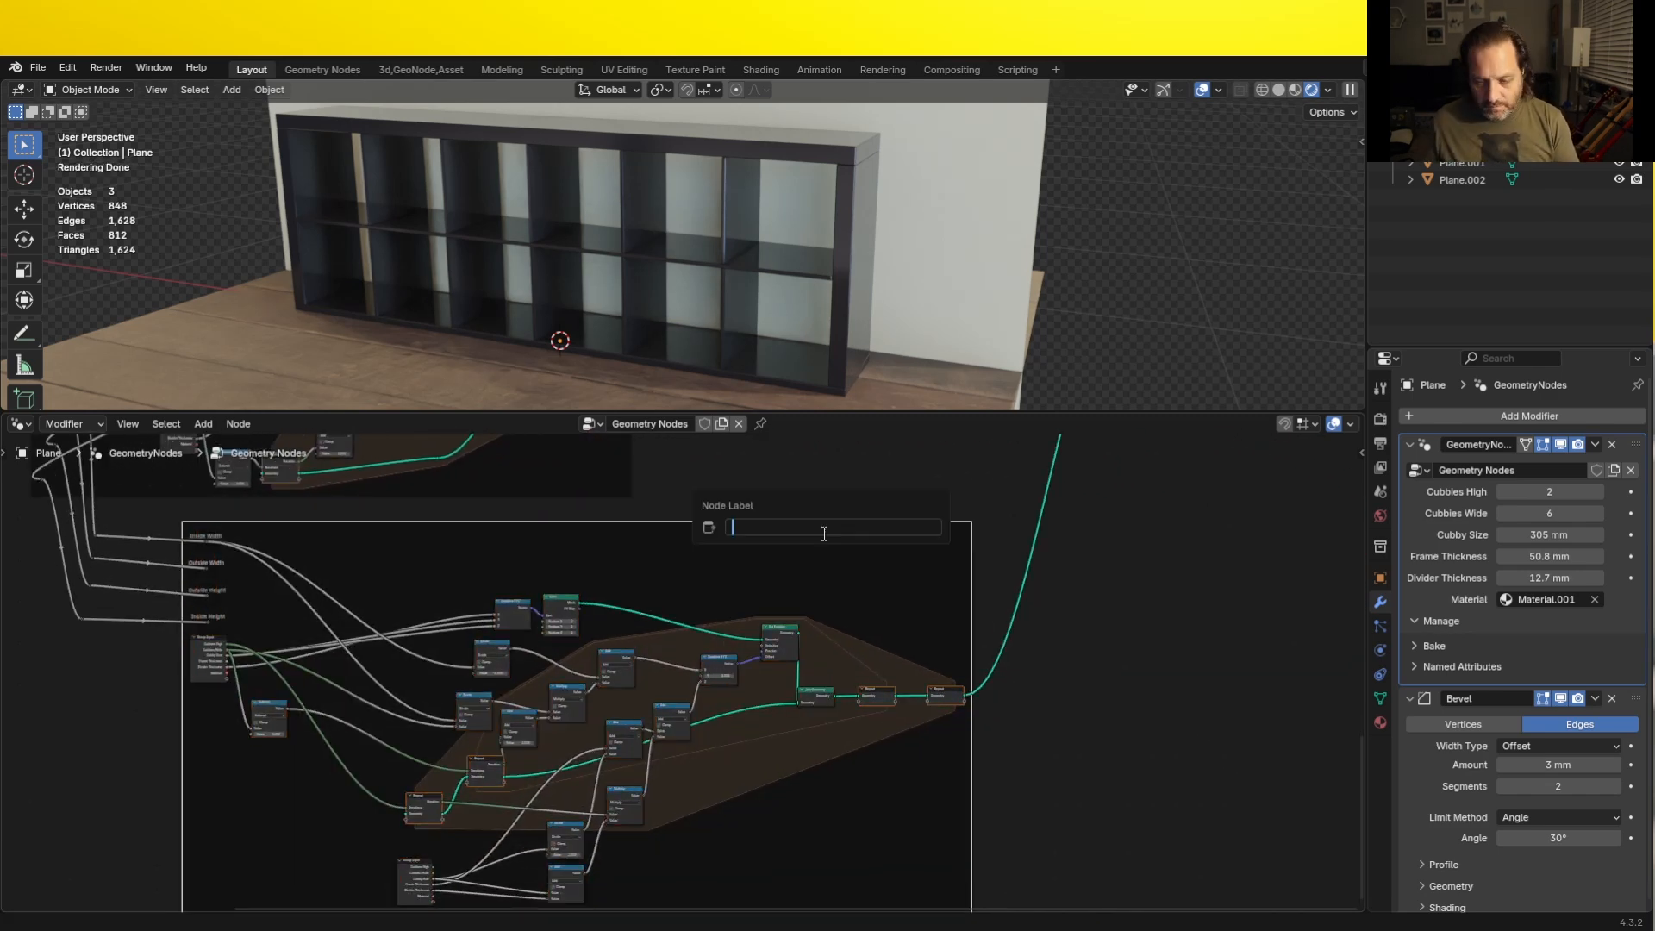
pyautogui.write('Vertical Dividers')
pyautogui.press('Return')
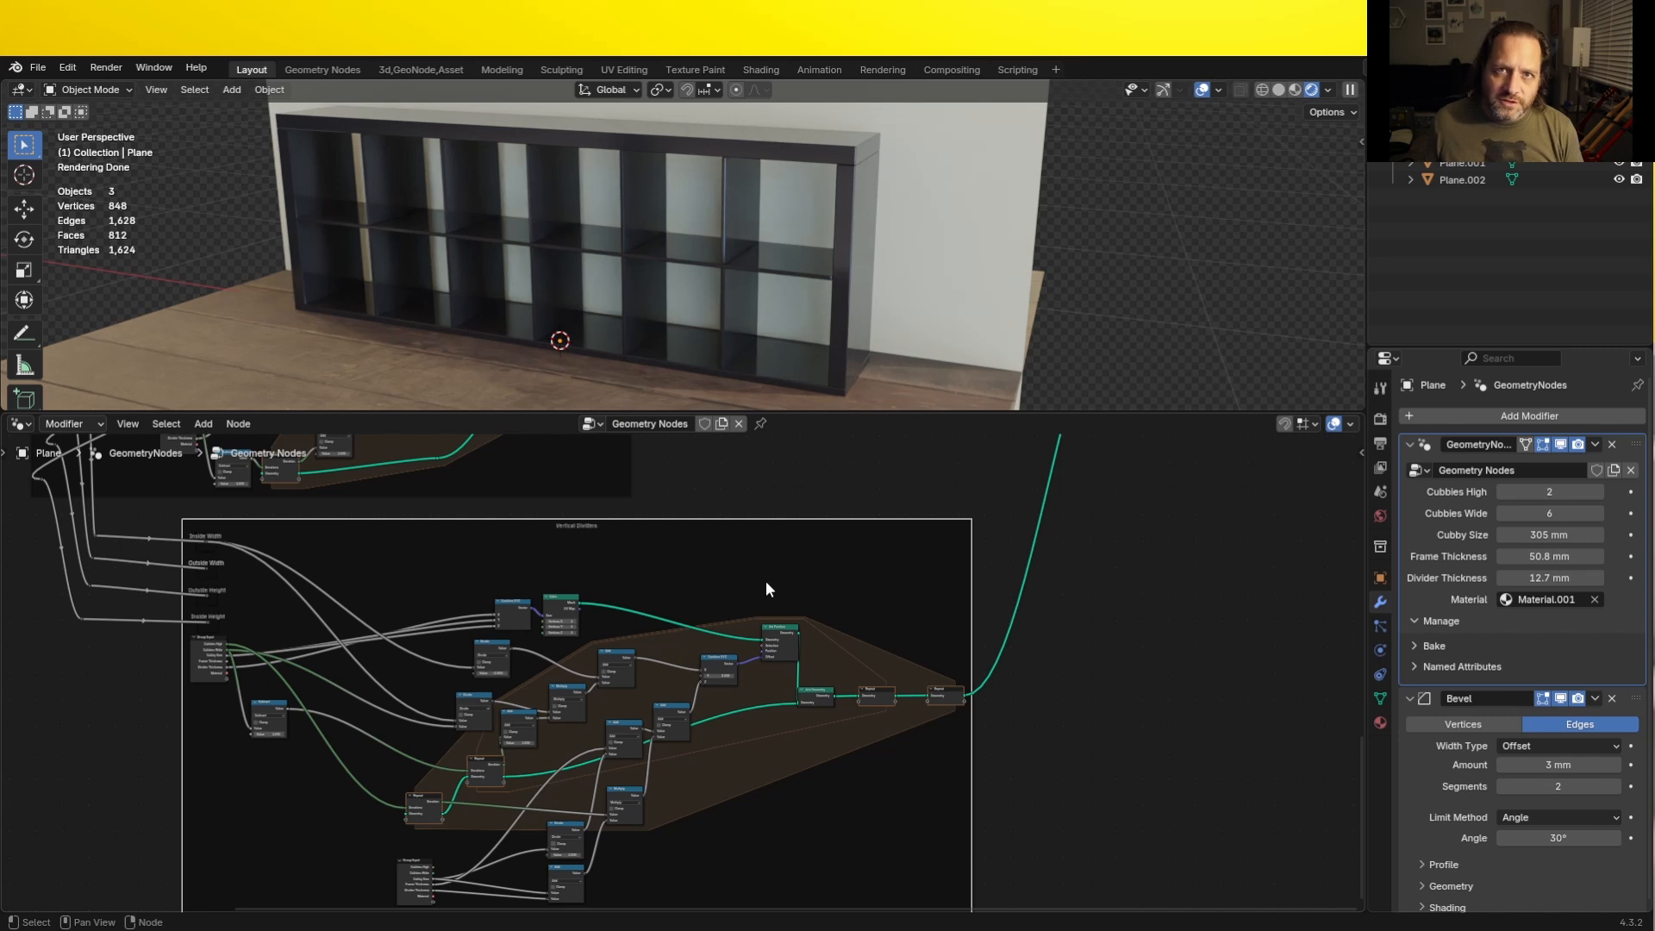
pyautogui.click(780, 490)
pyautogui.press('Home')
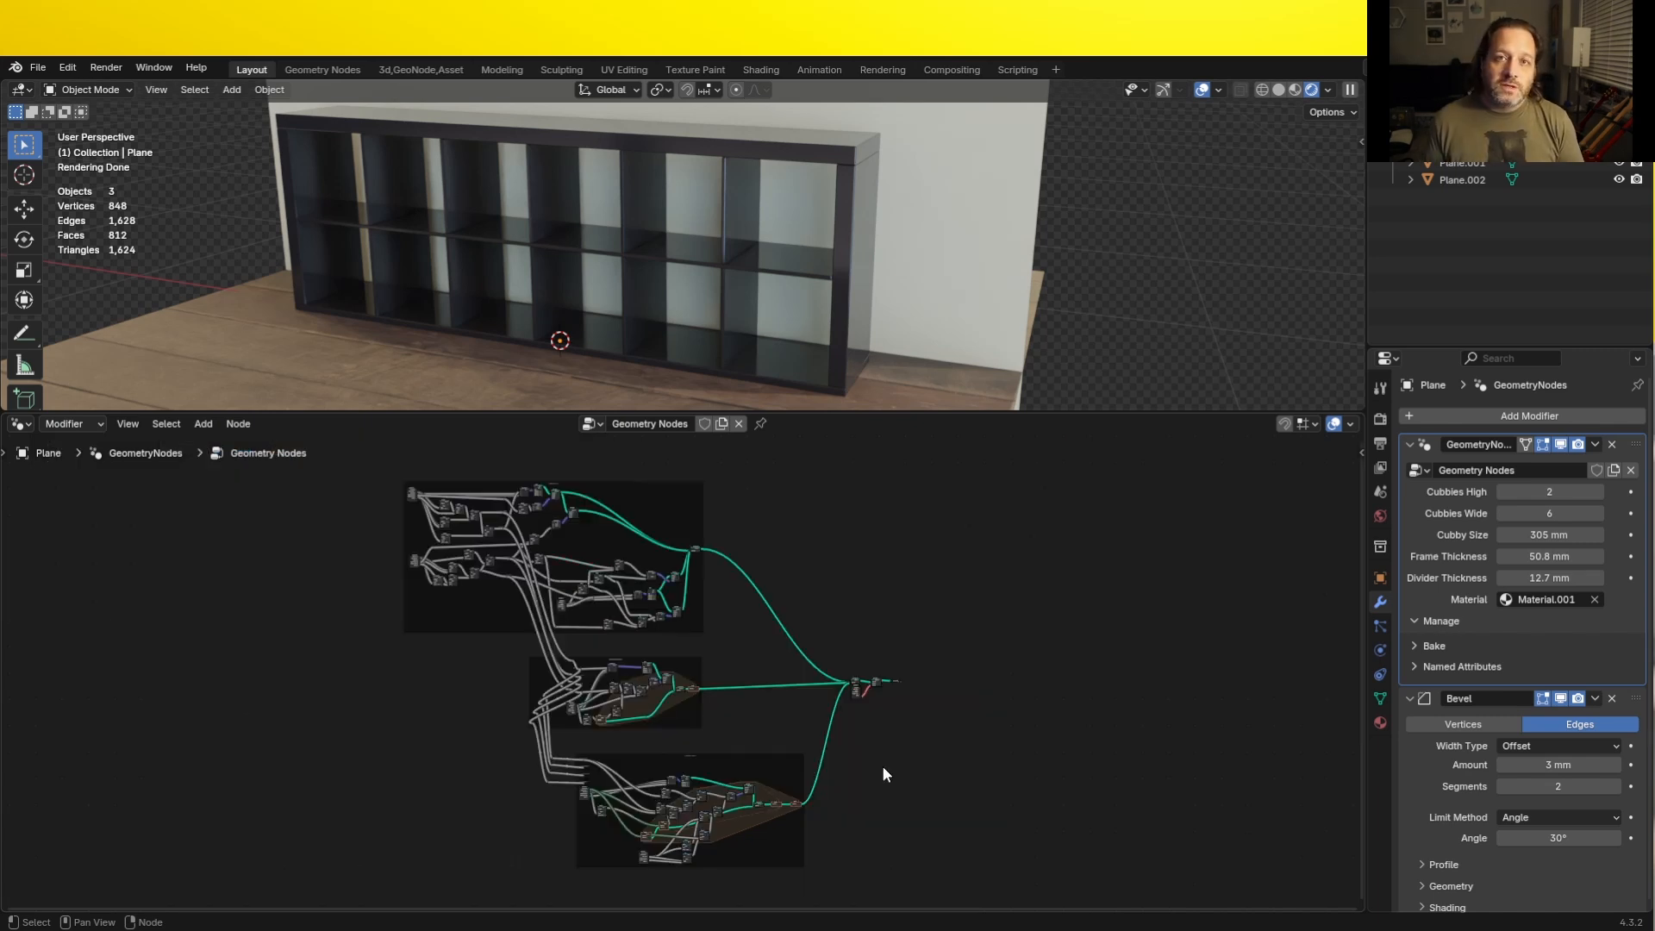